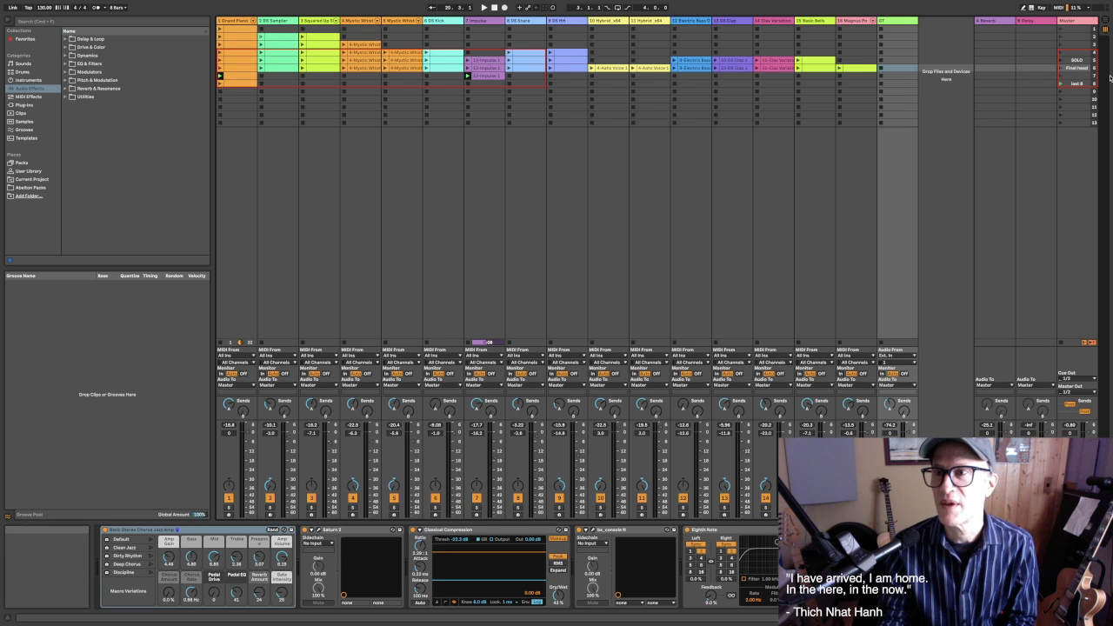
# Compare the song's clips and scenes in the Session View with the contents of the Arrangement View
pyautogui.click(1106, 22)
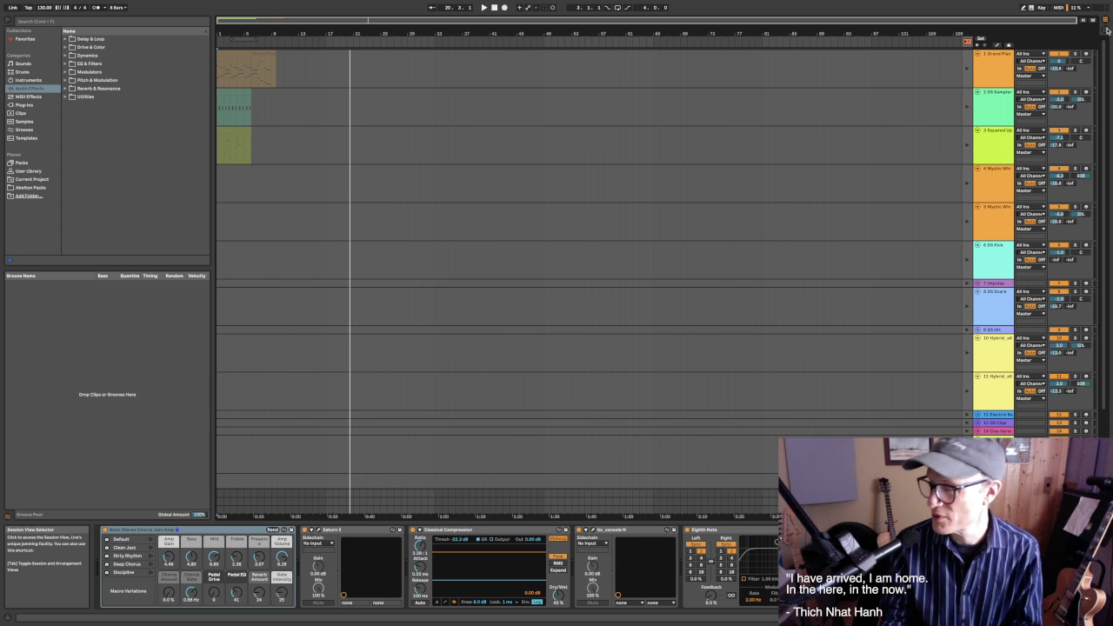
pyautogui.click(1106, 30)
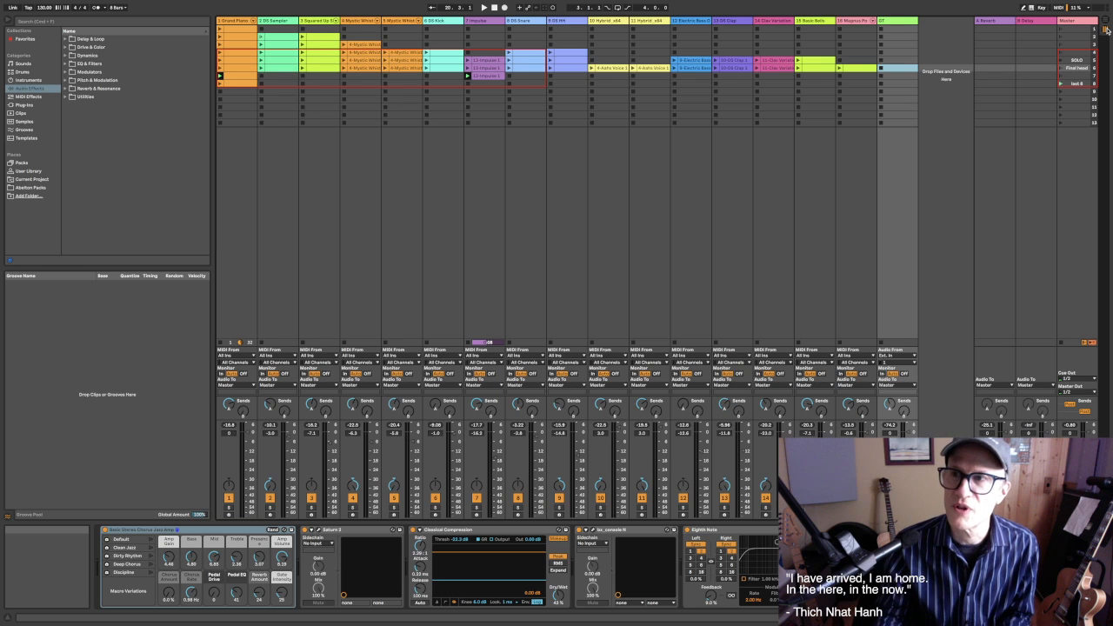
pyautogui.click(1105, 28)
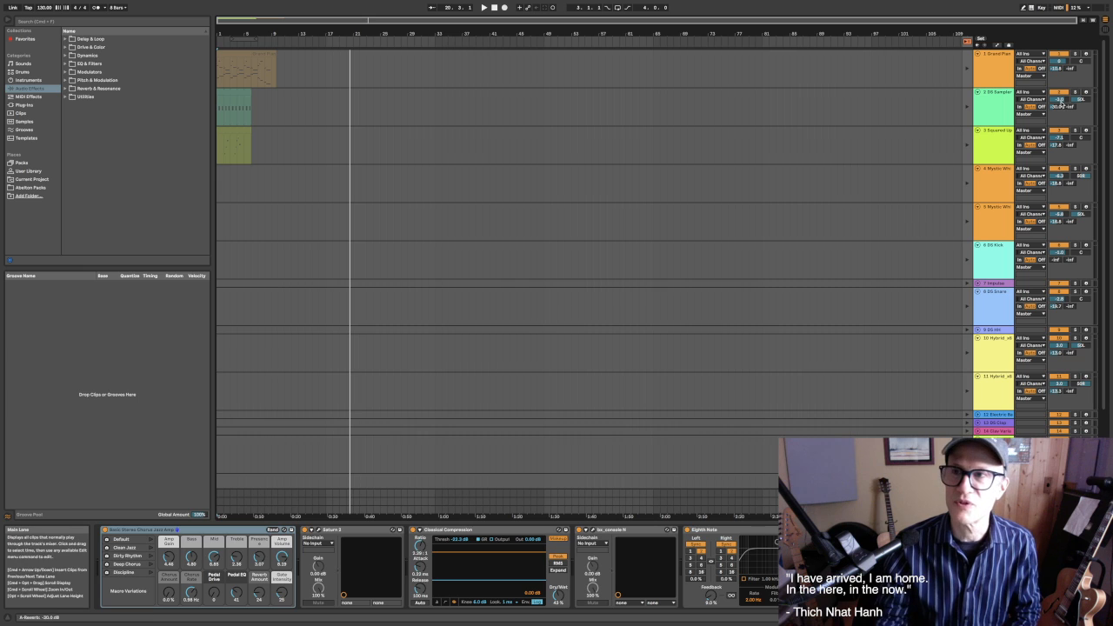
pyautogui.click(1108, 33)
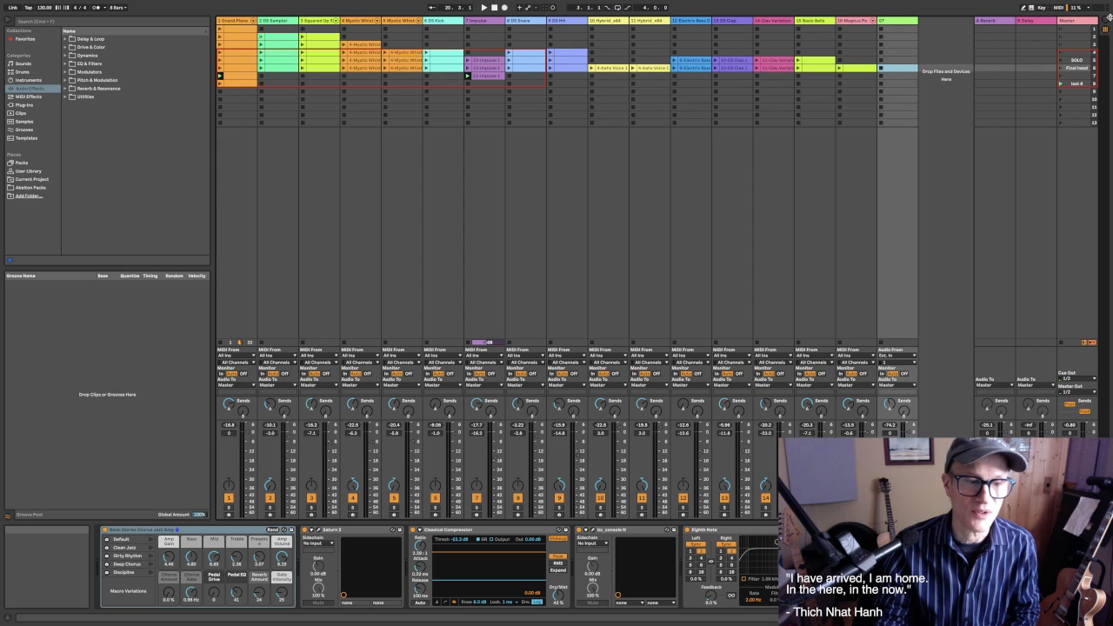
pyautogui.click(1107, 22)
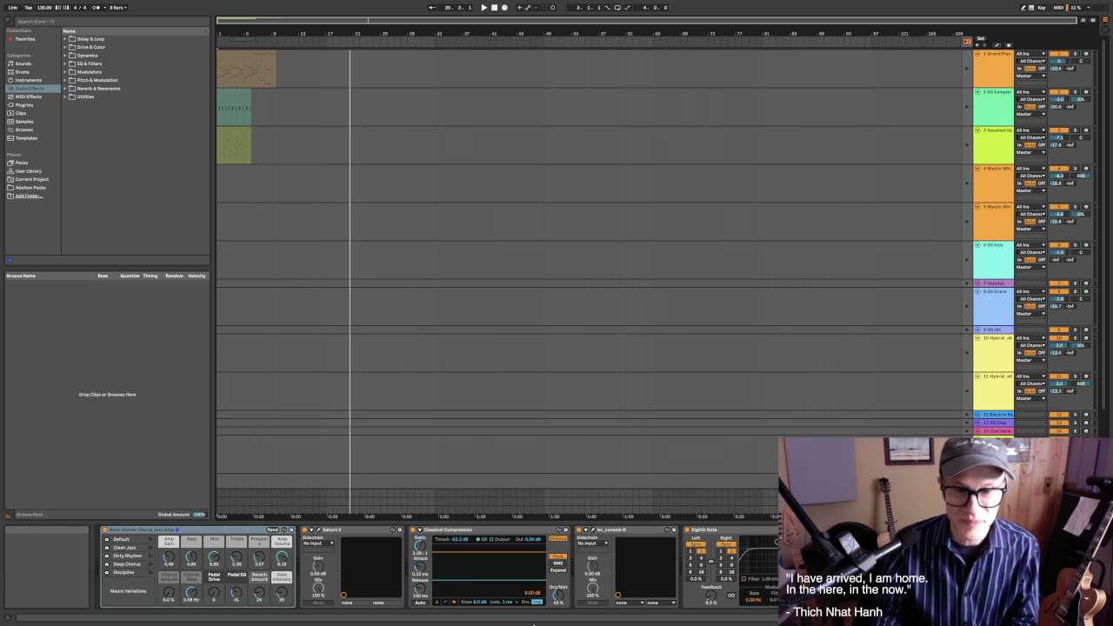
# Switch to Safari and search the web in a new tab for "ableton record session to arrangement"
pyautogui.moveTo(534, 622)
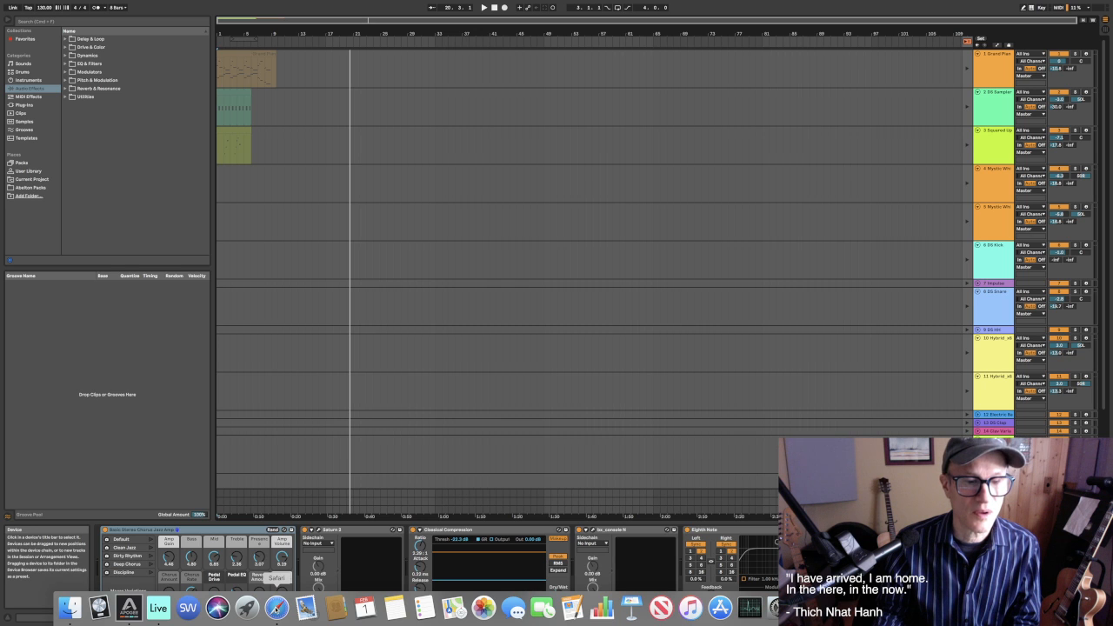
pyautogui.click(276, 607)
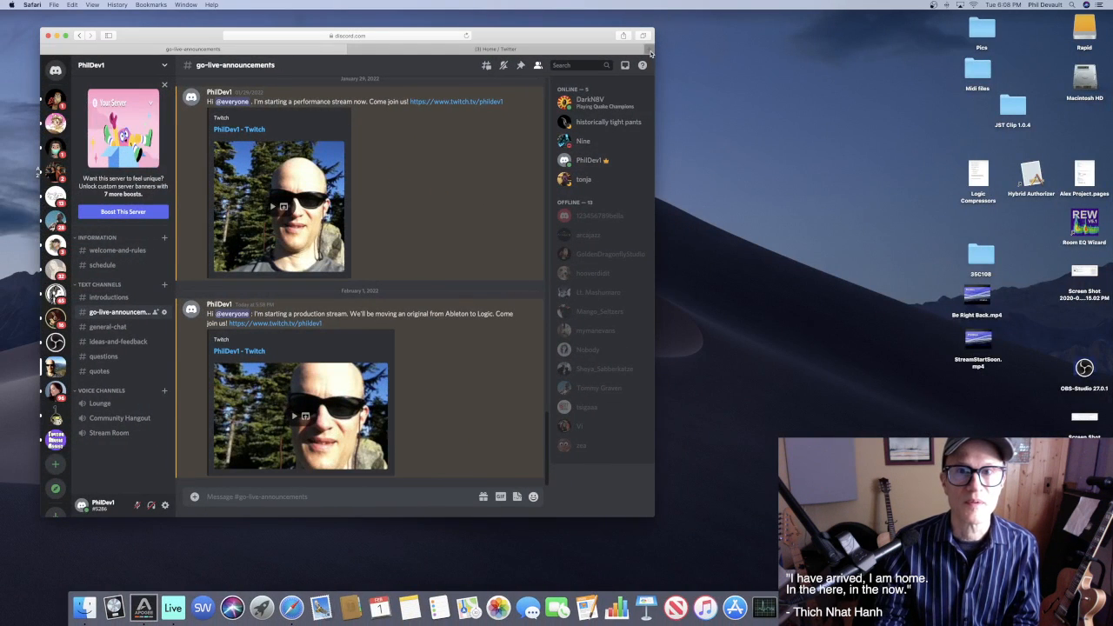
pyautogui.click(648, 50)
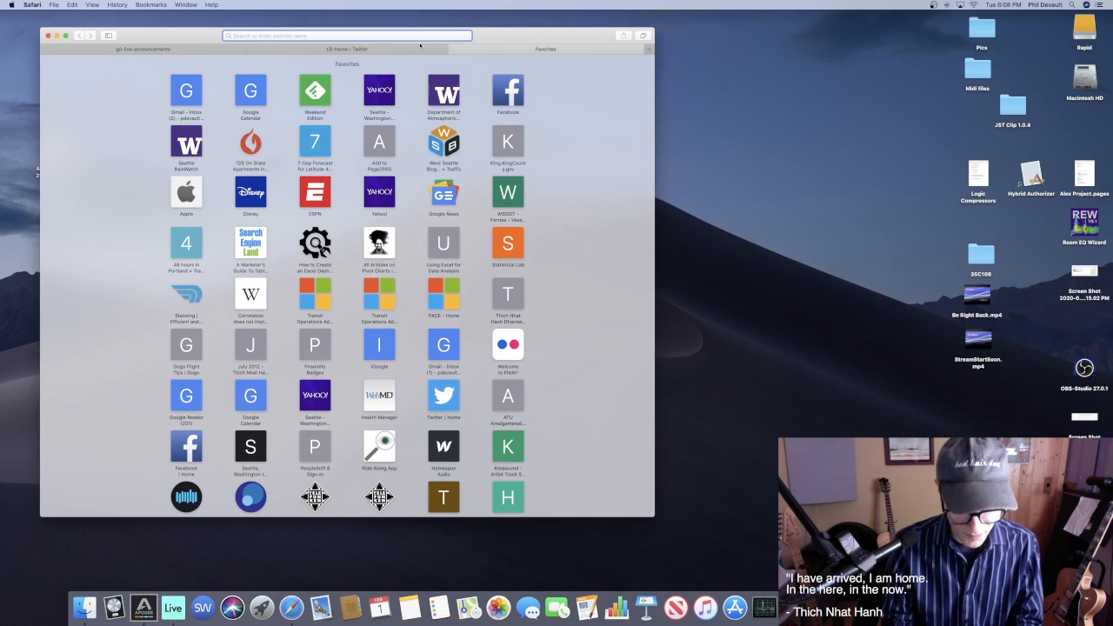
pyautogui.write('se')
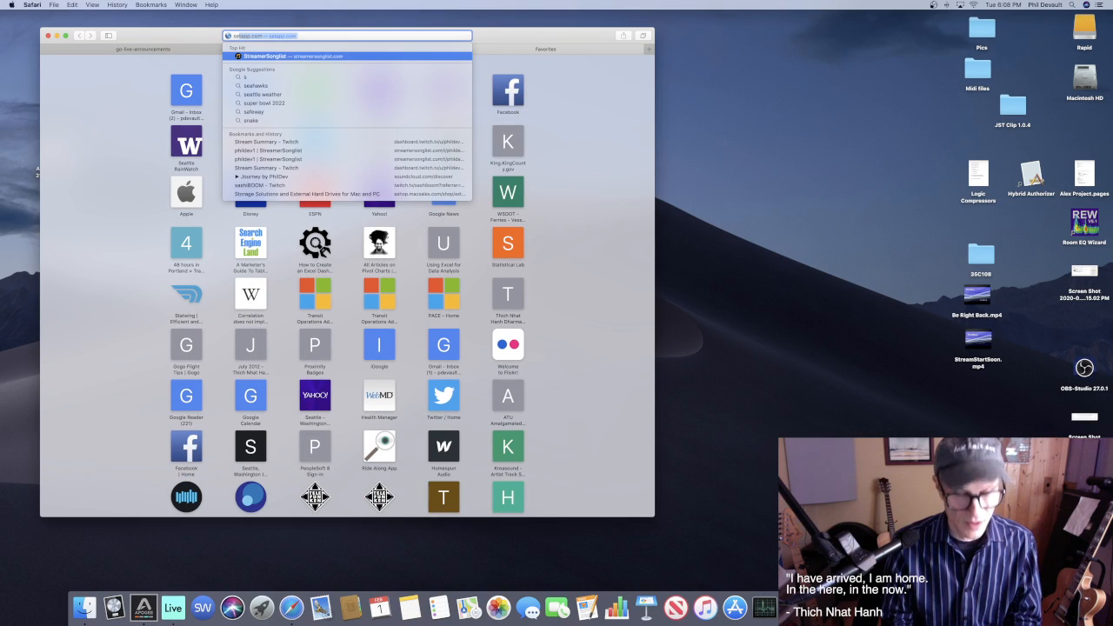
pyautogui.press('BackSpace')
pyautogui.press('BackSpace')
pyautogui.press('BackSpace')
pyautogui.write('abl')
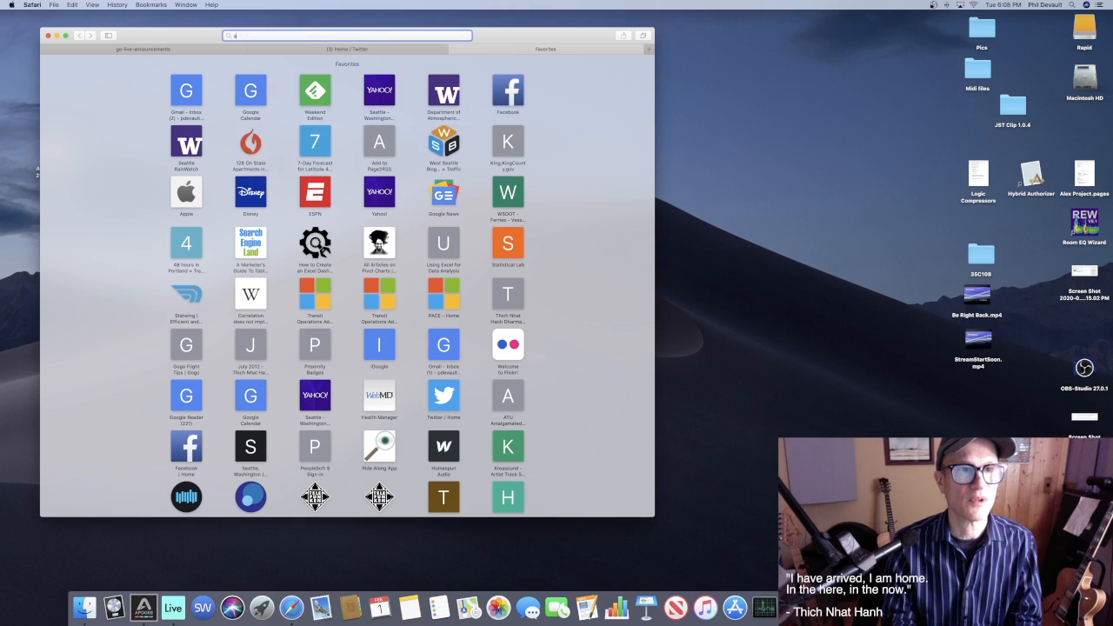
pyautogui.write('eton record')
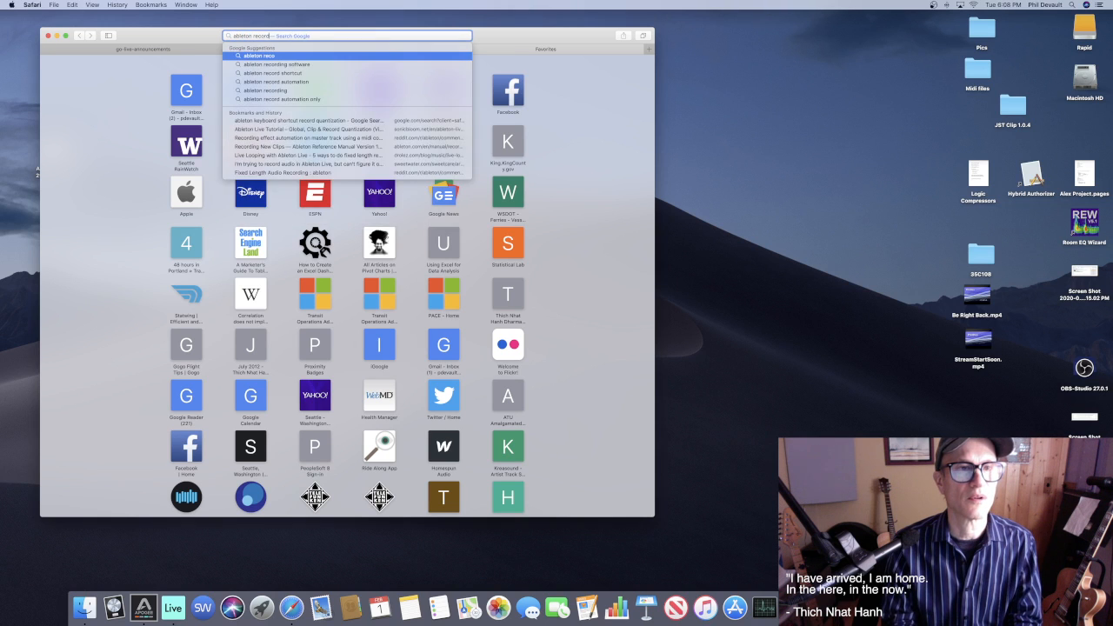
pyautogui.write(' session i')
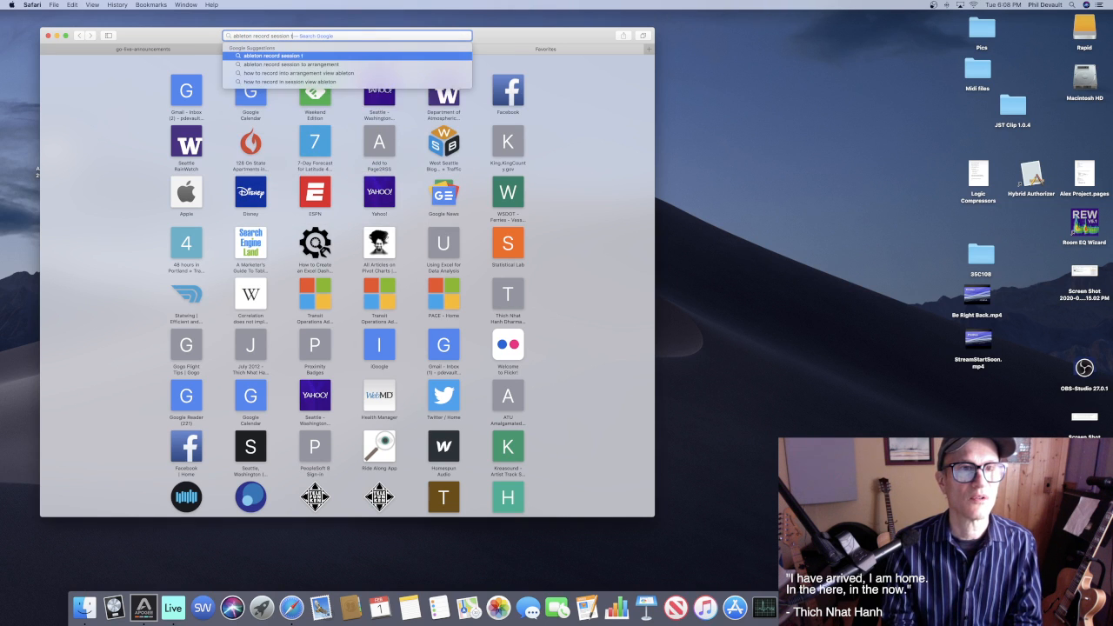
pyautogui.press('Down')
pyautogui.press('Down')
pyautogui.press('Up')
pyautogui.press('Return')
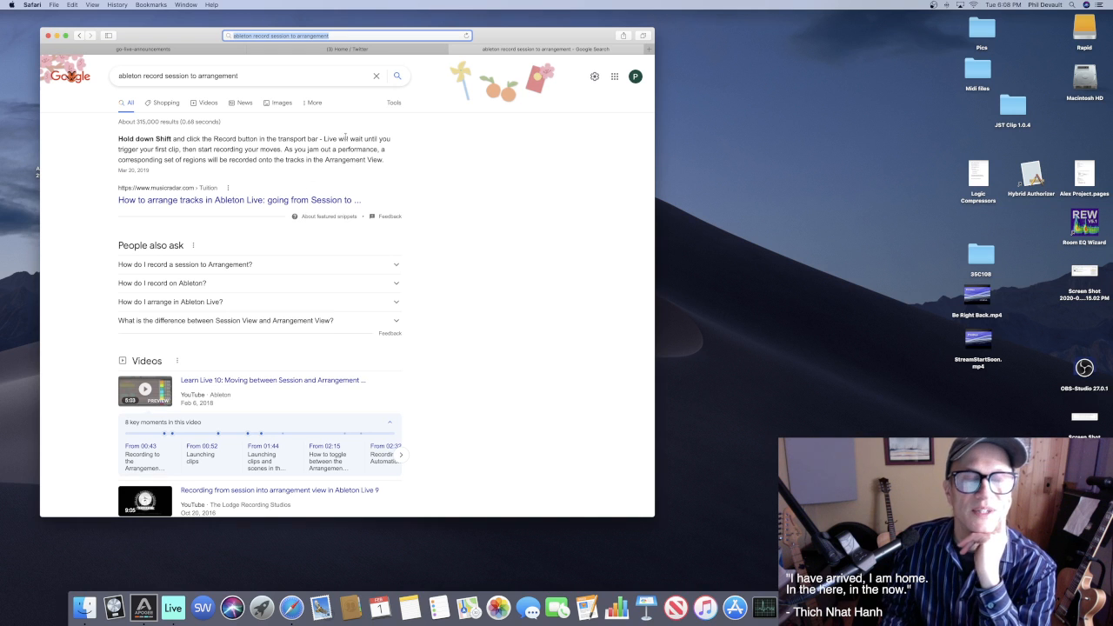
# Put the browser window away, switch back to Ableton Live and show the Session View
pyautogui.press('super+m')
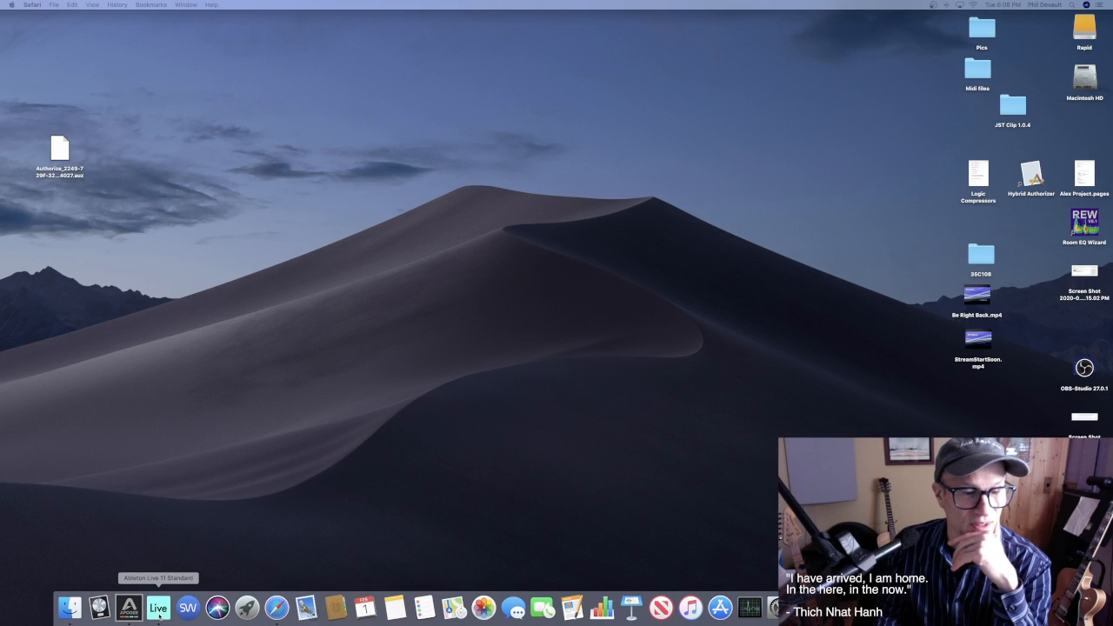
pyautogui.click(158, 609)
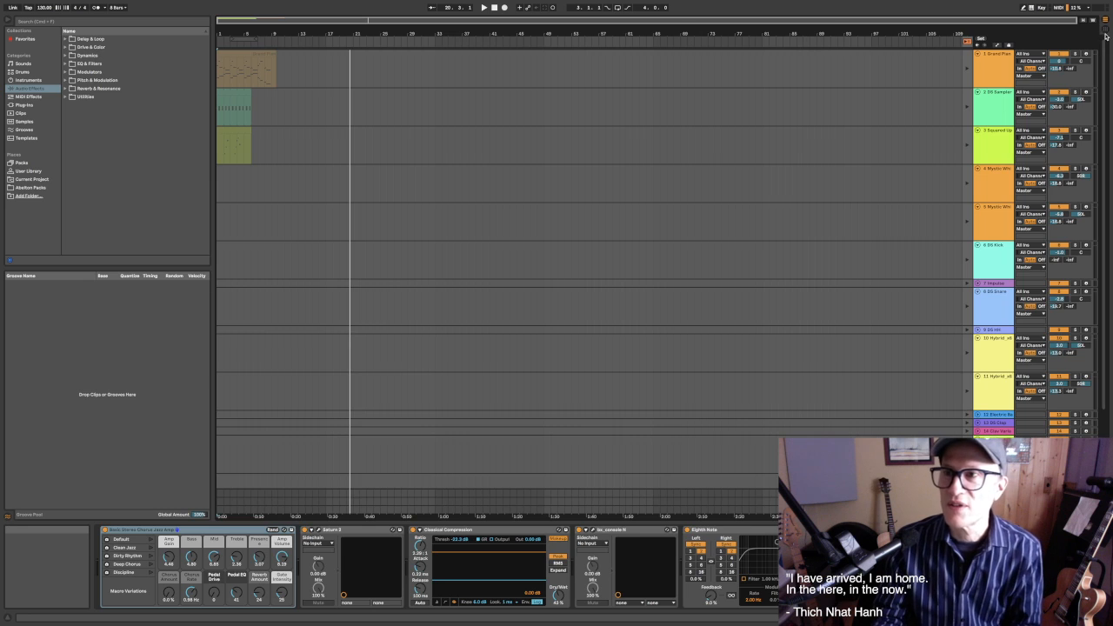
pyautogui.press('Tab')
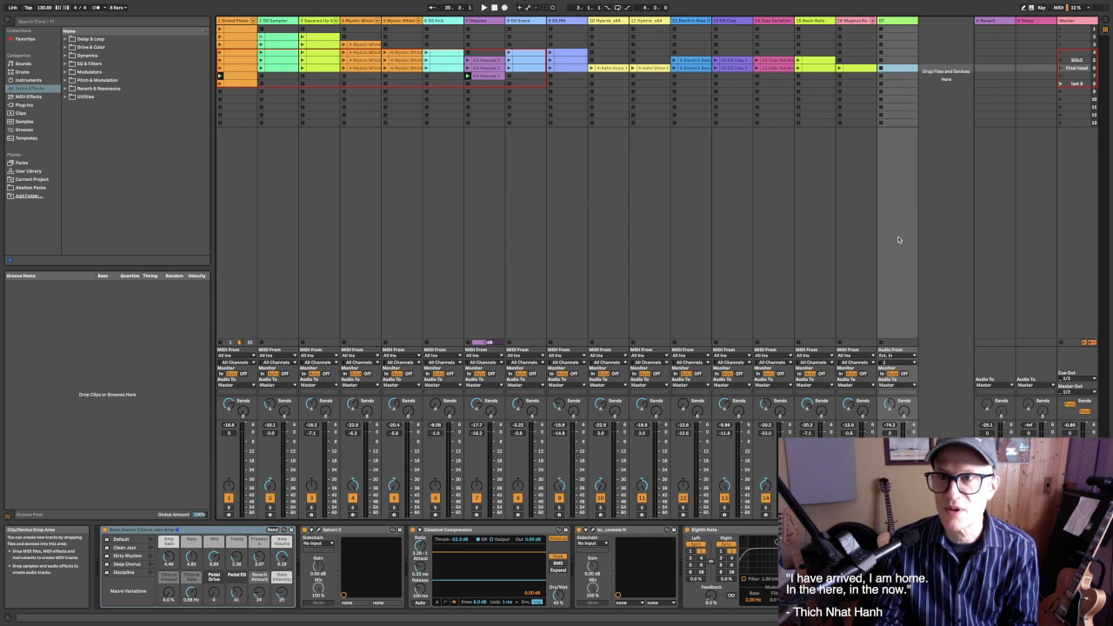
pyautogui.click(905, 24)
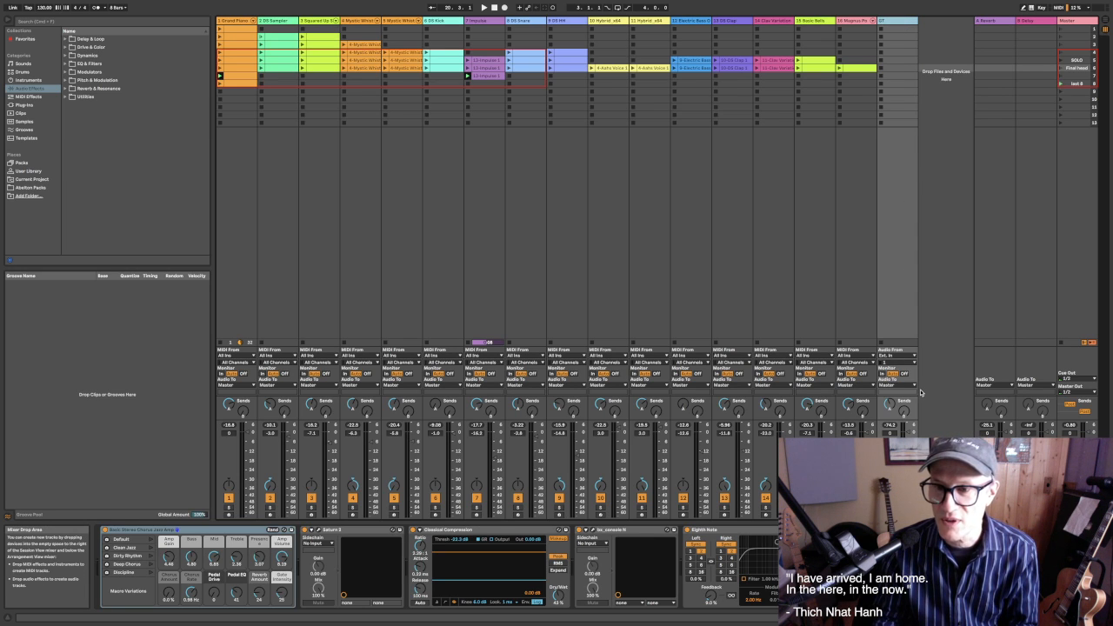
pyautogui.click(941, 451)
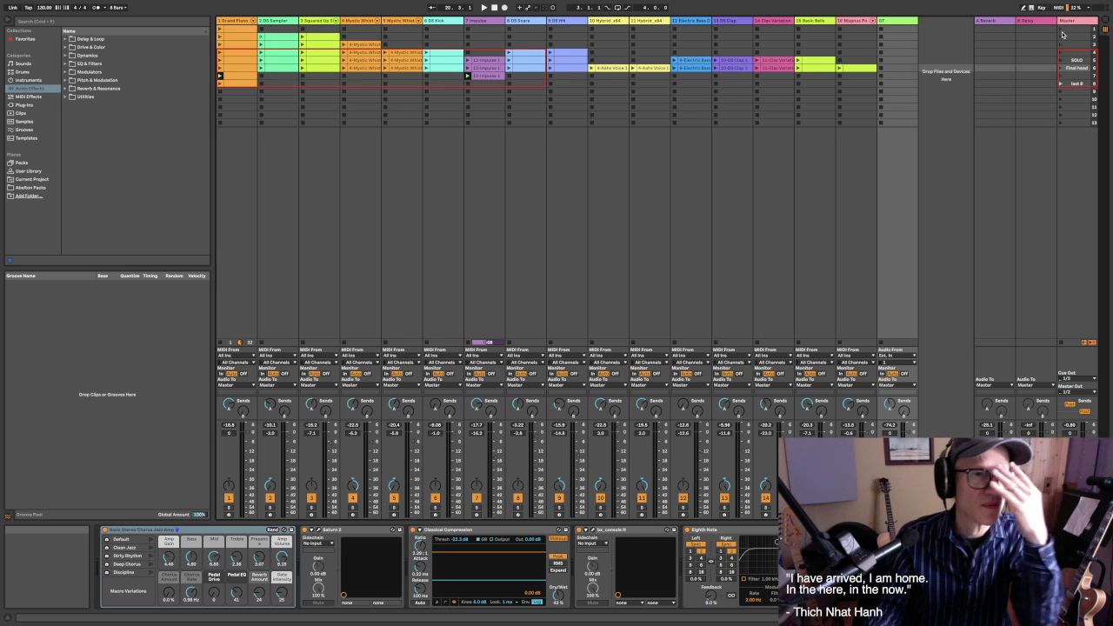
# Try recording scenes 1 and 2 into the Arrangement, check the recorded clips there, and return to the Session View
pyautogui.moveTo(1062, 4)
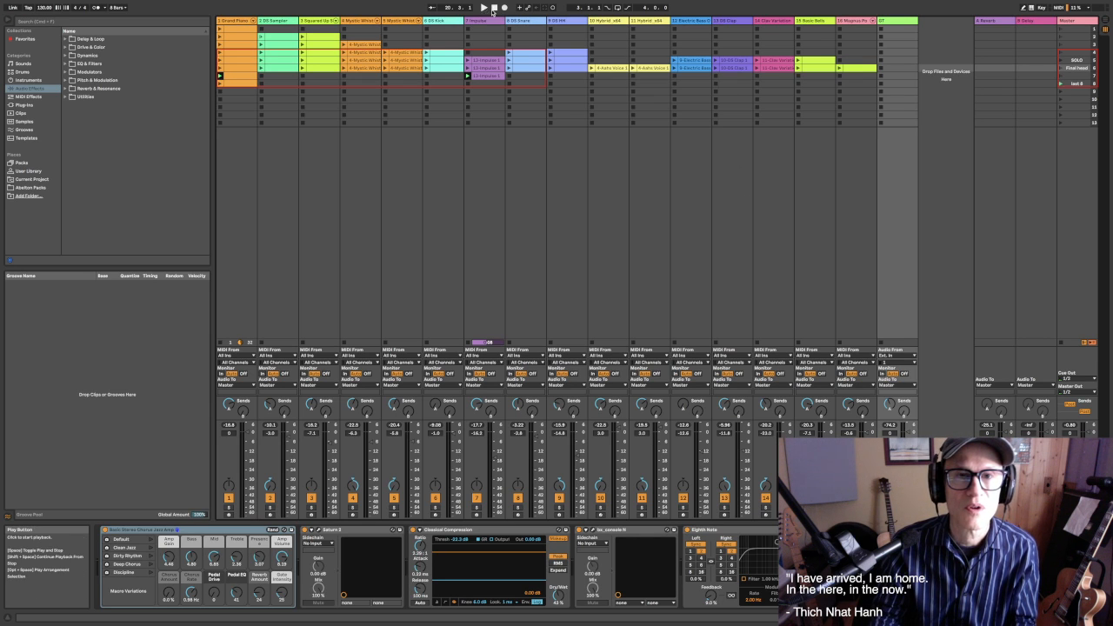
pyautogui.click(505, 7)
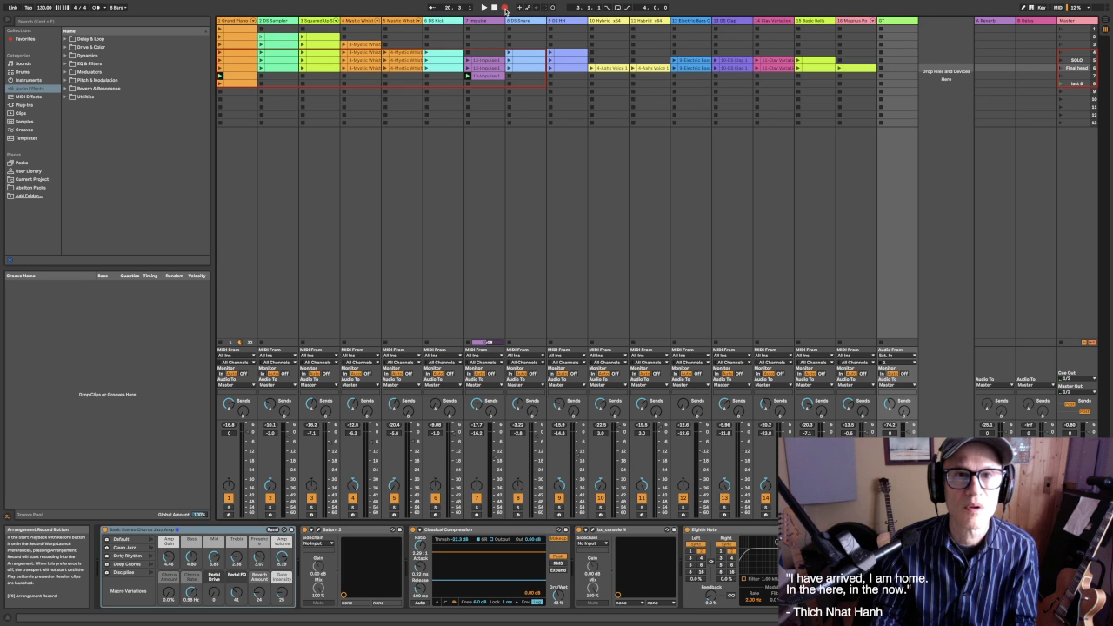
pyautogui.click(1061, 30)
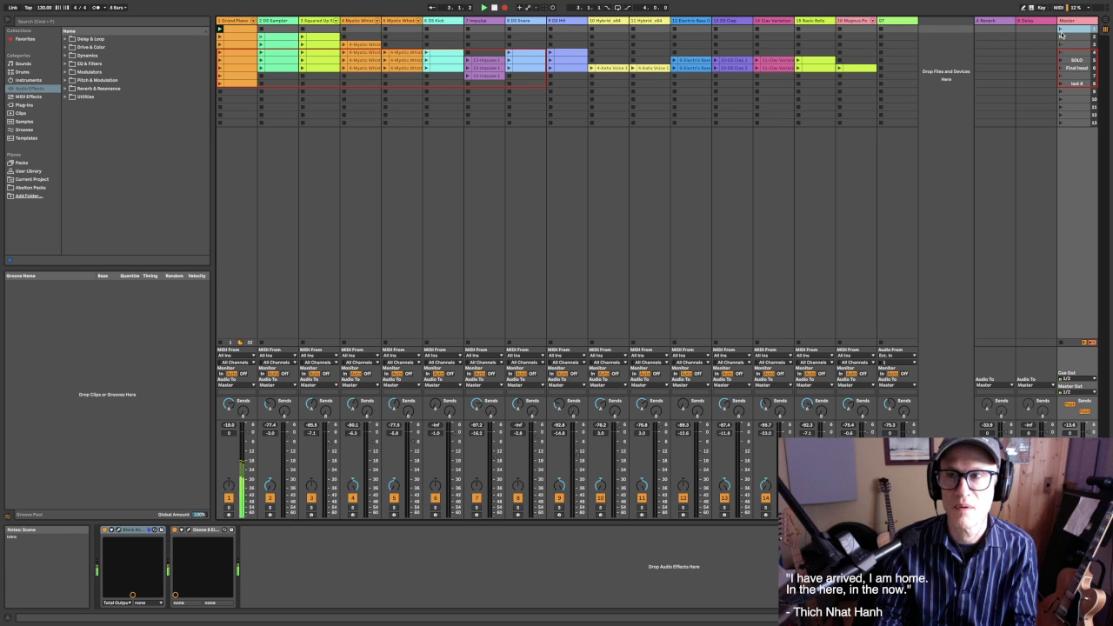
pyautogui.click(1061, 38)
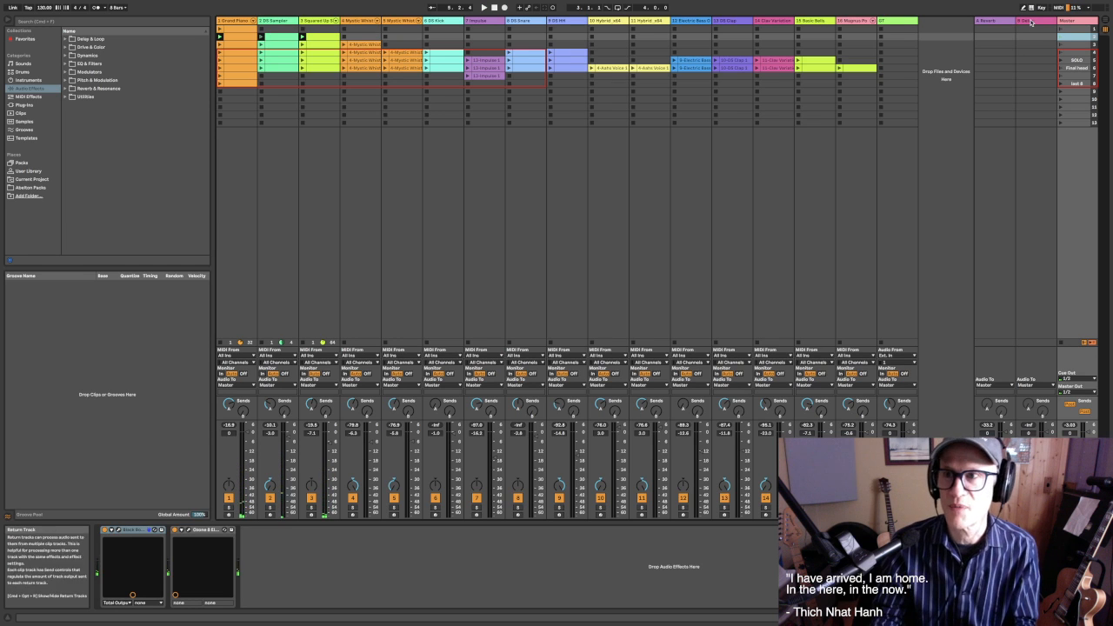
pyautogui.press('Tab')
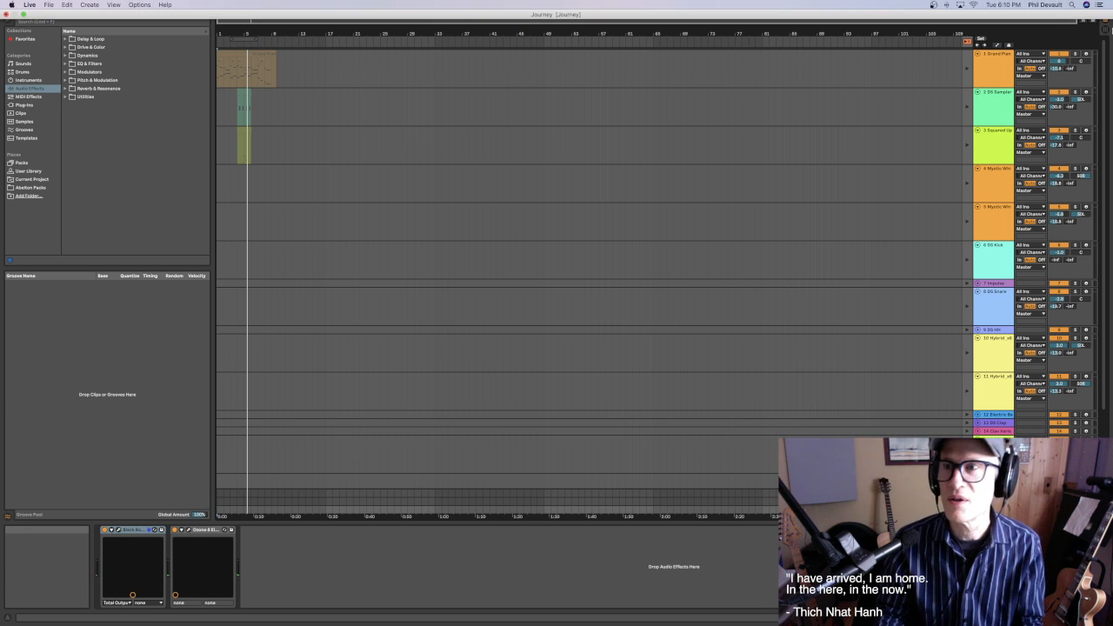
pyautogui.click(1099, 30)
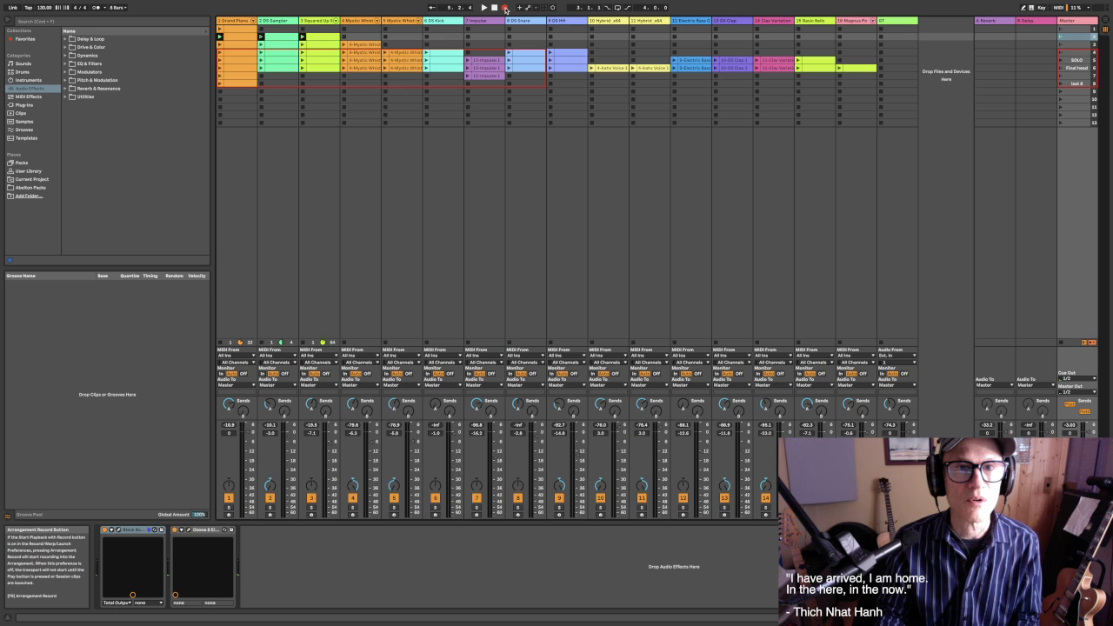
# Try launching the Grand Piano clip, the "last 8" scene and scene 1 from the Session View
pyautogui.click(220, 30)
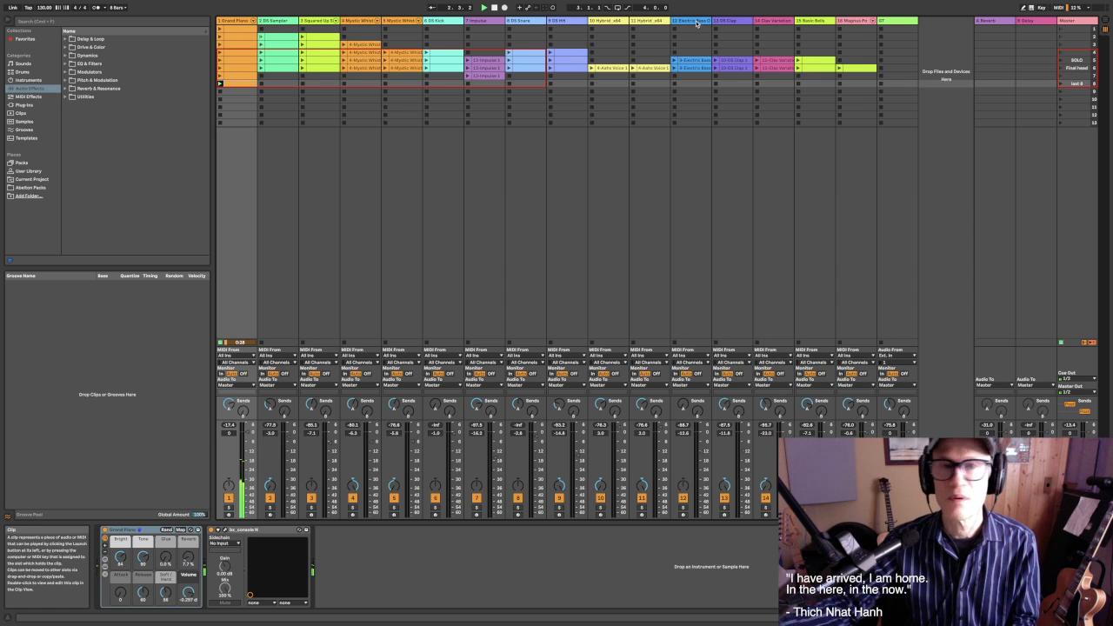
pyautogui.click(267, 38)
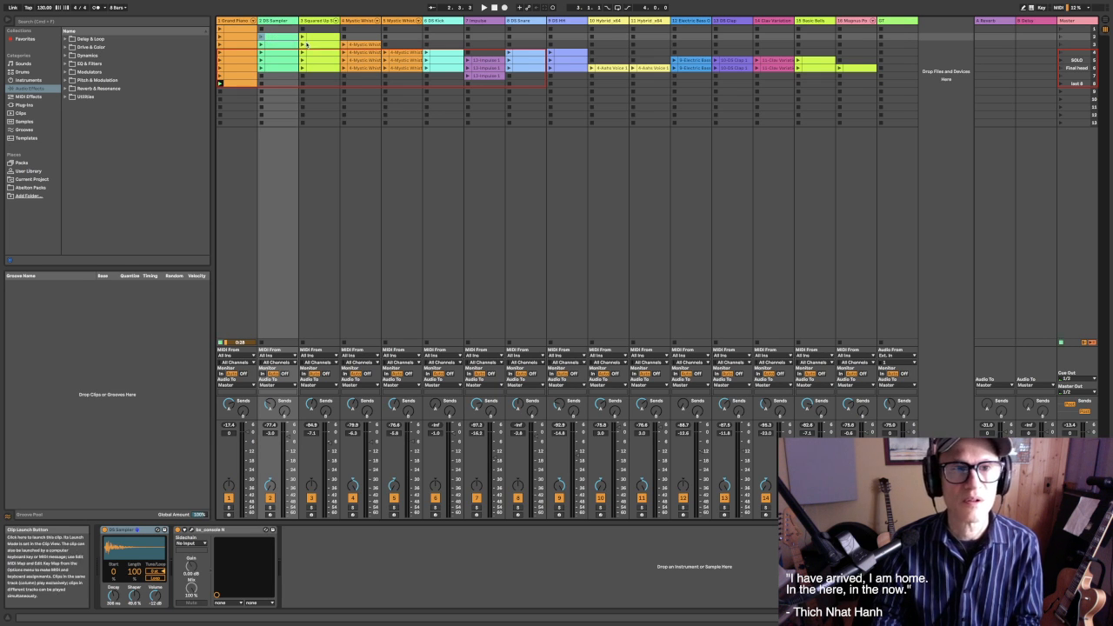
pyautogui.click(1061, 84)
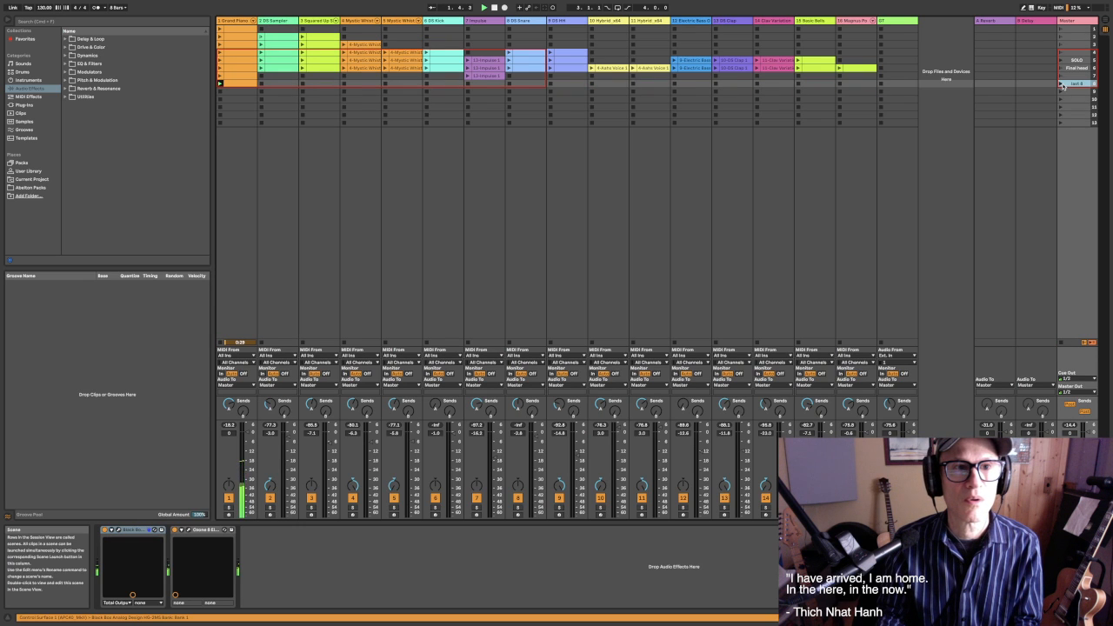
pyautogui.click(1062, 30)
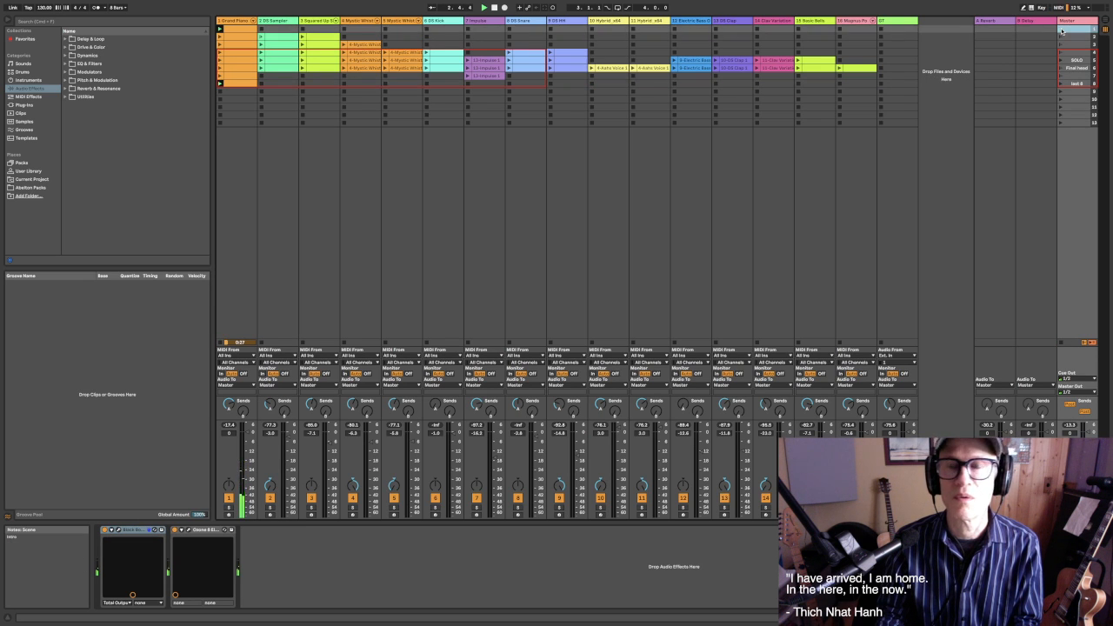
# Open the DS Sampler clip in scene 2 to examine its notes and launch settings, and close it
pyautogui.click(272, 39)
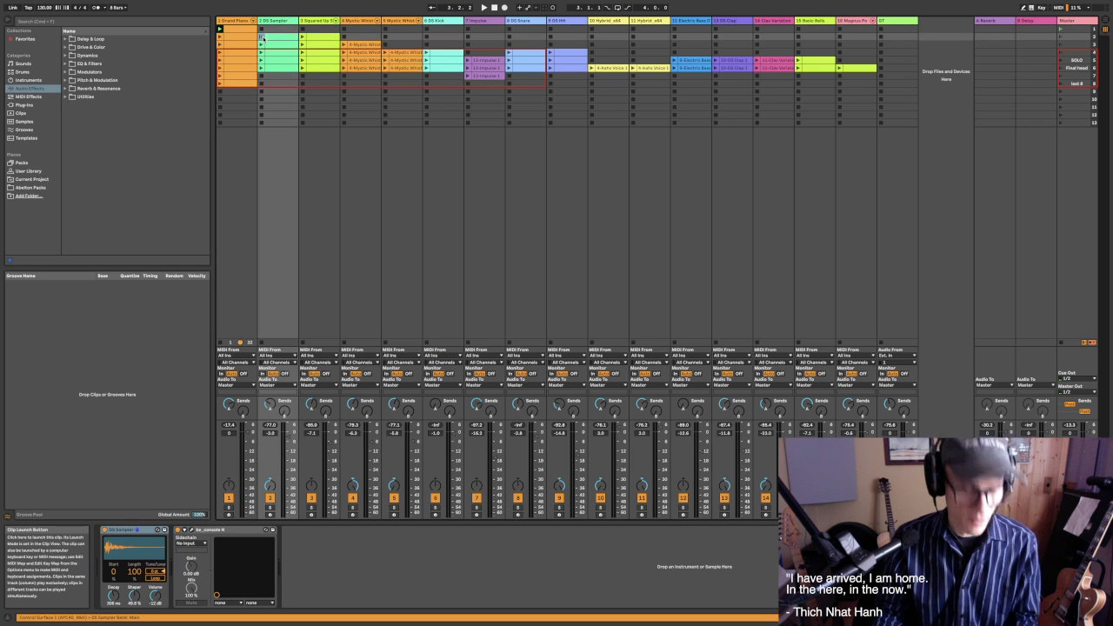
pyautogui.doubleClick(277, 37)
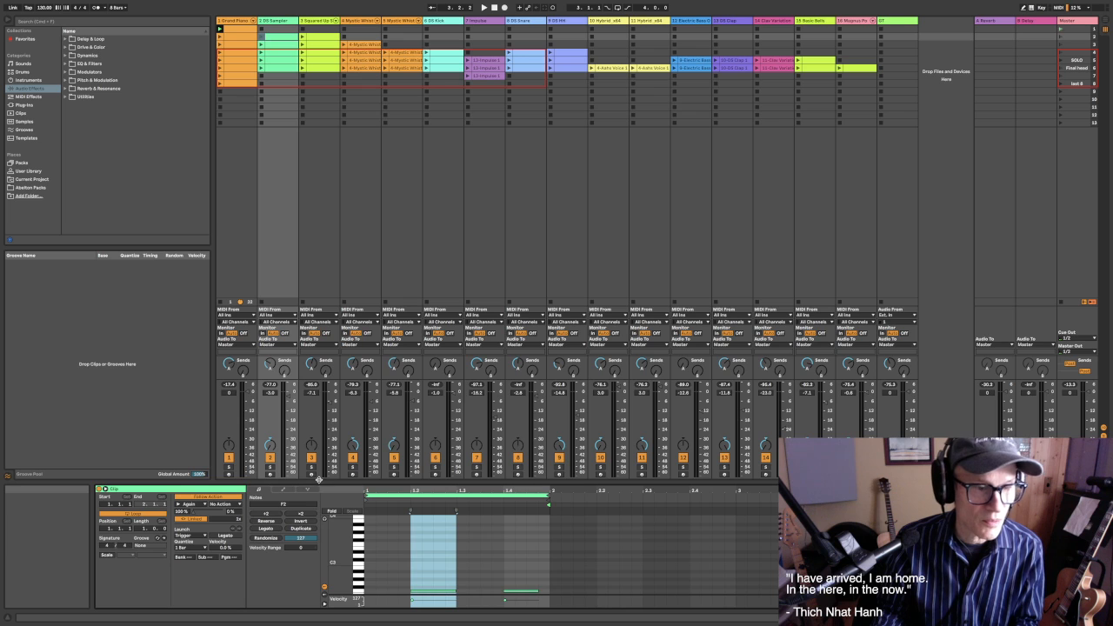
pyautogui.click(352, 149)
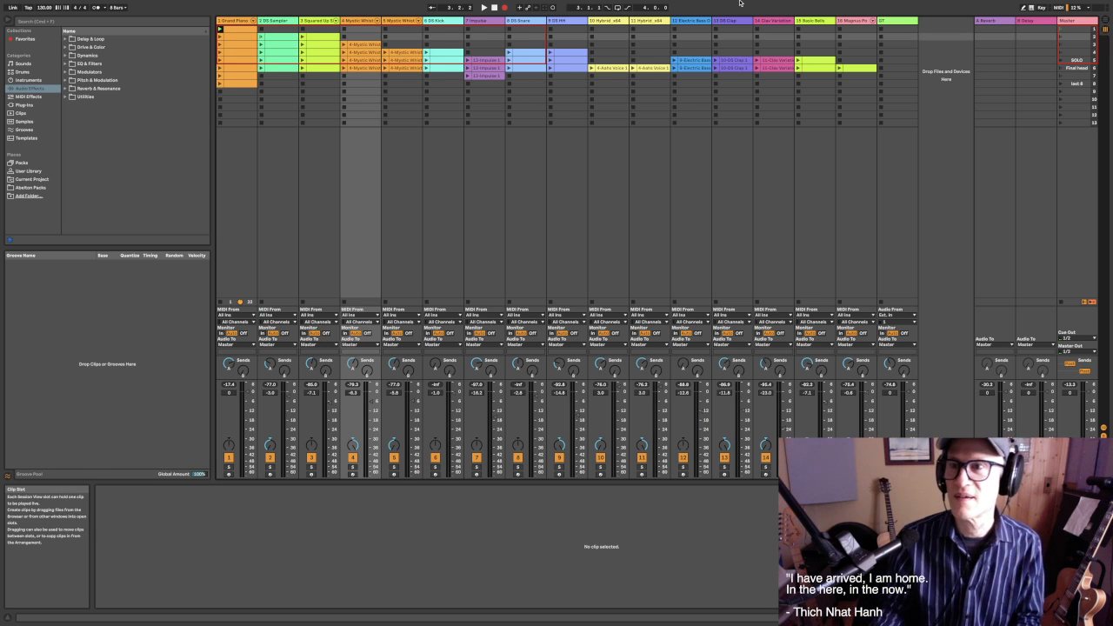
# Record the performance into the Arrangement by launching scene 1 and the Final head scene, and stop the transport at the end of the song
pyautogui.click(1061, 32)
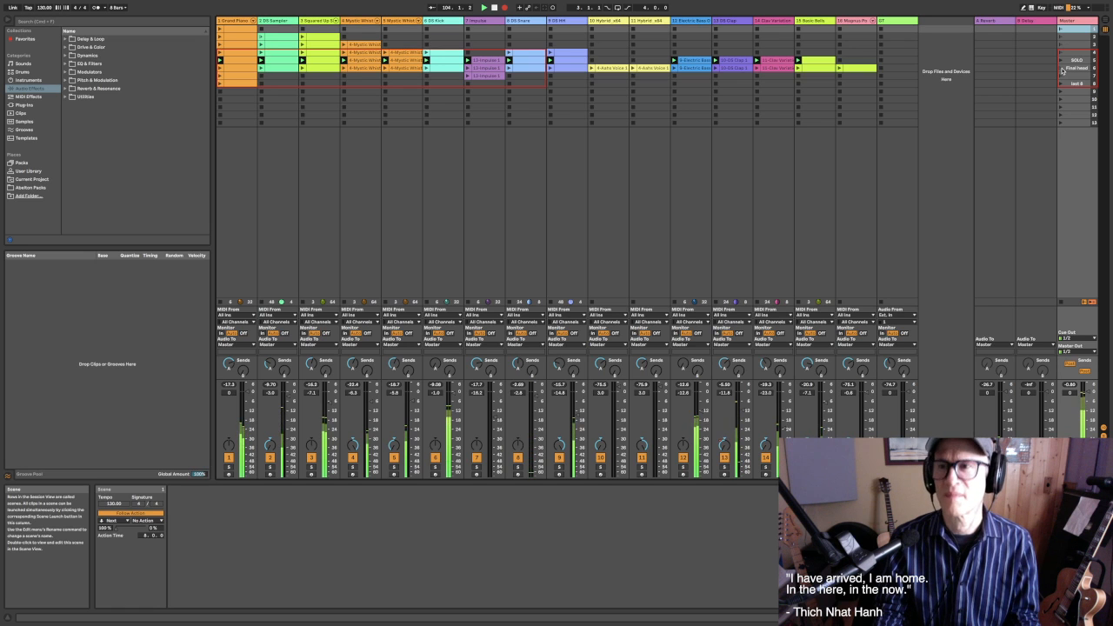
pyautogui.click(1061, 69)
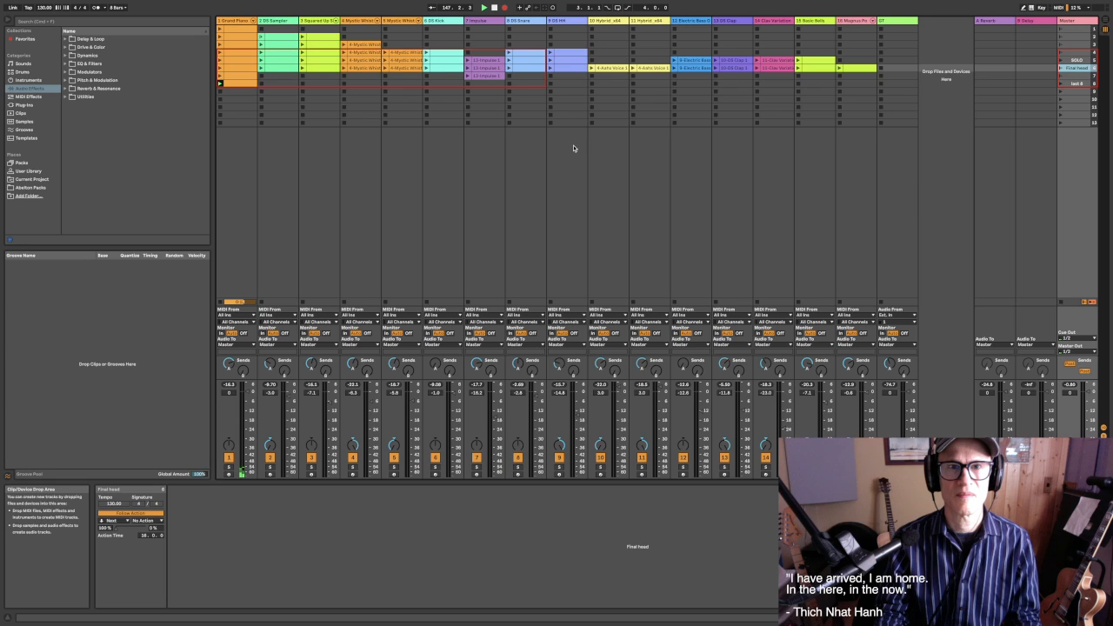
pyautogui.click(502, 8)
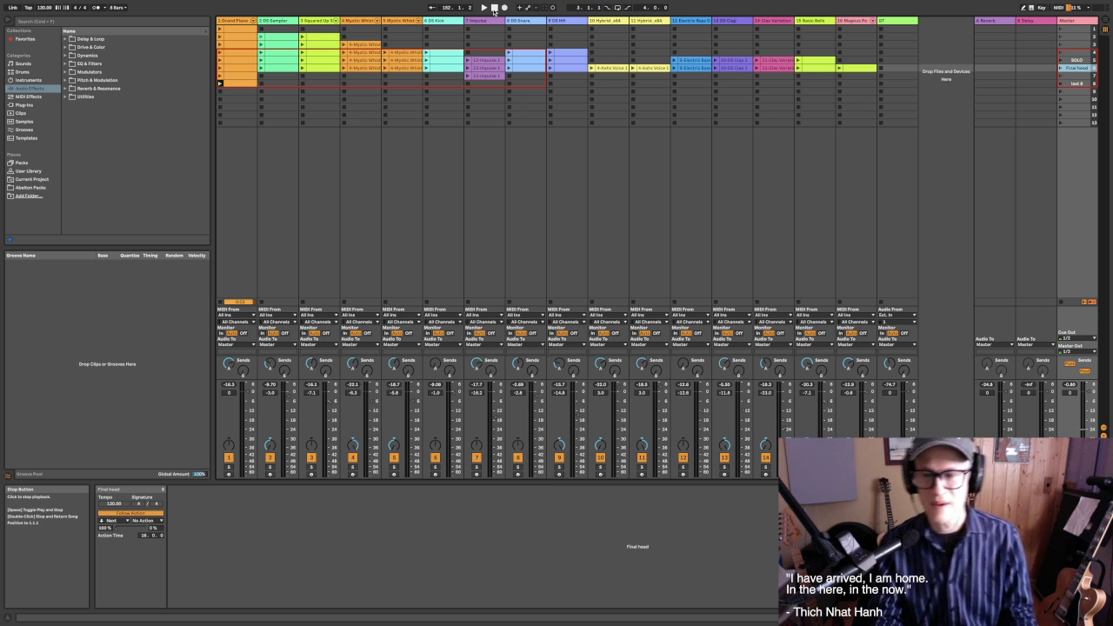
pyautogui.click(493, 8)
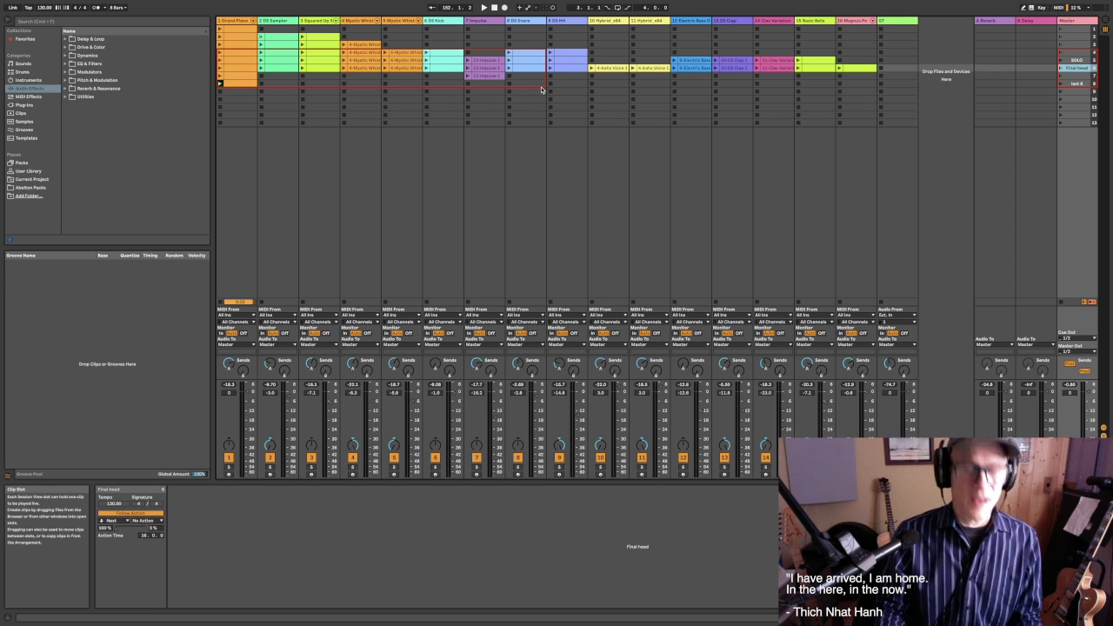
# Switch to the Arrangement View and examine the recorded clips on all tracks from the song's start to its end
pyautogui.click(1105, 22)
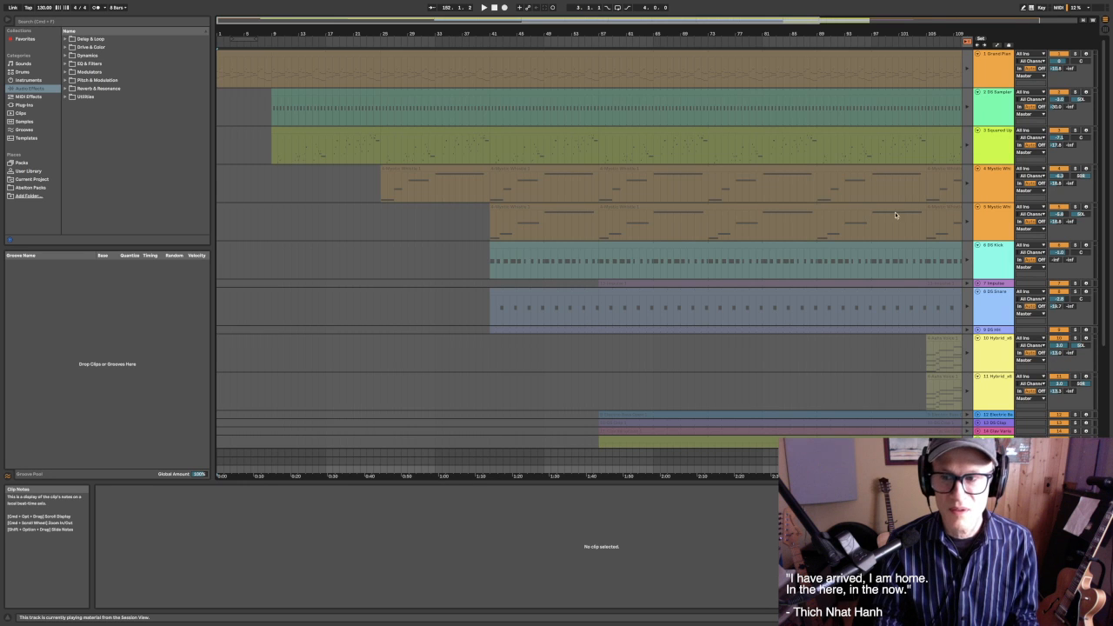
pyautogui.scroll(-4, 829, 218)
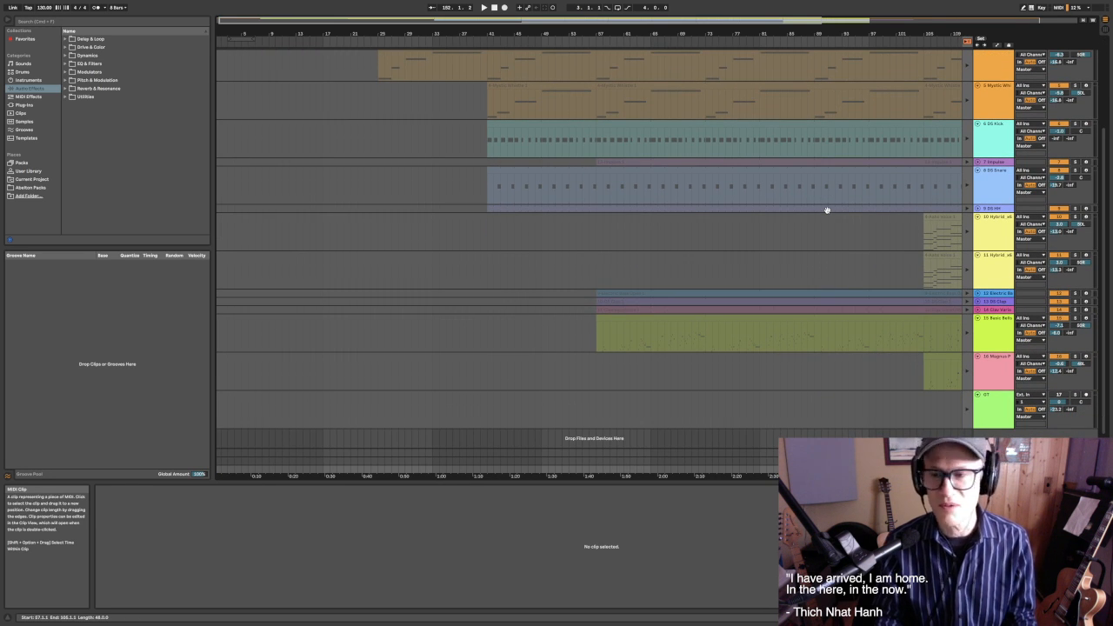
pyautogui.hscroll(10, 826, 210)
pyautogui.scroll(1, 827, 209)
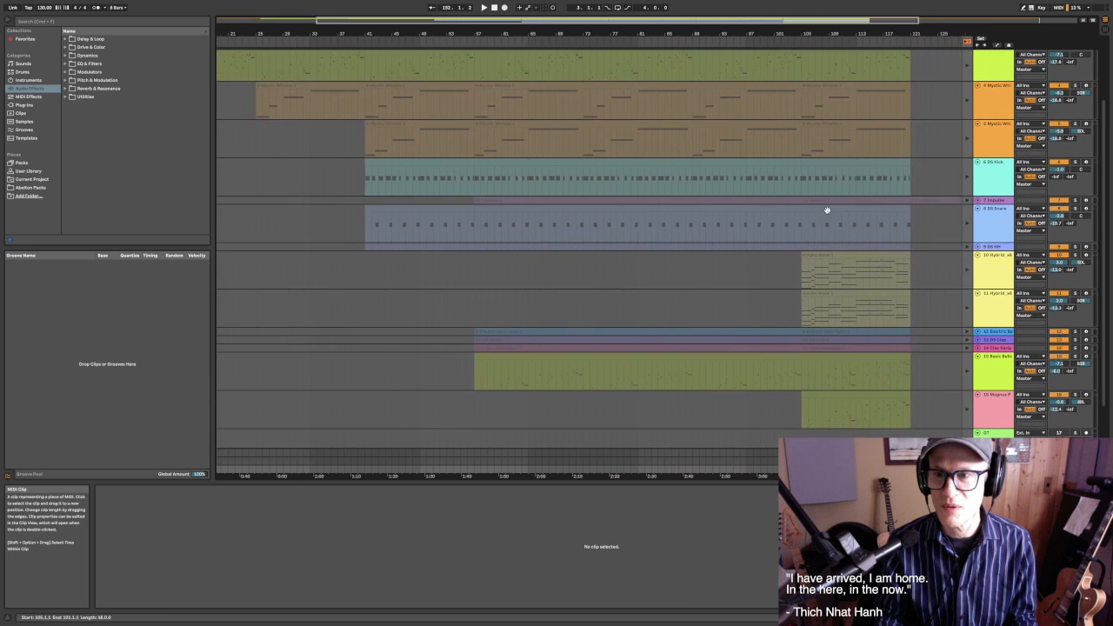
pyautogui.hscroll(-10, 826, 210)
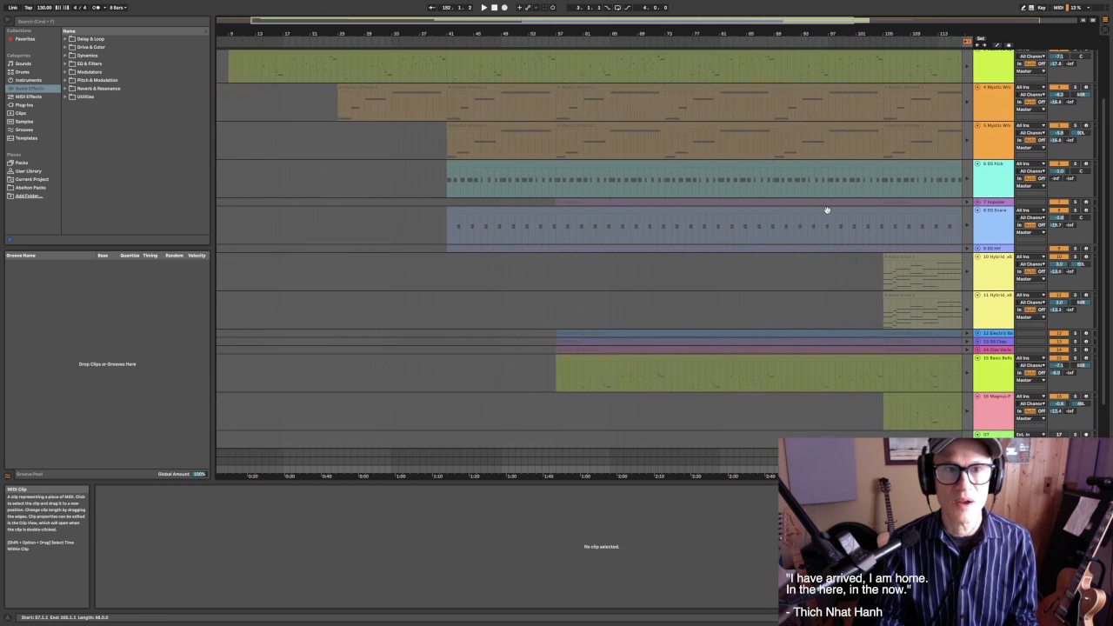
pyautogui.scroll(2, 827, 209)
pyautogui.hscroll(10, 826, 210)
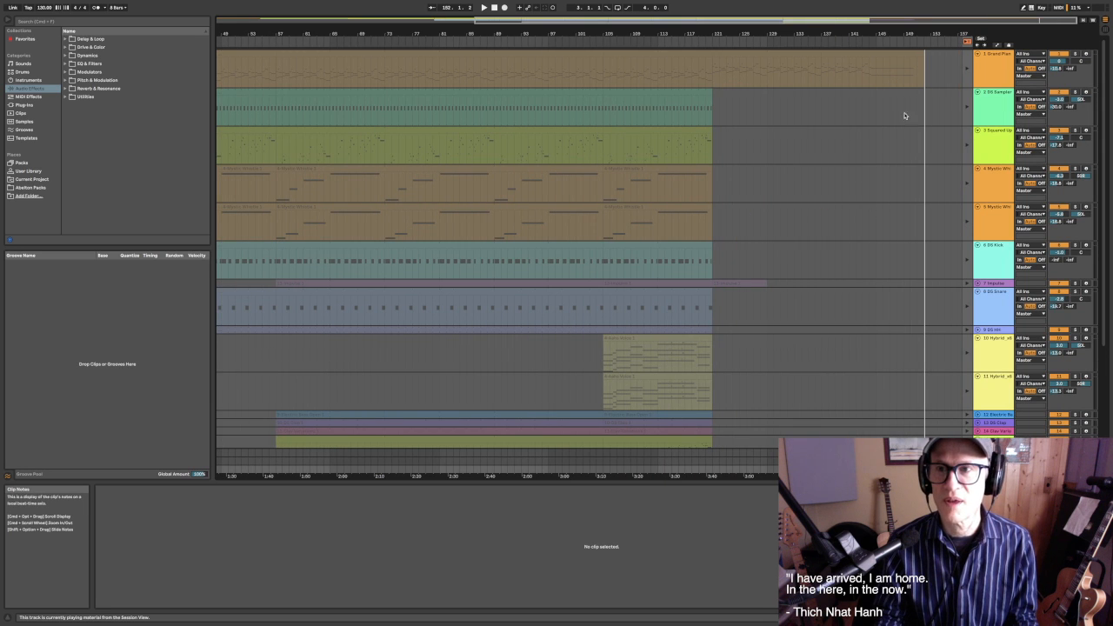
pyautogui.hscroll(-3, 924, 145)
pyautogui.hscroll(-9, 923, 146)
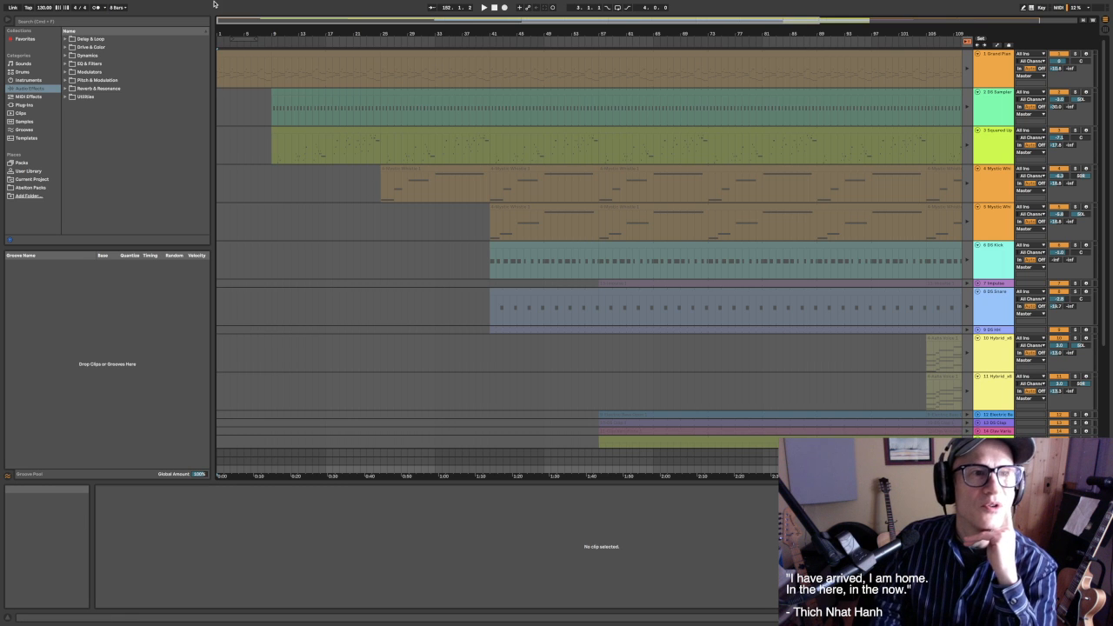
# Check the export options for the recorded arrangement and view the notes of the Grand Piano clip
pyautogui.moveTo(79, 9)
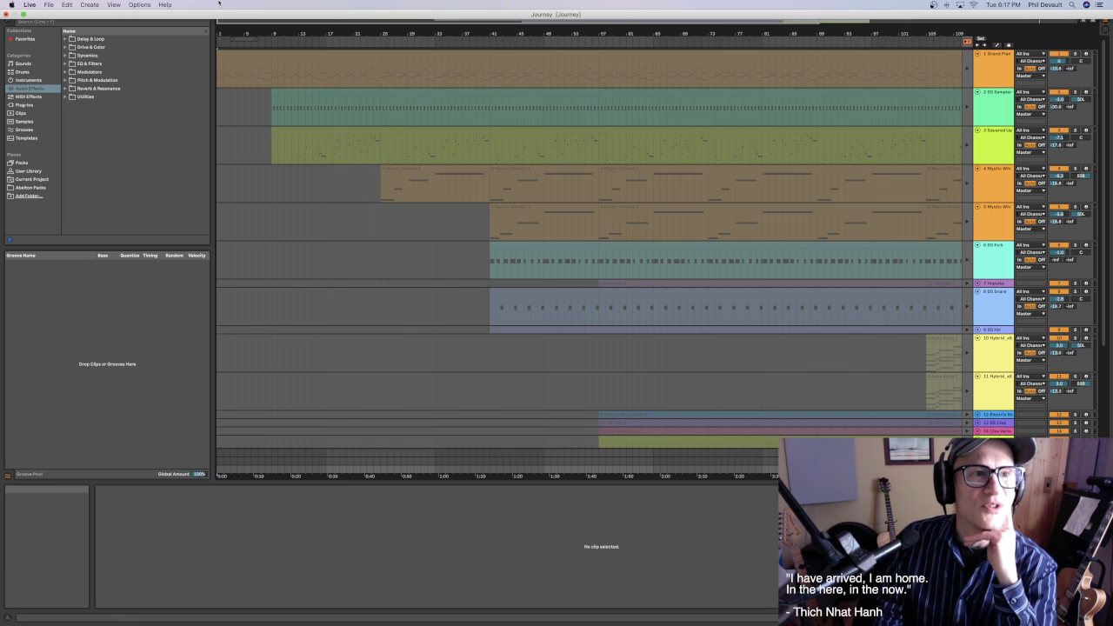
pyautogui.click(52, 5)
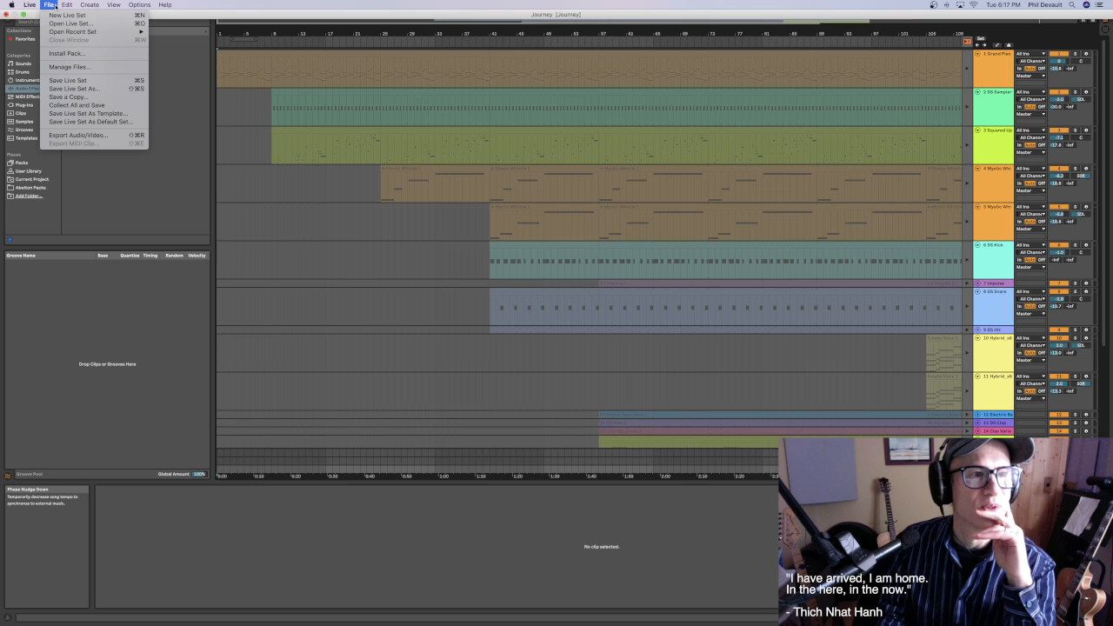
pyautogui.moveTo(67, 5)
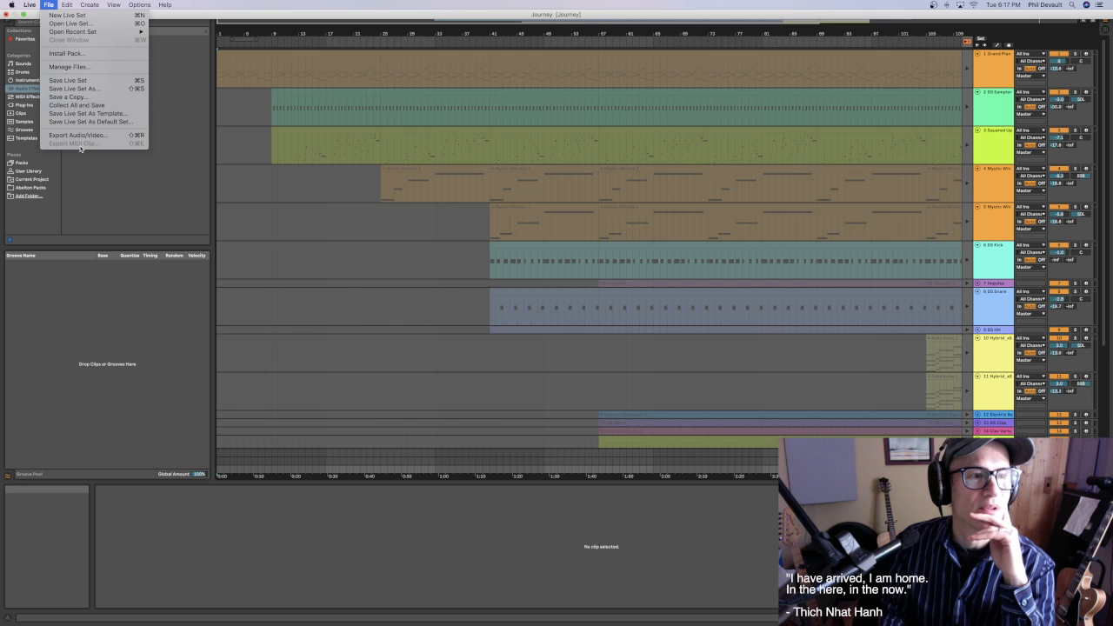
pyautogui.click(262, 154)
pyautogui.click(265, 67)
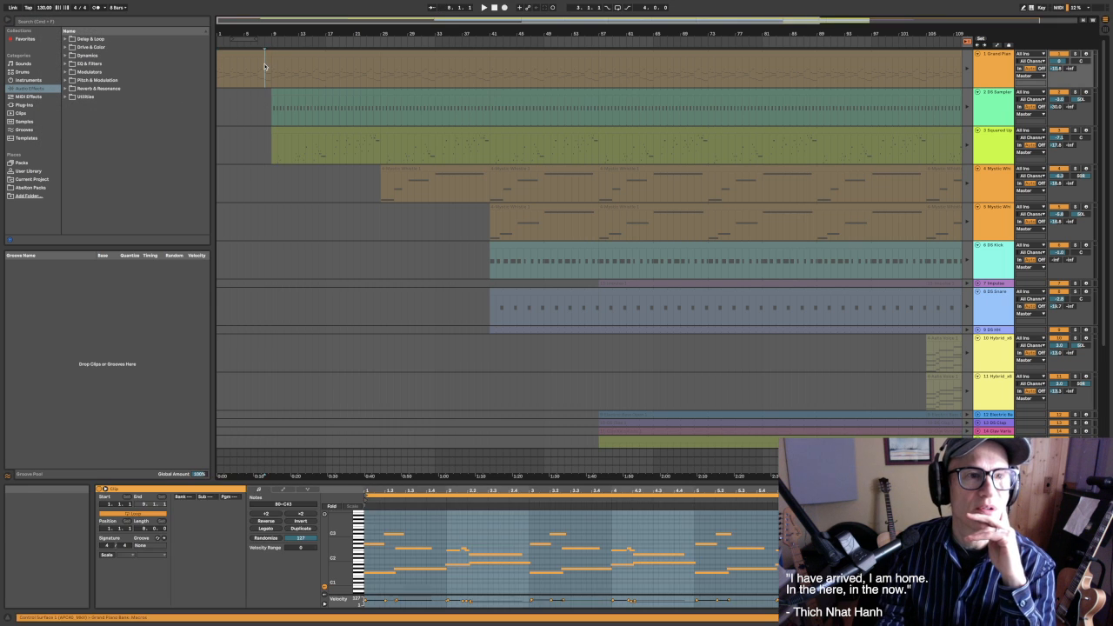
pyautogui.click(242, 117)
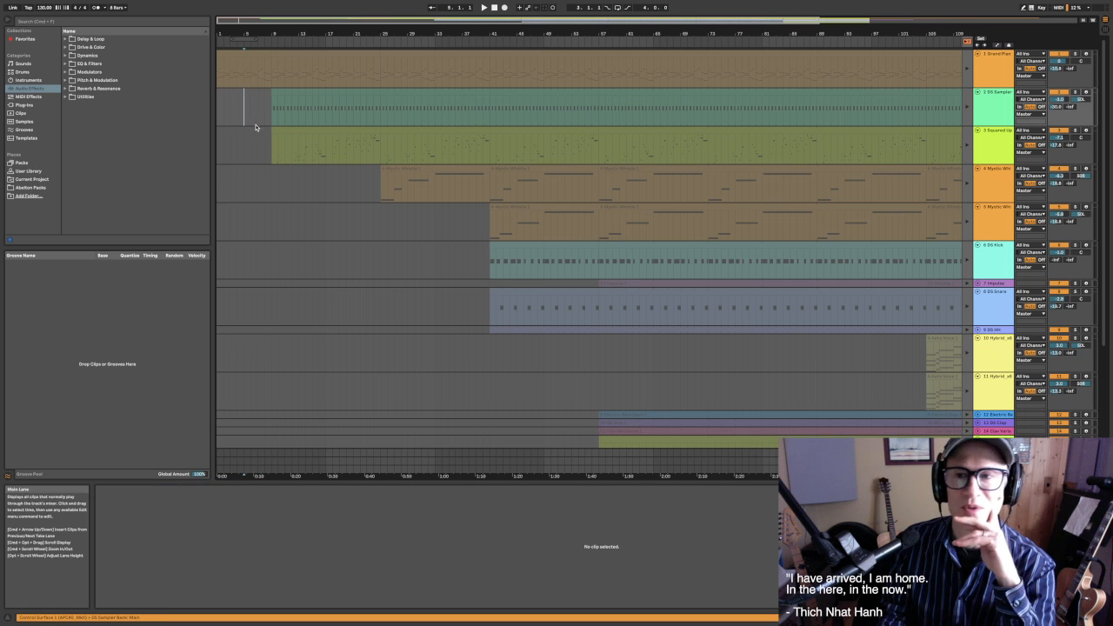
# Try to export MIDI with all tracks selected, and again with only the Grand Piano track selected
pyautogui.click(998, 71)
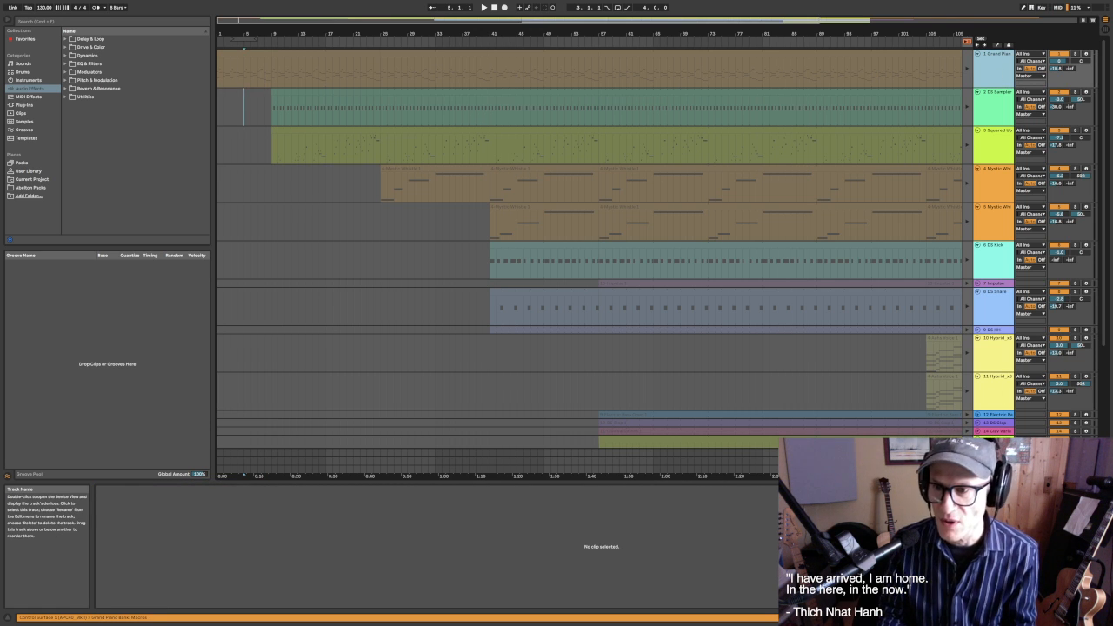
pyautogui.press('super+a')
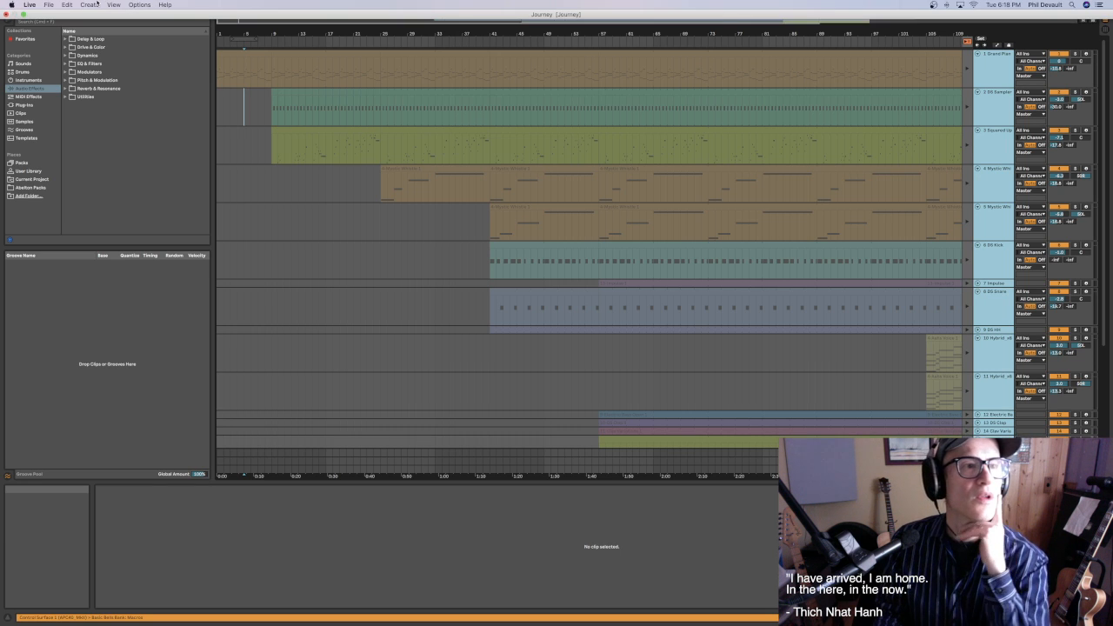
pyautogui.click(49, 4)
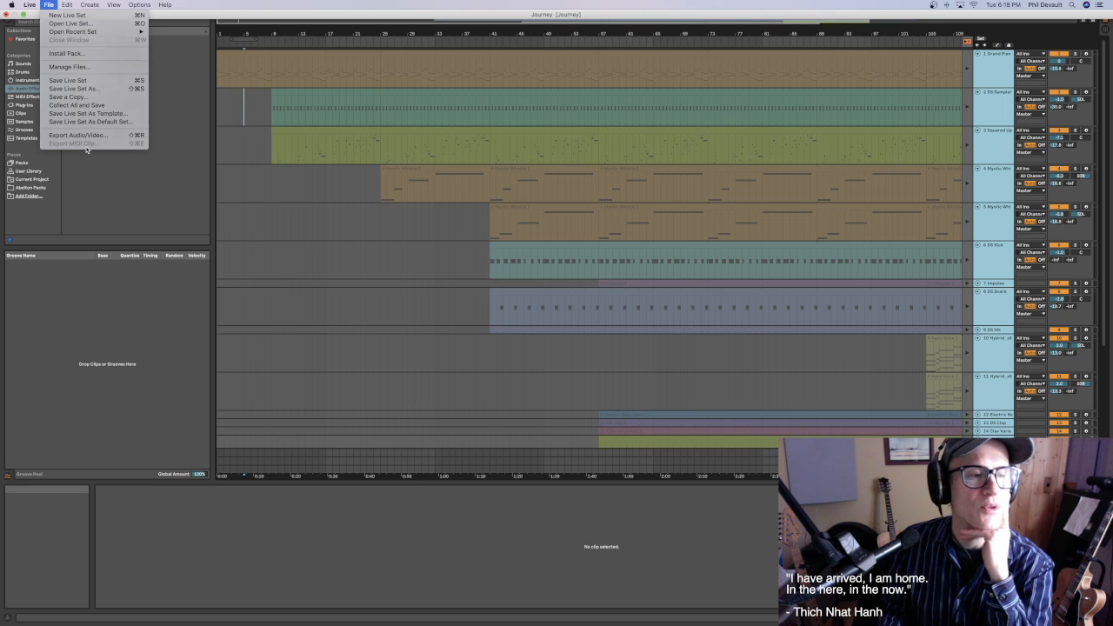
pyautogui.click(86, 150)
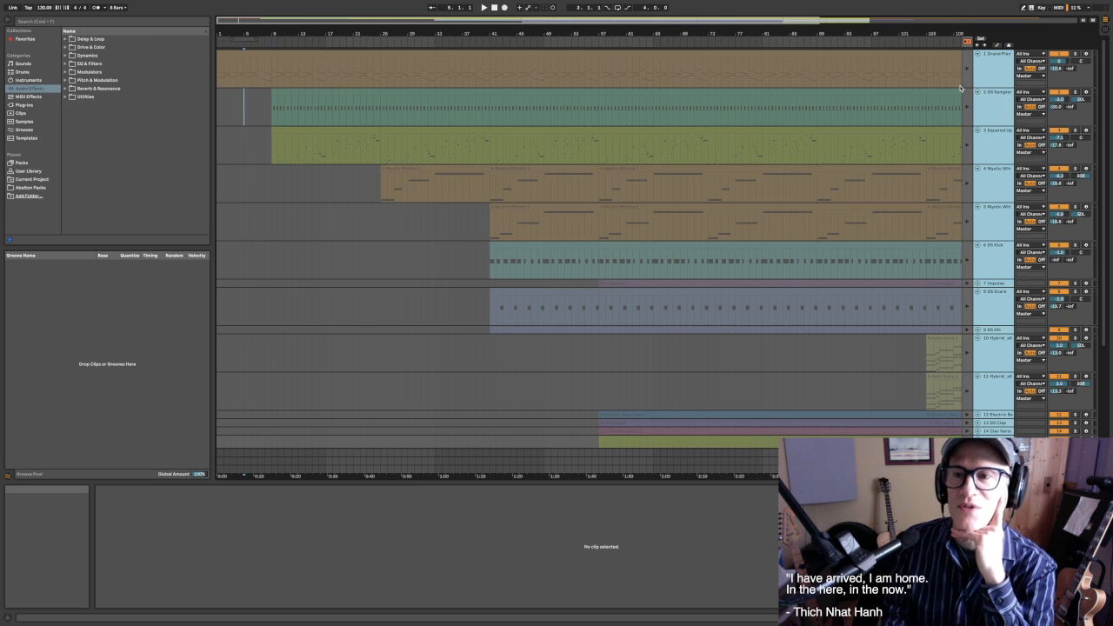
pyautogui.click(992, 97)
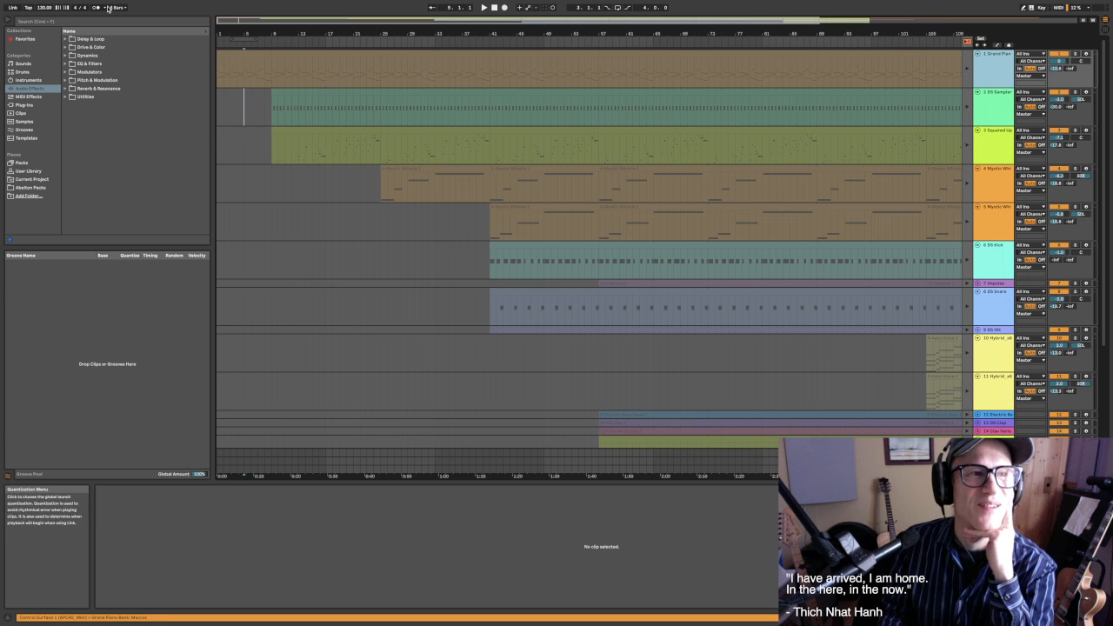
pyautogui.click(48, 4)
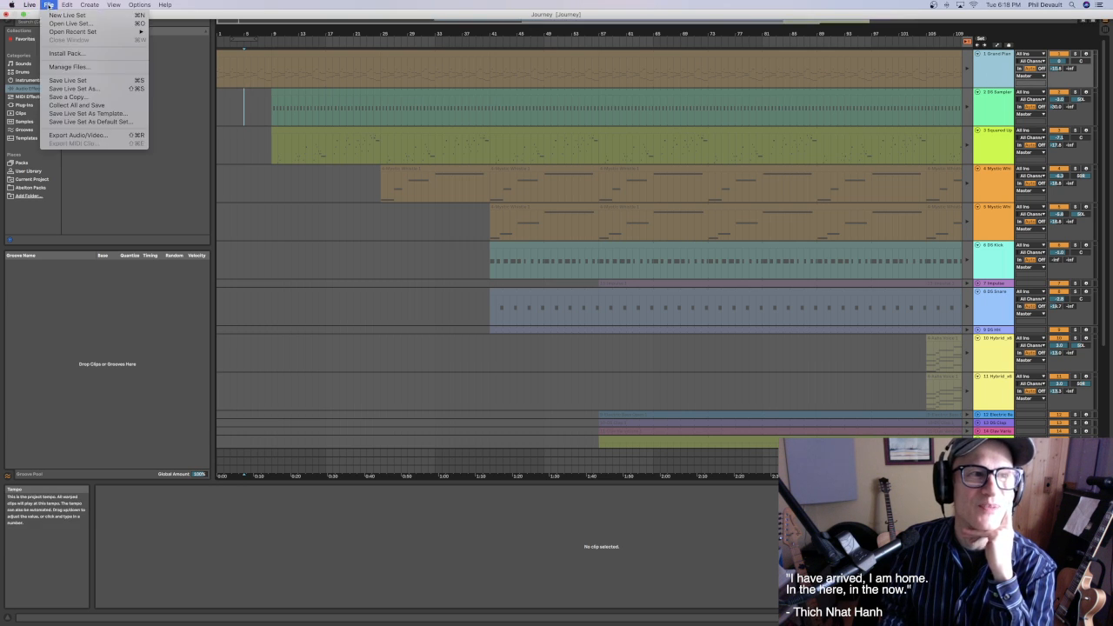
pyautogui.click(48, 5)
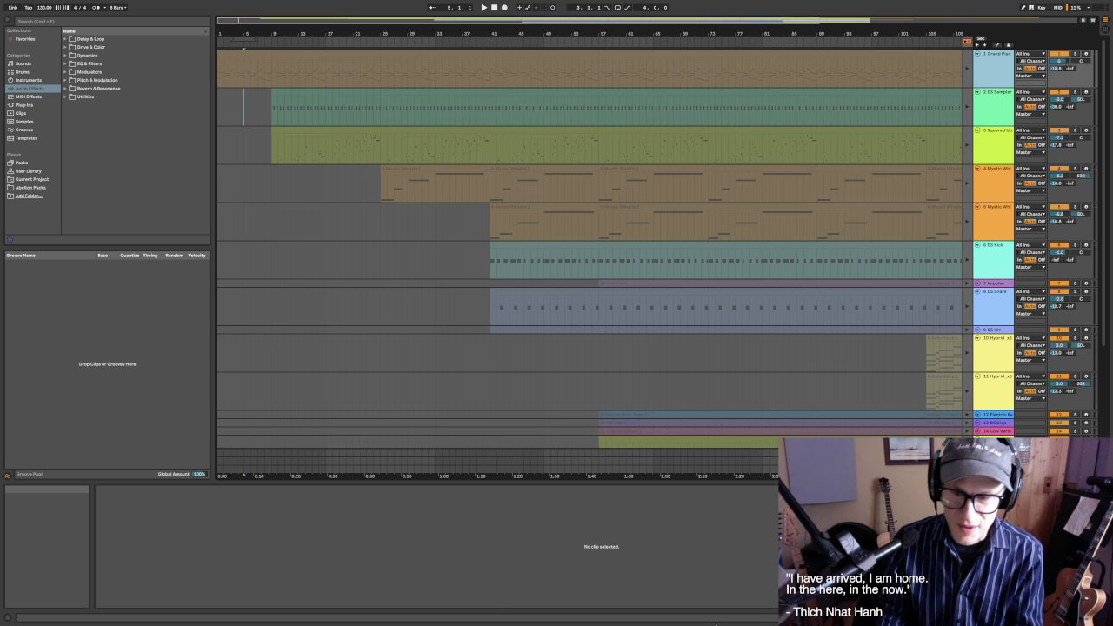
# Switch to Safari and search the web for "export ableton arrangementmidi"
pyautogui.moveTo(713, 622)
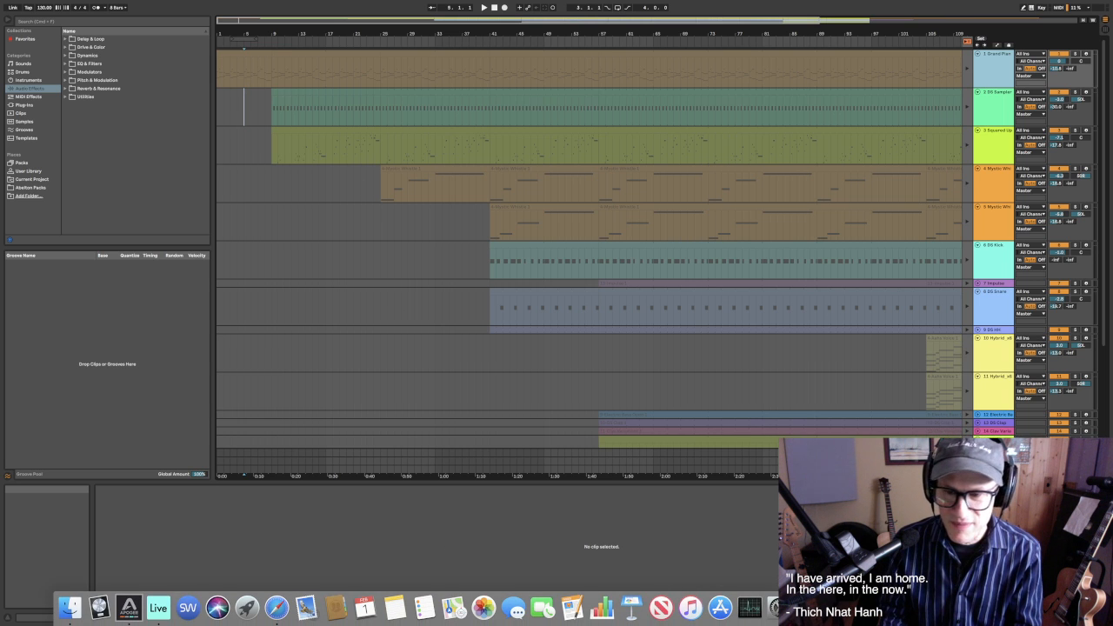
pyautogui.click(984, 608)
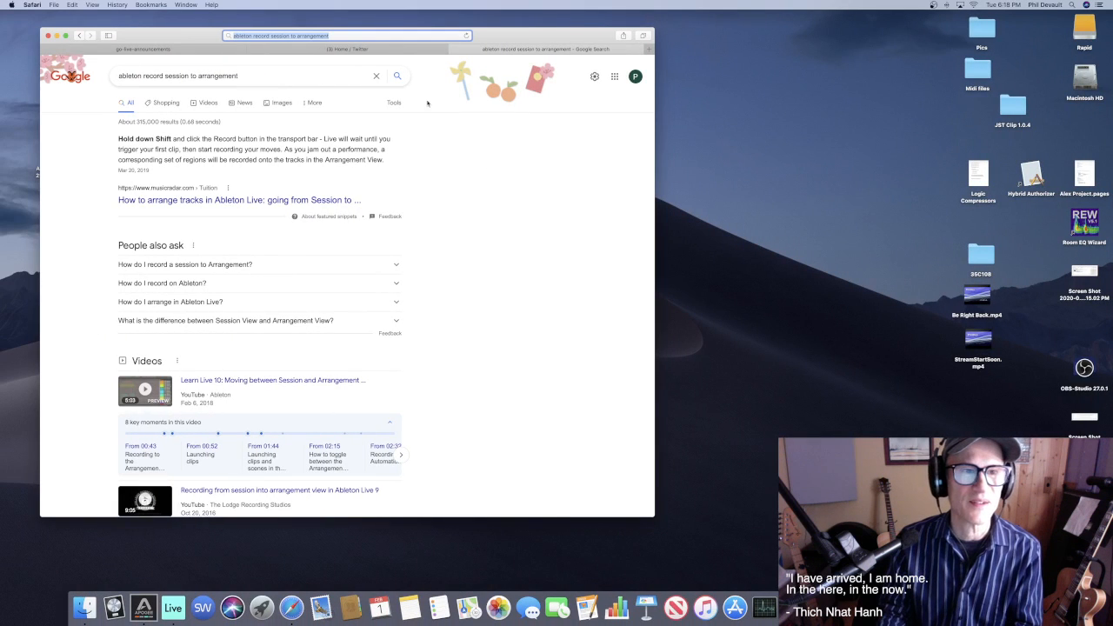
pyautogui.click(367, 35)
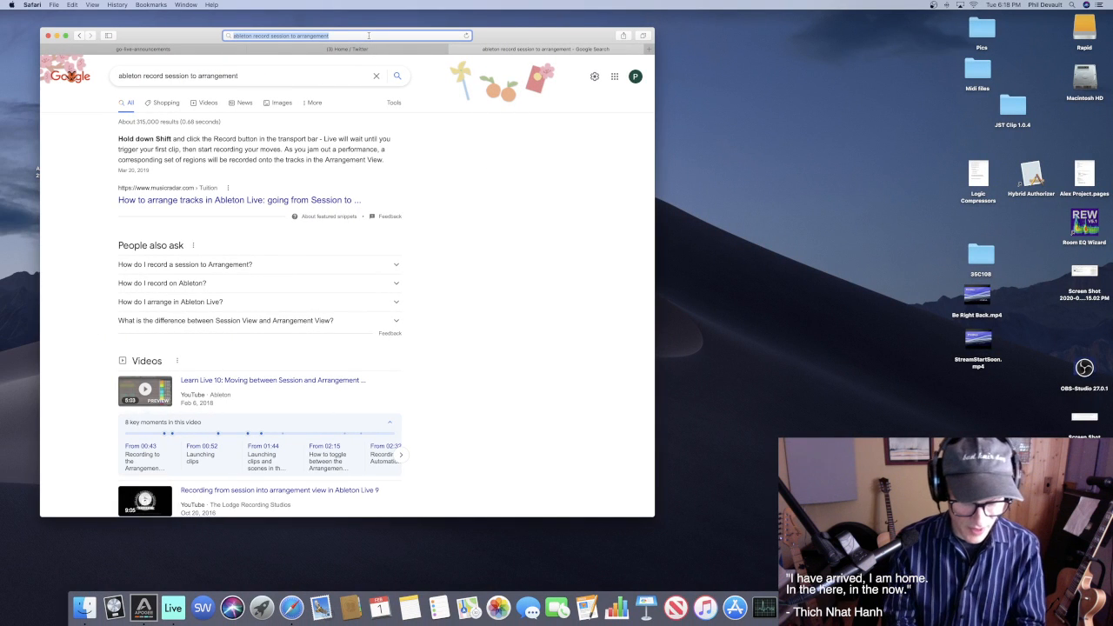
pyautogui.write('export')
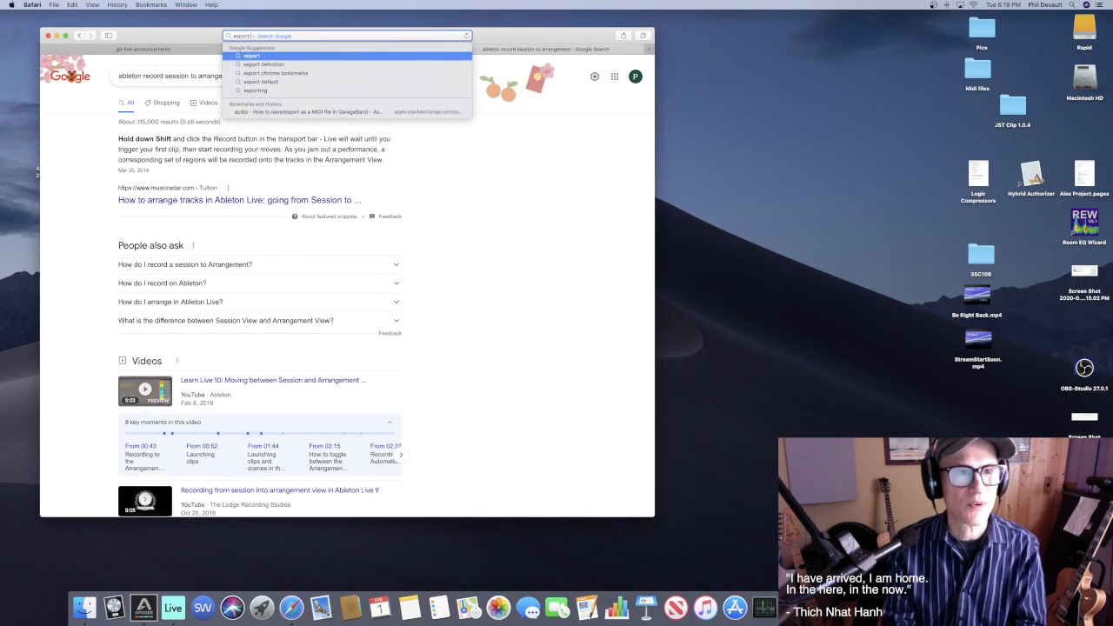
pyautogui.write(' able')
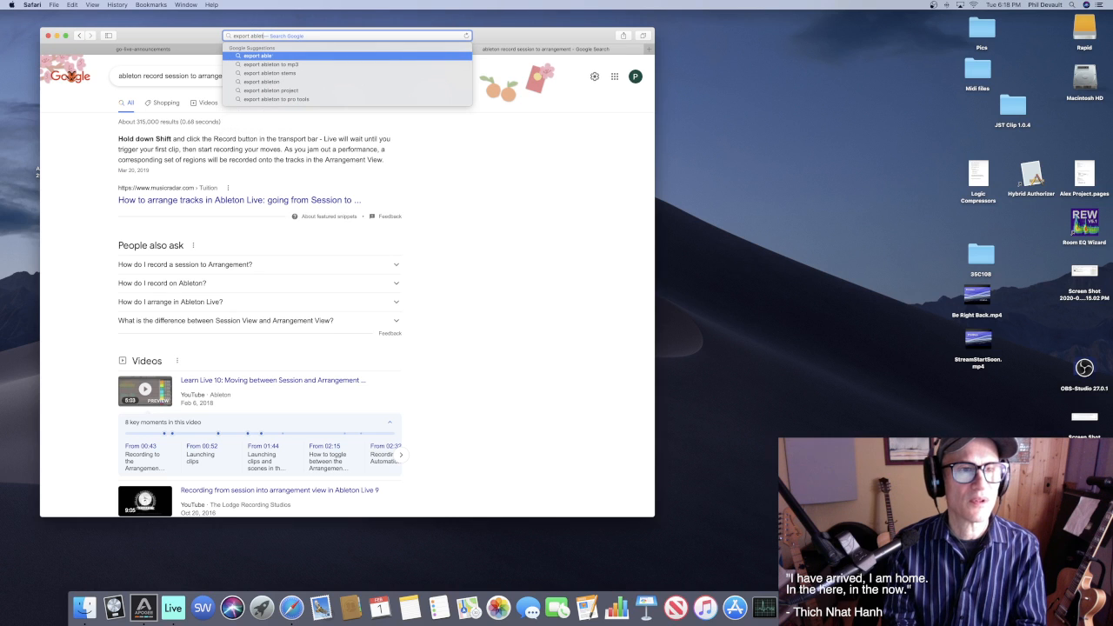
pyautogui.write('ton arran')
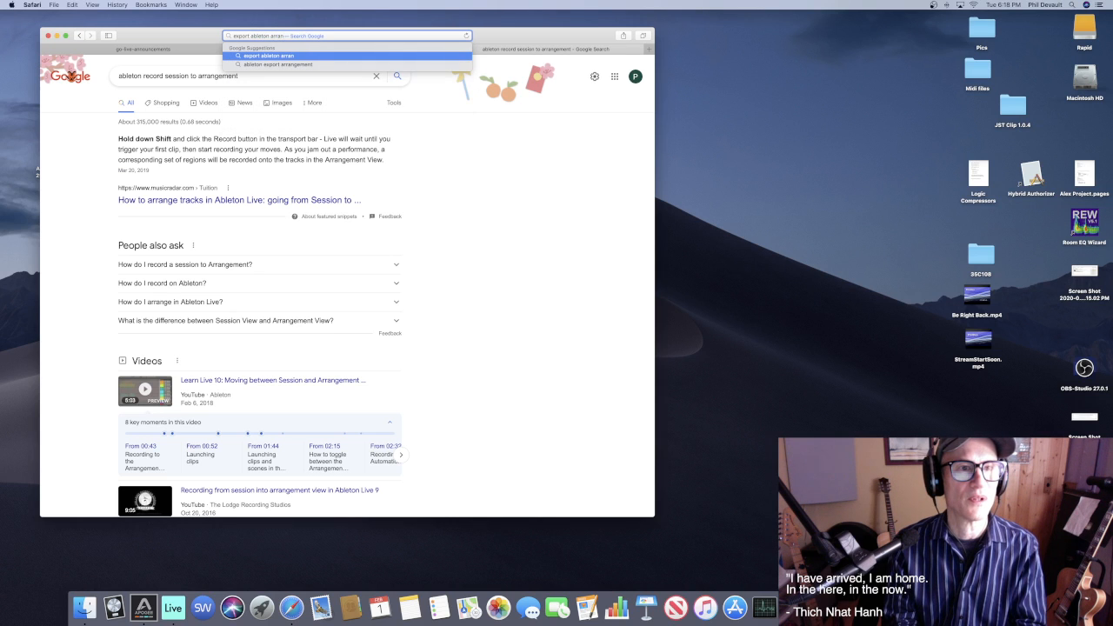
pyautogui.write('gement')
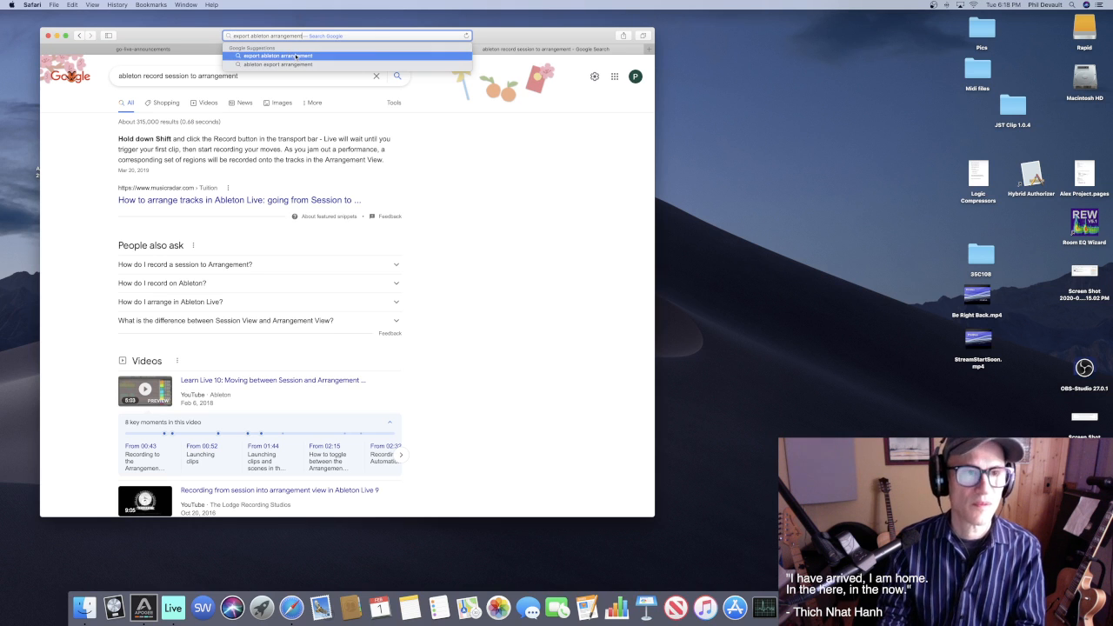
pyautogui.write('midi')
pyautogui.press('Return')
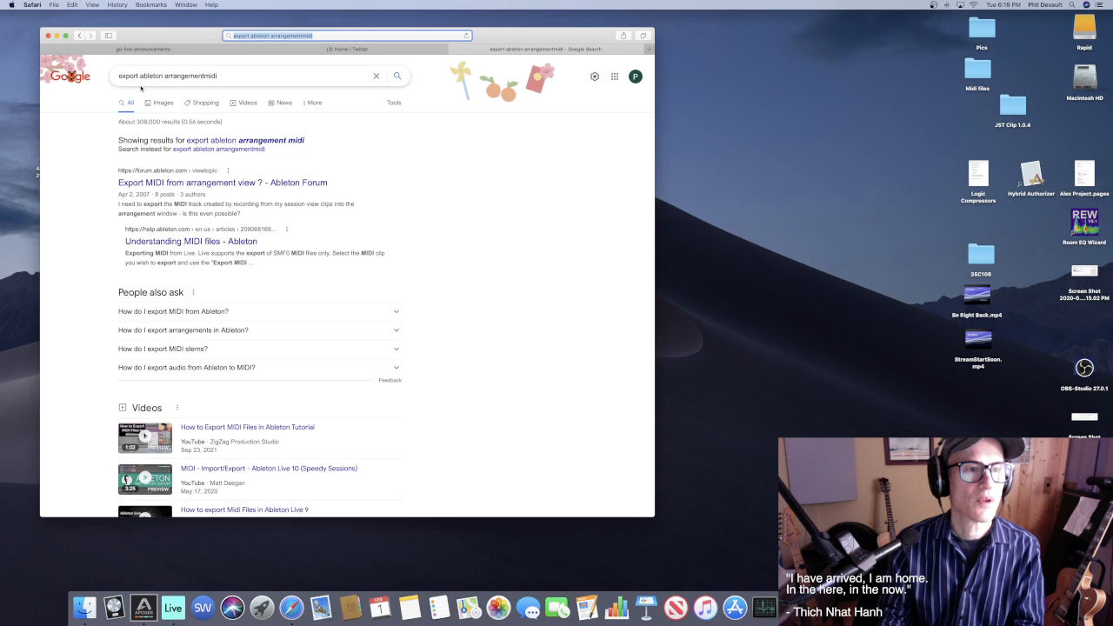
# Open the Ableton Forum thread "Export MIDI from arrangement view ?", accept its cookie notice, and read the replies through to the end
pyautogui.click(277, 182)
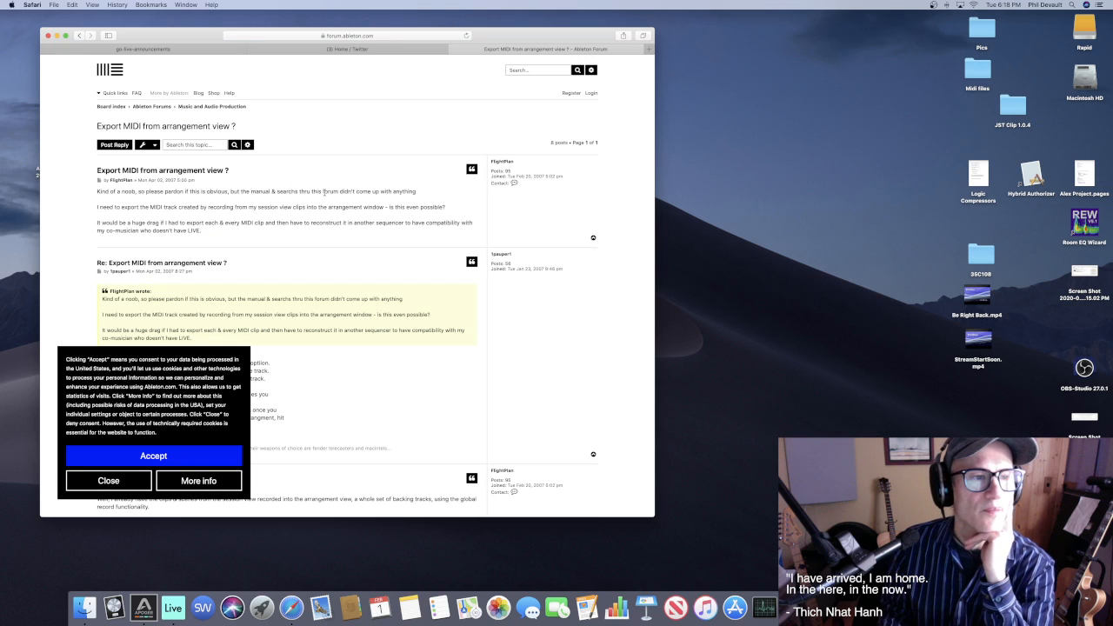
pyautogui.click(193, 454)
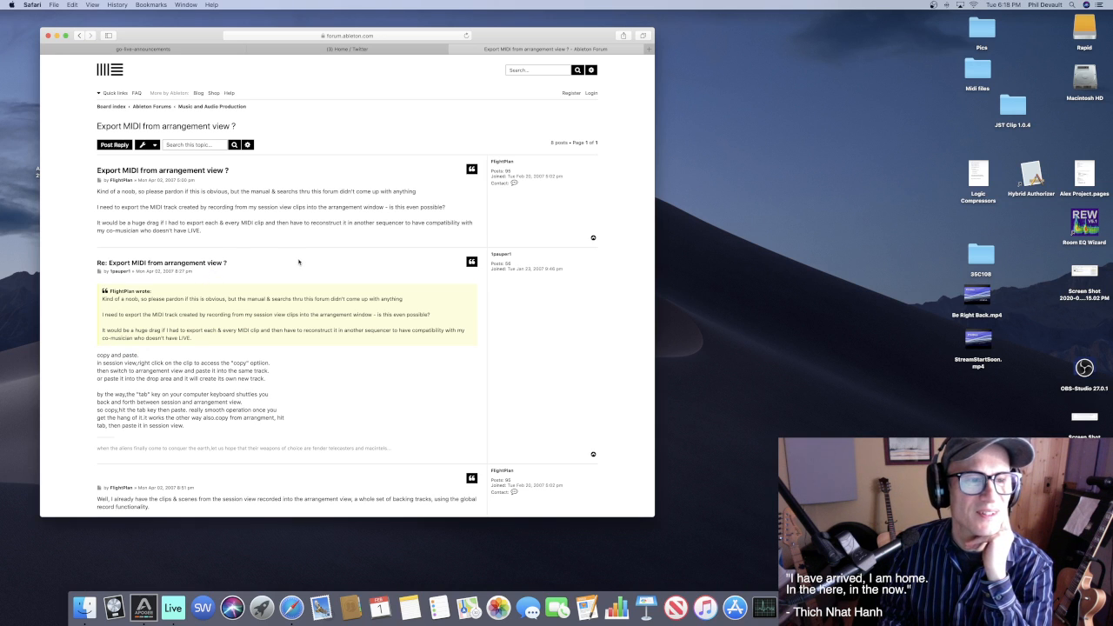
pyautogui.scroll(-3, 246, 242)
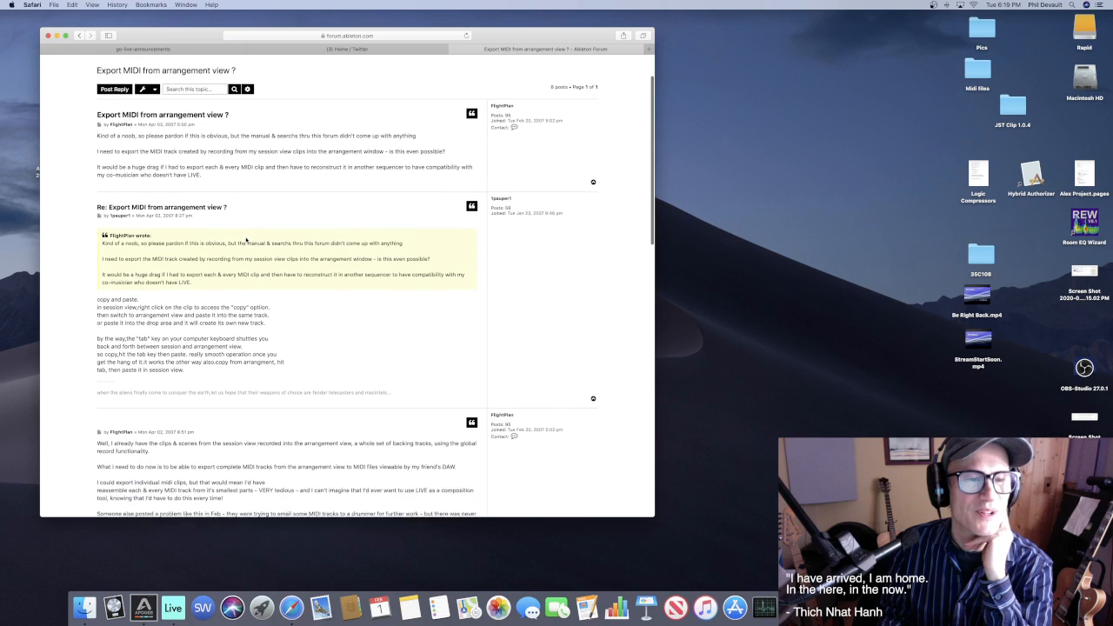
pyautogui.scroll(-3, 250, 243)
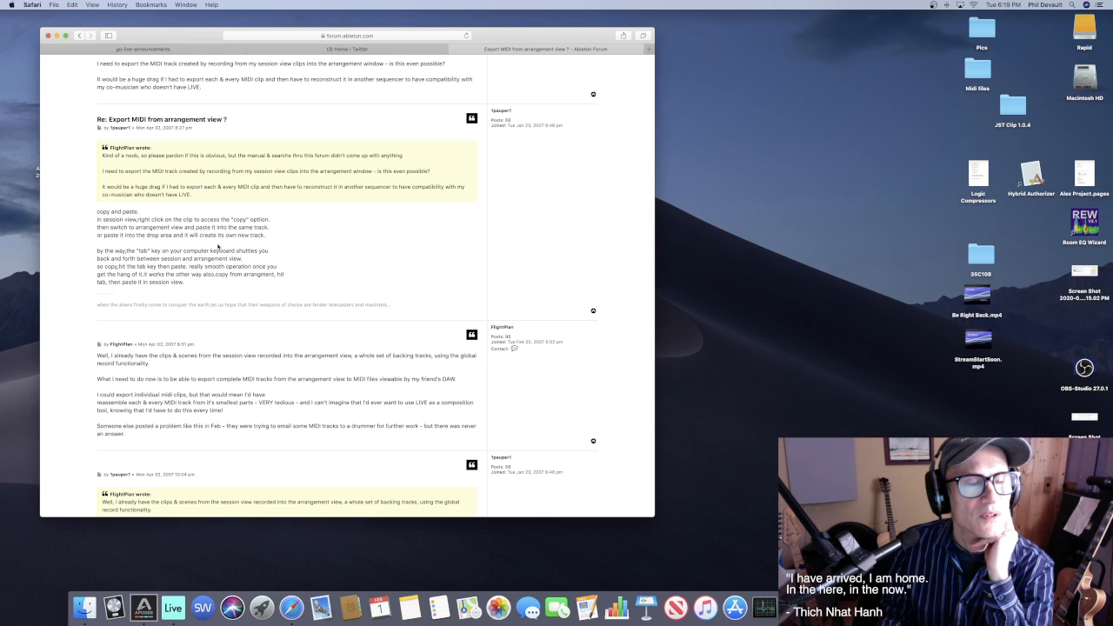
pyautogui.scroll(-3, 217, 247)
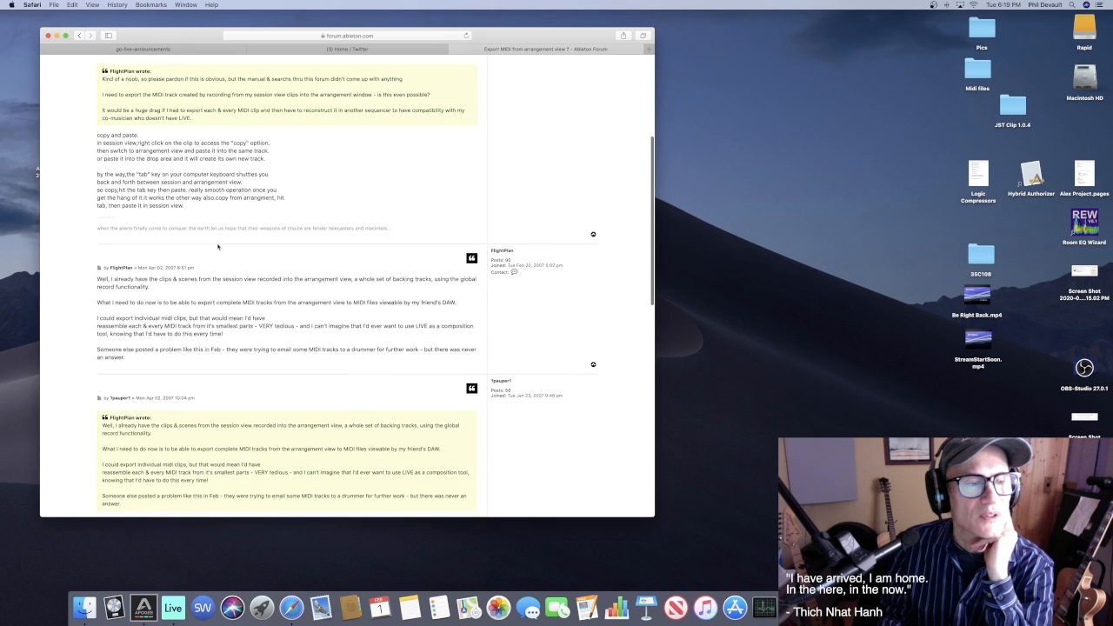
pyautogui.scroll(-3, 217, 247)
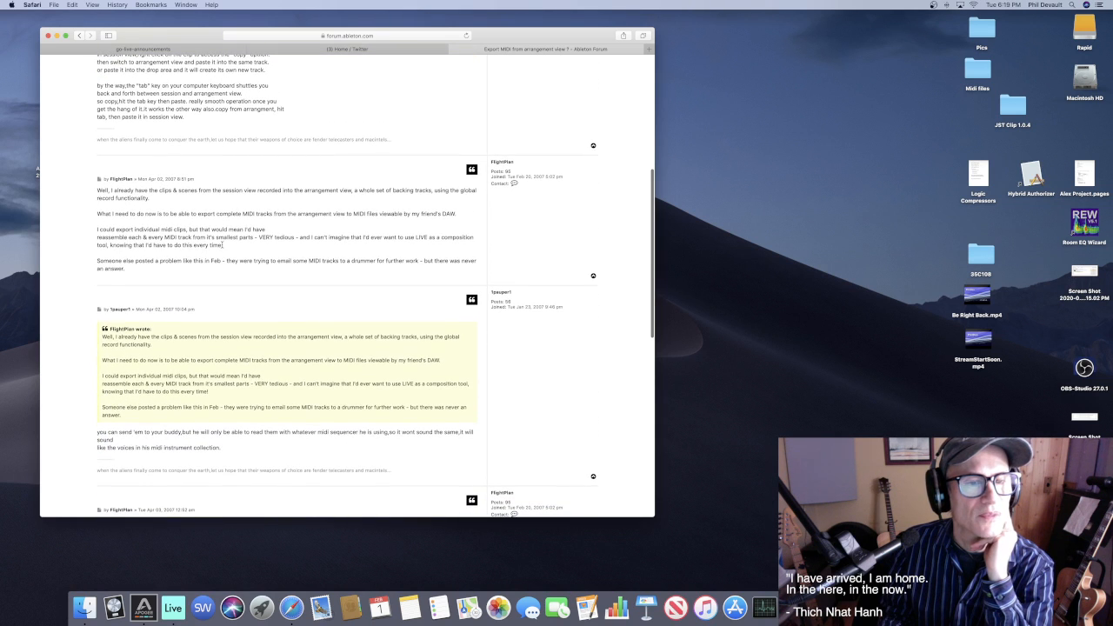
pyautogui.scroll(-5, 224, 245)
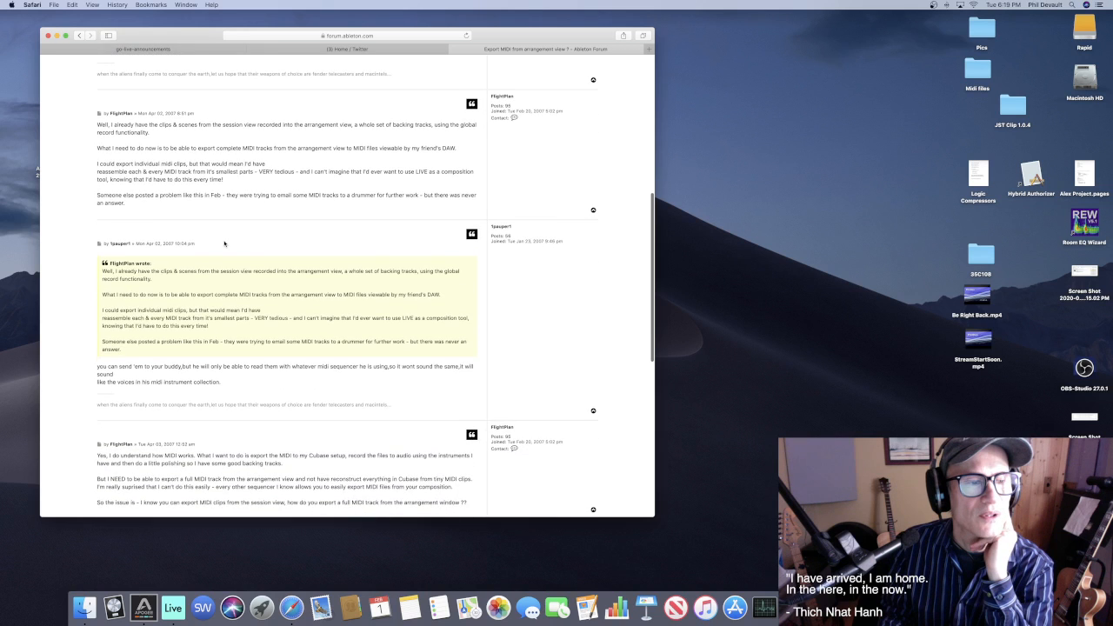
pyautogui.scroll(-2, 224, 245)
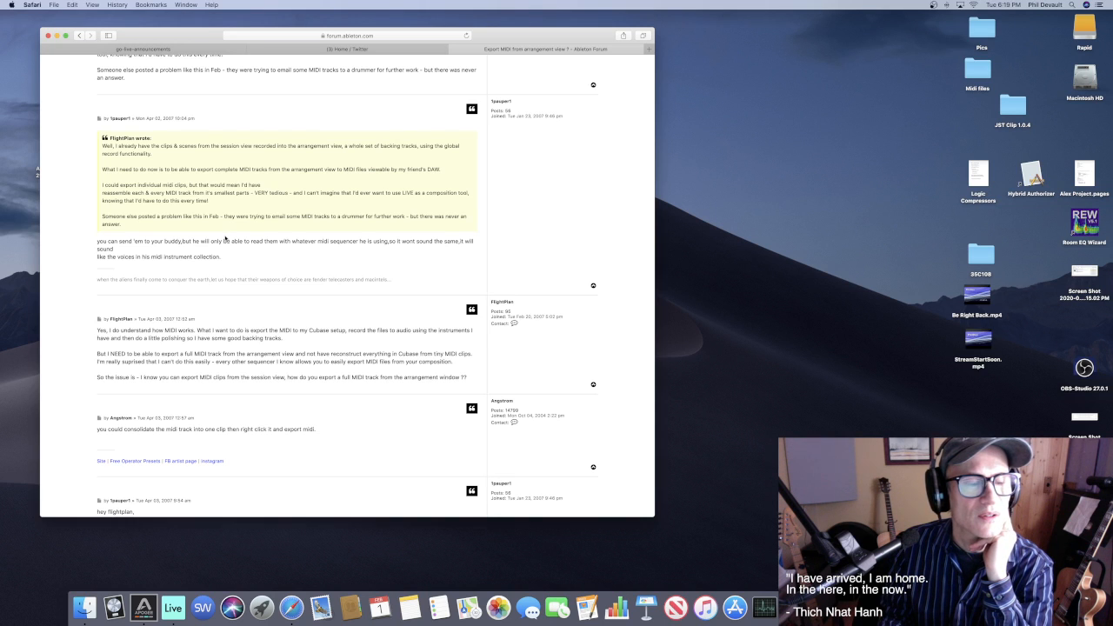
pyautogui.scroll(-4, 224, 239)
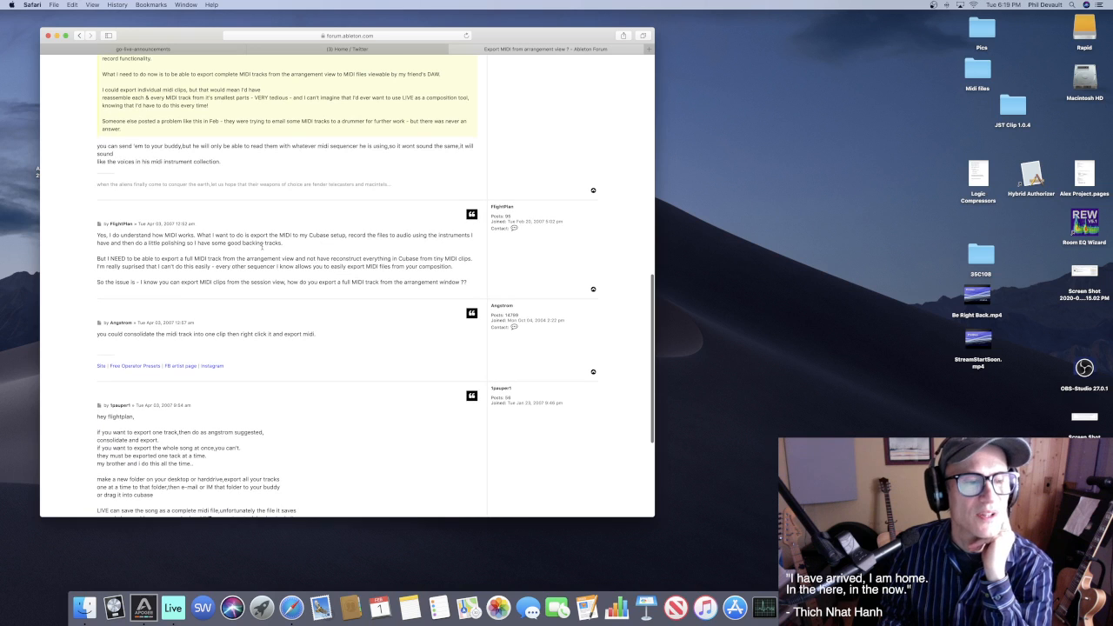
pyautogui.scroll(-3, 290, 257)
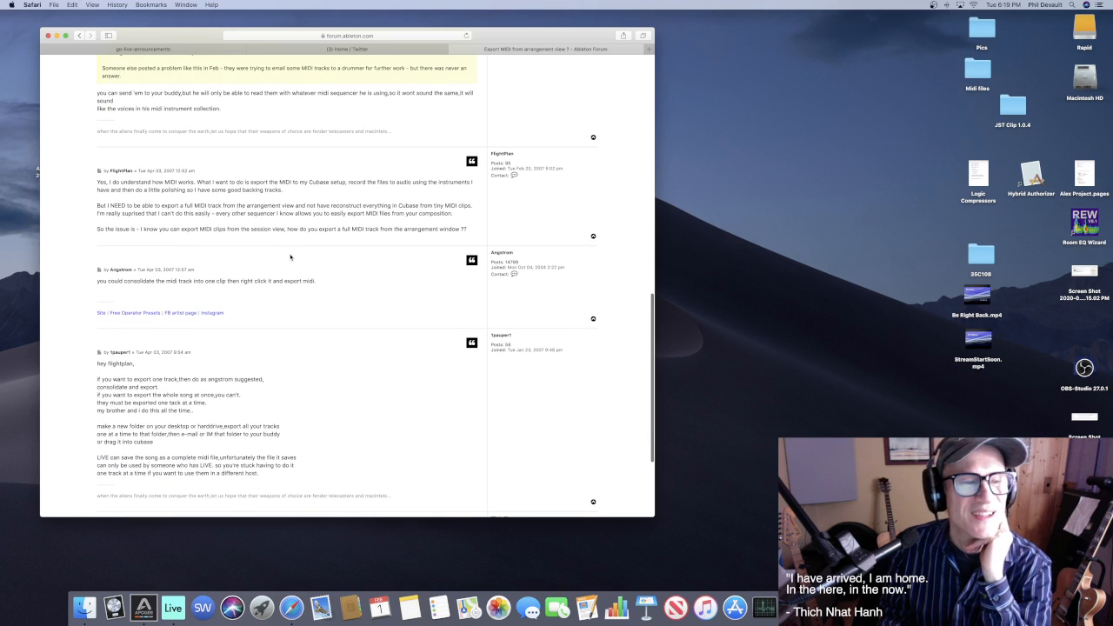
pyautogui.scroll(-1, 291, 256)
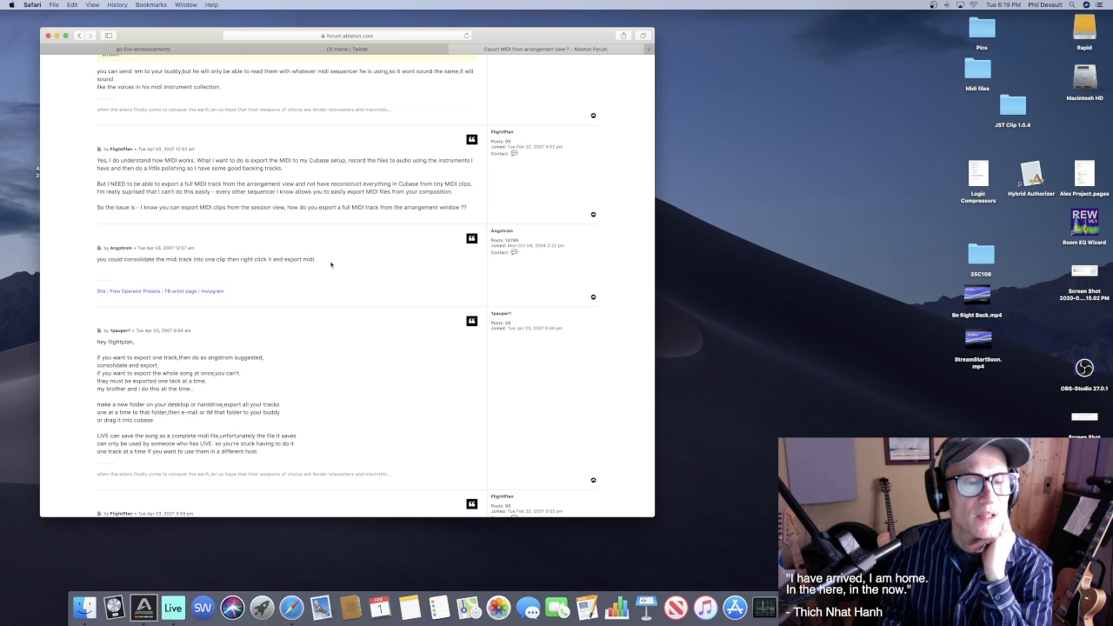
pyautogui.scroll(-5, 330, 264)
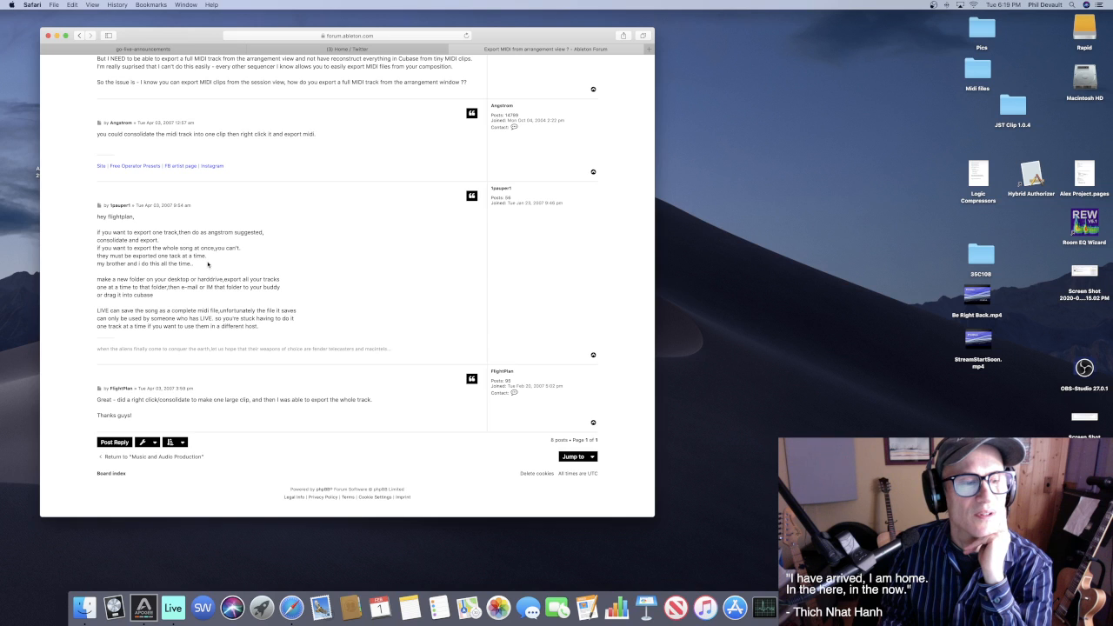
pyautogui.scroll(-1, 208, 264)
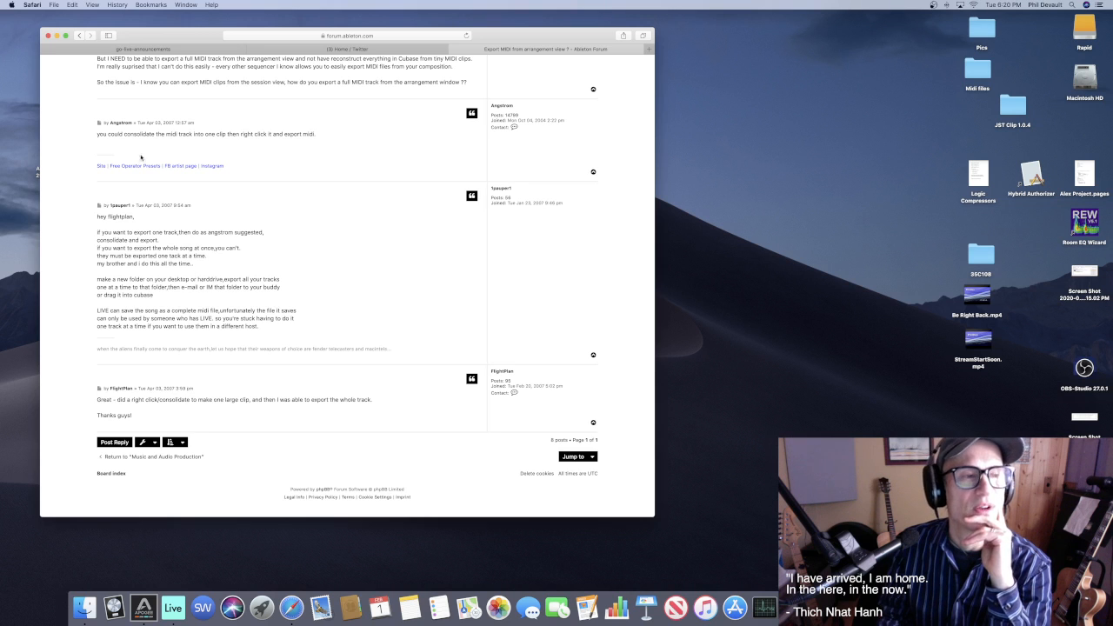
# From the search results, open "Exporting multiple tracks to MIDI in Ableton Live" on Stack Exchange, accept all cookies, and read the comments and answer
pyautogui.click(80, 35)
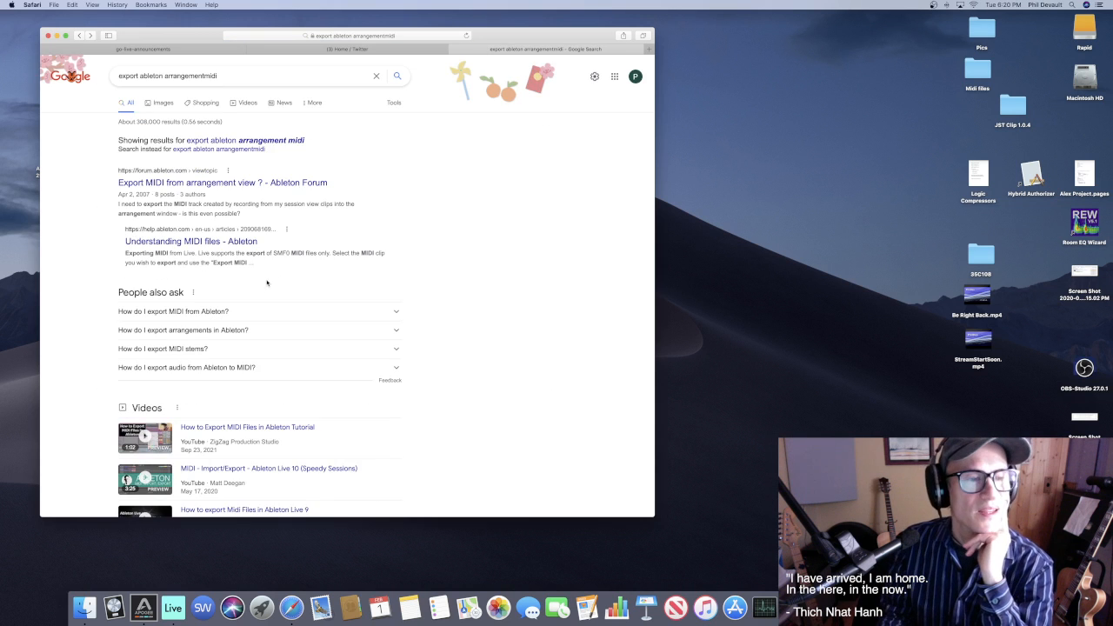
pyautogui.scroll(-3, 267, 285)
pyautogui.scroll(-5, 267, 285)
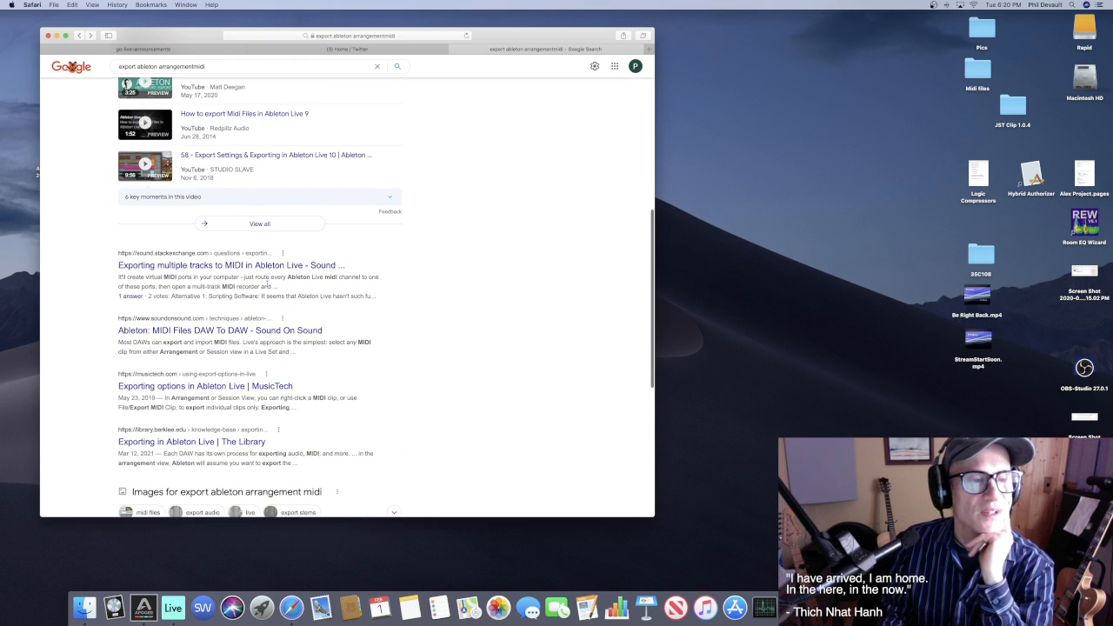
pyautogui.click(234, 267)
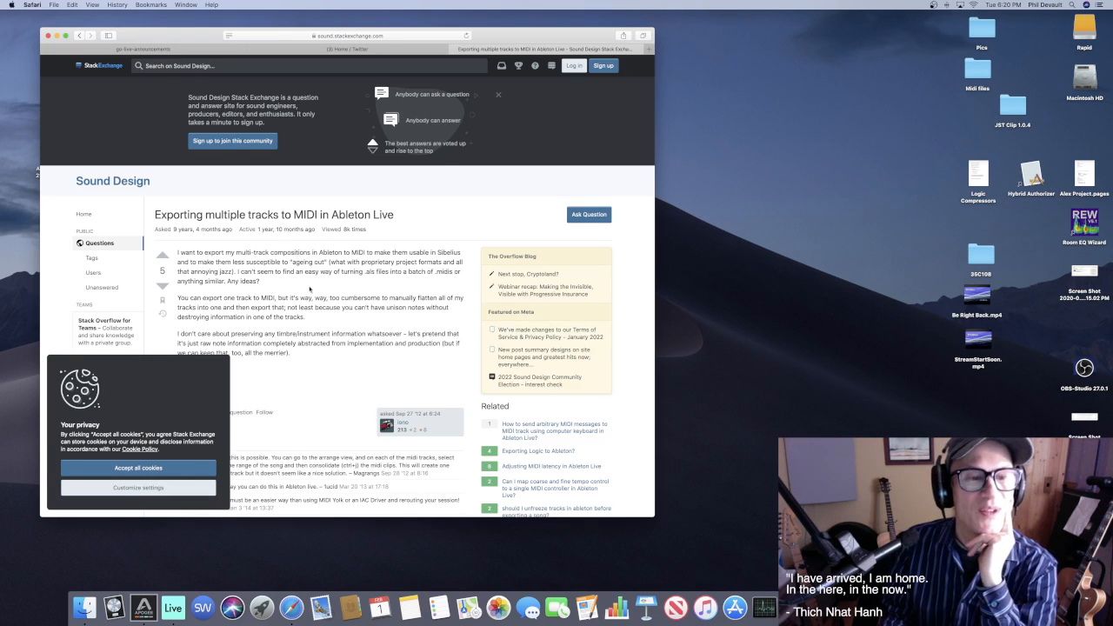
pyautogui.click(161, 469)
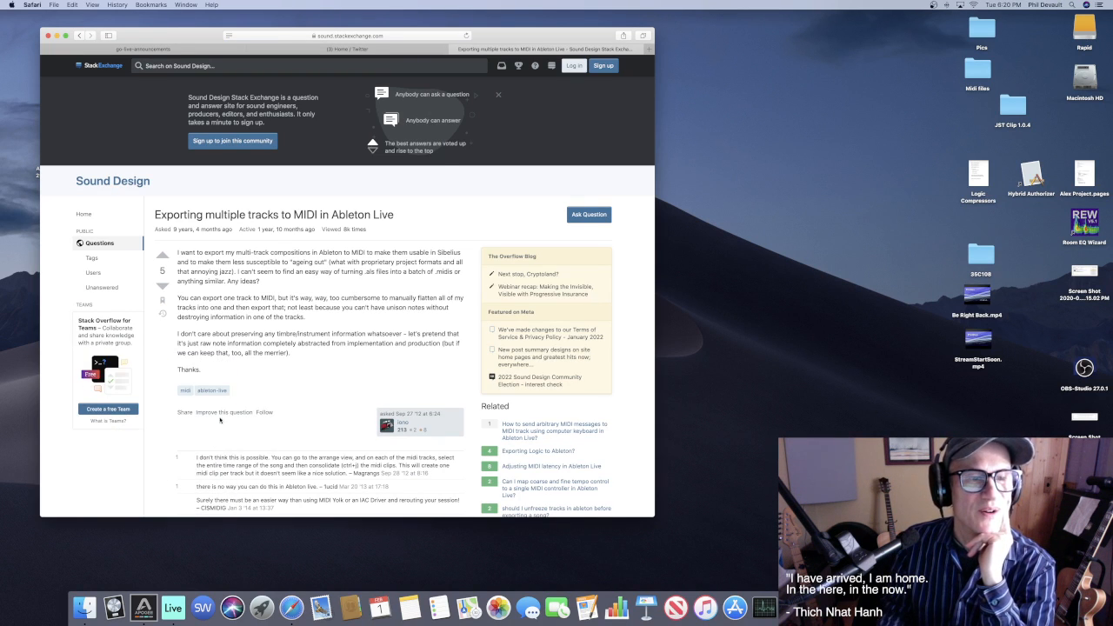
pyautogui.scroll(-4, 322, 393)
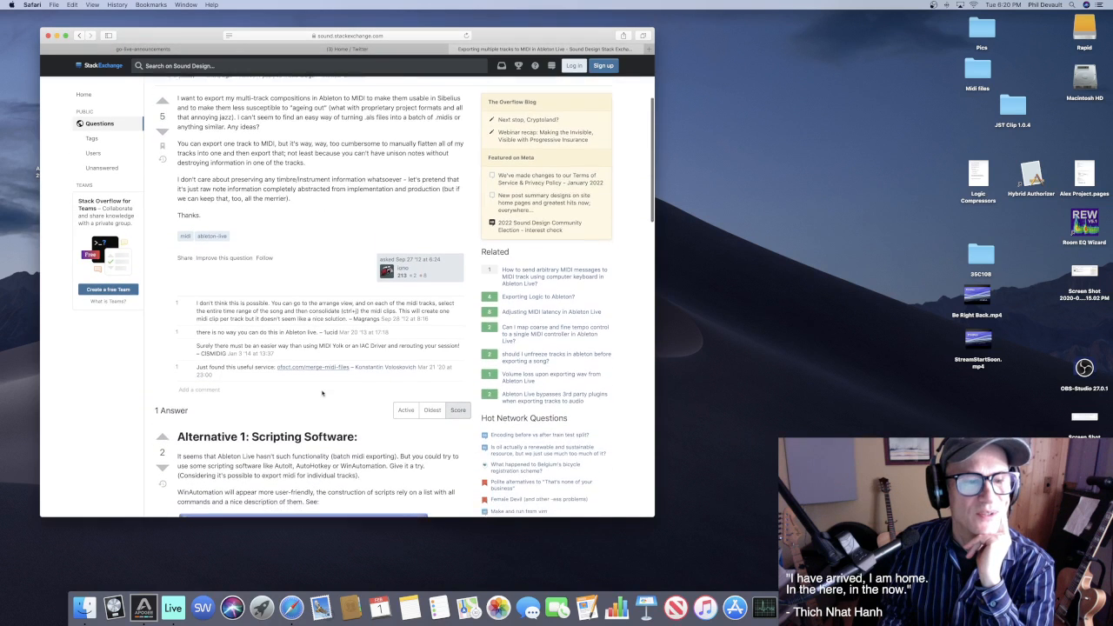
pyautogui.scroll(-2, 322, 393)
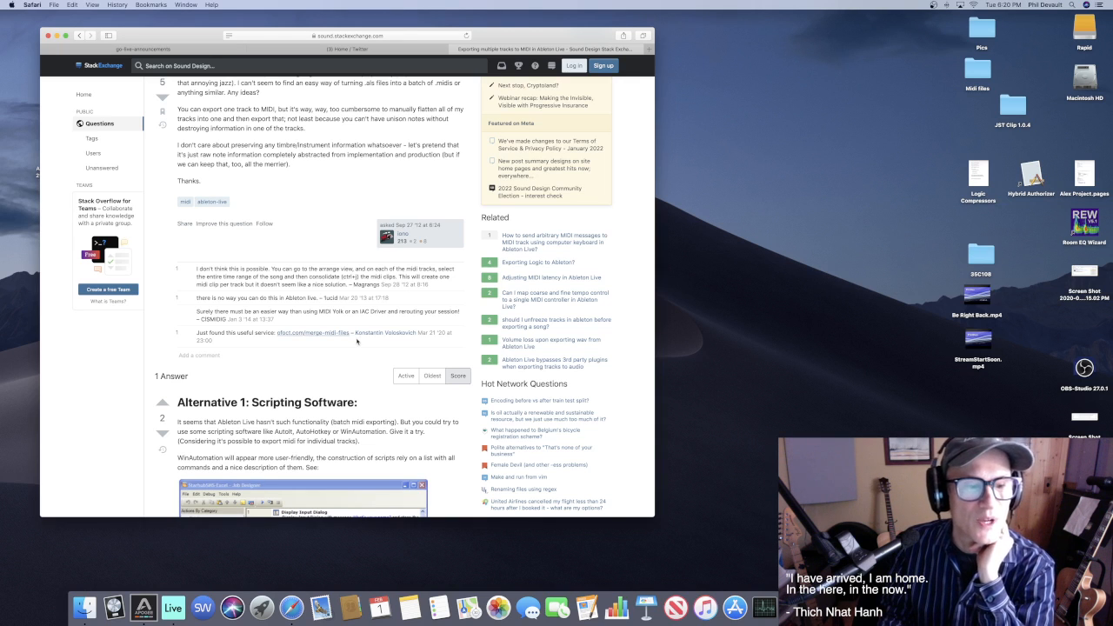
pyautogui.scroll(-3, 356, 340)
pyautogui.scroll(-10, 357, 341)
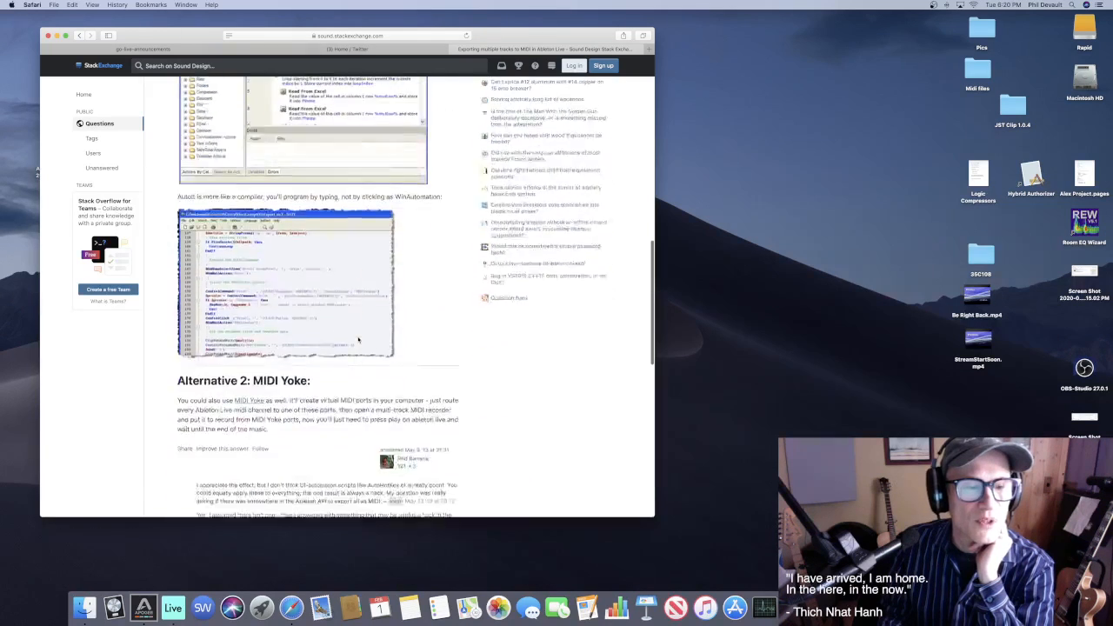
pyautogui.scroll(-2, 357, 336)
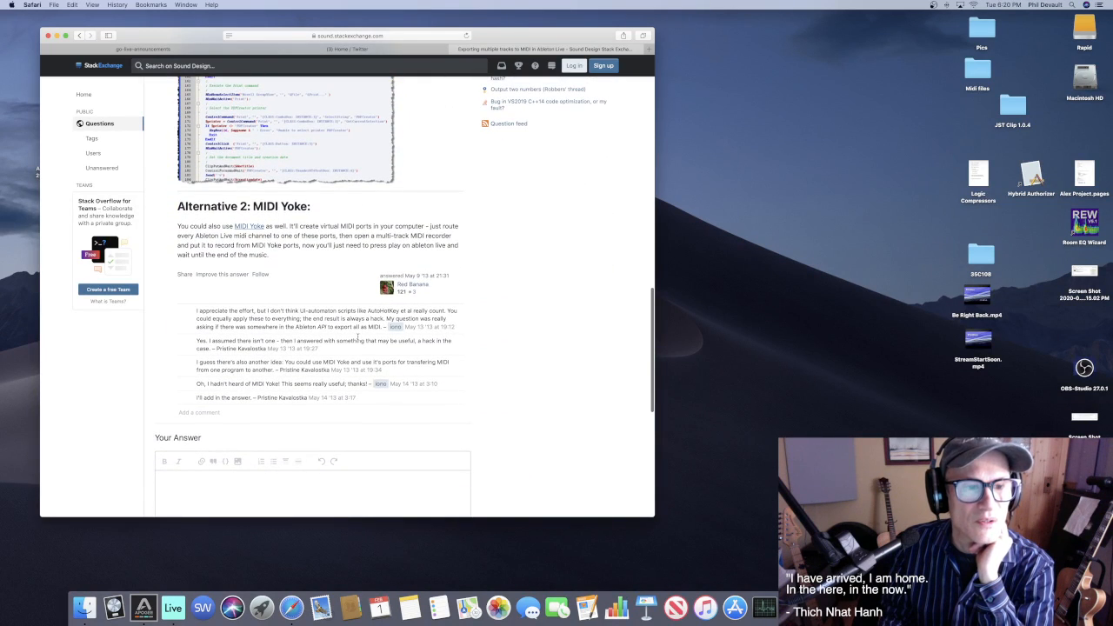
pyautogui.scroll(-10, 357, 337)
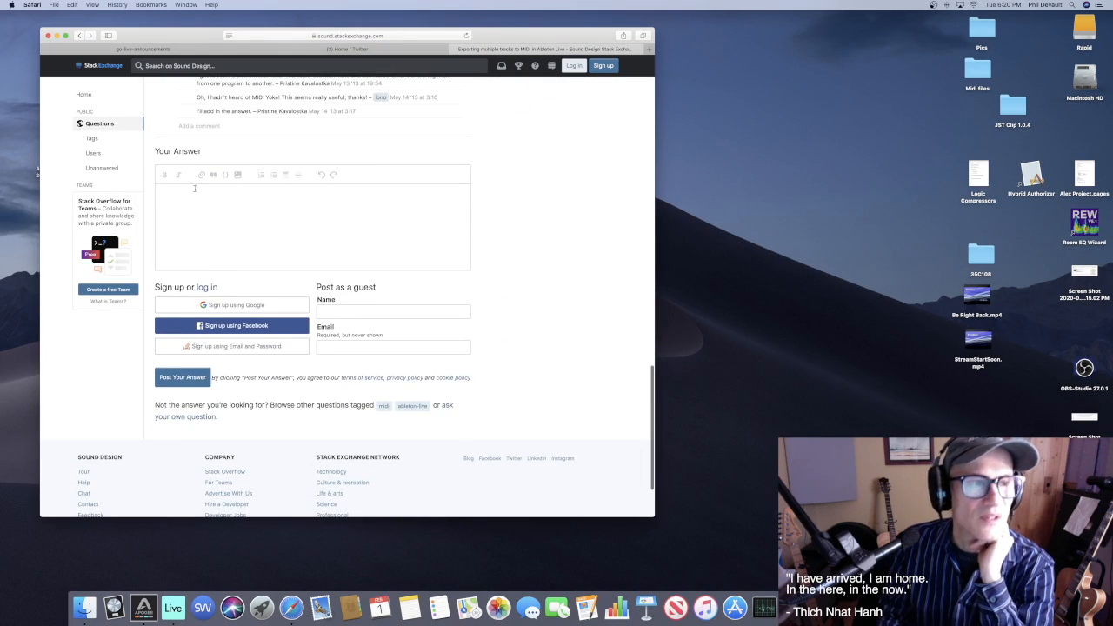
# Return to the search results, open the Sound On Sound article "Ableton: MIDI Files DAW To DAW", and skim it through to Multiple Takes
pyautogui.click(80, 35)
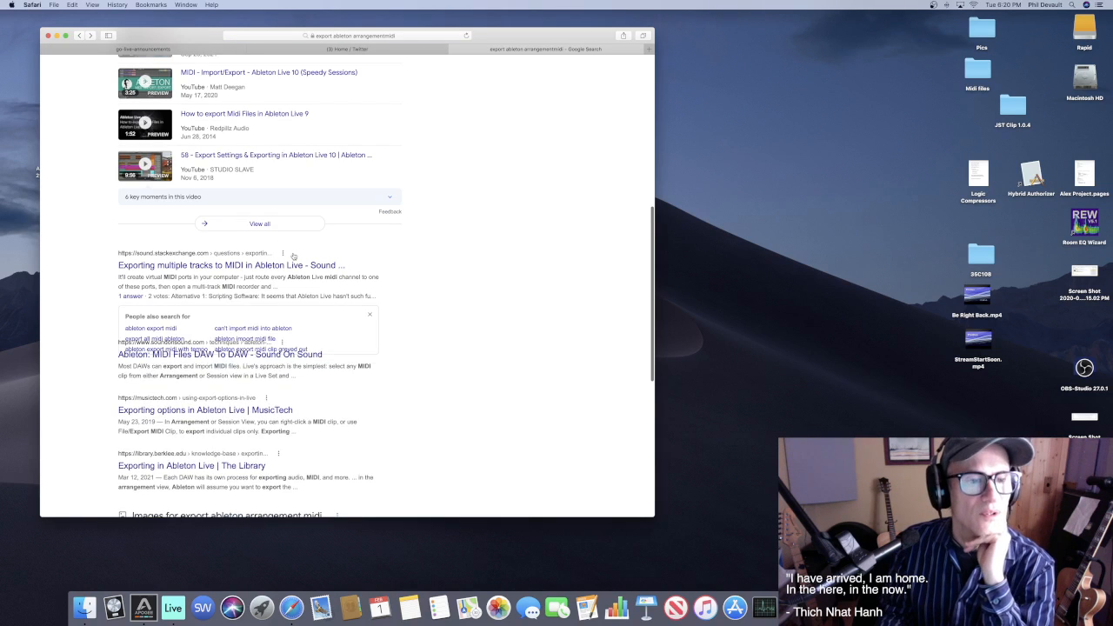
pyautogui.scroll(-5, 447, 299)
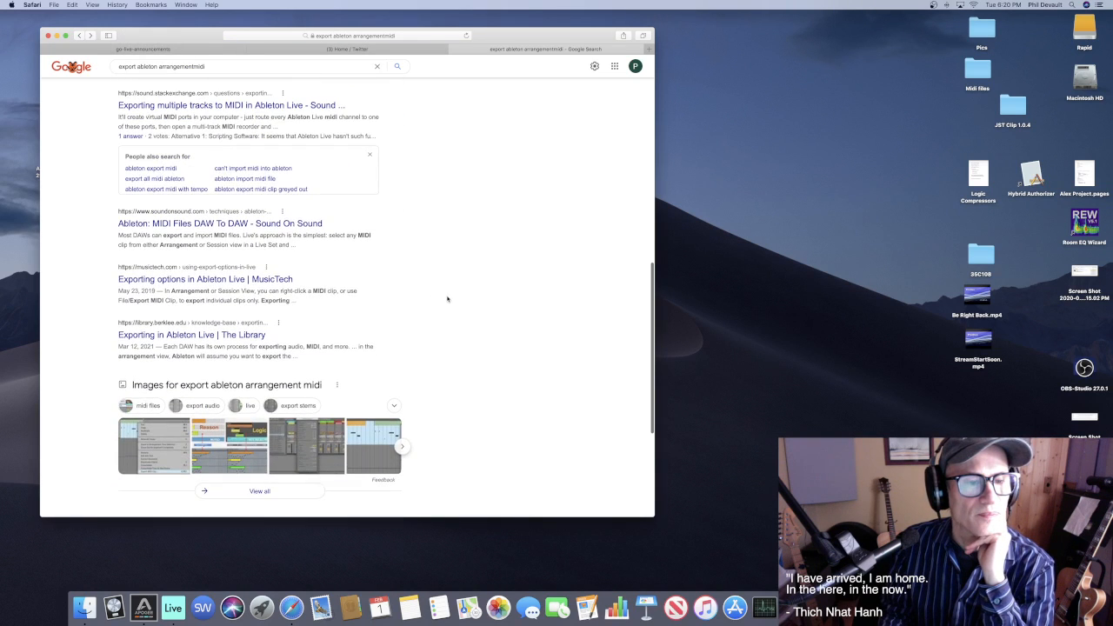
pyautogui.click(253, 225)
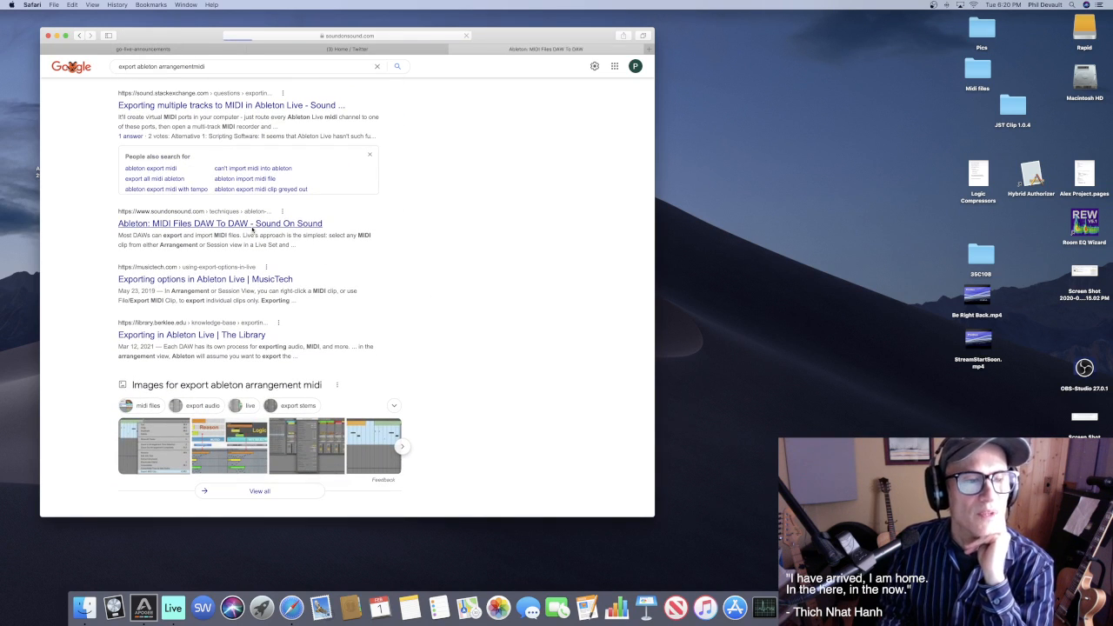
pyautogui.scroll(-5, 261, 233)
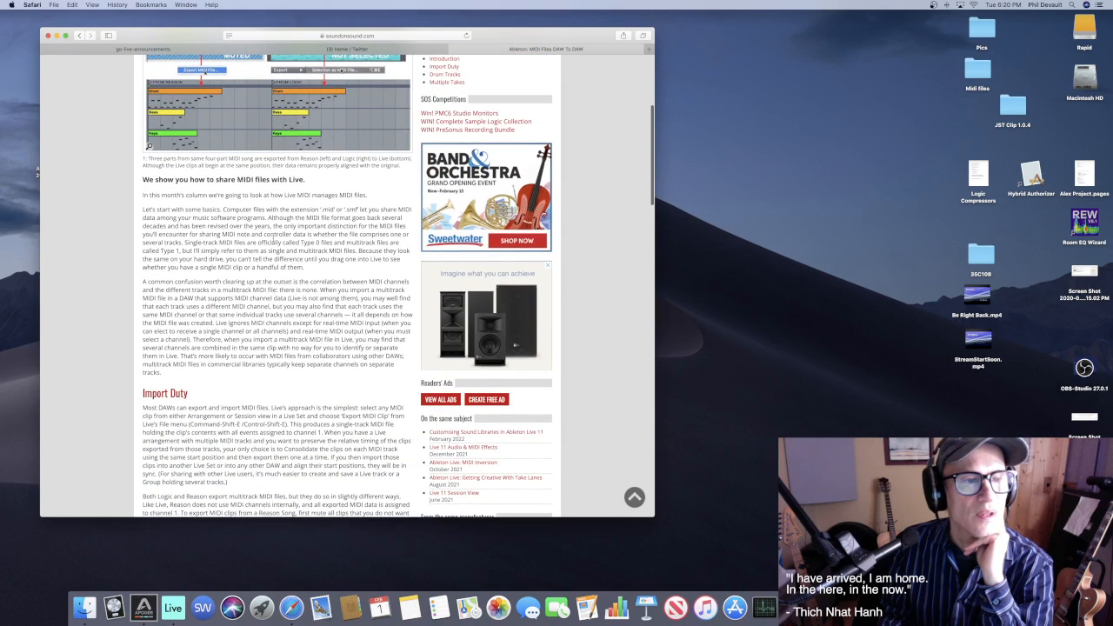
pyautogui.scroll(-10, 348, 278)
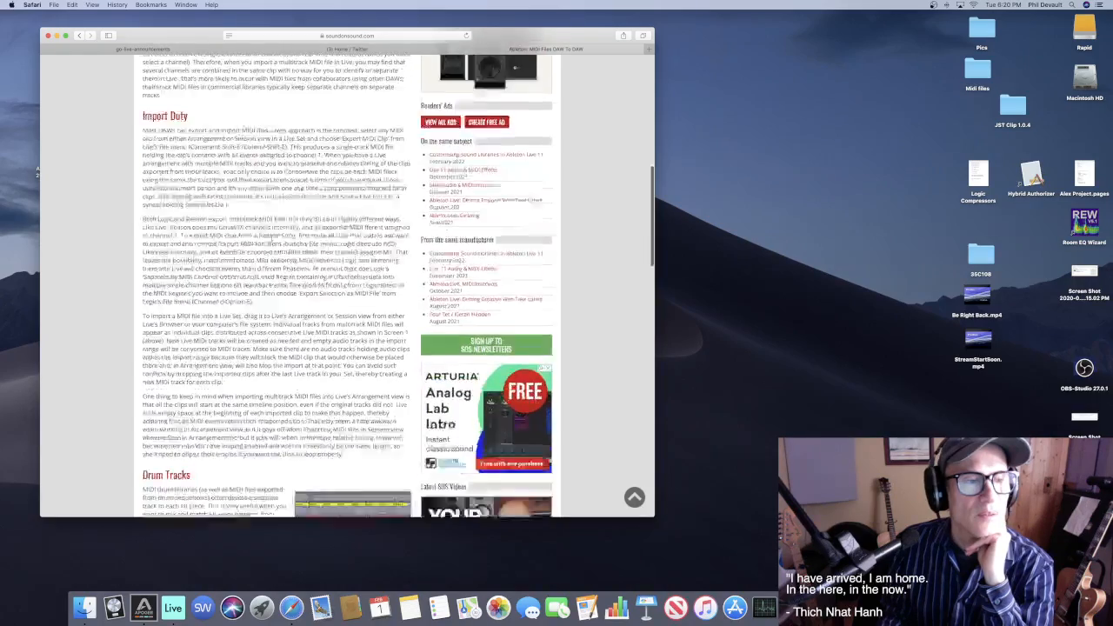
pyautogui.scroll(-7, 273, 242)
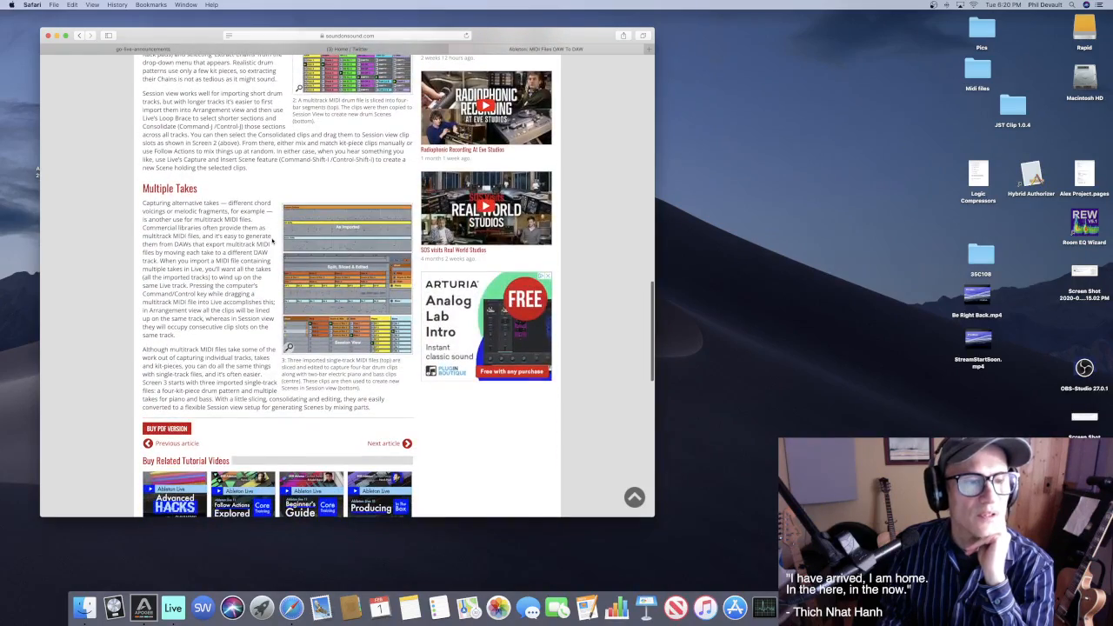
pyautogui.scroll(-1, 272, 242)
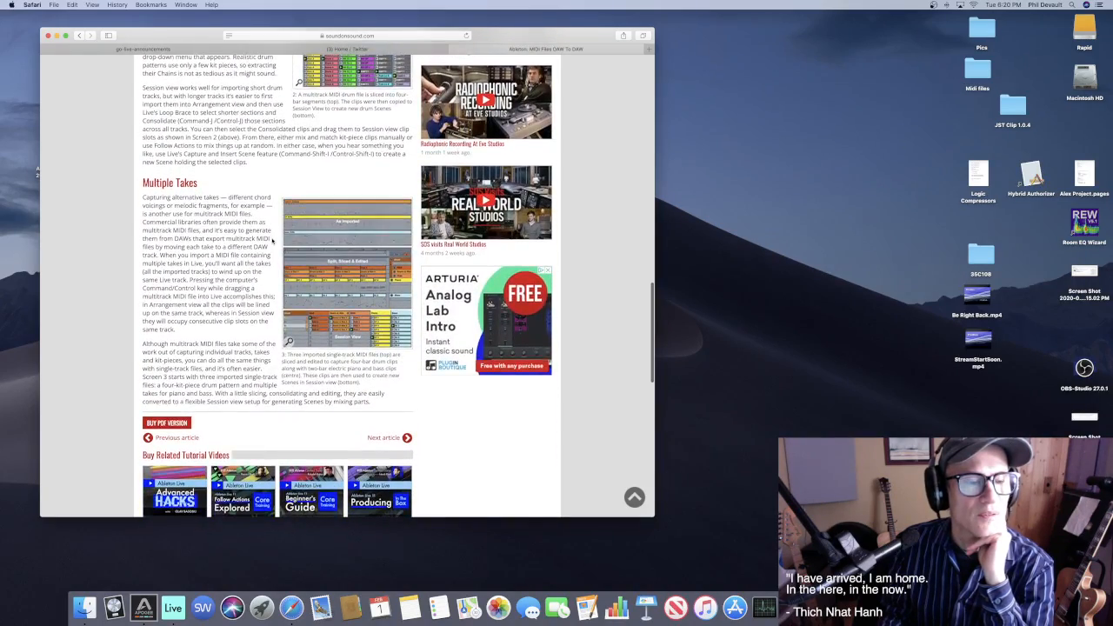
pyautogui.scroll(-2, 272, 242)
# Go back to the article's Import Duty section and read how MIDI from several Live tracks is exported
pyautogui.scroll(8, 272, 242)
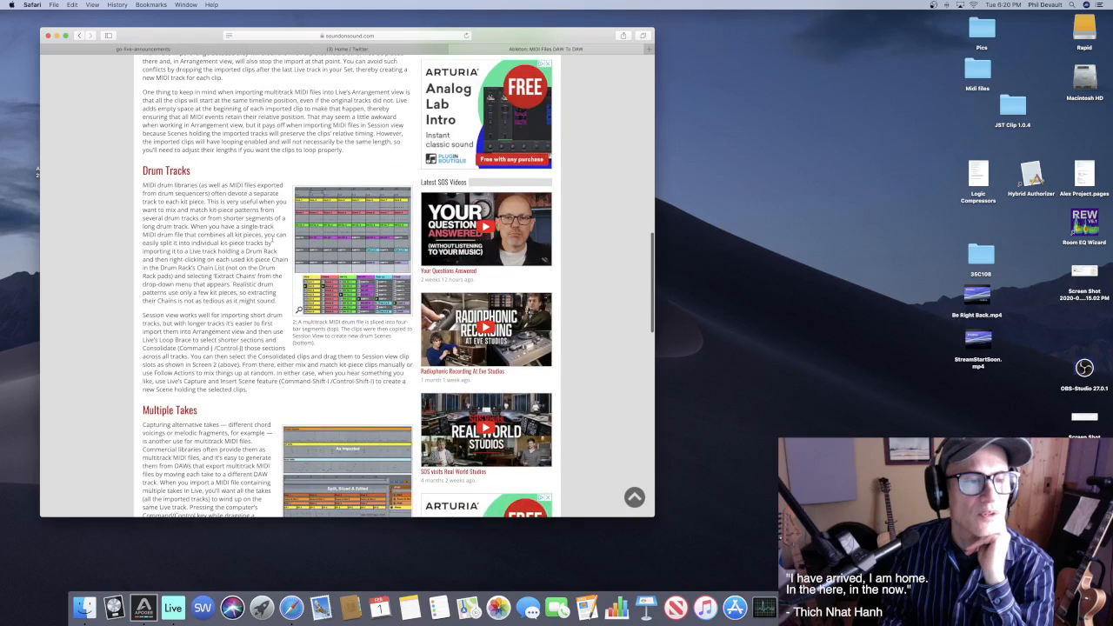
pyautogui.scroll(-2, 272, 241)
pyautogui.scroll(5, 271, 243)
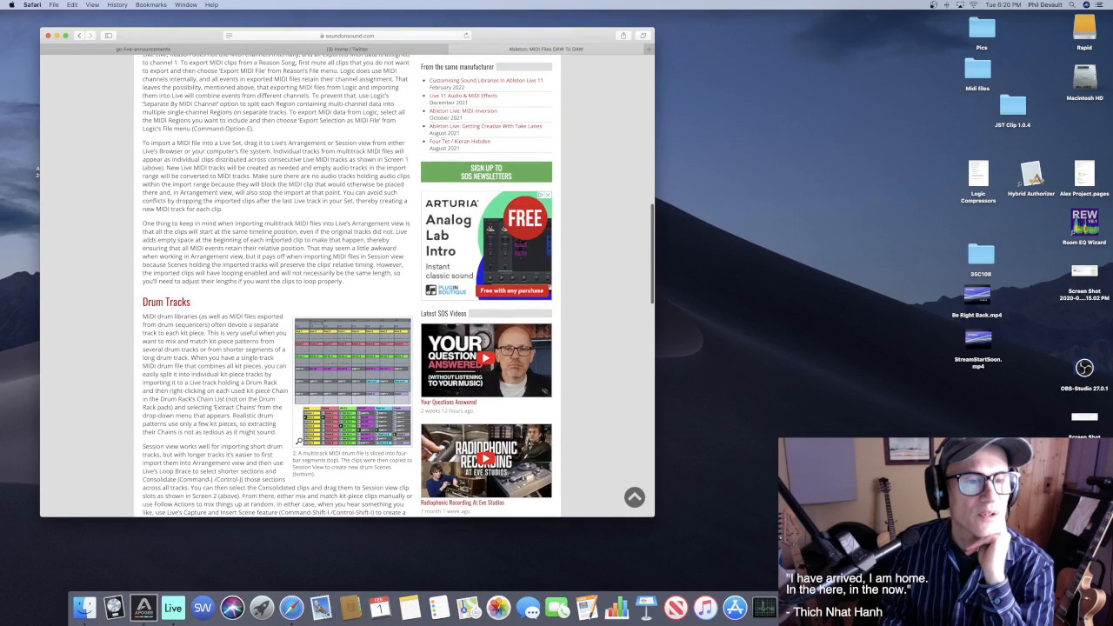
pyautogui.scroll(12, 272, 242)
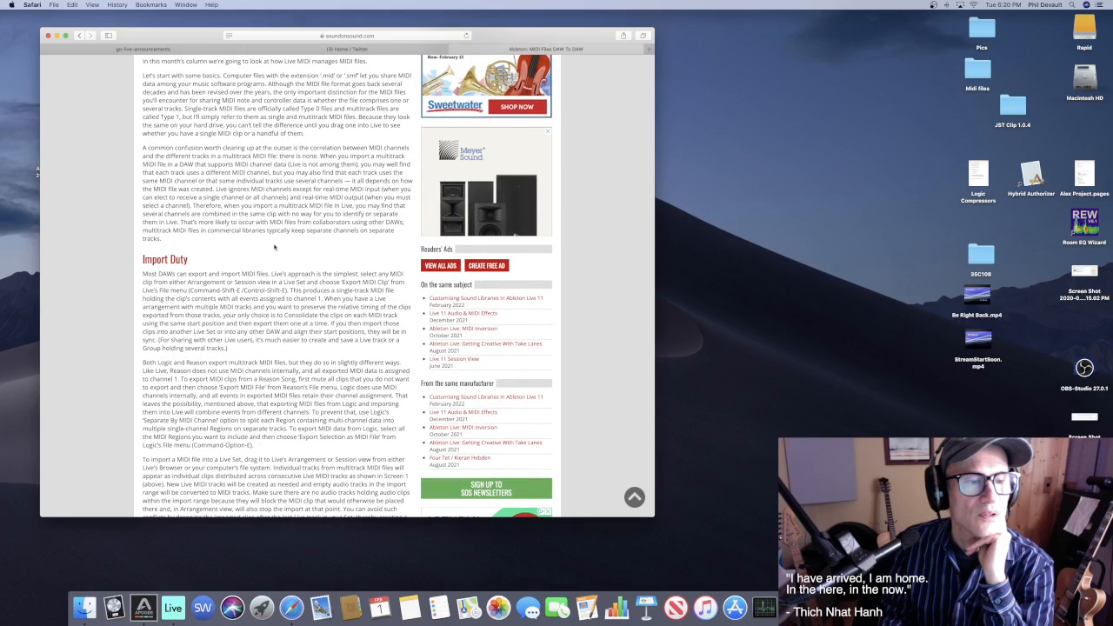
pyautogui.scroll(-4, 273, 243)
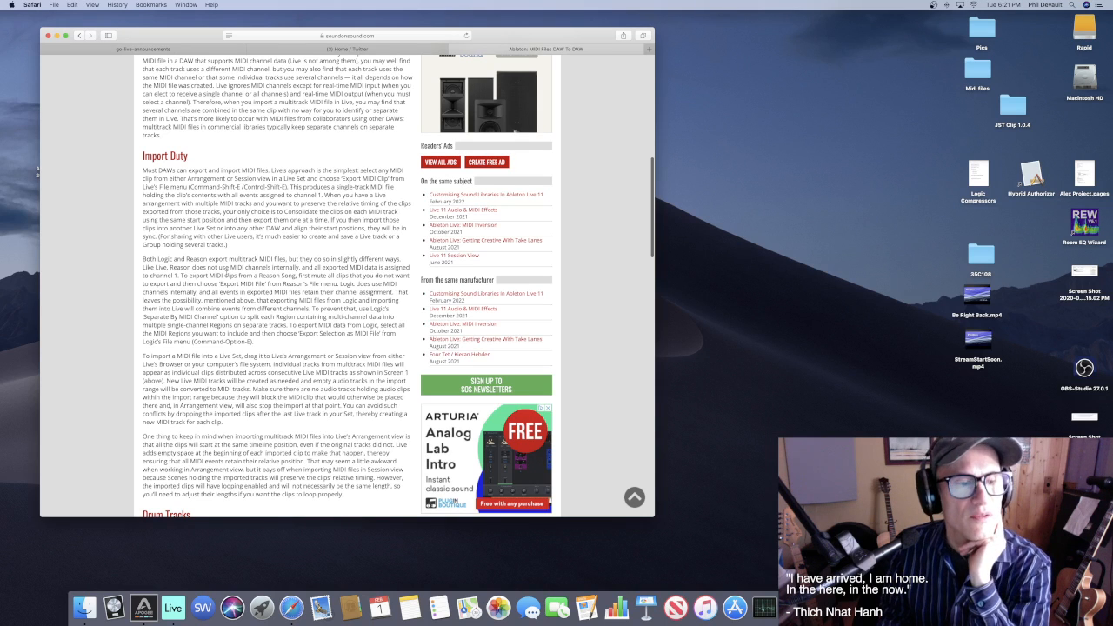
pyautogui.scroll(-2, 235, 277)
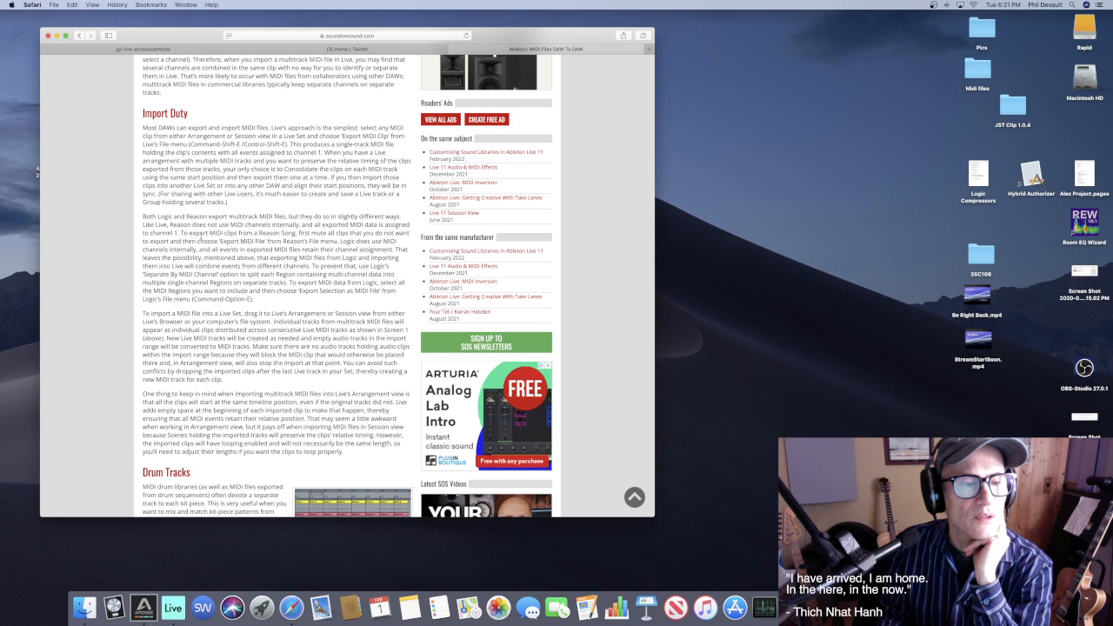
pyautogui.scroll(5, 200, 234)
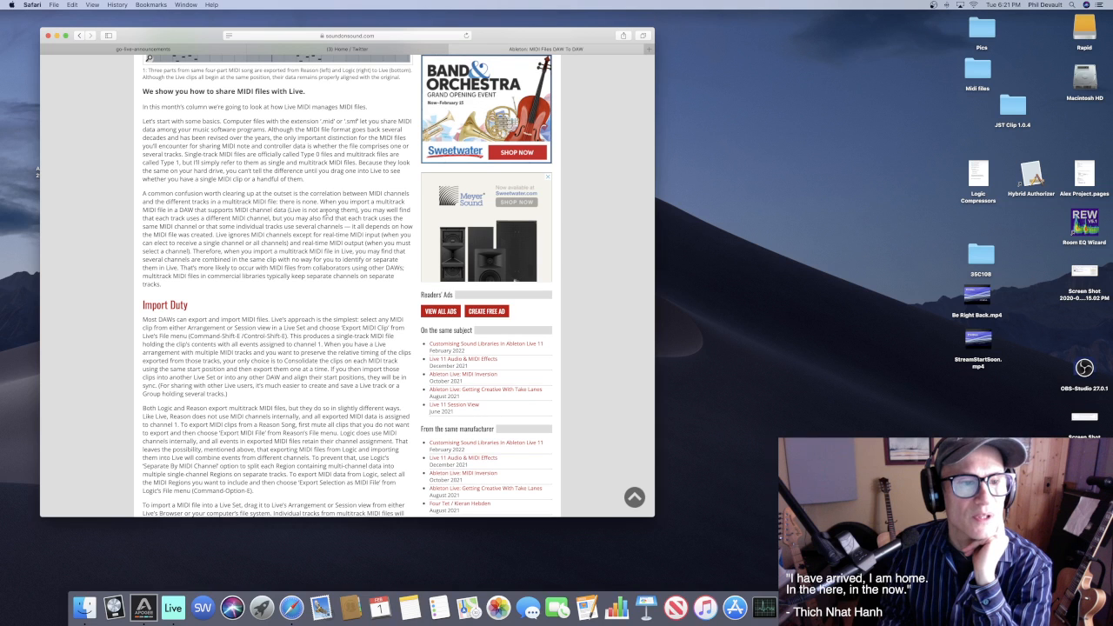
# Finish reading the Import Duty section, return to the search results, and look through the remaining results and related searches
pyautogui.scroll(-3, 325, 217)
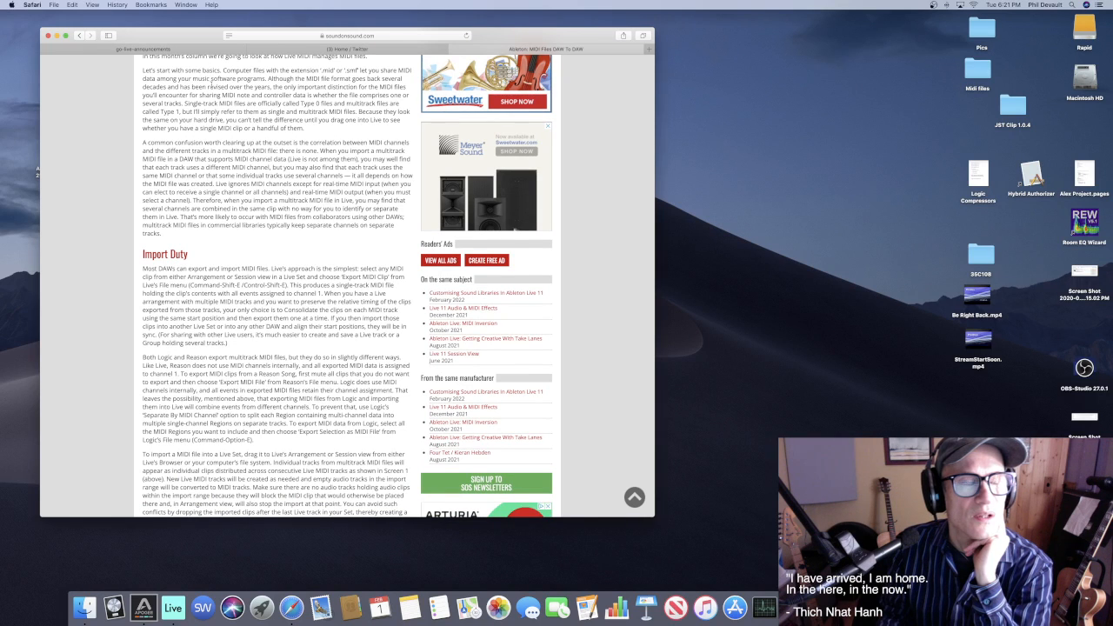
pyautogui.click(79, 34)
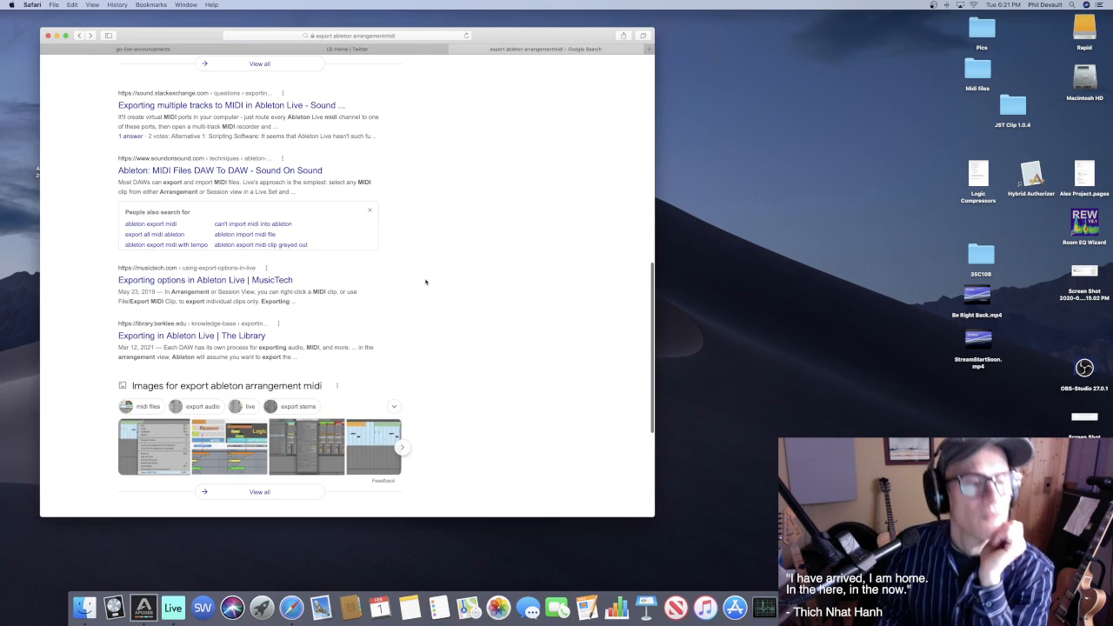
pyautogui.scroll(-4, 421, 282)
pyautogui.scroll(-2, 414, 285)
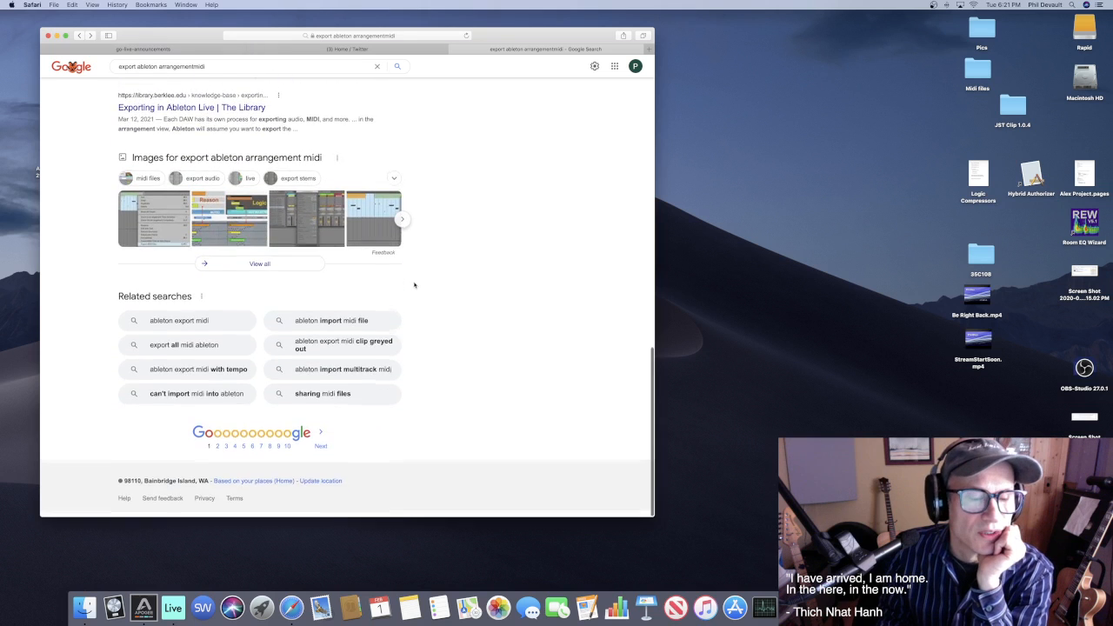
pyautogui.scroll(3, 415, 283)
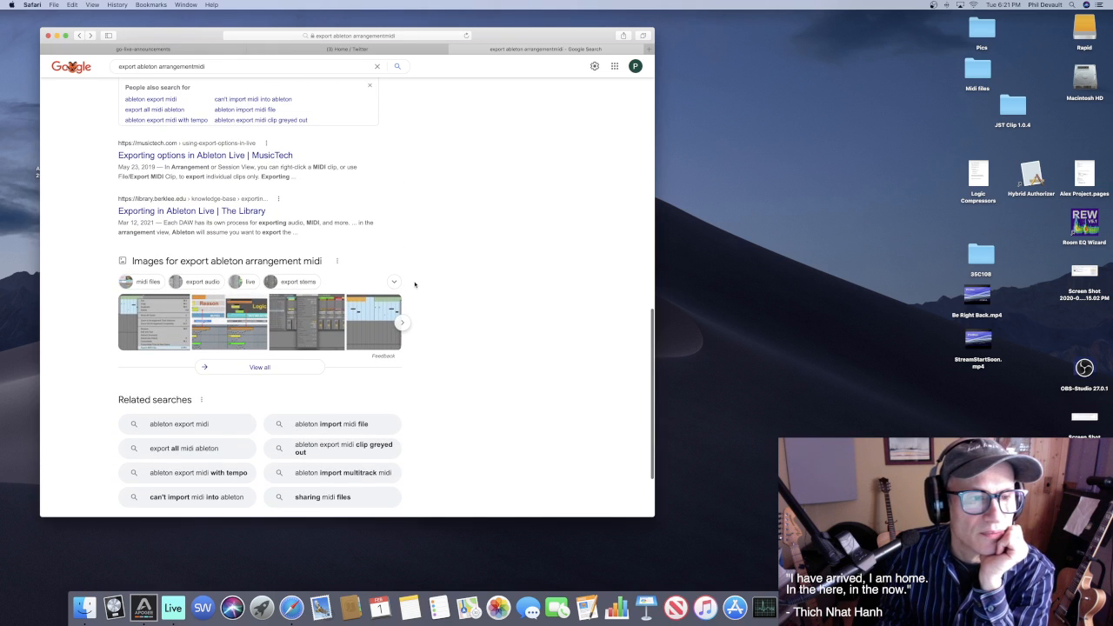
pyautogui.scroll(-3, 415, 284)
pyautogui.scroll(4, 412, 288)
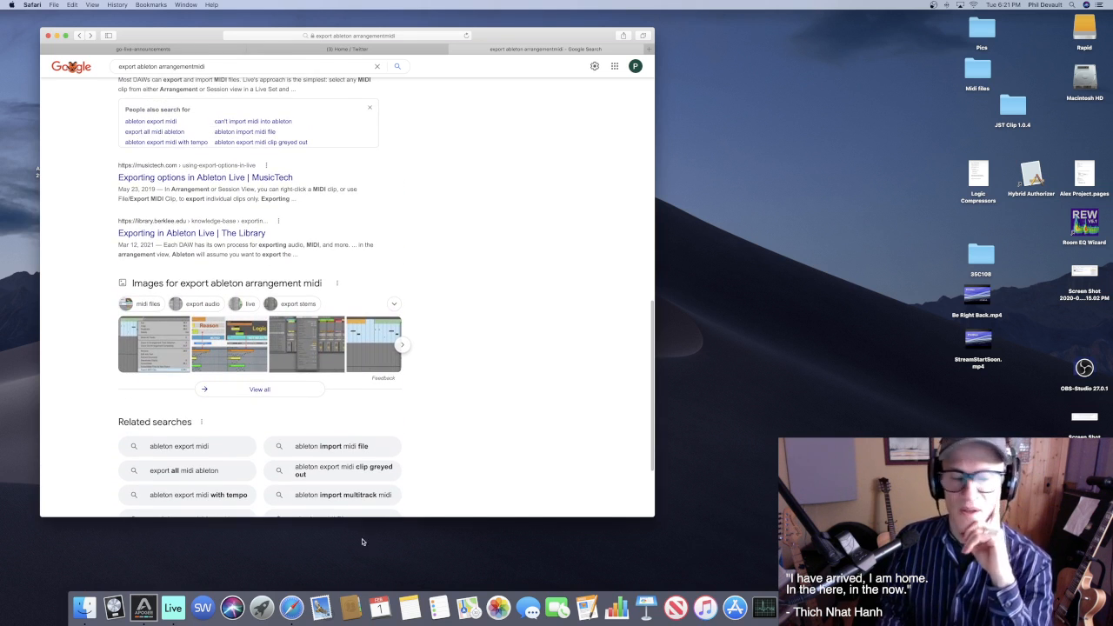
# Switch to Ableton Live, start exporting the MIDI clip on the first track, and choose the Journey folder on the Rapid drive as the destination
pyautogui.click(173, 607)
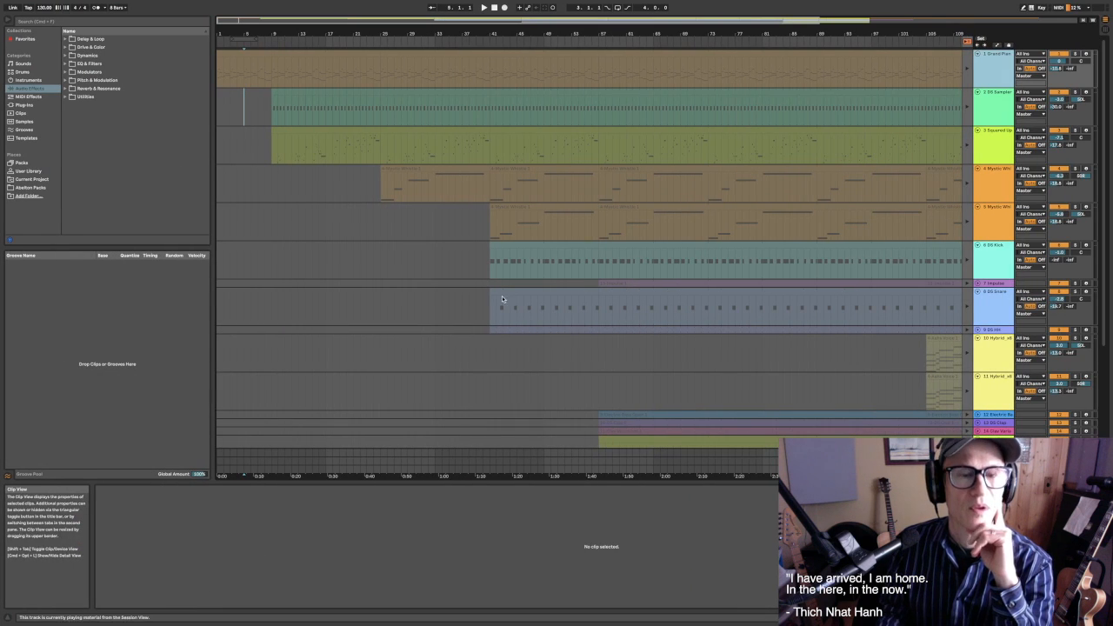
pyautogui.rightClick(450, 72)
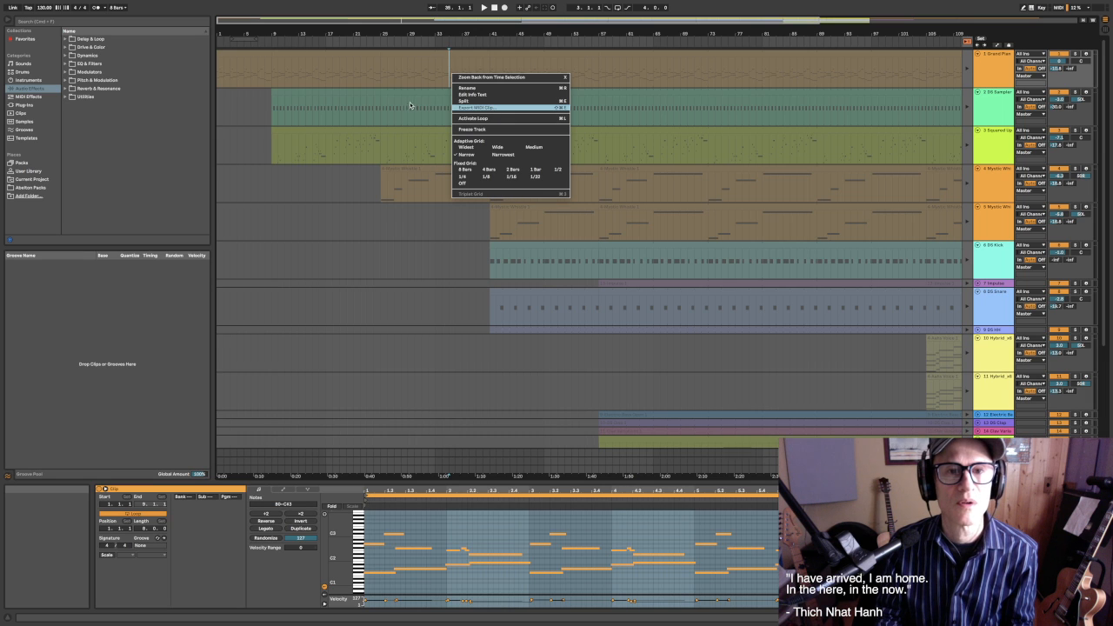
pyautogui.click(524, 107)
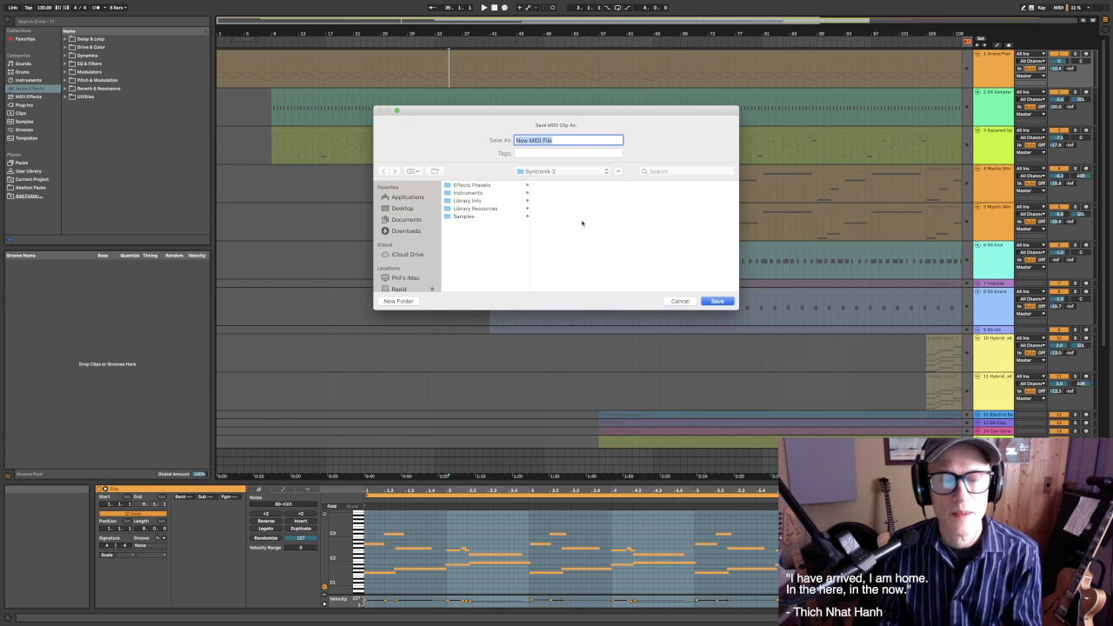
pyautogui.click(423, 209)
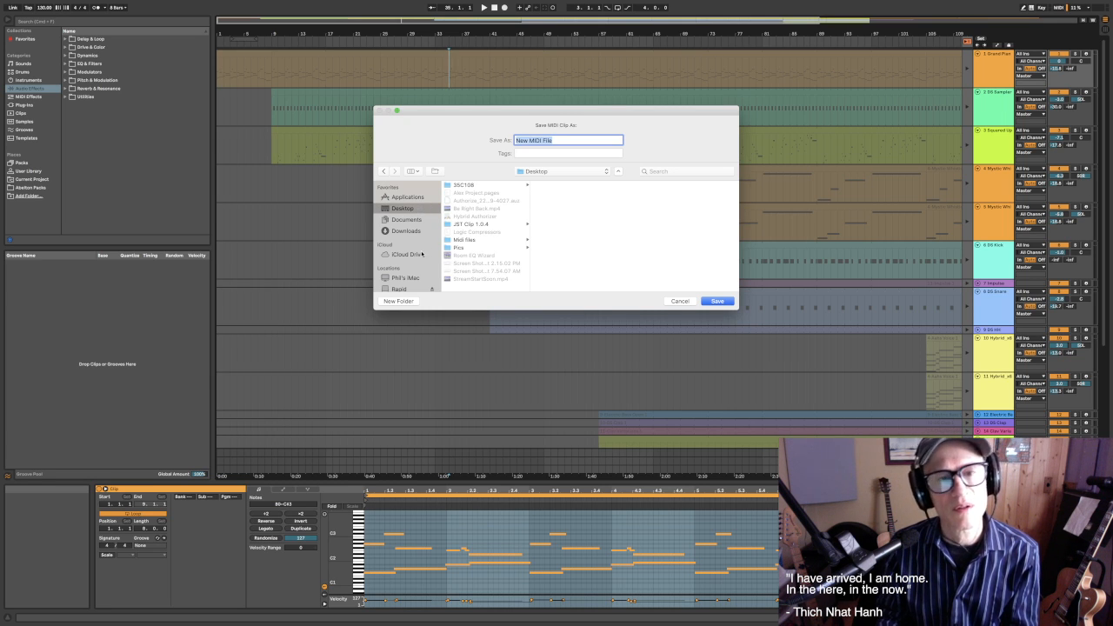
pyautogui.scroll(-3, 418, 251)
pyautogui.click(414, 230)
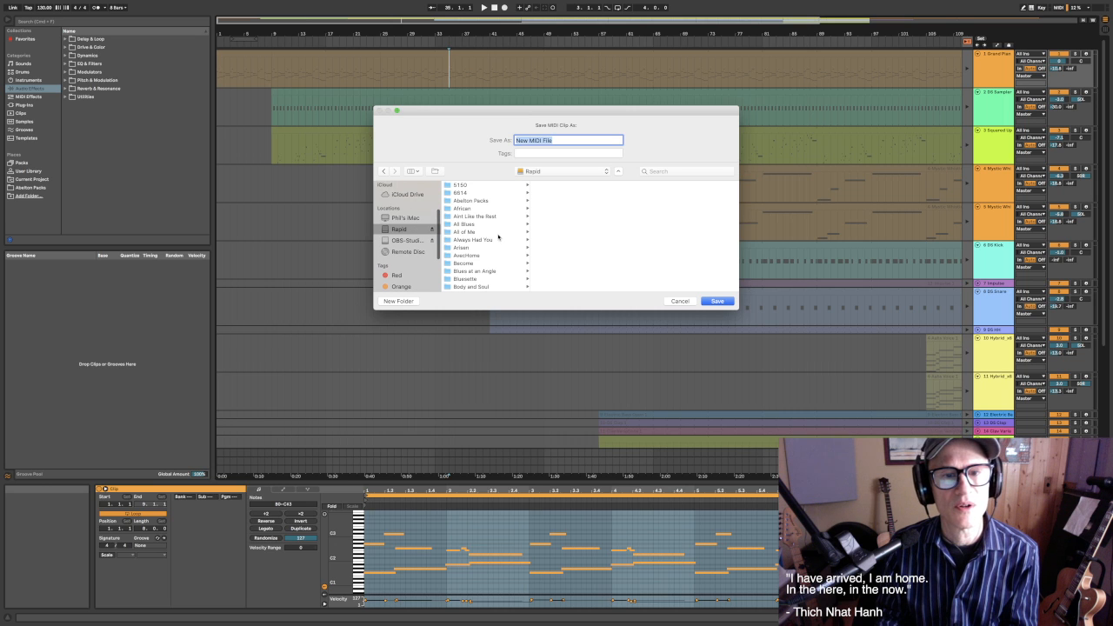
pyautogui.scroll(-10, 498, 236)
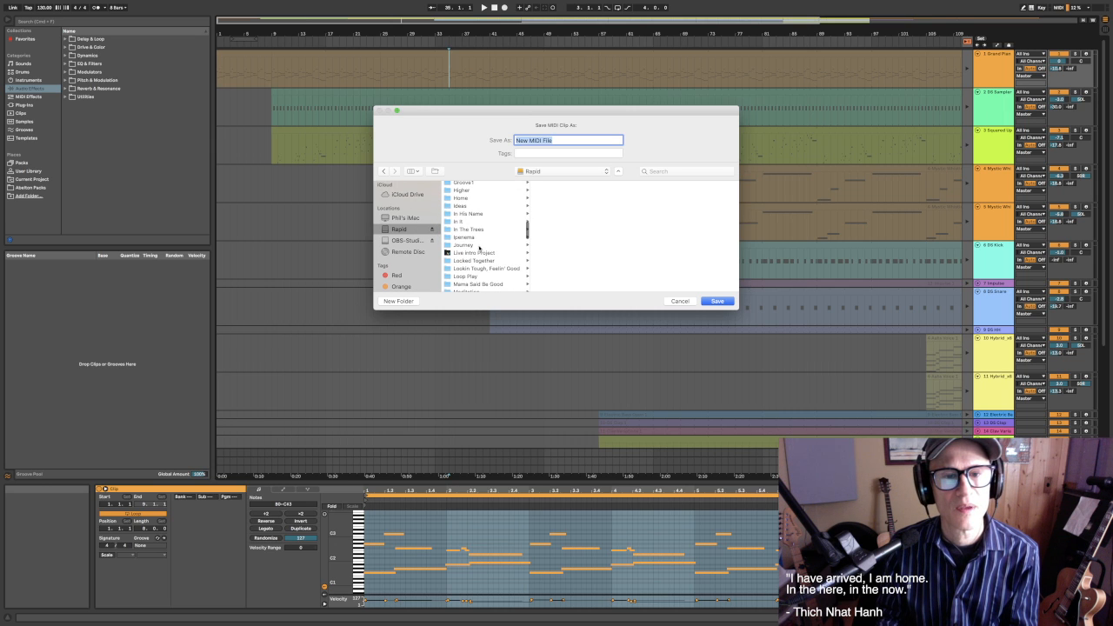
pyautogui.click(468, 245)
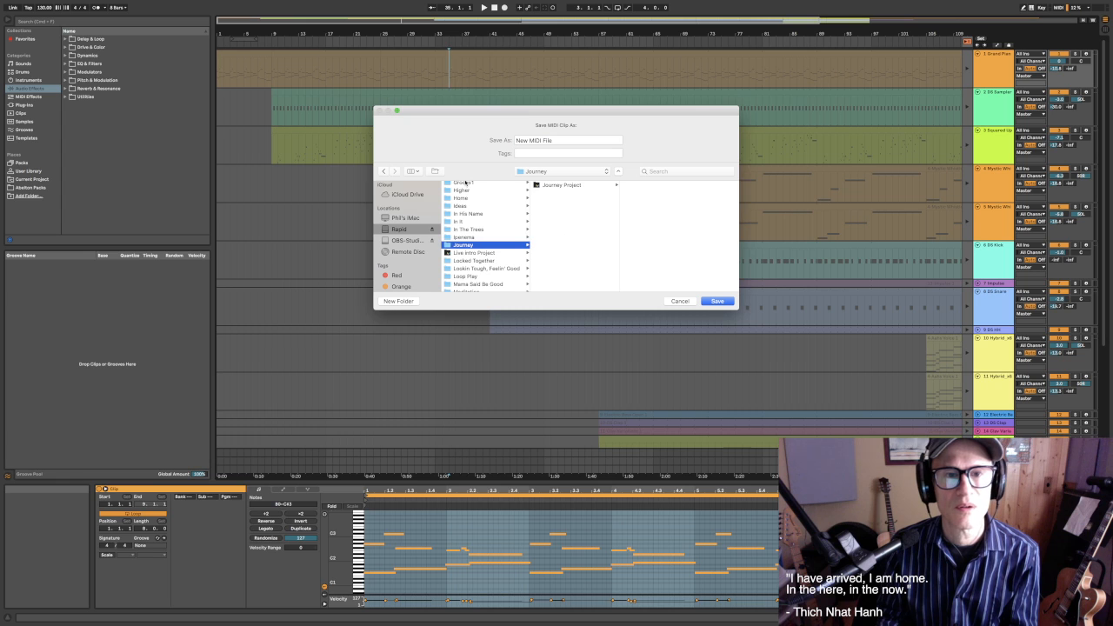
# Create a new folder named "Midi tracks" inside the Journey folder
pyautogui.press('super+shift+n')
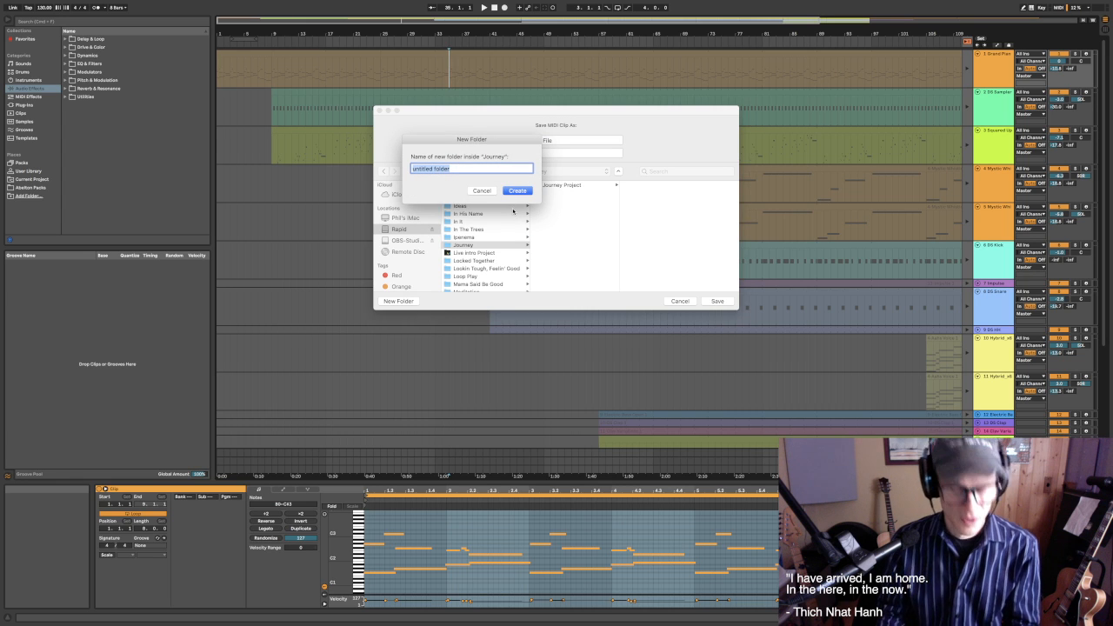
pyautogui.write('Midi tracks')
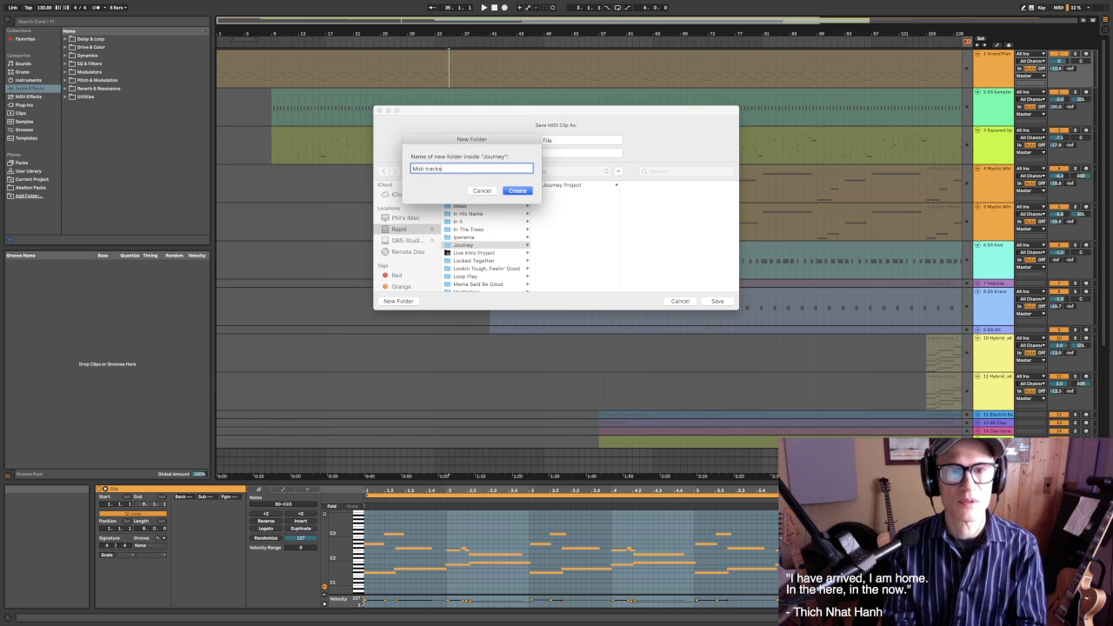
pyautogui.press('Return')
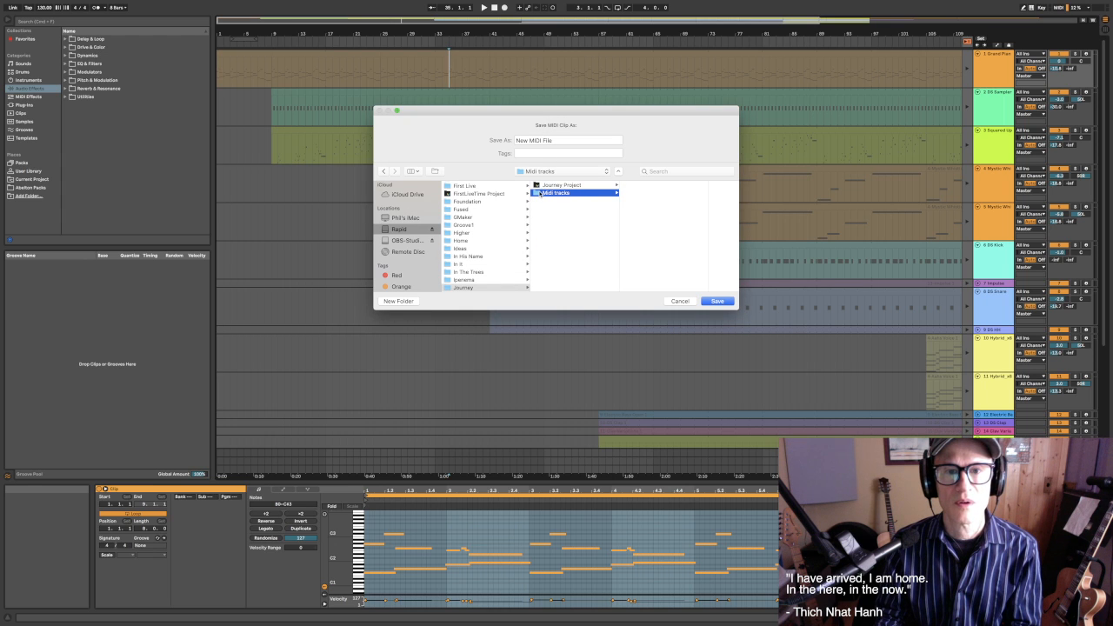
# Name the exported MIDI clip "grand piano" and save it in the Midi tracks folder
pyautogui.click(555, 140)
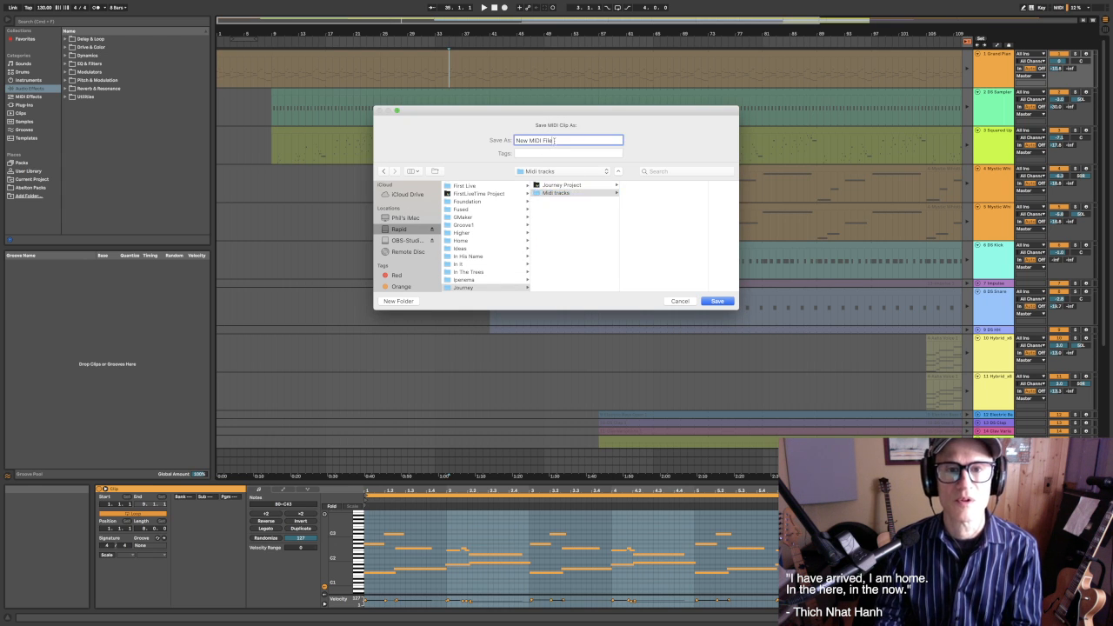
pyautogui.moveTo(557, 139); pyautogui.dragTo(511, 139)
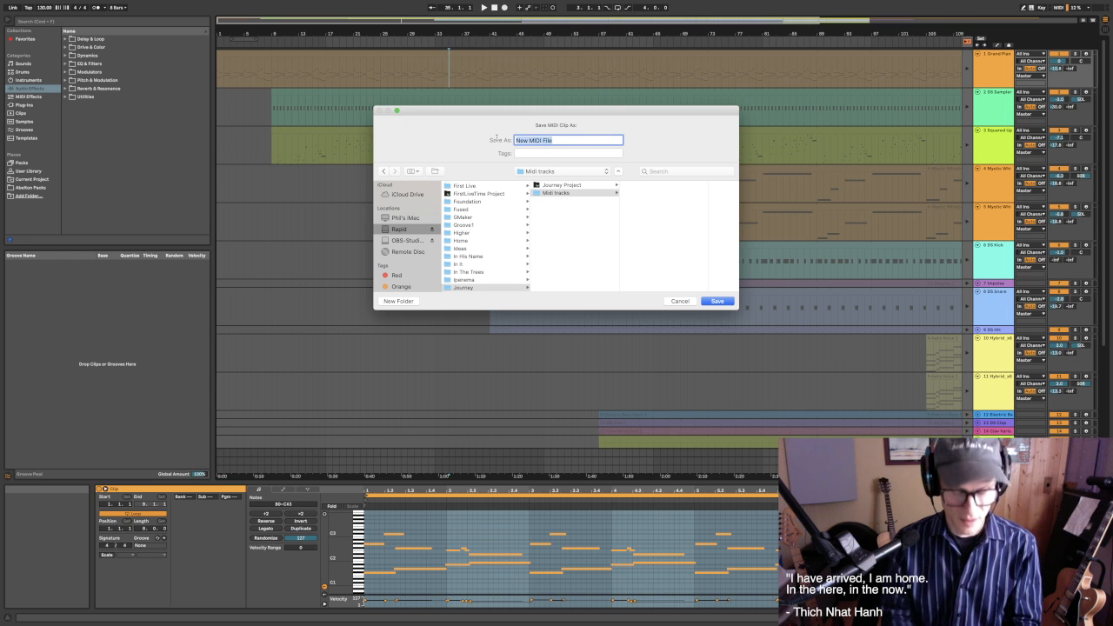
pyautogui.write('grand piano')
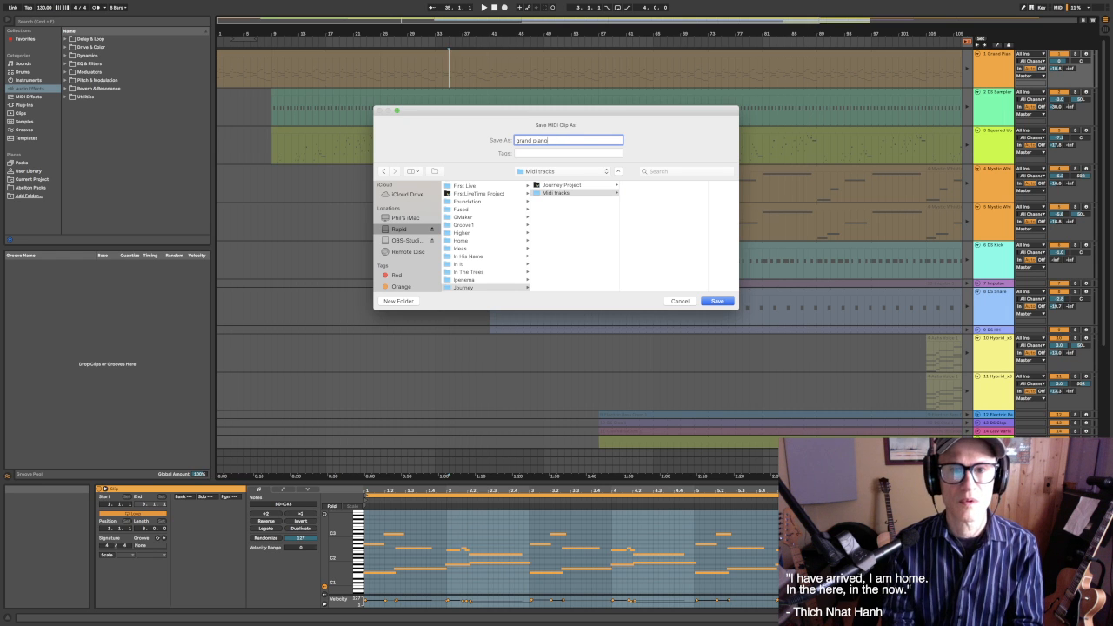
pyautogui.click(722, 302)
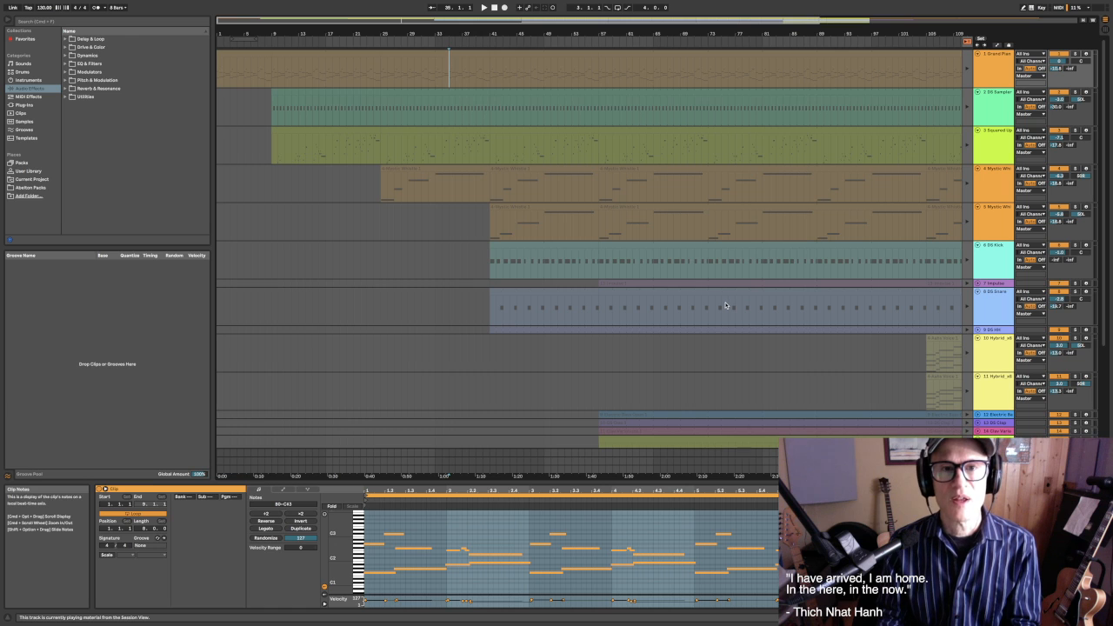
# Export the MIDI clip on track 2 to the Midi tracks folder as "shaker"
pyautogui.rightClick(455, 103)
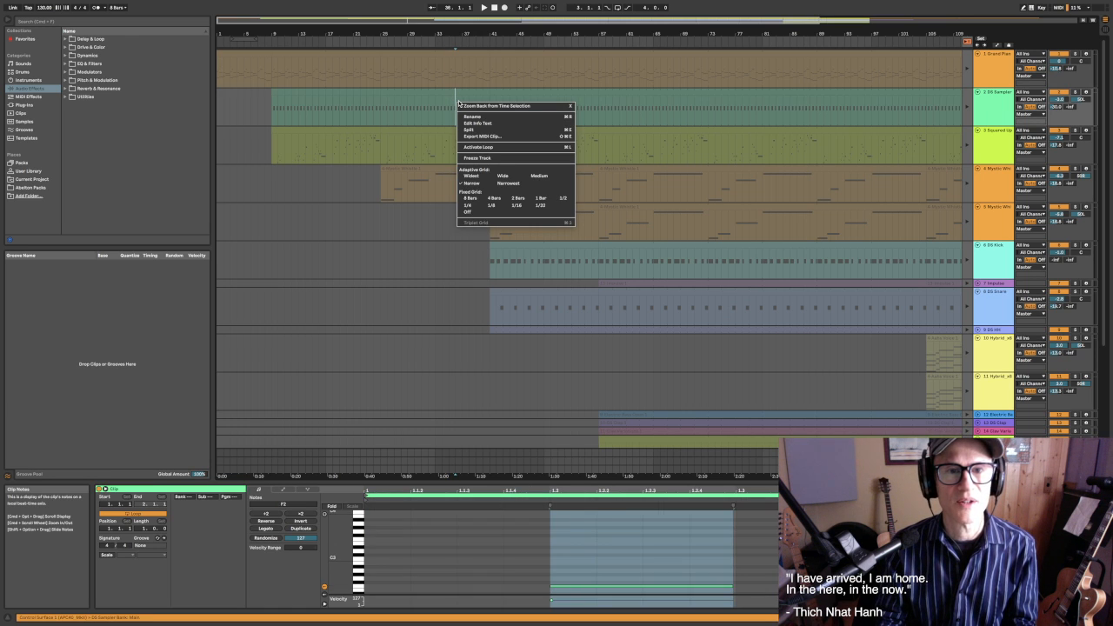
pyautogui.click(501, 136)
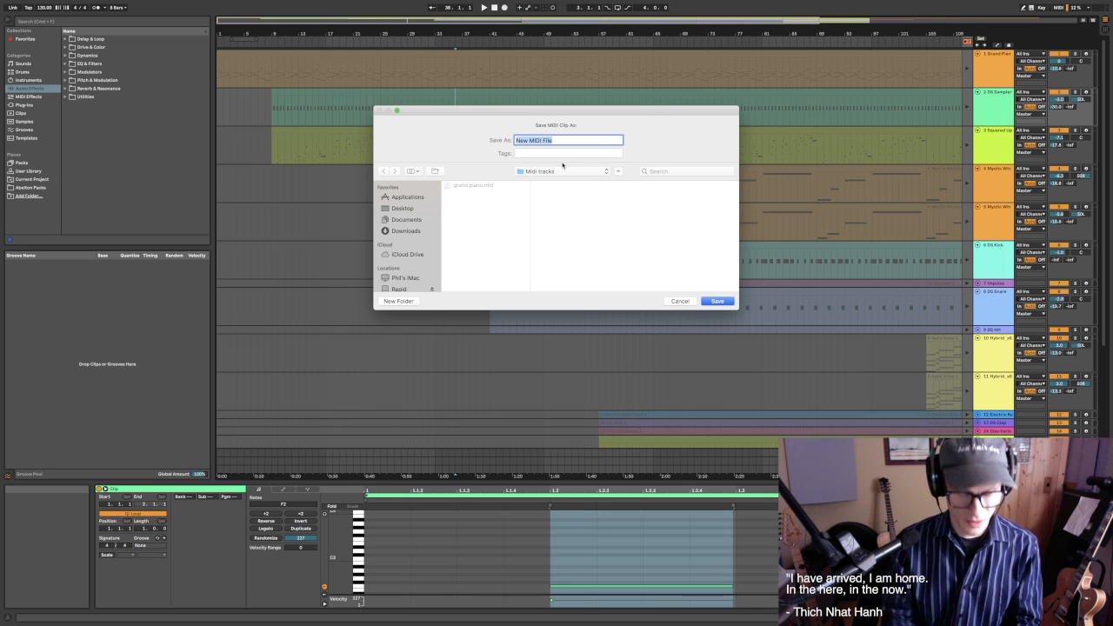
pyautogui.write('shaker')
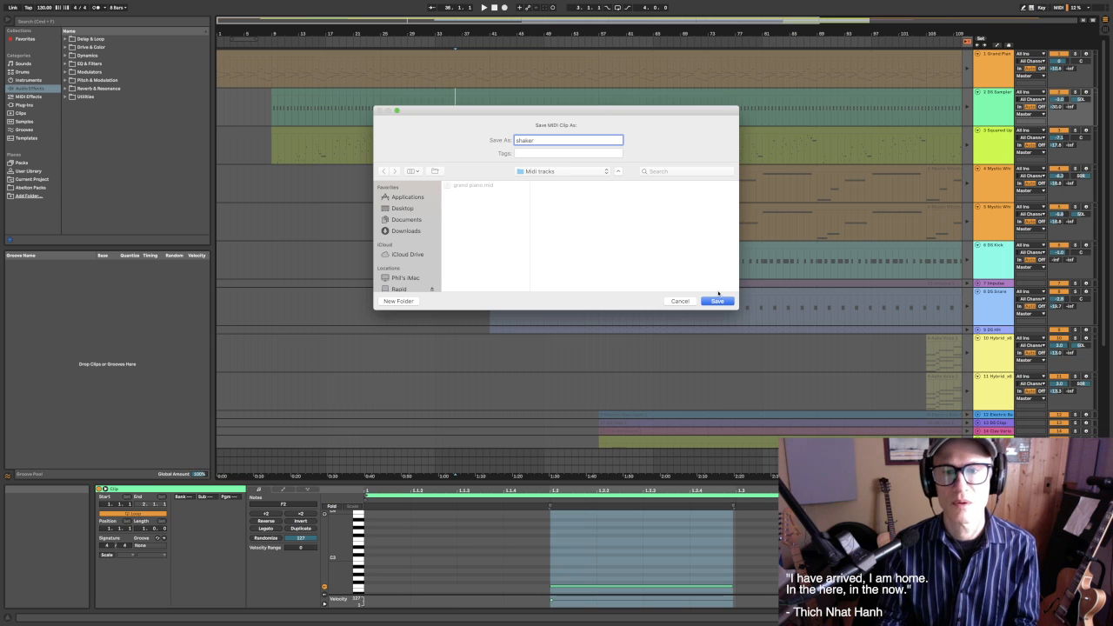
pyautogui.click(718, 301)
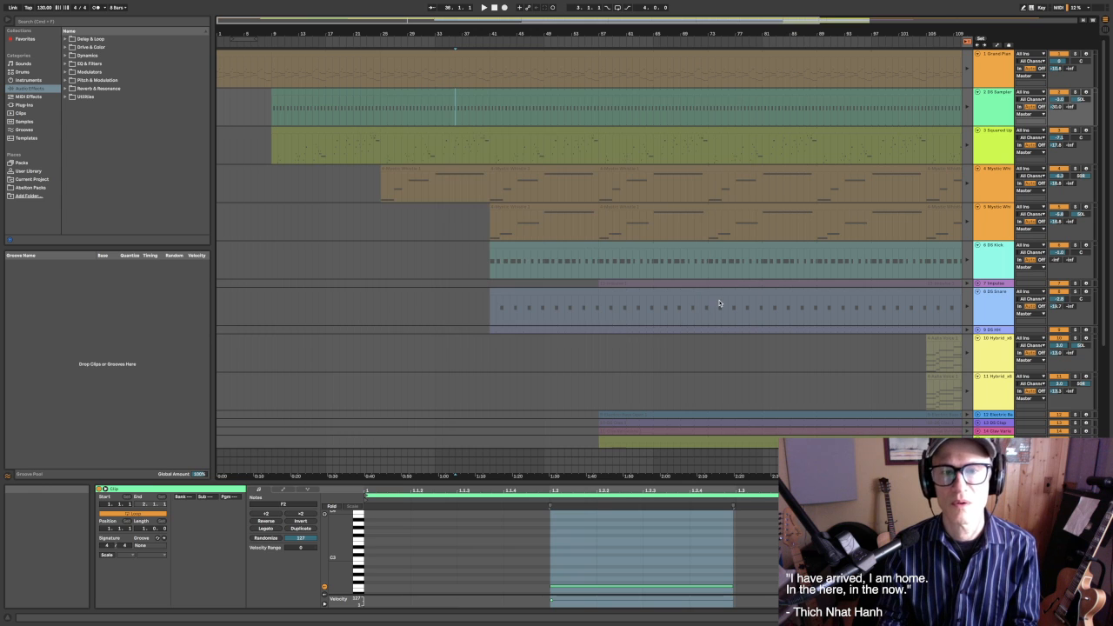
# Export the MIDI clip on track 3 to the Midi tracks folder as "synth lead"
pyautogui.rightClick(517, 142)
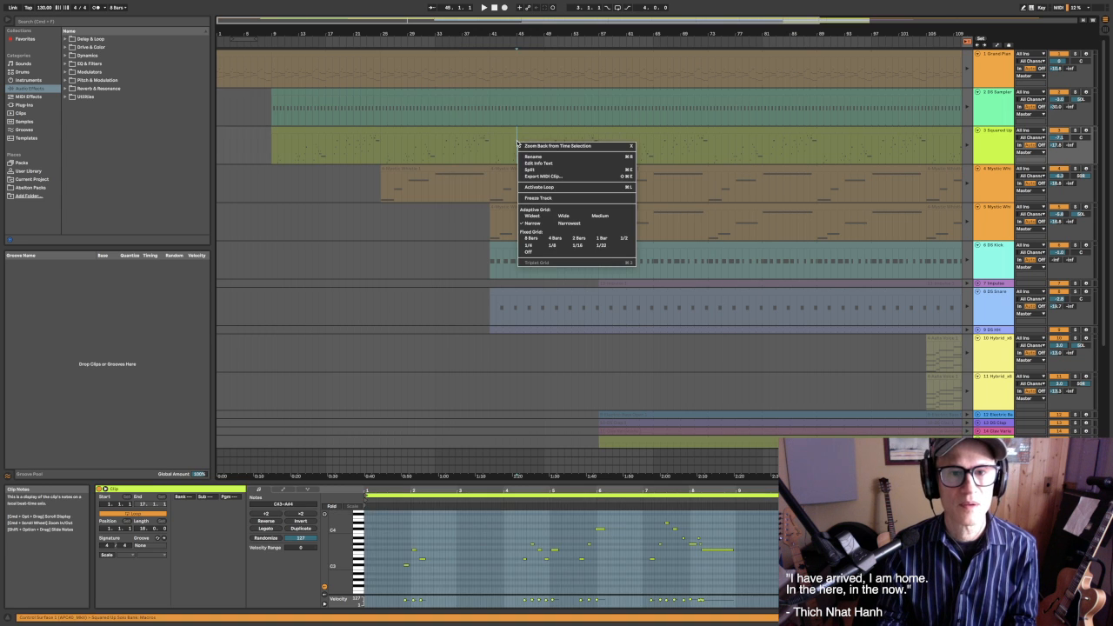
pyautogui.click(560, 178)
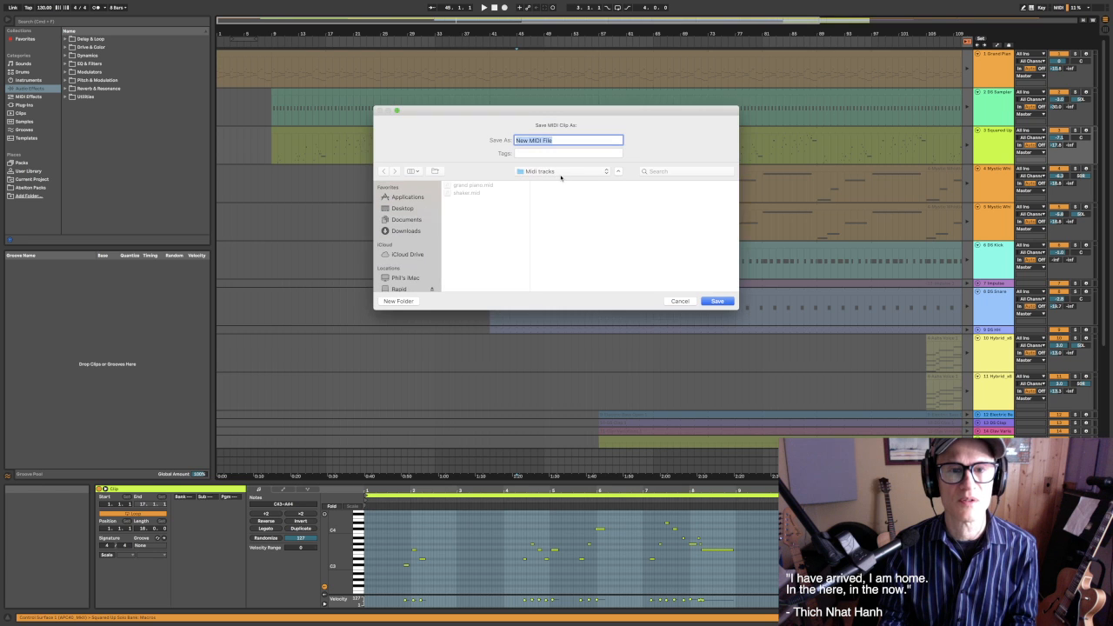
pyautogui.write('synth')
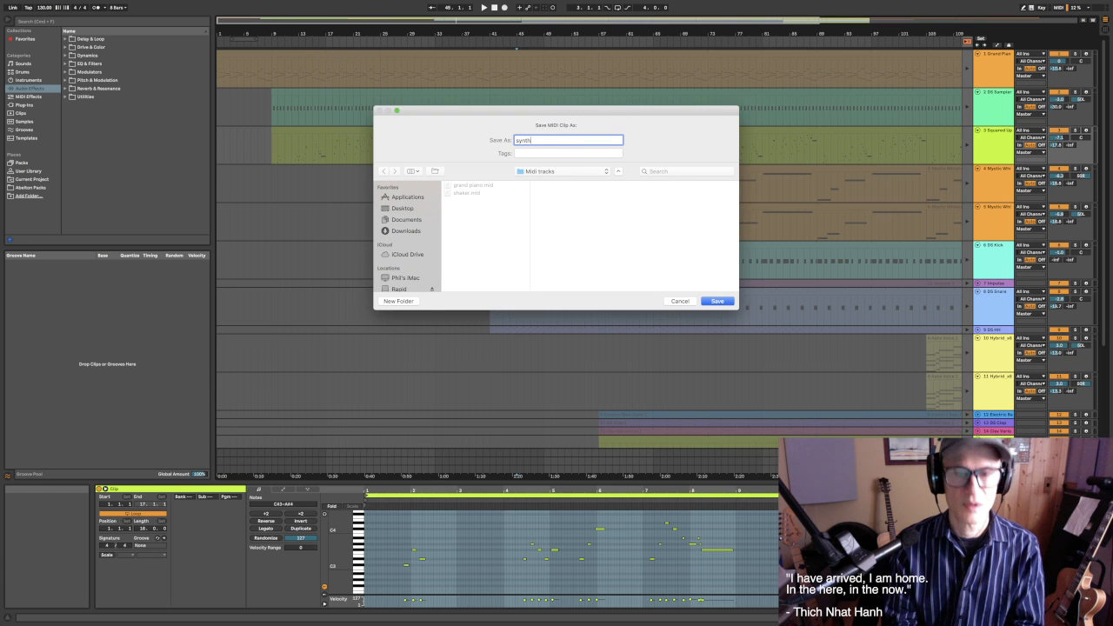
pyautogui.write(' lead')
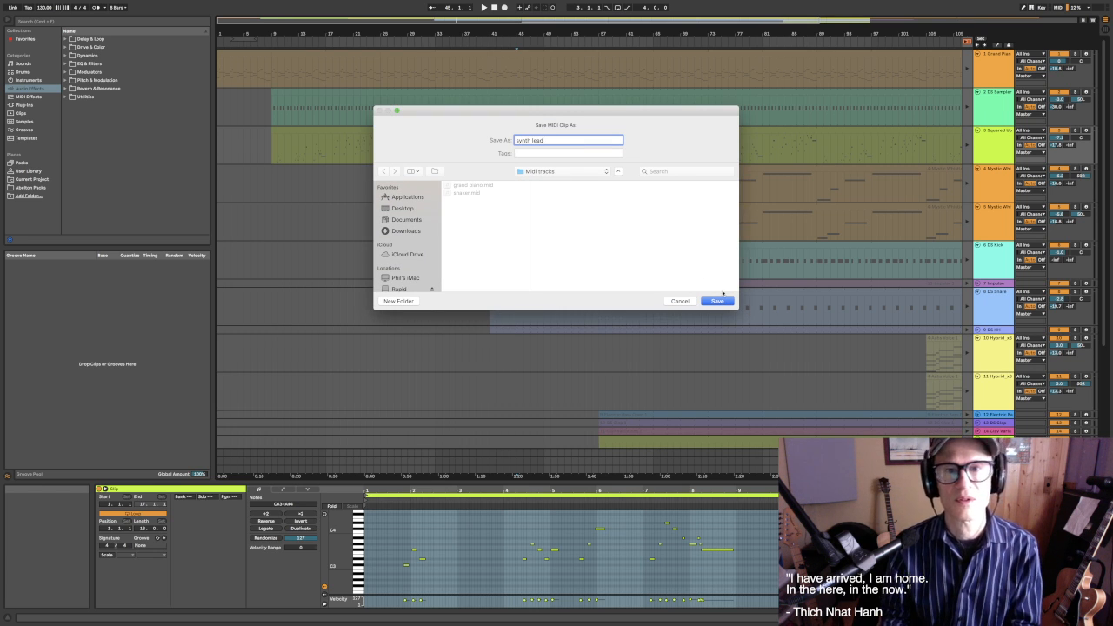
pyautogui.click(717, 301)
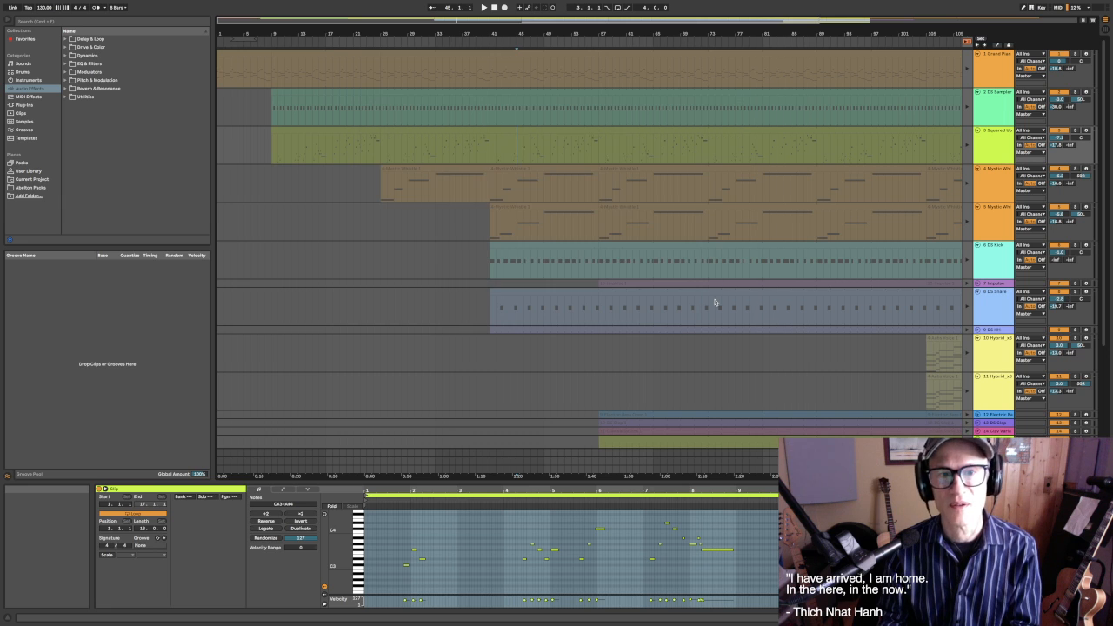
# Export the Mystic Whistle MIDI clip on track 4 to the Midi tracks folder as "panpipe 1"
pyautogui.rightClick(508, 185)
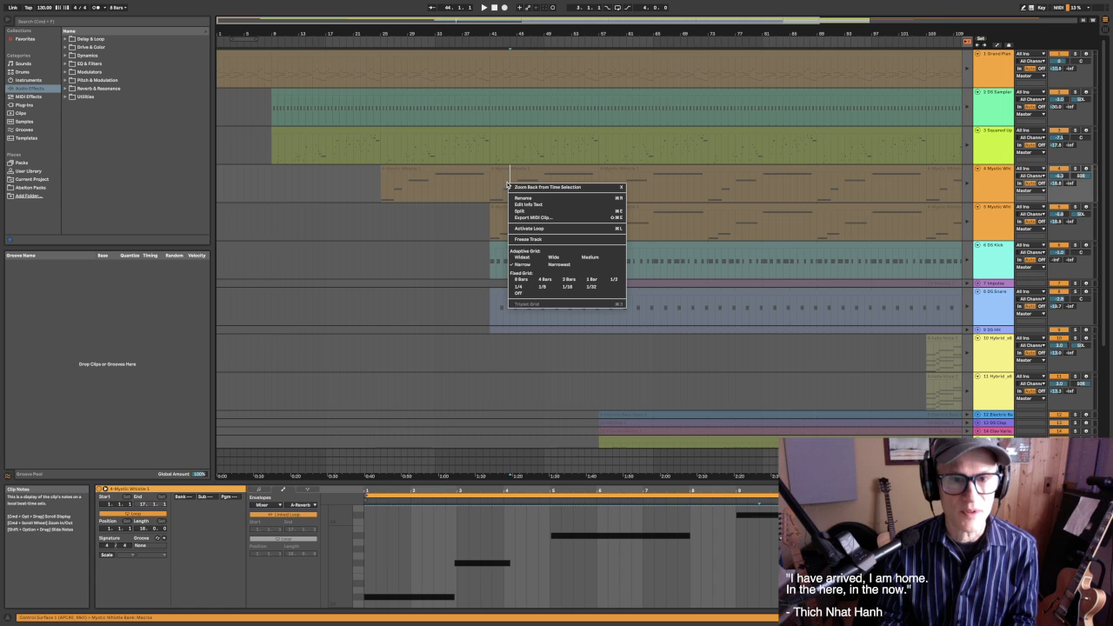
pyautogui.click(551, 218)
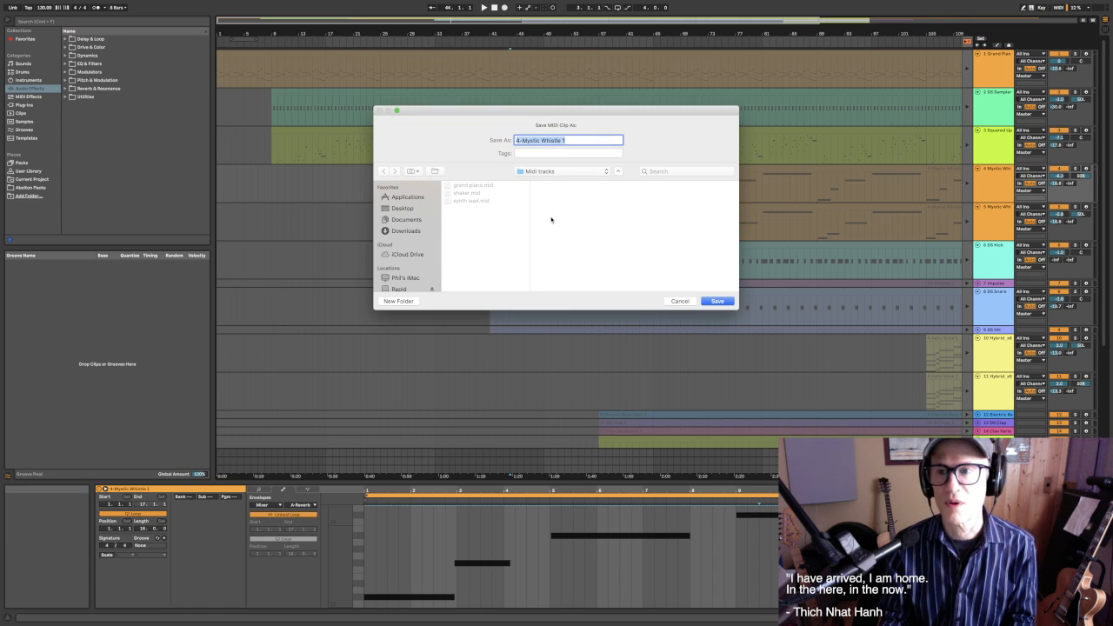
pyautogui.write('panpipe')
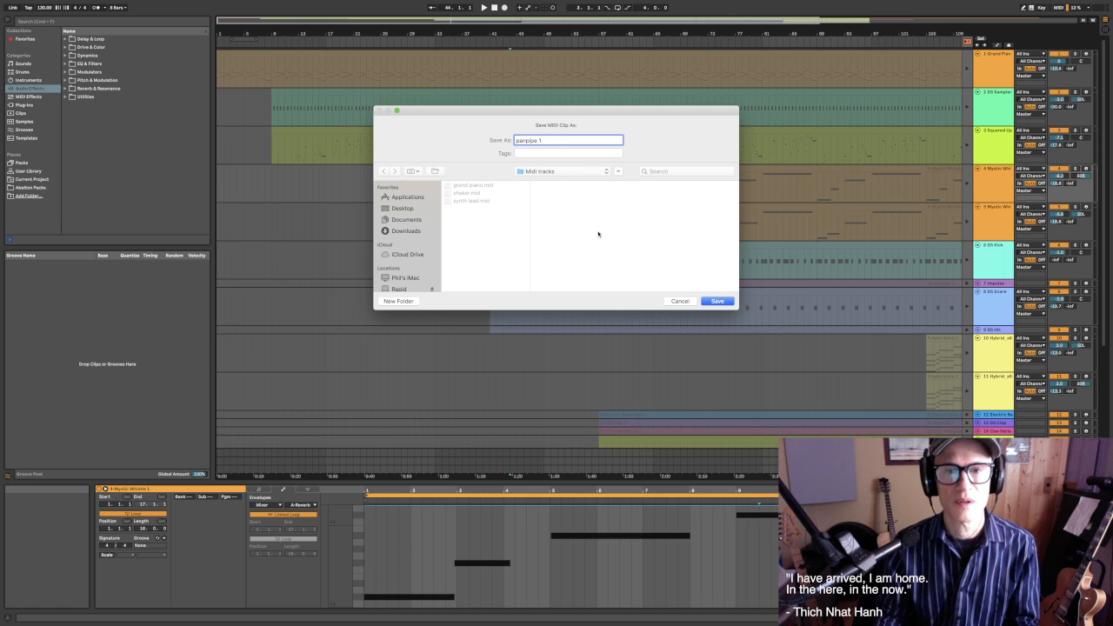
pyautogui.click(719, 301)
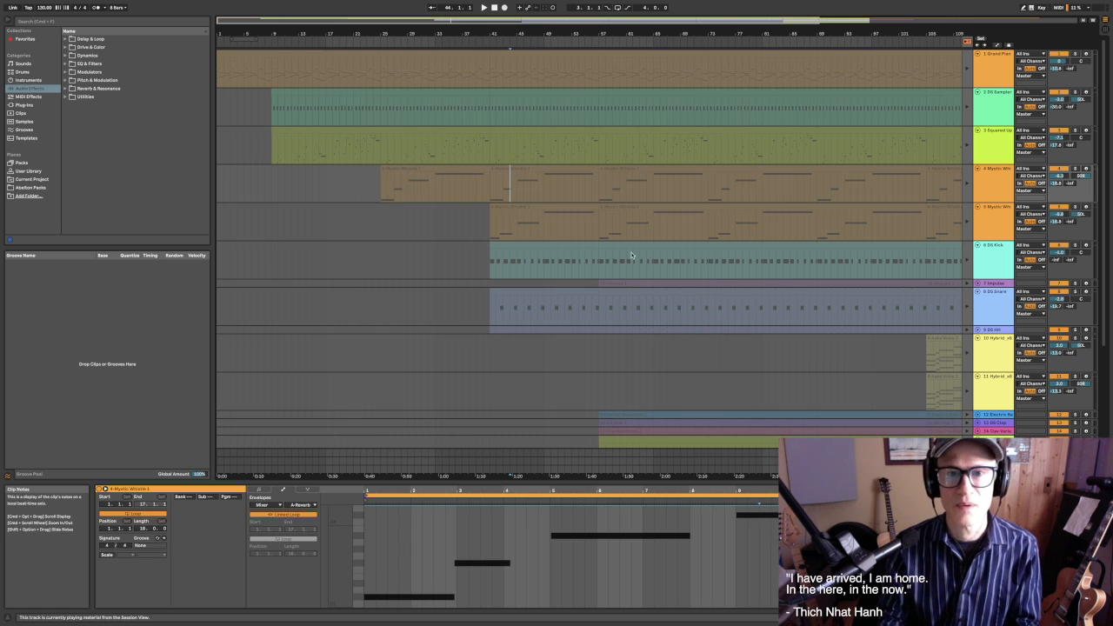
# Export the Mystic Whistle MIDI clip on track 5 to the Midi tracks folder as "panpipe 2"
pyautogui.rightClick(561, 219)
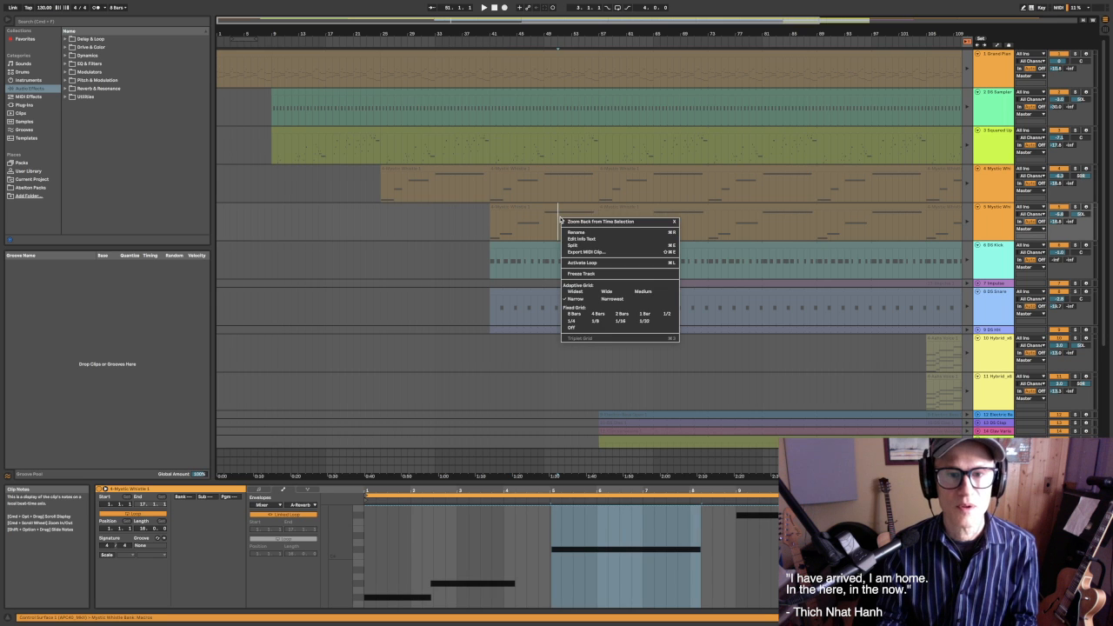
pyautogui.click(598, 252)
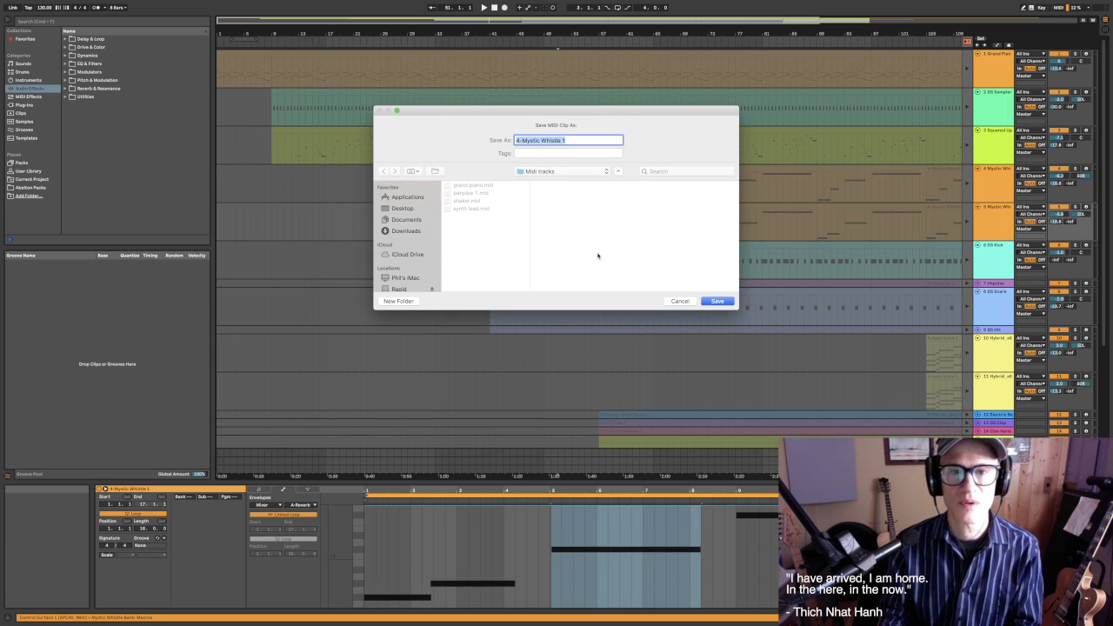
pyautogui.write('panpipe 2')
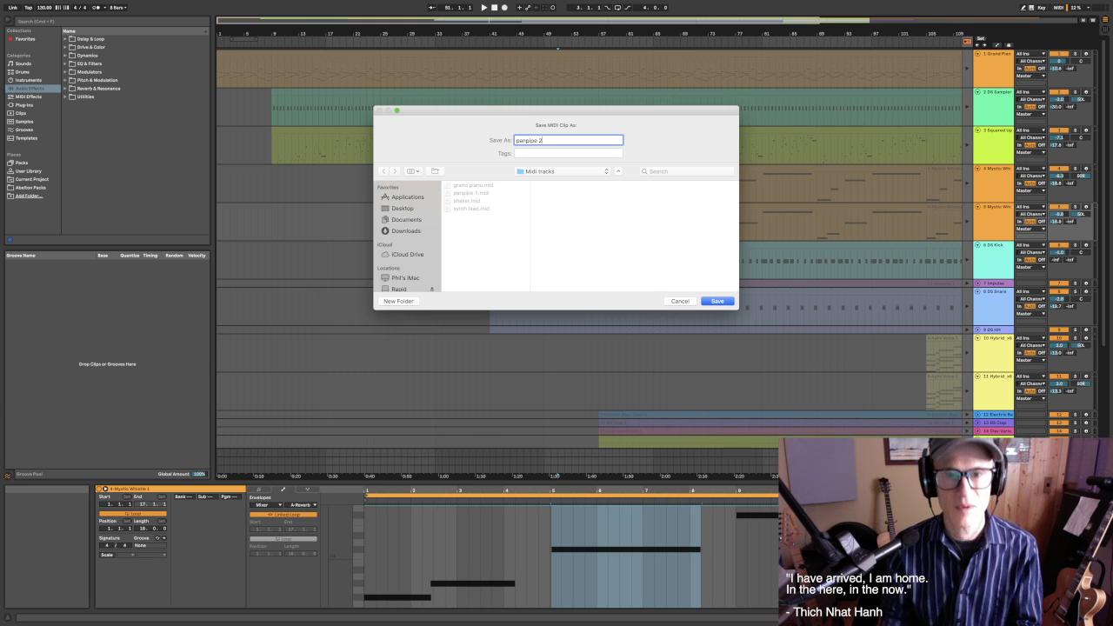
pyautogui.click(717, 301)
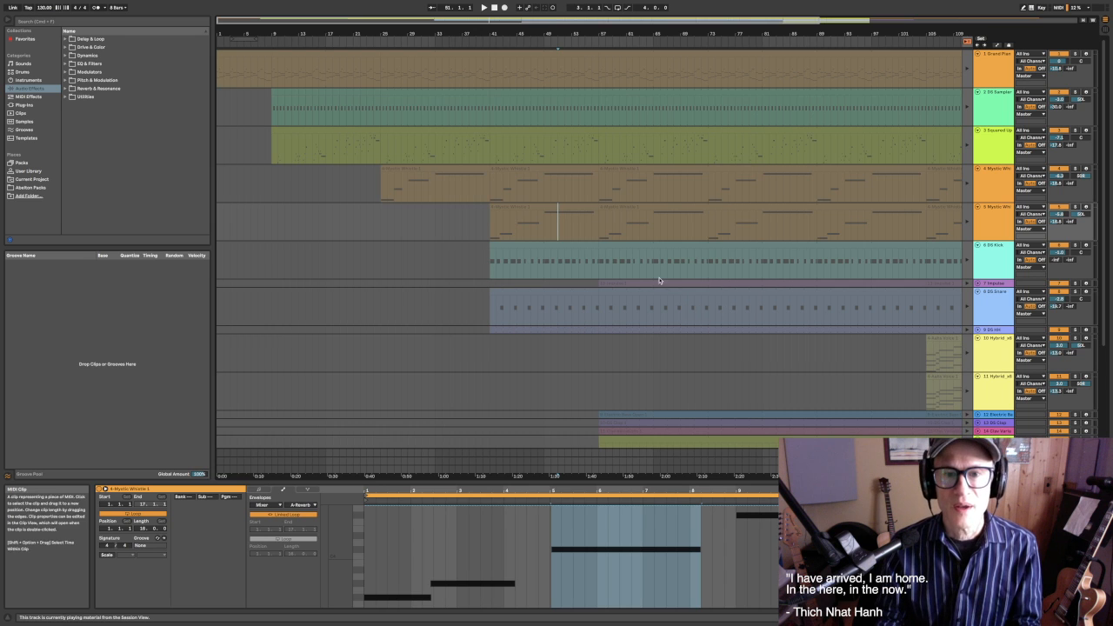
# Export the kick MIDI clip on track 6 to the Midi tracks folder as "kick"
pyautogui.rightClick(614, 269)
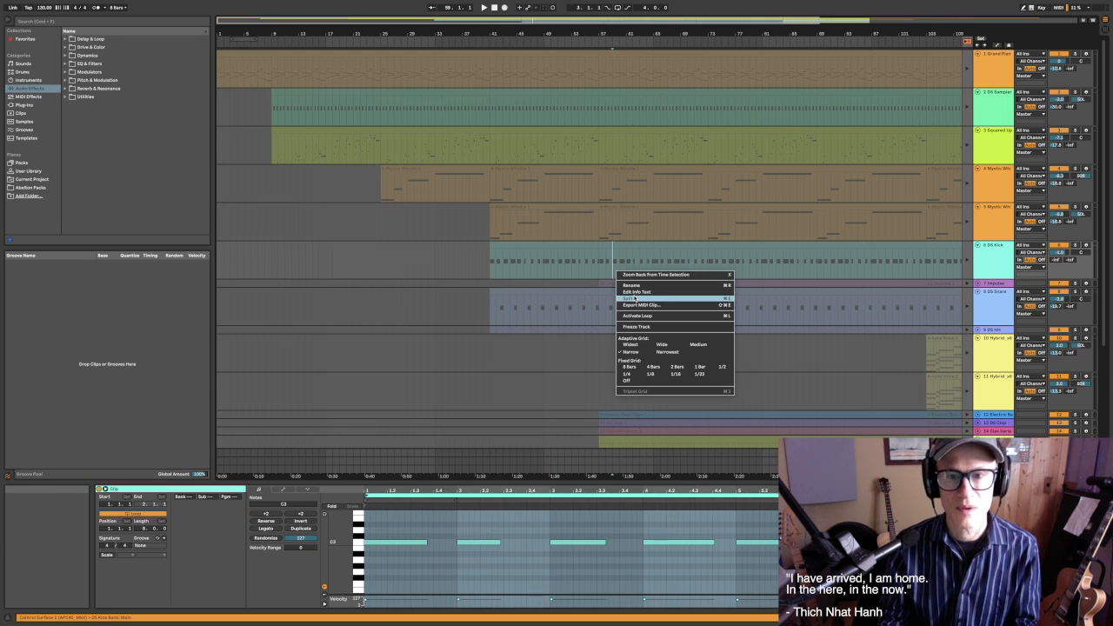
pyautogui.click(639, 305)
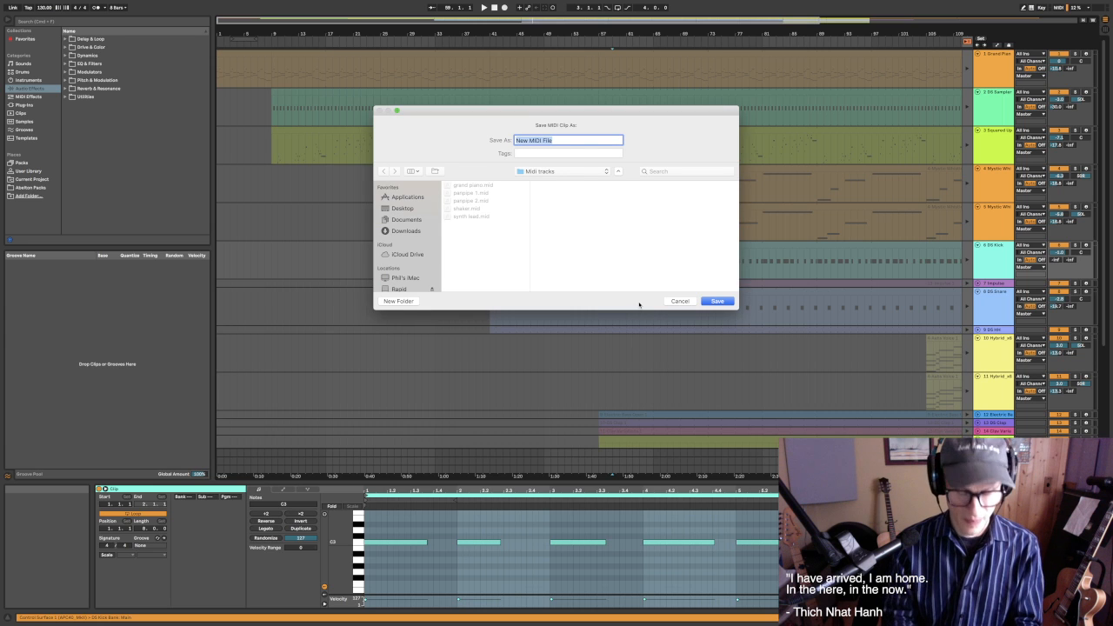
pyautogui.write('kick')
pyautogui.click(714, 301)
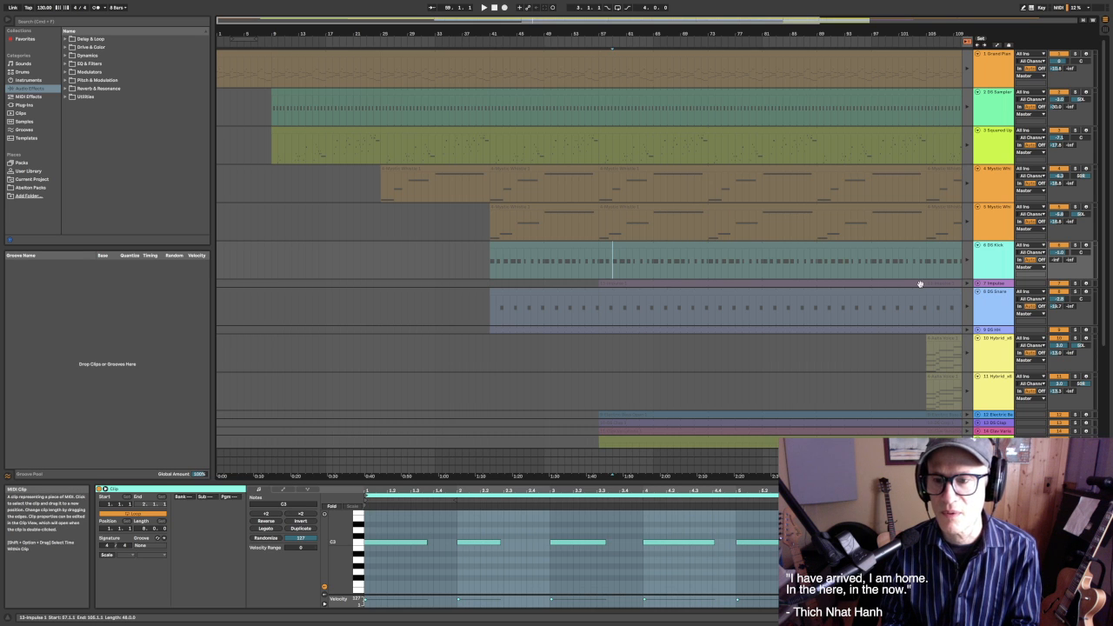
# Export the Impulse MIDI clip on track 7 to the Midi tracks folder as "clav"
pyautogui.click(872, 283)
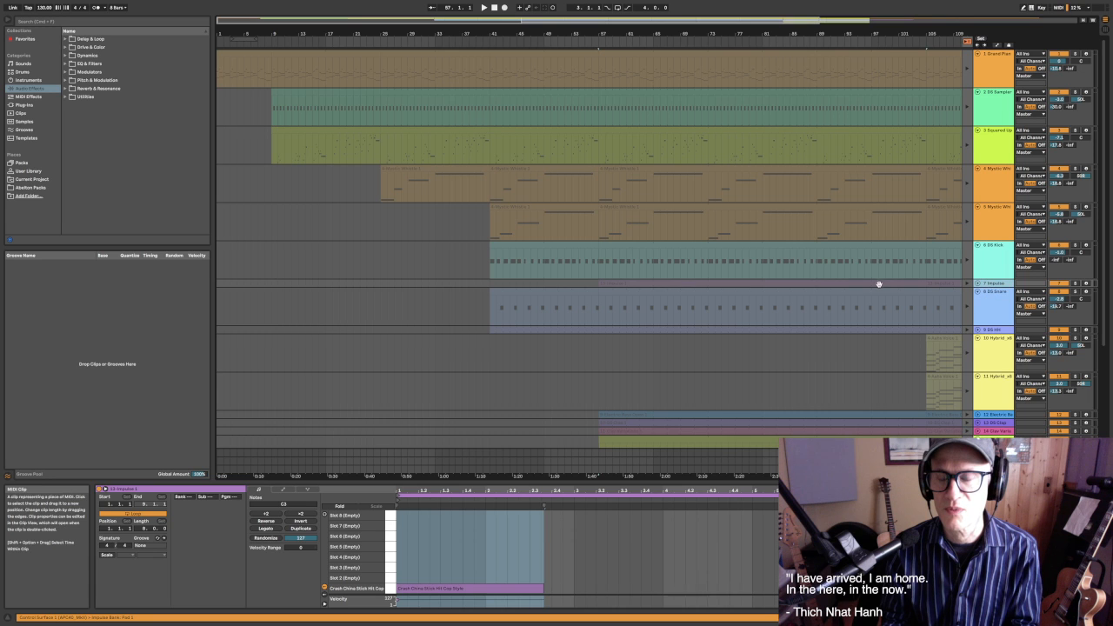
pyautogui.rightClick(866, 284)
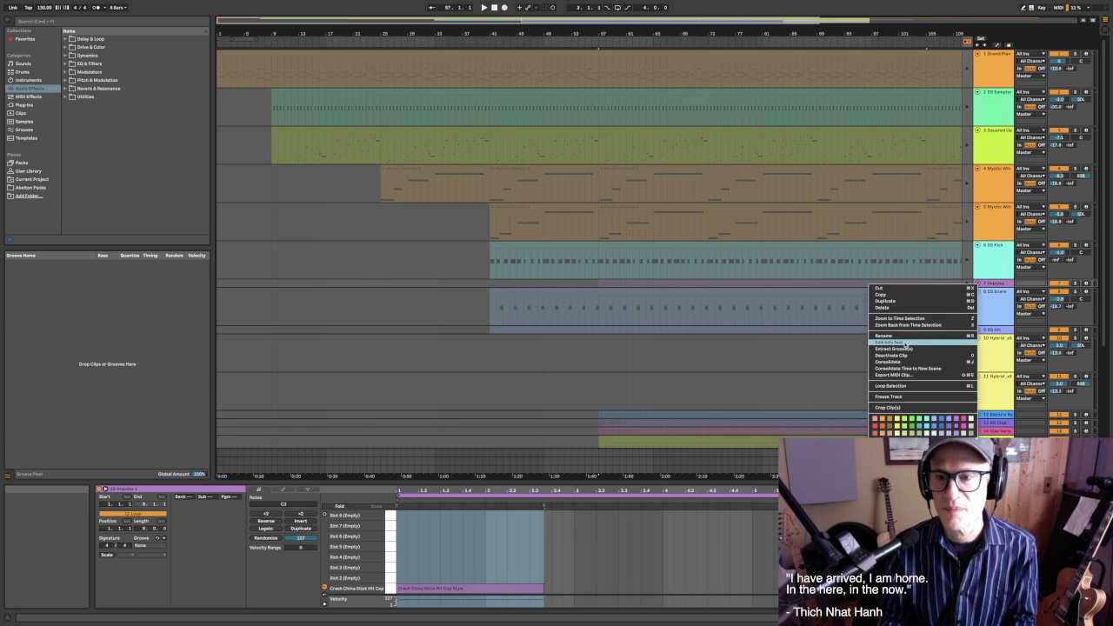
pyautogui.click(904, 374)
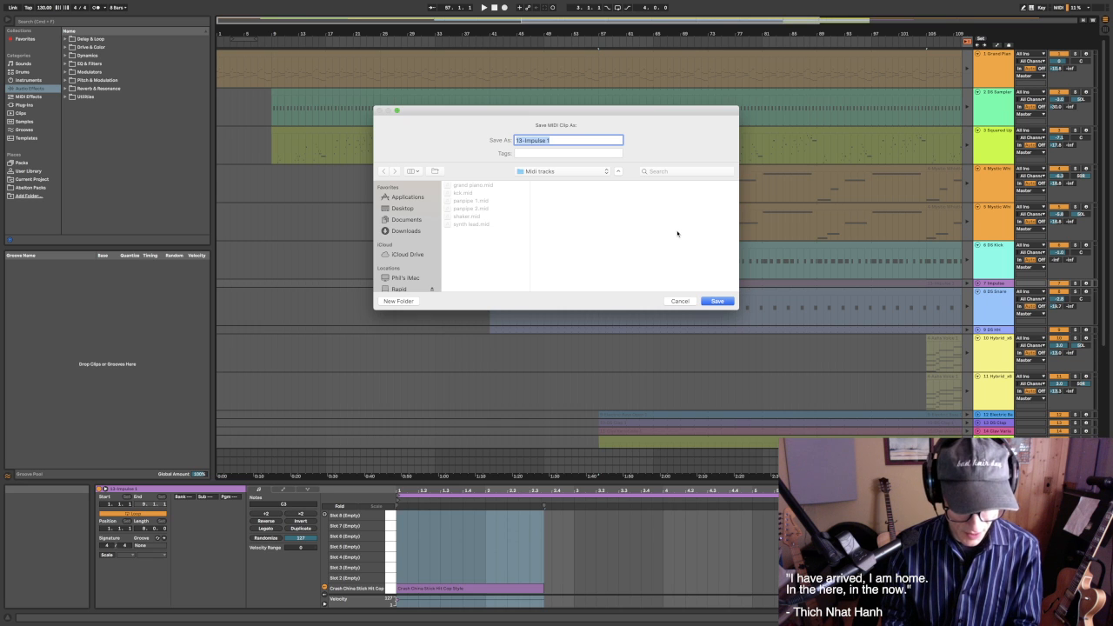
pyautogui.write('clav')
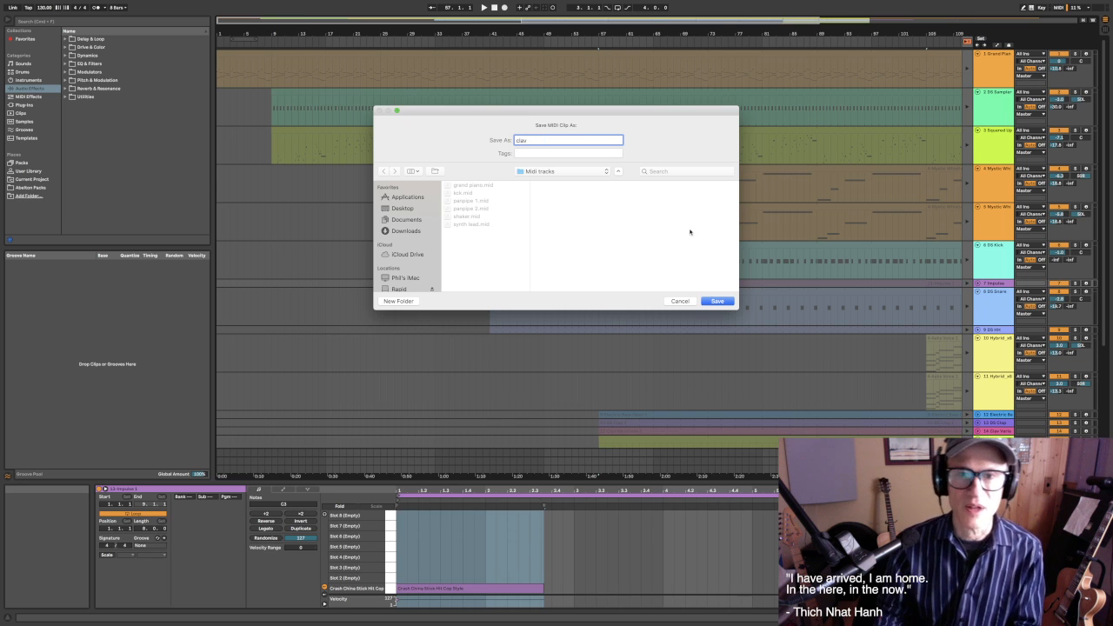
pyautogui.click(722, 302)
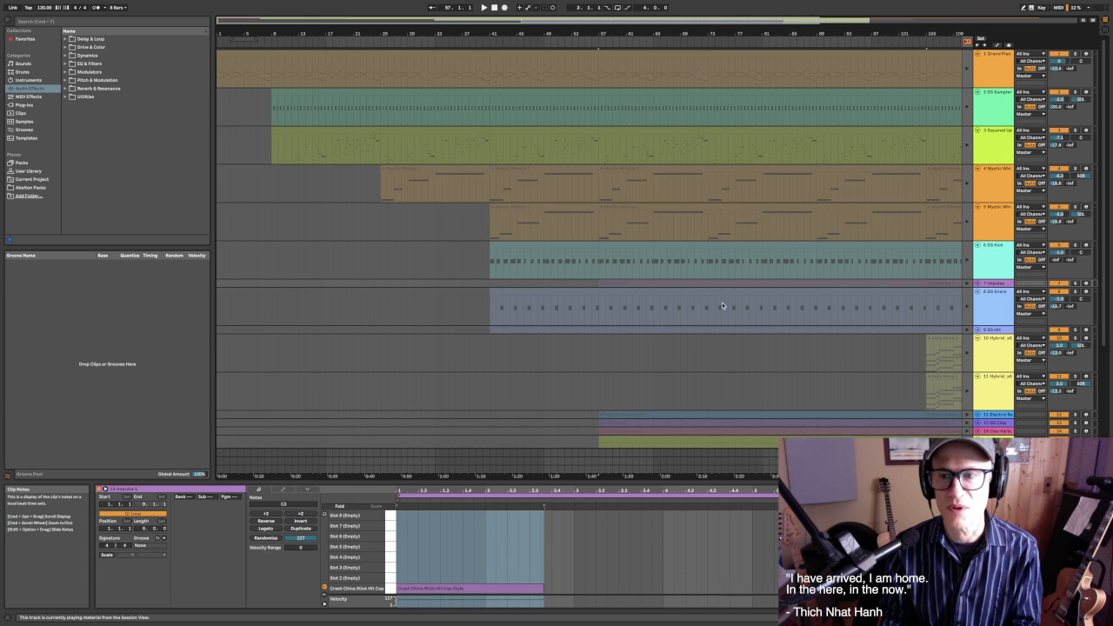
# Export the Impulse clip on track 7 again to the Midi tracks folder, this time as "china crash"
pyautogui.click(787, 282)
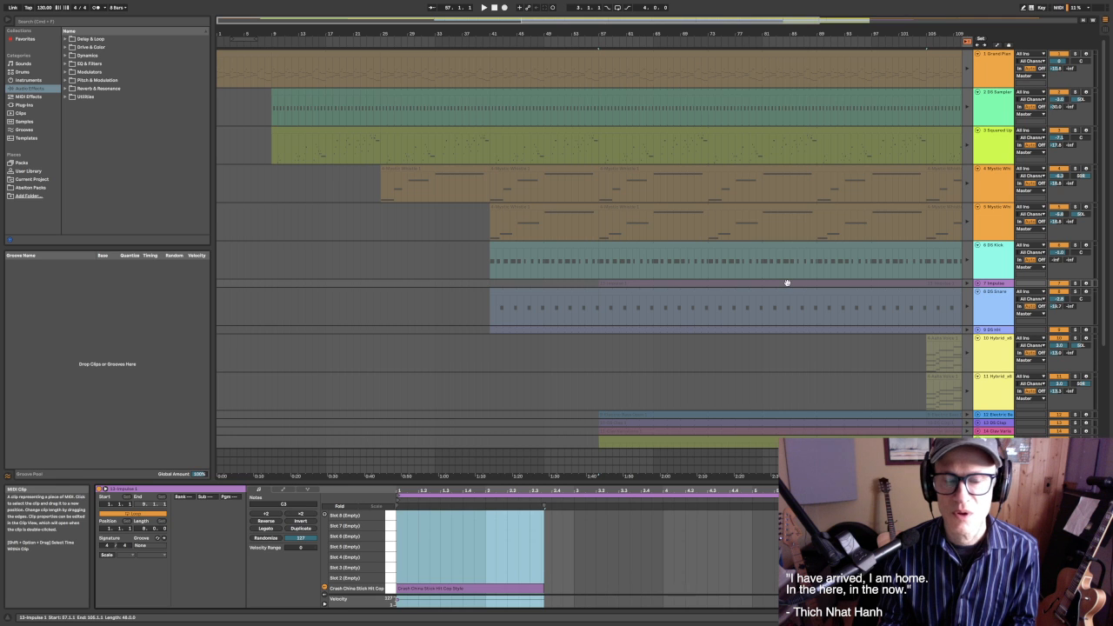
pyautogui.rightClick(787, 283)
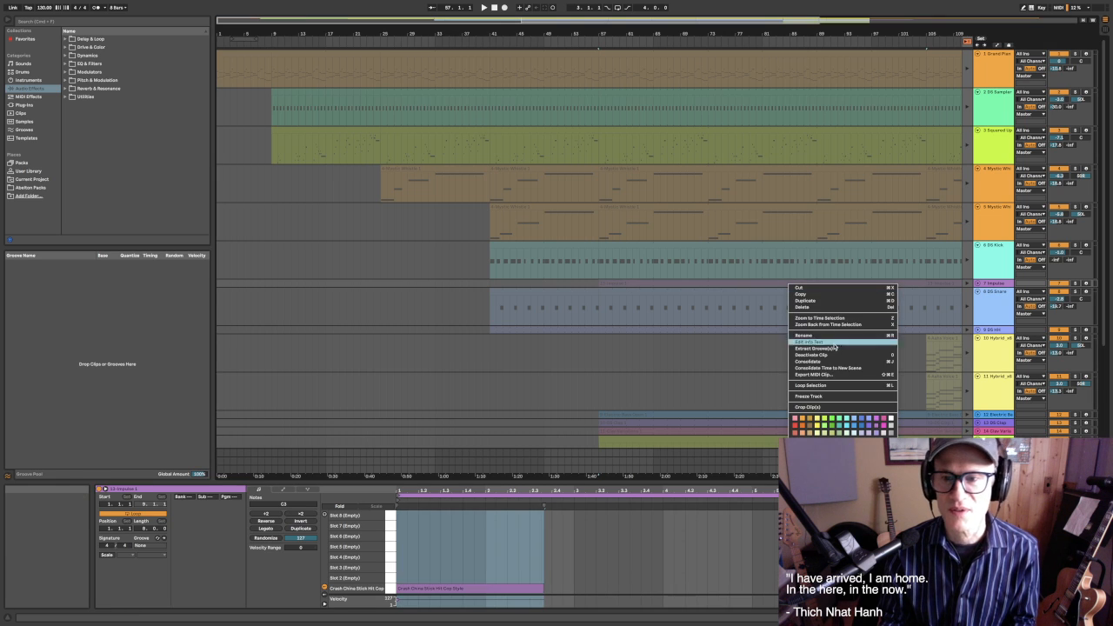
pyautogui.click(838, 375)
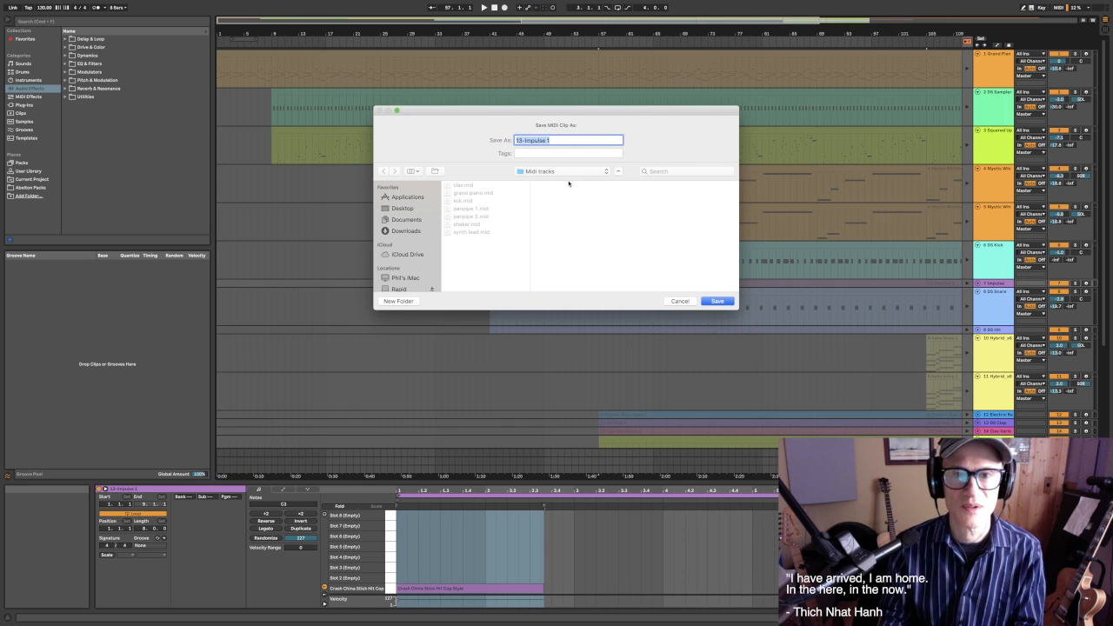
pyautogui.write('crash')
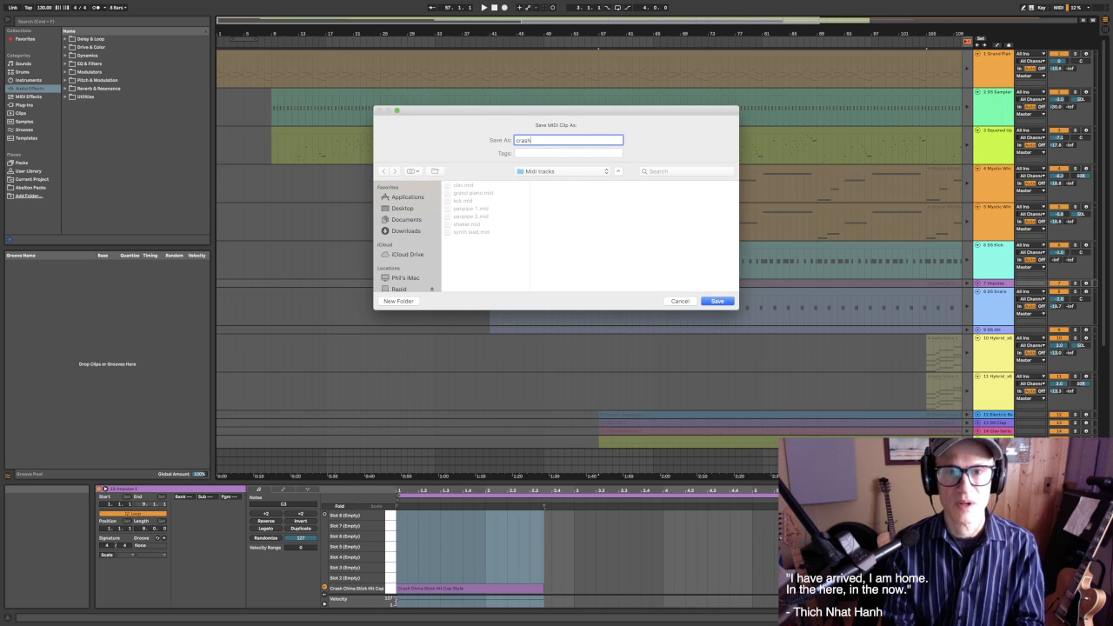
pyautogui.press('BackSpace')
pyautogui.press('BackSpace')
pyautogui.press('BackSpace')
pyautogui.press('BackSpace')
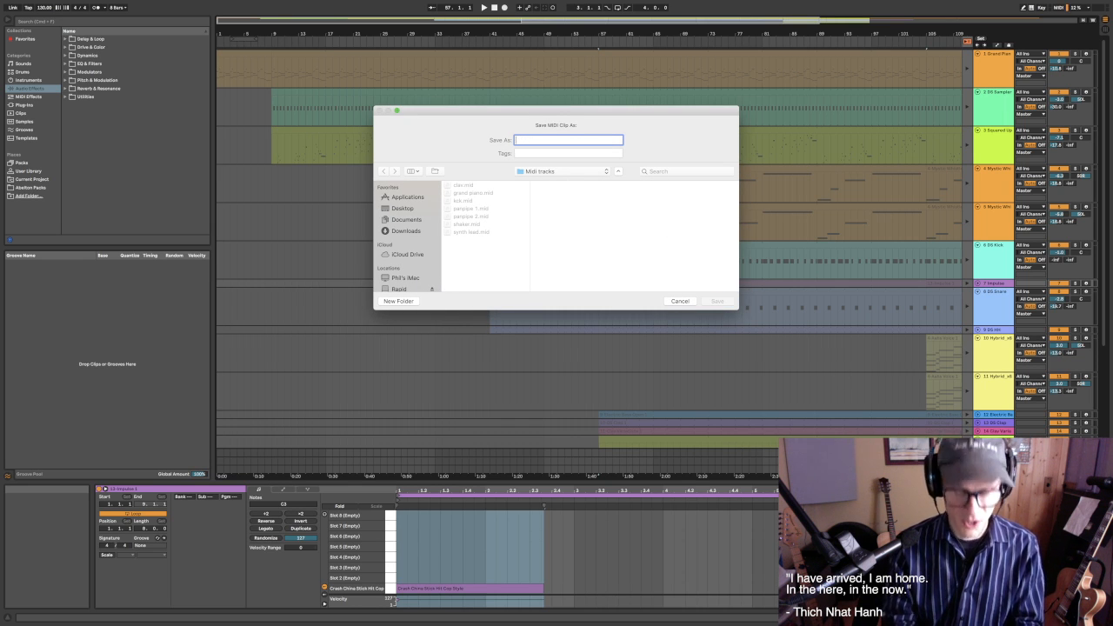
pyautogui.write('china c')
pyautogui.write('ha')
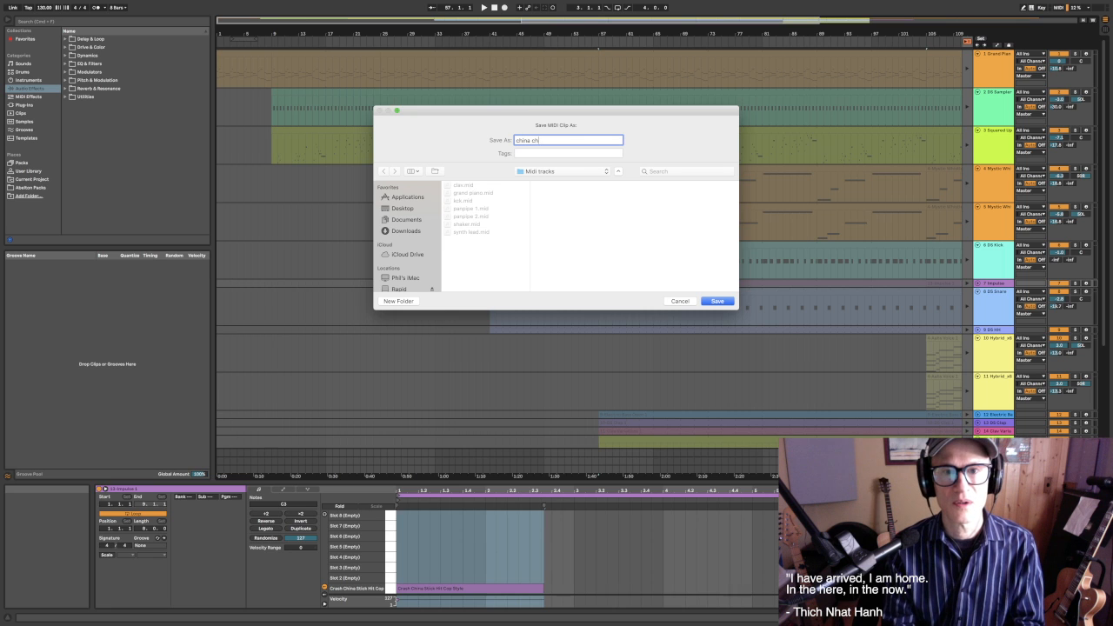
pyautogui.write('ash')
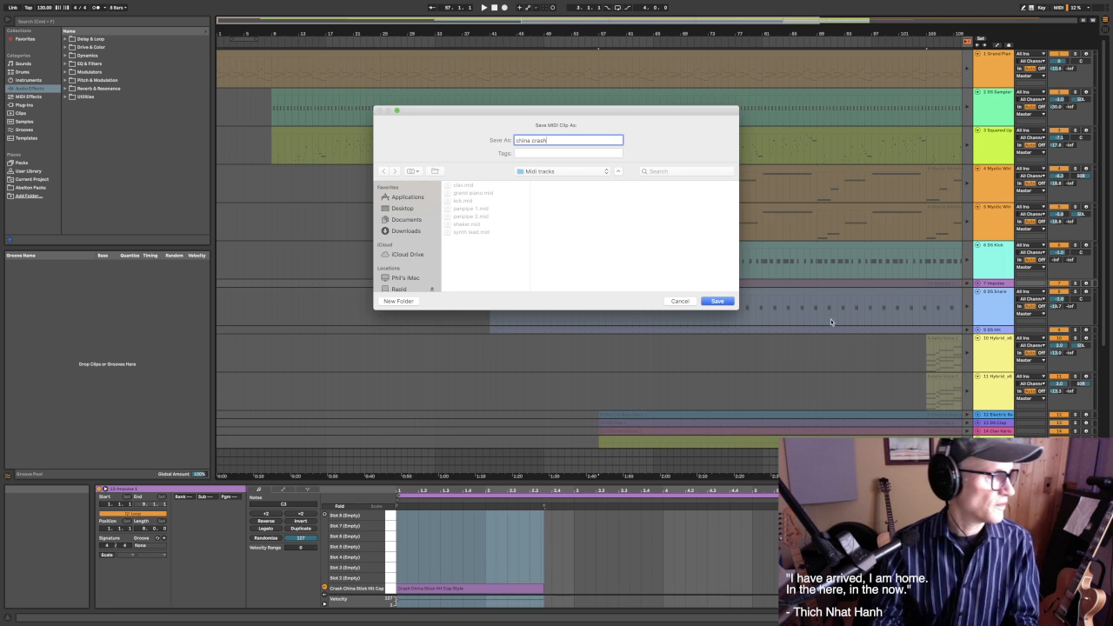
pyautogui.click(717, 301)
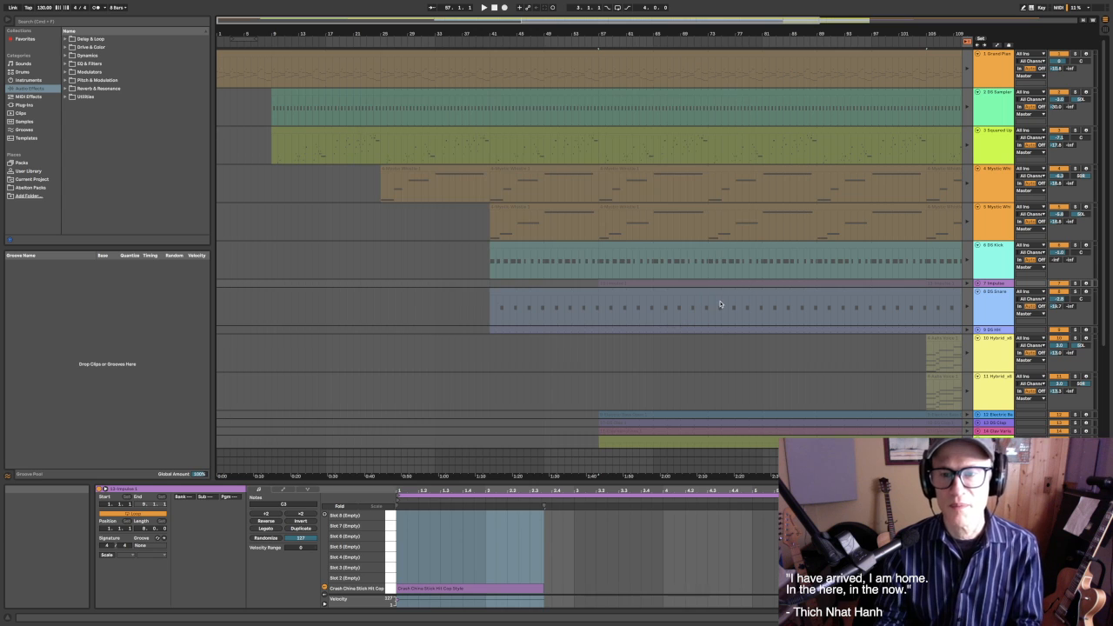
# Export the snare MIDI clip on track 8 to the Midi tracks folder as "snr"
pyautogui.rightClick(656, 311)
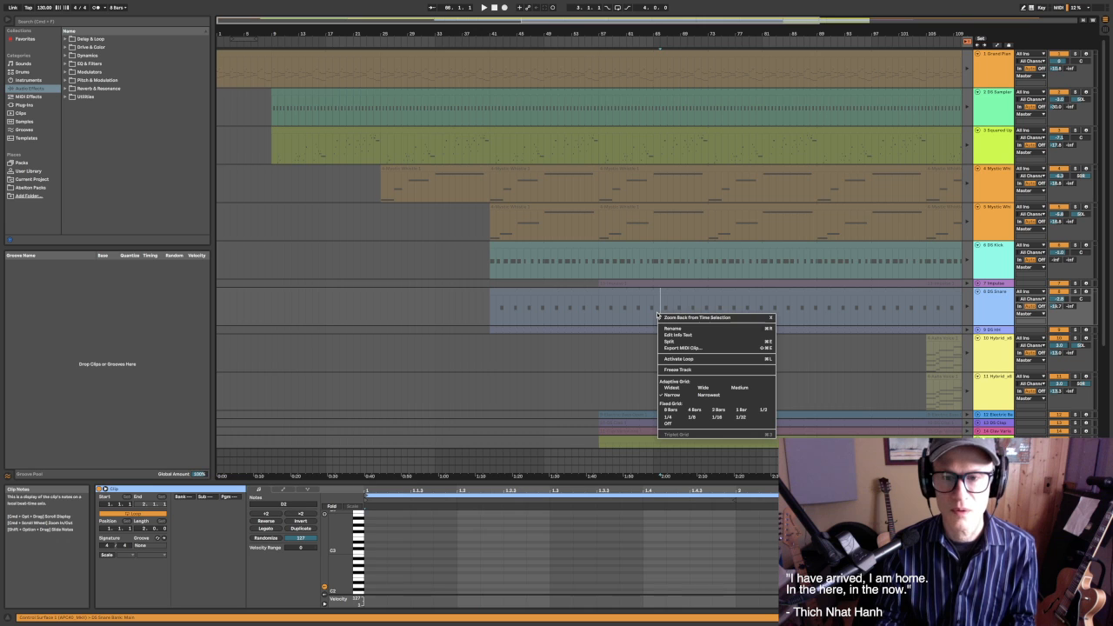
pyautogui.click(693, 349)
pyautogui.write('snr')
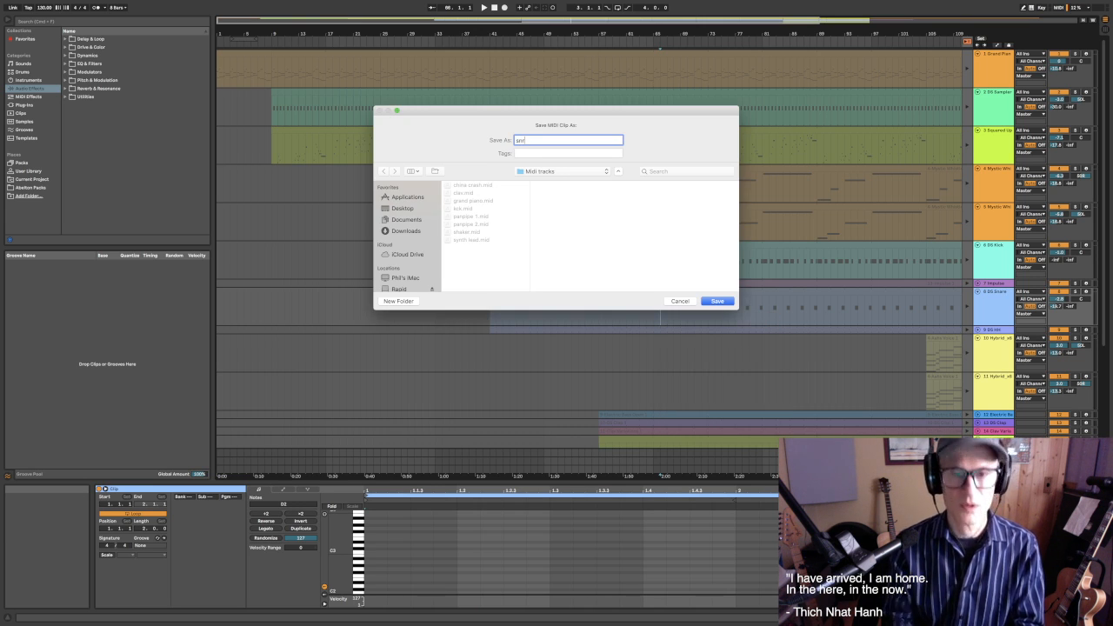
pyautogui.click(727, 303)
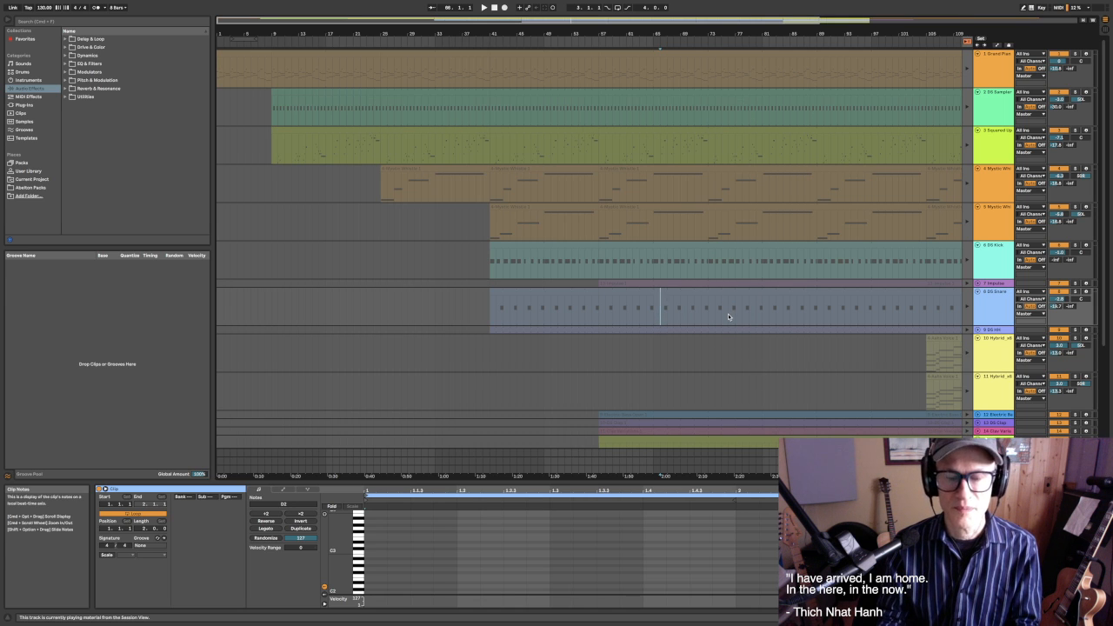
# Switch to Finder and check the exported files in the Midi tracks folder inside Journey on the Rapid drive
pyautogui.moveTo(558, 619)
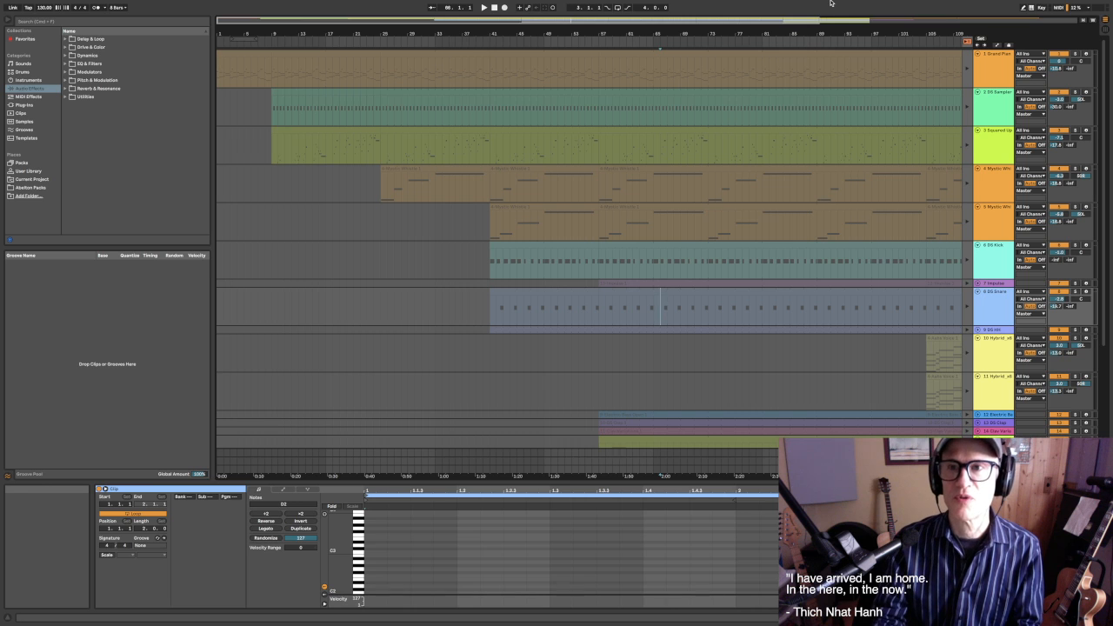
pyautogui.moveTo(152, 5)
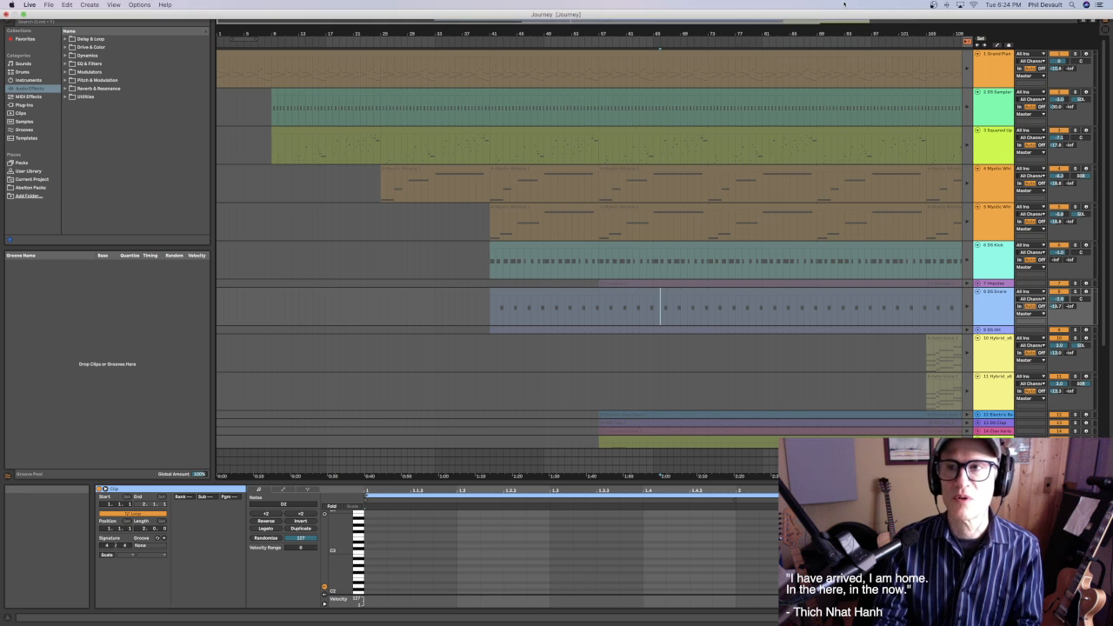
pyautogui.click(25, 15)
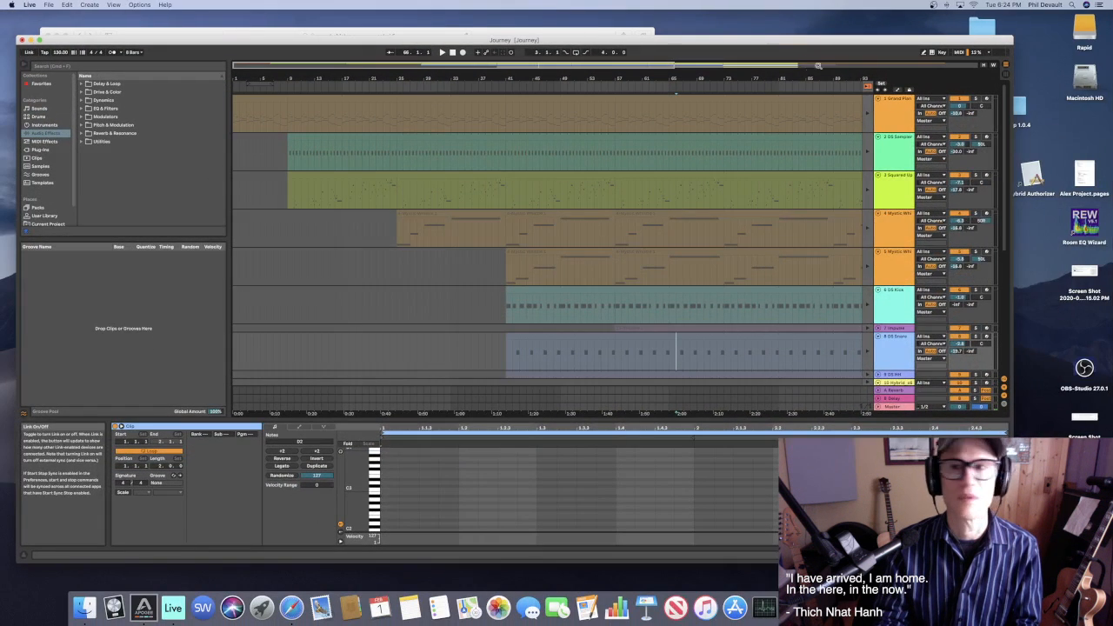
pyautogui.doubleClick(1092, 33)
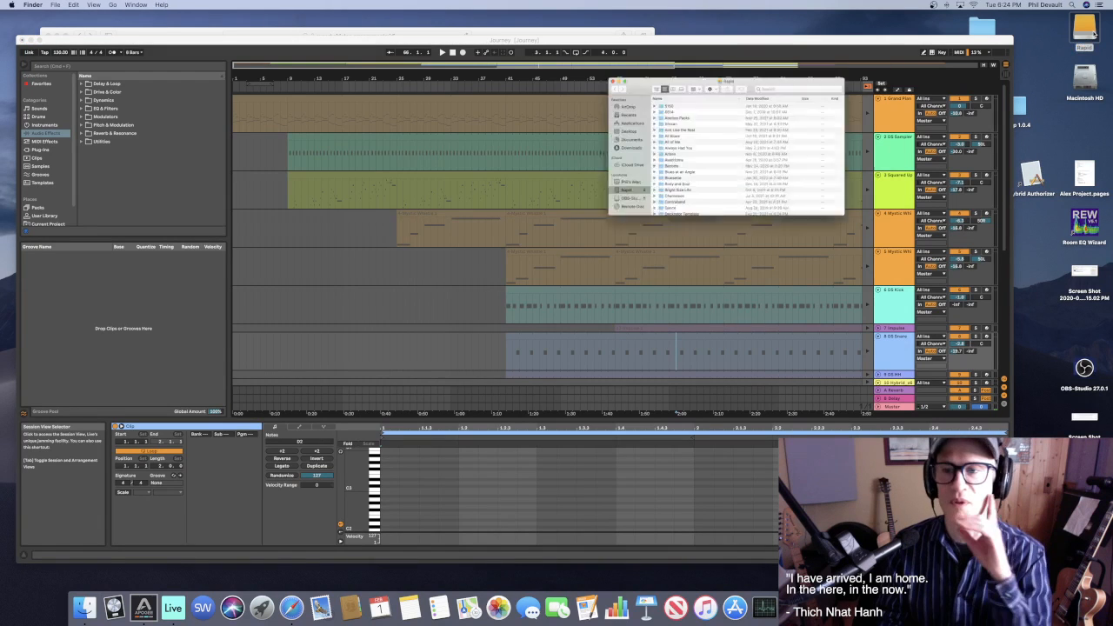
pyautogui.scroll(-10, 584, 200)
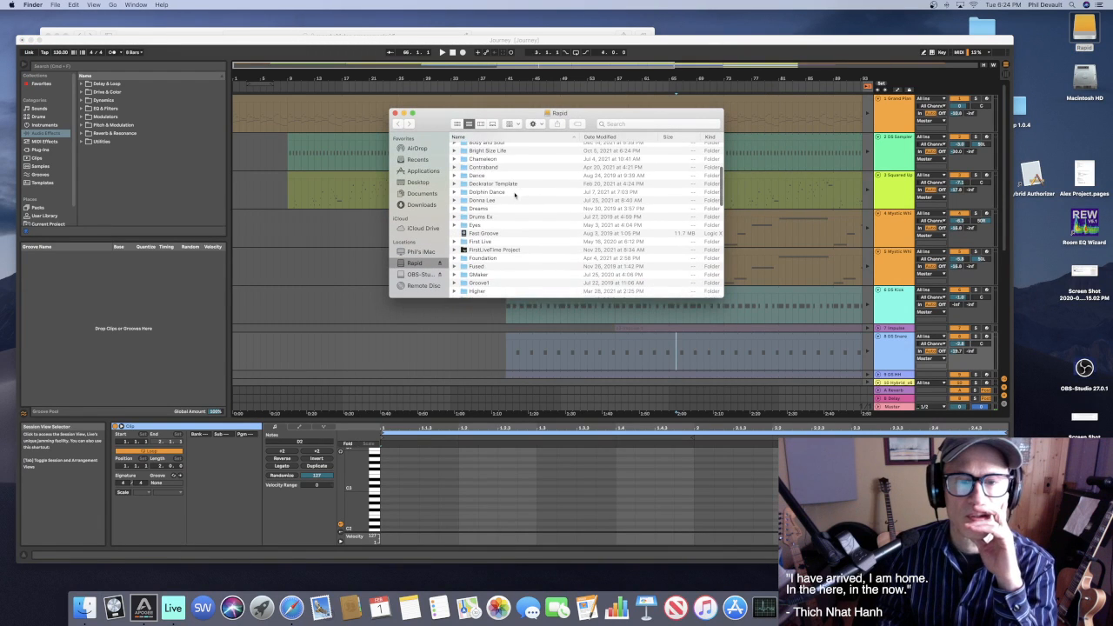
pyautogui.doubleClick(479, 257)
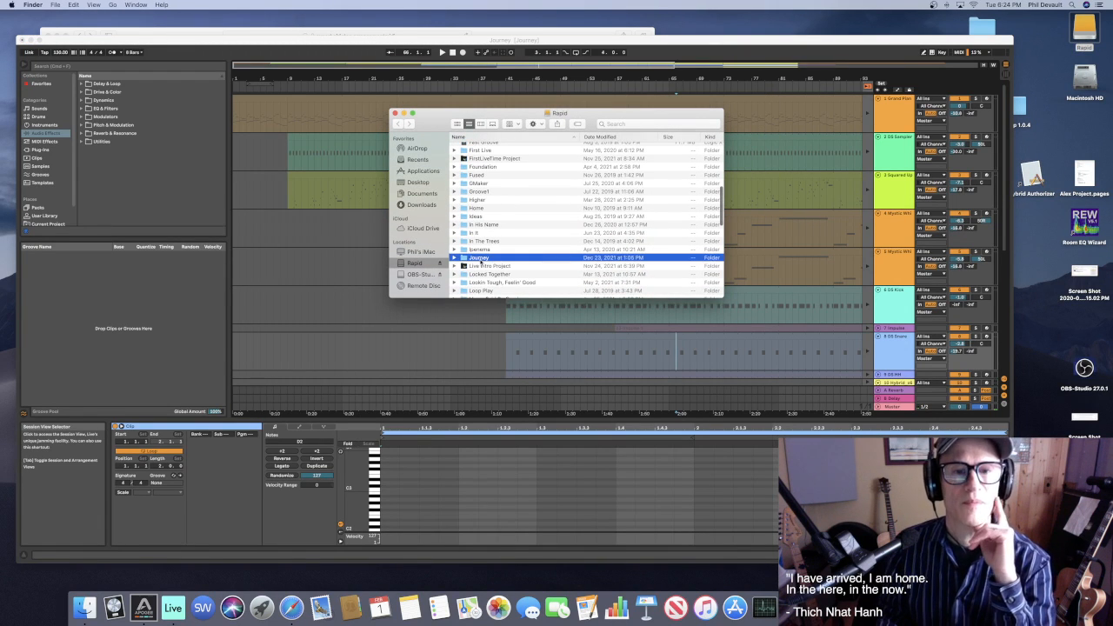
pyautogui.click(496, 155)
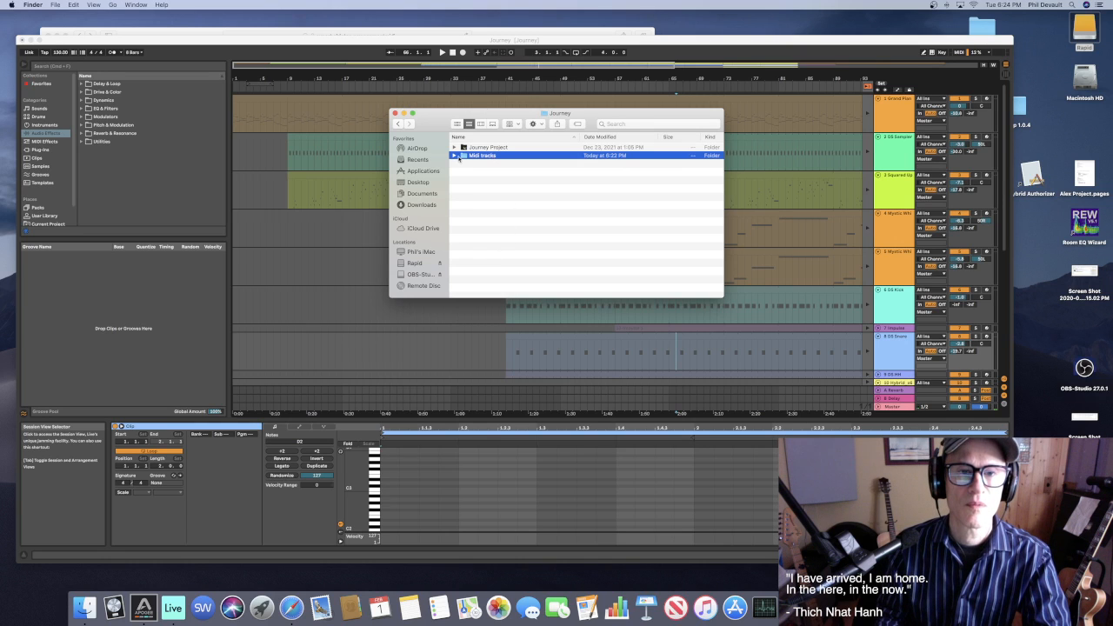
pyautogui.click(453, 155)
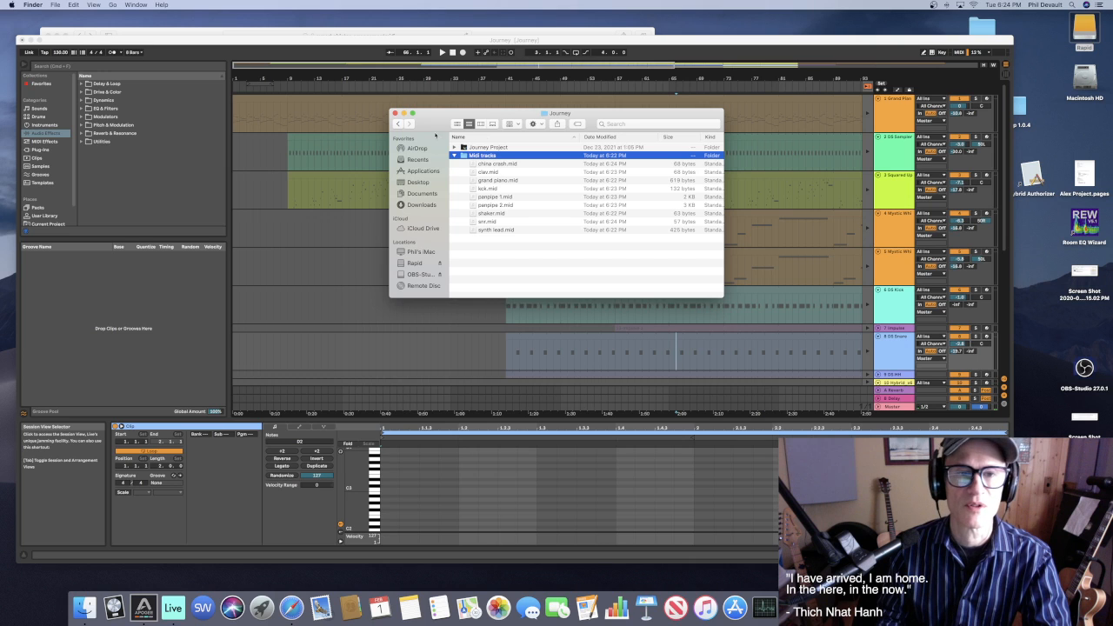
pyautogui.click(395, 113)
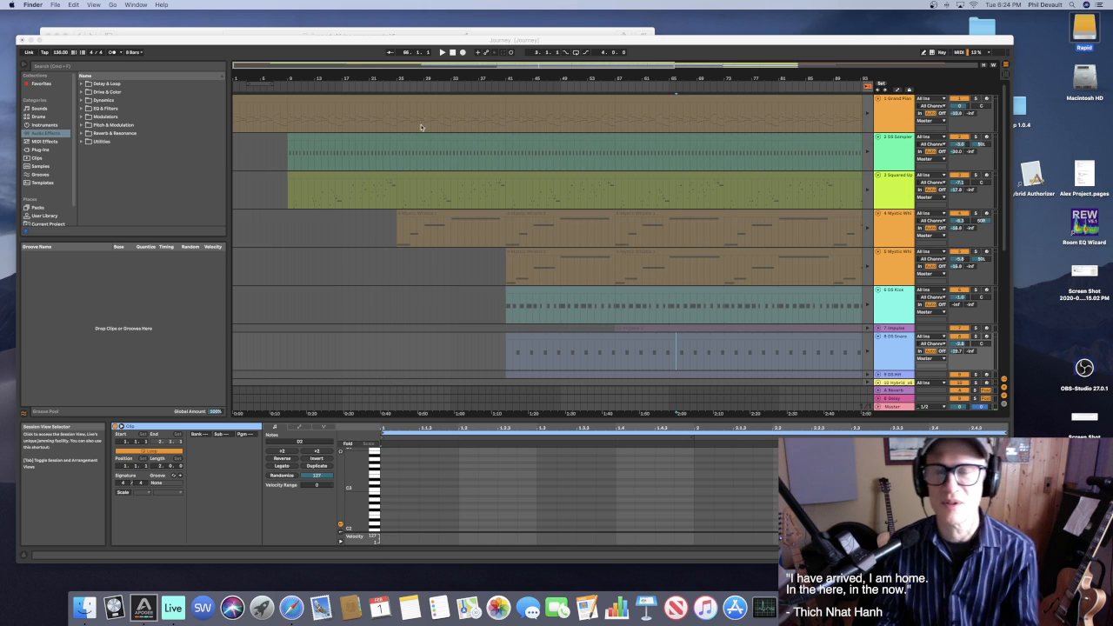
# Return to Ableton Live and export the Hybrid MIDI clip on track 10 to the Midi tracks folder as "Aahs Voice 1"
pyautogui.click(40, 41)
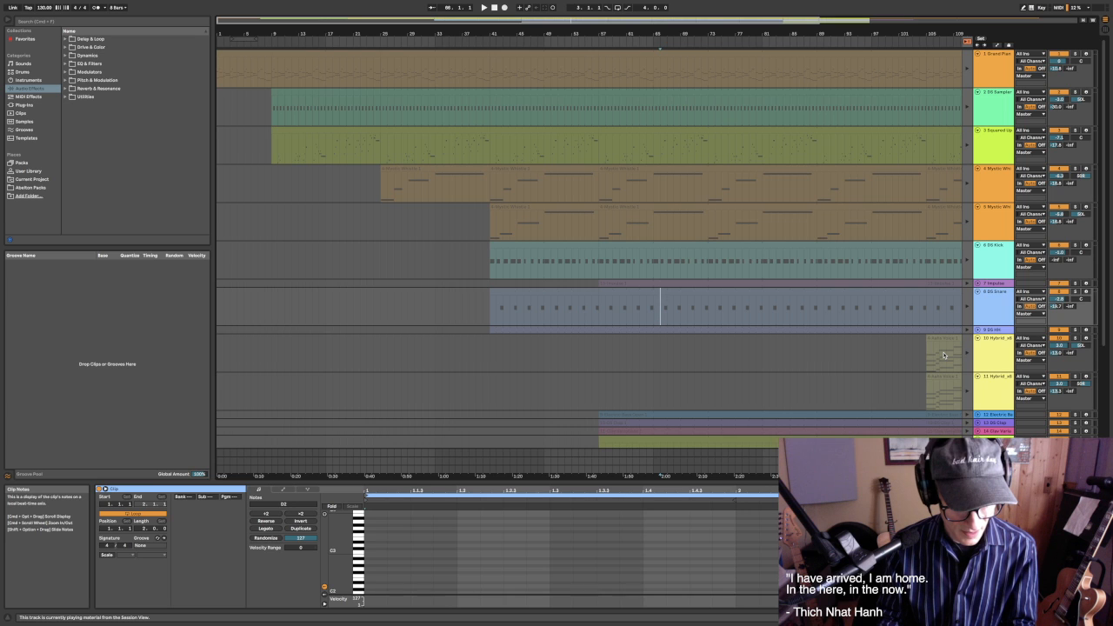
pyautogui.rightClick(944, 355)
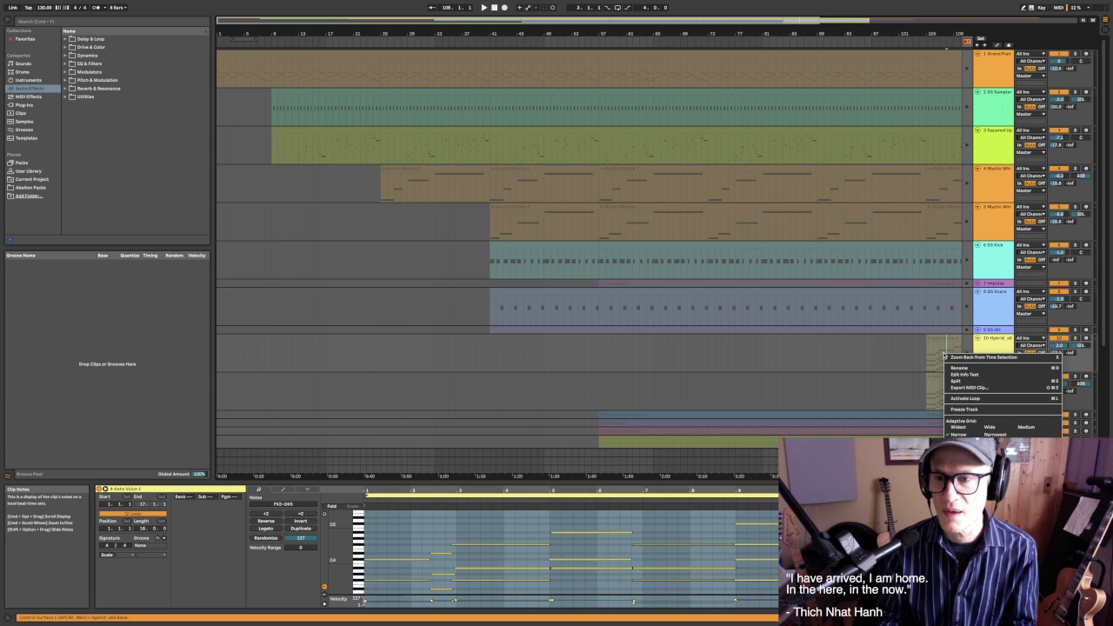
pyautogui.click(964, 368)
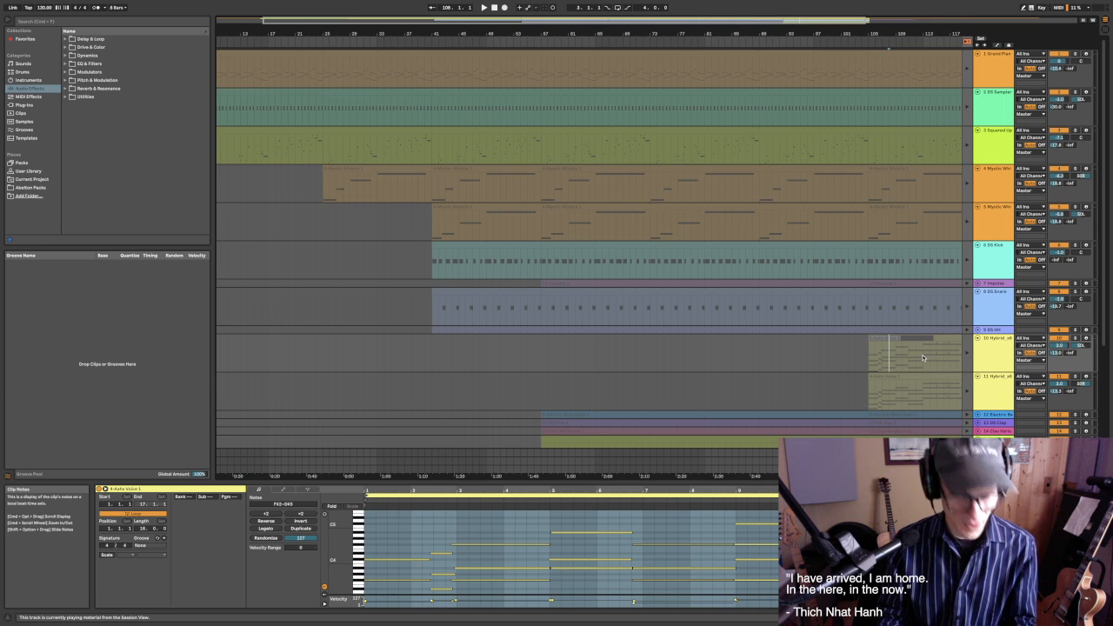
pyautogui.rightClick(923, 357)
pyautogui.click(949, 393)
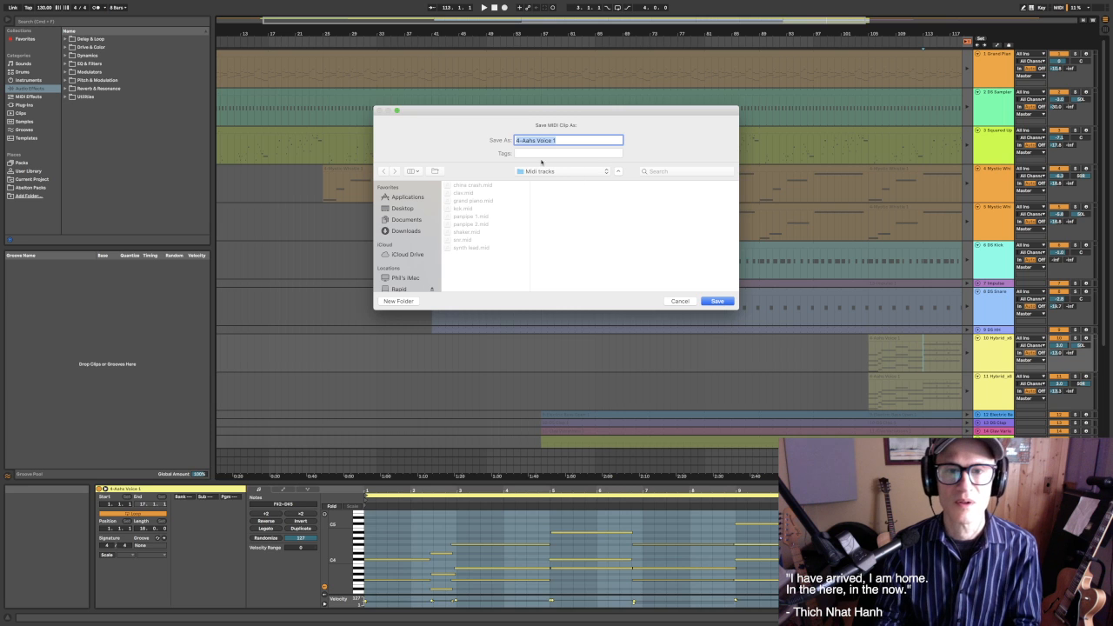
pyautogui.click(525, 141)
pyautogui.press('BackSpace')
pyautogui.press('BackSpace')
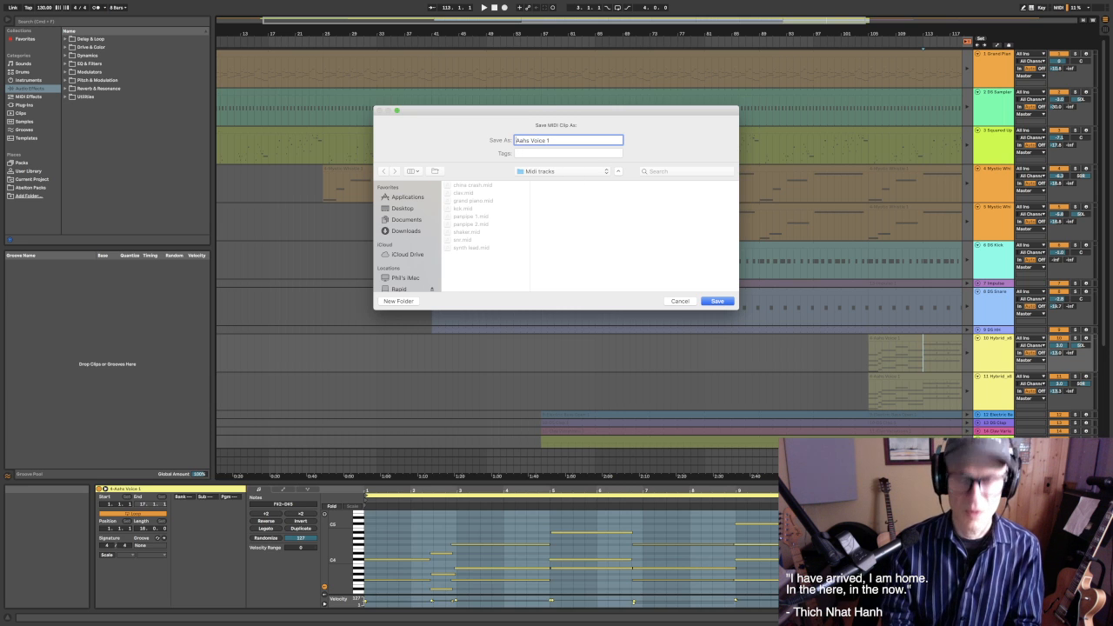
pyautogui.click(715, 304)
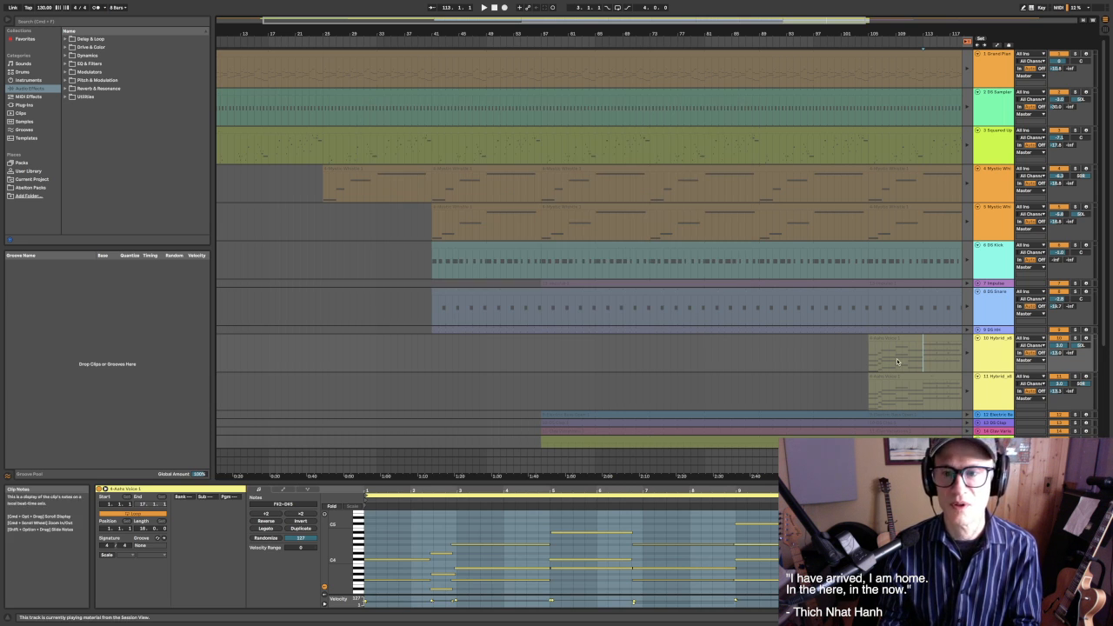
# Export the Hybrid MIDI clip on track 11 to the Midi tracks folder as "Aahs Voice 2"
pyautogui.rightClick(932, 392)
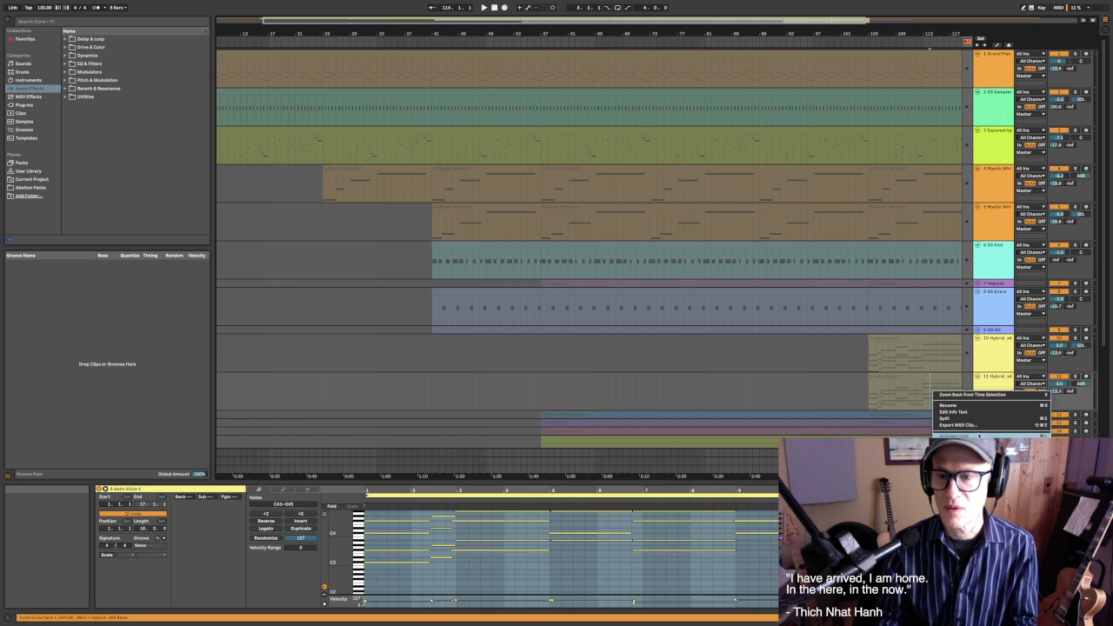
pyautogui.click(977, 426)
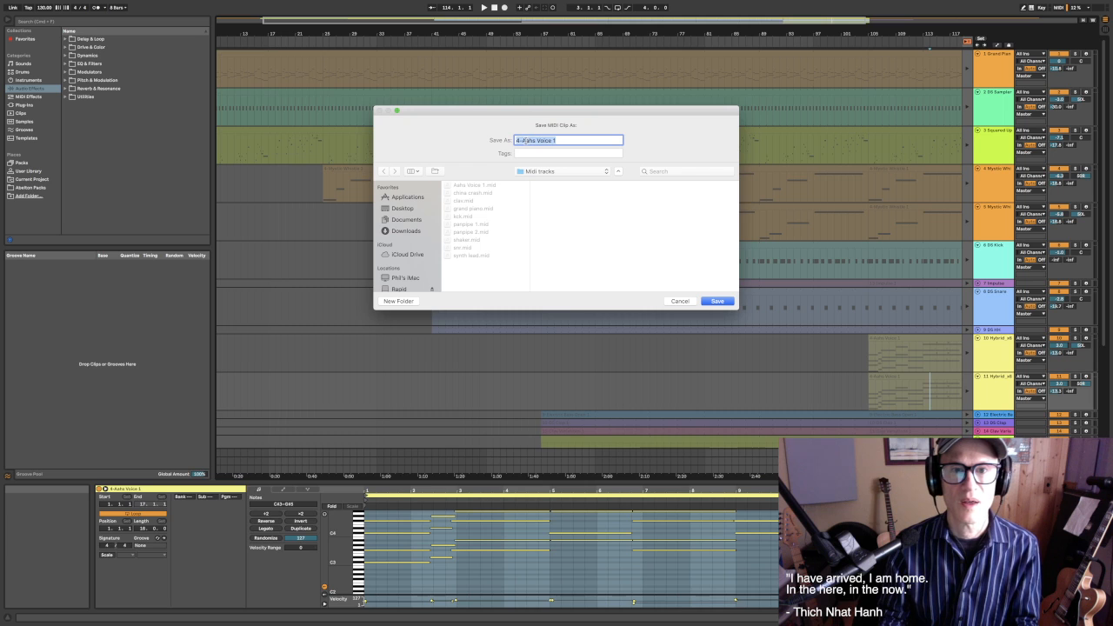
pyautogui.click(523, 140)
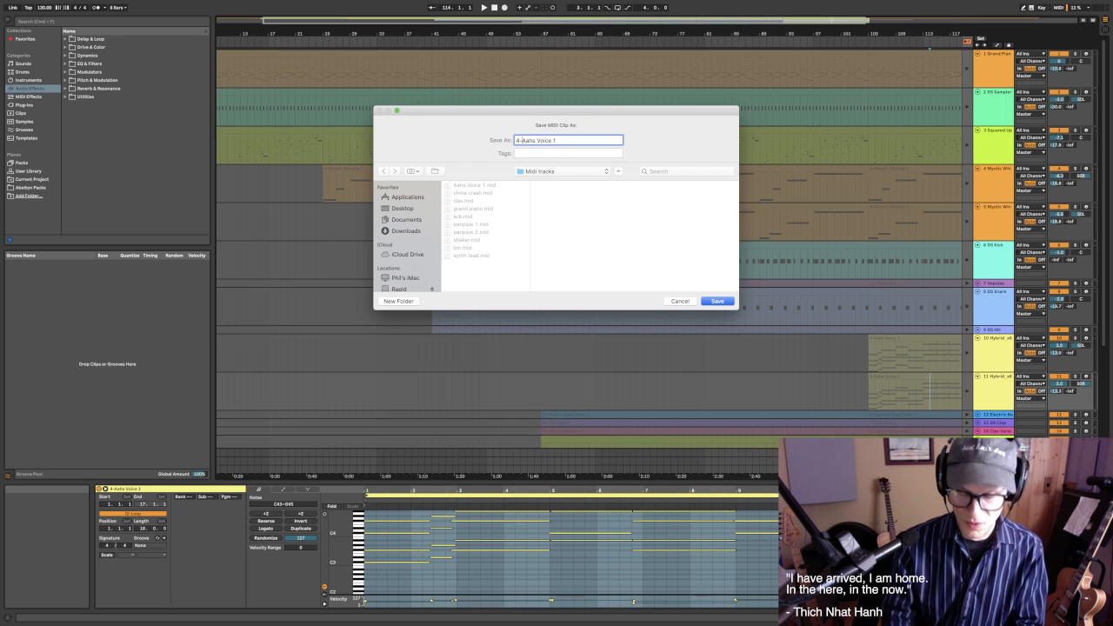
pyautogui.press('BackSpace')
pyautogui.press('BackSpace')
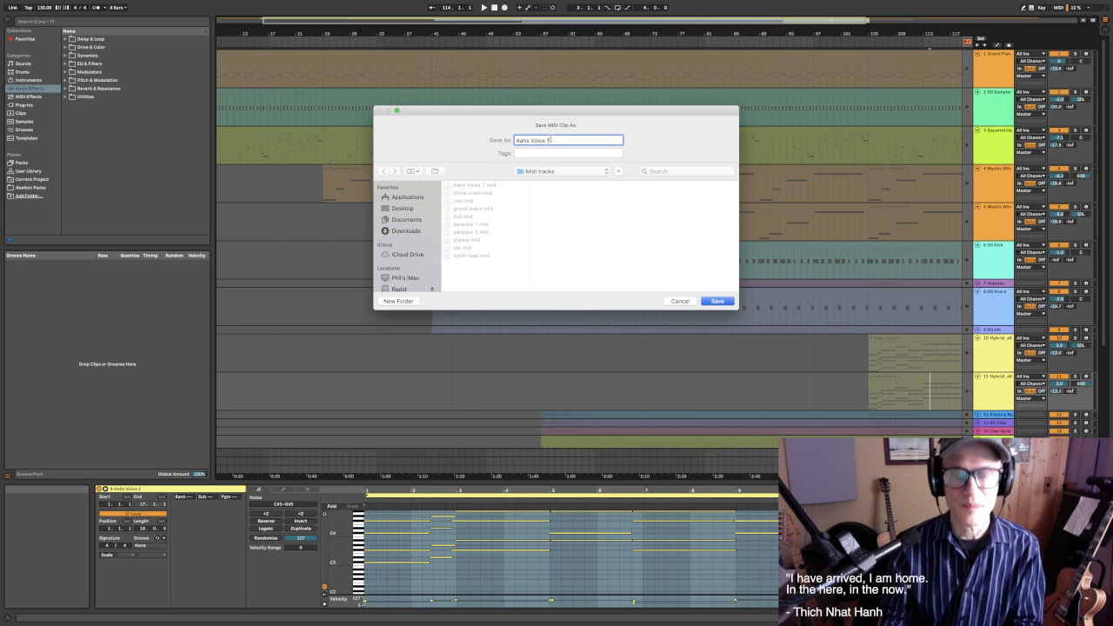
pyautogui.press('BackSpace')
pyautogui.press('BackSpace')
pyautogui.click(718, 301)
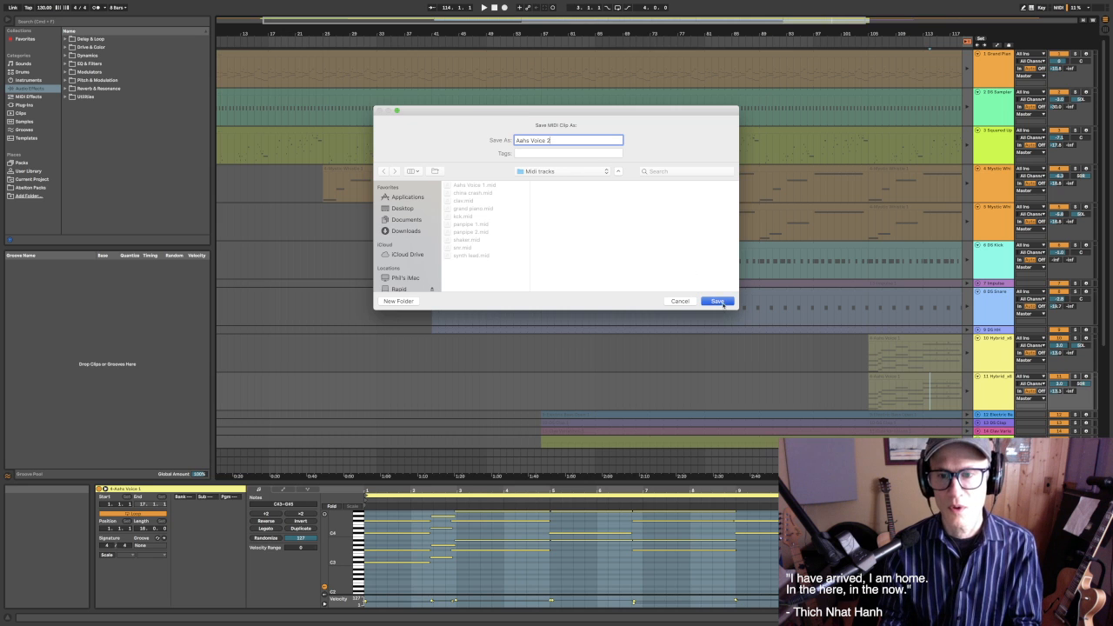
# Export the electric bass MIDI clip on track 12 to the Midi tracks folder as "Electric Bass"
pyautogui.click(816, 415)
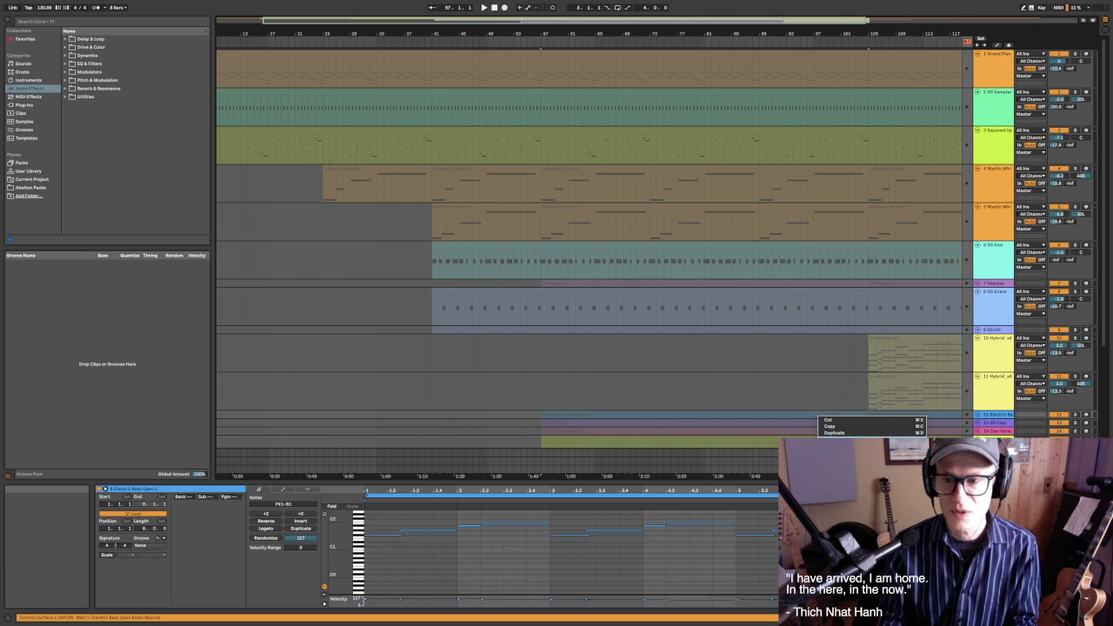
pyautogui.rightClick(817, 416)
pyautogui.click(848, 539)
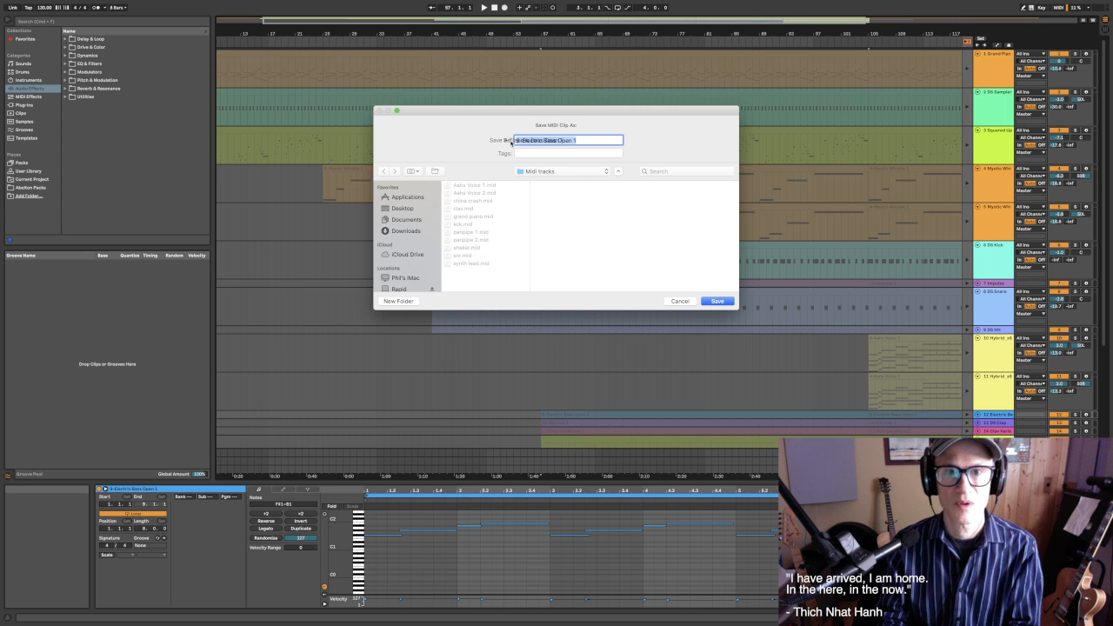
pyautogui.click(521, 139)
pyautogui.press('BackSpace')
pyautogui.press('BackSpace')
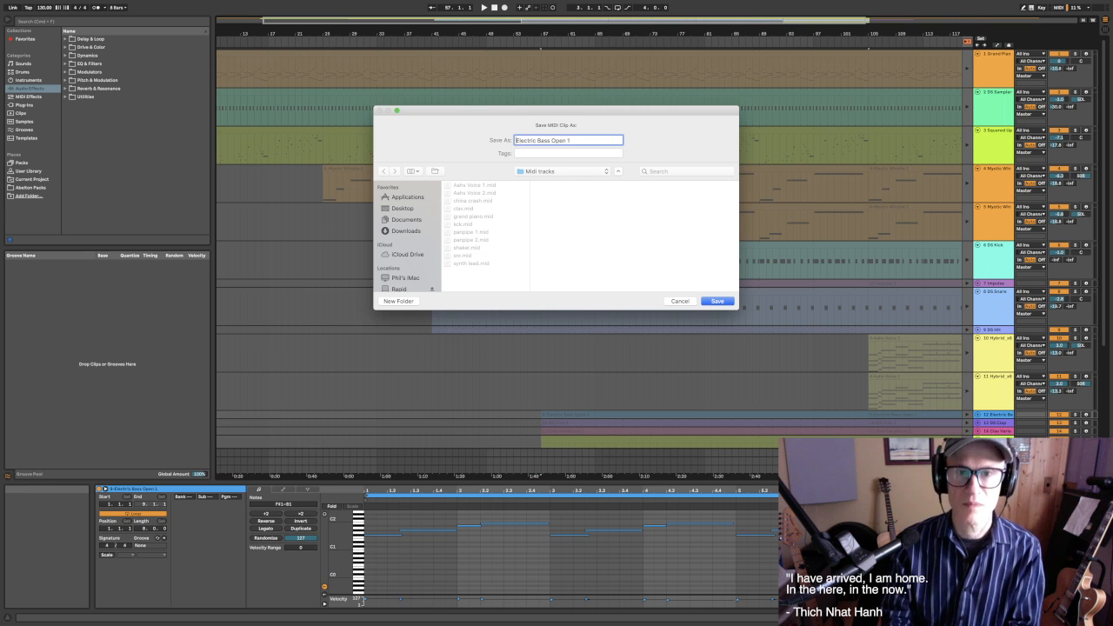
pyautogui.tripleClick(552, 141)
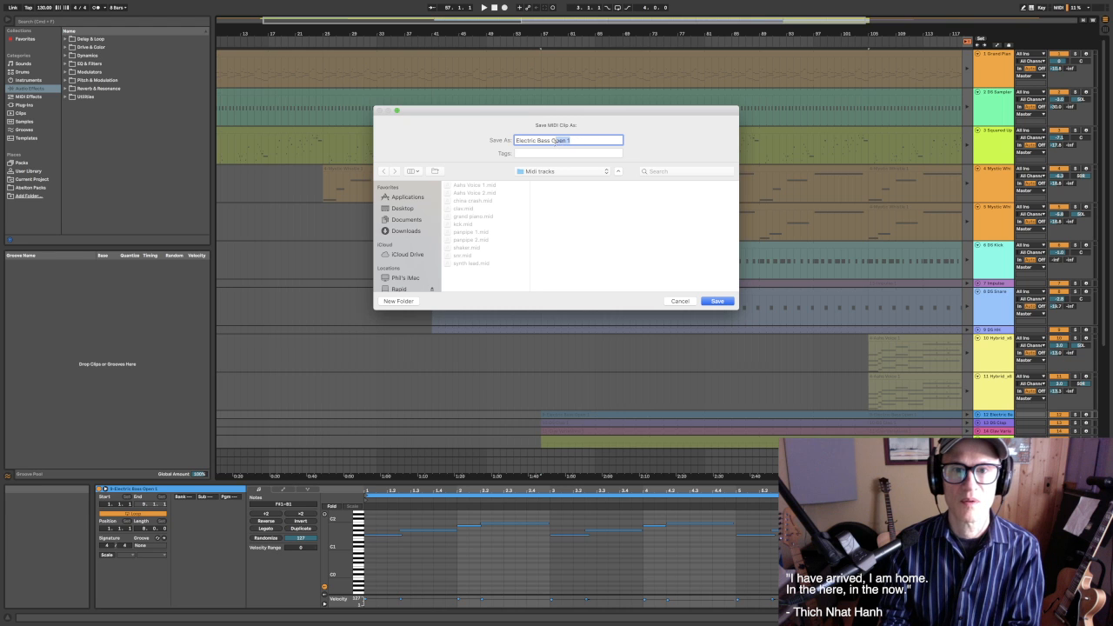
pyautogui.moveTo(551, 141); pyautogui.dragTo(570, 141)
pyautogui.press('BackSpace')
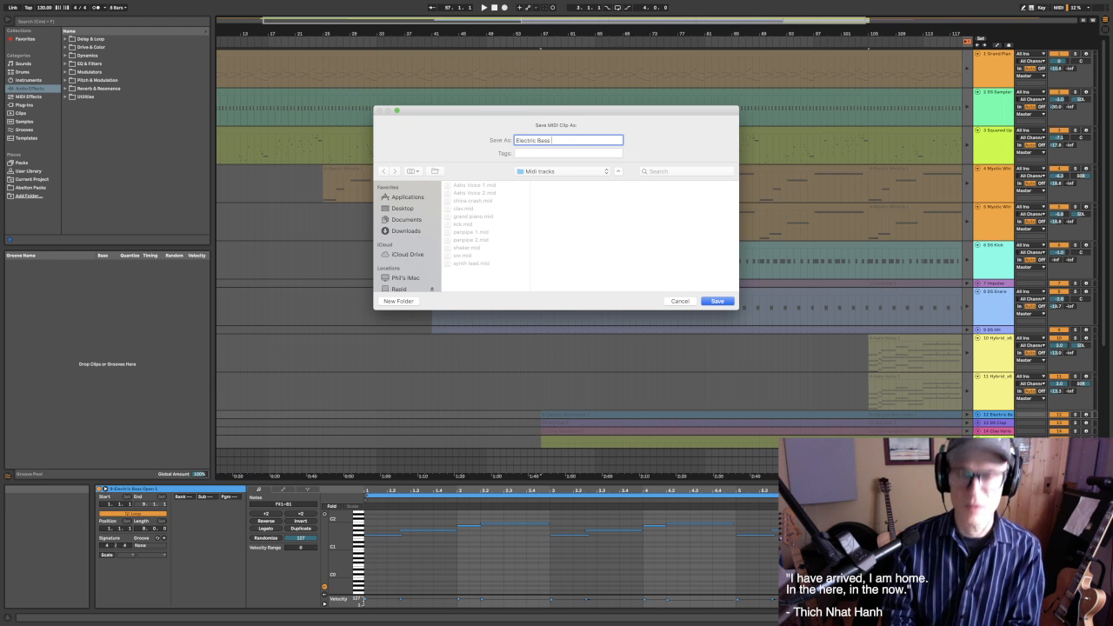
pyautogui.press('Return')
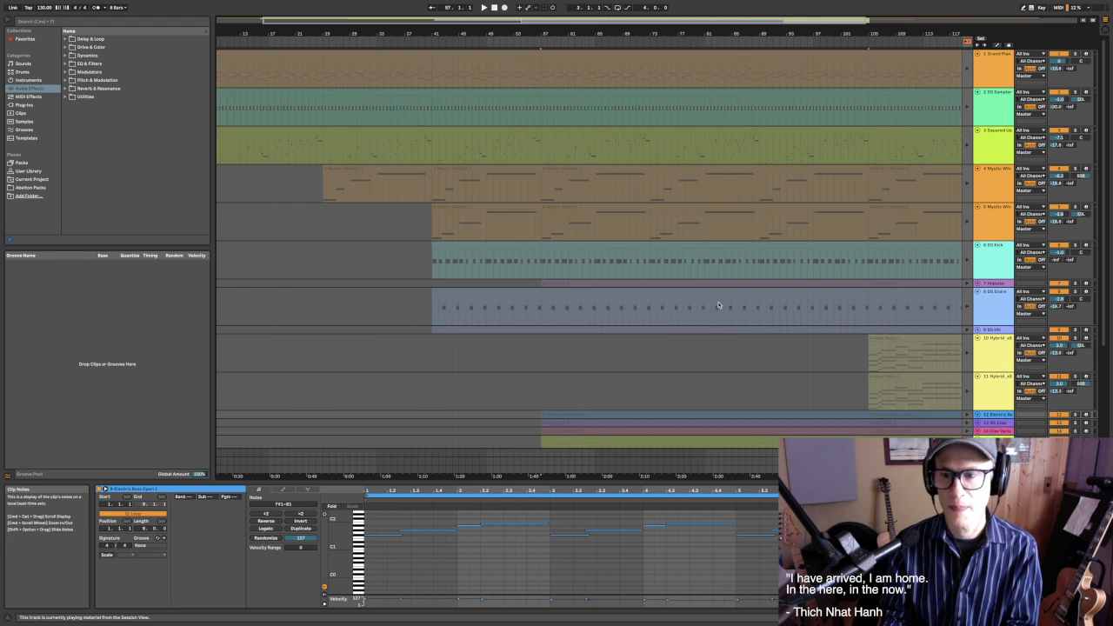
# Export the DS Clap MIDI clip on track 13 to the Midi tracks folder as "claps"
pyautogui.rightClick(855, 426)
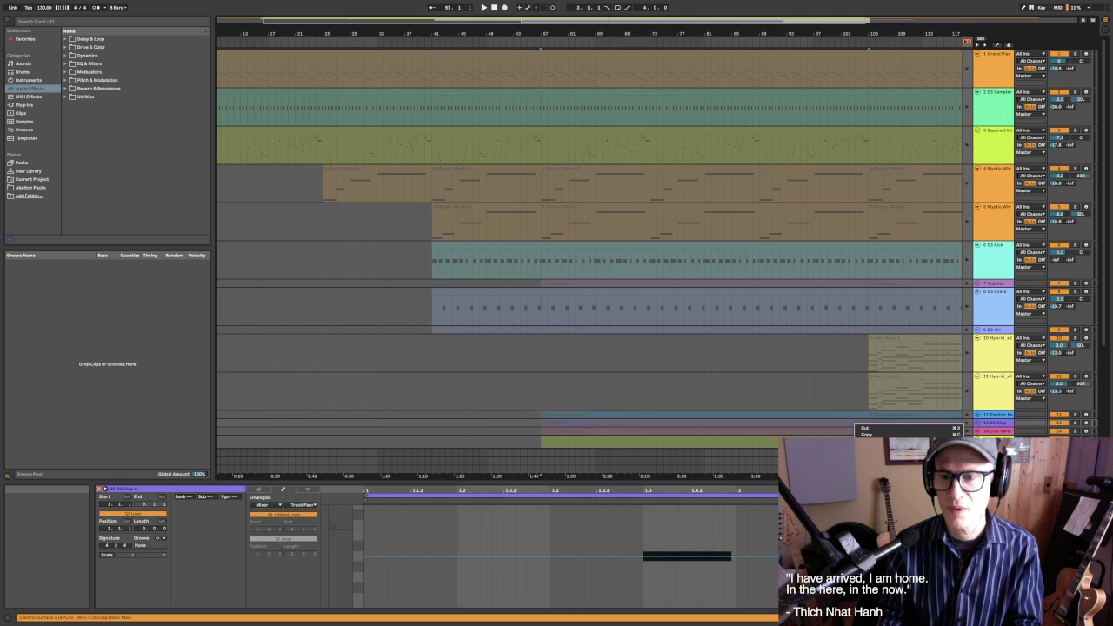
pyautogui.click(887, 534)
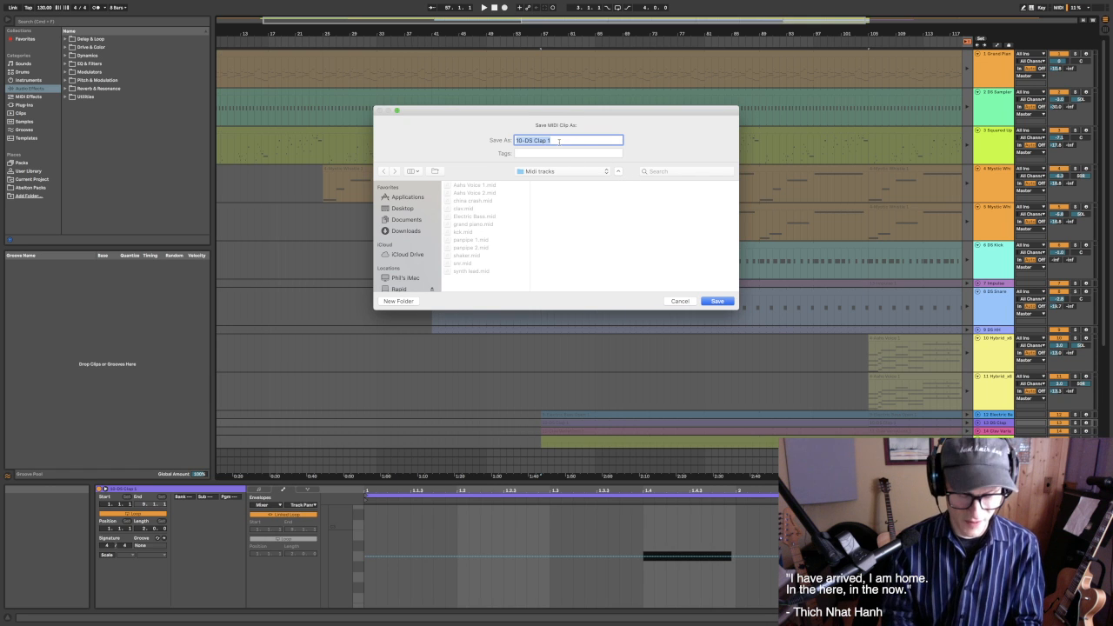
pyautogui.write('claps')
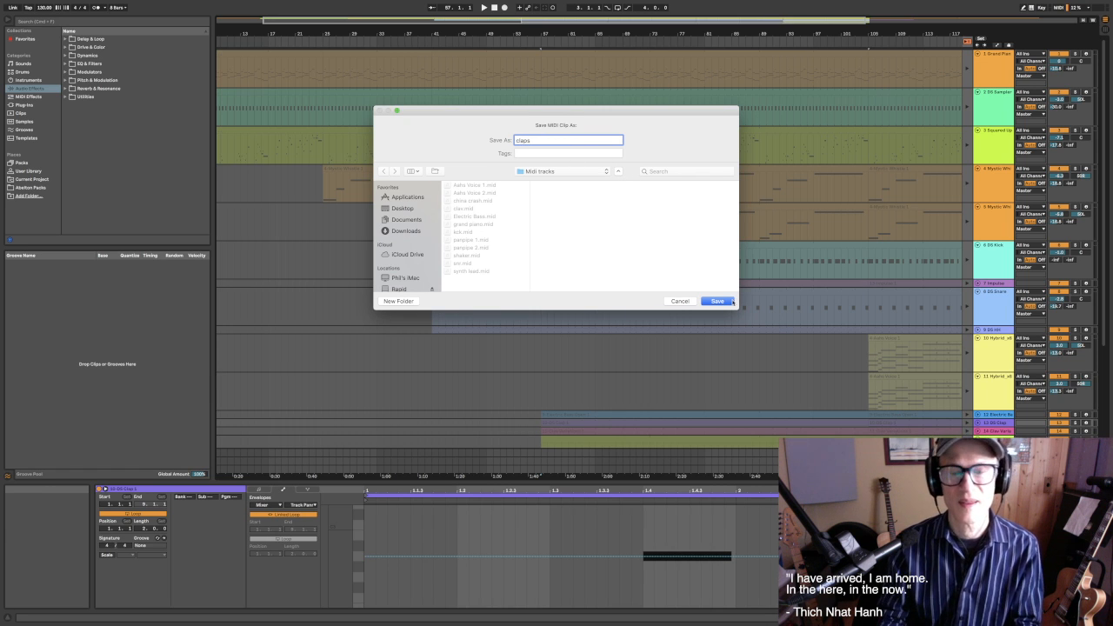
pyautogui.click(717, 300)
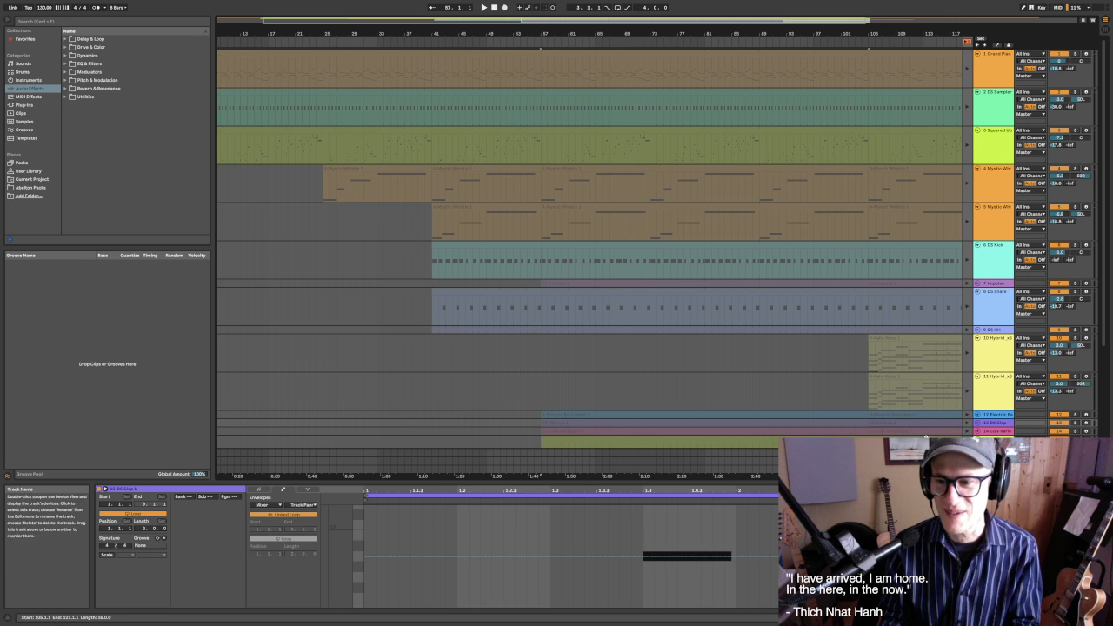
# Export the Clav Variations clip on track 14 to the Midi tracks folder as "clav", replacing the existing clav.mid
pyautogui.click(914, 431)
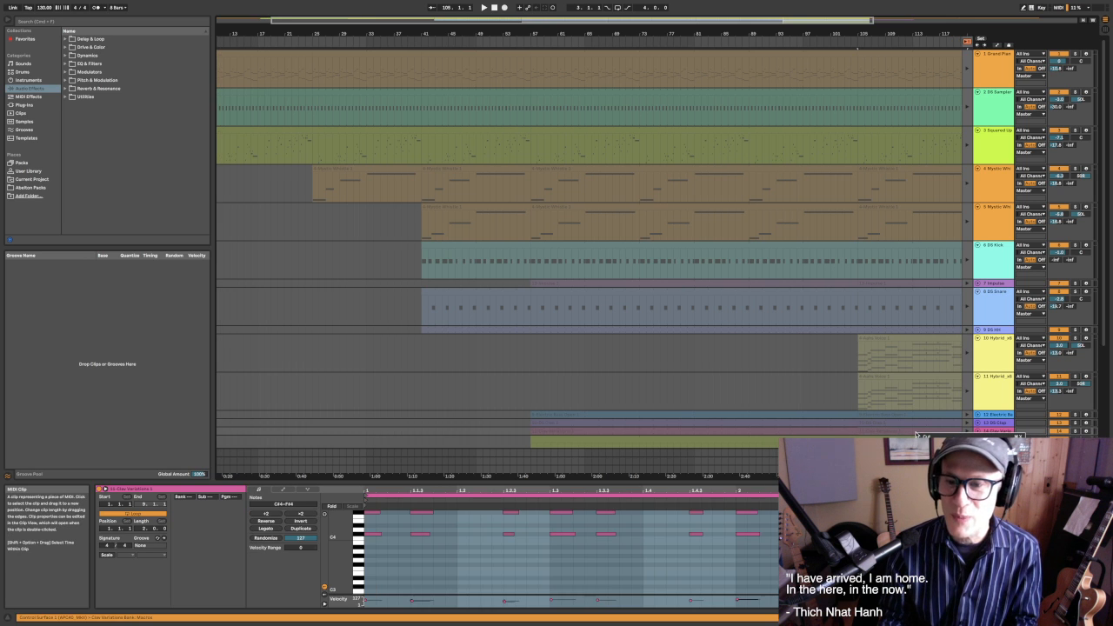
pyautogui.click(952, 543)
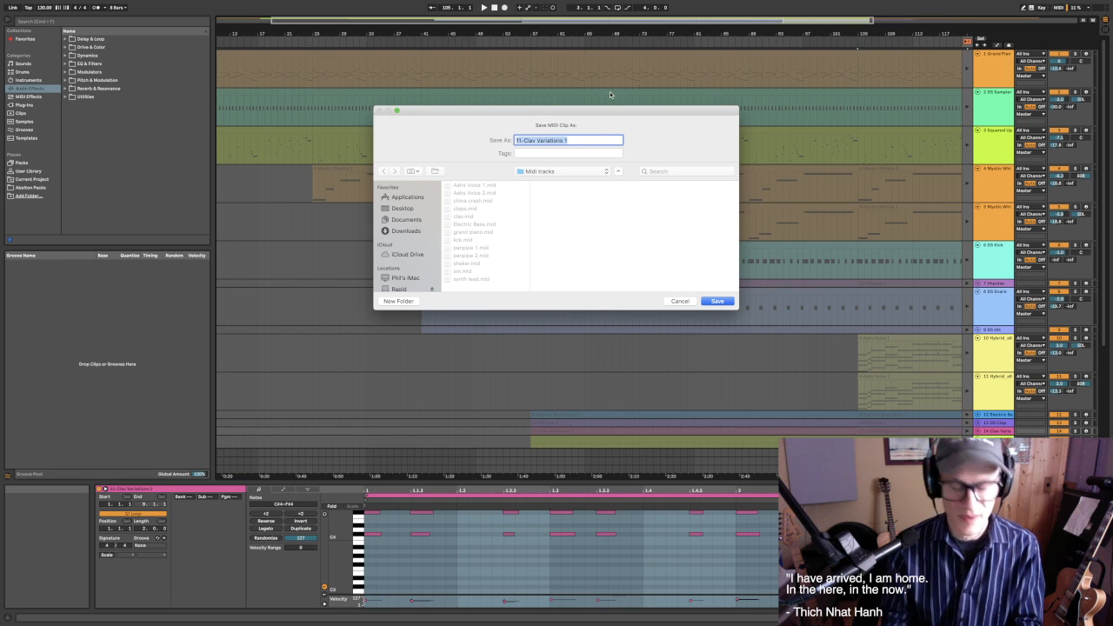
pyautogui.write('clav')
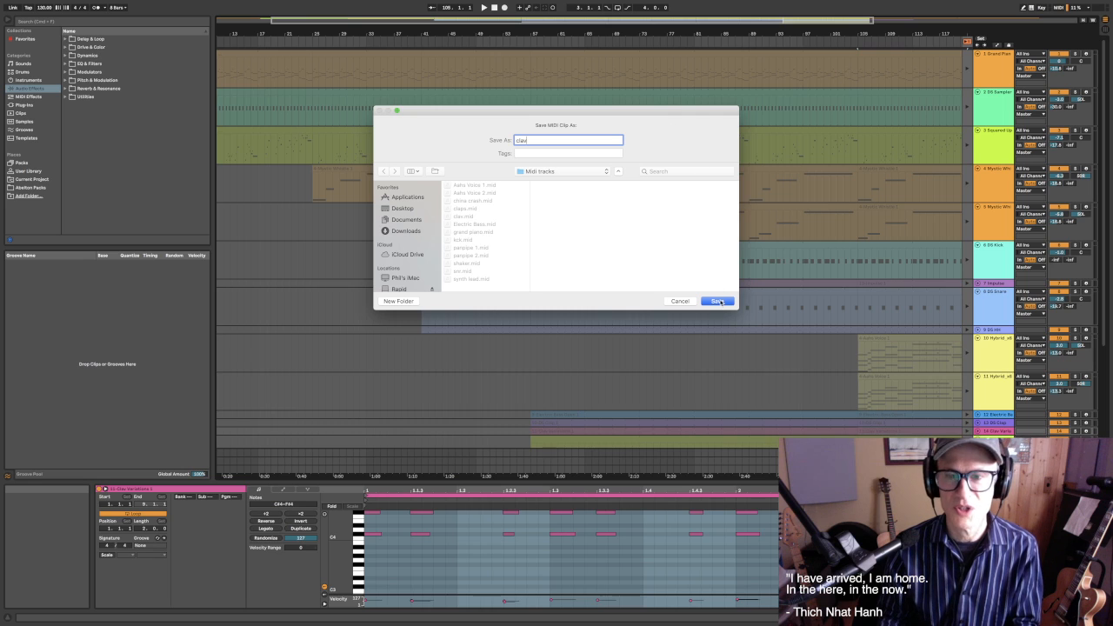
pyautogui.click(721, 301)
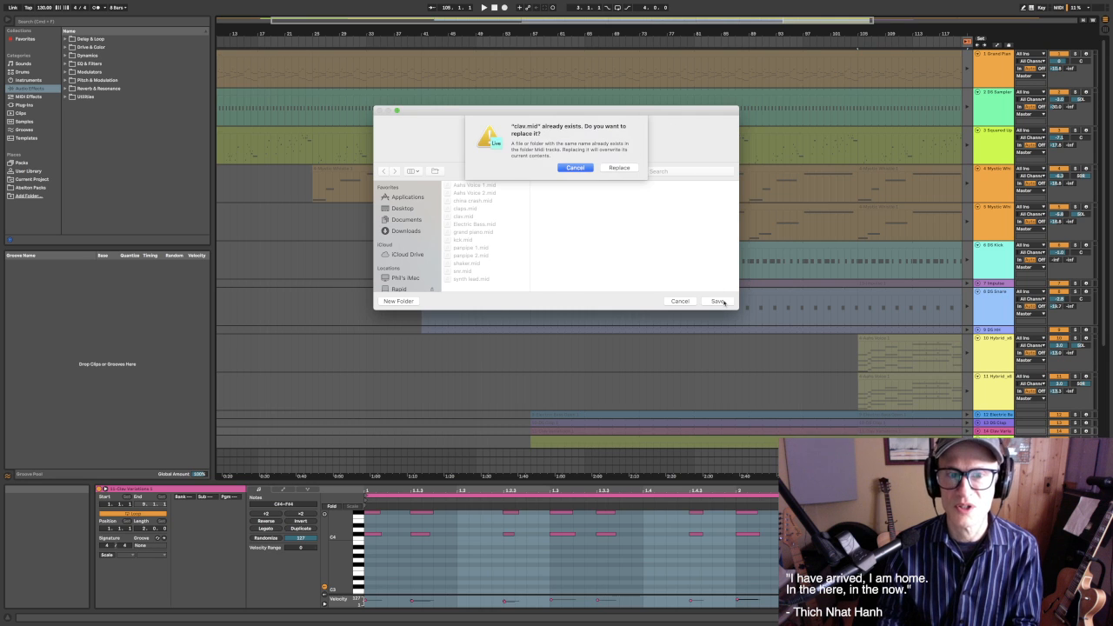
pyautogui.click(619, 167)
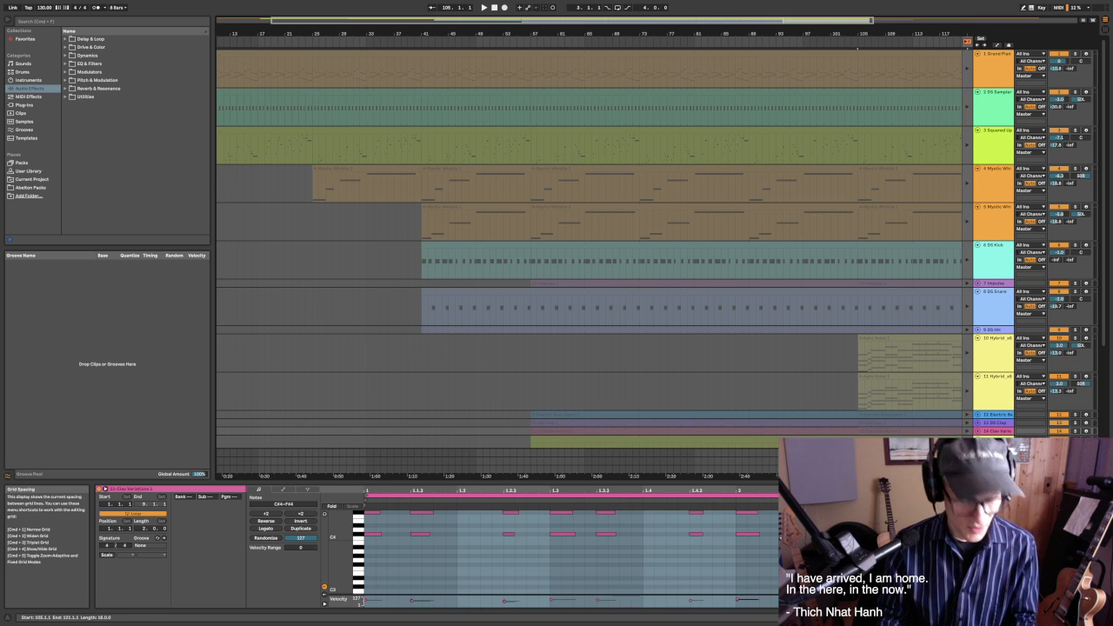
# Export the Basic Bells MIDI clip on track 15 to the Midi tracks folder as "bells"
pyautogui.press('Down')
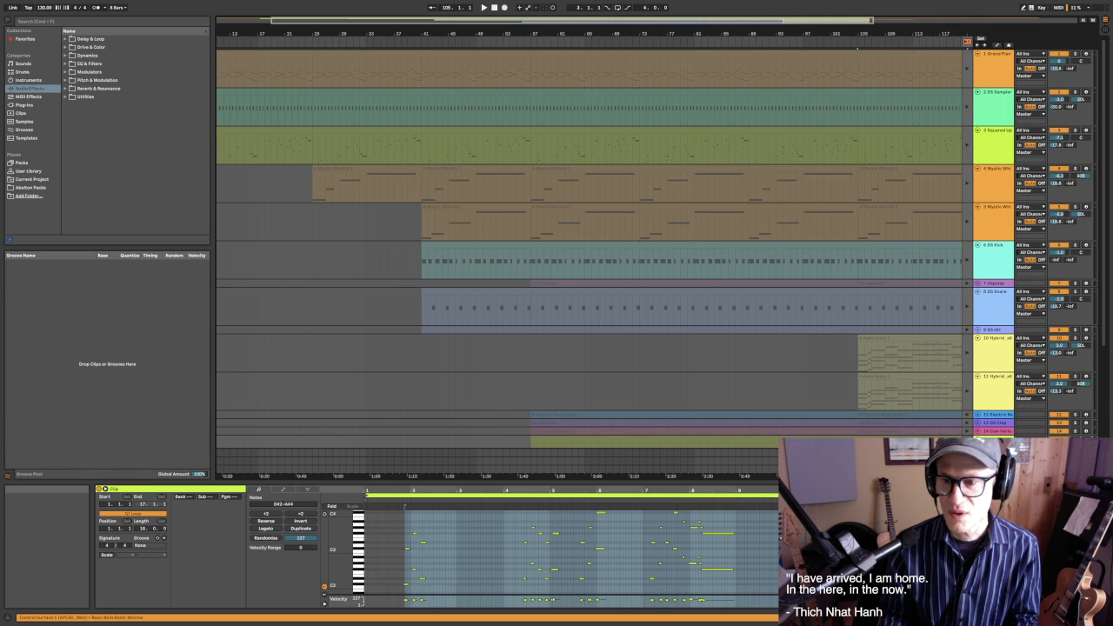
pyautogui.press('super+shift+e')
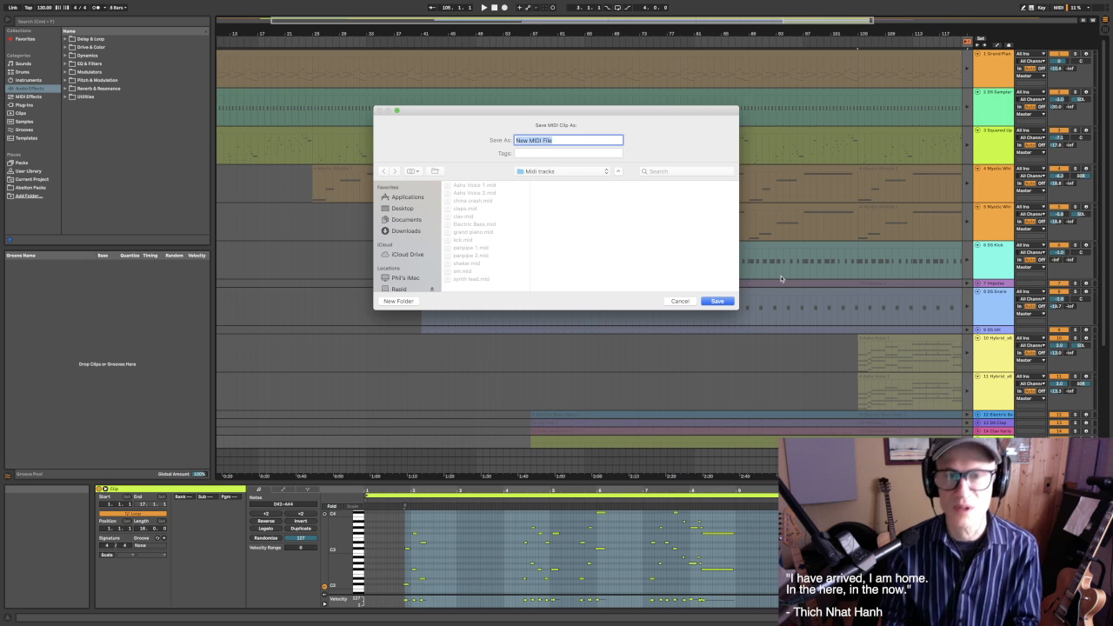
pyautogui.write('bells')
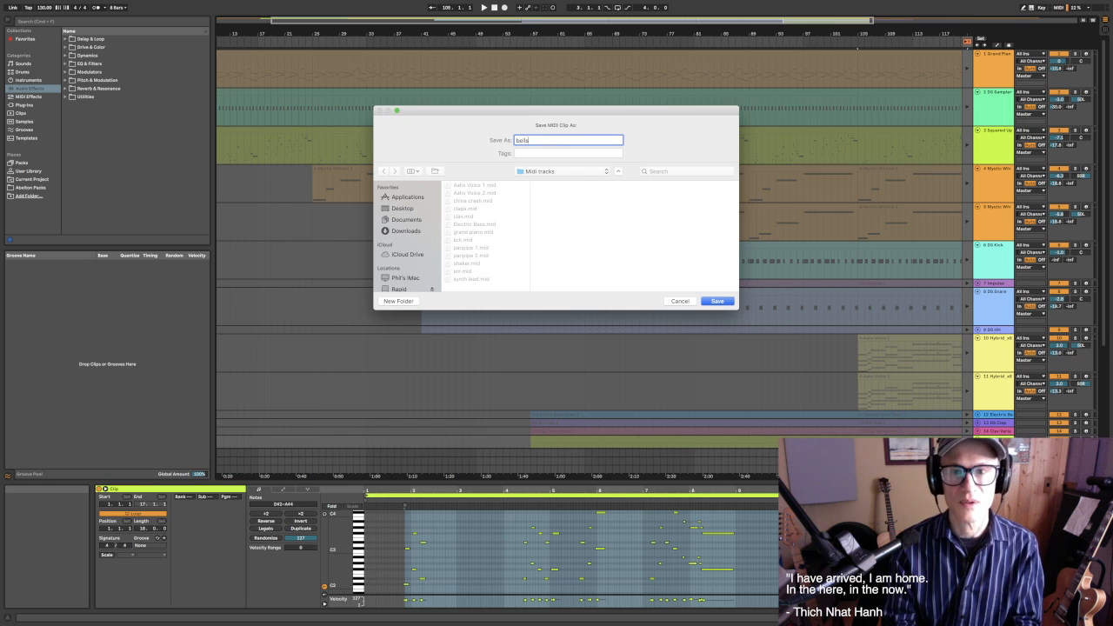
pyautogui.press('Return')
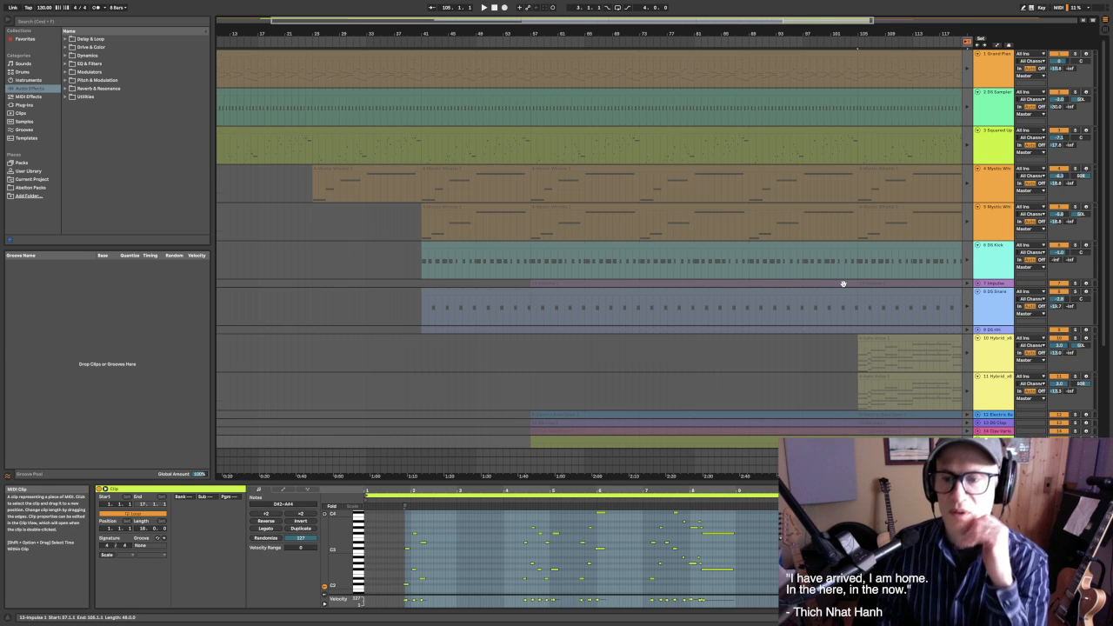
# Export the Magnus MIDI clip on track 16 to the Midi tracks folder as "synth lead 2 end"
pyautogui.scroll(-3, 842, 287)
pyautogui.scroll(-1, 842, 287)
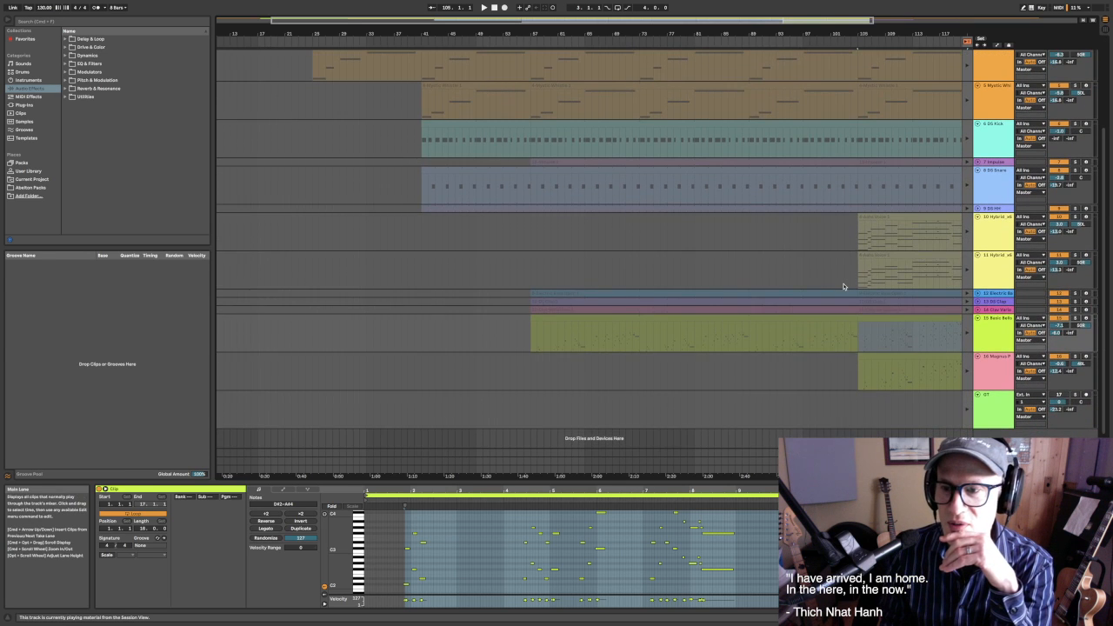
pyautogui.hscroll(3, 842, 287)
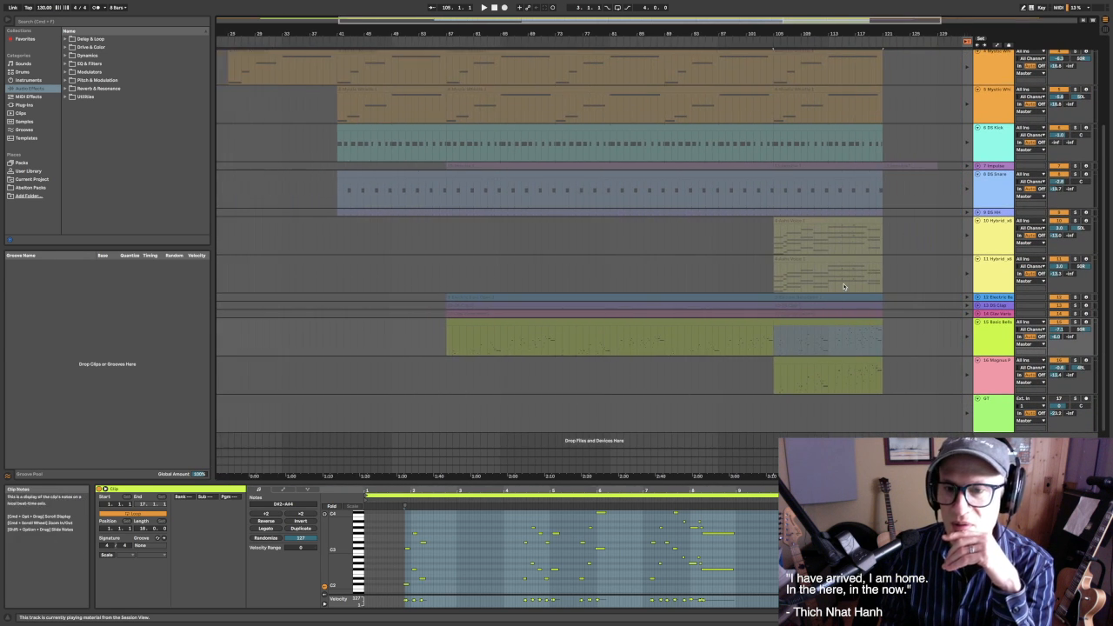
pyautogui.hscroll(-1, 843, 287)
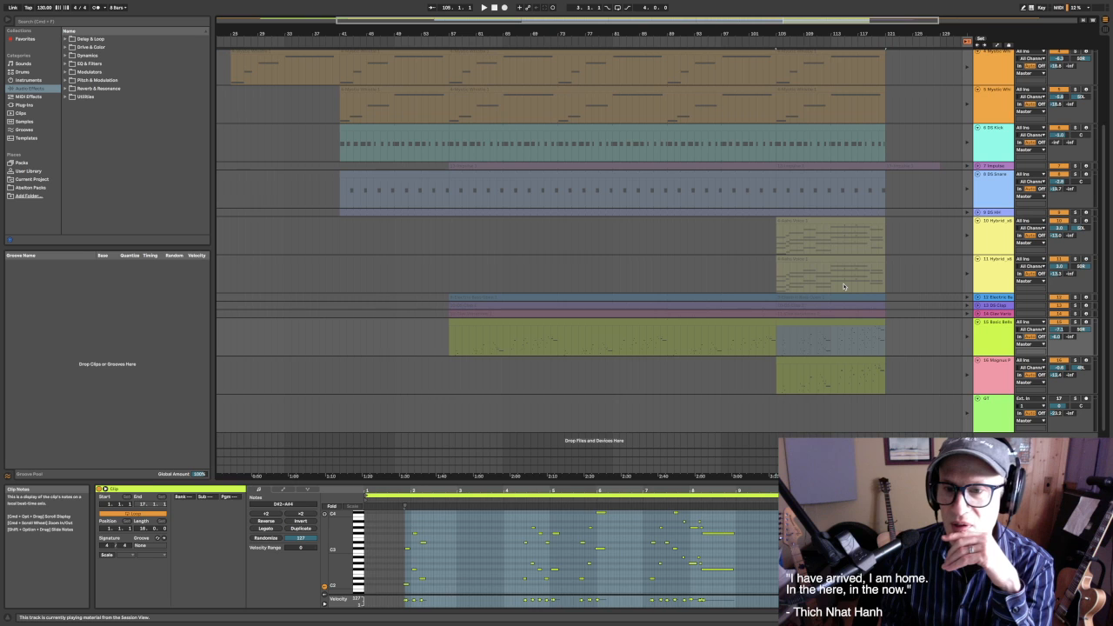
pyautogui.rightClick(838, 380)
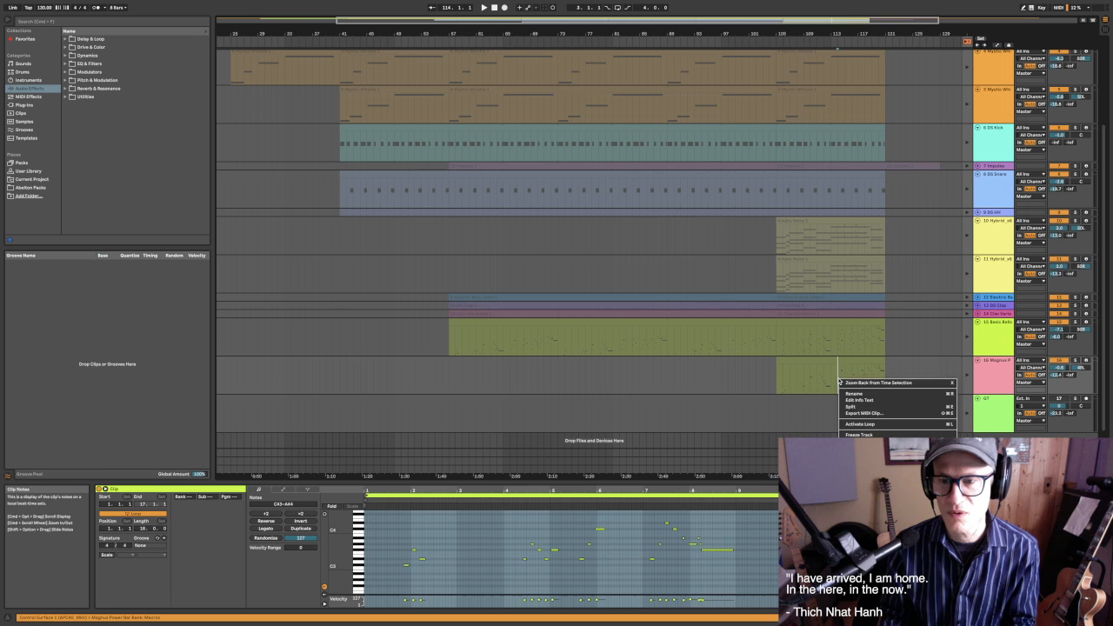
pyautogui.click(879, 414)
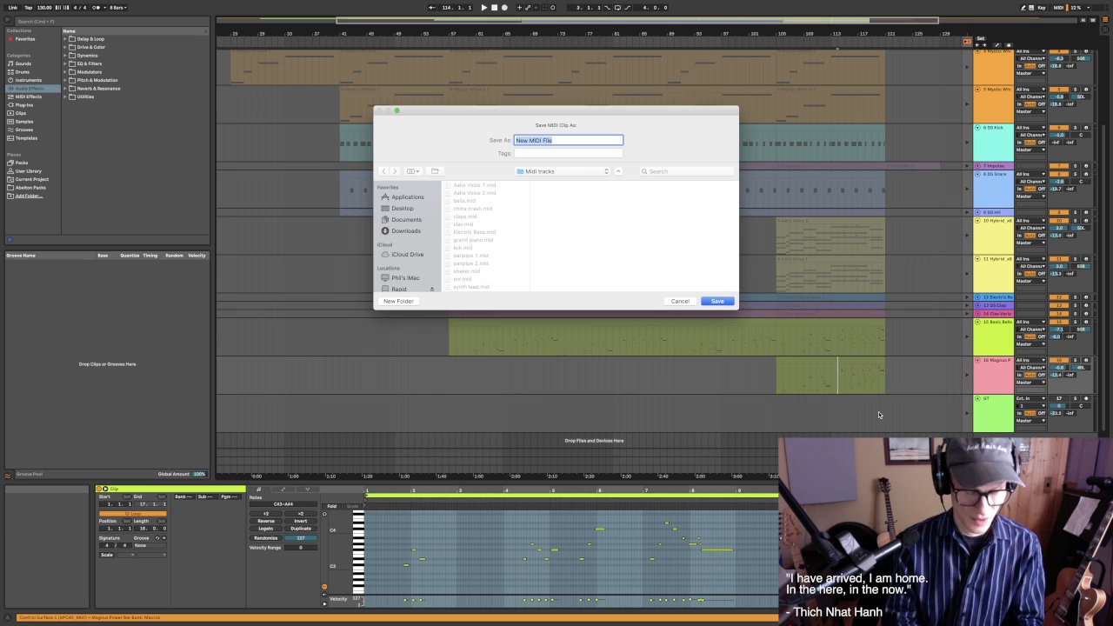
pyautogui.write('synth')
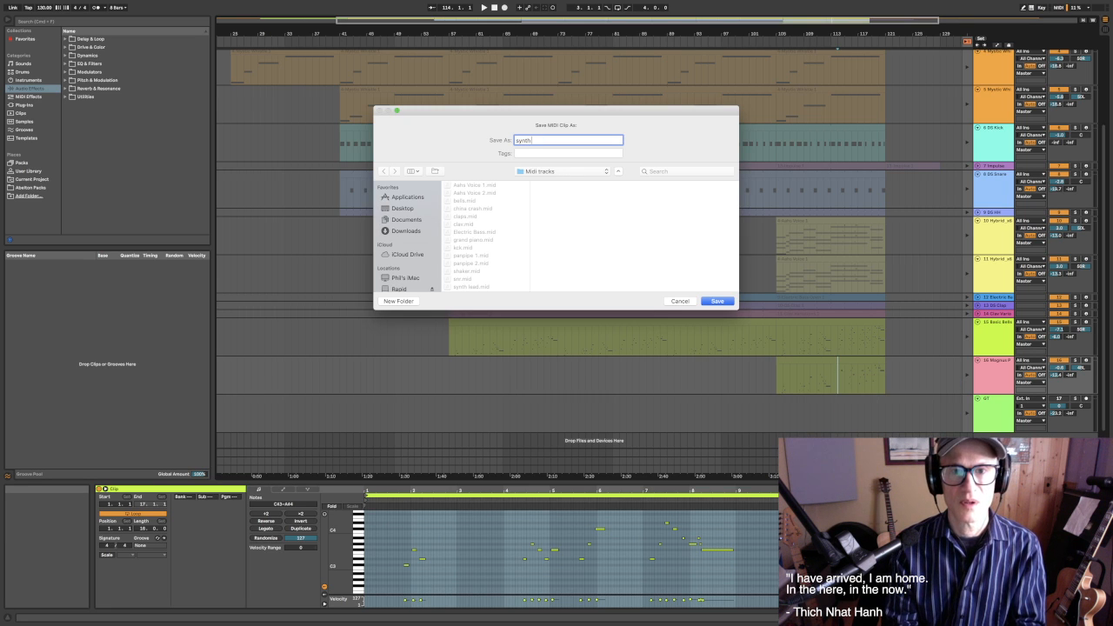
pyautogui.write(' lead 2 end')
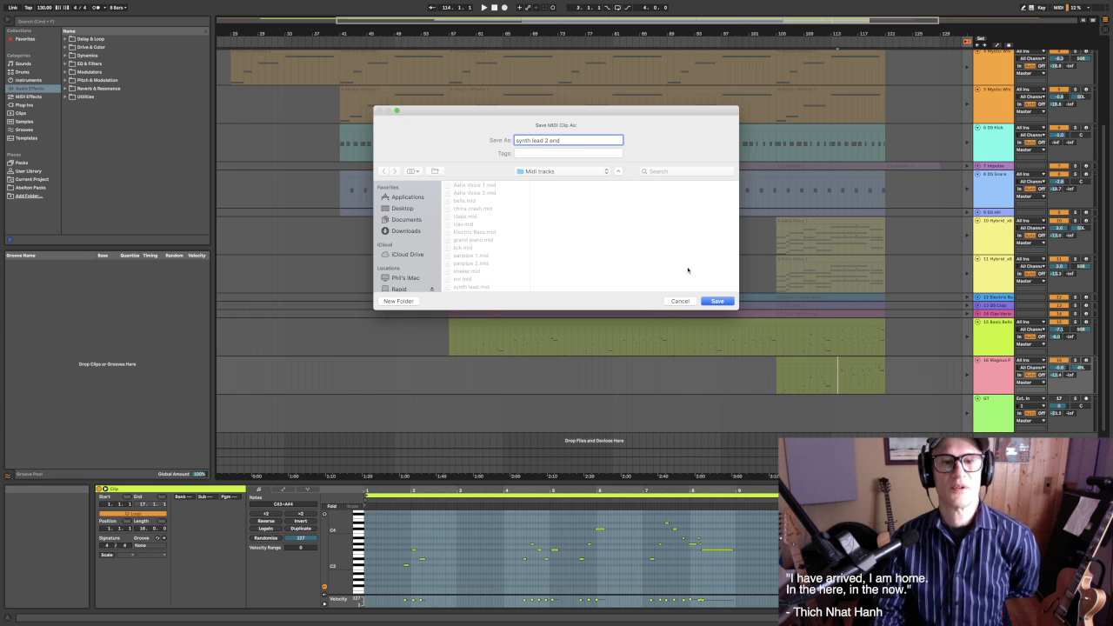
pyautogui.click(723, 303)
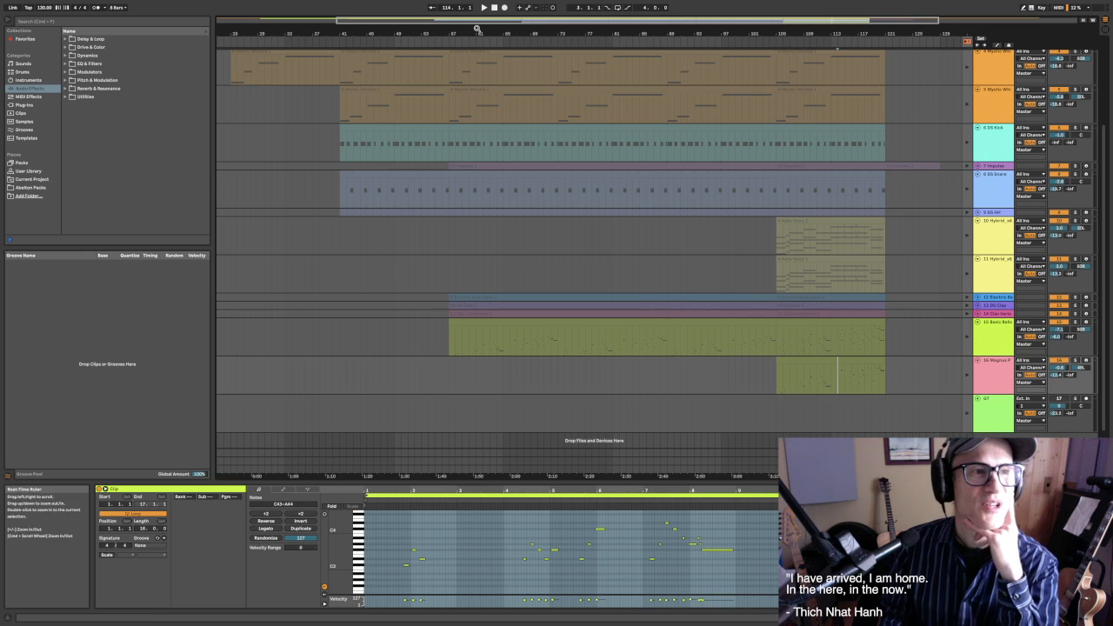
# Save the Journey Live Set under its existing name
pyautogui.moveTo(172, 4)
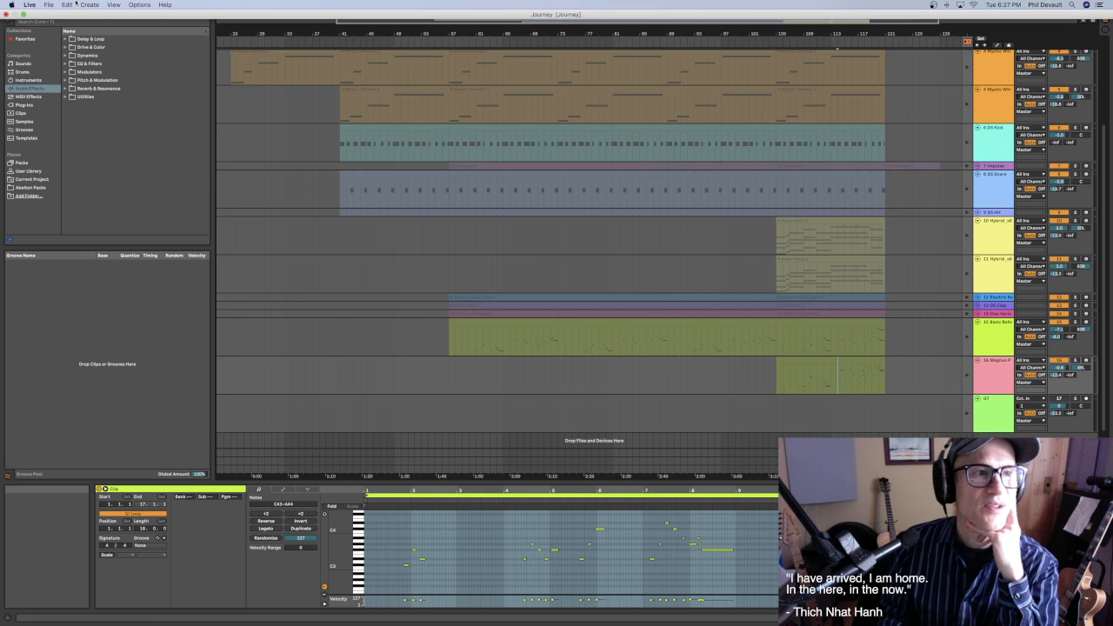
pyautogui.click(30, 4)
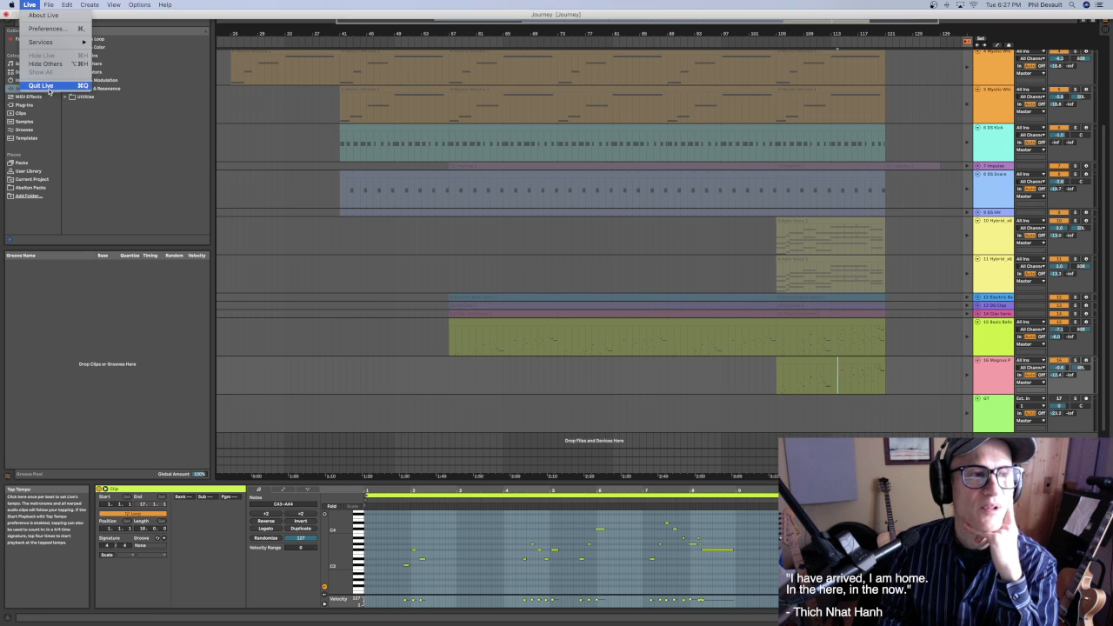
pyautogui.moveTo(49, 4)
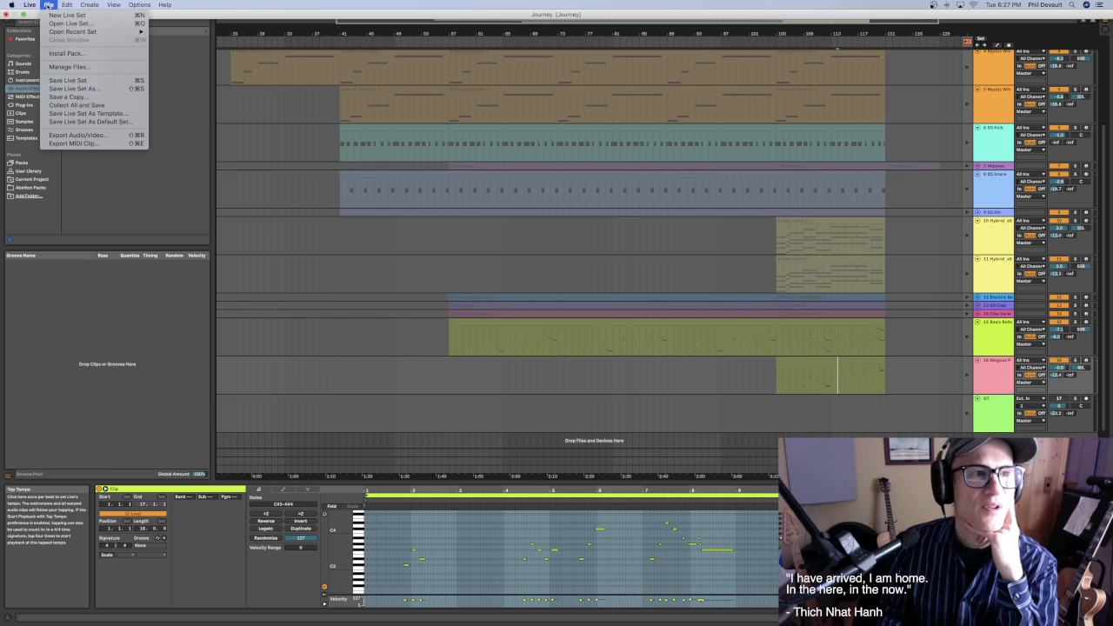
pyautogui.click(68, 80)
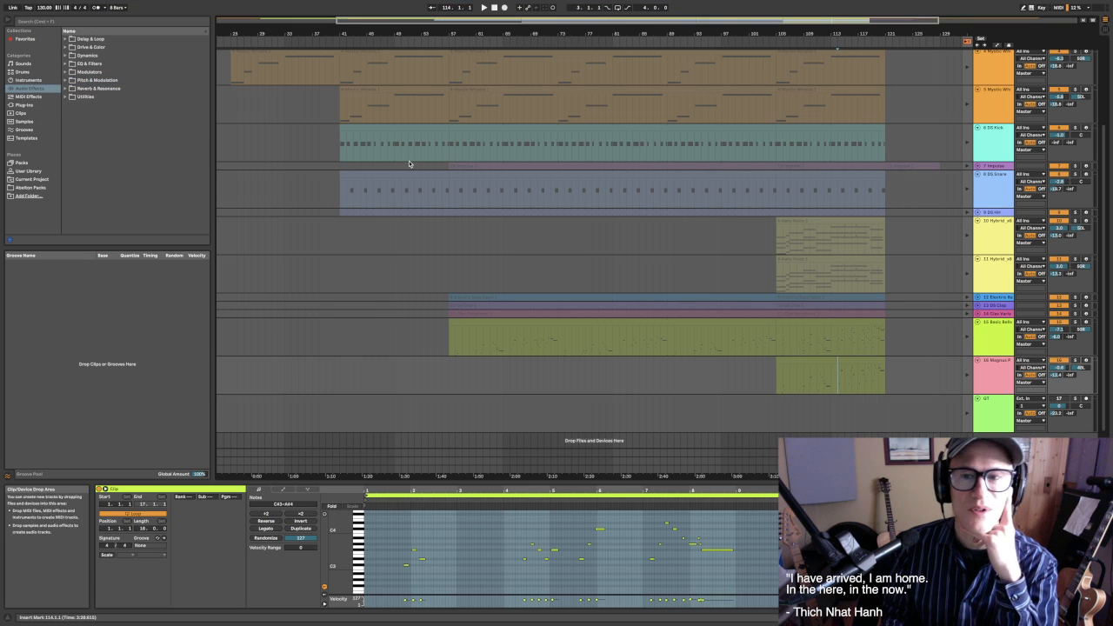
# Leave Ableton Live, minimize the Safari window and switch to Logic Pro X
pyautogui.click(29, 4)
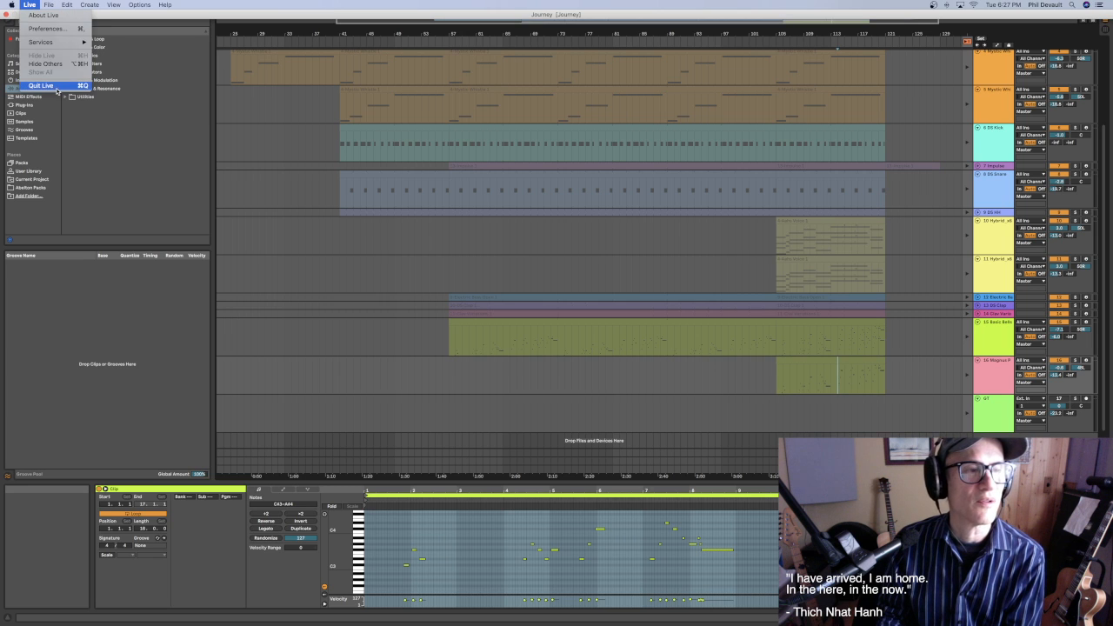
pyautogui.press('Escape')
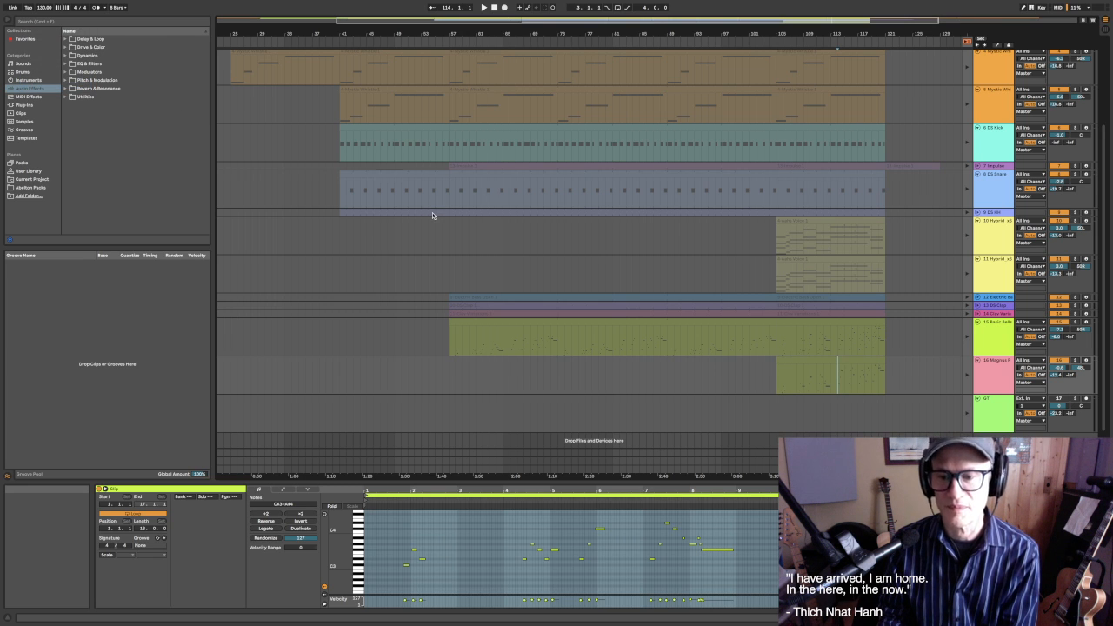
pyautogui.press('super+Tab')
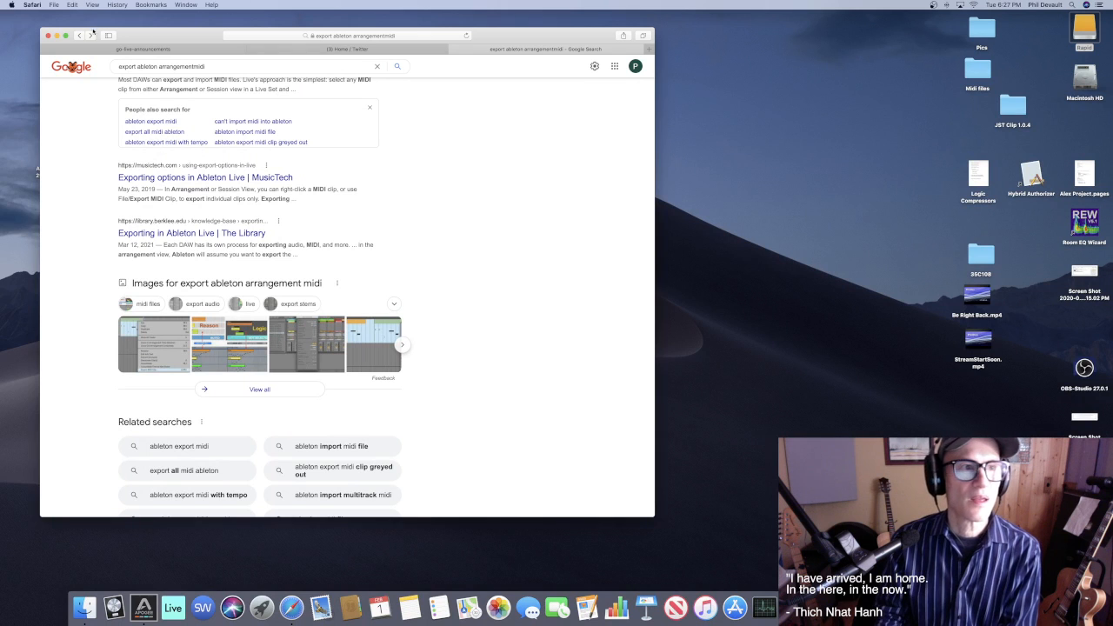
pyautogui.click(57, 36)
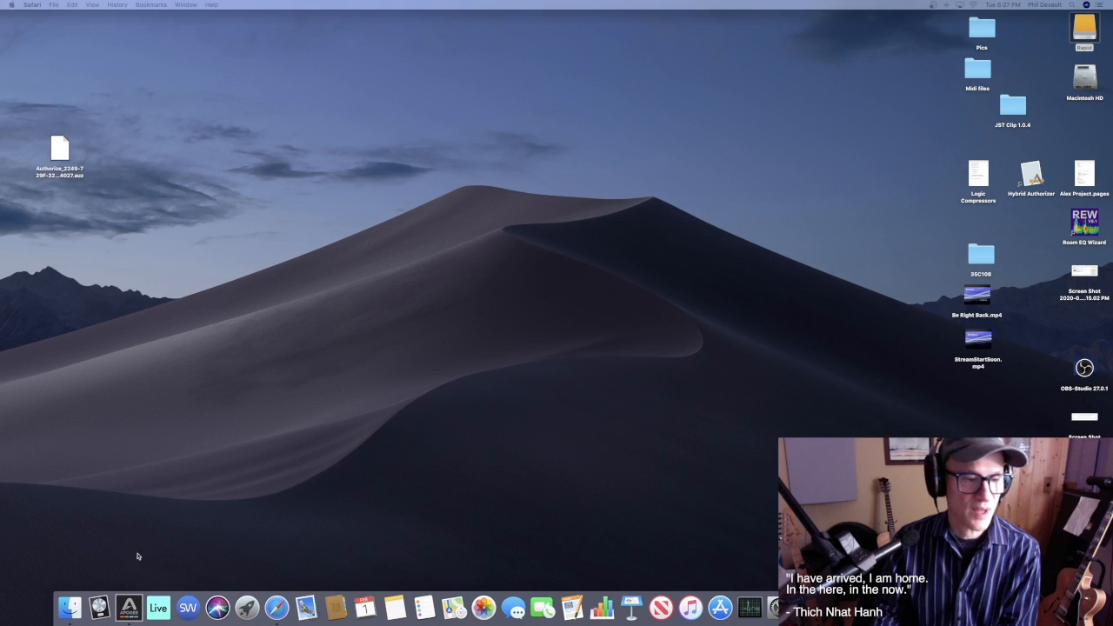
pyautogui.click(99, 607)
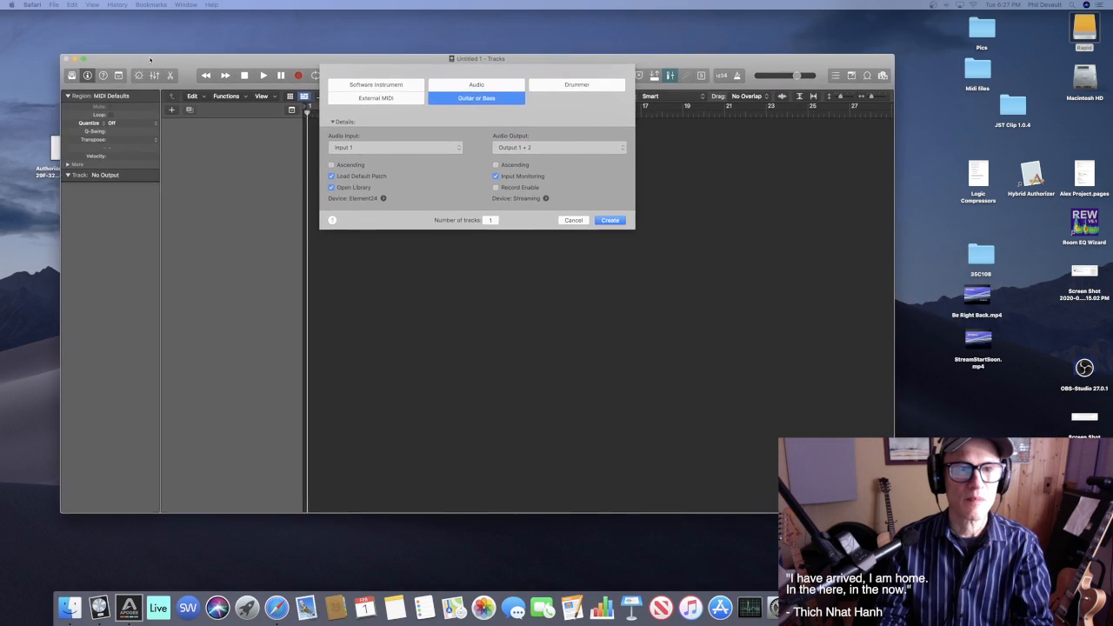
# Enlarge the new project's window to fill the screen and create one audio track using Input 1 and Output 1 + 2
pyautogui.moveTo(149, 59); pyautogui.dragTo(129, 44)
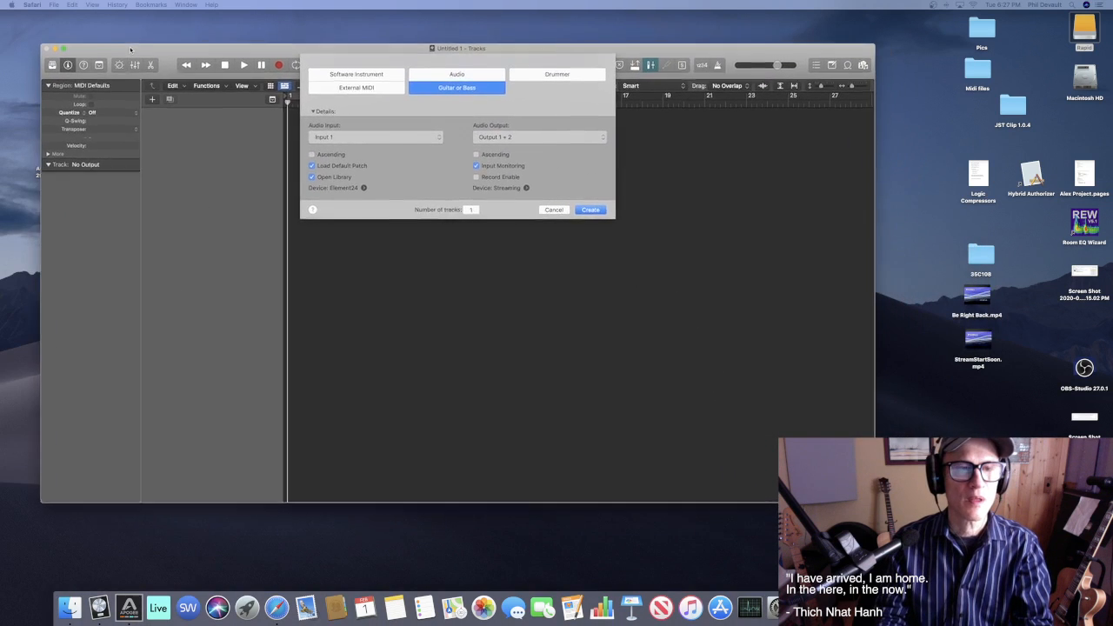
pyautogui.doubleClick(129, 45)
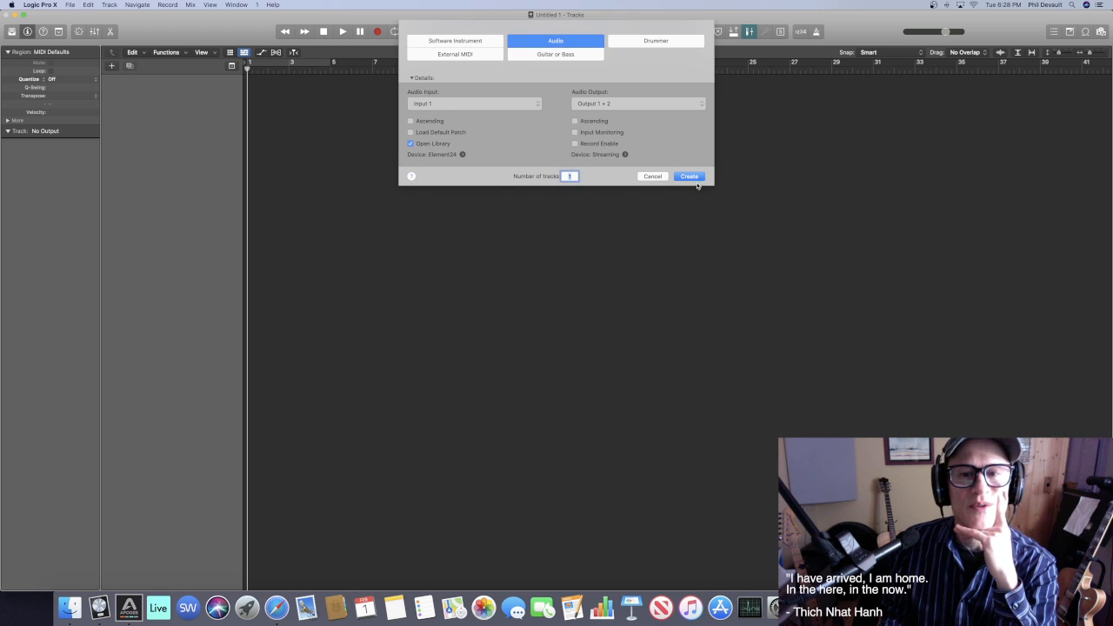
pyautogui.click(689, 176)
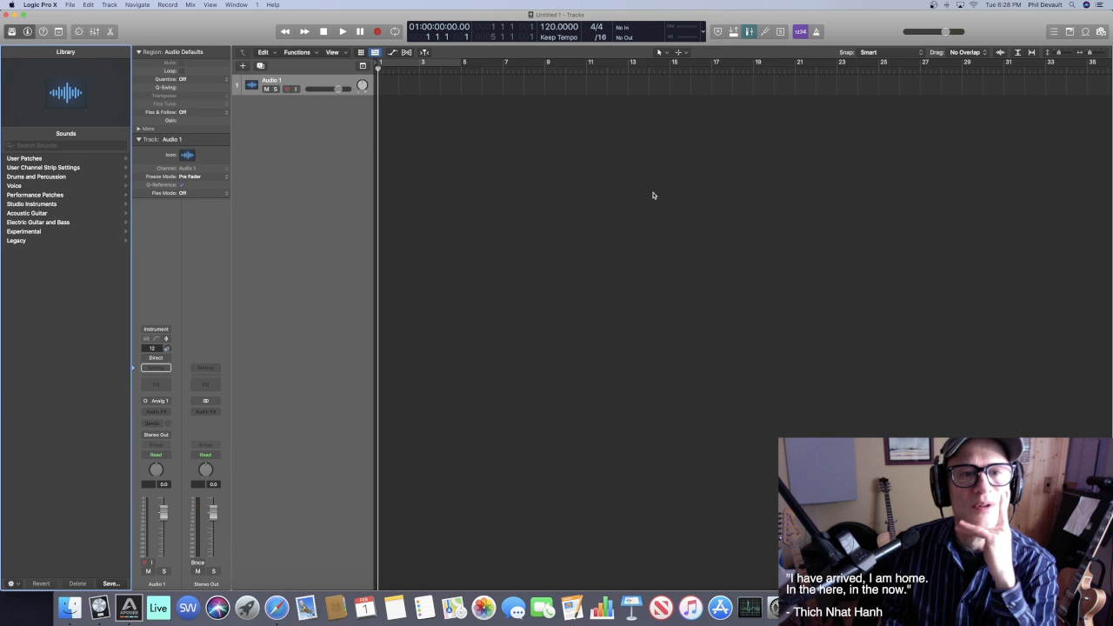
pyautogui.click(269, 148)
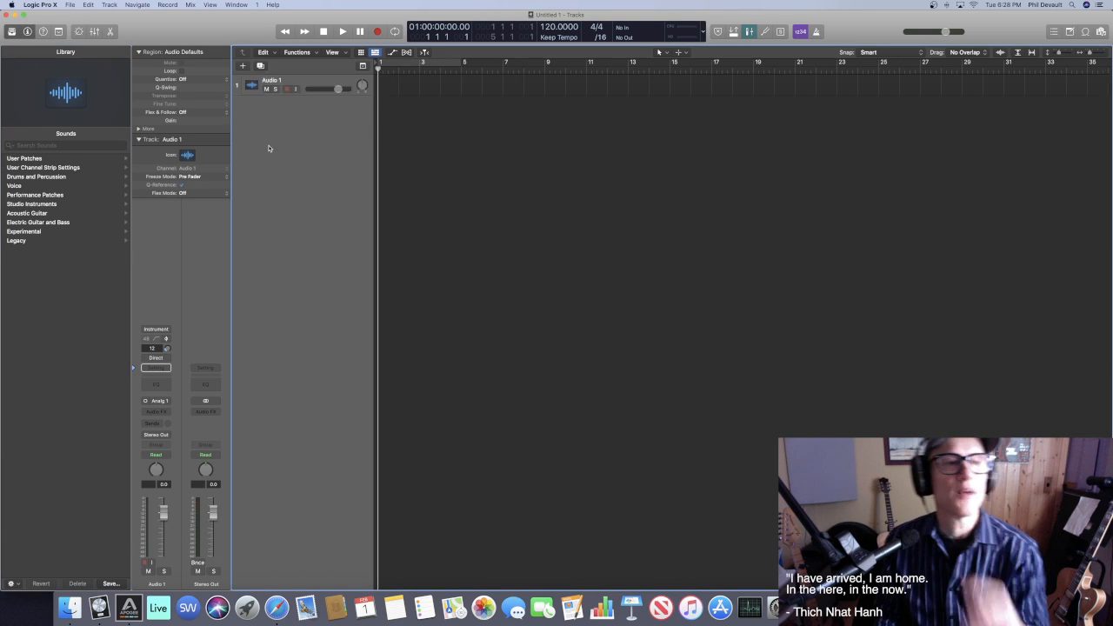
# Start a MIDI file import and select Aahs Voice 1.mid in the Journey folder's Midi tracks subfolder on the Rapid drive
pyautogui.click(70, 5)
pyautogui.moveTo(120, 187)
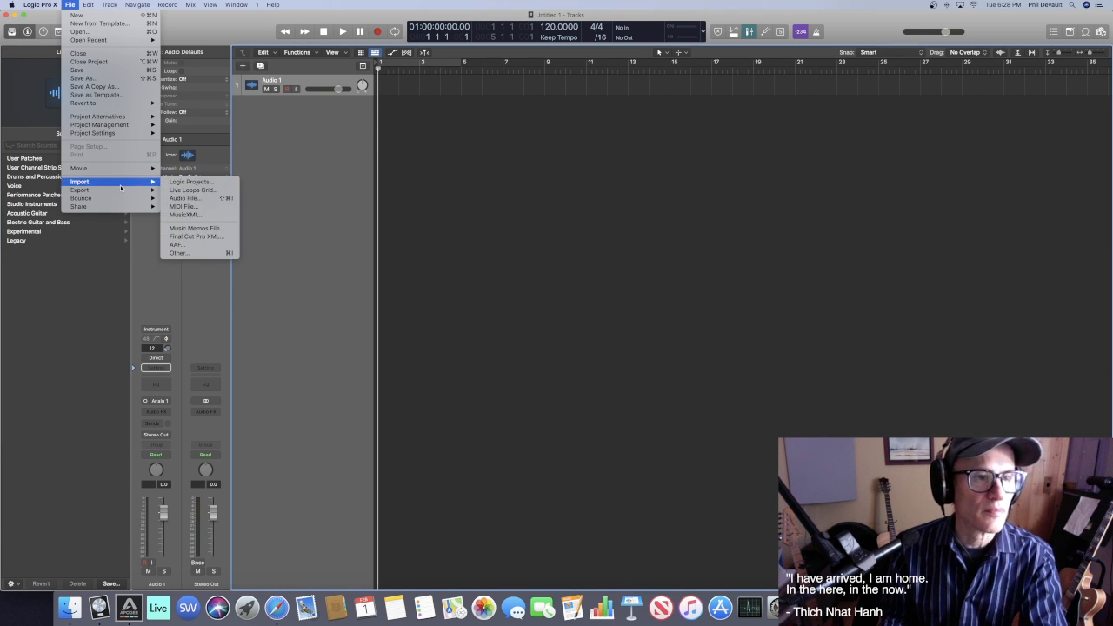
pyautogui.click(219, 206)
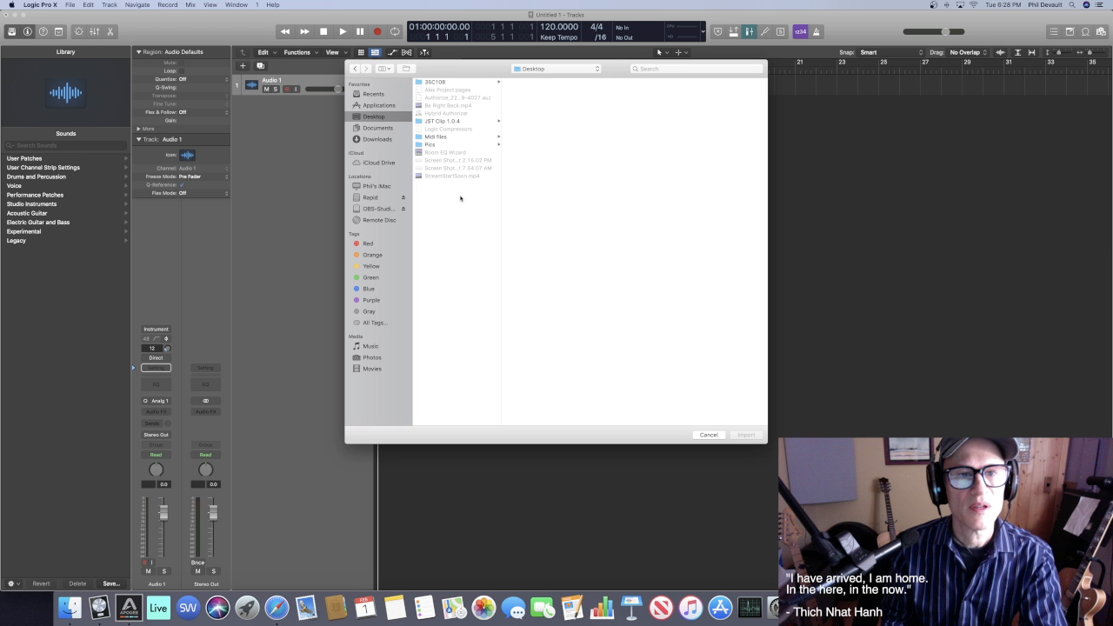
pyautogui.click(370, 197)
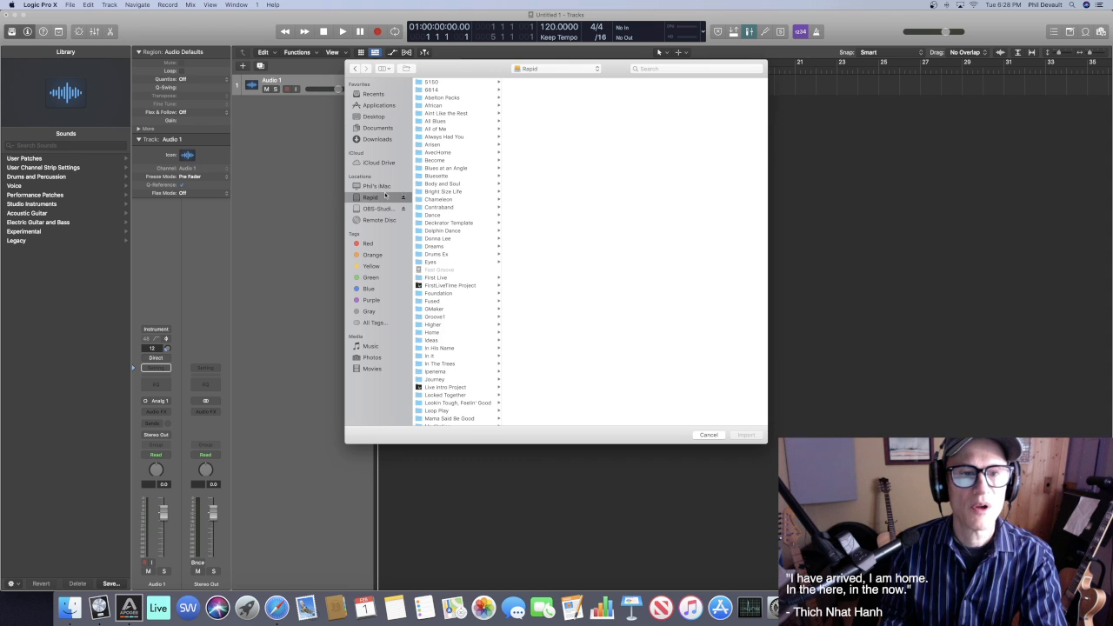
pyautogui.scroll(-5, 458, 217)
pyautogui.click(439, 263)
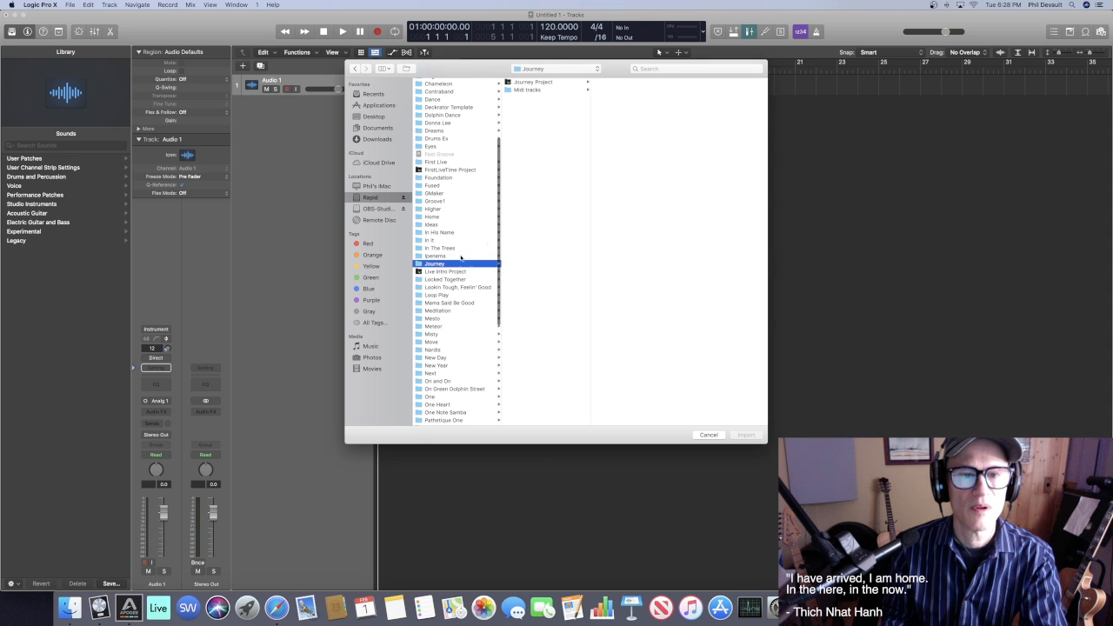
pyautogui.click(533, 90)
pyautogui.click(643, 83)
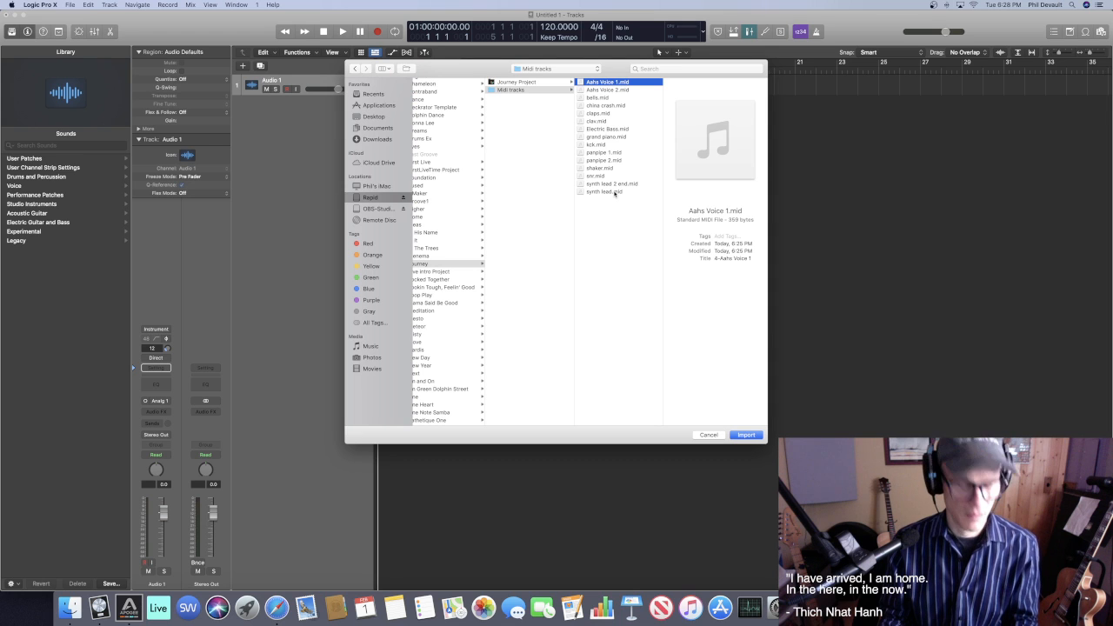
pyautogui.click(615, 90)
pyautogui.click(612, 82)
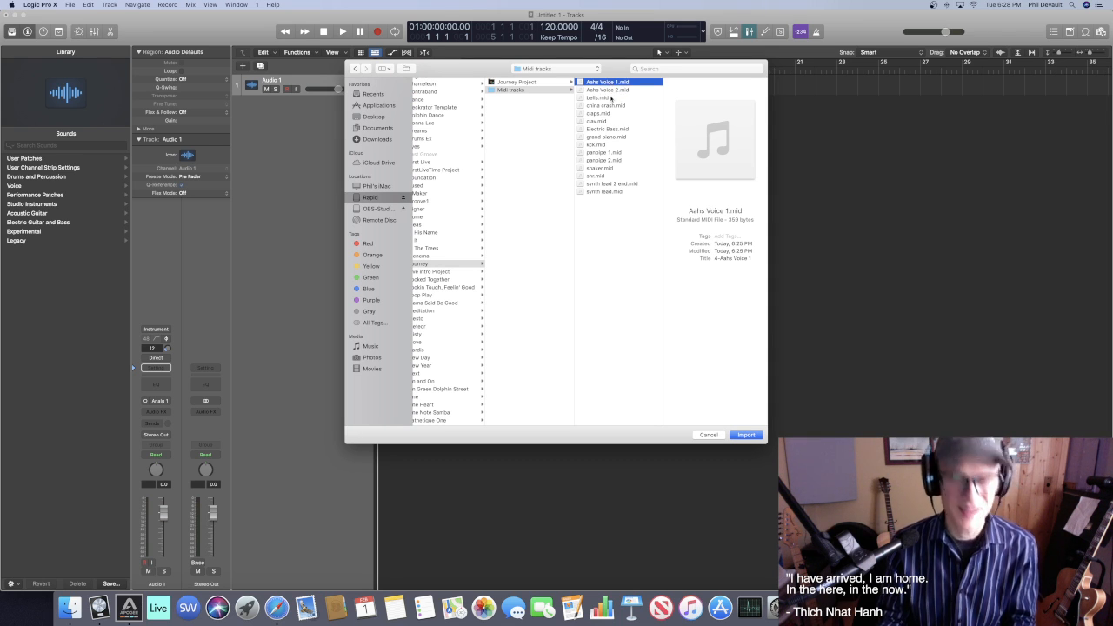
pyautogui.rightClick(612, 93)
pyautogui.rightClick(592, 89)
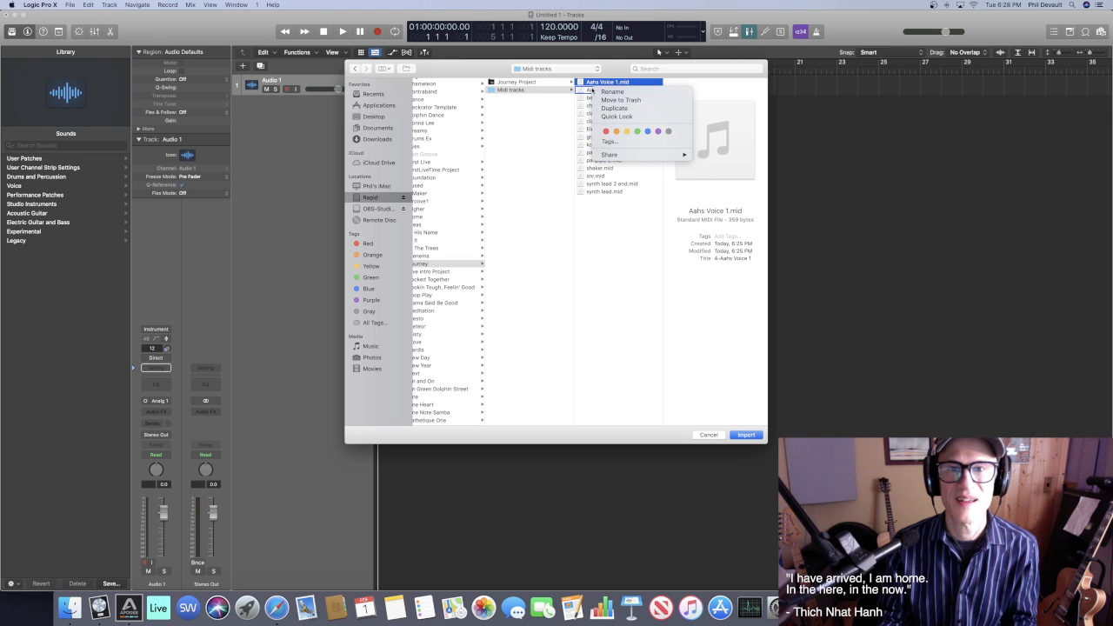
pyautogui.click(623, 221)
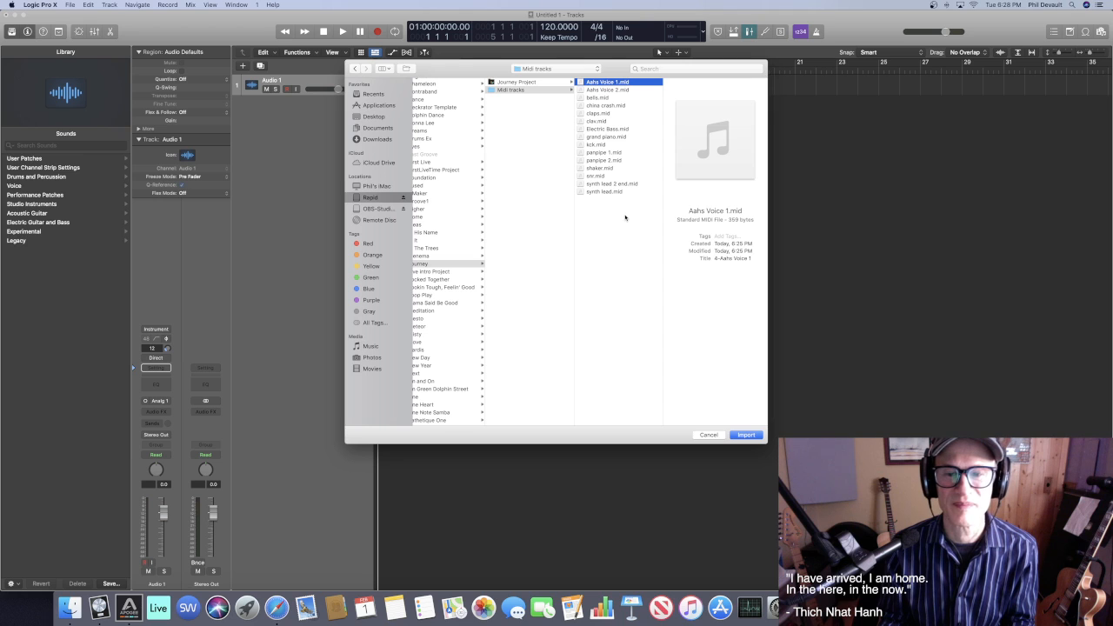
# Import Aahs Voice 1.mid into the project together with its tempo information
pyautogui.click(748, 435)
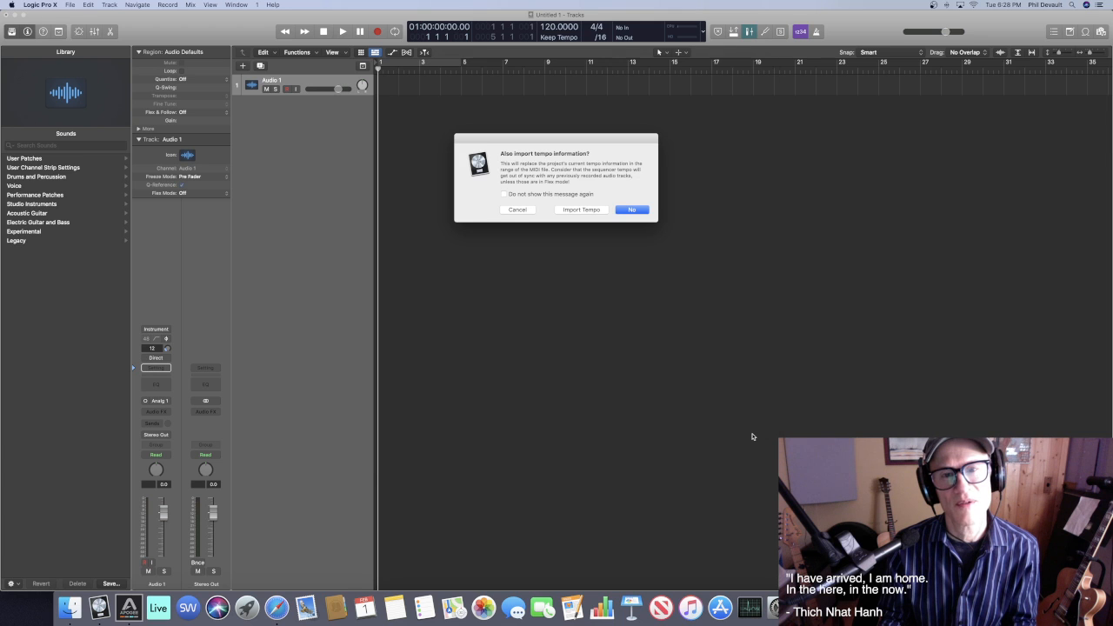
pyautogui.click(580, 210)
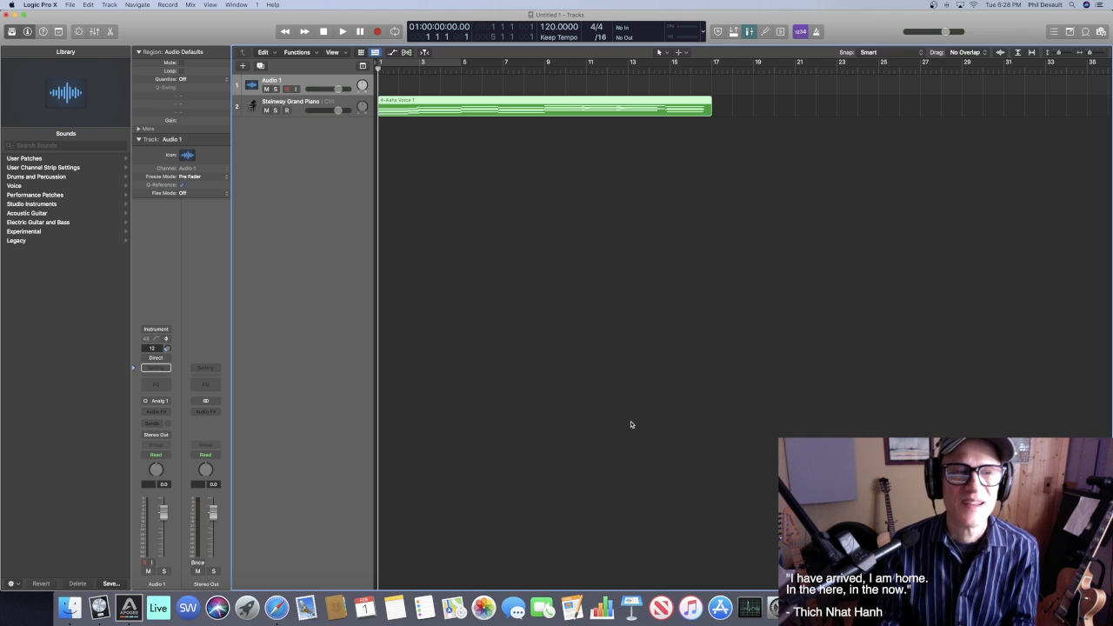
# Import Aahs Voice 2.mid from the Midi tracks folder into the project without its tempo information
pyautogui.click(68, 4)
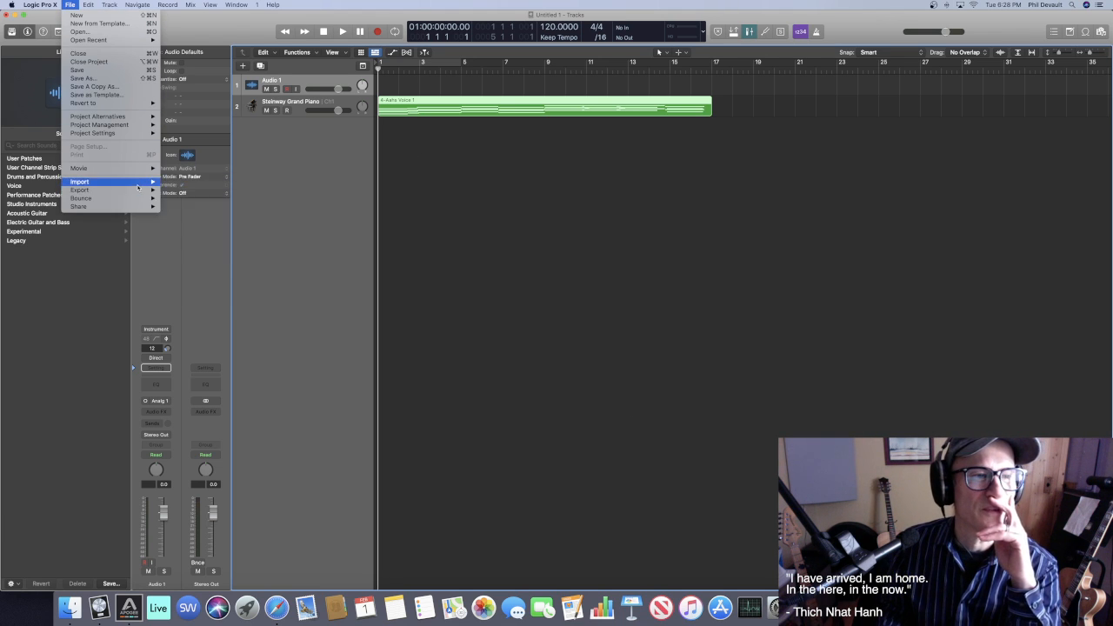
pyautogui.moveTo(137, 187)
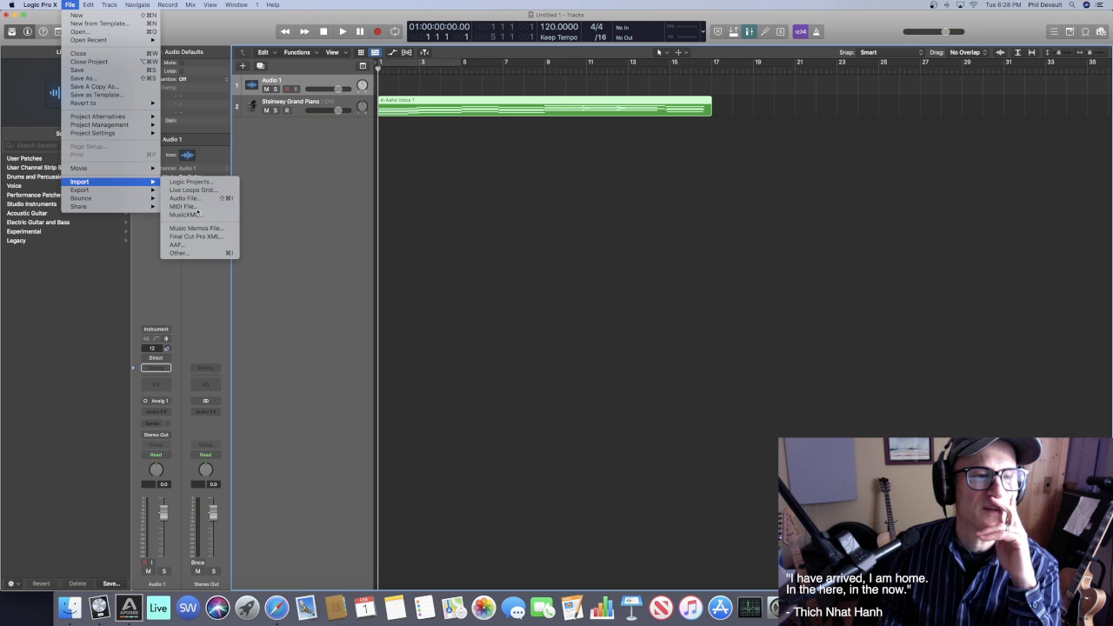
pyautogui.click(183, 206)
pyautogui.click(445, 90)
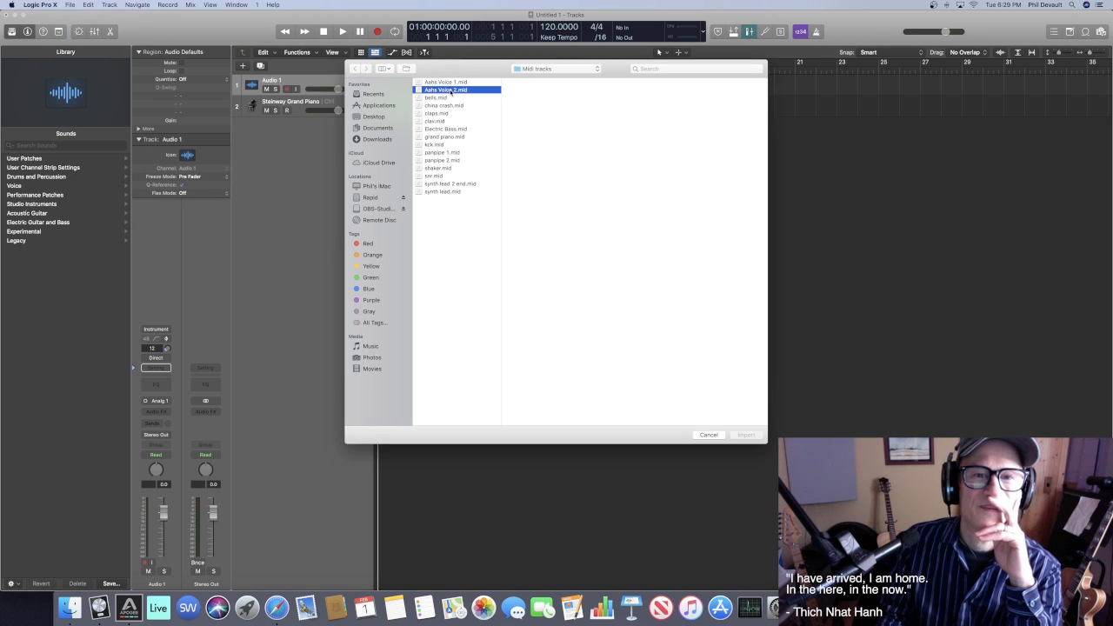
pyautogui.click(745, 435)
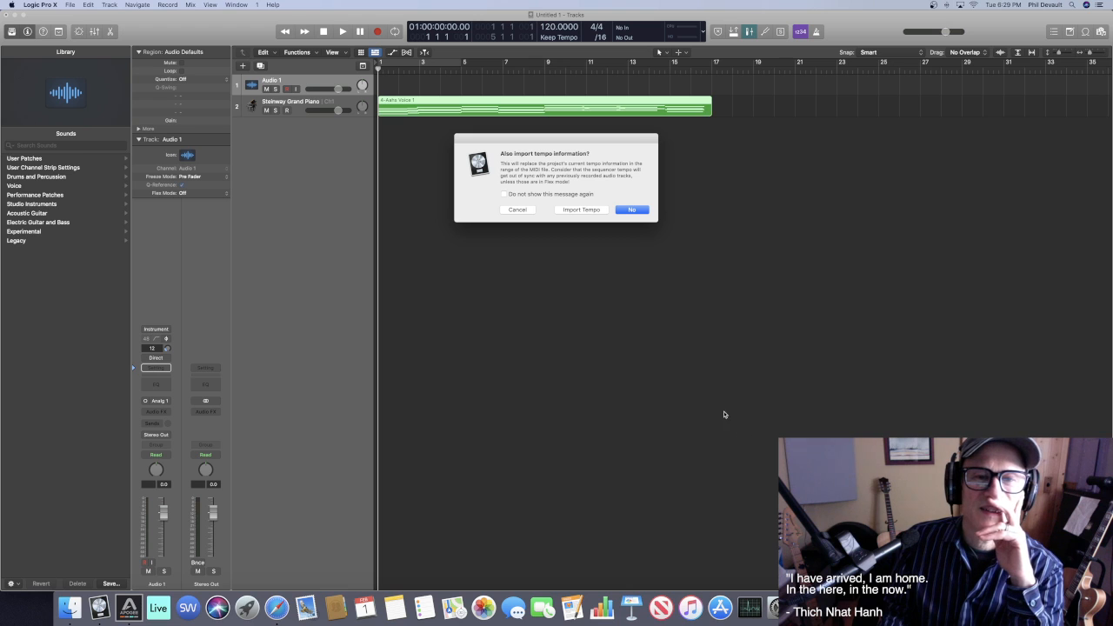
pyautogui.click(630, 211)
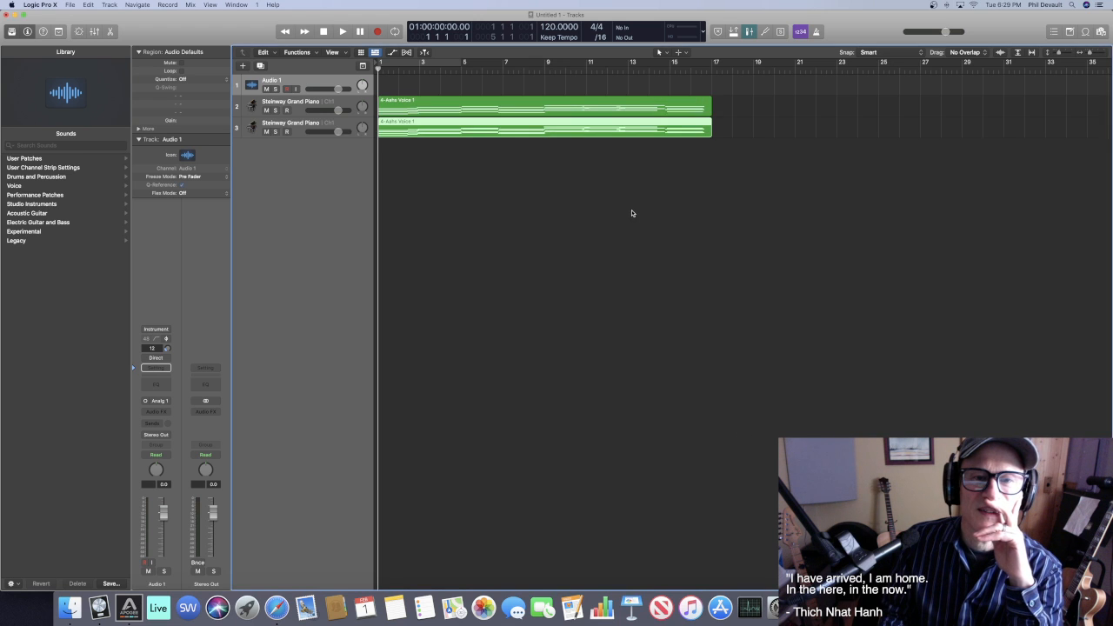
# Import bells.mid from the Midi tracks folder as another track, leaving out the tempo information
pyautogui.click(69, 4)
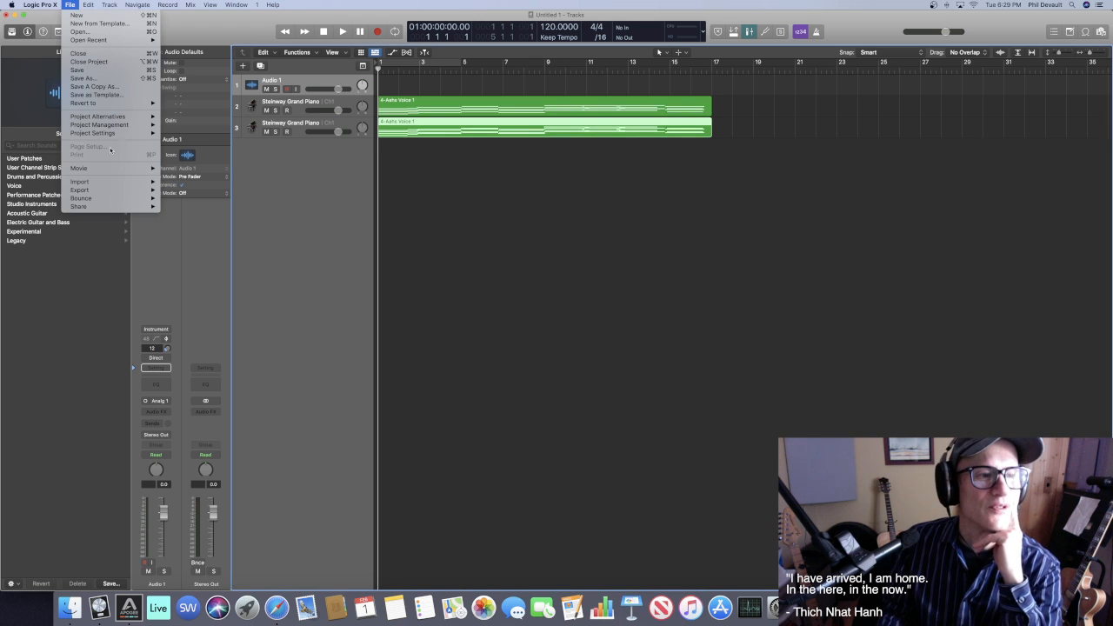
pyautogui.moveTo(124, 184)
pyautogui.click(183, 206)
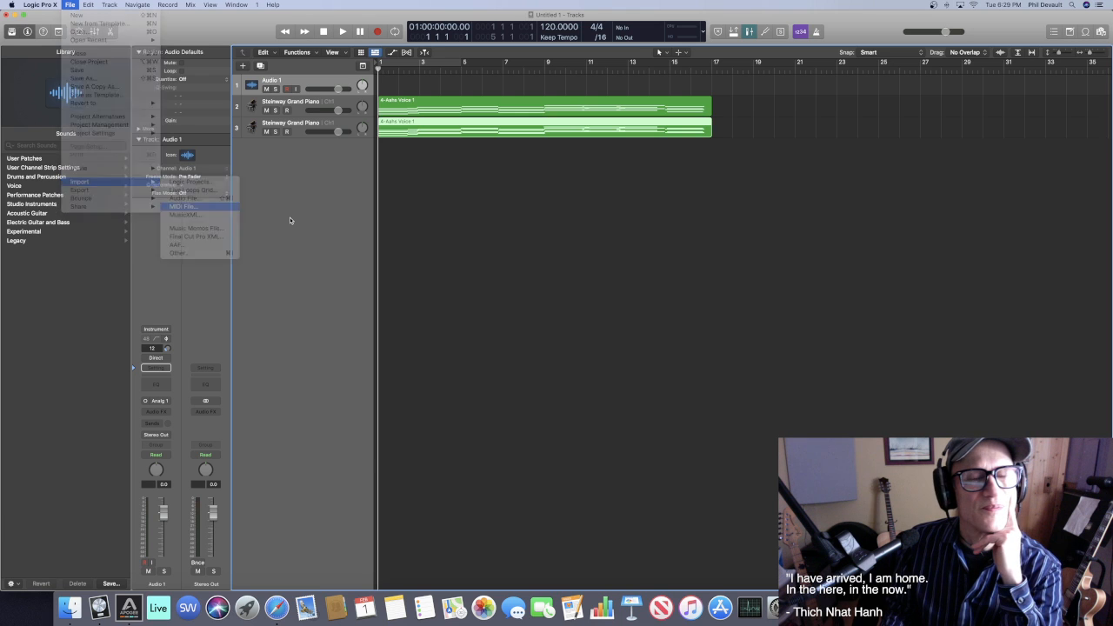
pyautogui.click(439, 97)
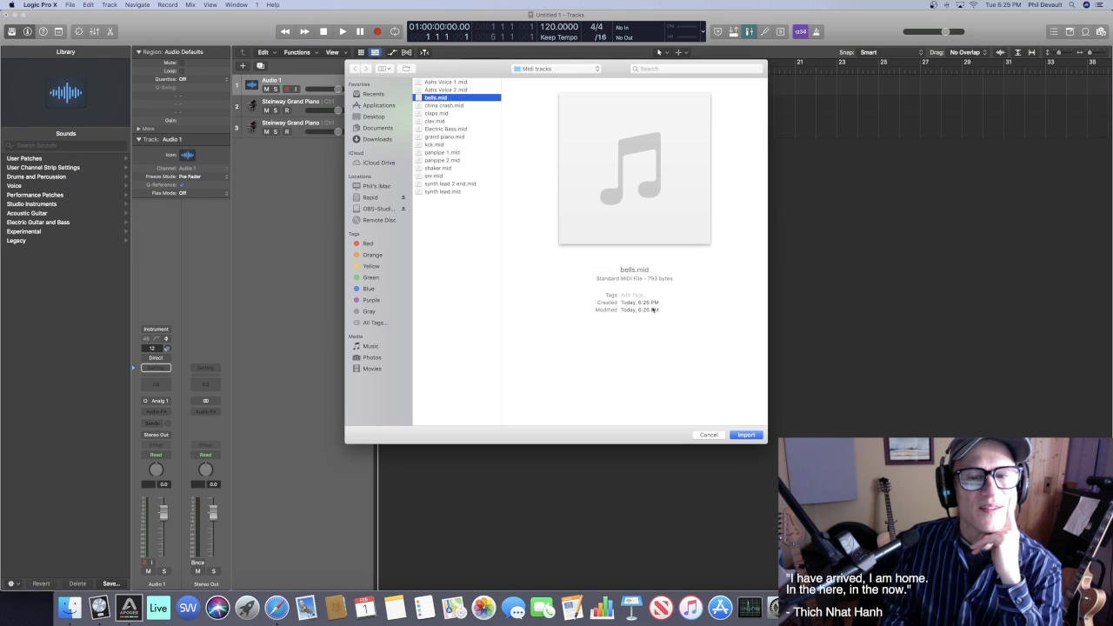
pyautogui.click(744, 435)
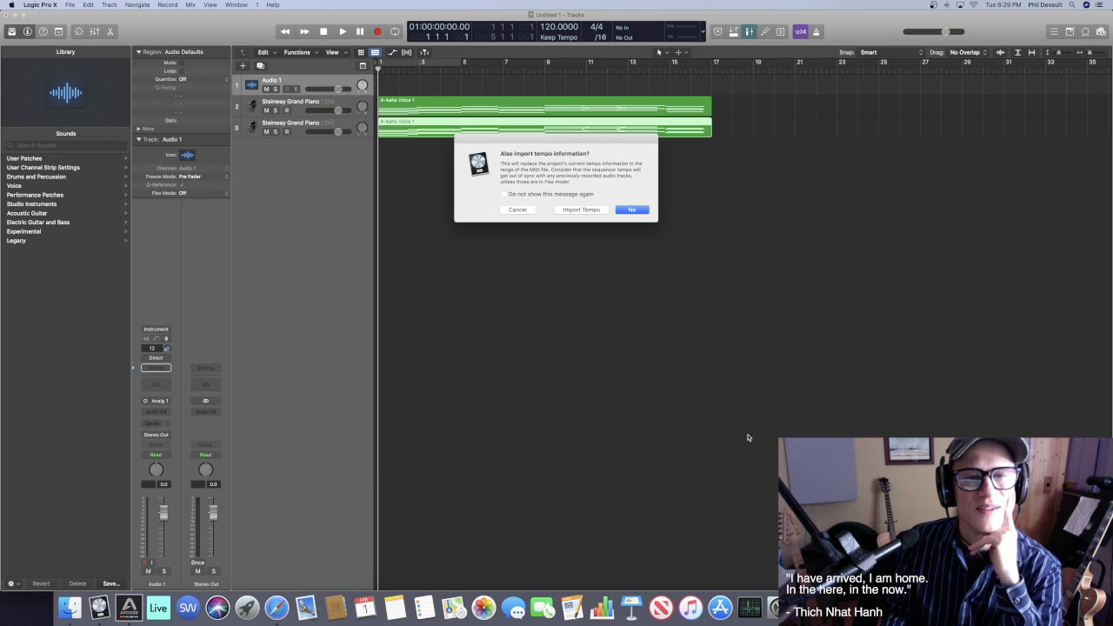
pyautogui.click(633, 210)
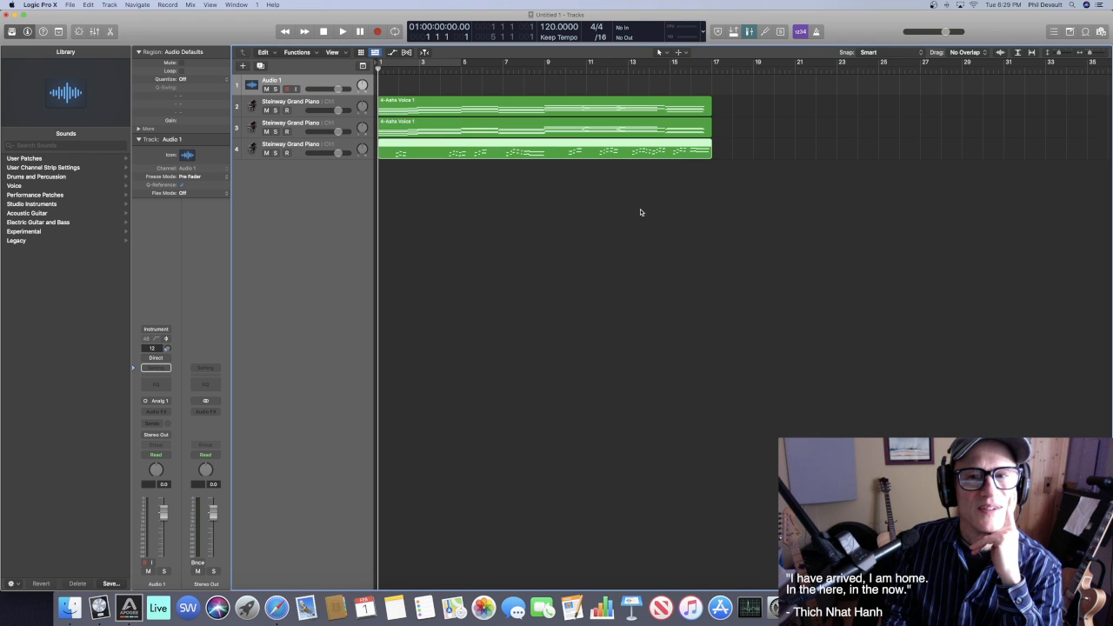
# Import the MIDI file china crash.mid into the project and decline its tempo information
pyautogui.click(69, 5)
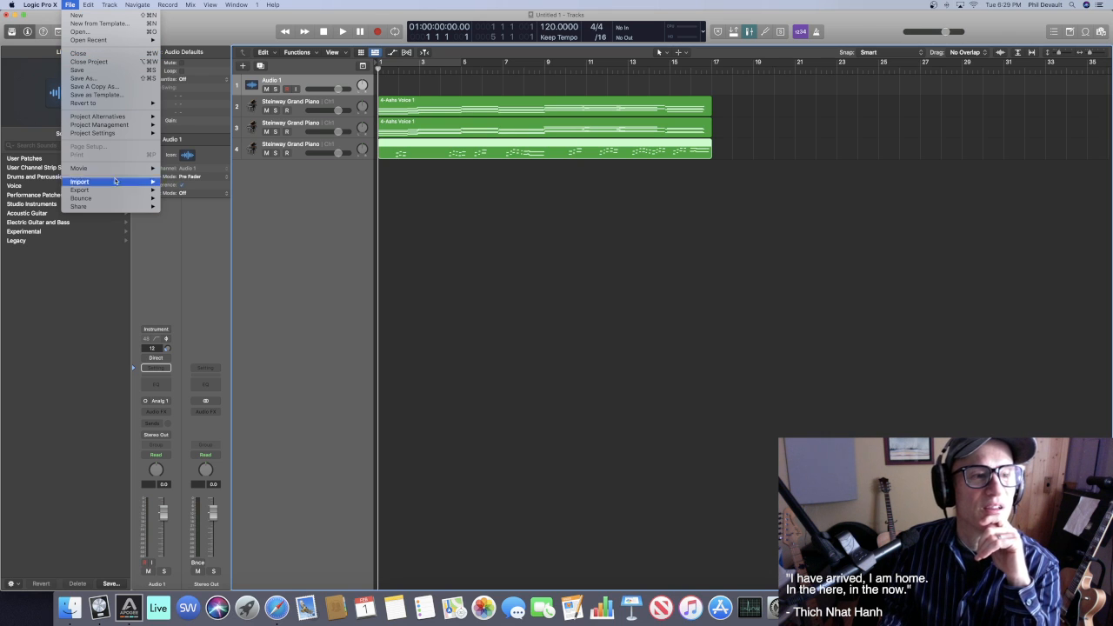
pyautogui.moveTo(128, 187)
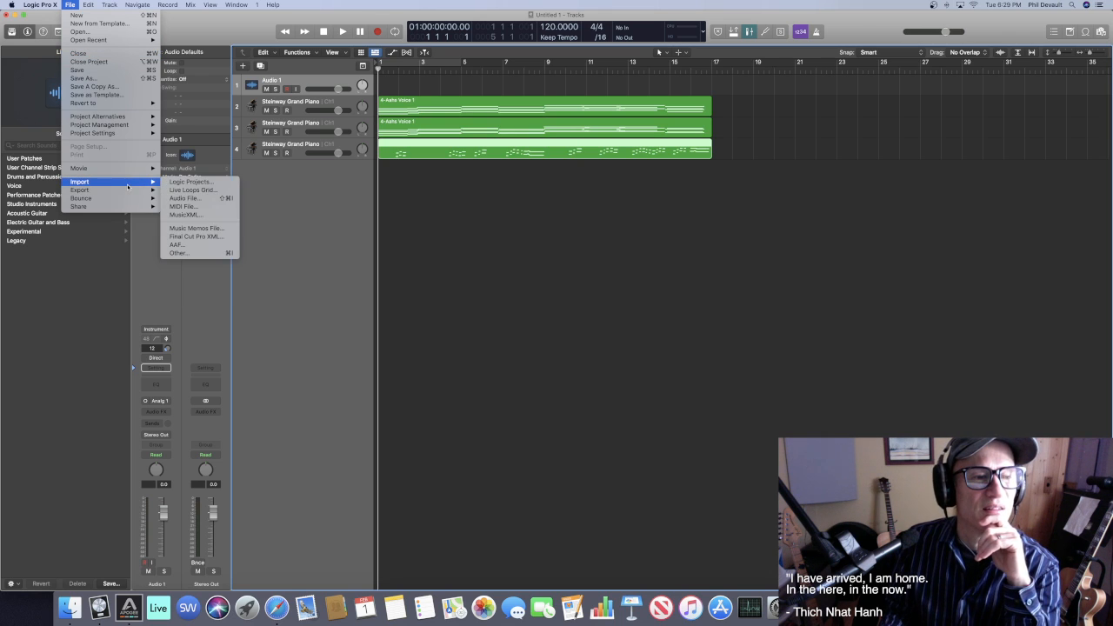
pyautogui.click(185, 207)
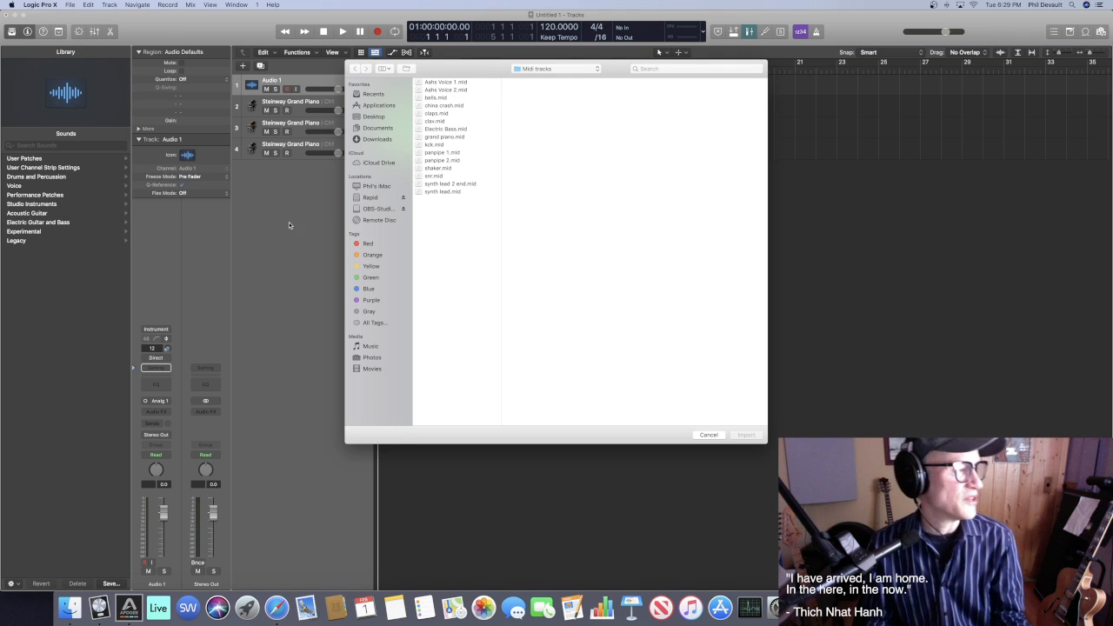
pyautogui.click(452, 106)
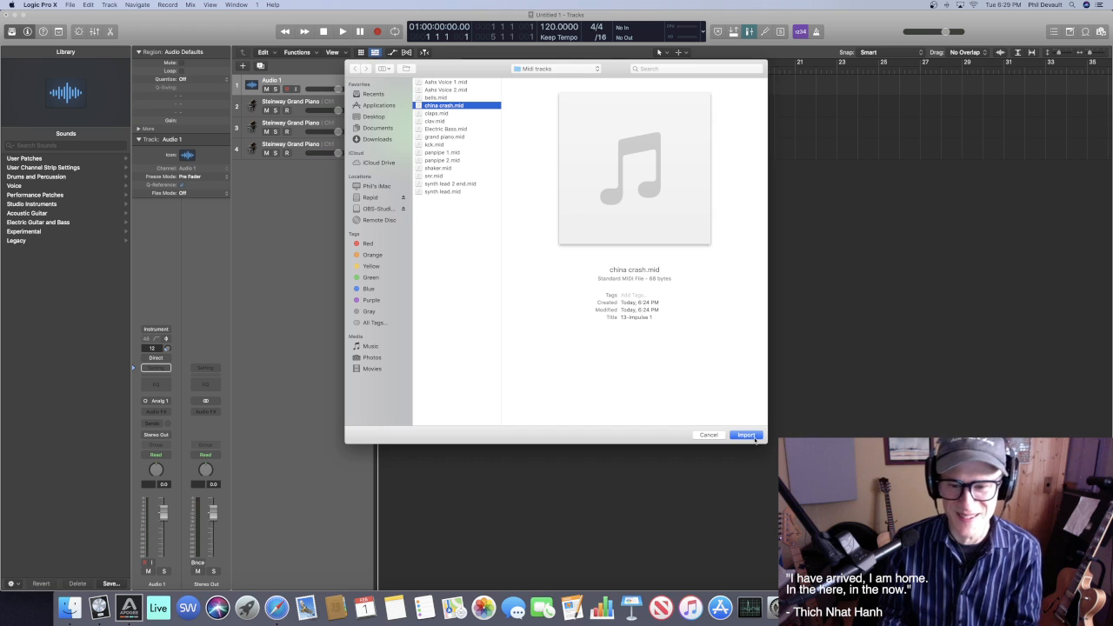
pyautogui.click(753, 436)
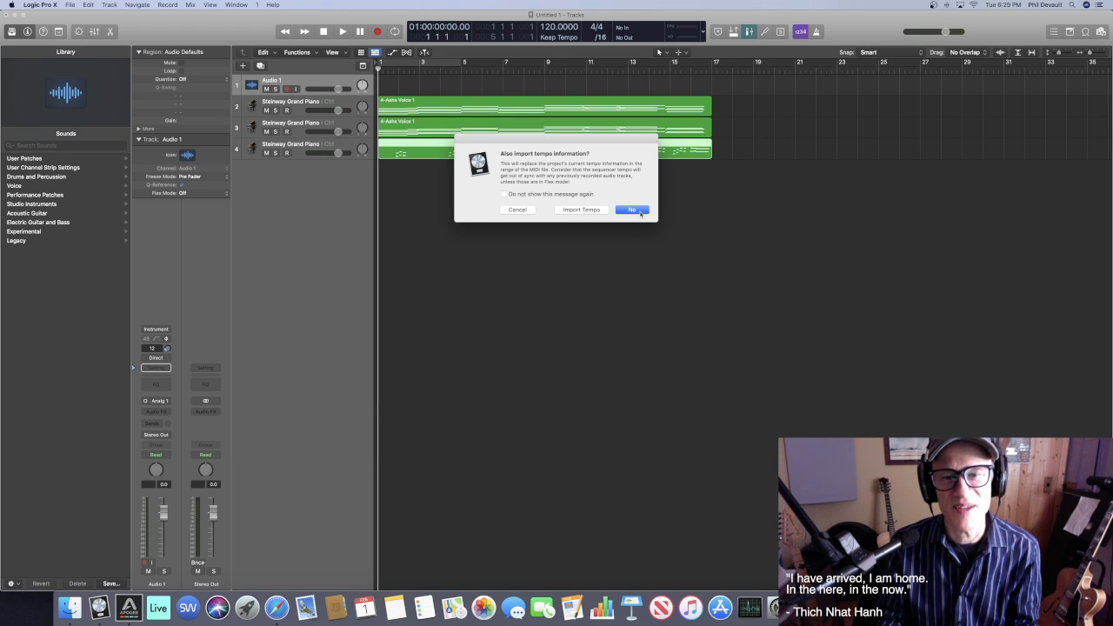
pyautogui.click(641, 213)
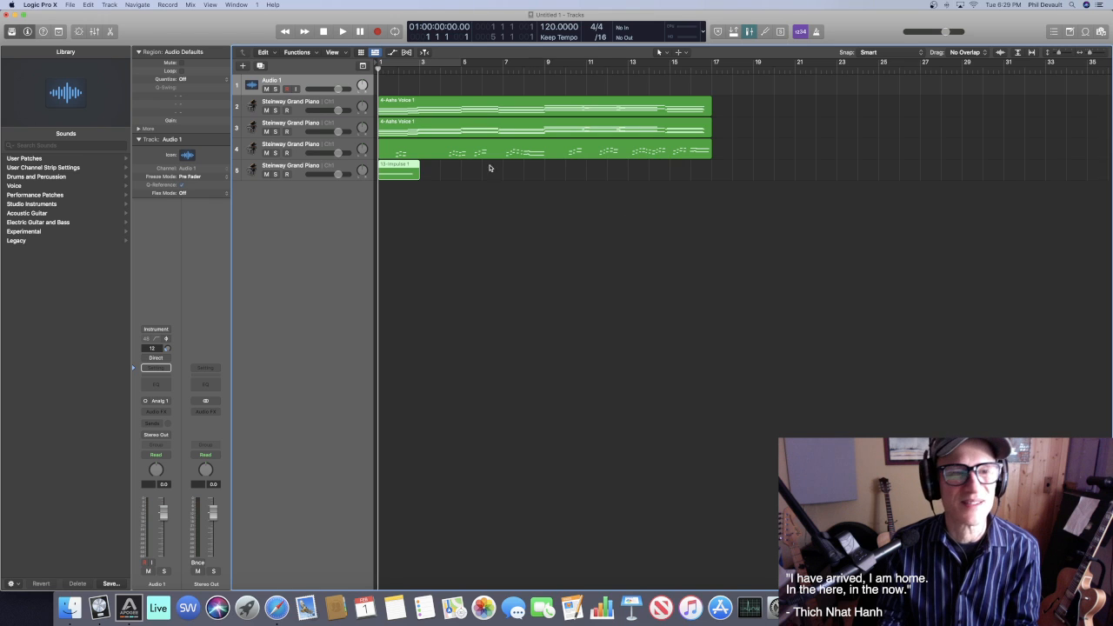
# Add claps.mid to the project through a MIDI file import without importing the tempo
pyautogui.click(70, 4)
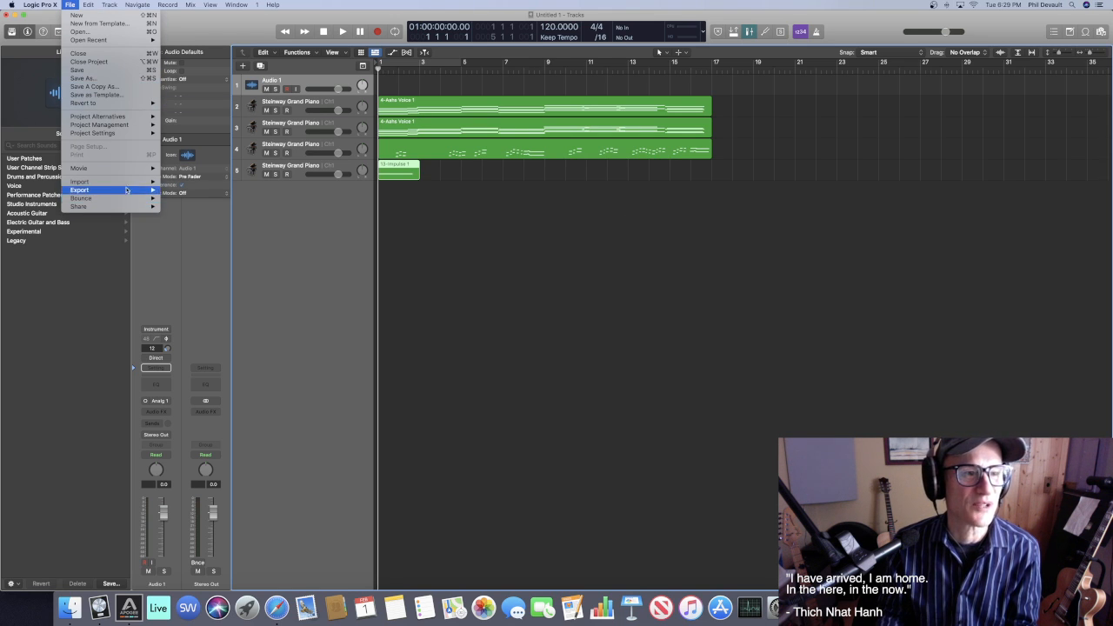
pyautogui.moveTo(113, 181)
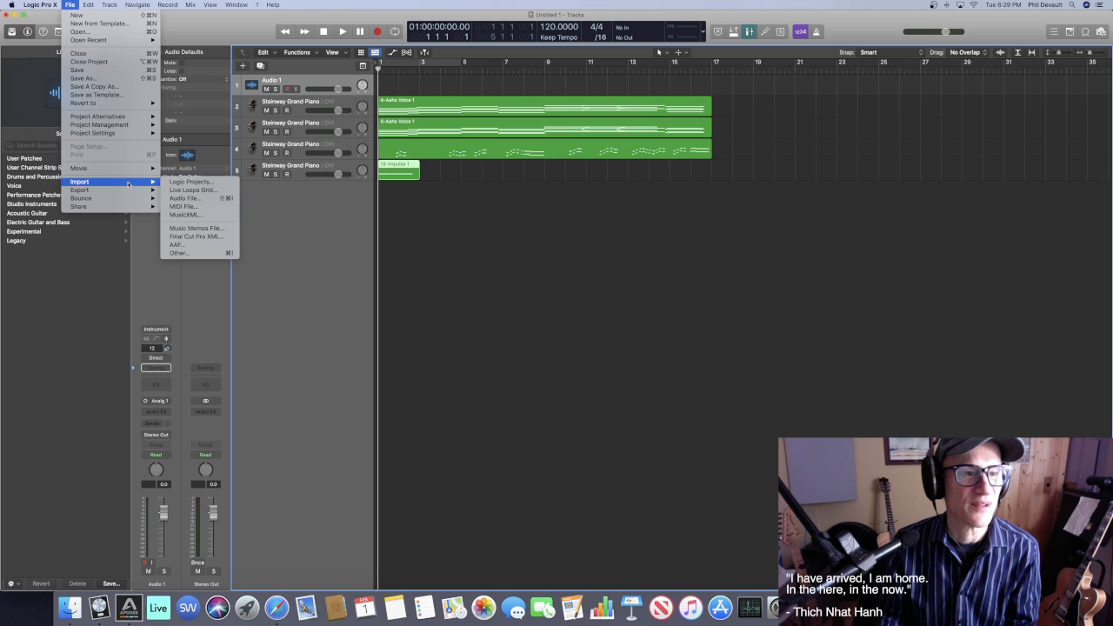
pyautogui.click(214, 208)
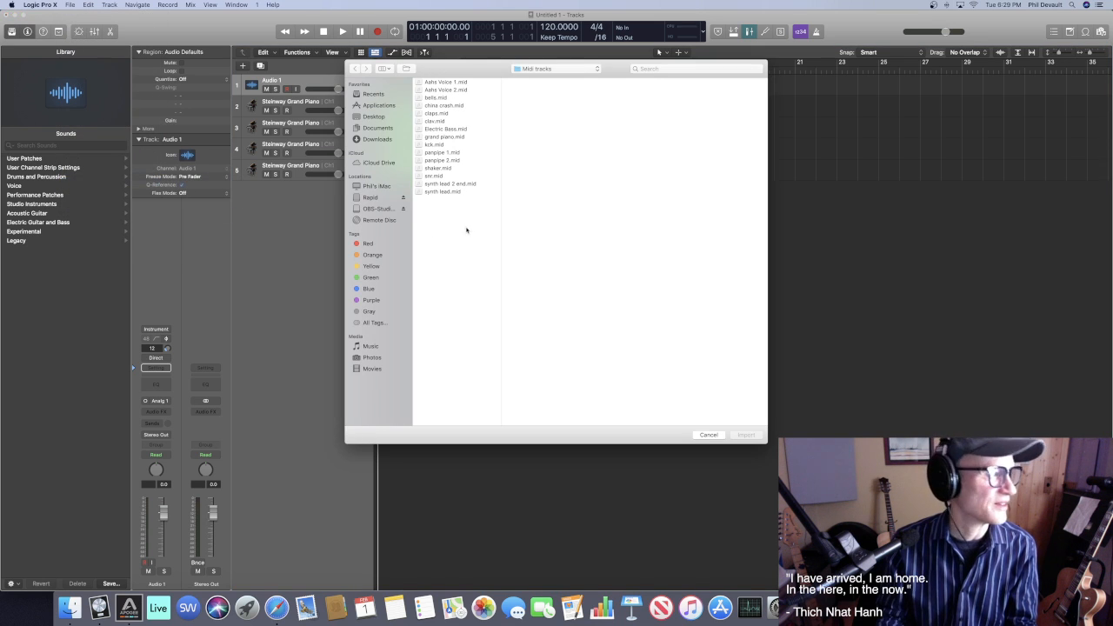
pyautogui.click(446, 113)
pyautogui.click(750, 434)
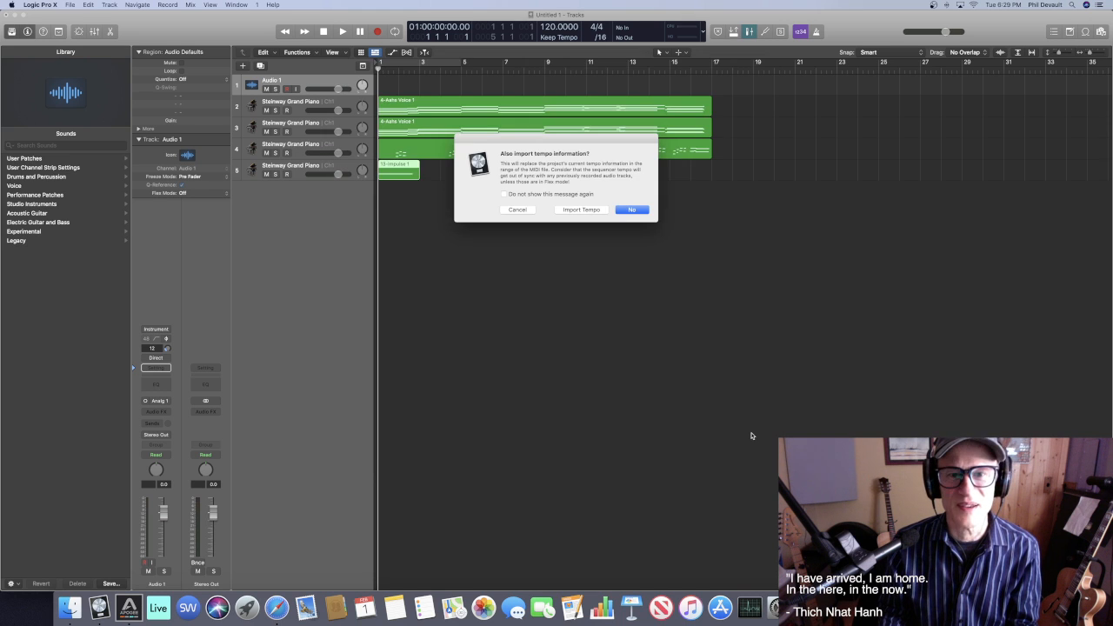
pyautogui.click(631, 209)
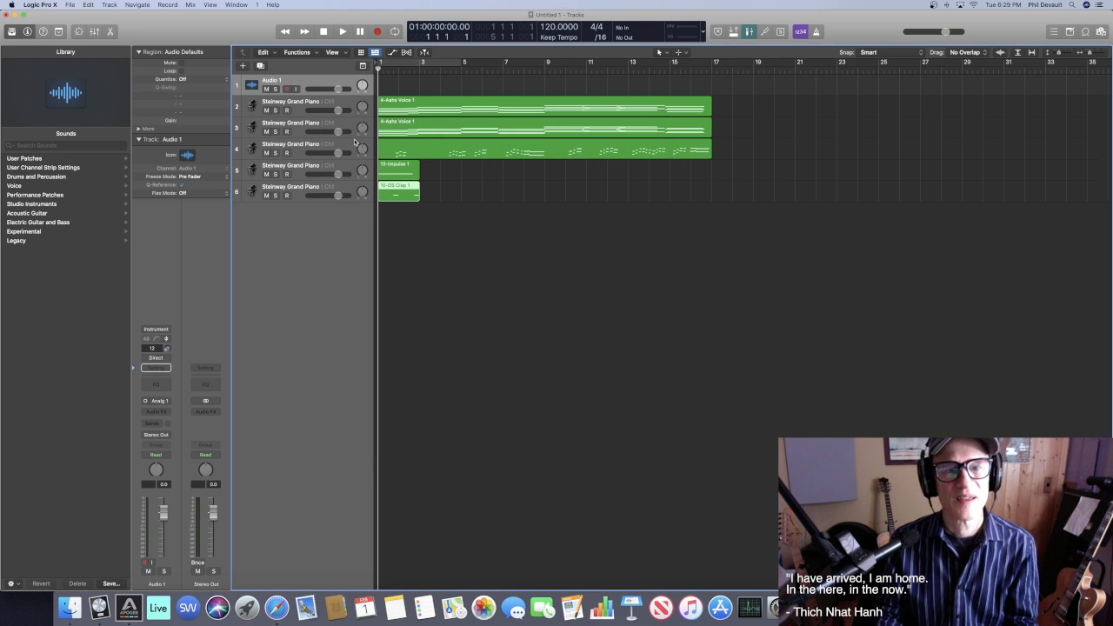
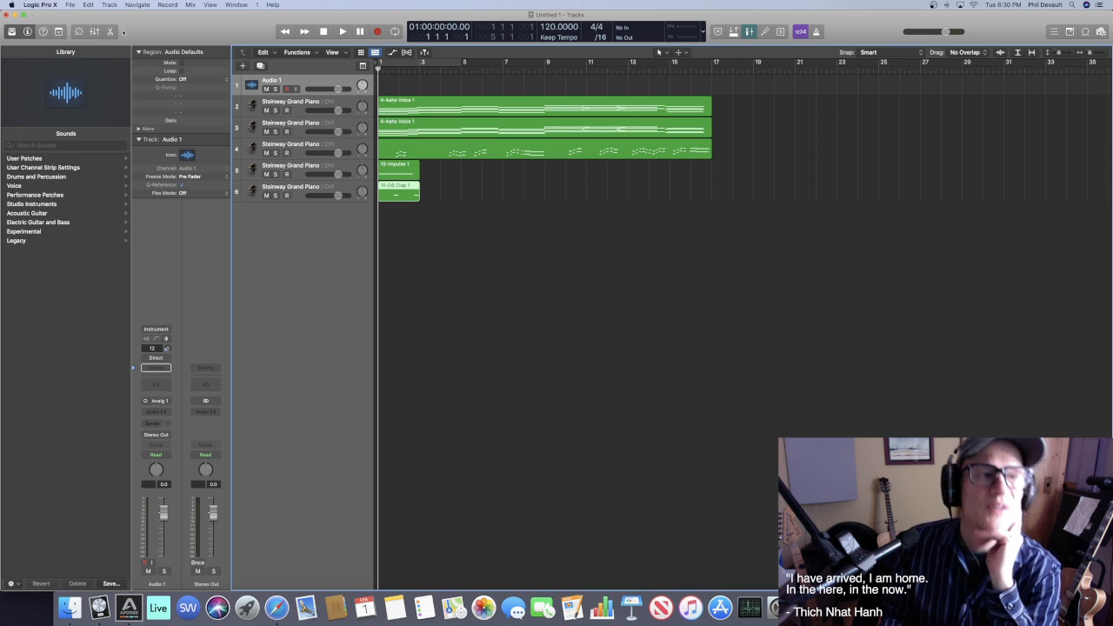
# Save the project as a package named Journey in the Journey folder on the Rapid drive
pyautogui.click(66, 4)
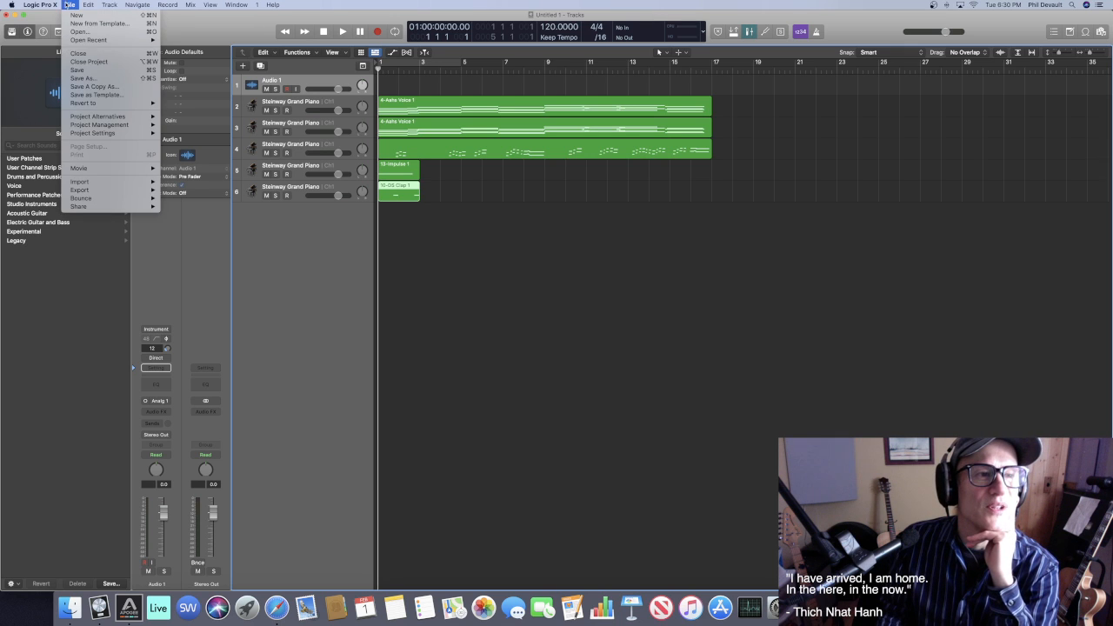
pyautogui.click(95, 71)
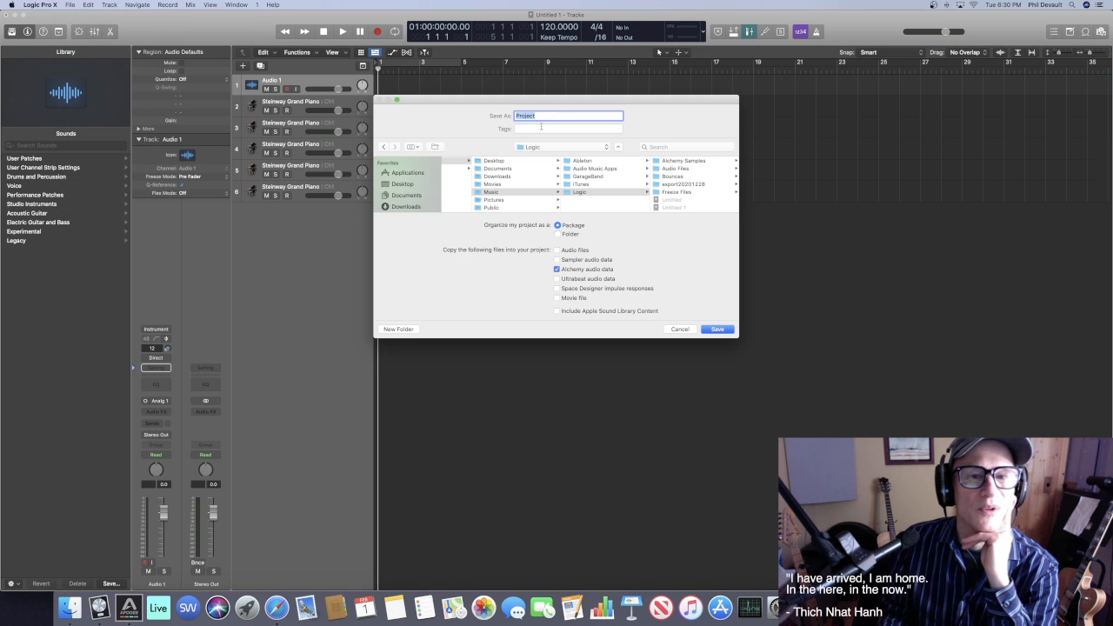
pyautogui.scroll(-3, 413, 186)
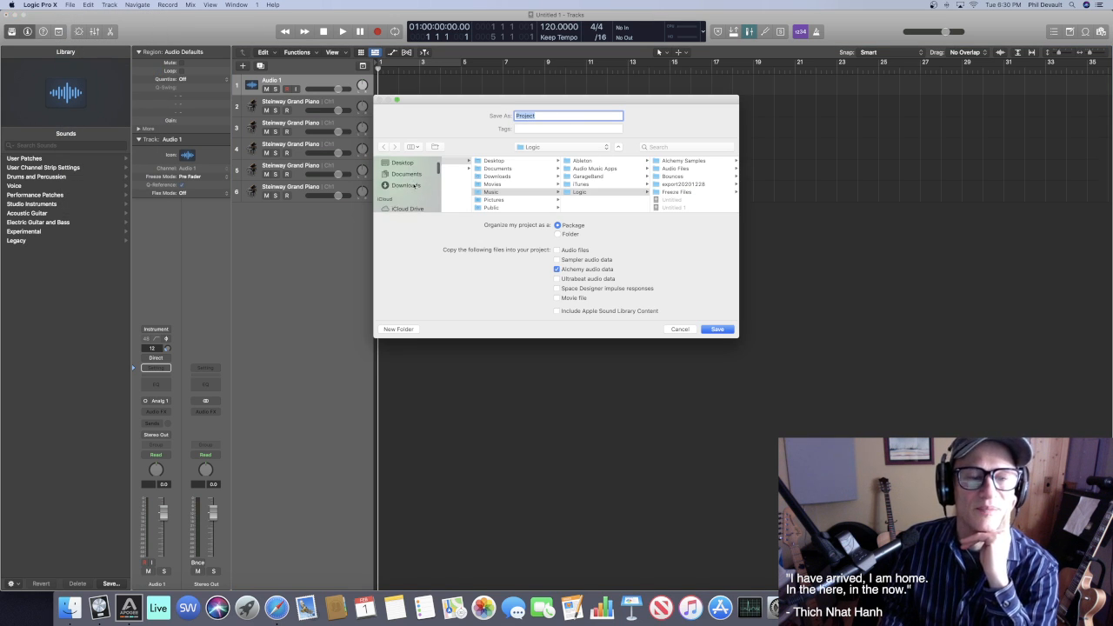
pyautogui.scroll(-1, 420, 193)
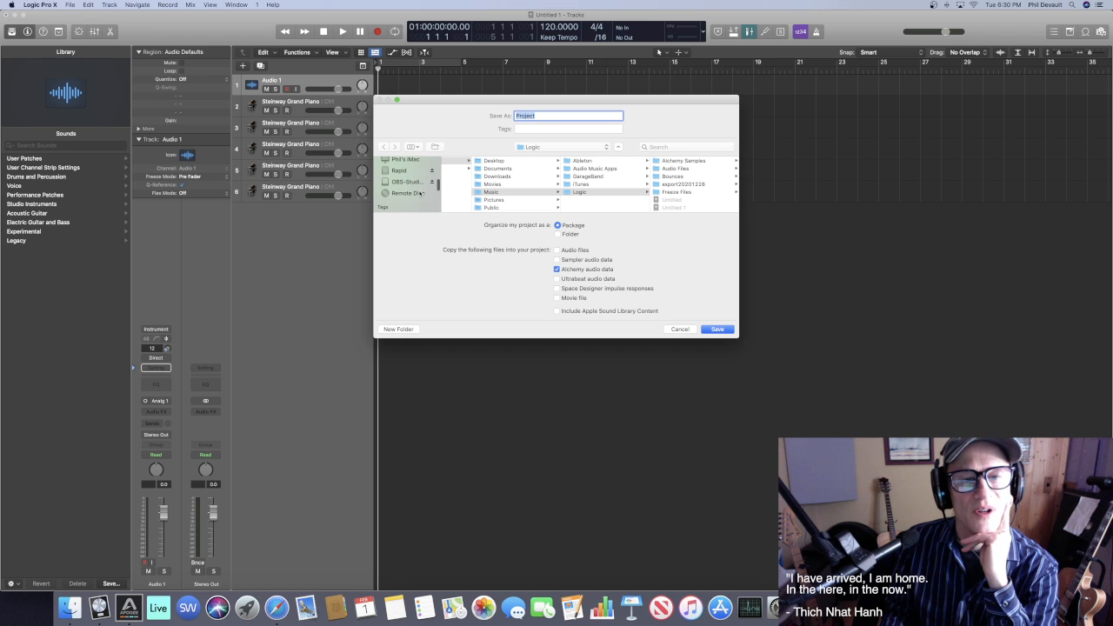
pyautogui.click(400, 171)
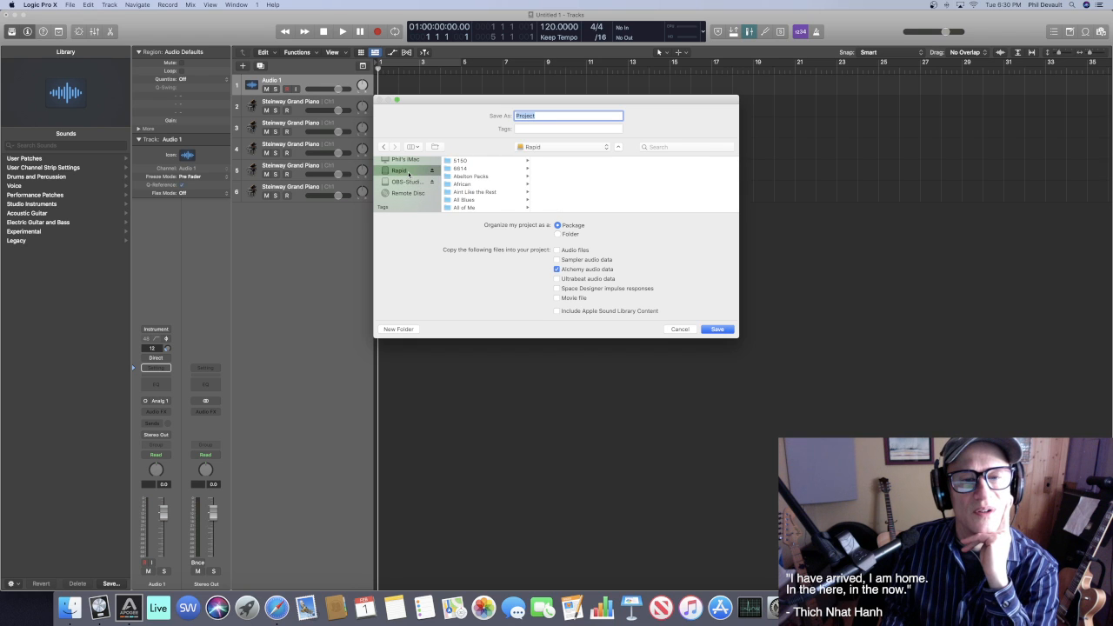
pyautogui.scroll(-10, 487, 197)
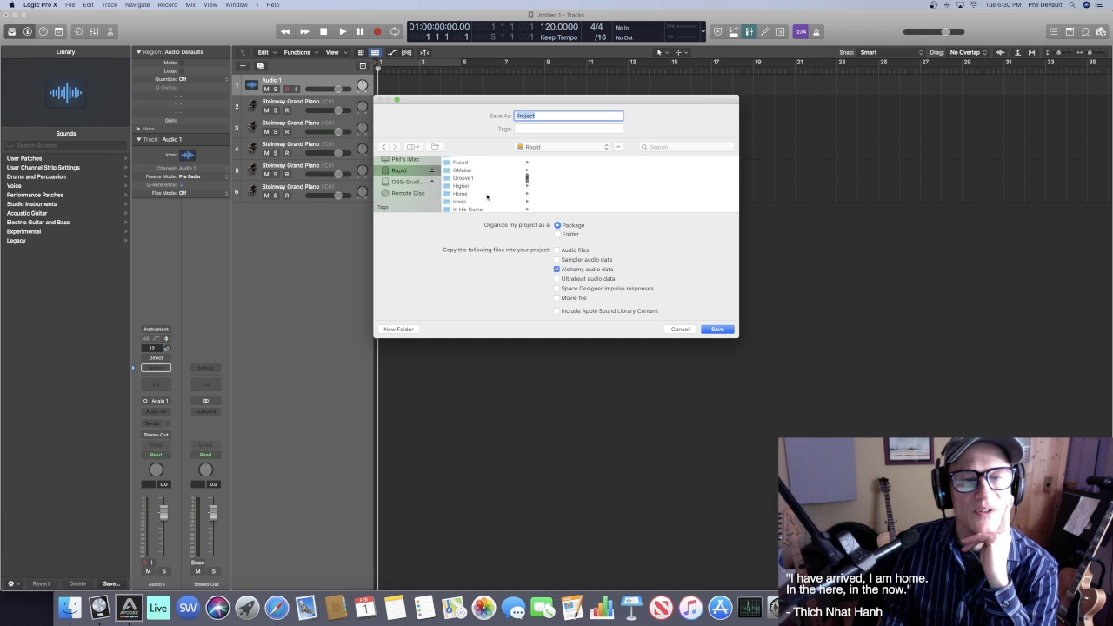
pyautogui.scroll(-3, 487, 197)
pyautogui.click(484, 191)
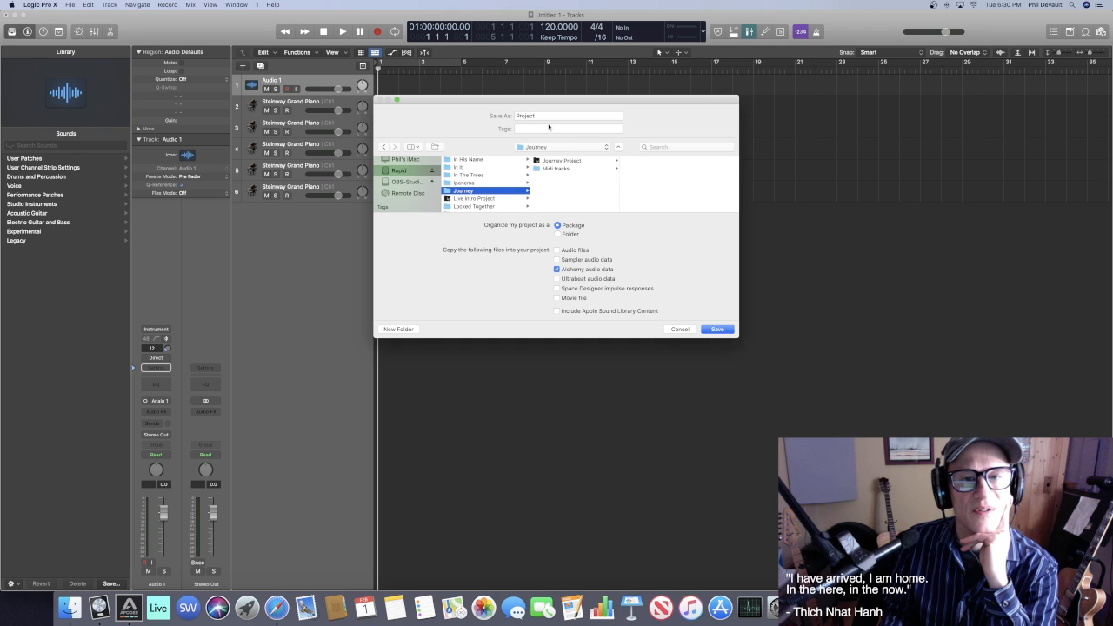
pyautogui.click(538, 116)
pyautogui.doubleClick(538, 116)
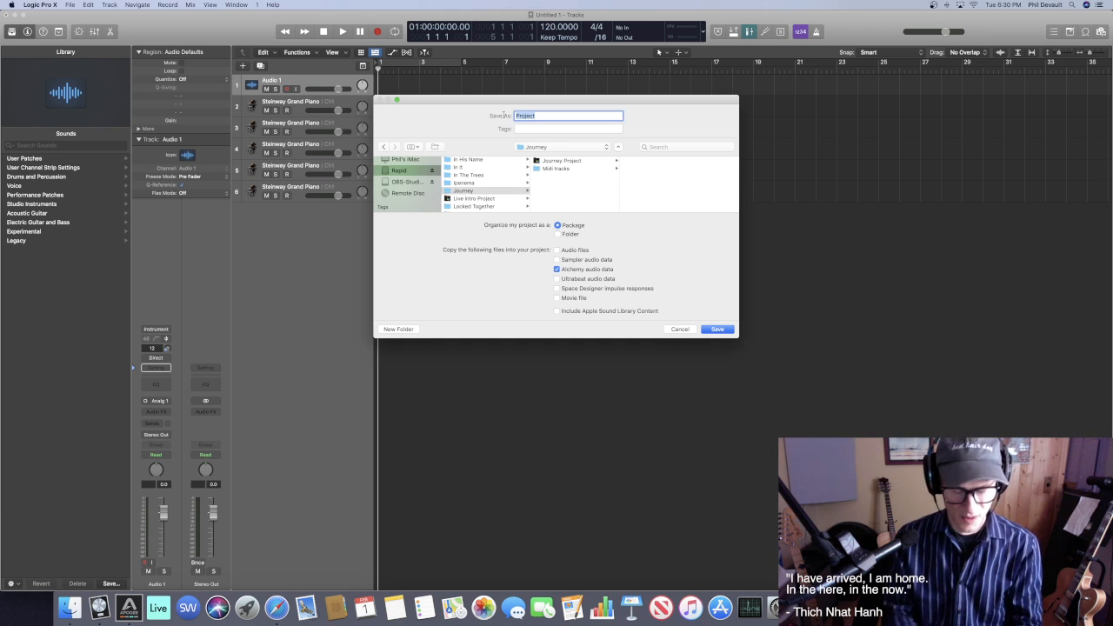
pyautogui.write('Journey')
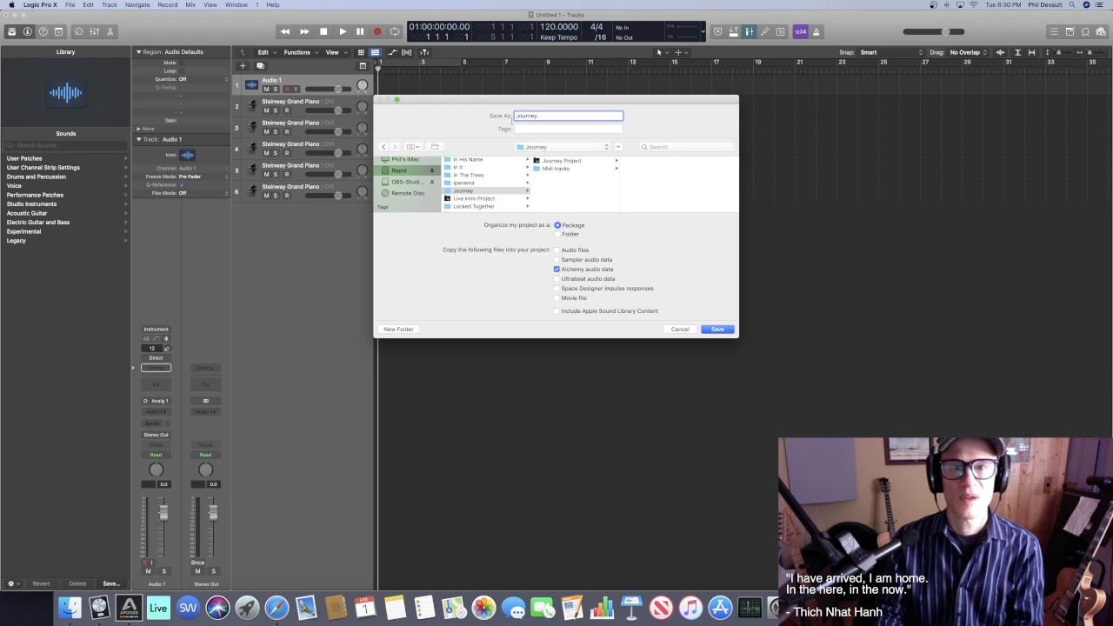
pyautogui.click(720, 330)
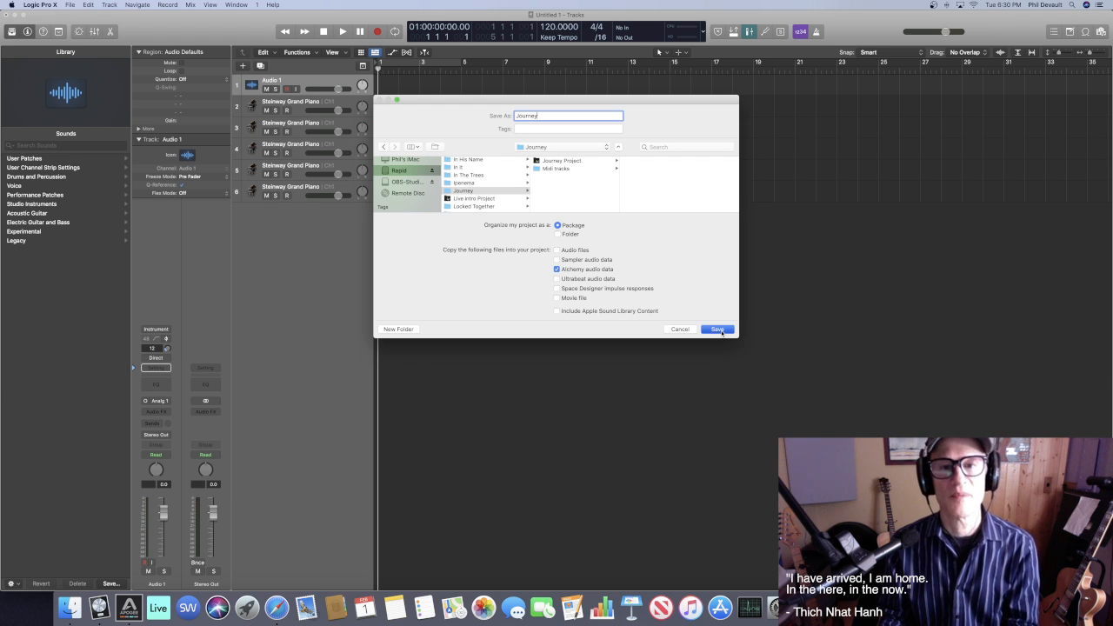
# Quit Logic Pro X and launch Ableton Live
pyautogui.click(67, 5)
pyautogui.moveTo(42, 4)
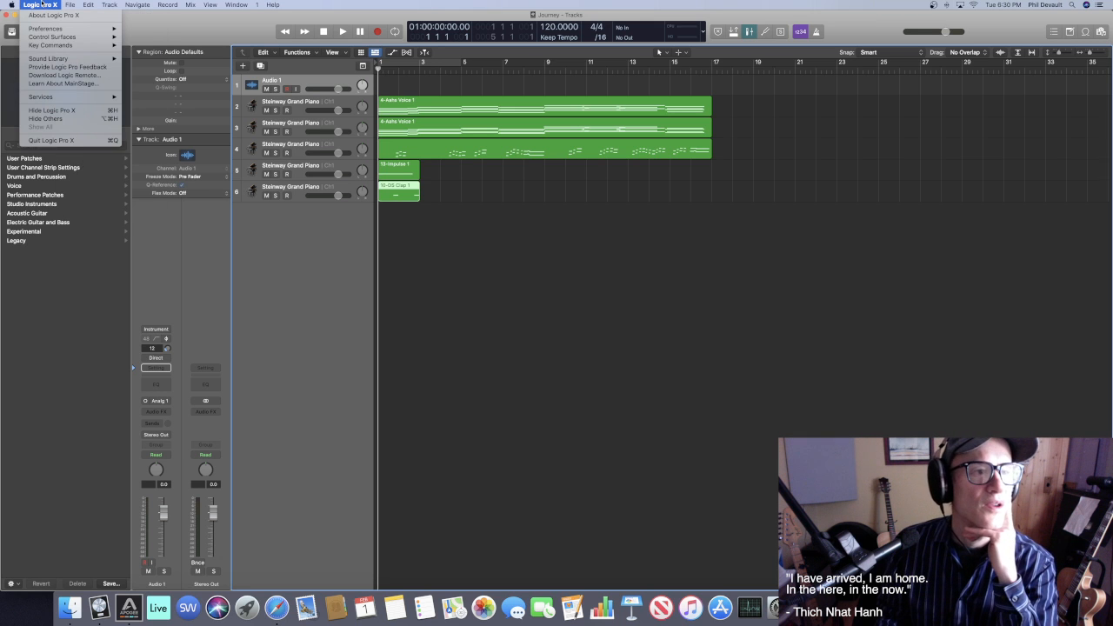
pyautogui.click(70, 140)
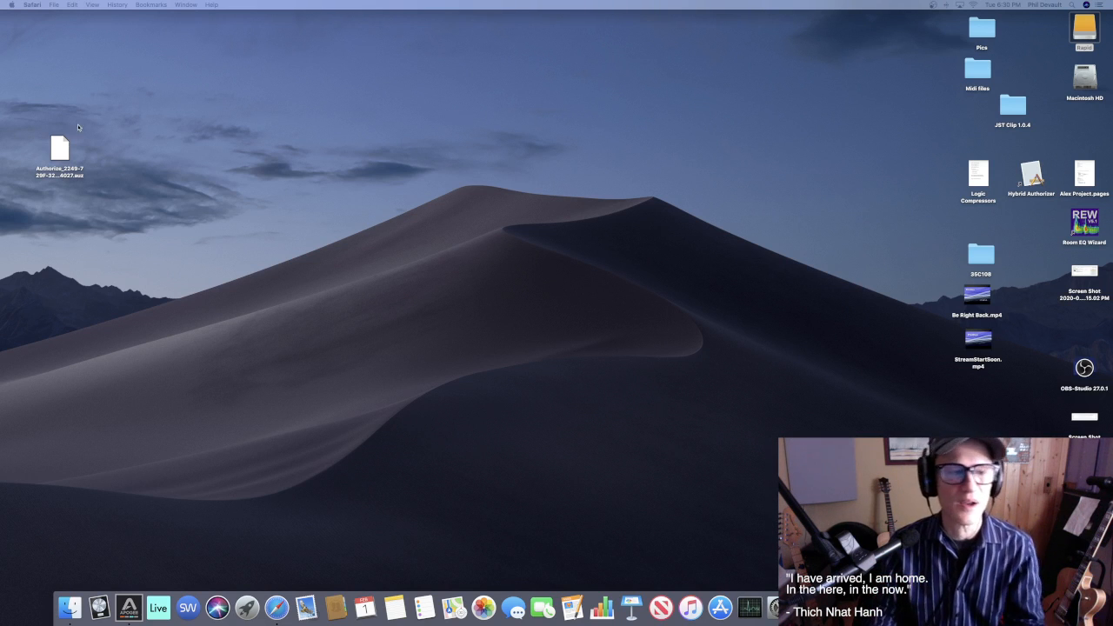
pyautogui.click(157, 607)
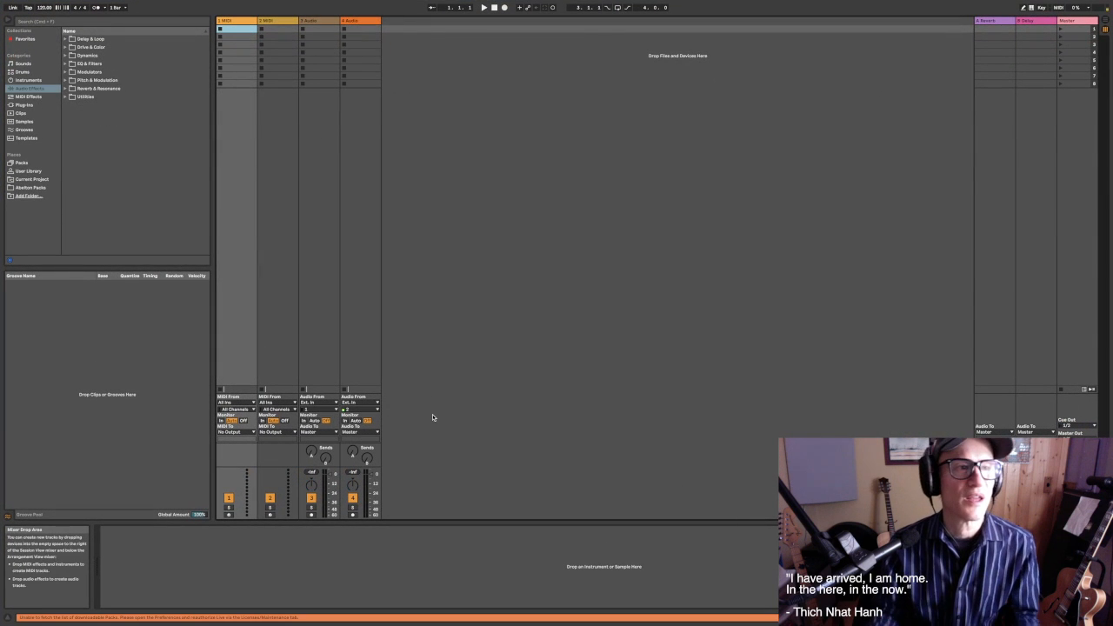
# Open the Journey Live Set from the recently used sets
pyautogui.moveTo(129, 9)
pyautogui.click(49, 5)
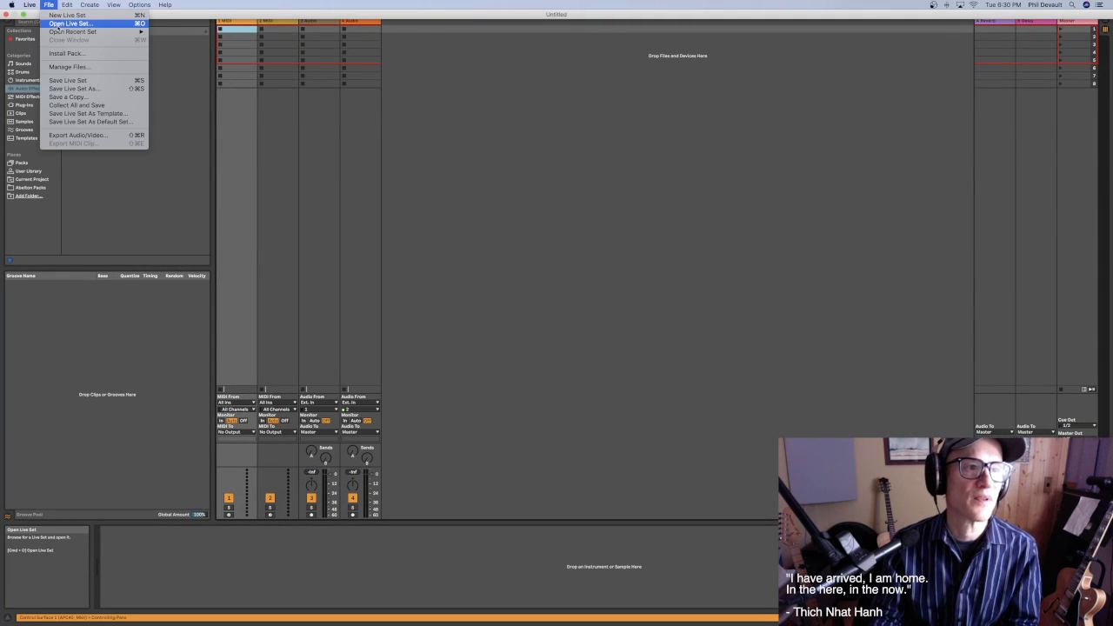
pyautogui.moveTo(87, 32)
pyautogui.click(204, 33)
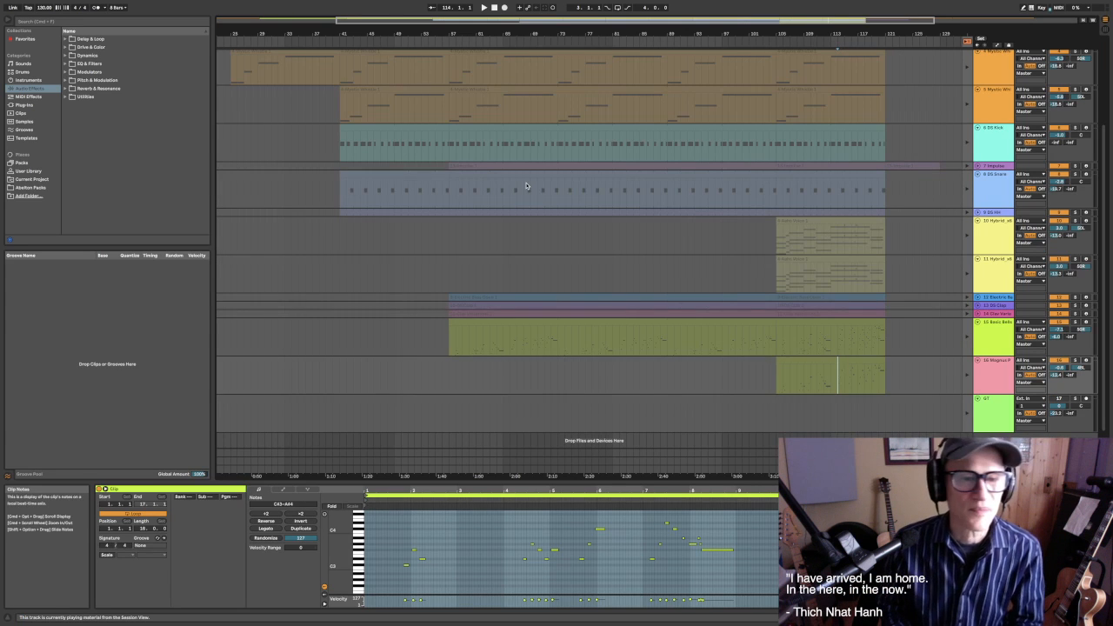
# Inspect the notes of the DS Clap clip starting at bar 105 near the end of the arrangement
pyautogui.hscroll(10, 526, 185)
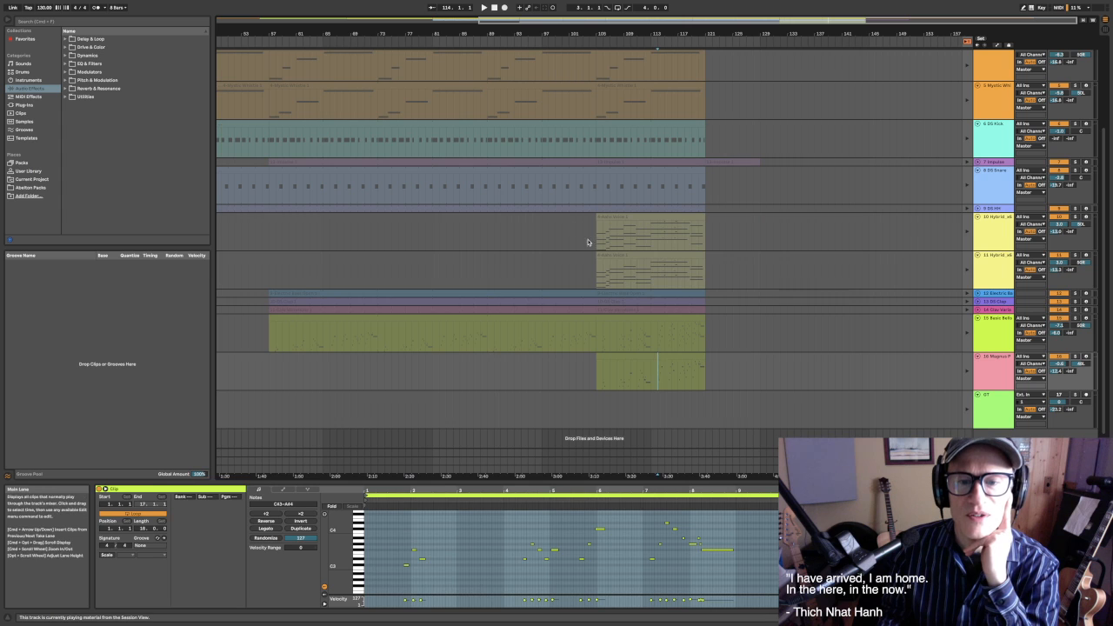
pyautogui.click(616, 301)
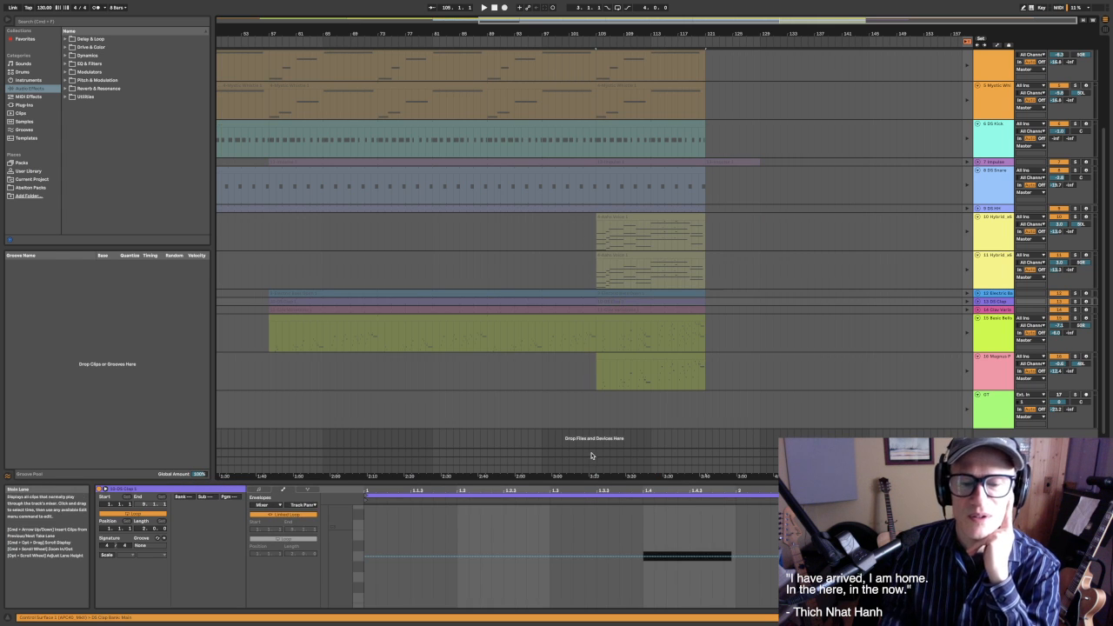
pyautogui.click(612, 511)
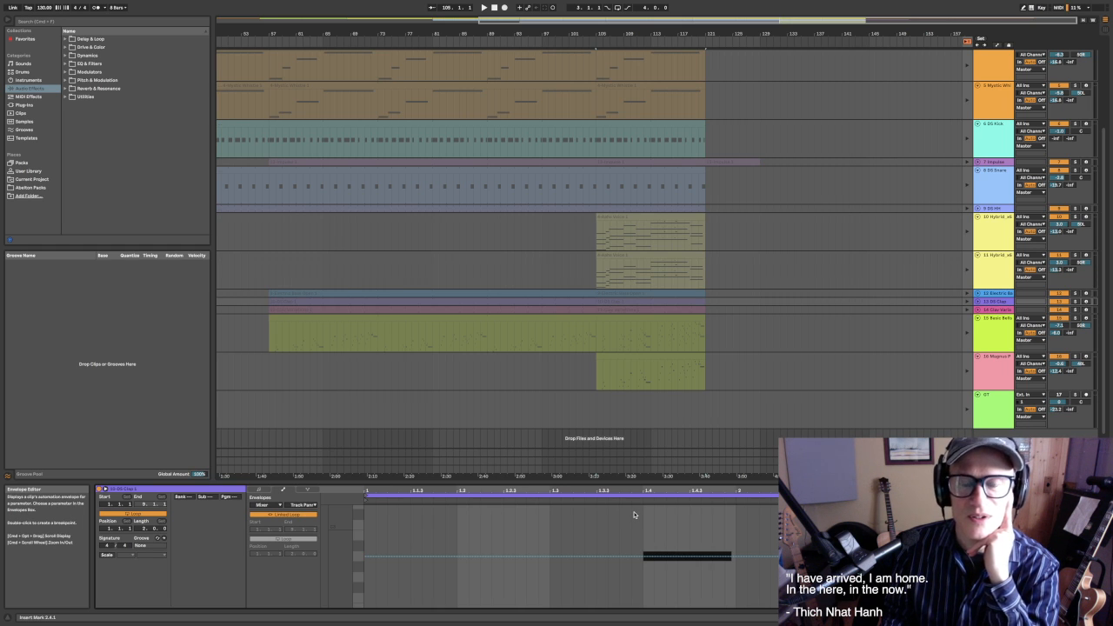
pyautogui.rightClick(559, 301)
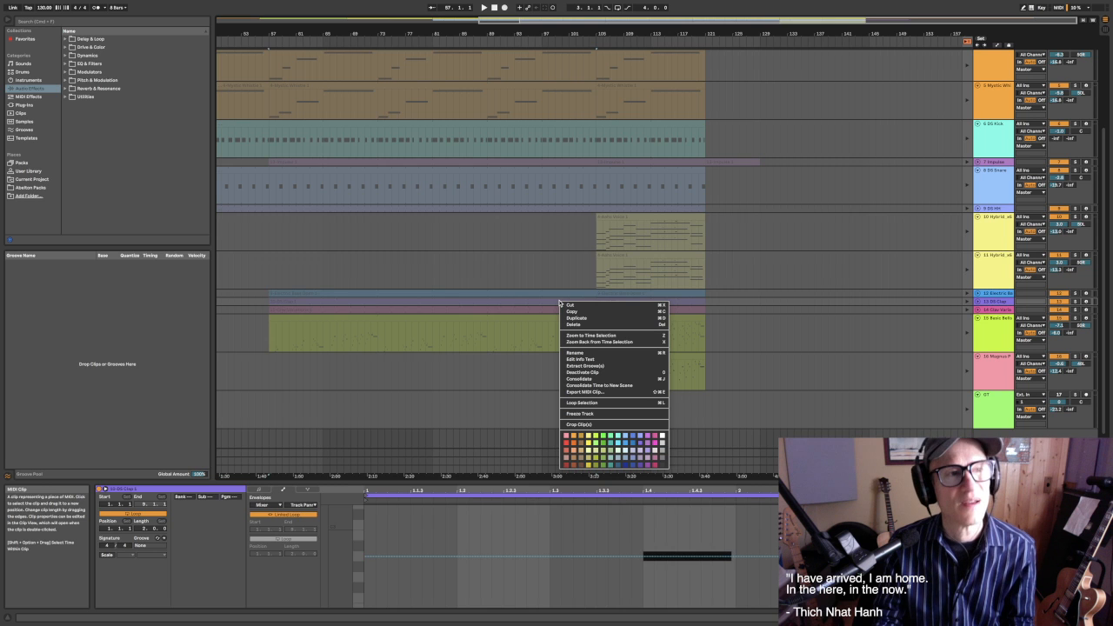
pyautogui.moveTo(213, 3)
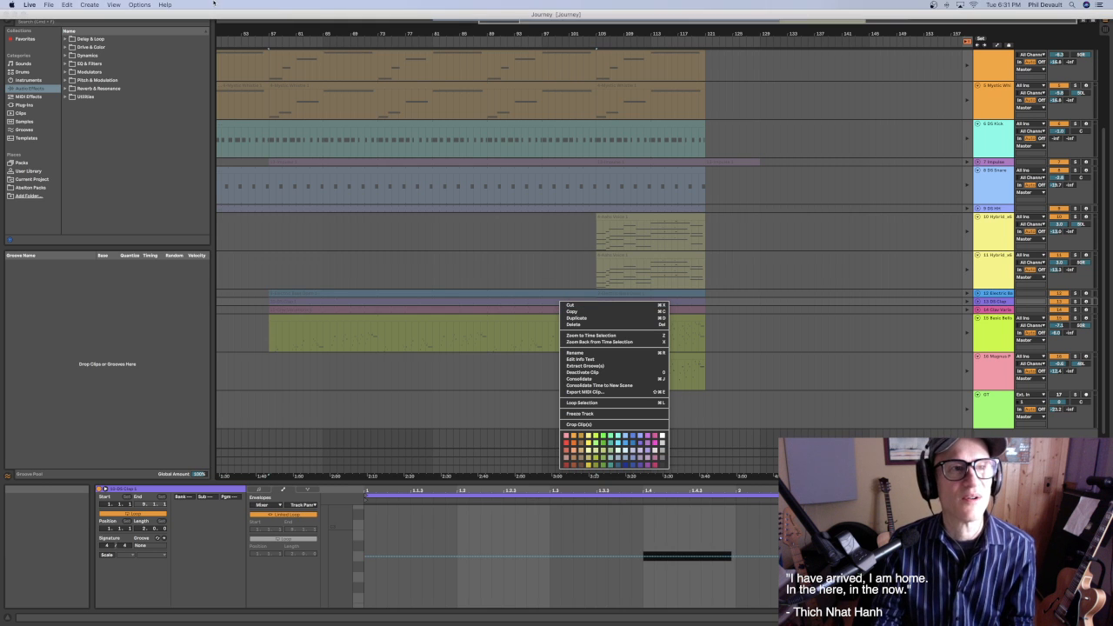
pyautogui.click(49, 5)
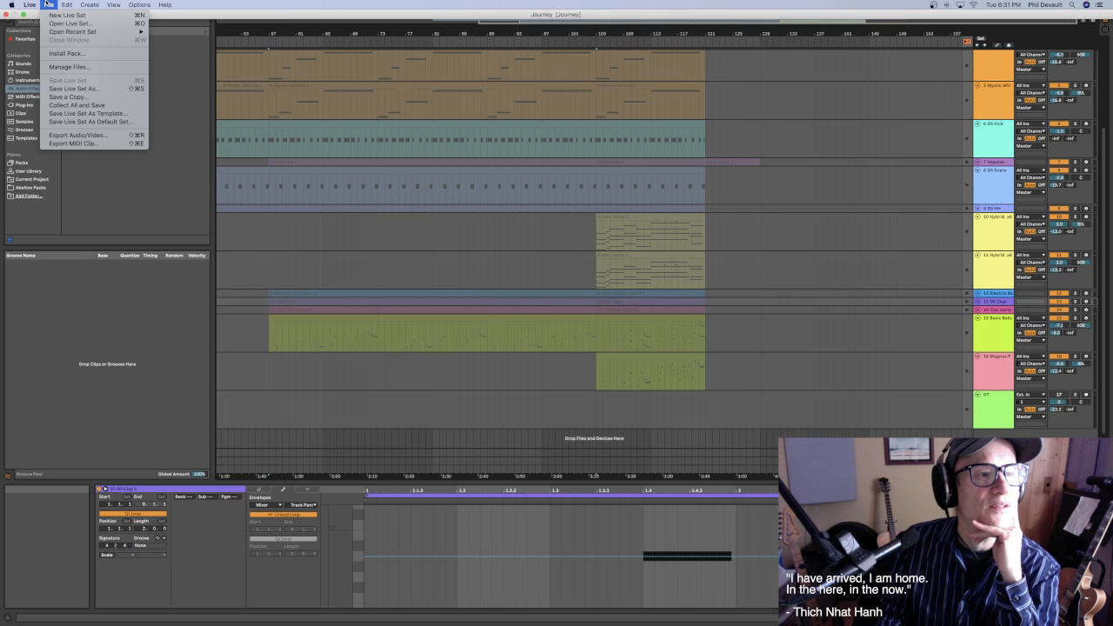
pyautogui.click(84, 144)
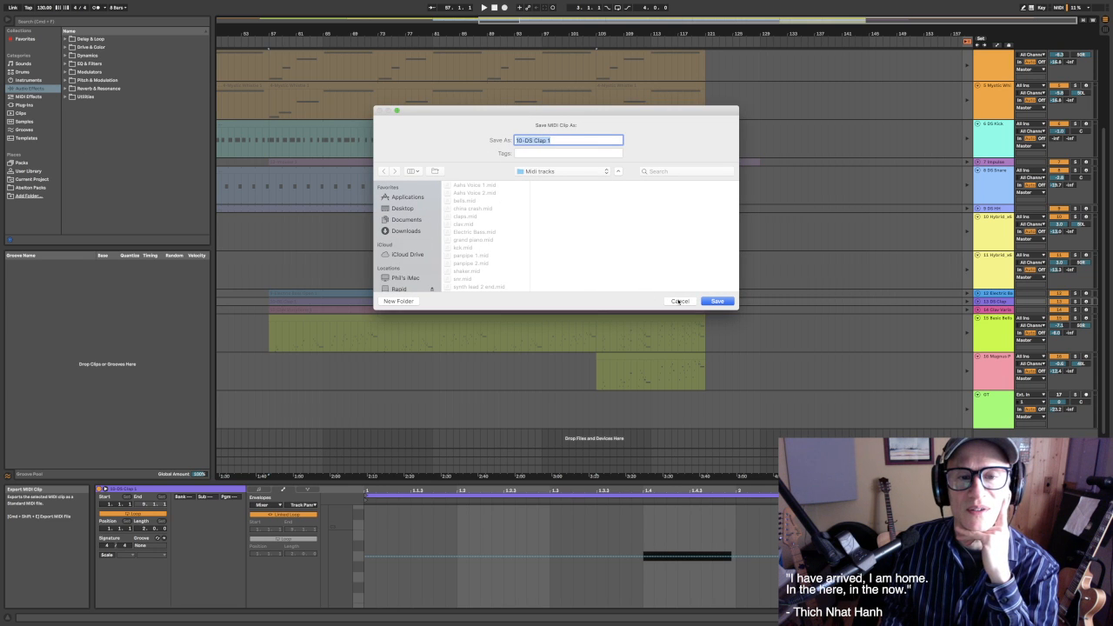
pyautogui.click(688, 301)
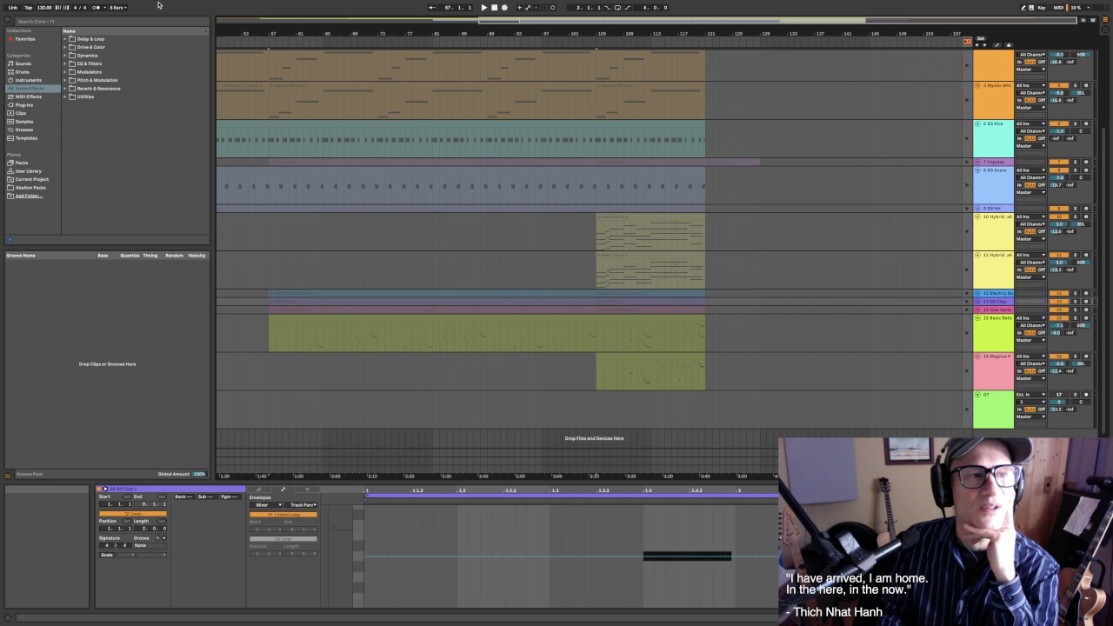
pyautogui.moveTo(147, 4)
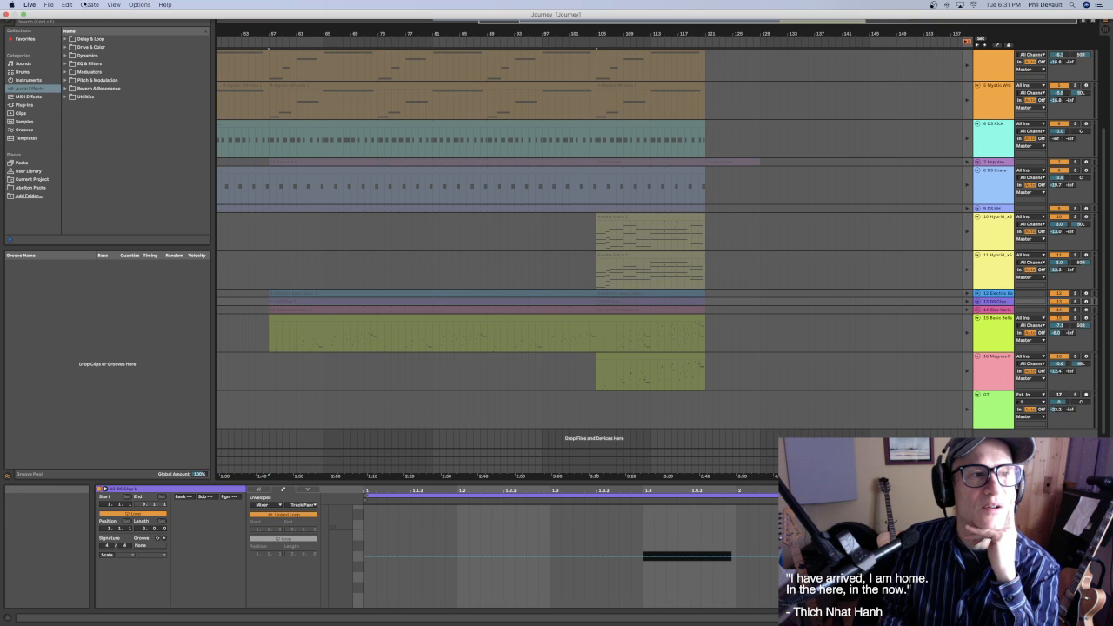
pyautogui.click(50, 4)
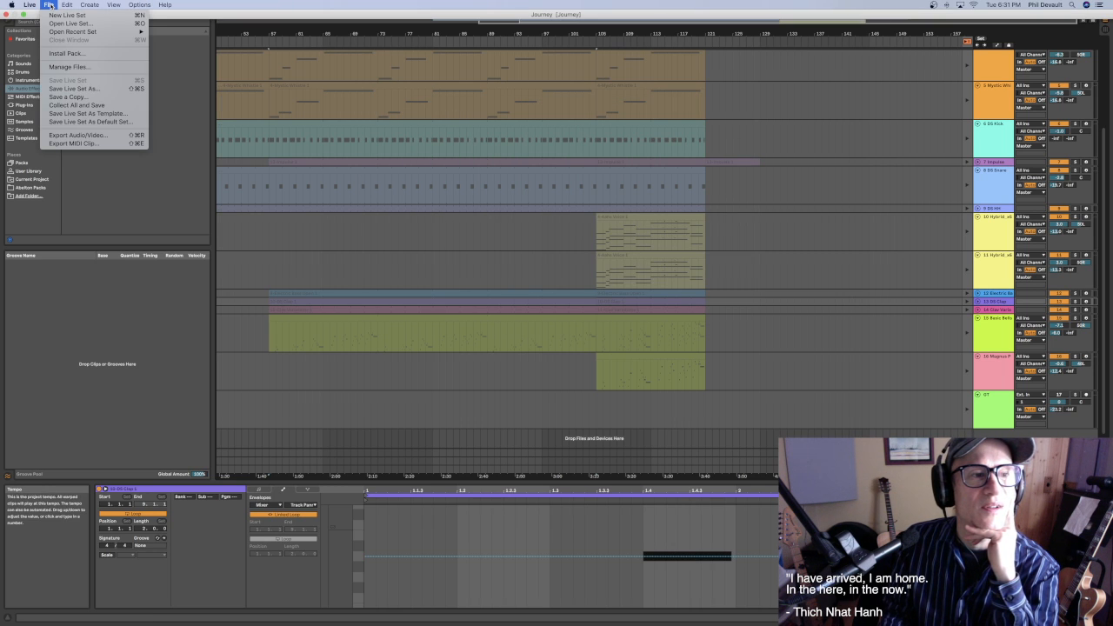
pyautogui.moveTo(69, 5)
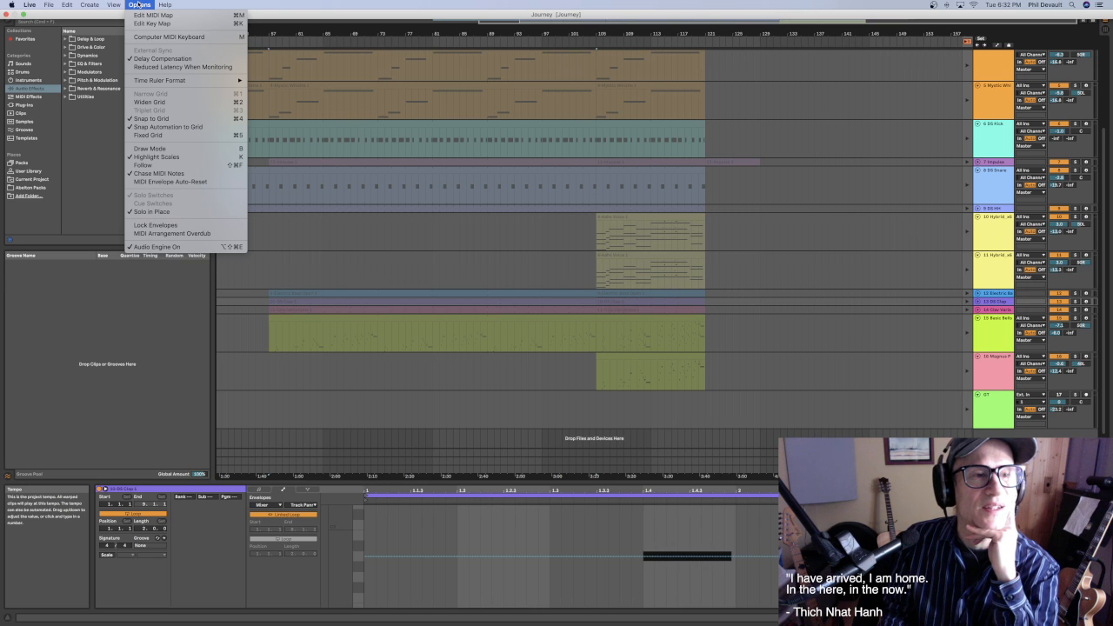
pyautogui.click(139, 5)
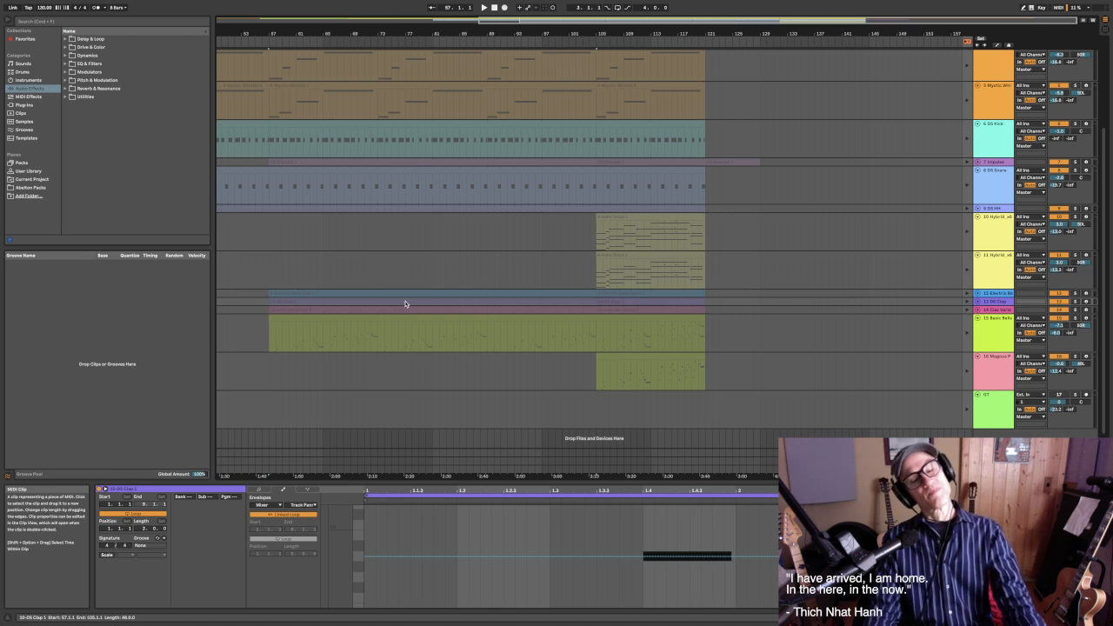
# Quit Ableton Live
pyautogui.moveTo(536, 2)
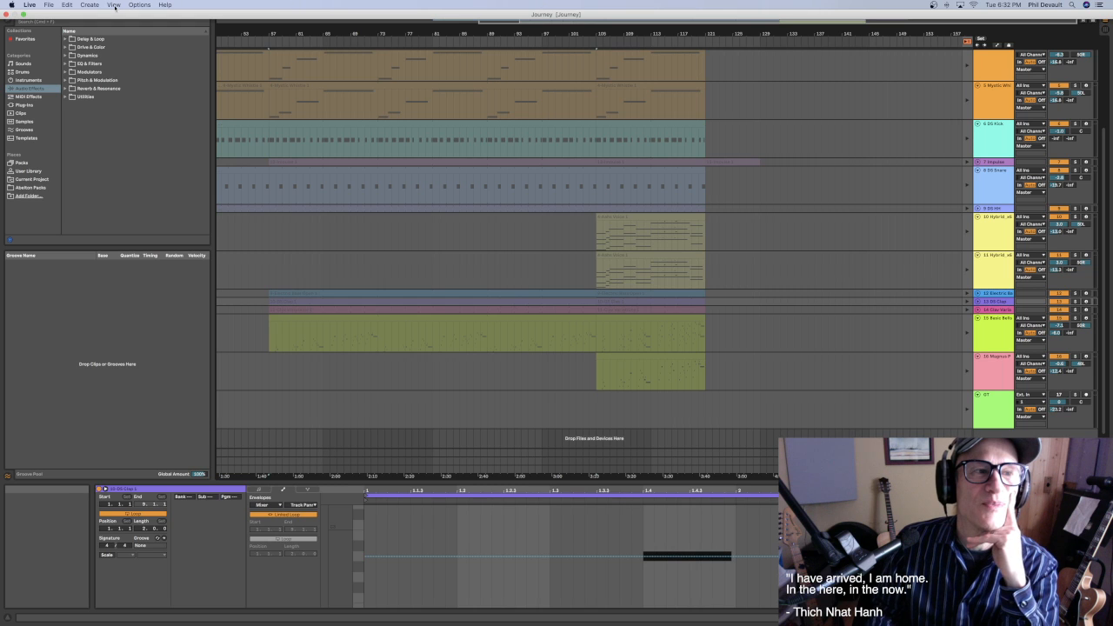
pyautogui.click(28, 4)
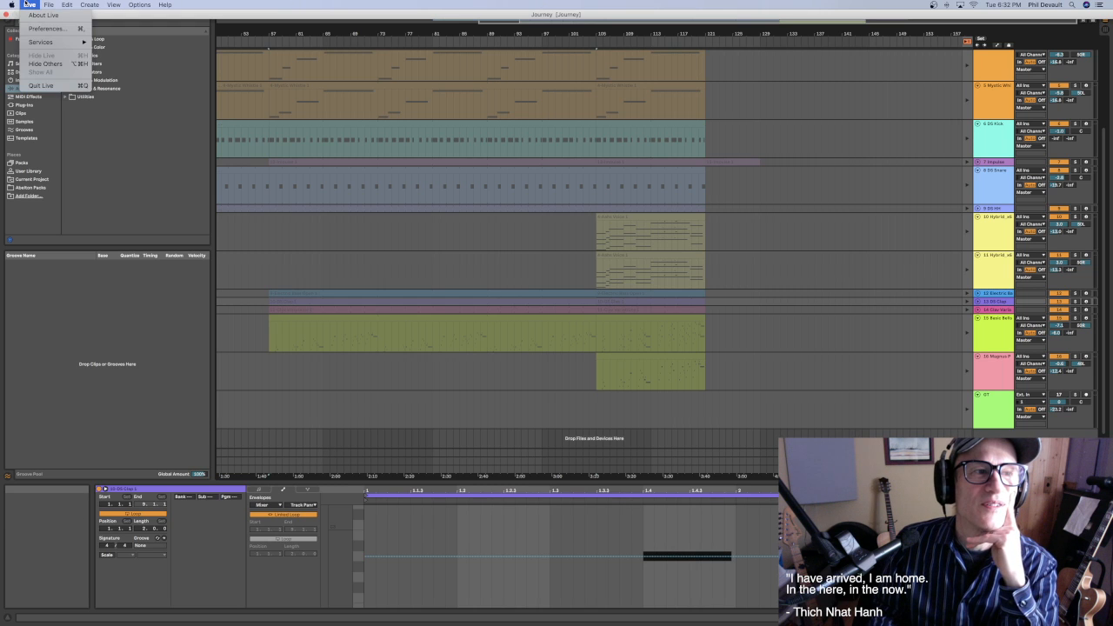
pyautogui.click(46, 87)
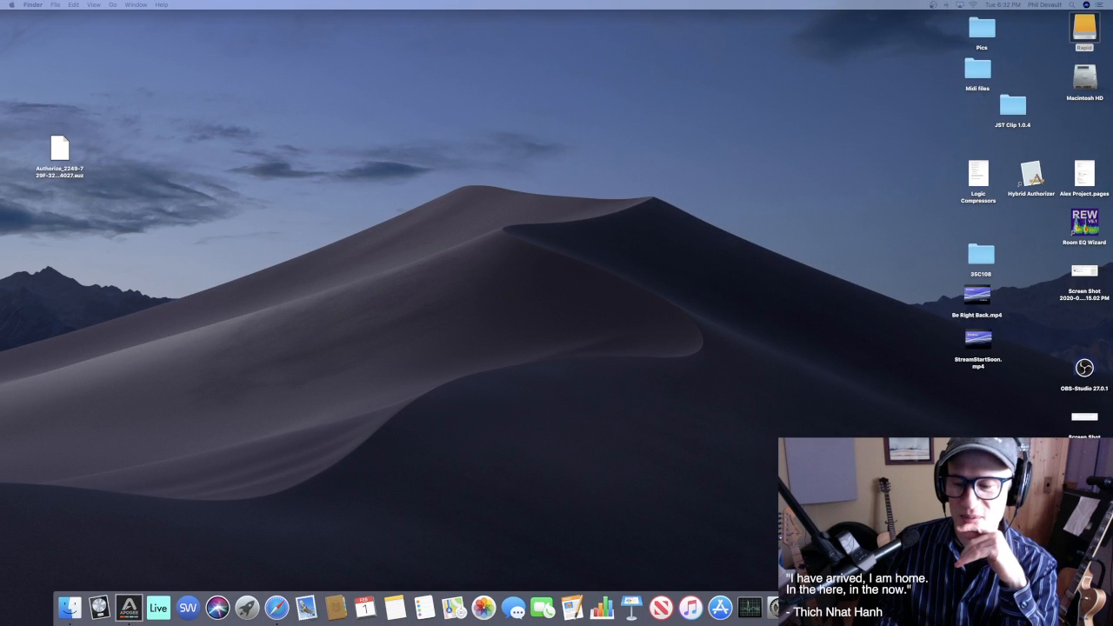
# Switch to the Safari window with the Google results and open MusicTech's article "Exporting options in Ableton Live"
pyautogui.click(1014, 607)
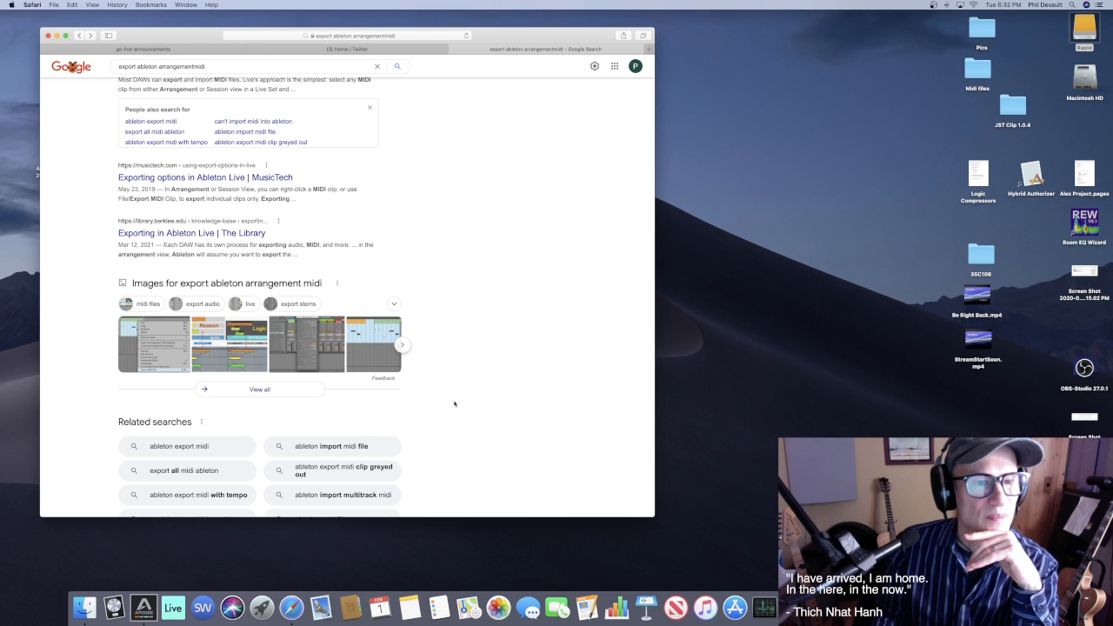
pyautogui.click(207, 178)
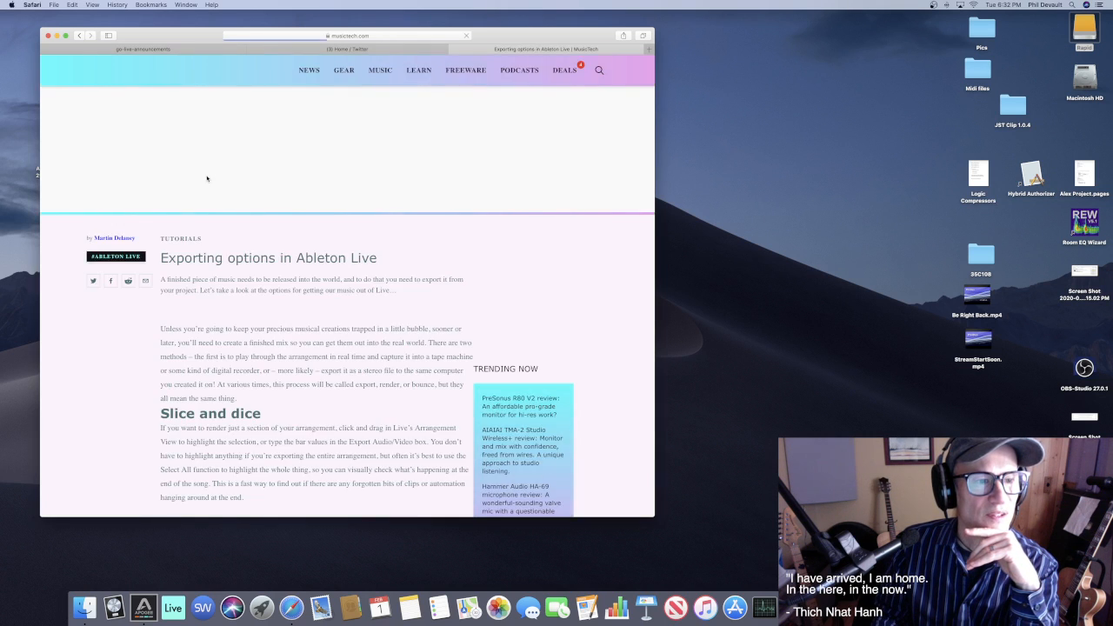
pyautogui.scroll(-1, 383, 288)
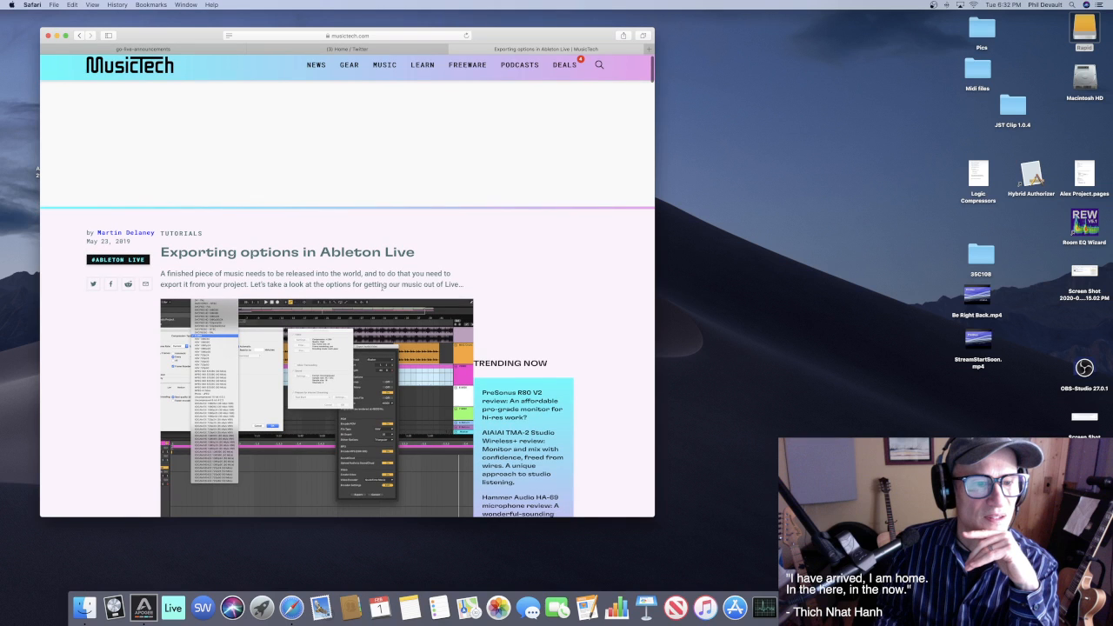
# Read through the article's step-by-step export instructions up to step 9 on exporting MIDI clips
pyautogui.scroll(-5, 383, 288)
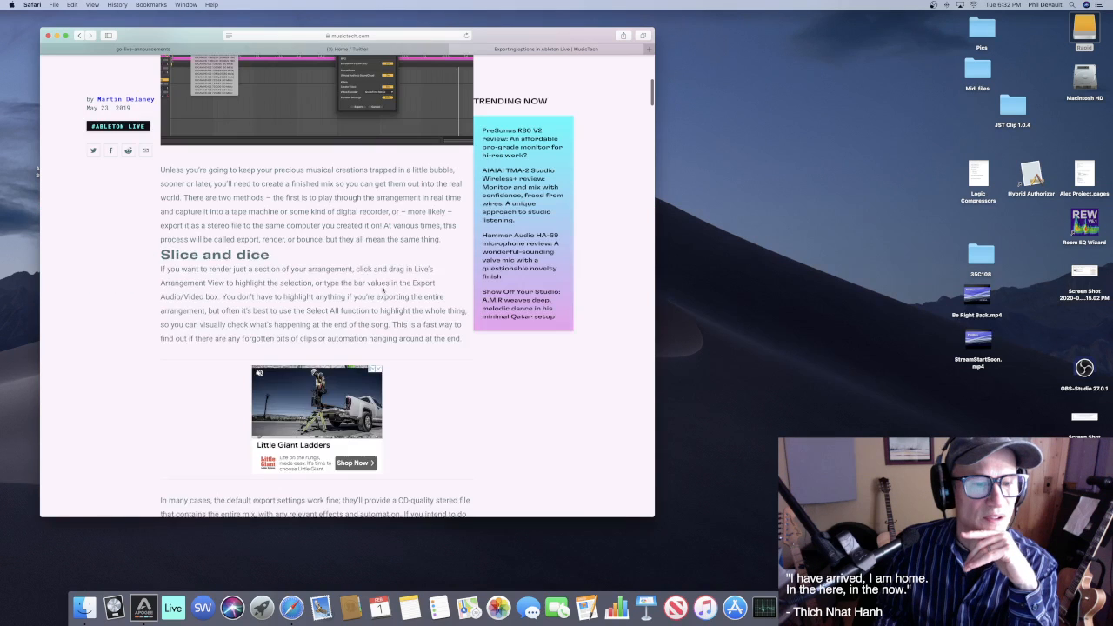
pyautogui.scroll(-10, 382, 290)
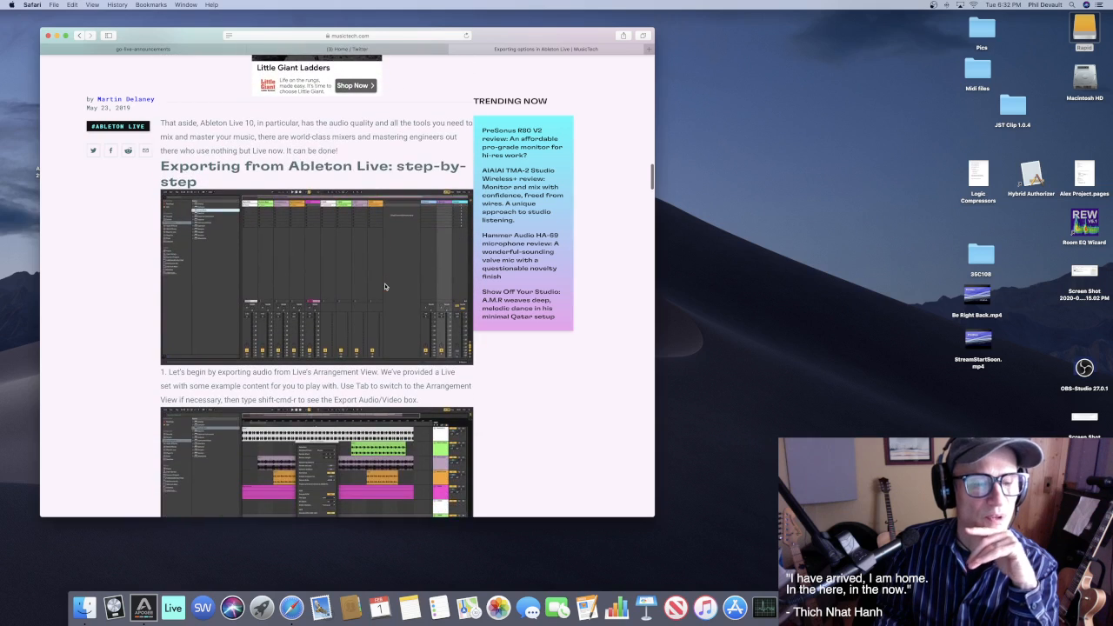
pyautogui.scroll(-7, 384, 282)
pyautogui.scroll(-12, 386, 284)
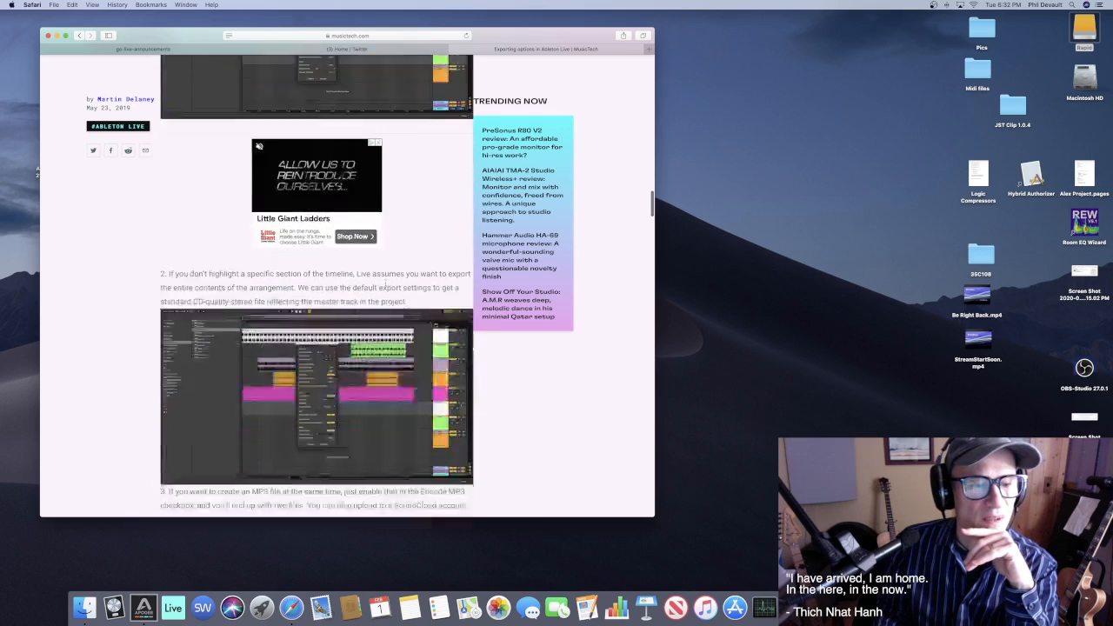
pyautogui.scroll(-12, 386, 285)
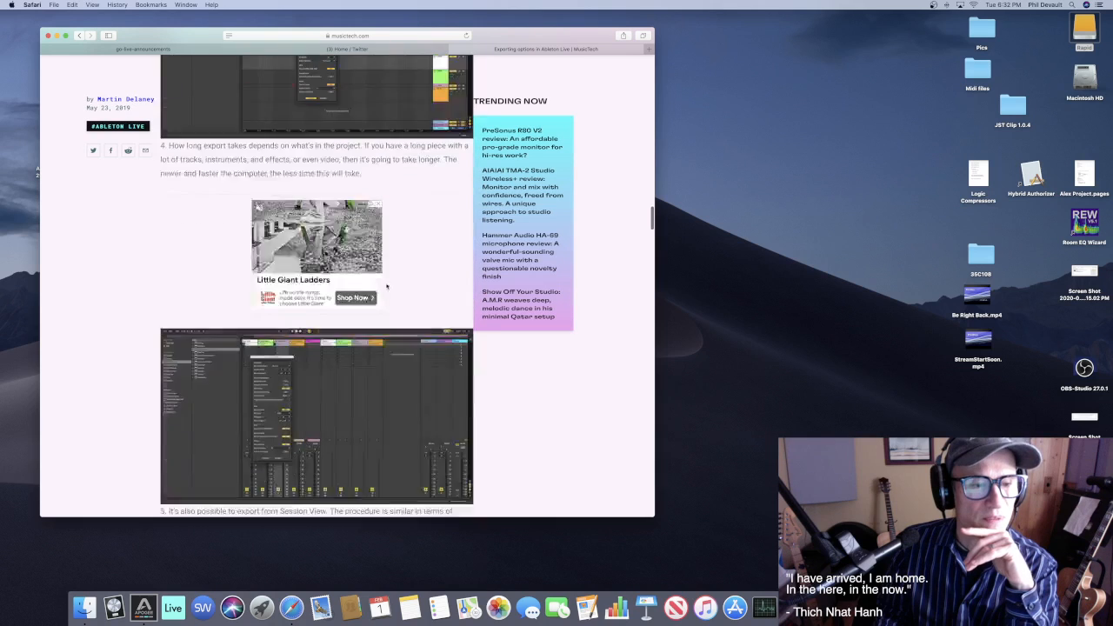
pyautogui.scroll(1, 385, 282)
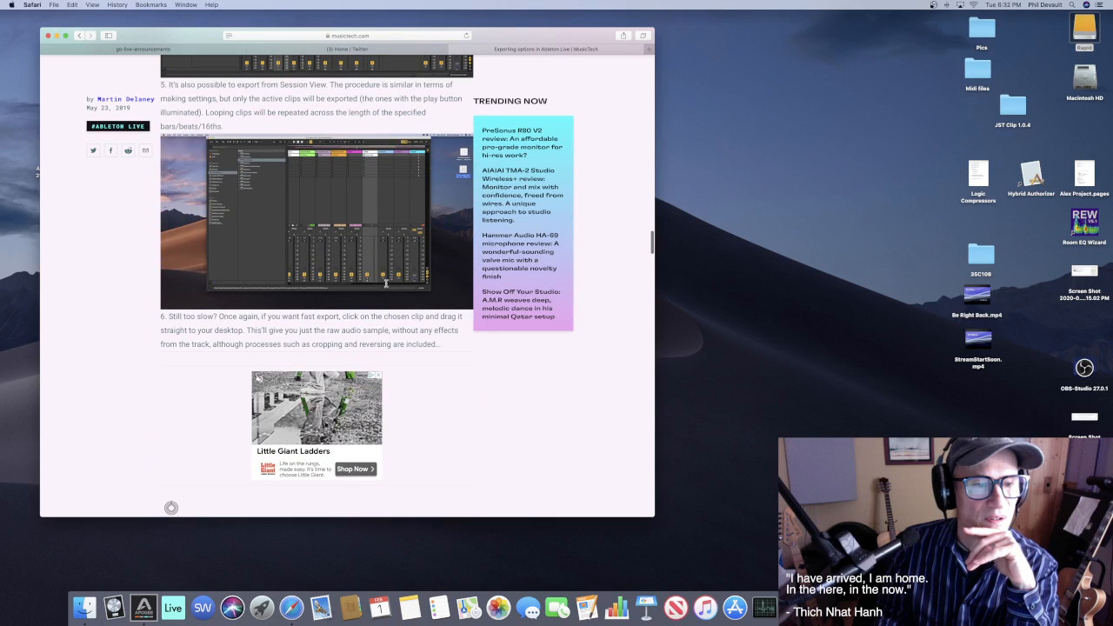
pyautogui.scroll(-10, 385, 282)
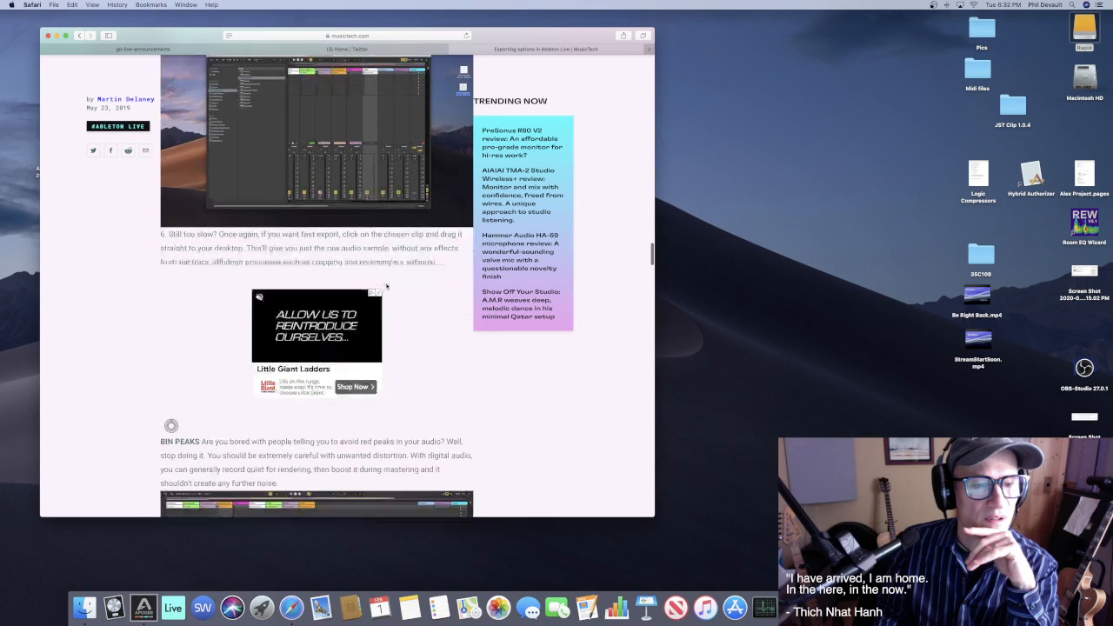
pyautogui.scroll(-8, 386, 286)
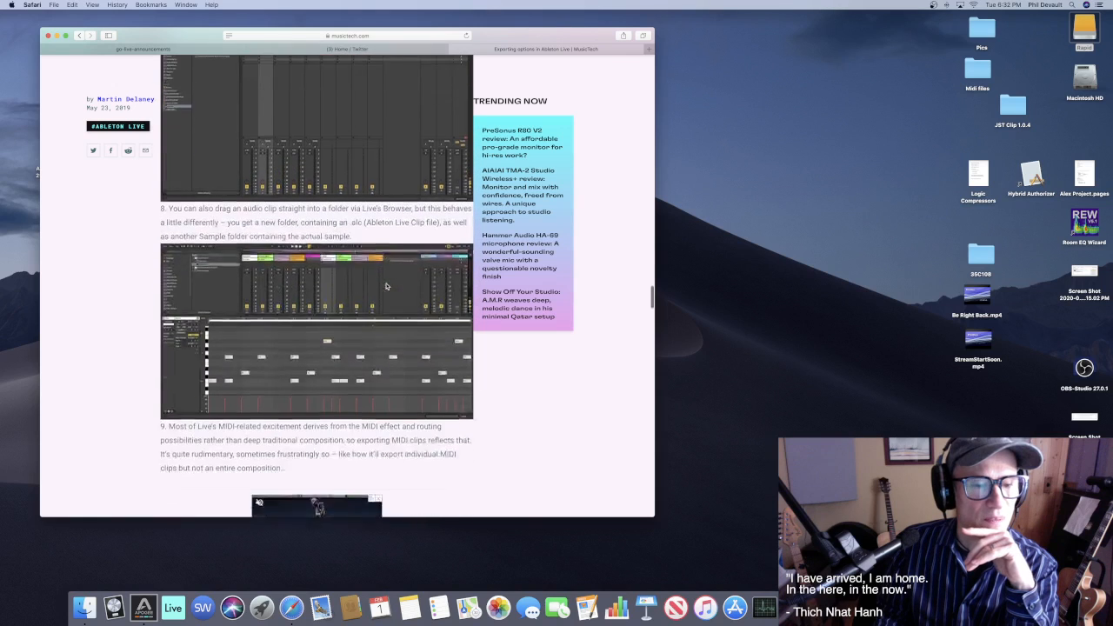
pyautogui.scroll(-5, 385, 286)
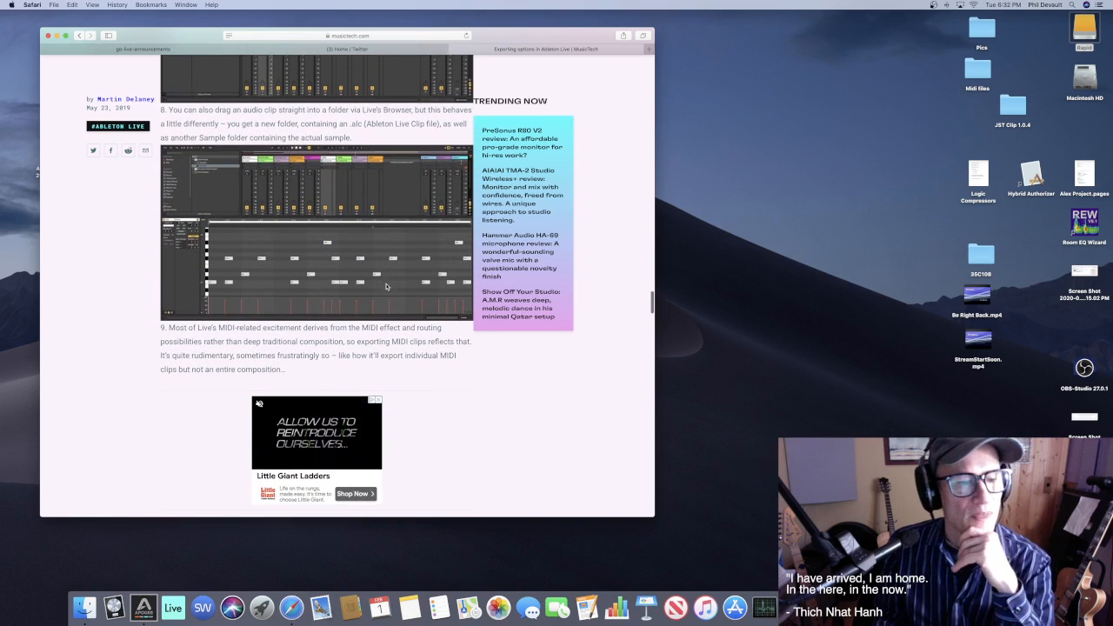
pyautogui.scroll(-5, 388, 286)
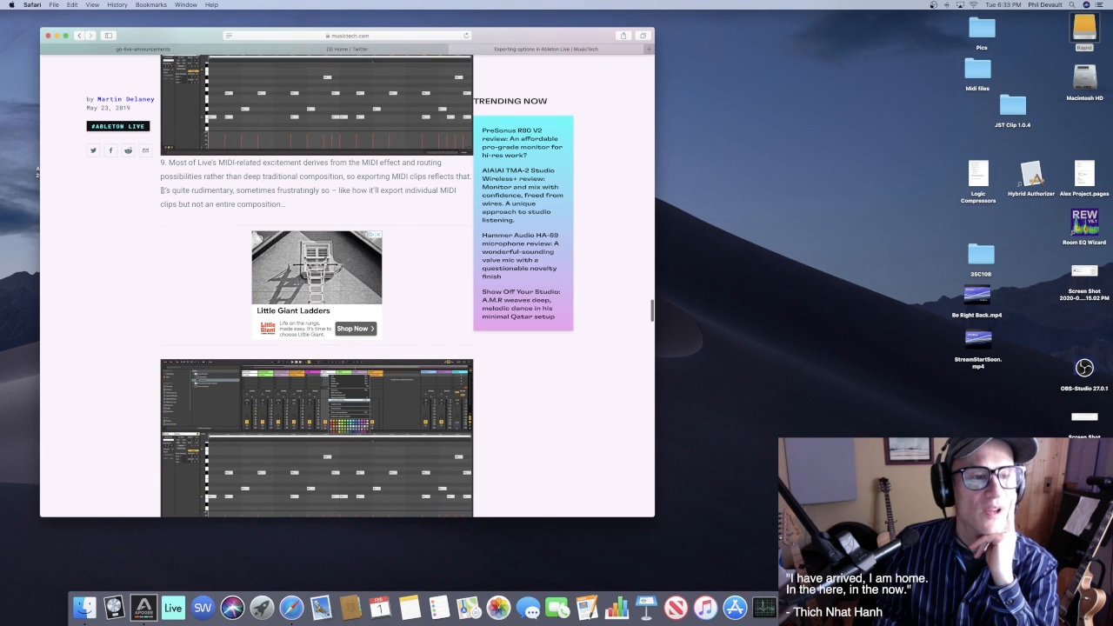
# Highlight the last sentence of step 9 about MIDI clip export and read on through steps 10 and 11
pyautogui.moveTo(163, 191); pyautogui.dragTo(305, 199)
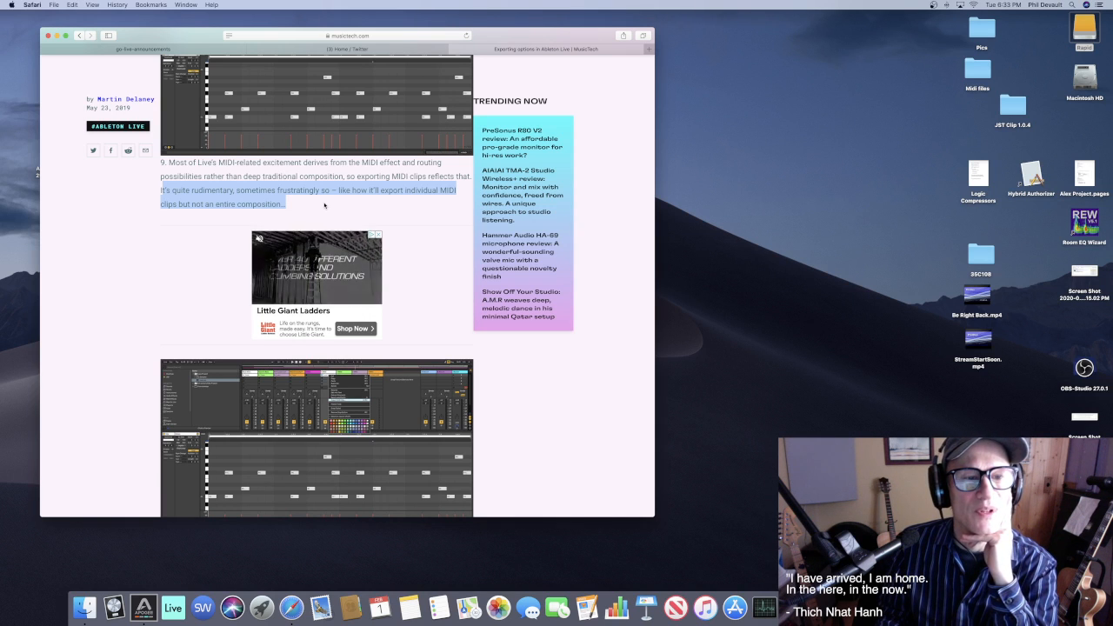
pyautogui.scroll(-4, 324, 205)
pyautogui.scroll(-3, 324, 205)
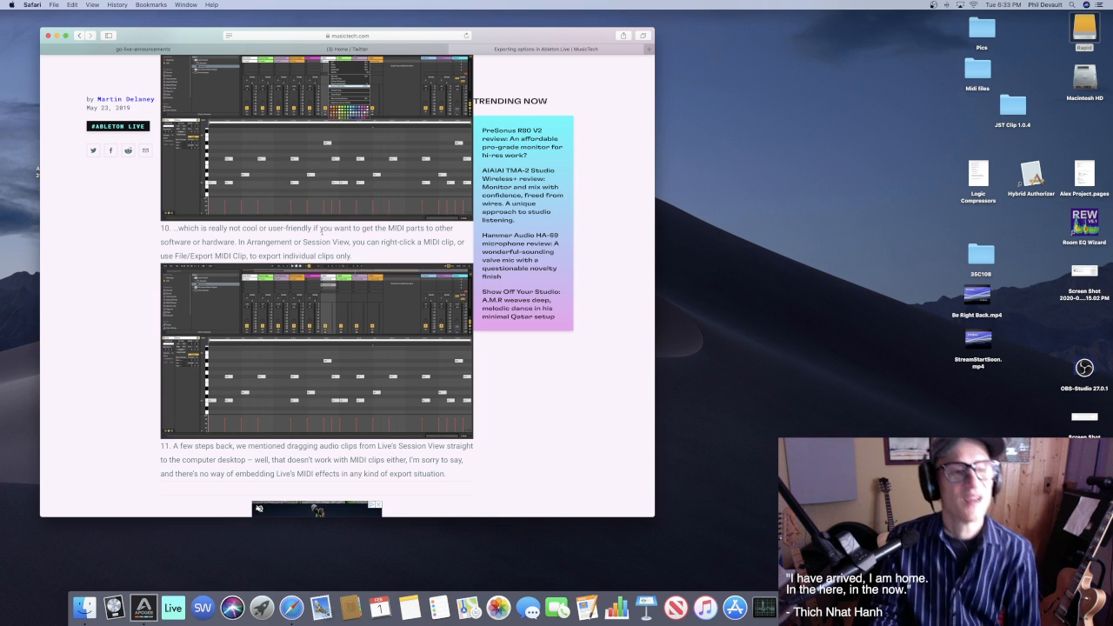
# Read the MusicTech article's steps on exporting MIDI clips, importing multitrack MIDI files and exporting video, and minimize the browser window
pyautogui.scroll(-5, 333, 240)
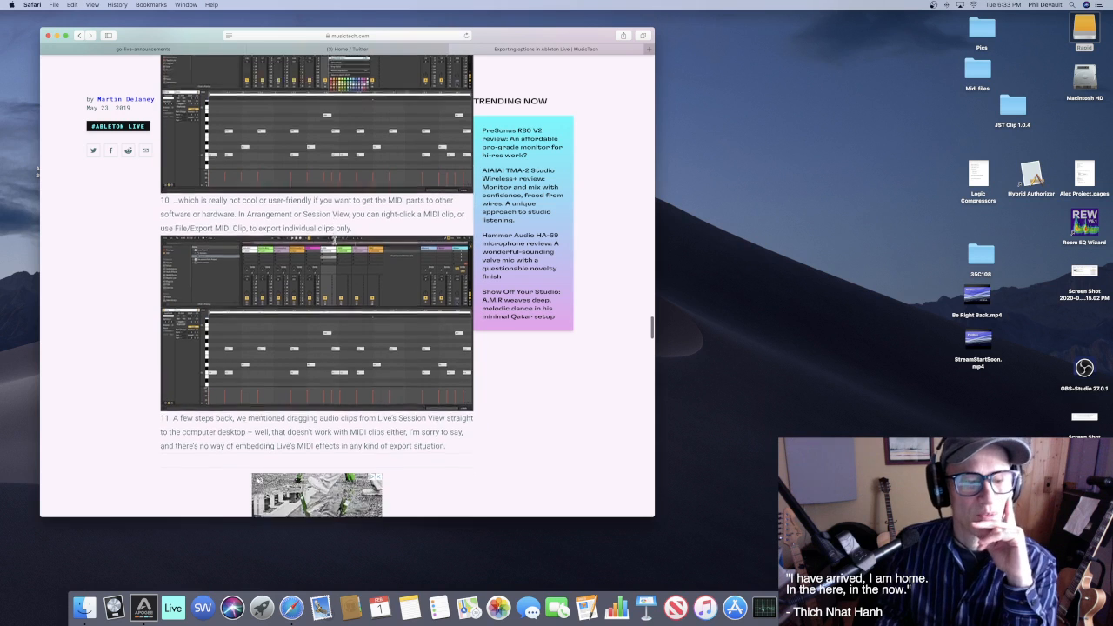
pyautogui.scroll(-1, 335, 241)
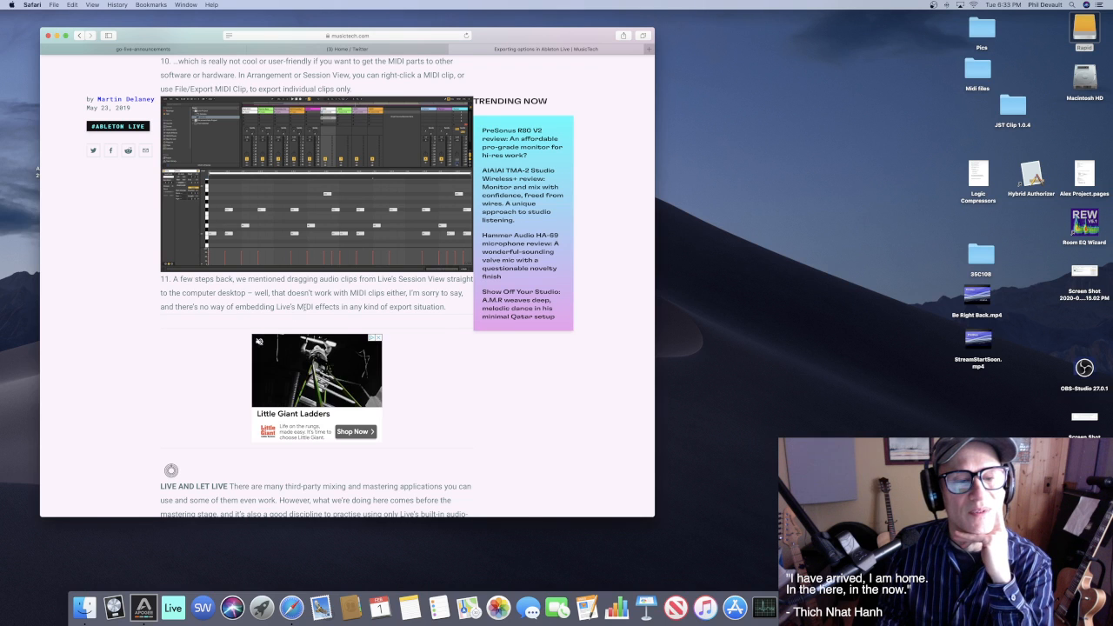
pyautogui.scroll(-5, 317, 287)
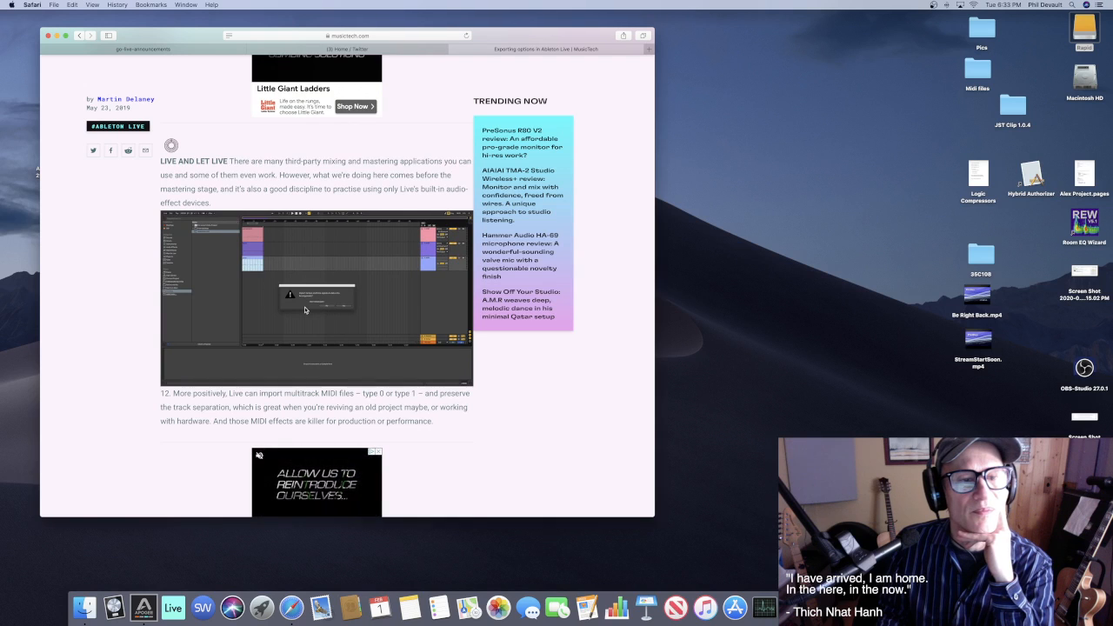
pyautogui.scroll(-2, 304, 309)
pyautogui.scroll(-2, 305, 306)
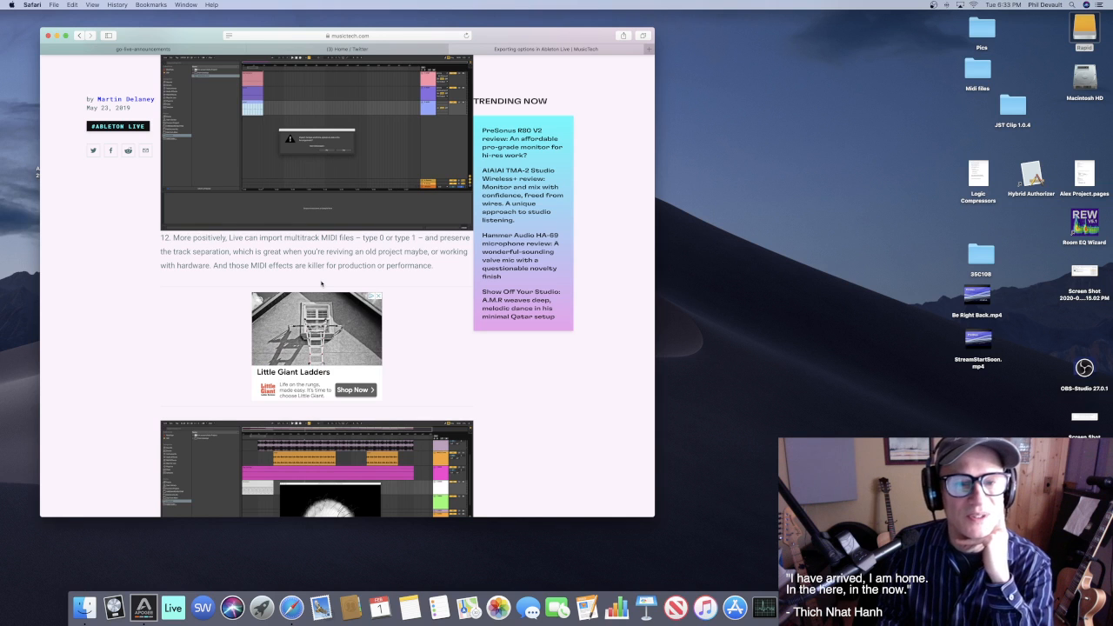
pyautogui.scroll(-6, 321, 284)
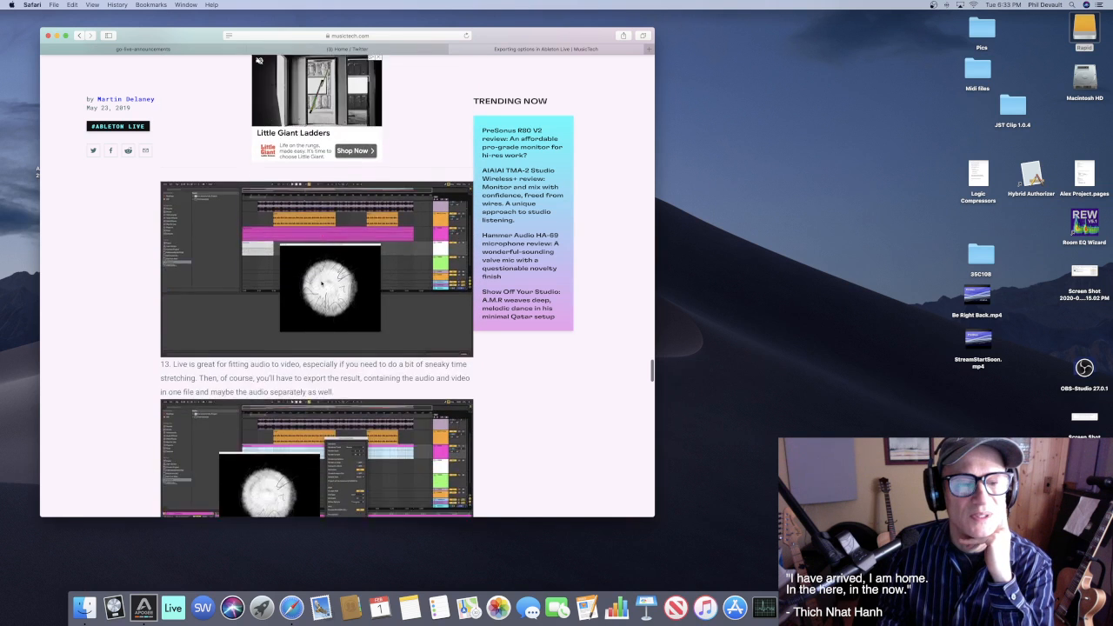
pyautogui.scroll(-10, 321, 284)
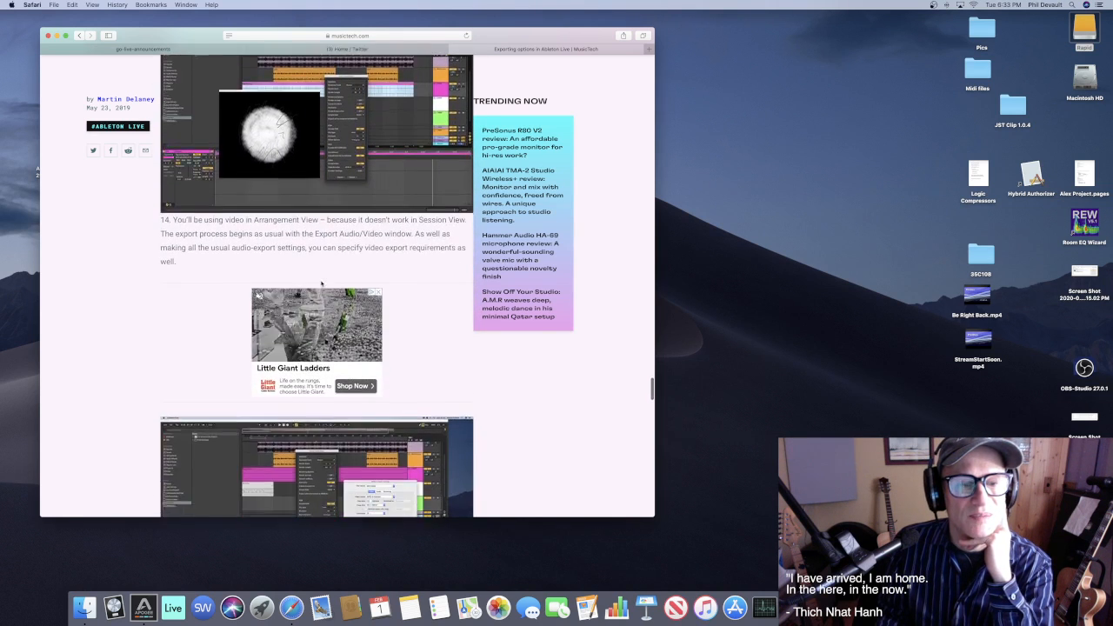
pyautogui.scroll(8, 321, 284)
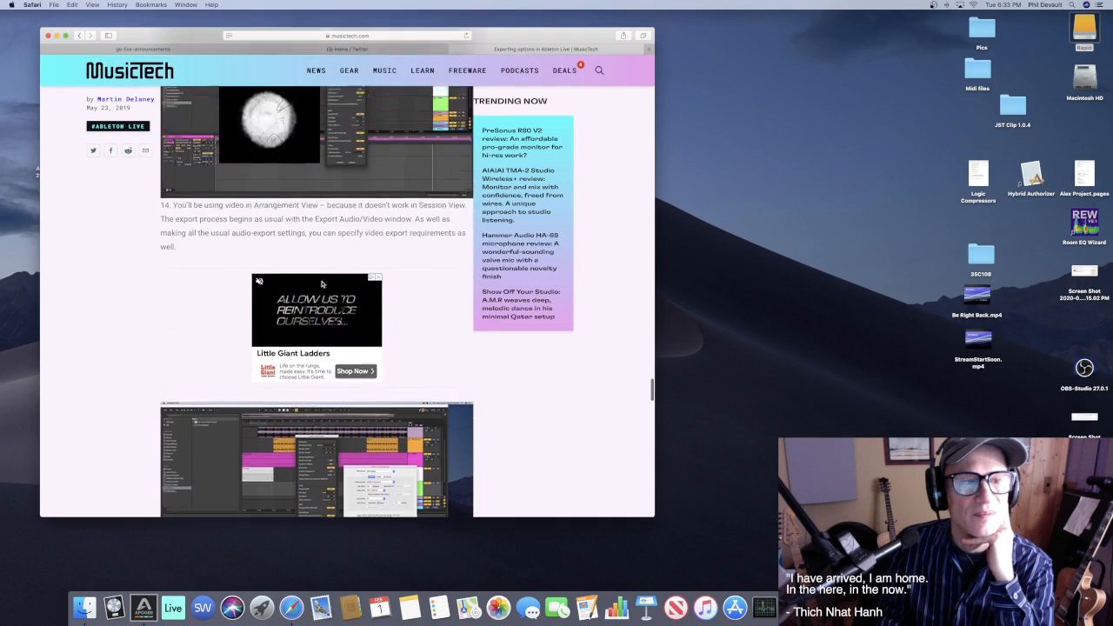
pyautogui.scroll(20, 322, 284)
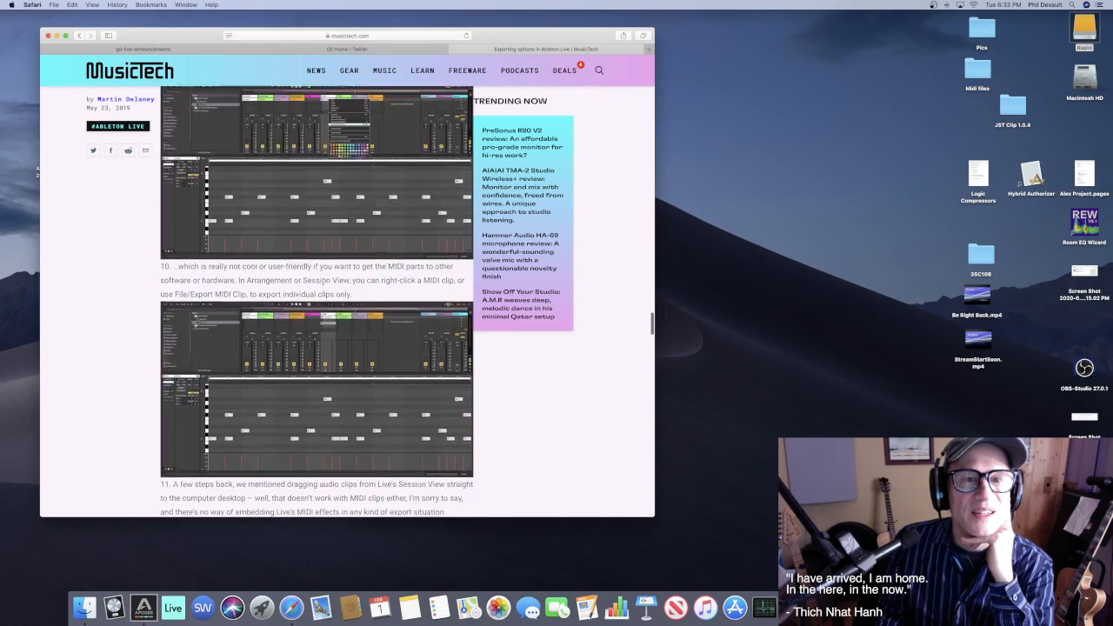
pyautogui.scroll(8, 322, 284)
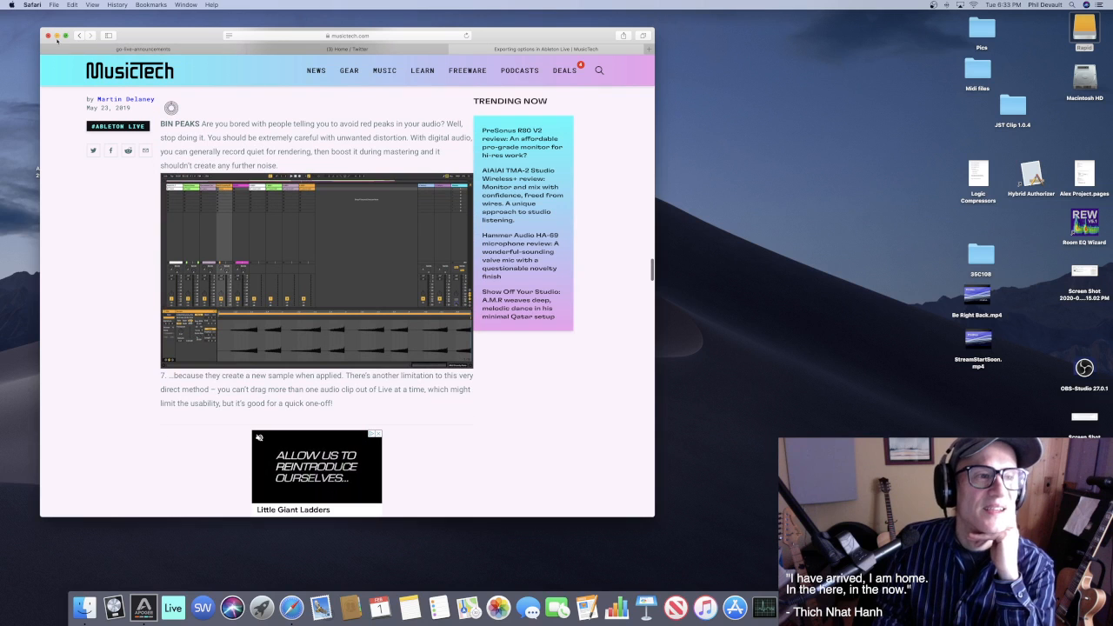
pyautogui.click(57, 36)
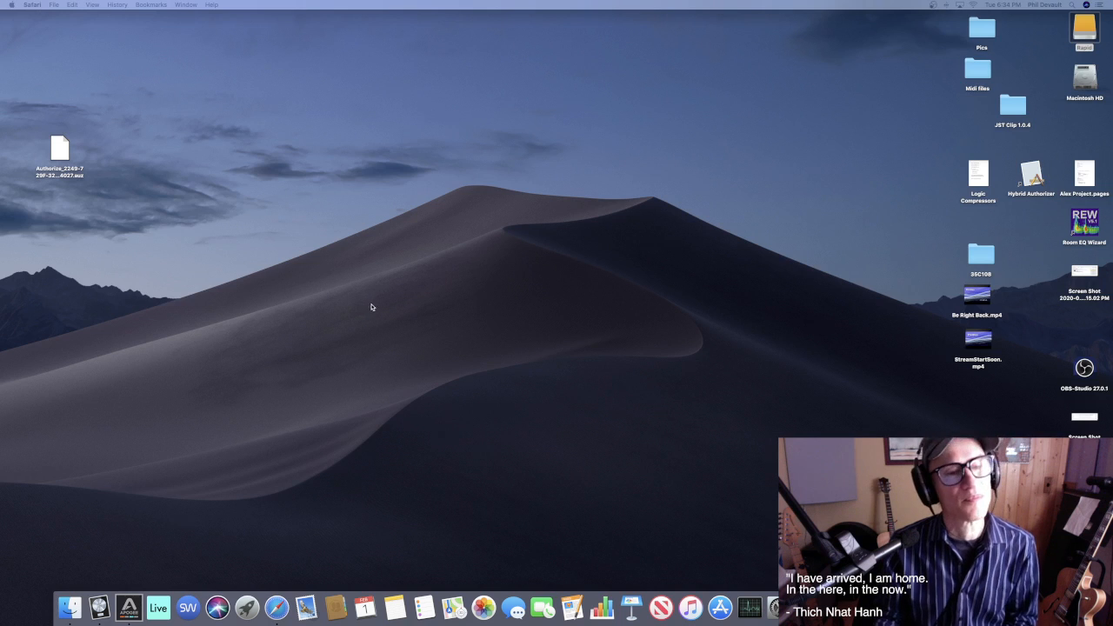
# Switch to Logic Pro X and import clav.mid from the Midi tracks folder without its tempo information
pyautogui.press('super+Tab')
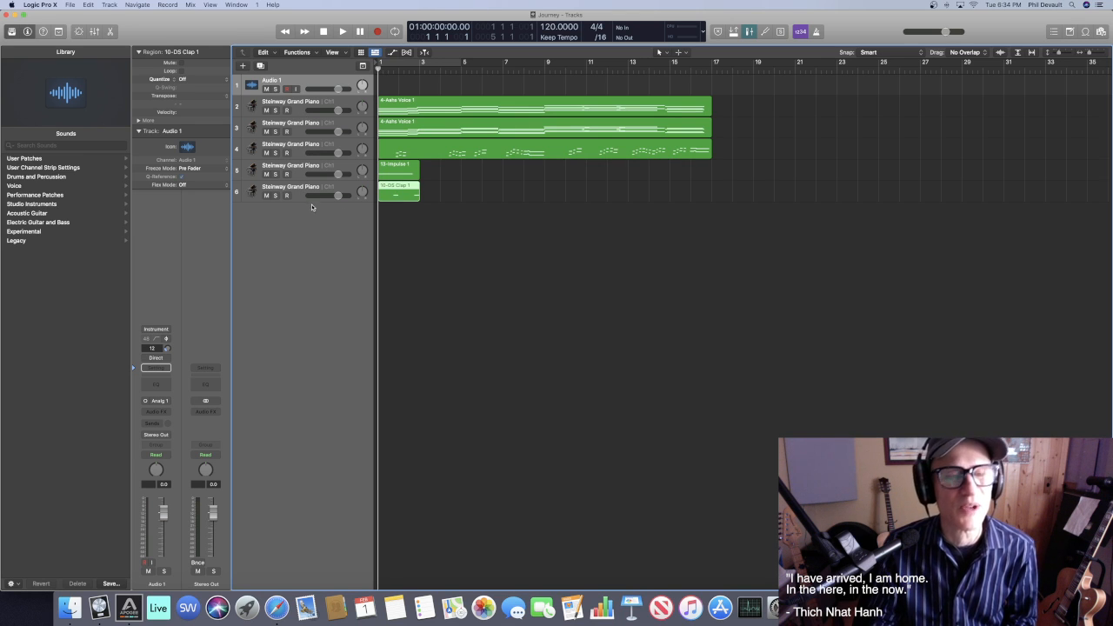
pyautogui.click(68, 4)
pyautogui.moveTo(127, 187)
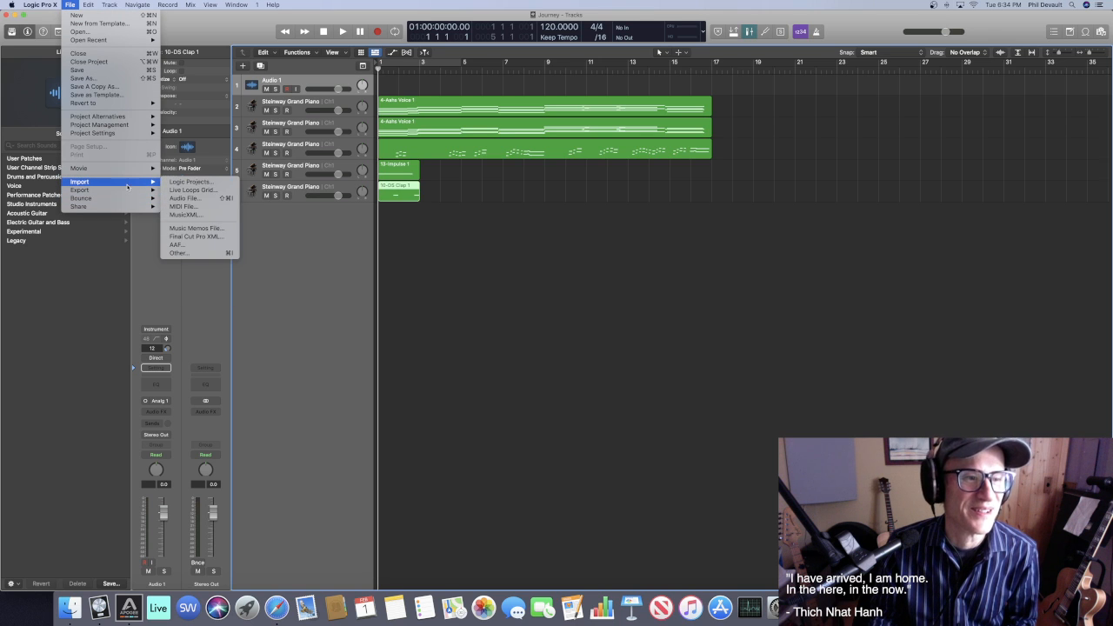
pyautogui.click(187, 207)
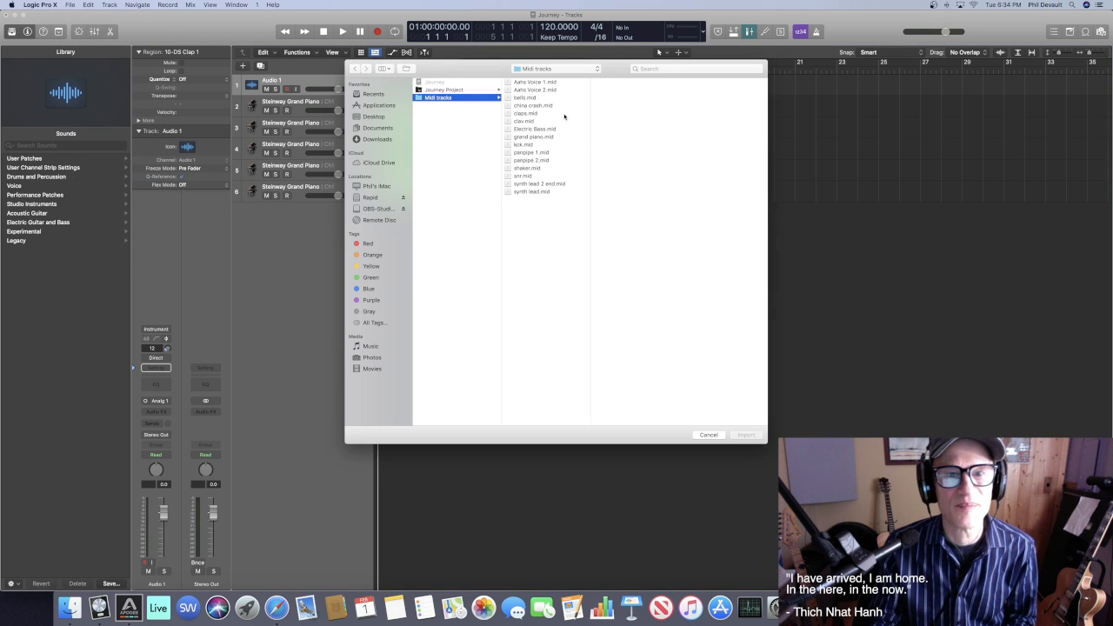
pyautogui.moveTo(487, 69); pyautogui.dragTo(632, 109)
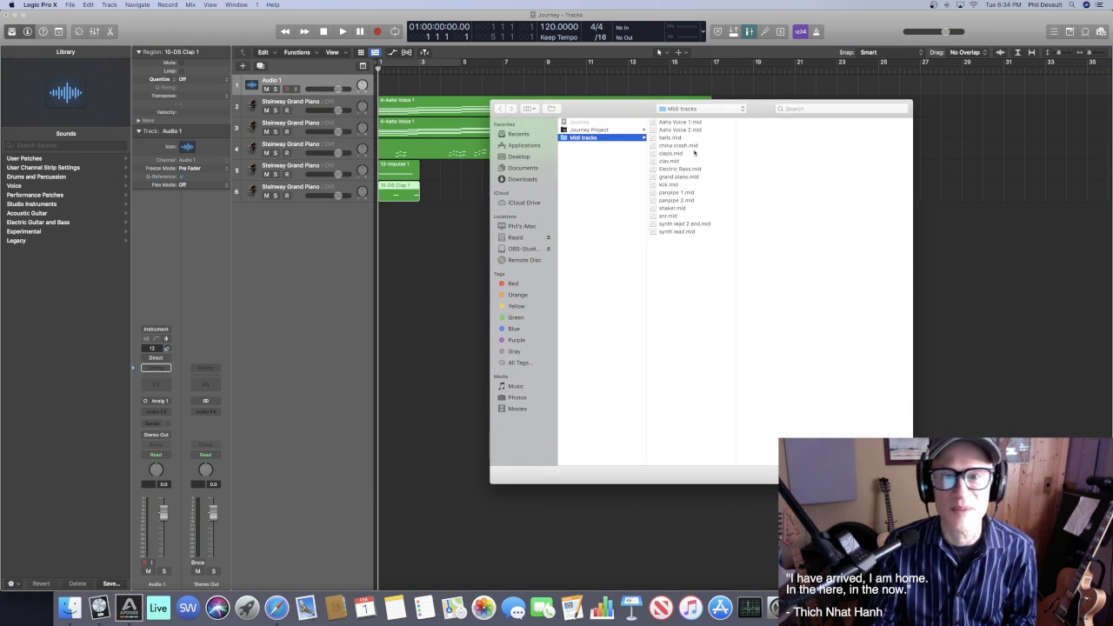
pyautogui.click(669, 161)
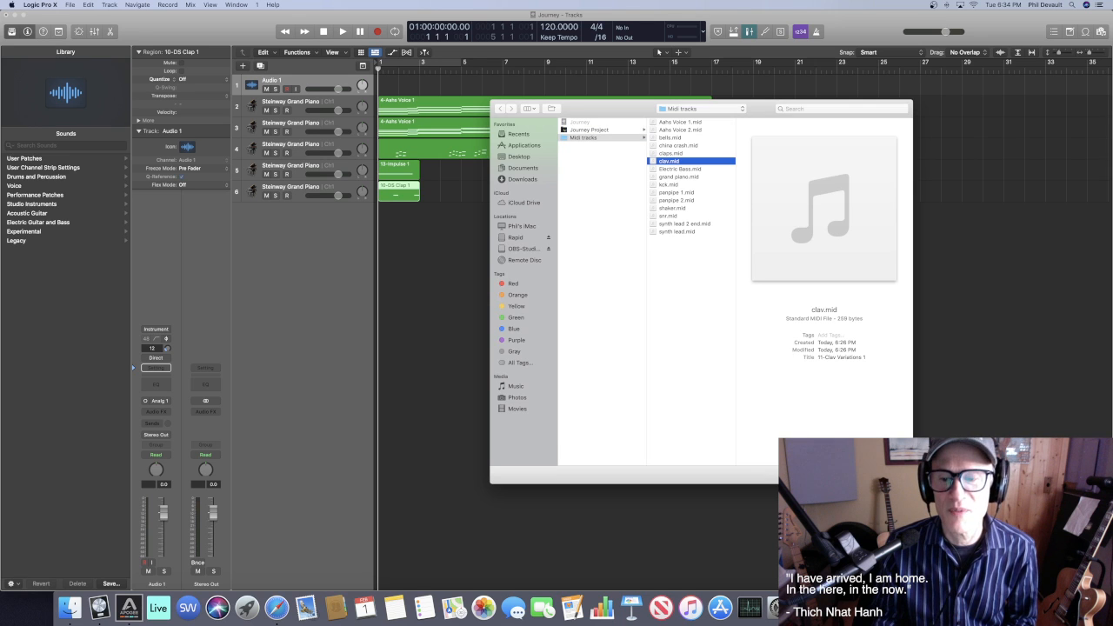
pyautogui.press('Return')
pyautogui.click(625, 211)
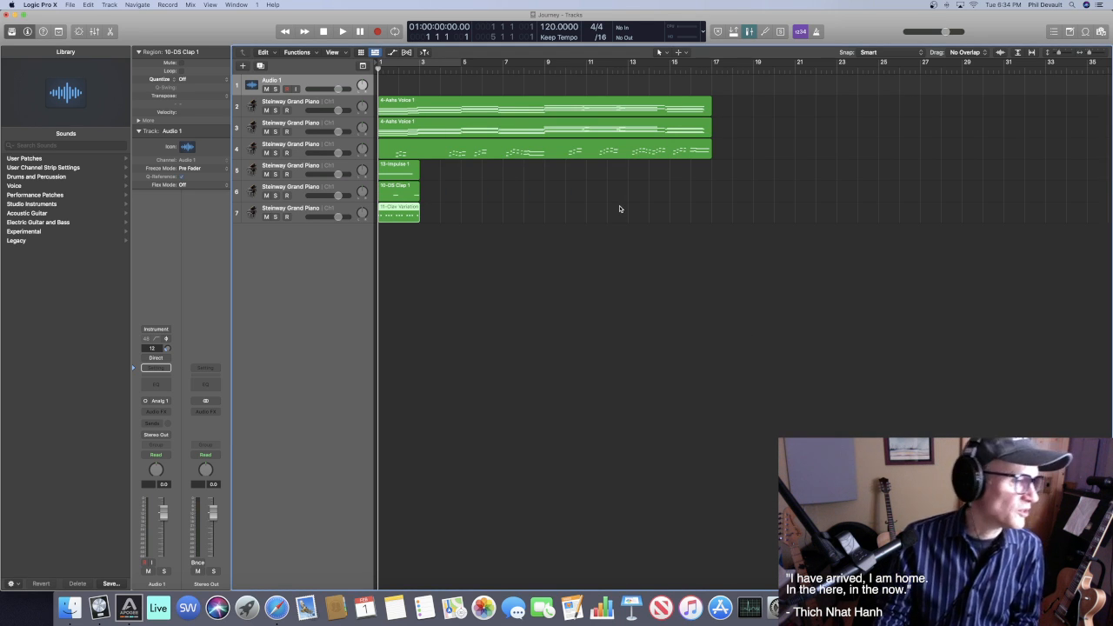
# Import Electric Bass.mid from the Midi tracks folder as a new track, declining the tempo import
pyautogui.click(71, 5)
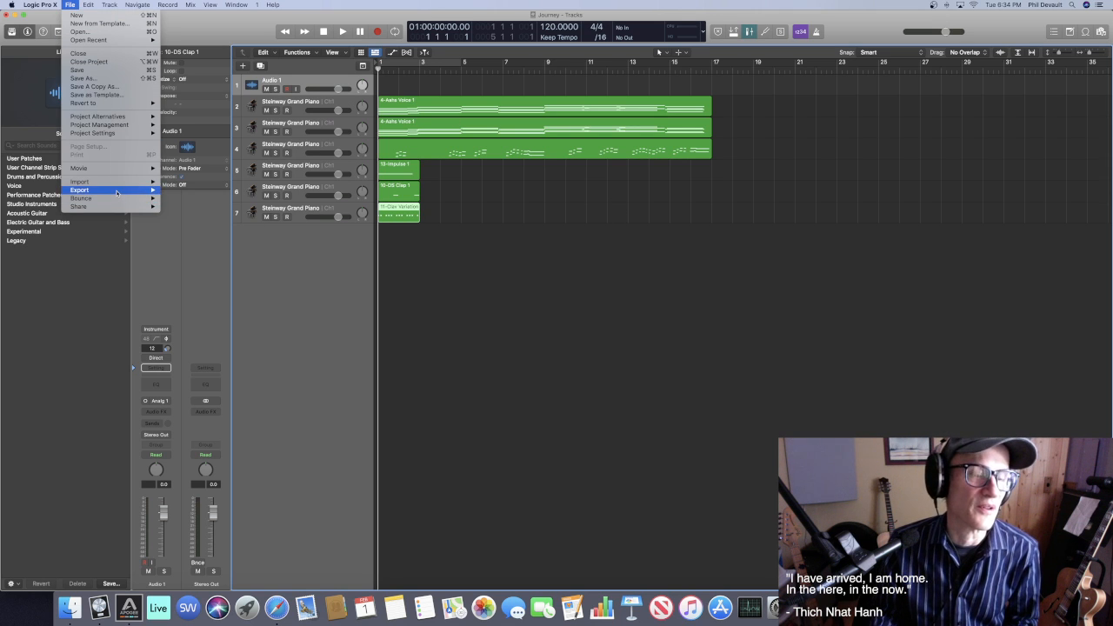
pyautogui.moveTo(119, 184)
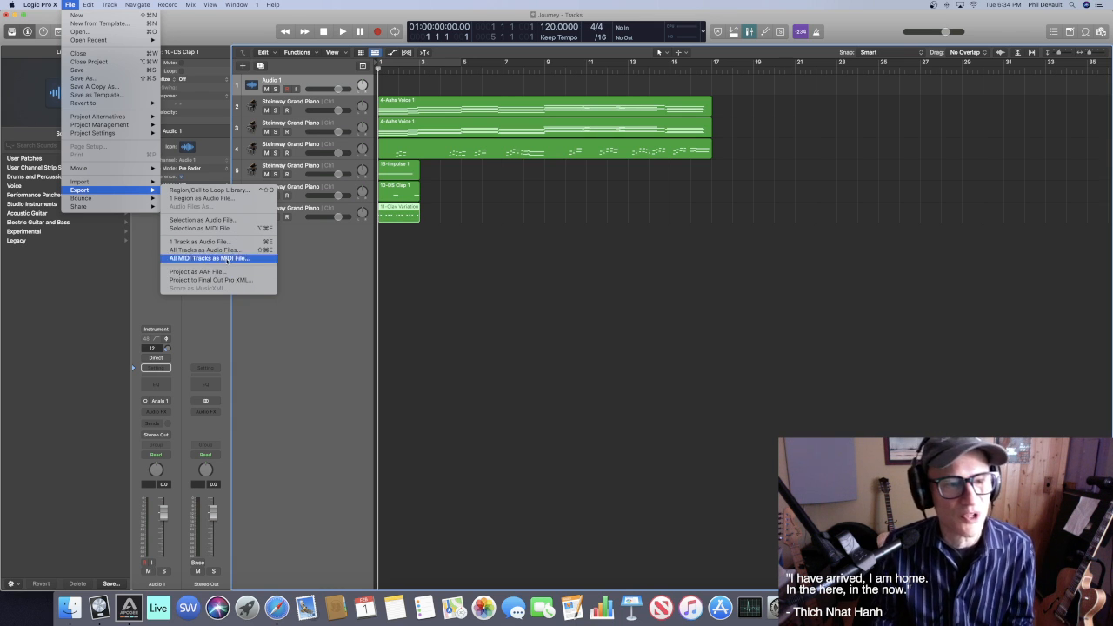
pyautogui.moveTo(79, 181)
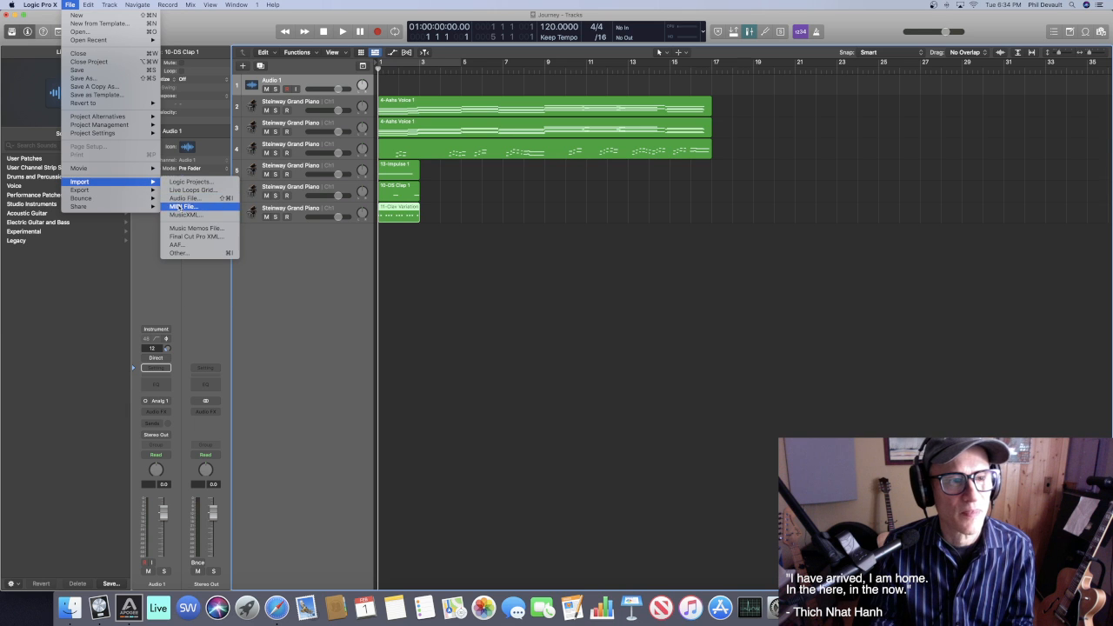
pyautogui.click(182, 207)
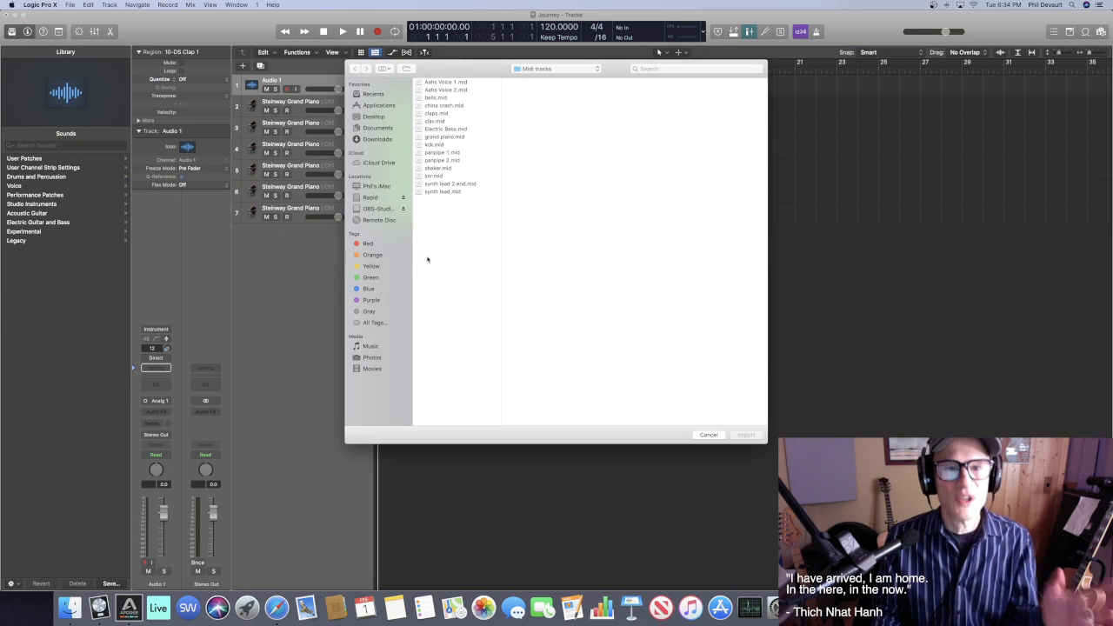
pyautogui.moveTo(434, 70); pyautogui.dragTo(606, 148)
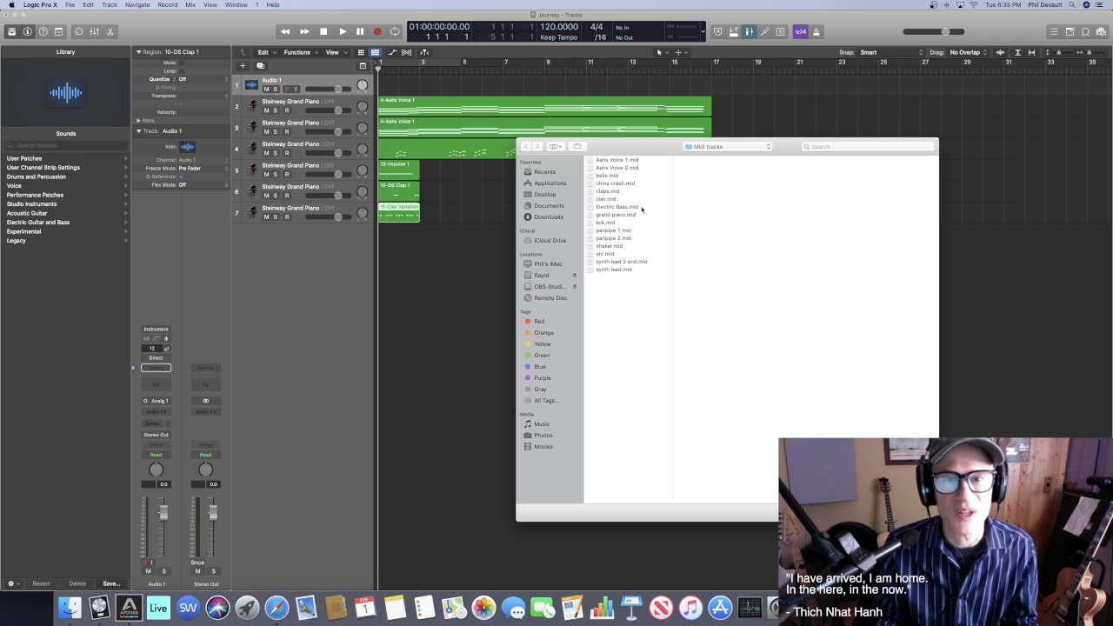
pyautogui.doubleClick(632, 209)
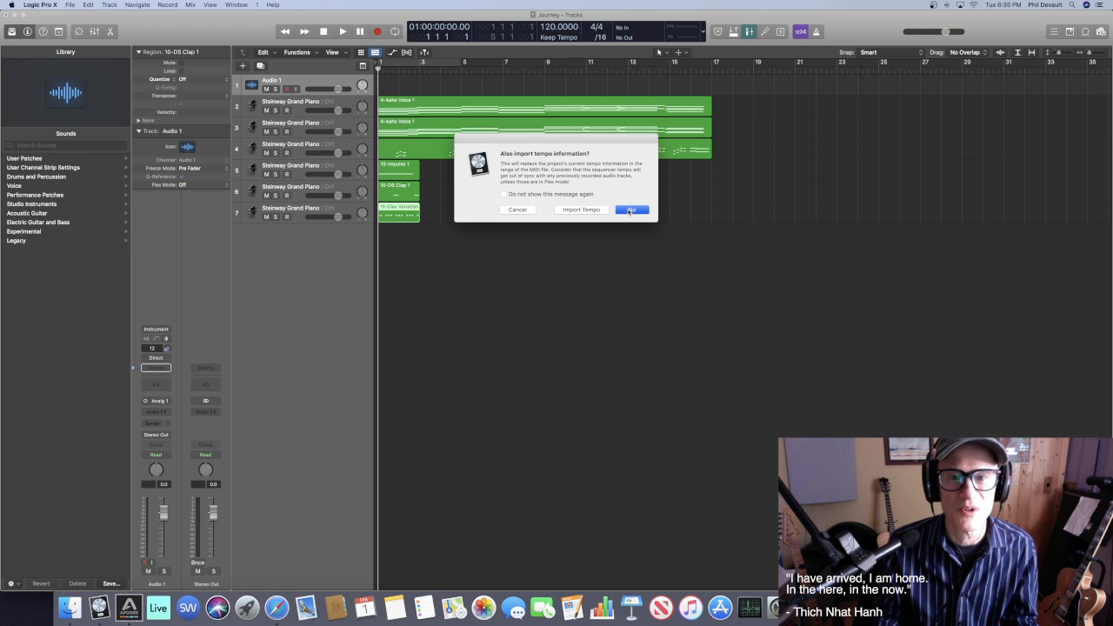
pyautogui.click(625, 213)
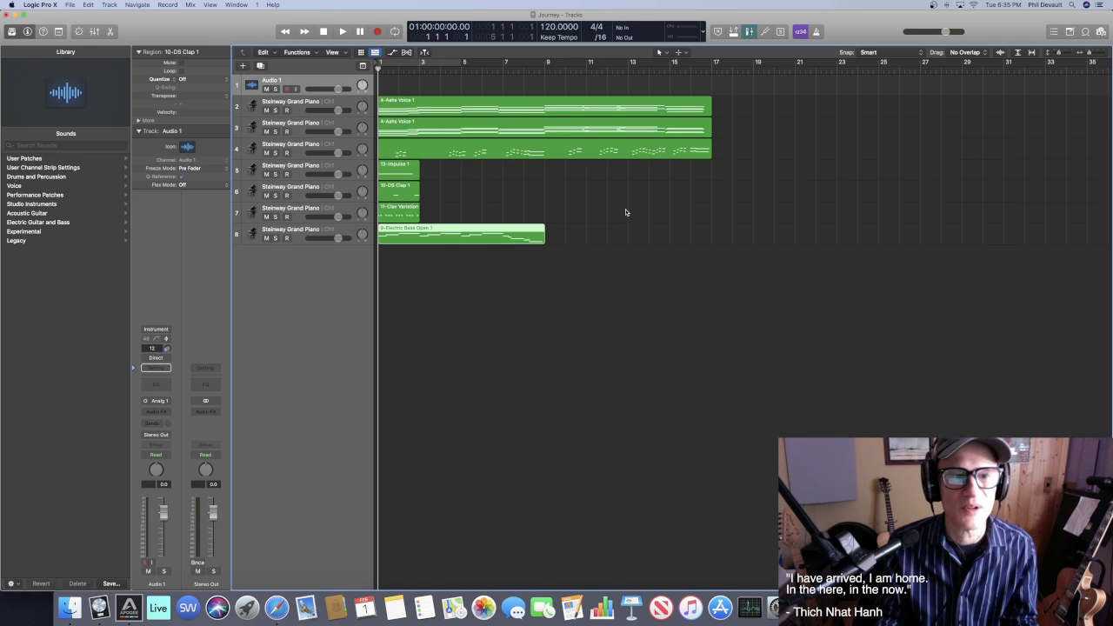
# Import grand piano.mid from the Midi tracks folder as a new track, leaving out its tempo information
pyautogui.click(67, 5)
pyautogui.moveTo(131, 182)
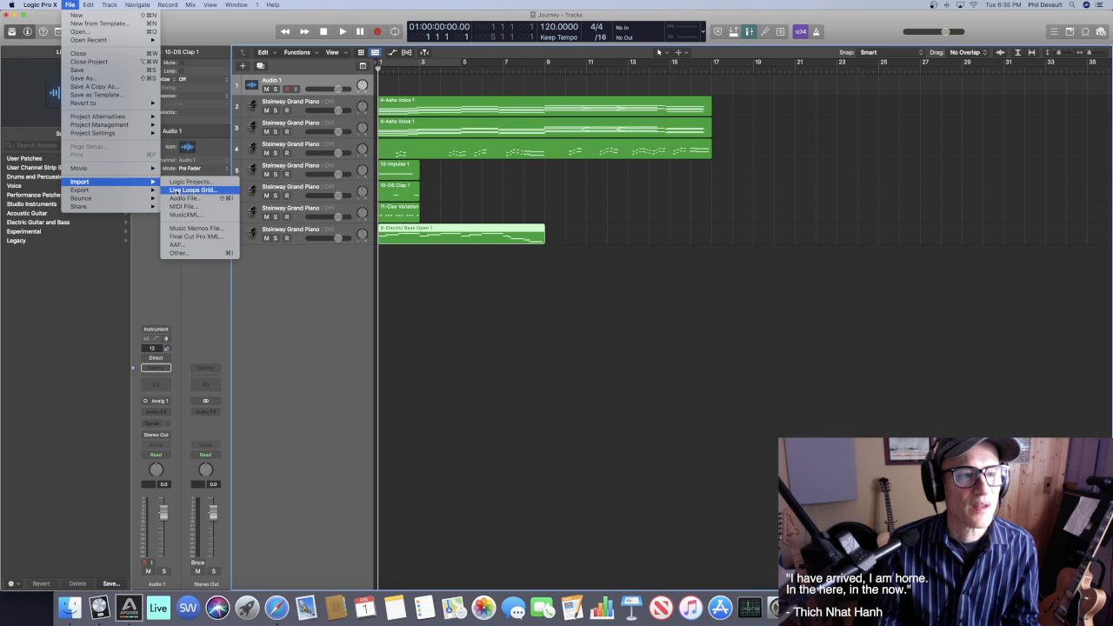
pyautogui.click(183, 206)
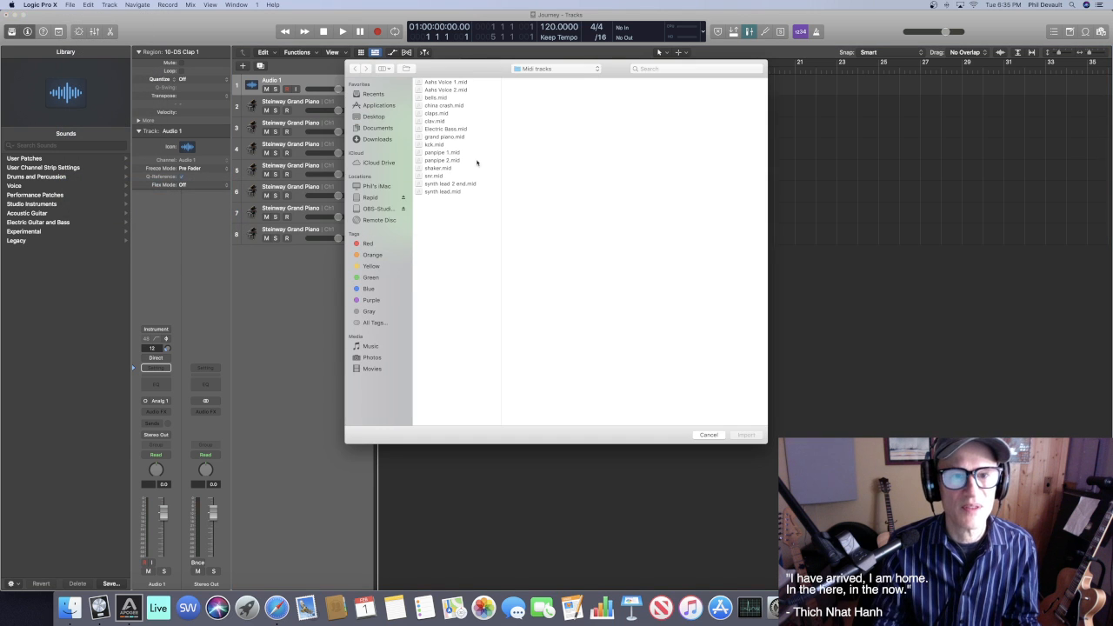
pyautogui.moveTo(445, 72); pyautogui.dragTo(542, 84)
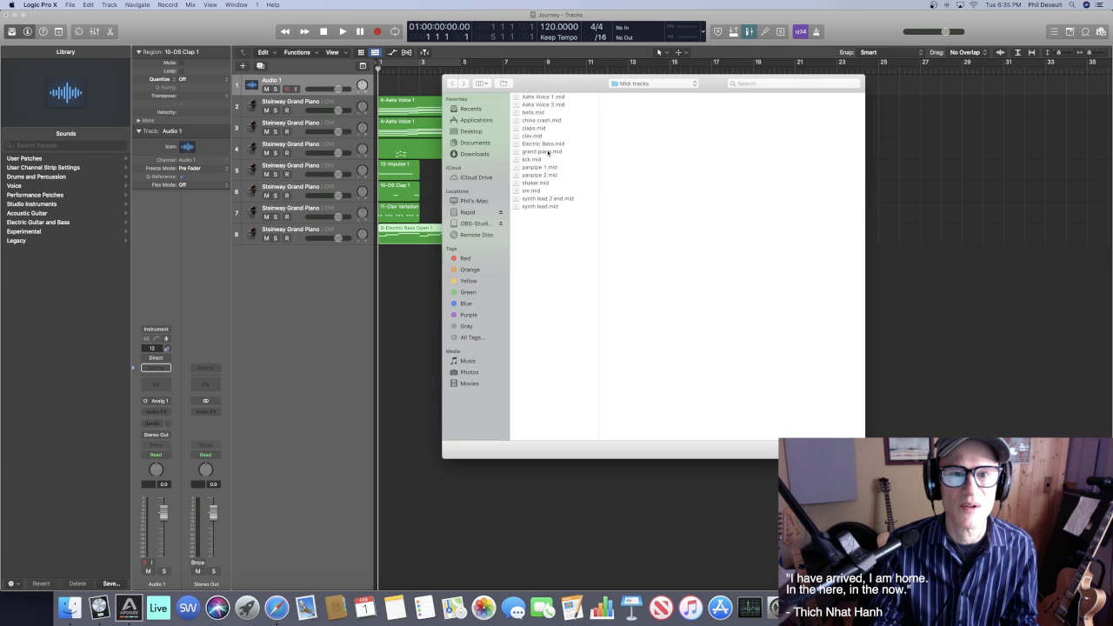
pyautogui.doubleClick(549, 152)
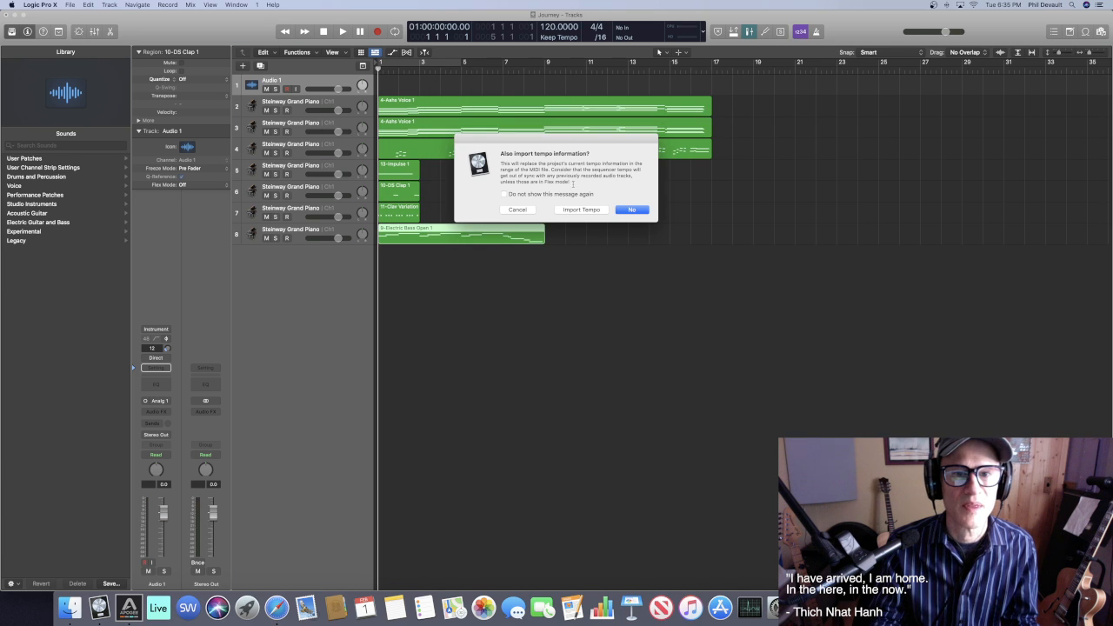
pyautogui.click(626, 211)
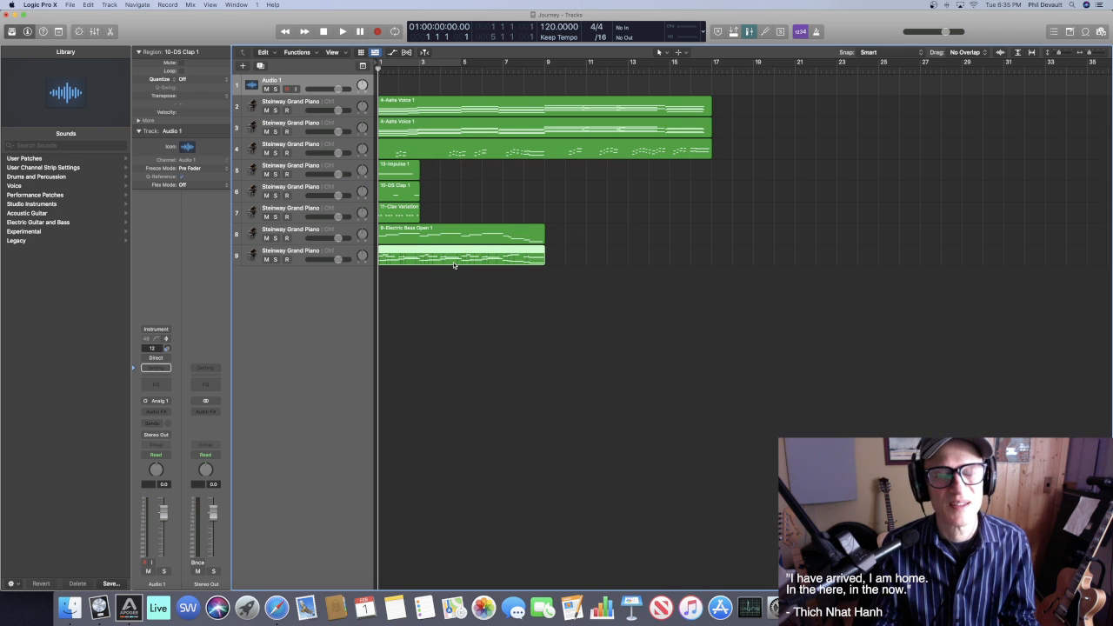
# Import panpipe 1.mid from the Midi tracks folder into the project without importing its tempo
pyautogui.click(71, 5)
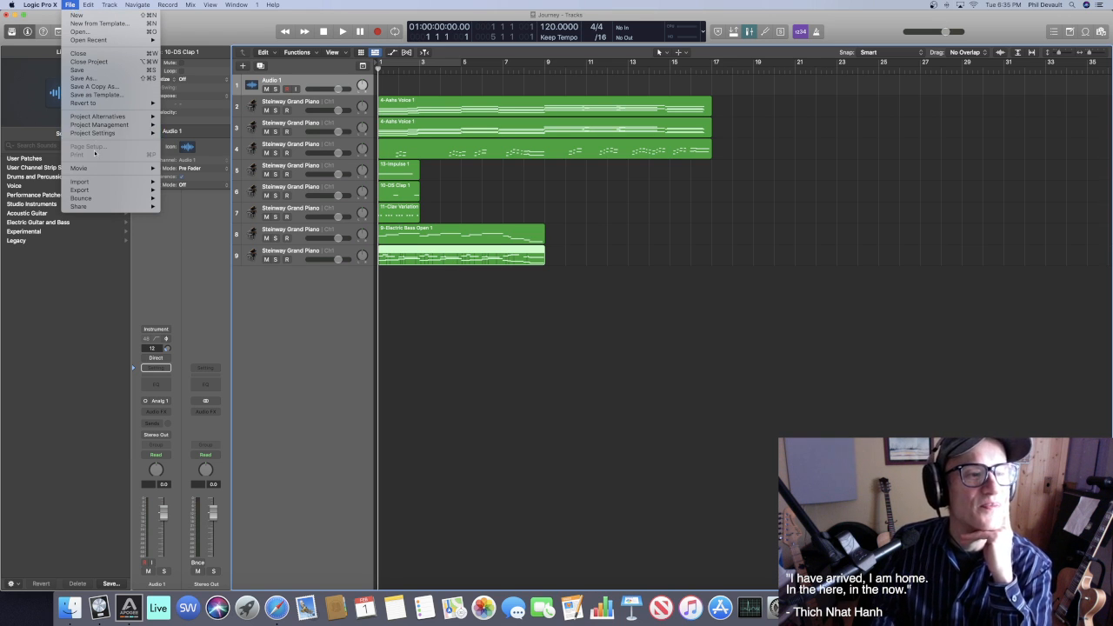
pyautogui.moveTo(104, 181)
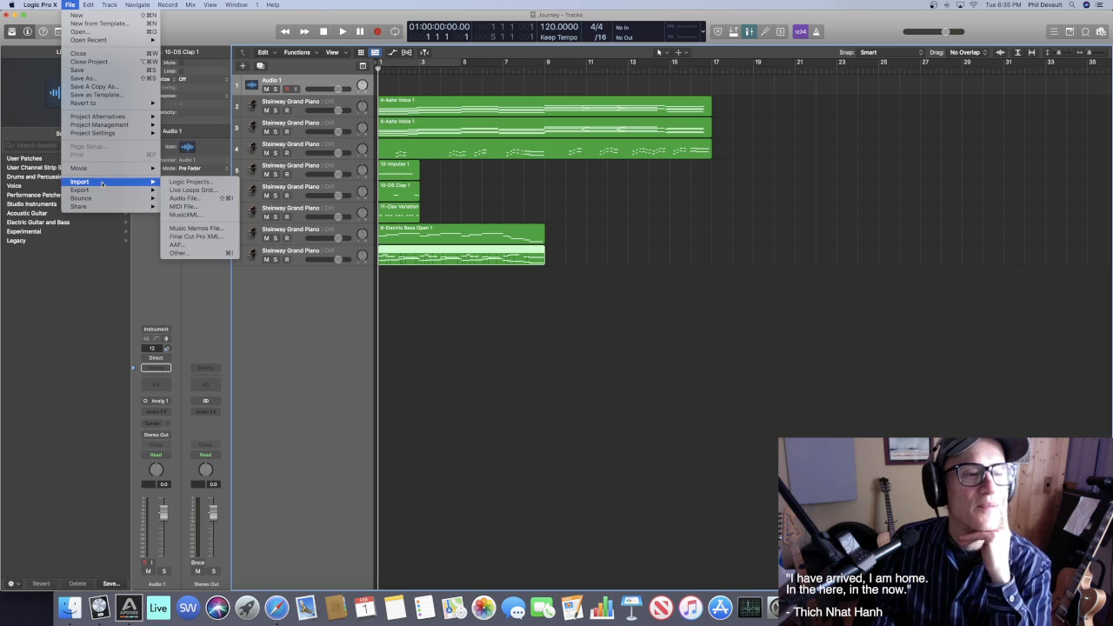
pyautogui.click(183, 206)
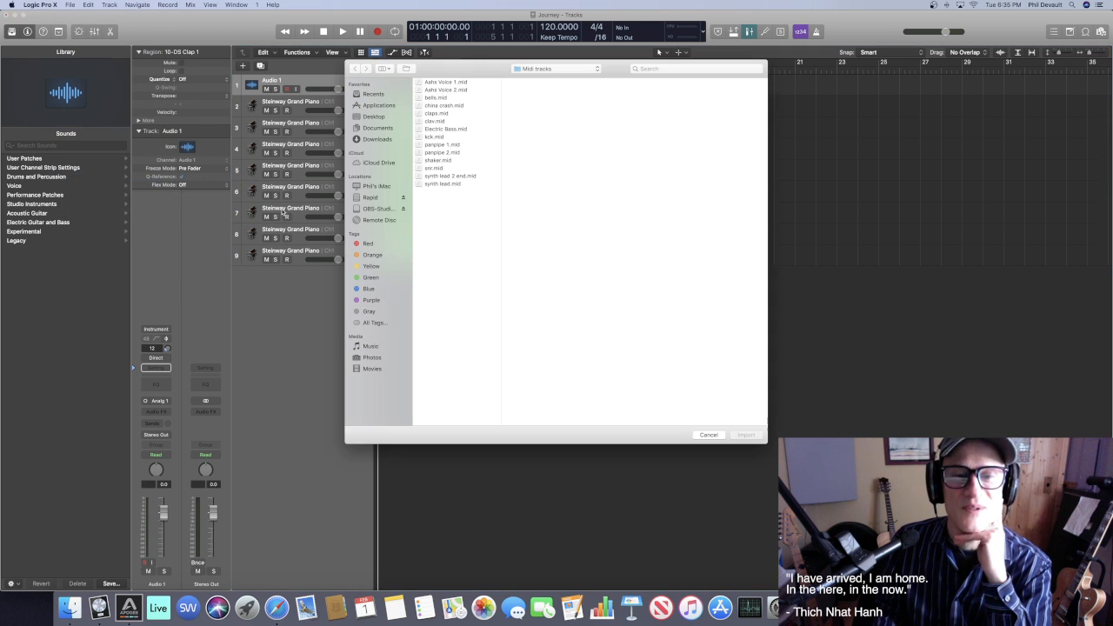
pyautogui.doubleClick(437, 144)
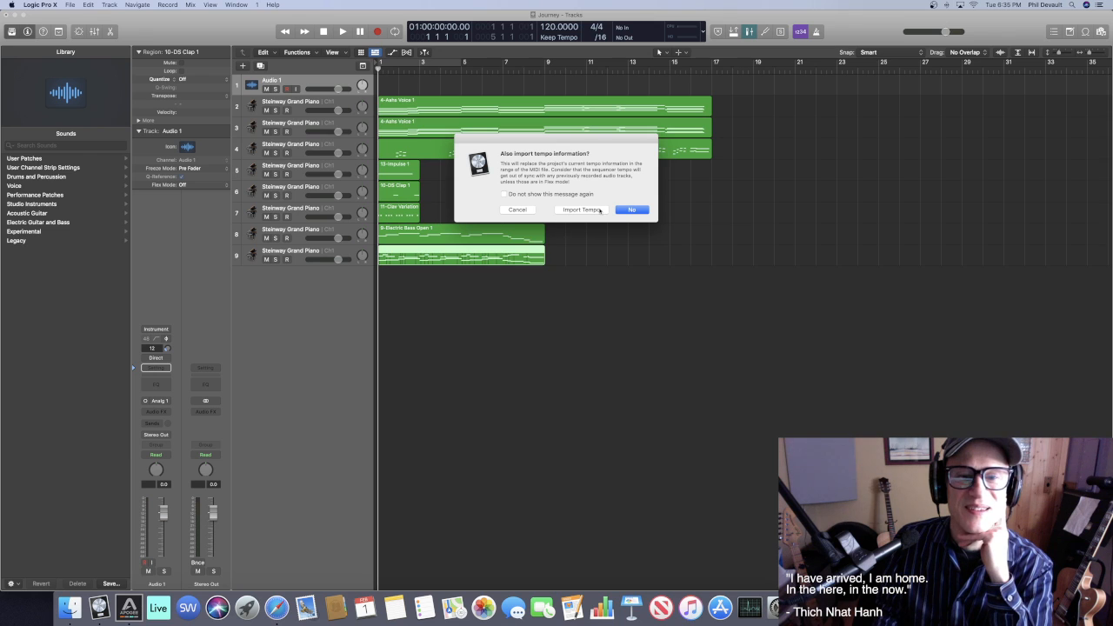
pyautogui.click(631, 210)
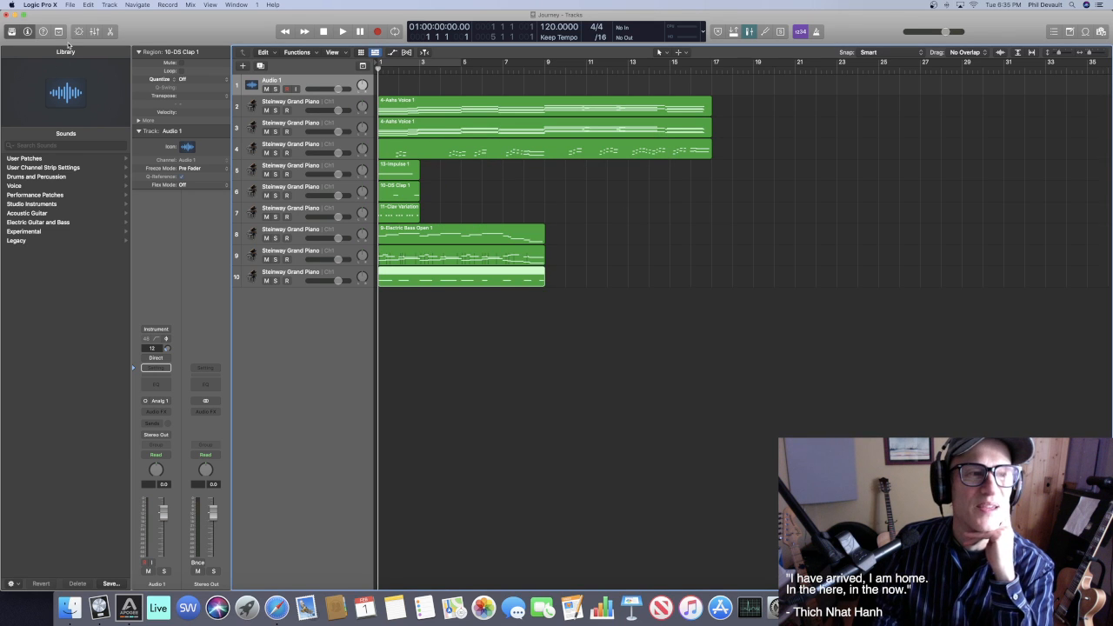
# Import panpipe 1.mid from the Midi tracks folder as a new track without its tempo information, and save the project
pyautogui.click(69, 4)
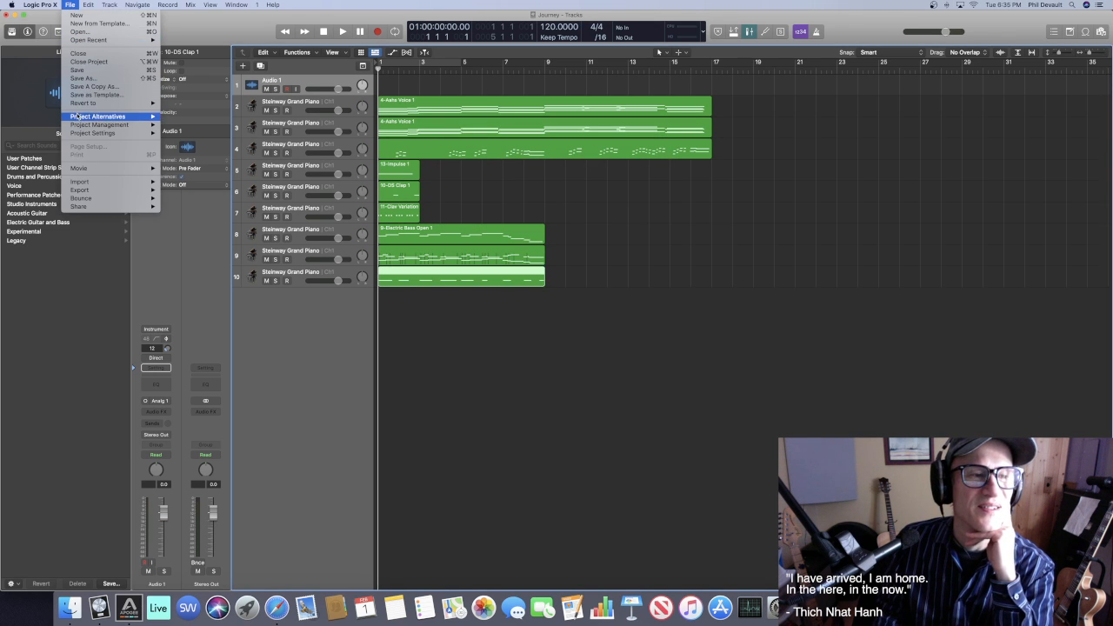
pyautogui.moveTo(79, 181)
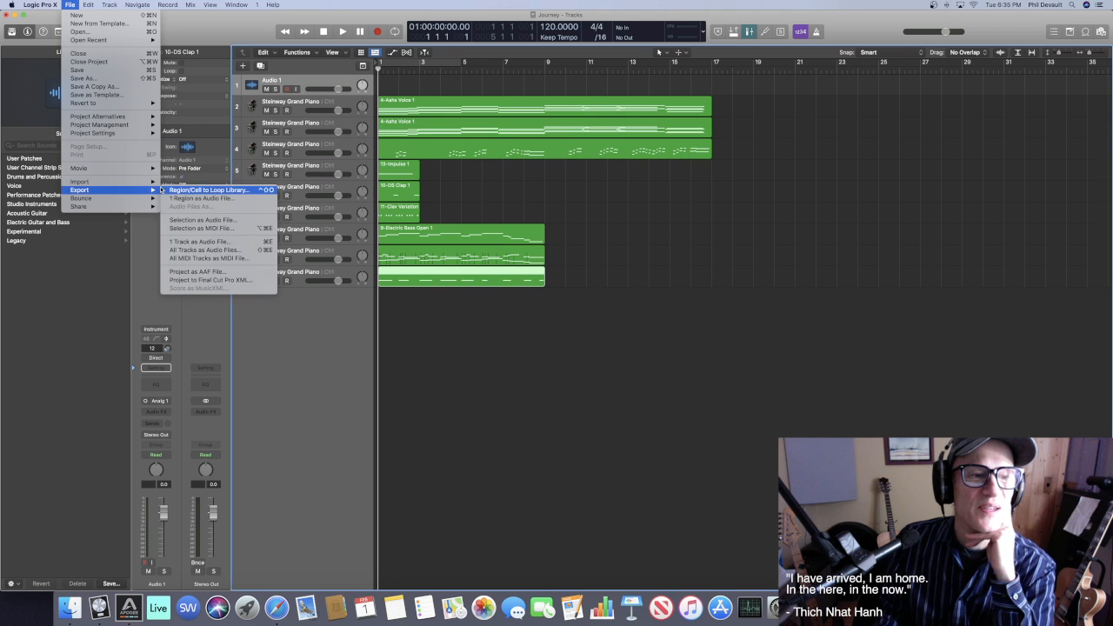
pyautogui.click(183, 206)
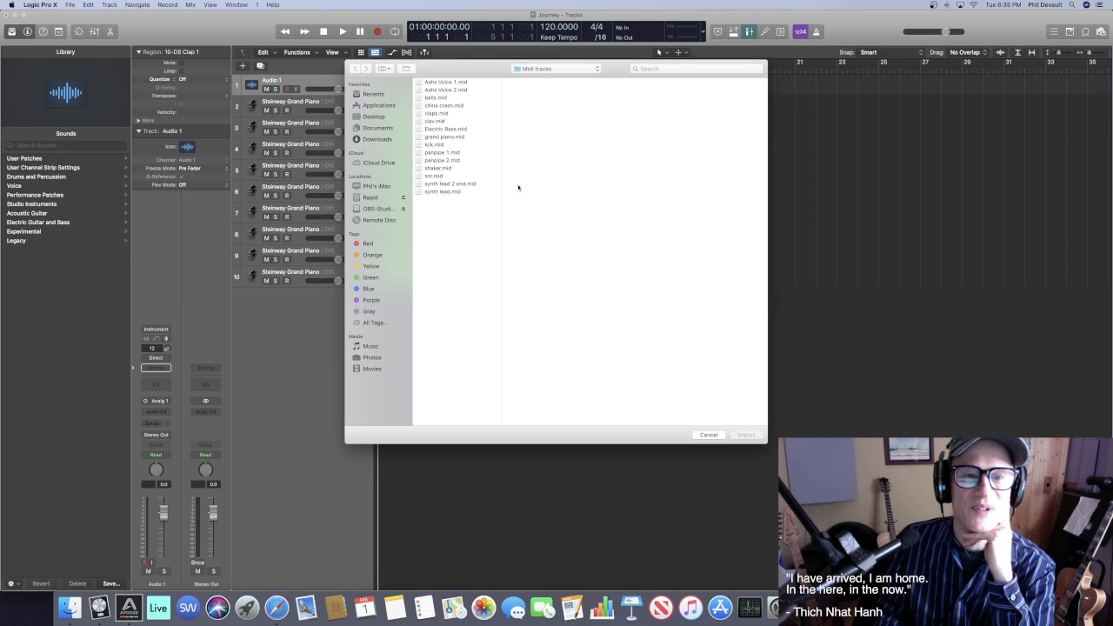
pyautogui.doubleClick(445, 153)
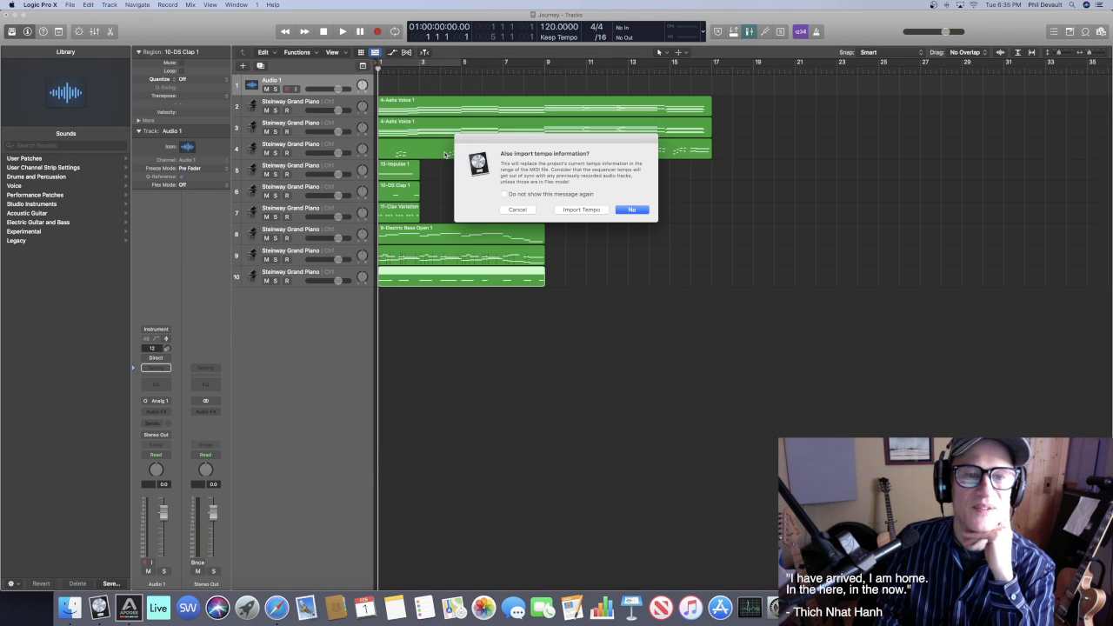
pyautogui.click(632, 210)
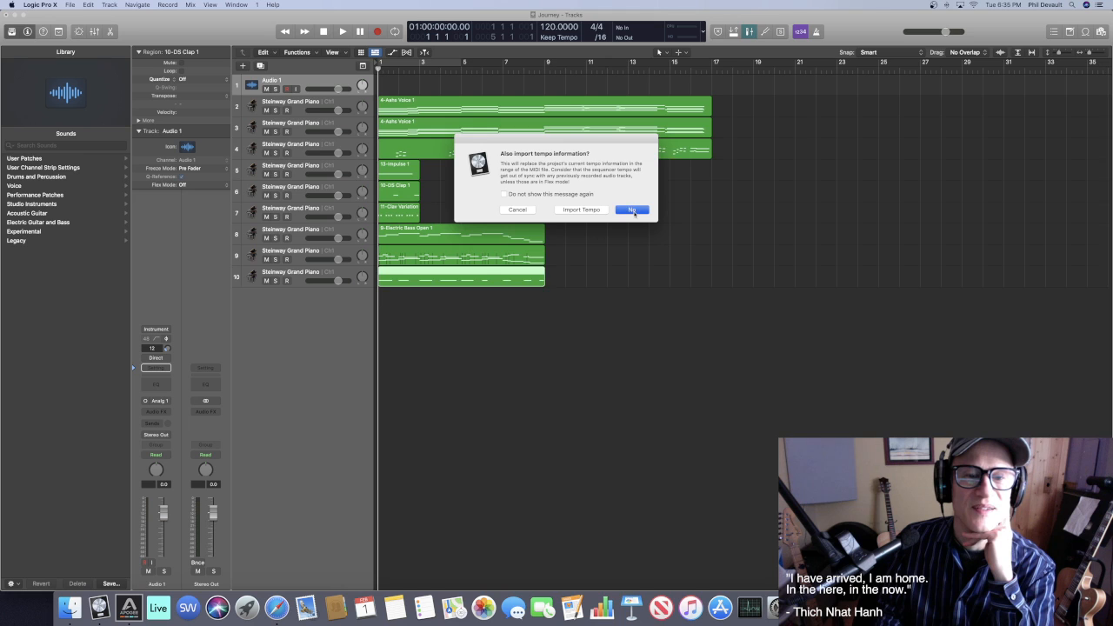
pyautogui.click(75, 5)
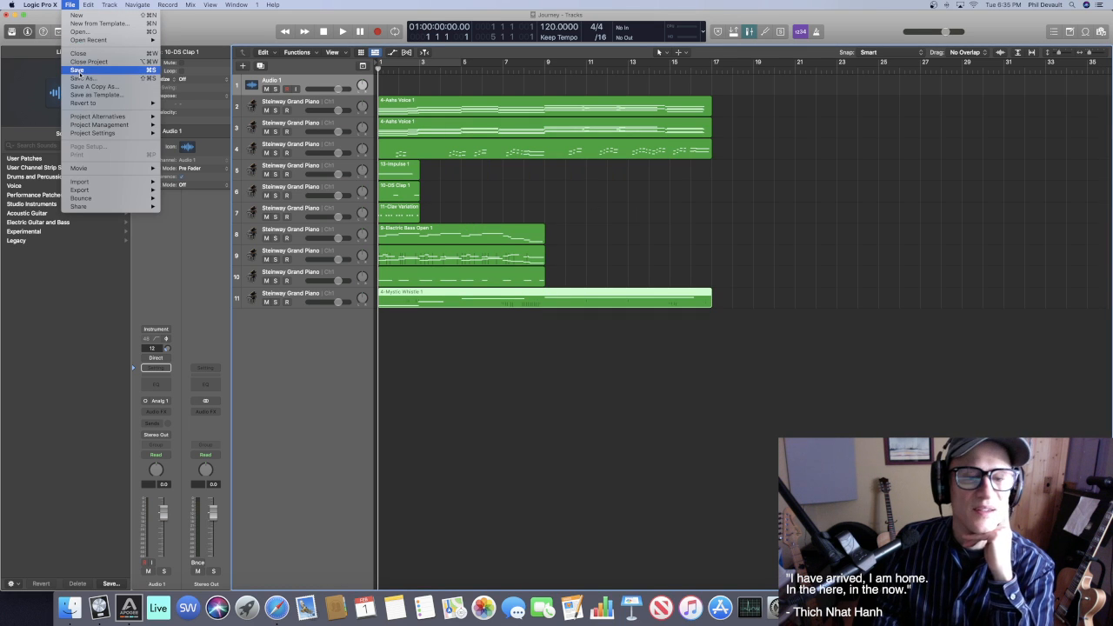
pyautogui.click(80, 73)
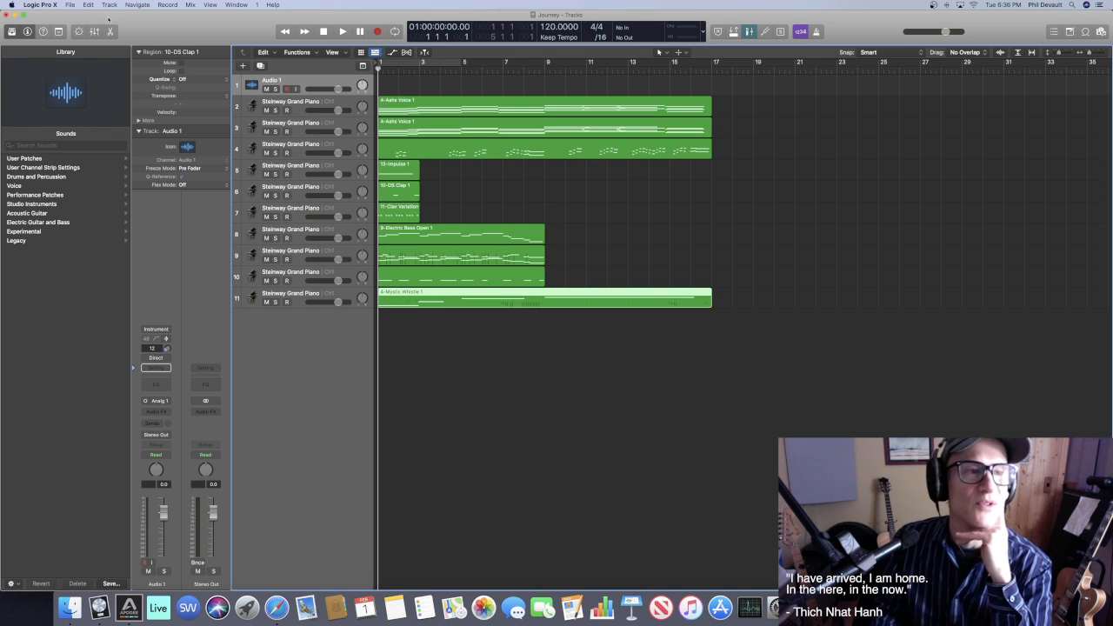
# Import panpipe 2.mid from the Midi tracks folder as a new track, declining the tempo import
pyautogui.click(70, 5)
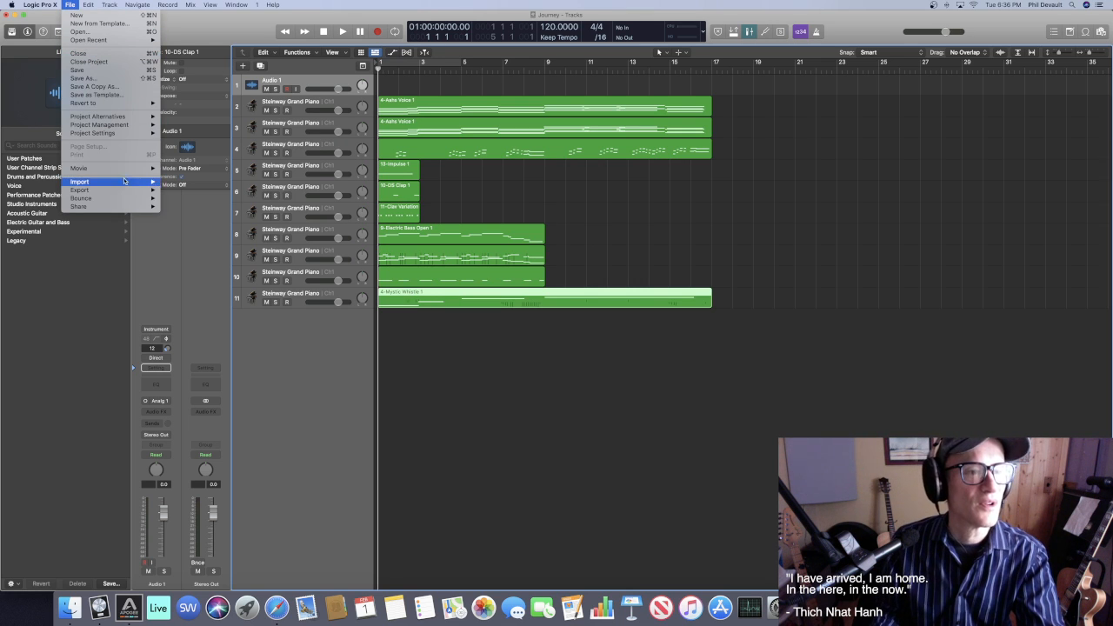
pyautogui.moveTo(124, 181)
pyautogui.click(198, 203)
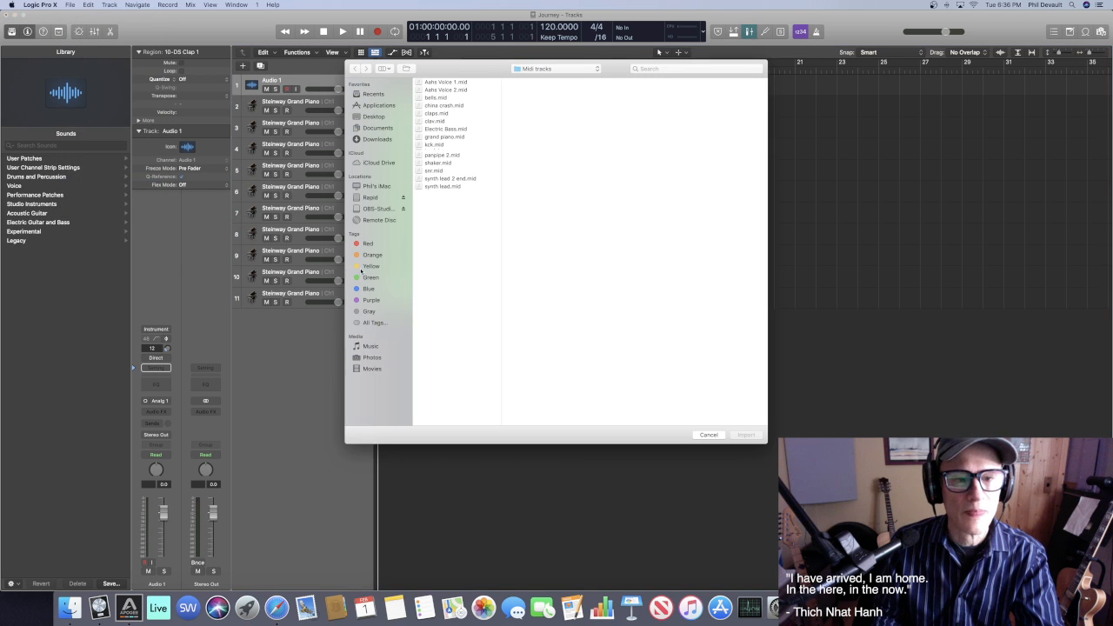
pyautogui.doubleClick(437, 163)
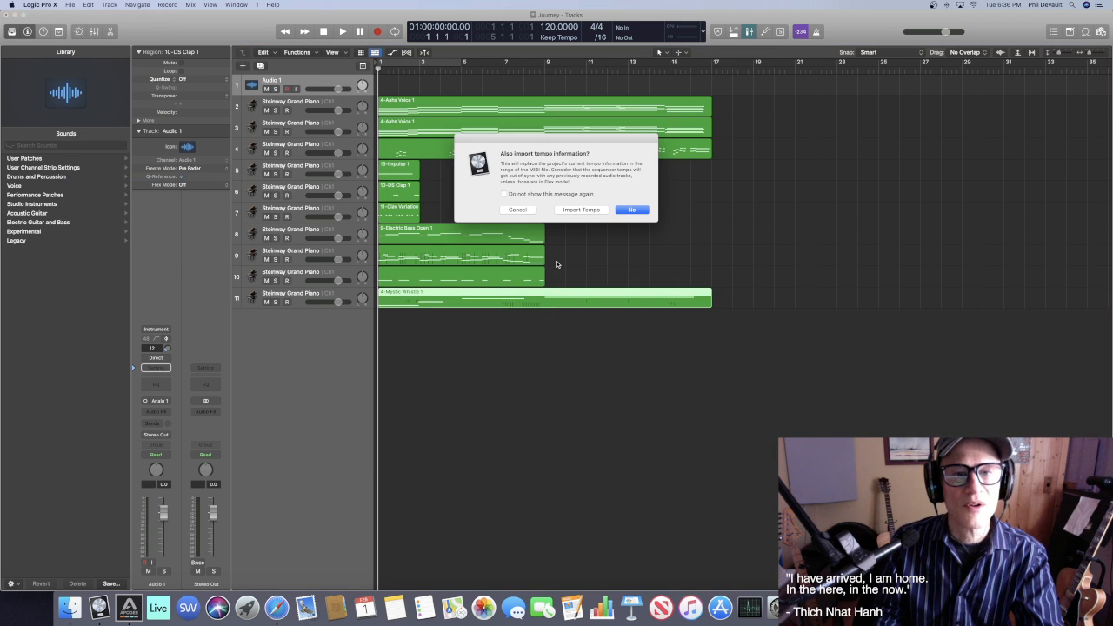
pyautogui.click(640, 211)
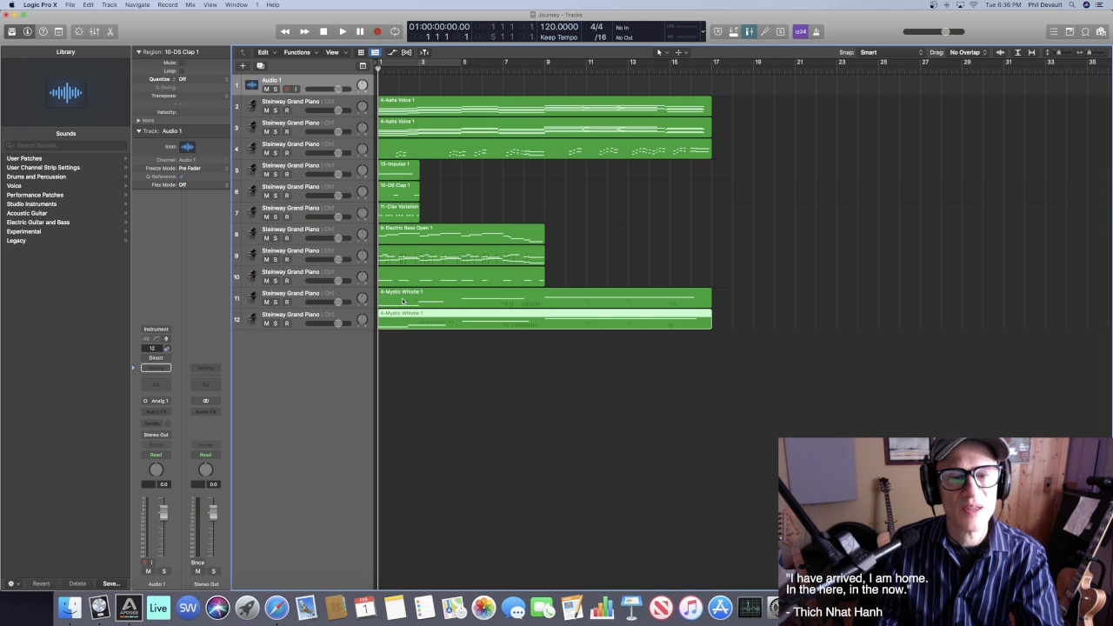
# Import shaker.mid from the Midi tracks folder as a new track, leaving out its tempo information
pyautogui.click(70, 4)
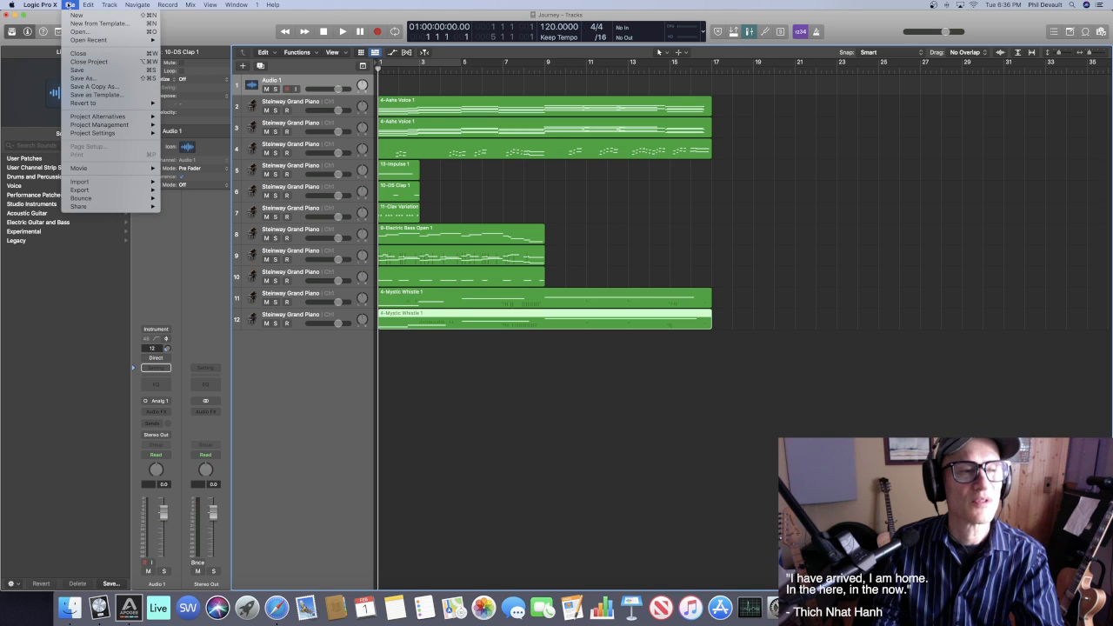
pyautogui.moveTo(83, 41)
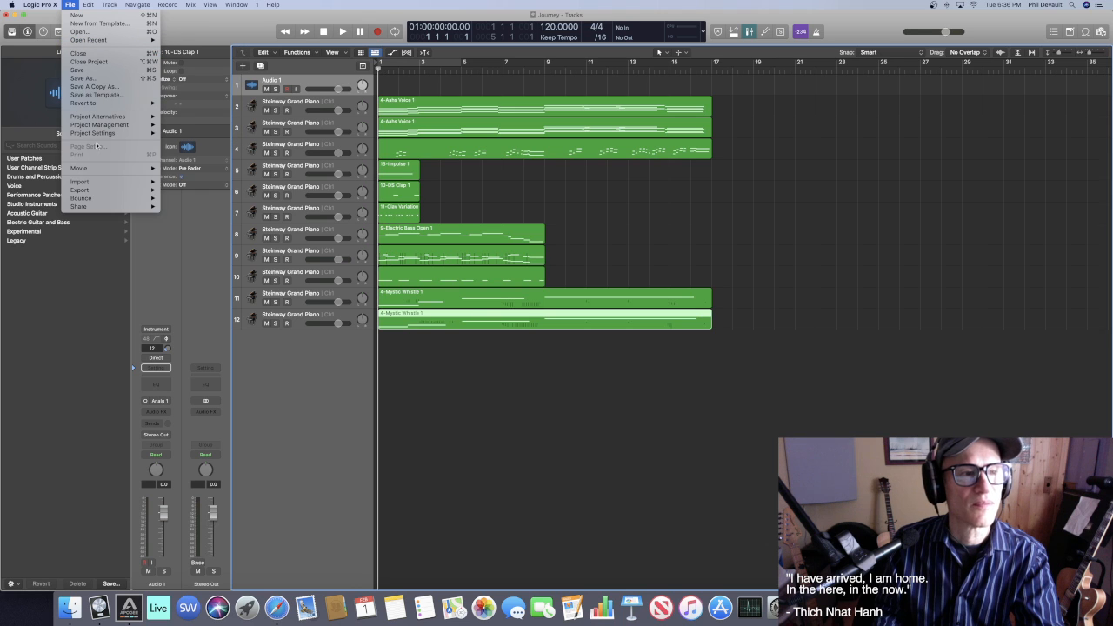
pyautogui.moveTo(113, 182)
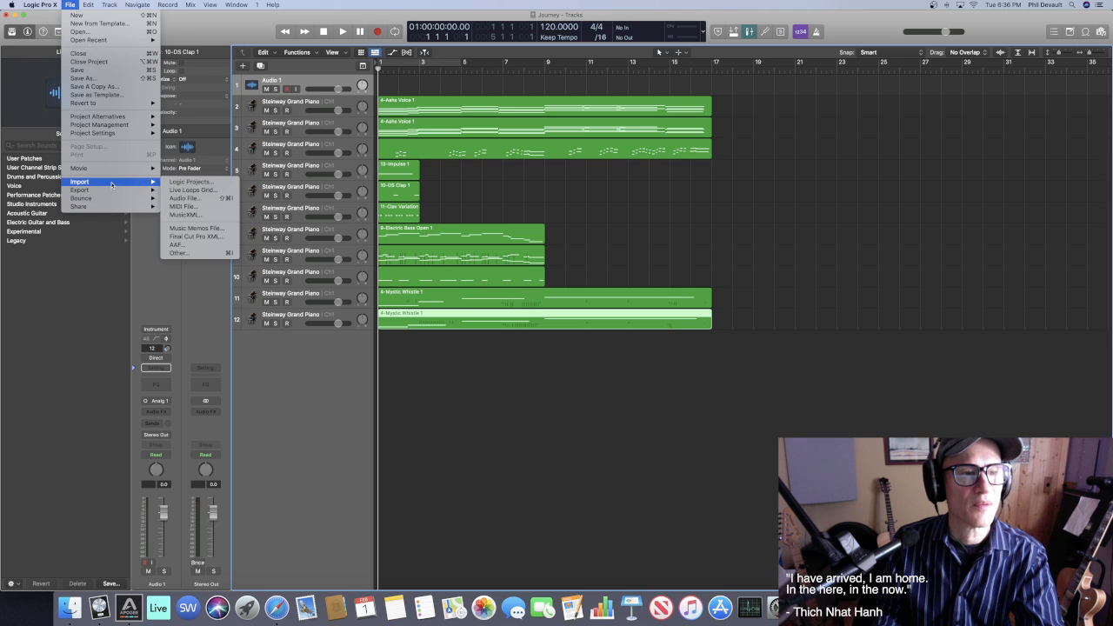
pyautogui.click(183, 206)
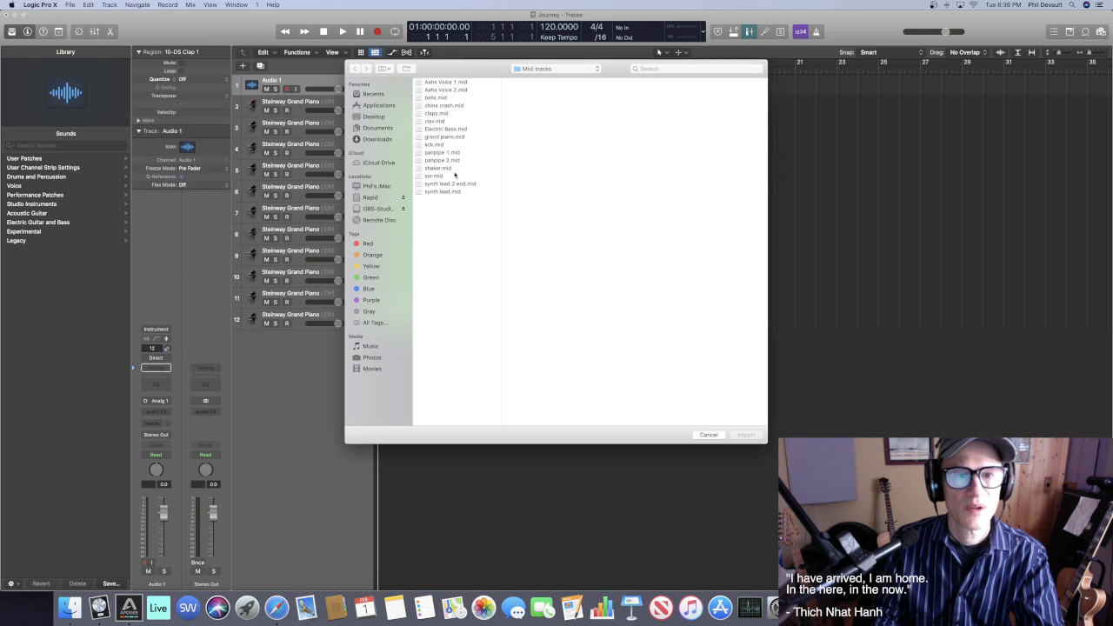
pyautogui.moveTo(463, 71); pyautogui.dragTo(650, 113)
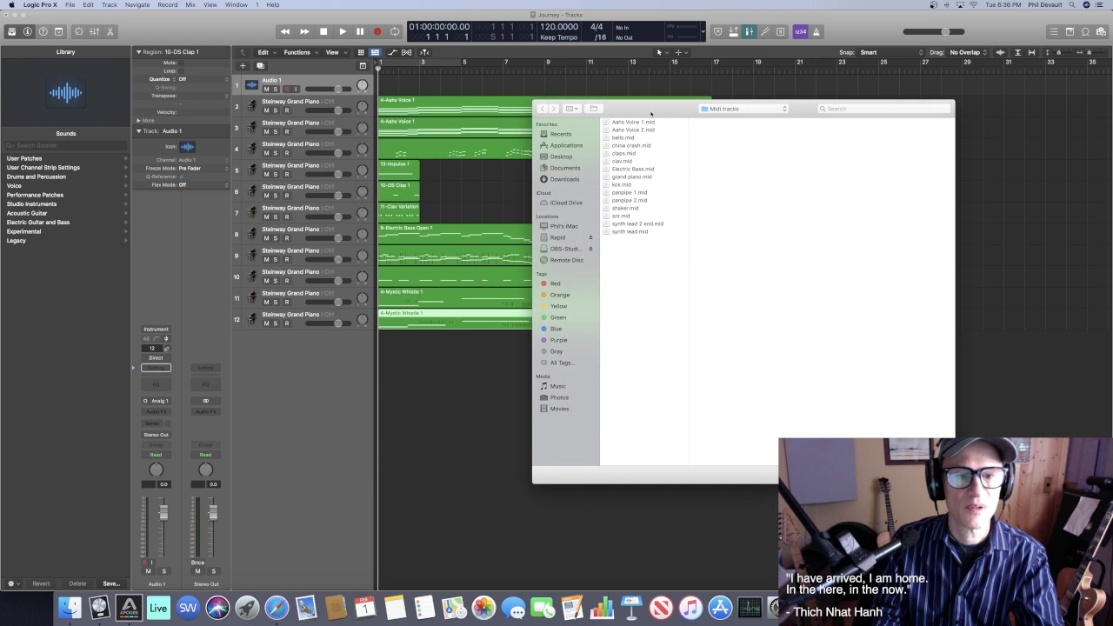
pyautogui.doubleClick(626, 209)
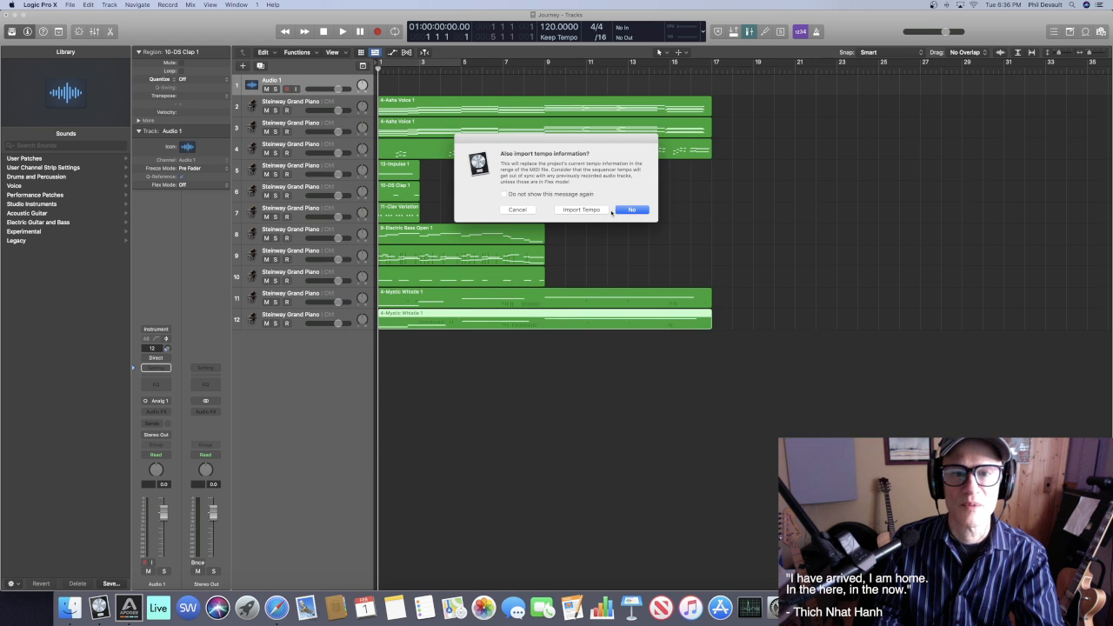
pyautogui.click(626, 213)
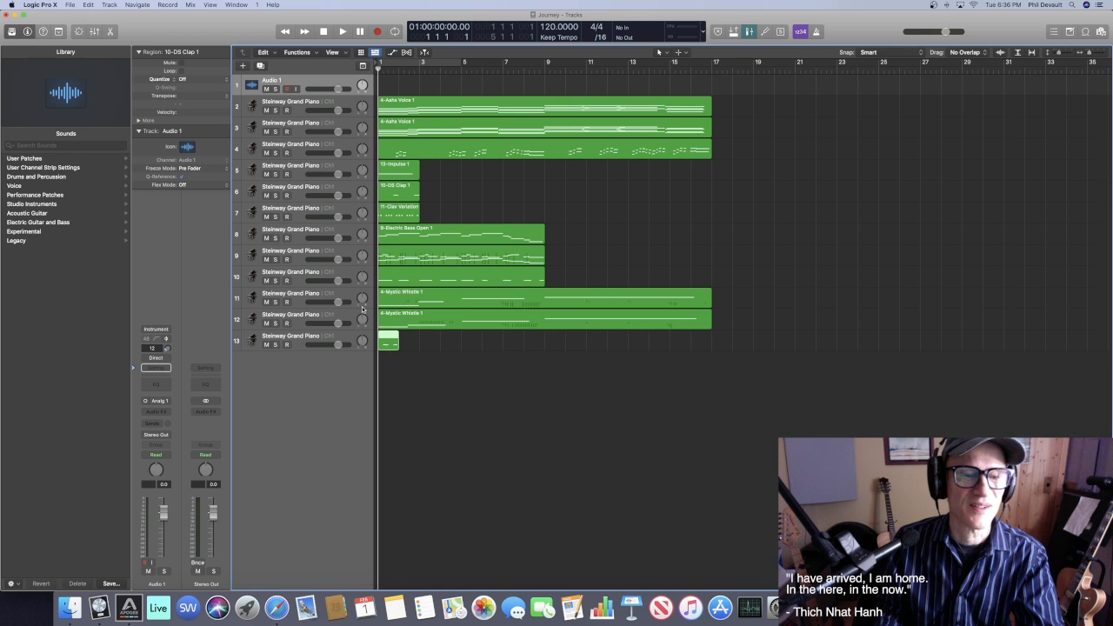
# Import snr.mid from the Midi tracks folder into the project without importing its tempo
pyautogui.click(70, 5)
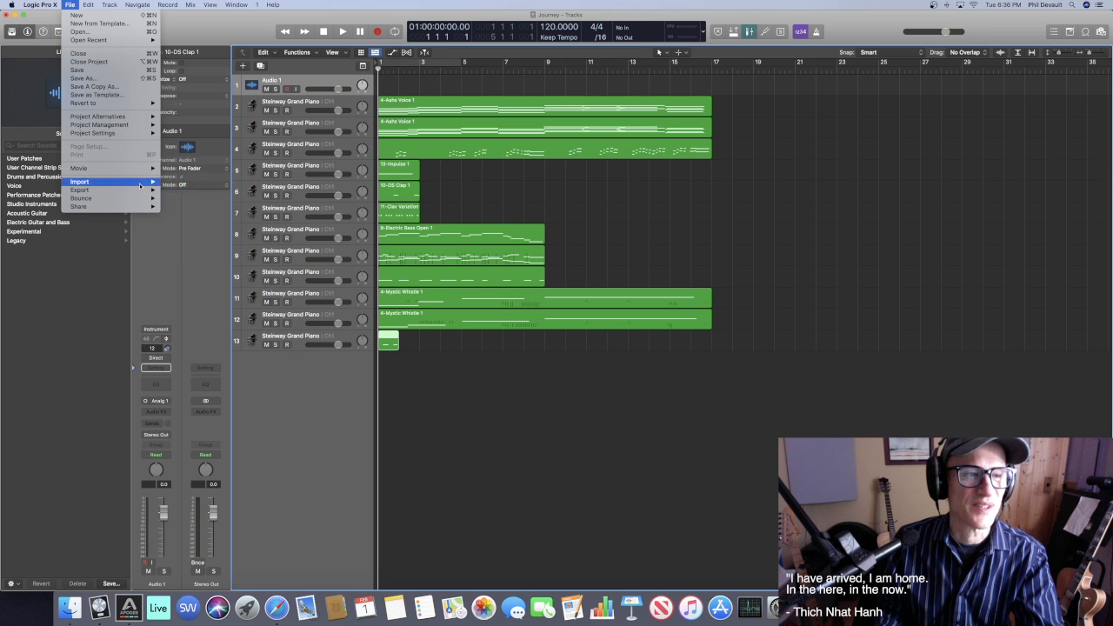
pyautogui.moveTo(135, 182)
pyautogui.click(200, 207)
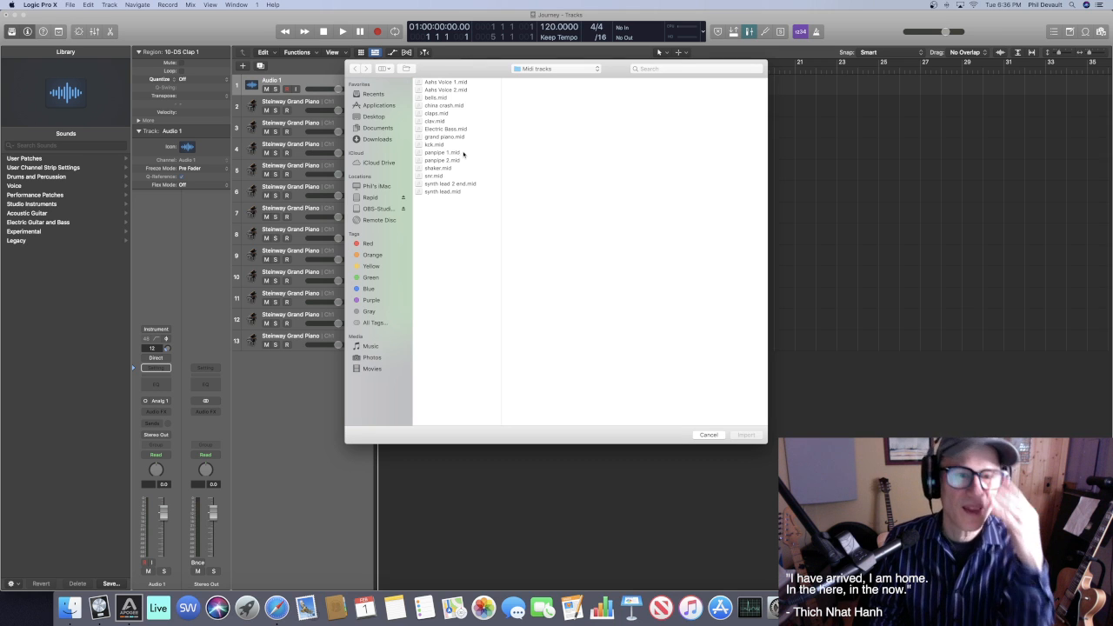
pyautogui.doubleClick(441, 176)
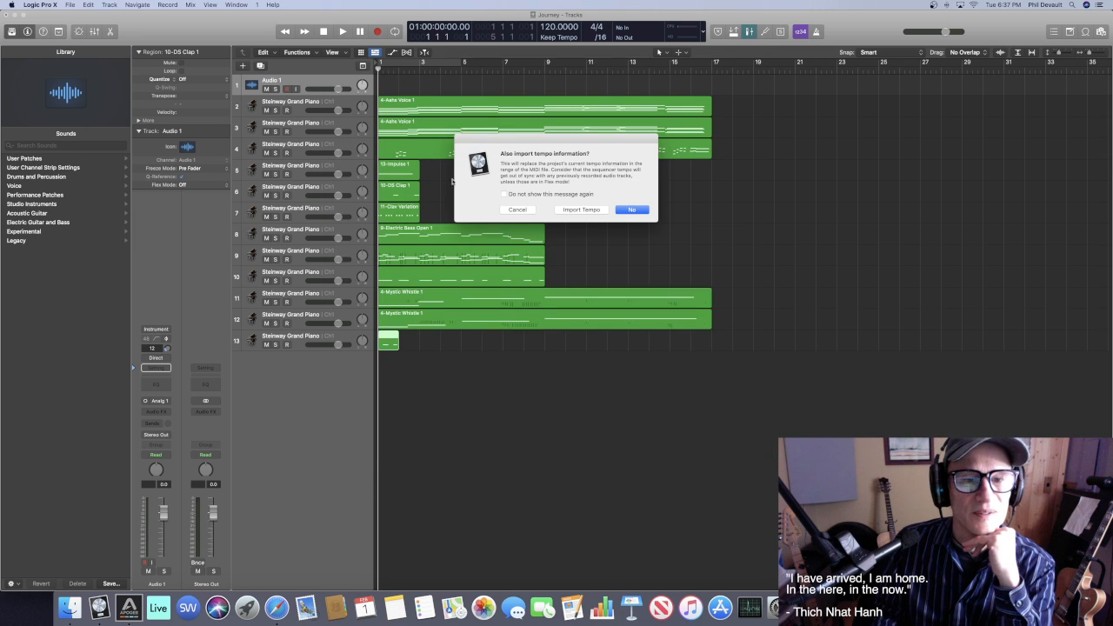
pyautogui.click(619, 211)
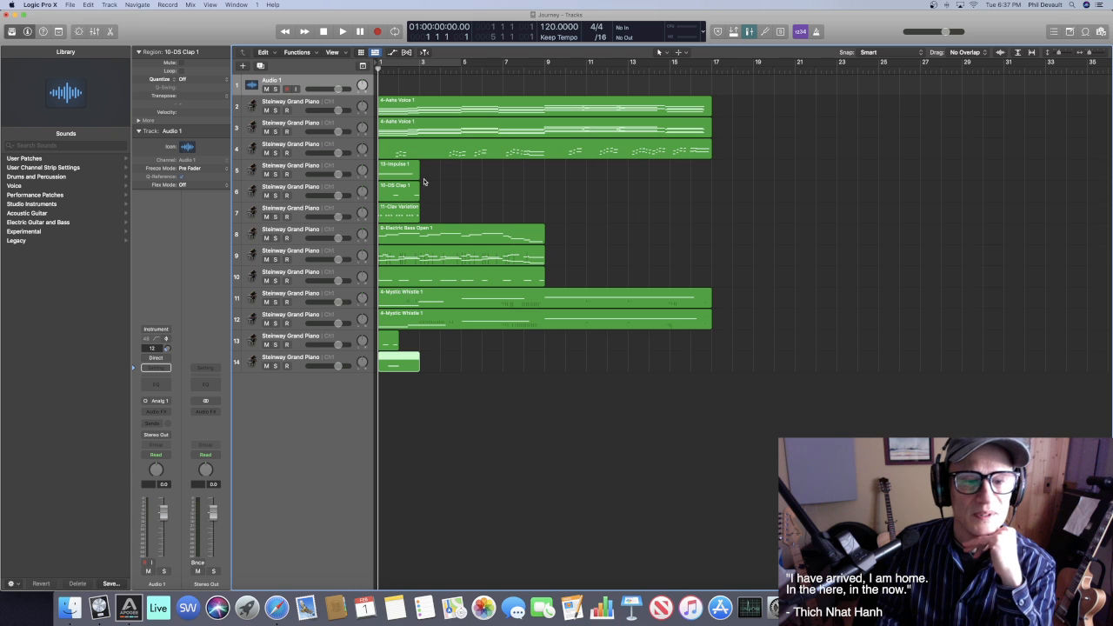
# Import synth lead 2 end.mid from the Midi tracks folder as a new track without its tempo information
pyautogui.click(72, 5)
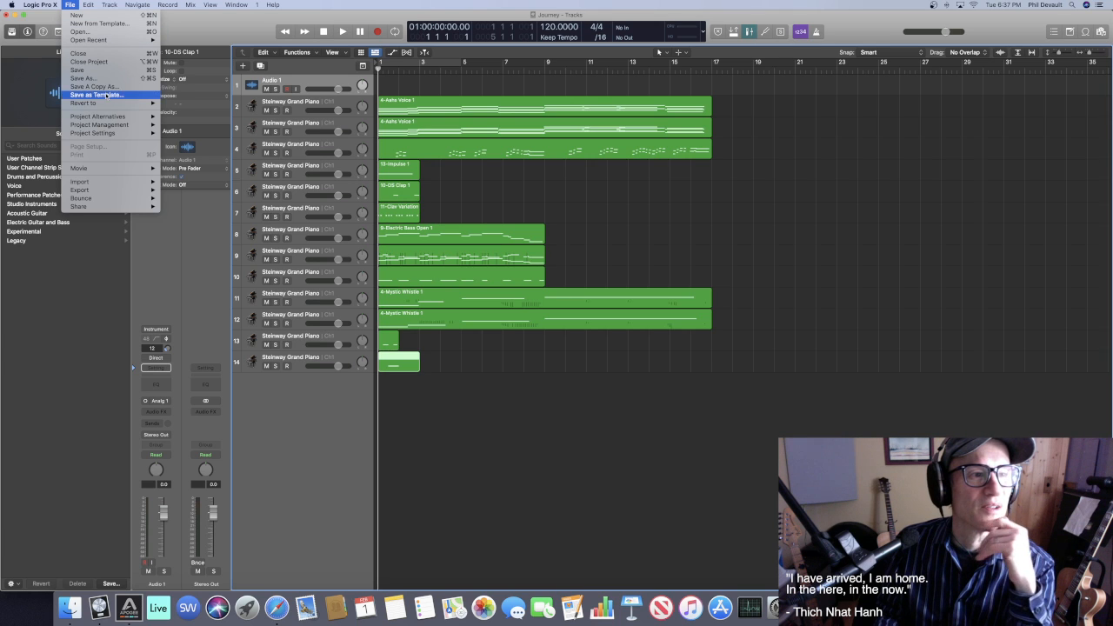
pyautogui.moveTo(122, 182)
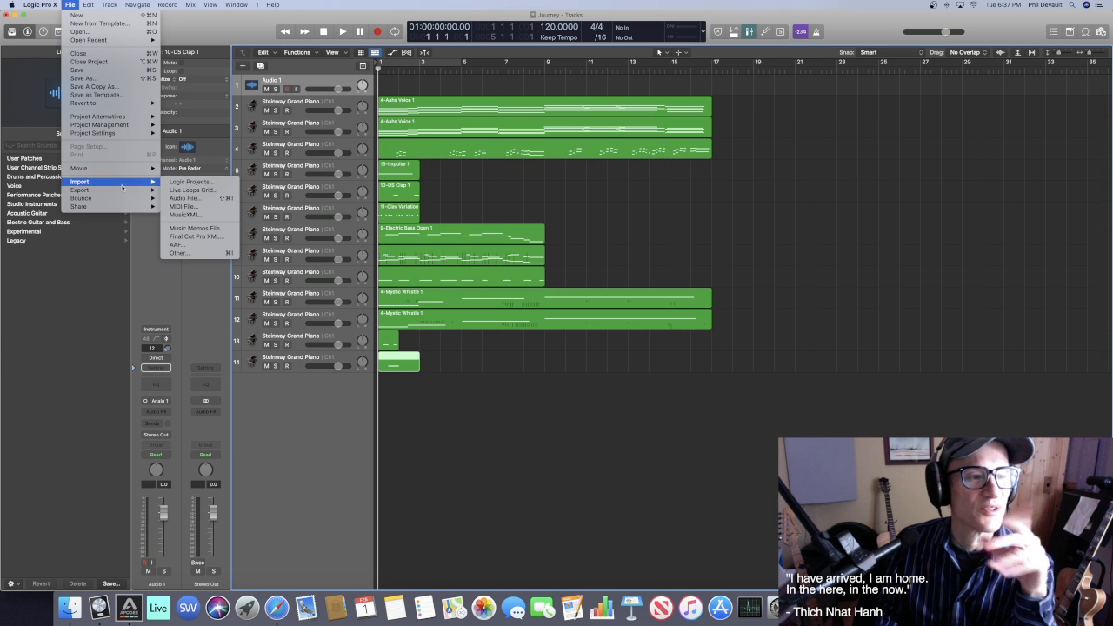
pyautogui.click(184, 206)
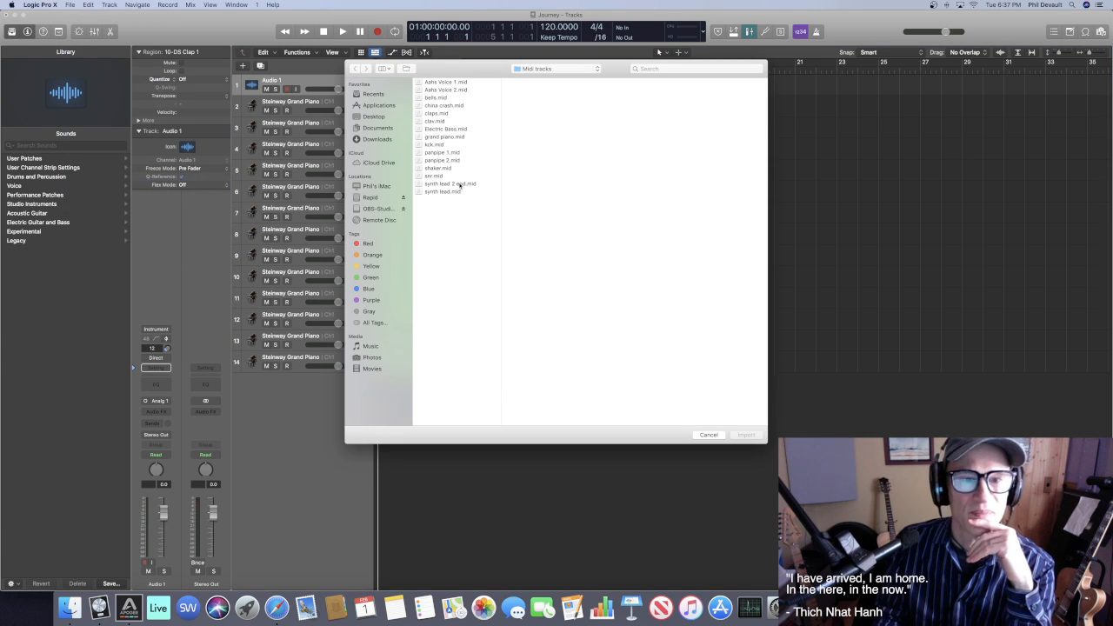
pyautogui.doubleClick(459, 184)
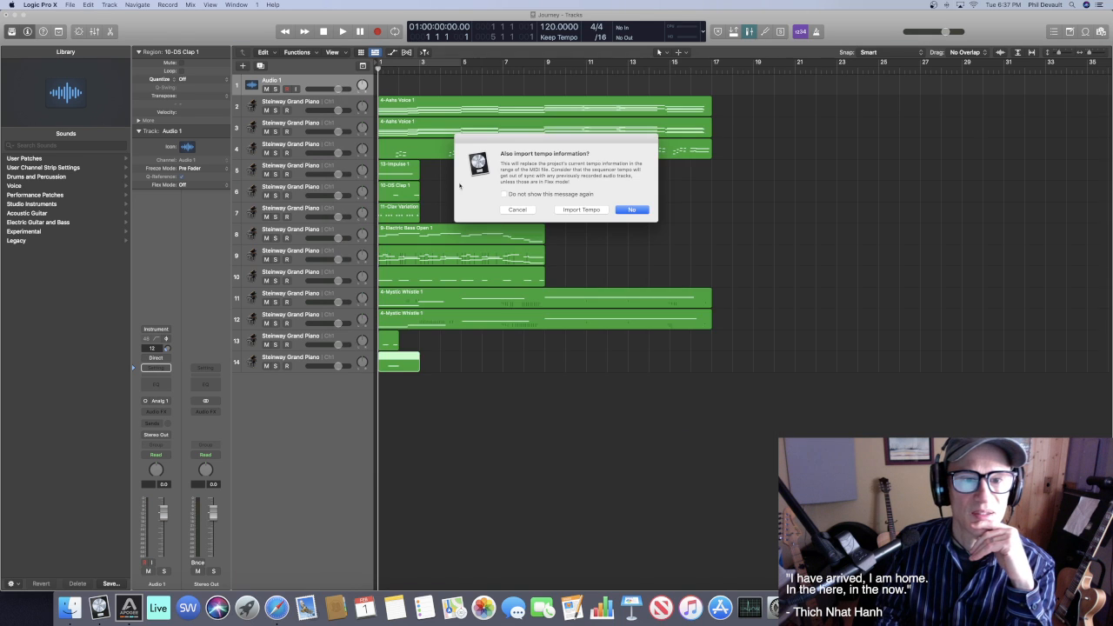
pyautogui.click(639, 213)
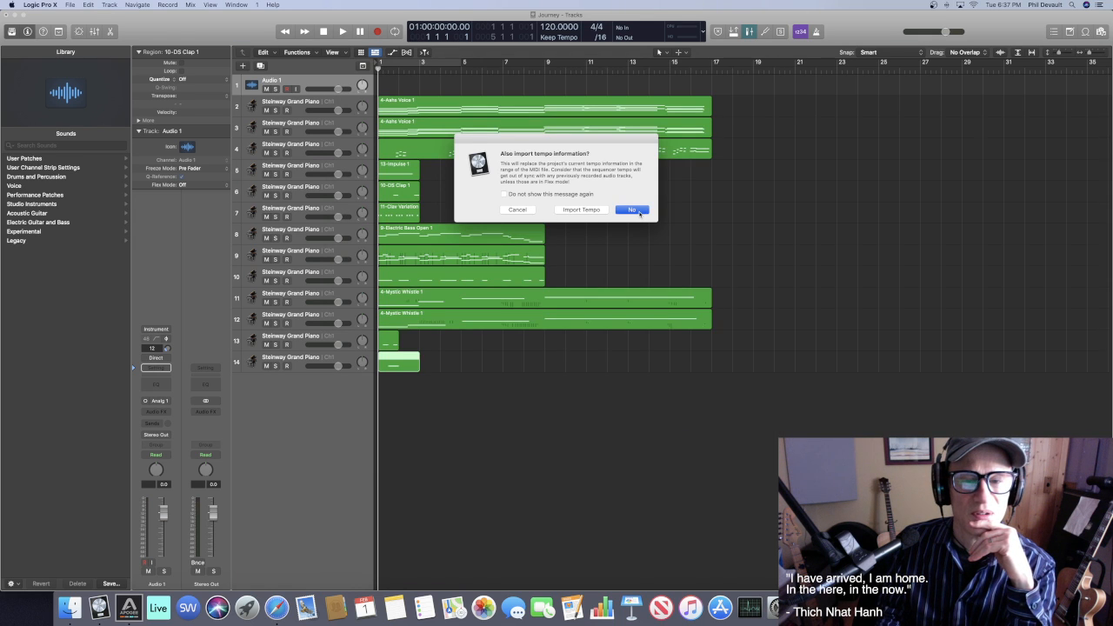
# Import synth lead.mid from the Midi tracks folder as a new track, declining the tempo import
pyautogui.click(69, 5)
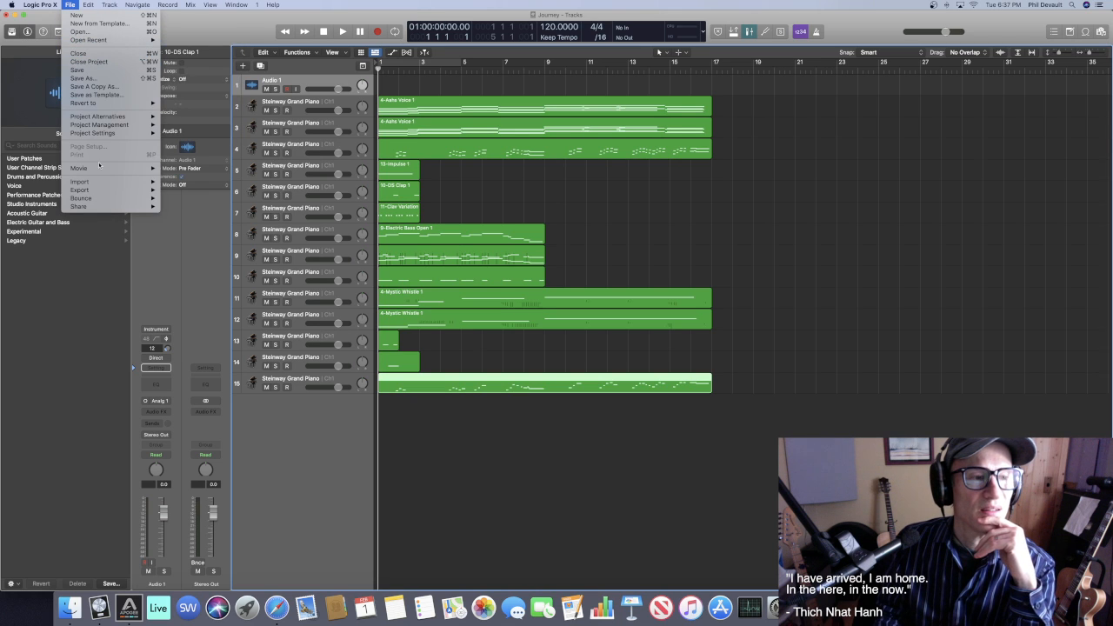
pyautogui.moveTo(107, 184)
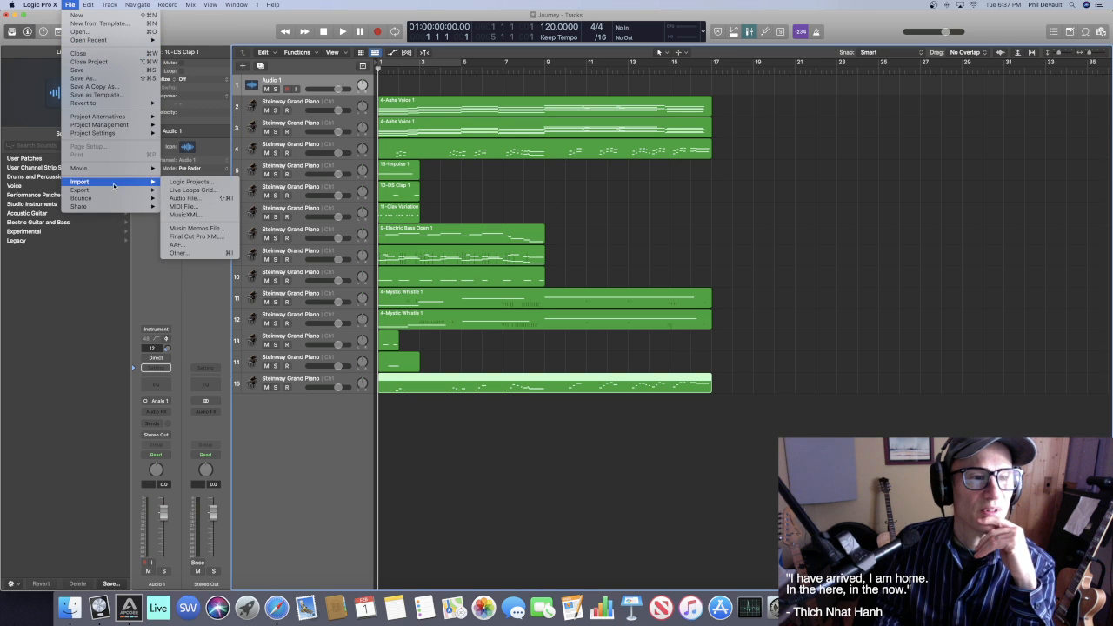
pyautogui.click(216, 206)
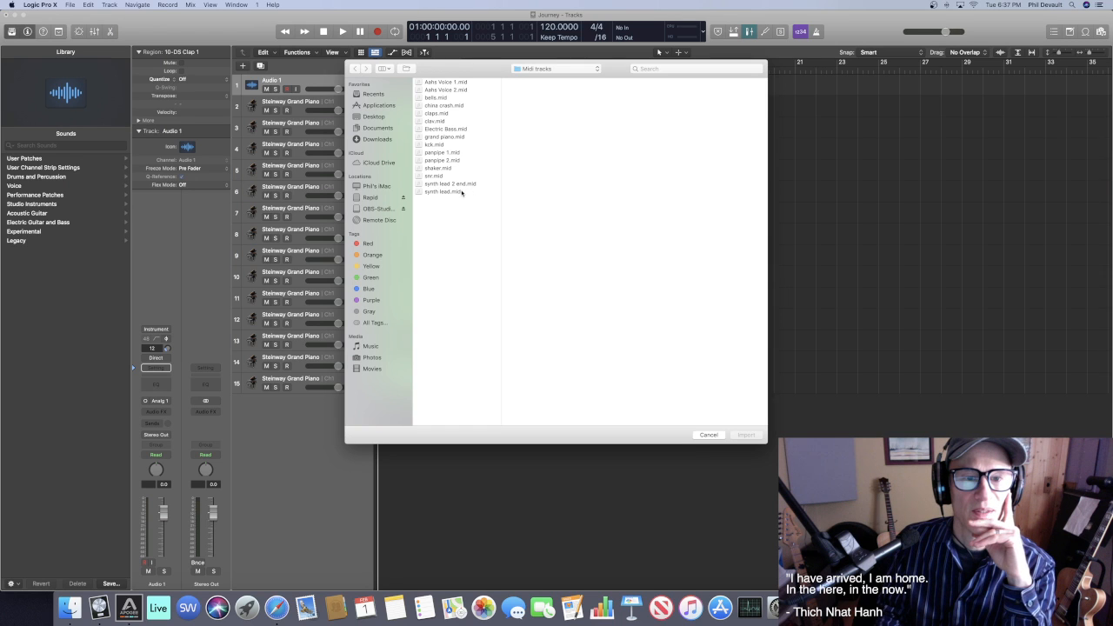
pyautogui.click(461, 193)
pyautogui.doubleClick(462, 193)
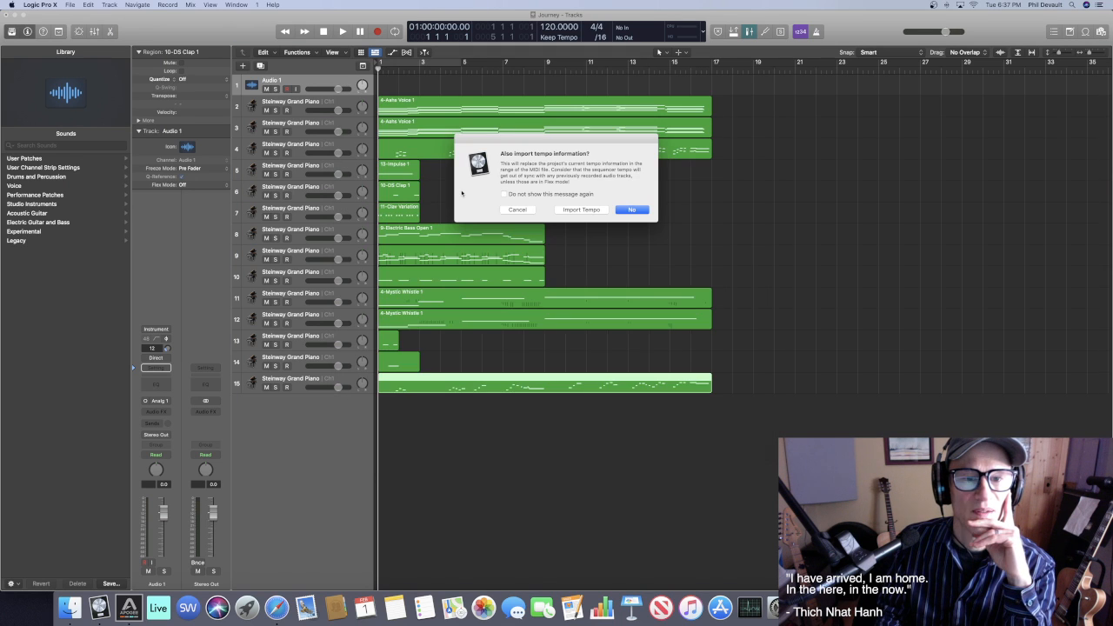
pyautogui.click(643, 213)
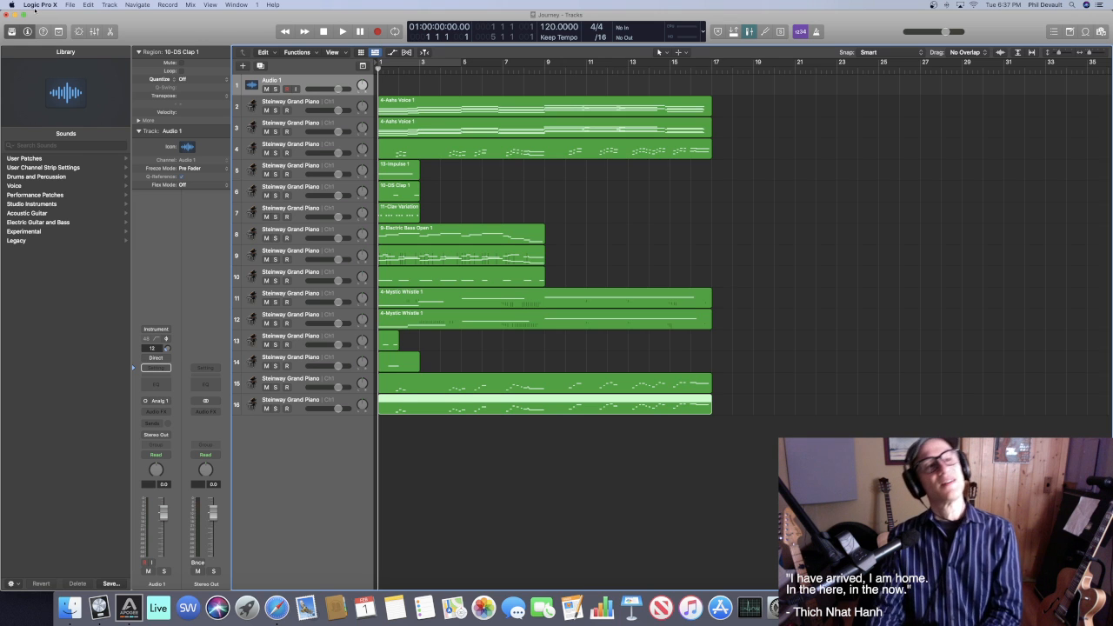
# Save the project and delete the empty Audio 1 track above the imported MIDI tracks
pyautogui.click(69, 4)
pyautogui.click(92, 75)
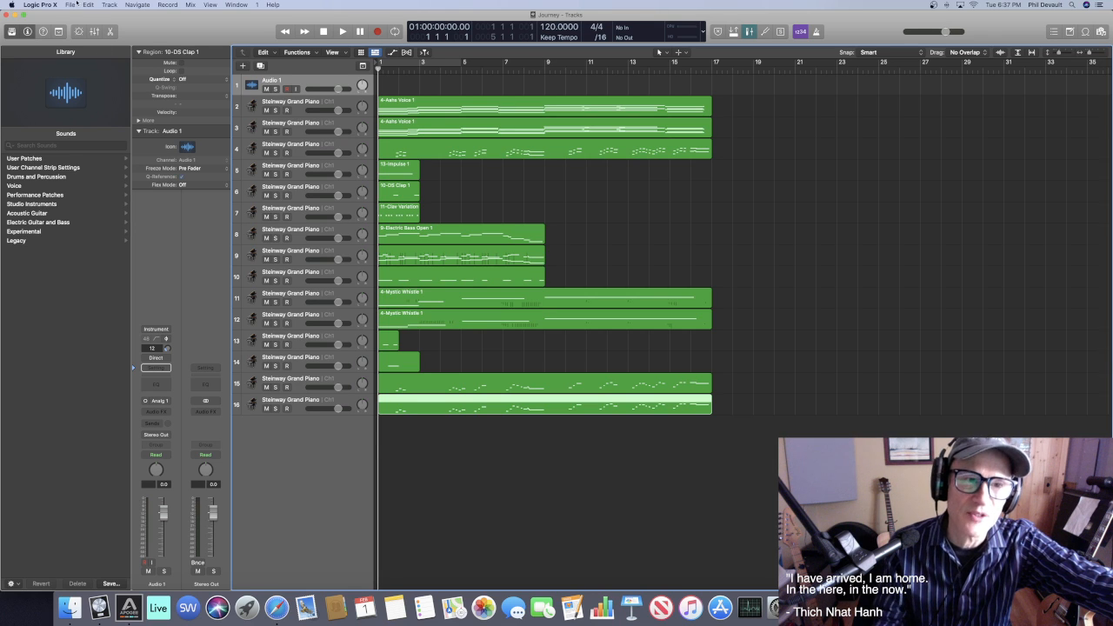
pyautogui.click(290, 85)
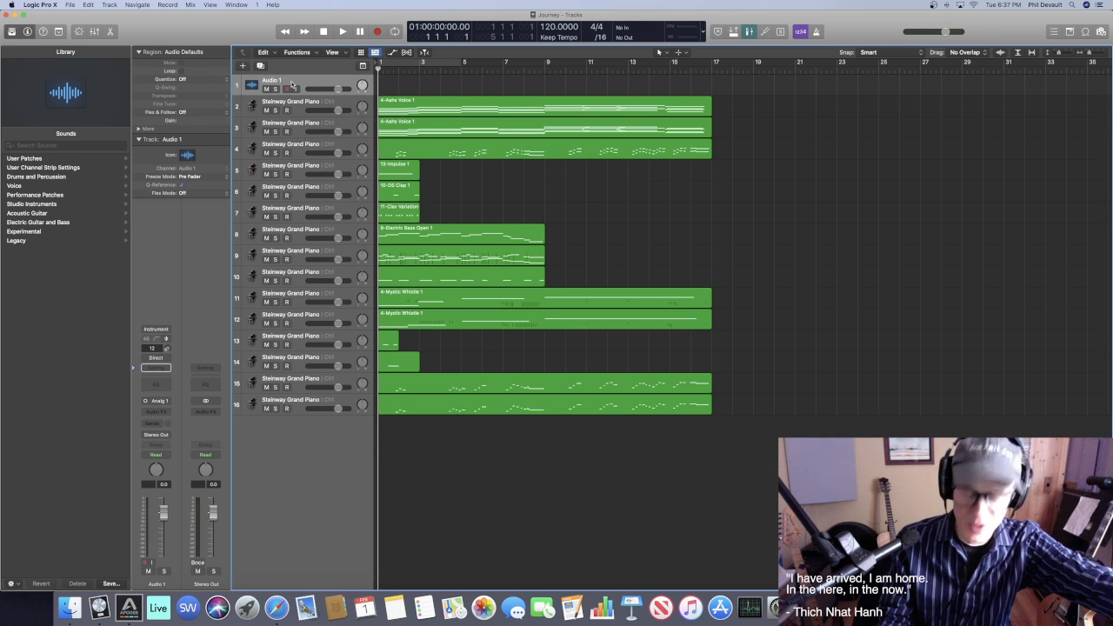
pyautogui.press('super+BackSpace')
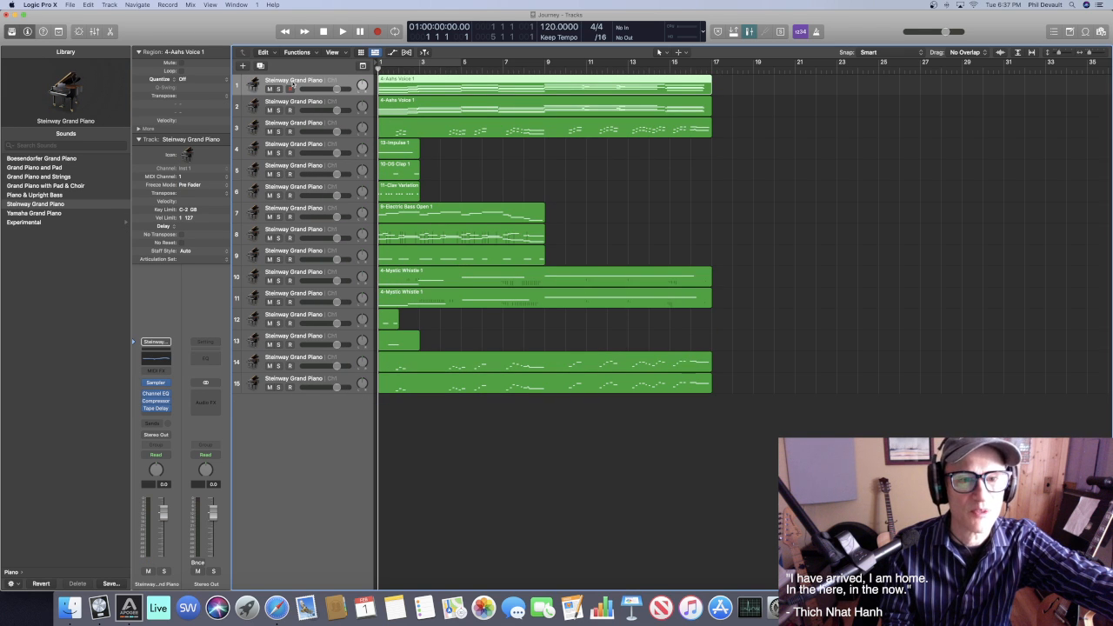
# Select the regions on all 15 MIDI tracks and move them together to start at bar 97
pyautogui.press('super+Left')
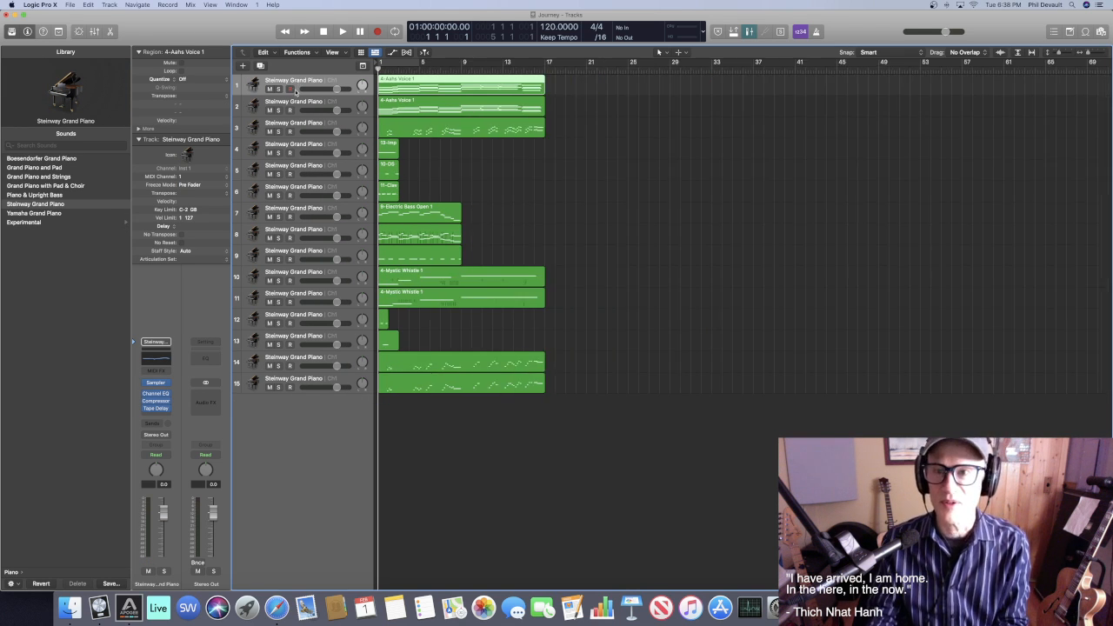
pyautogui.press('super+Left')
pyautogui.moveTo(514, 416); pyautogui.dragTo(936, 87)
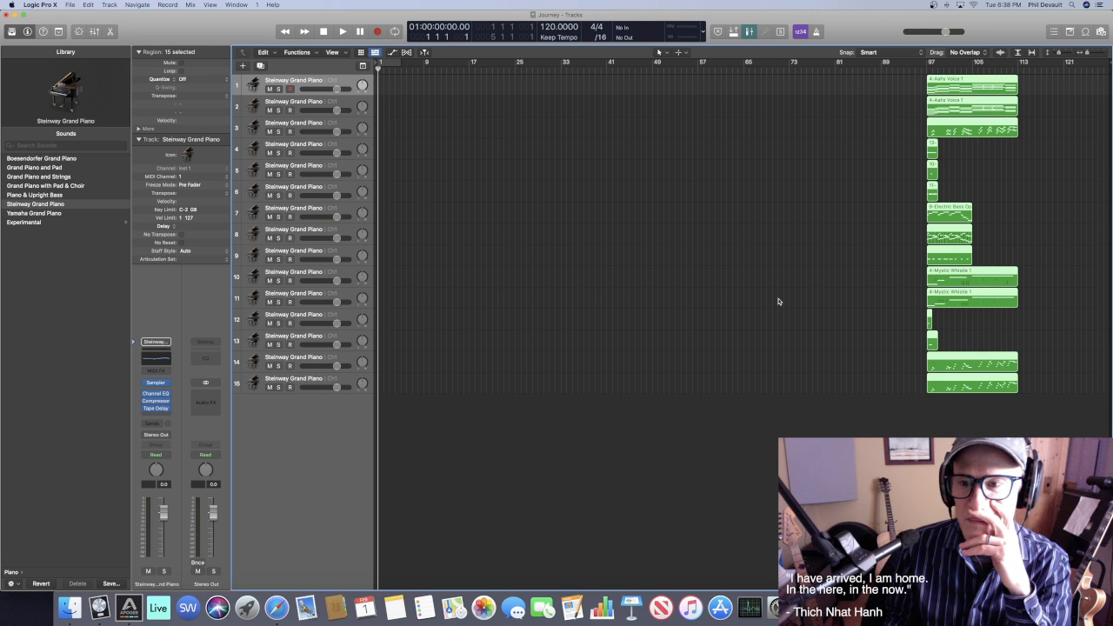
pyautogui.click(307, 236)
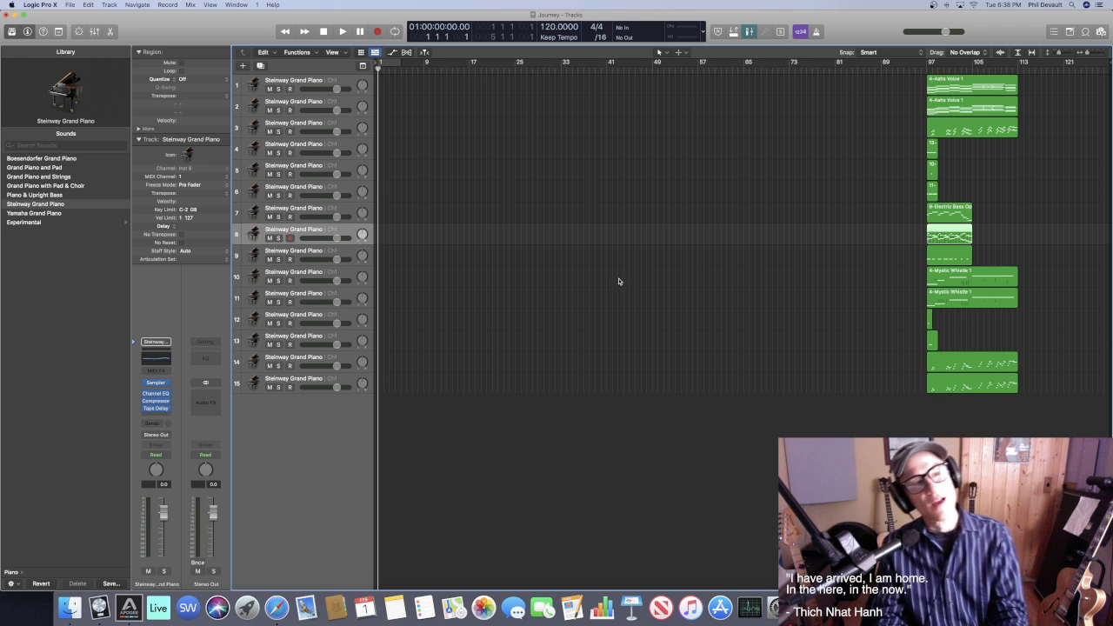
# Leave Logic Pro X, switch to Ableton Live 11 and open the recent set Journey.als
pyautogui.click(40, 4)
pyautogui.click(82, 141)
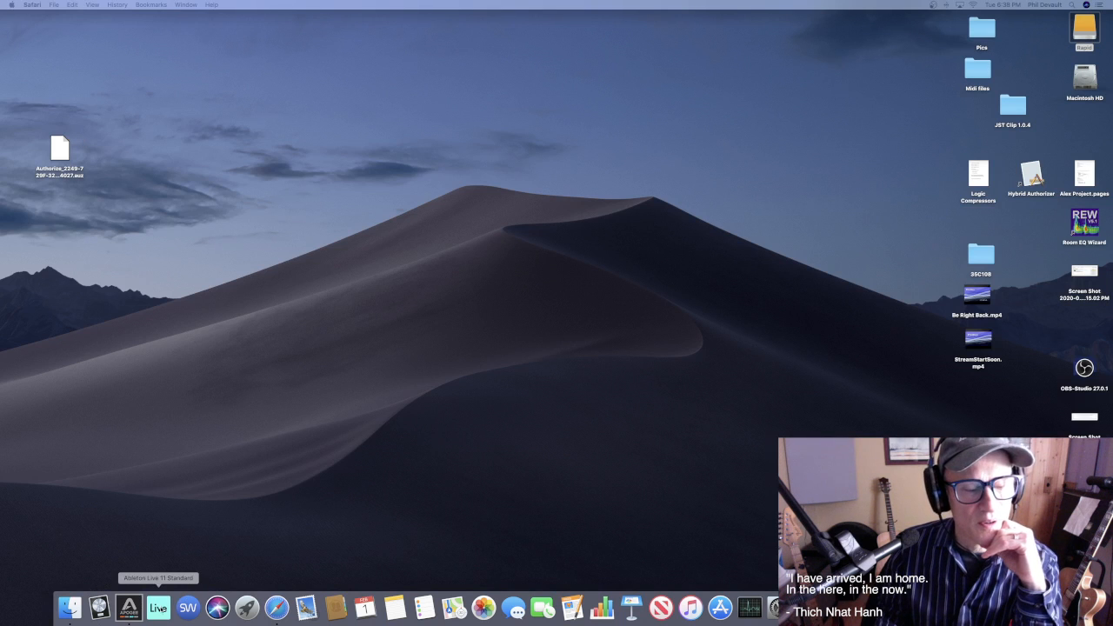
pyautogui.click(158, 608)
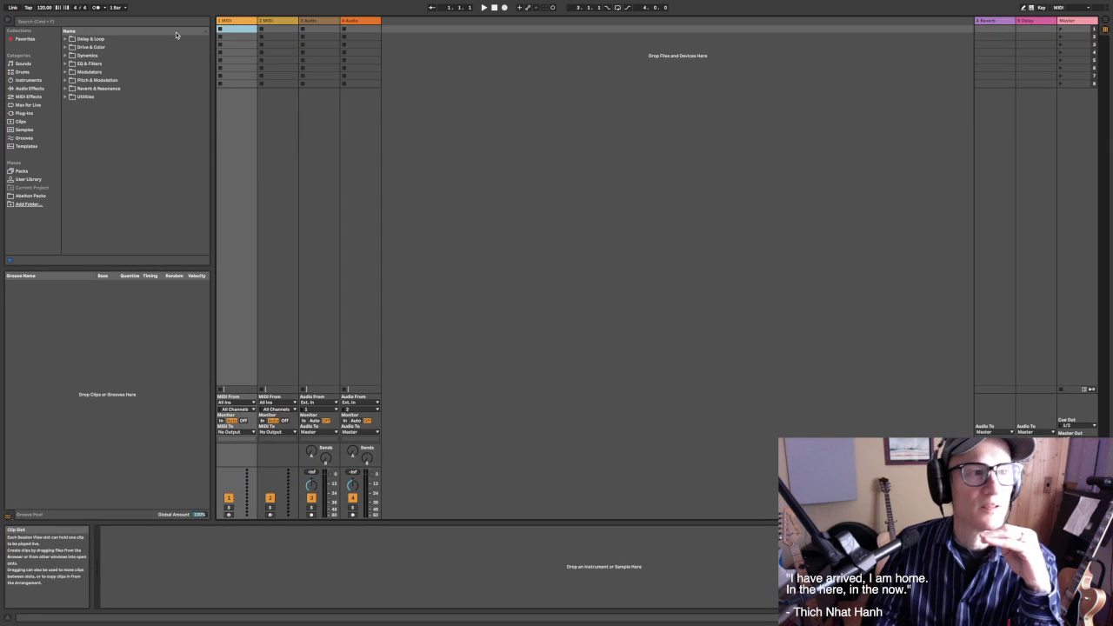
pyautogui.moveTo(69, 4)
pyautogui.click(31, 6)
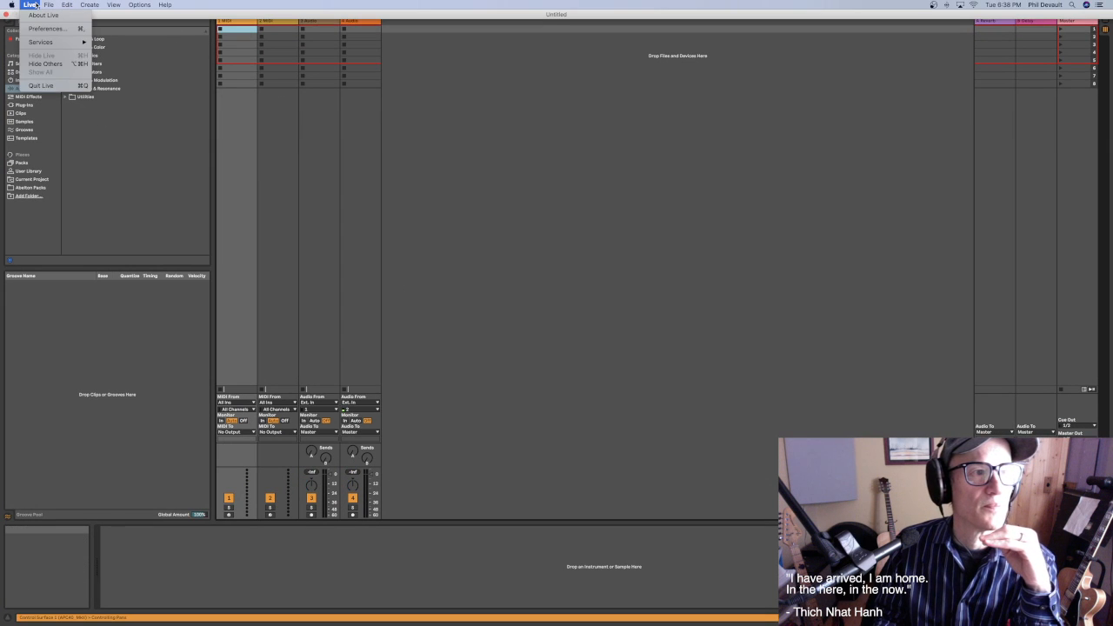
pyautogui.moveTo(121, 31)
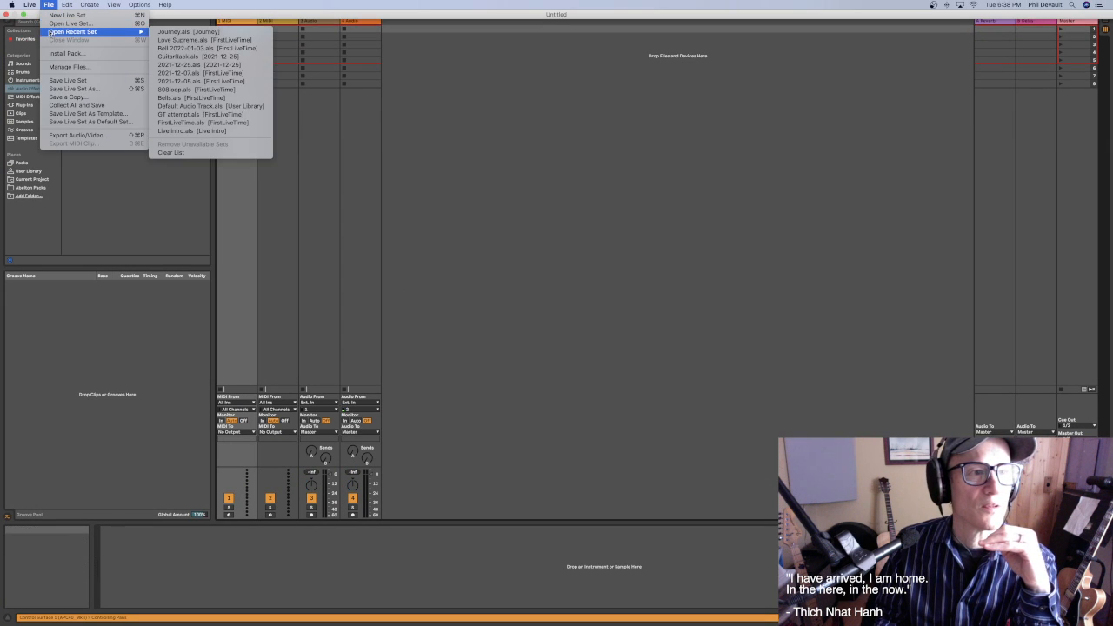
pyautogui.click(187, 31)
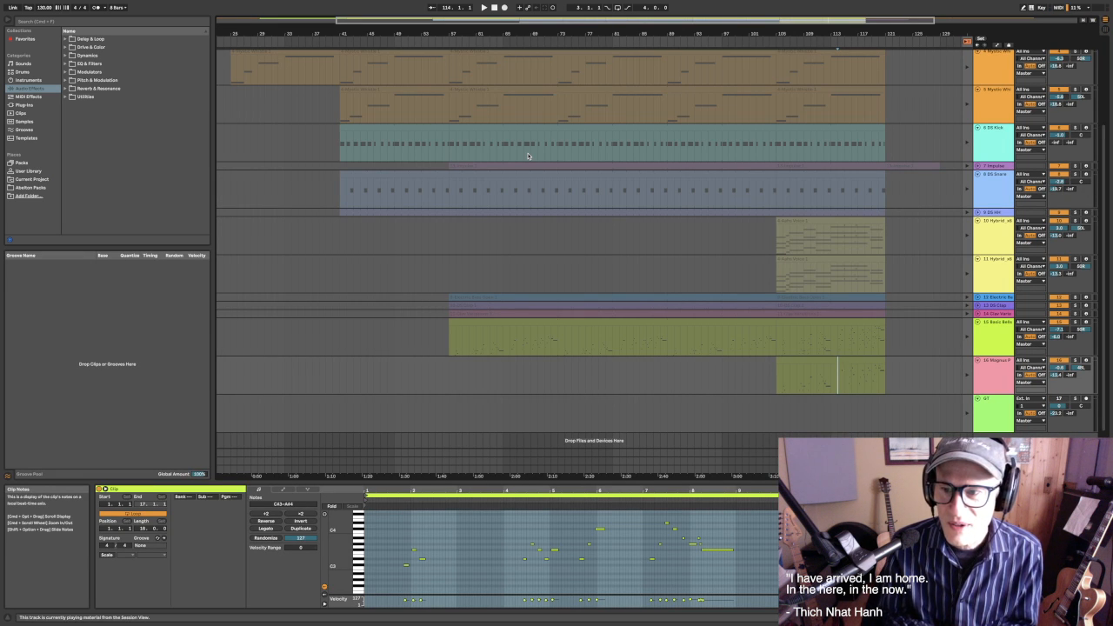
# Examine the track and clip layout of the Journey arrangement through to its end
pyautogui.scroll(5, 899, 340)
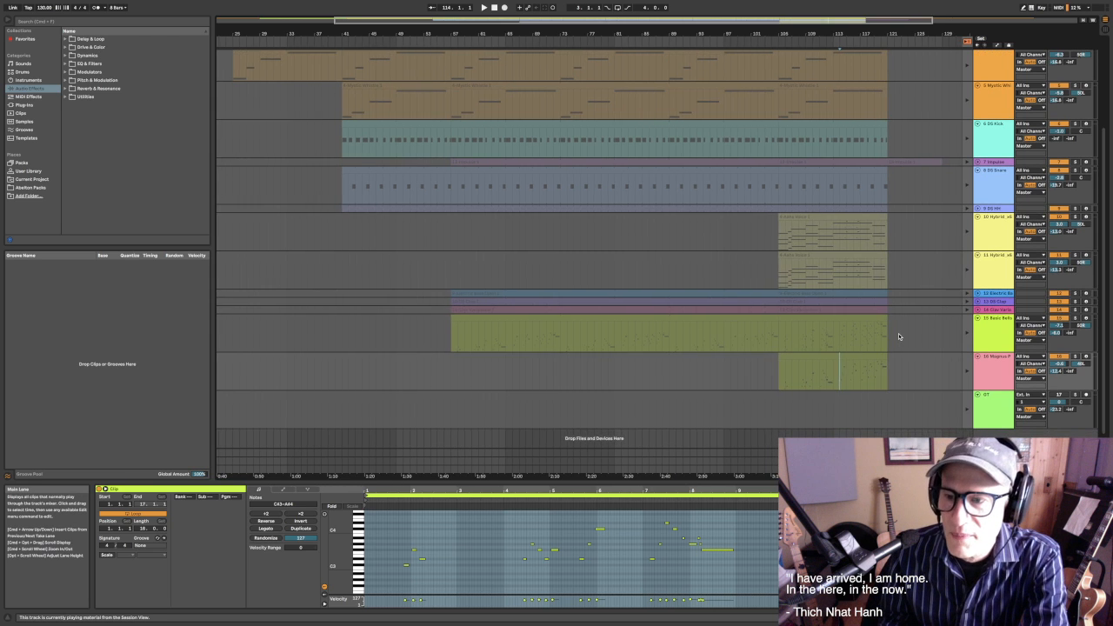
pyautogui.scroll(1, 899, 337)
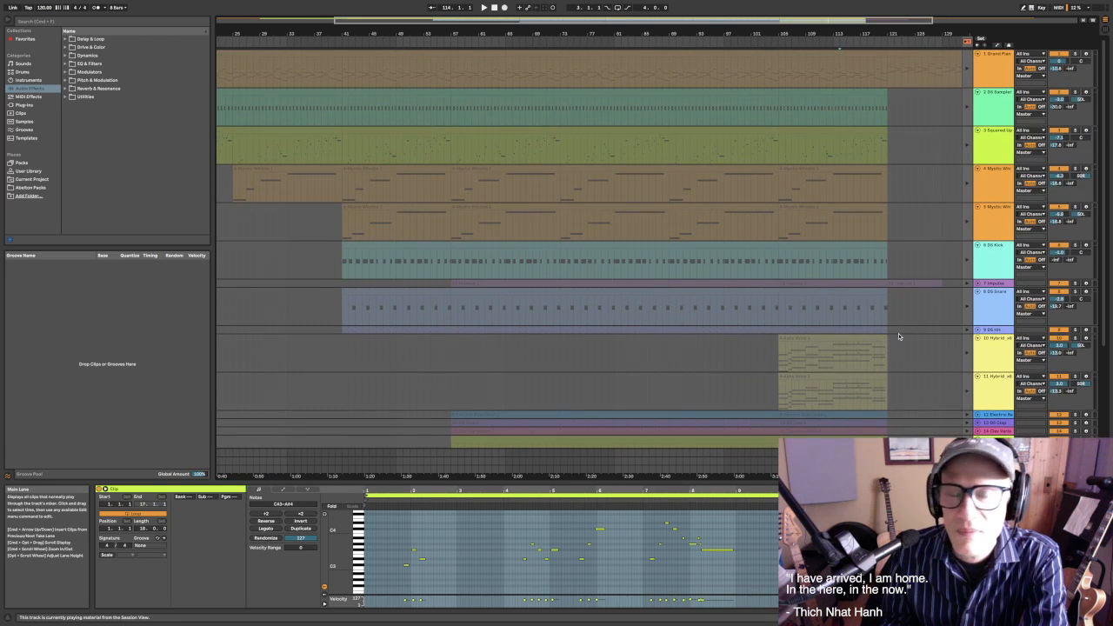
pyautogui.hscroll(1, 899, 336)
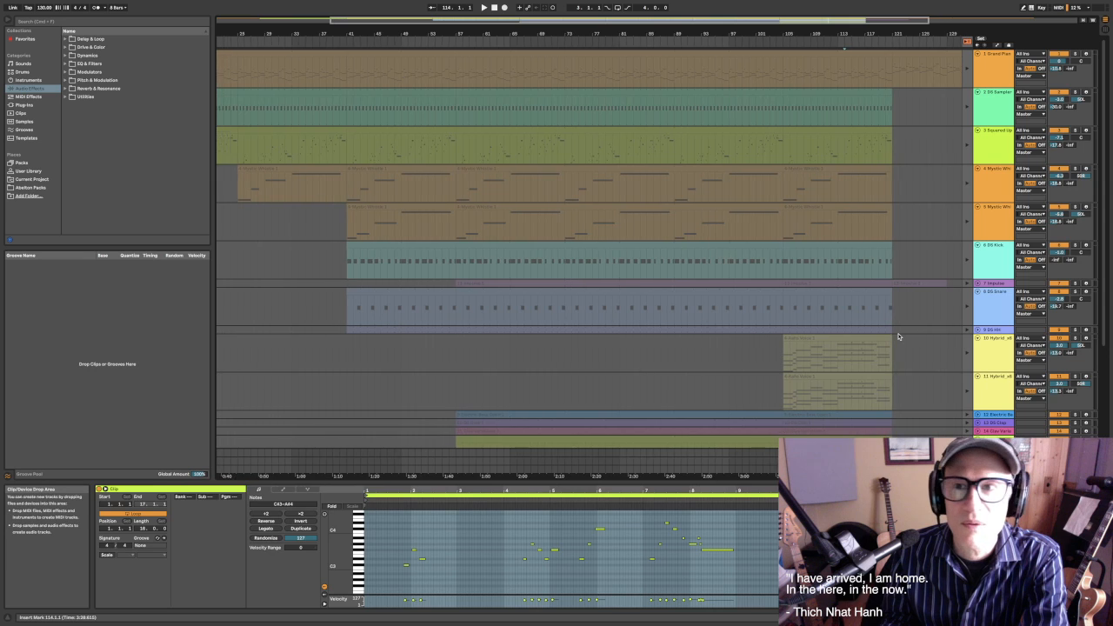
pyautogui.hscroll(5, 899, 336)
pyautogui.hscroll(7, 898, 335)
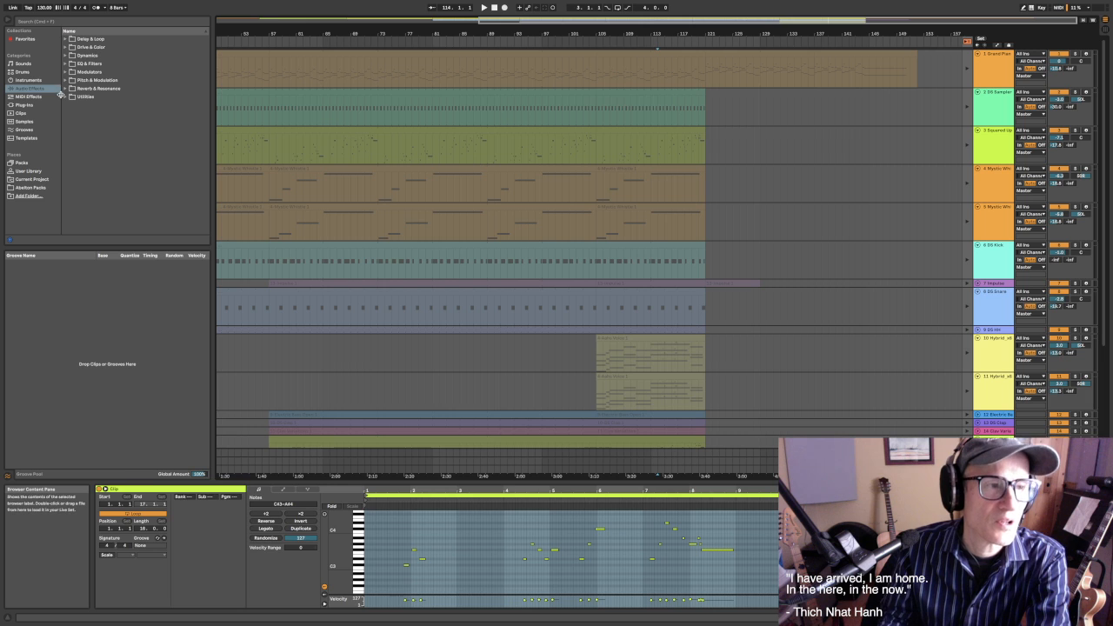
# Switch to Session View and compare the notes of the Grand Piano clips in scenes 6, 7 and 8
pyautogui.click(1104, 32)
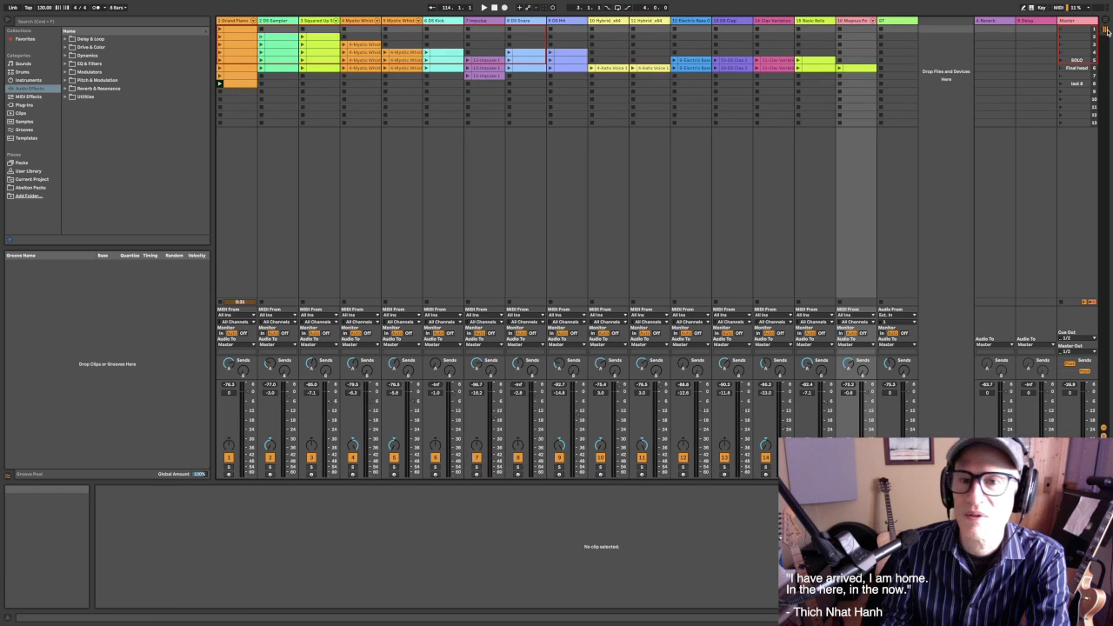
pyautogui.click(240, 85)
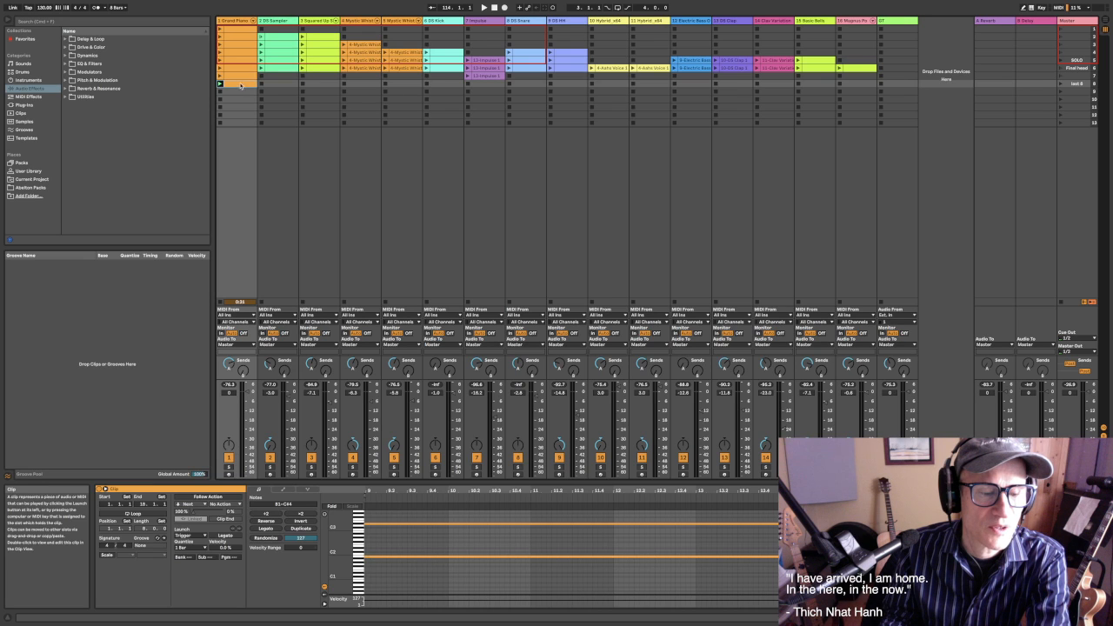
pyautogui.press('Up')
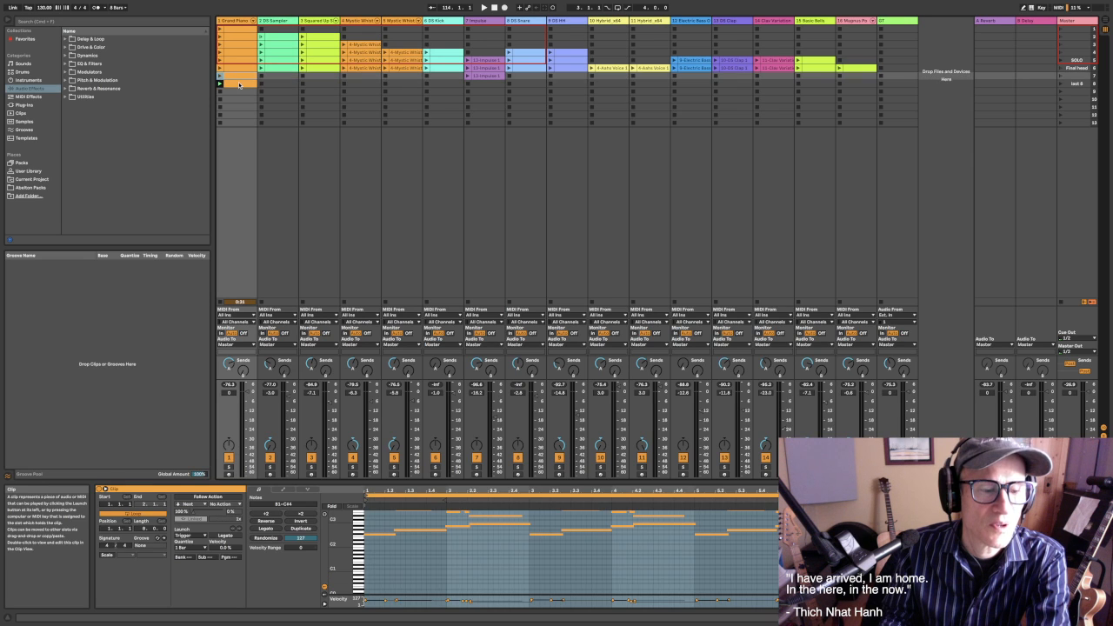
pyautogui.click(239, 84)
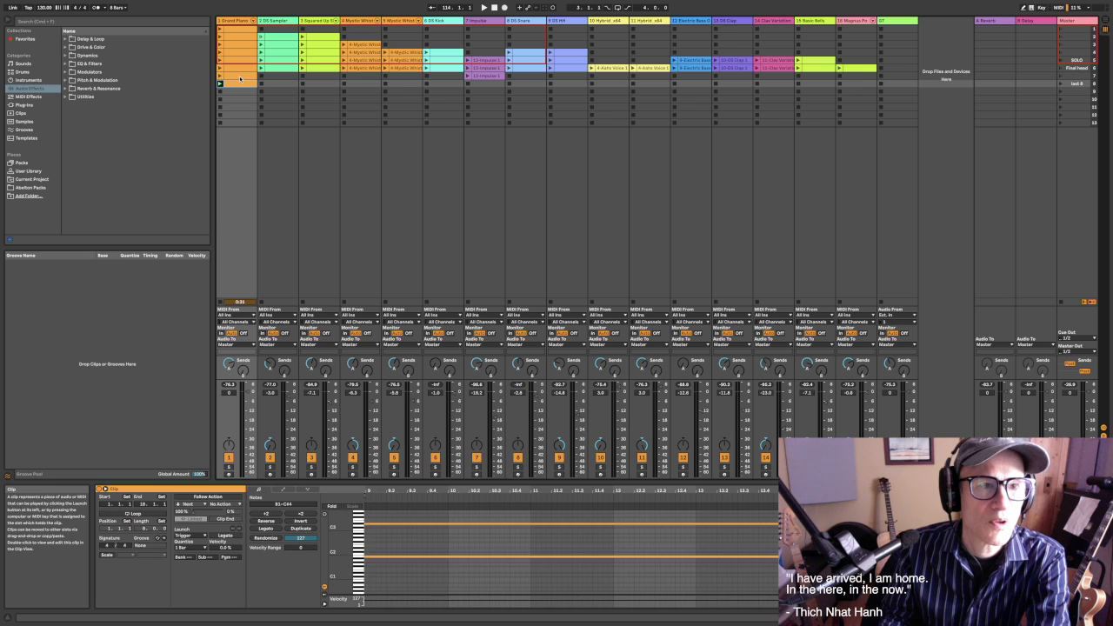
pyautogui.click(241, 69)
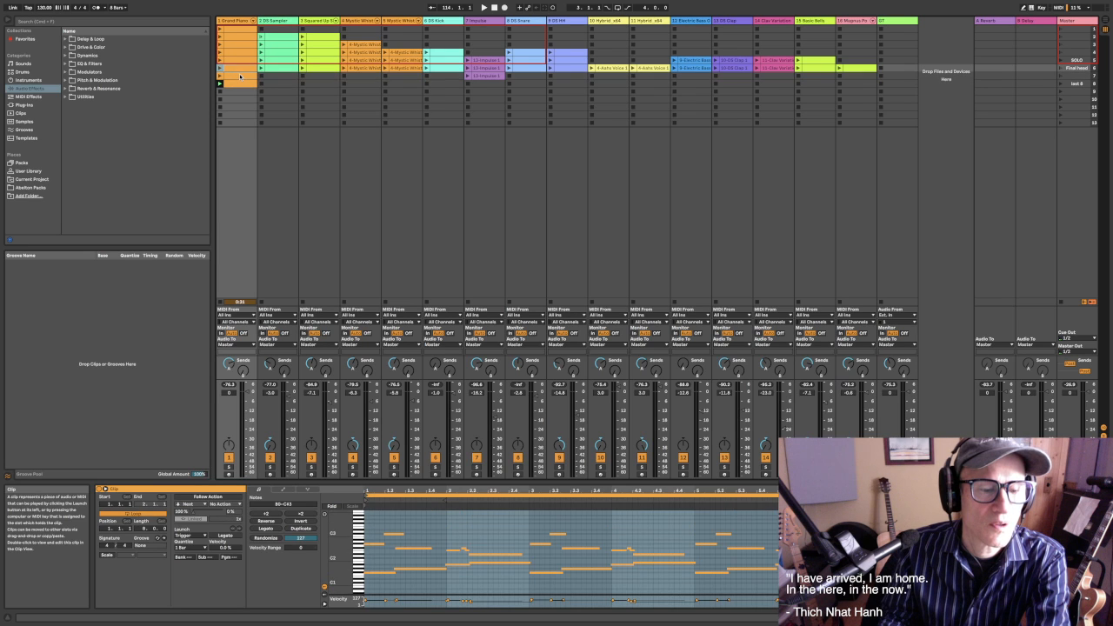
pyautogui.click(241, 76)
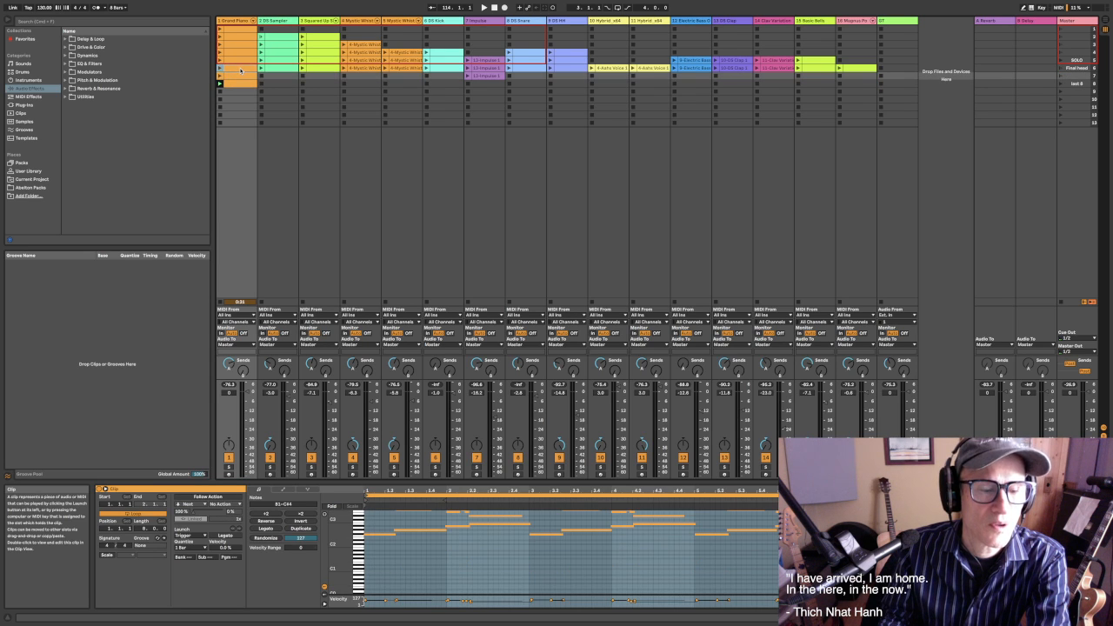
pyautogui.click(240, 70)
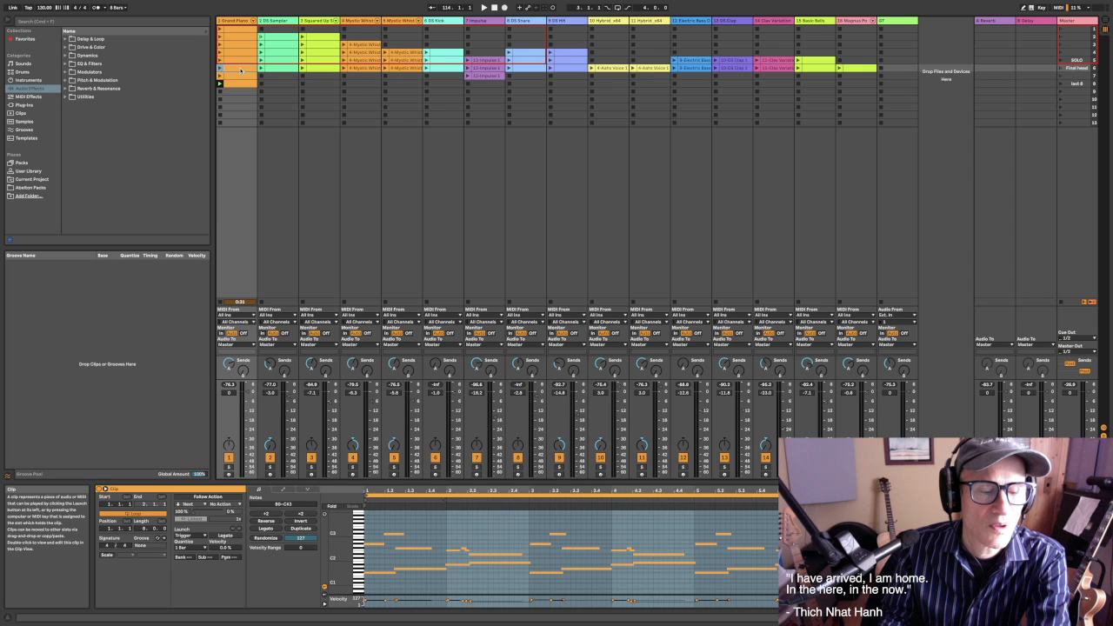
pyautogui.click(241, 77)
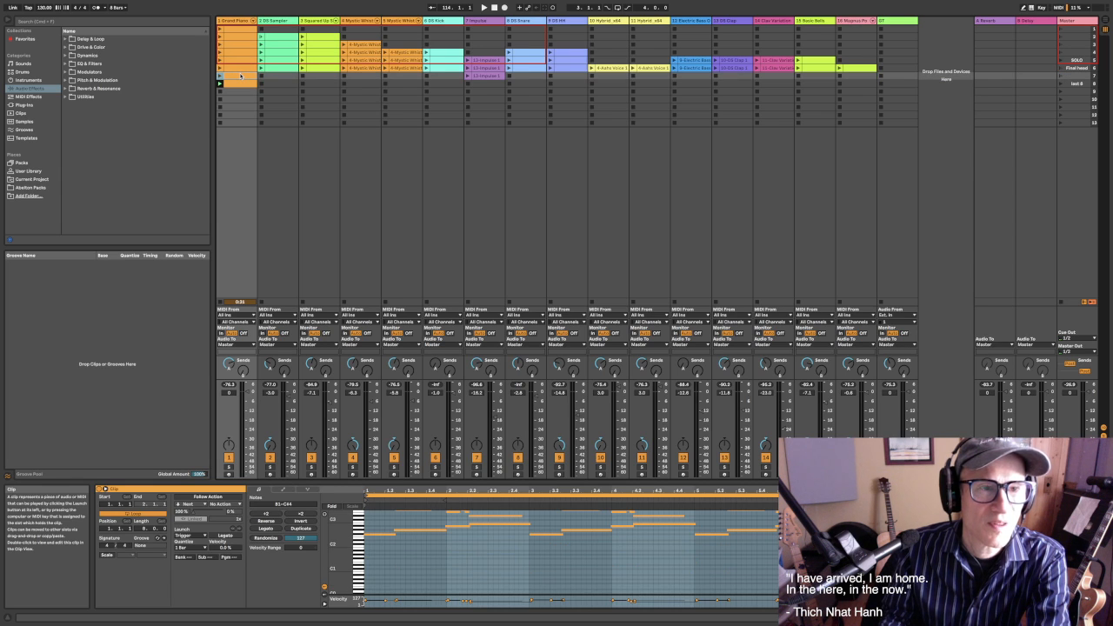
pyautogui.click(279, 166)
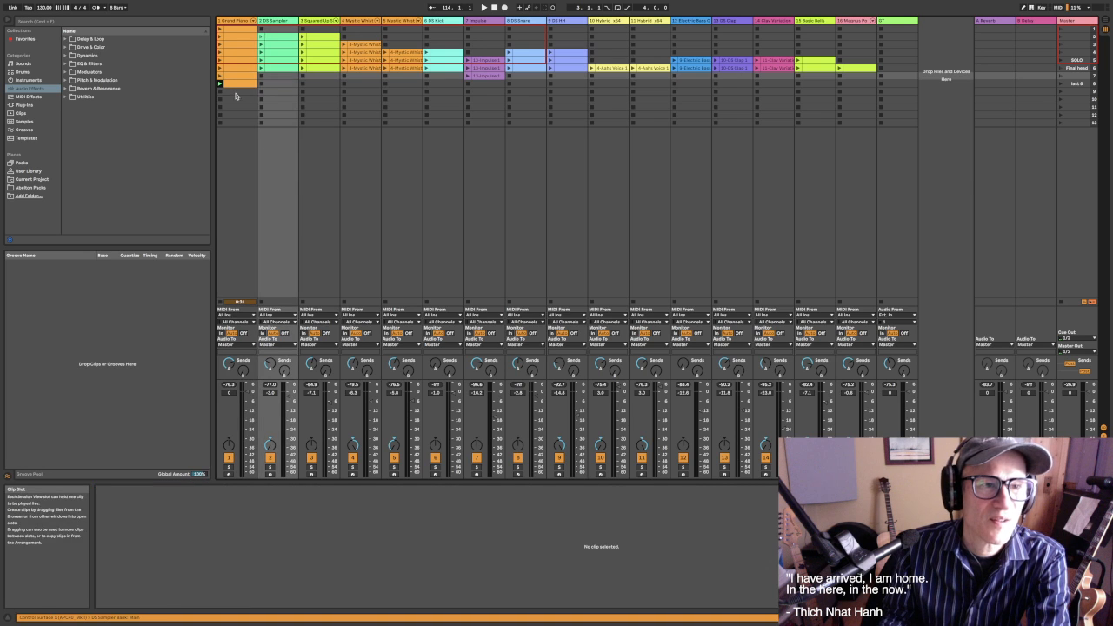
# Export the Grand Piano clip in scene 7 as a MIDI file named "pn hi end" in the Midi tracks folder
pyautogui.rightClick(239, 85)
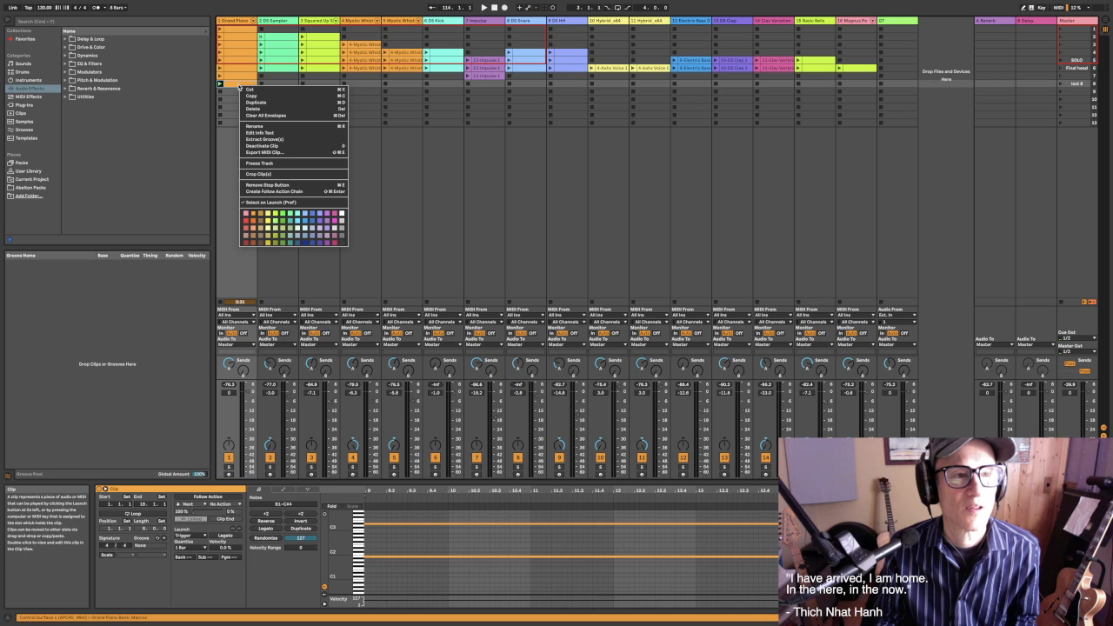
pyautogui.click(240, 77)
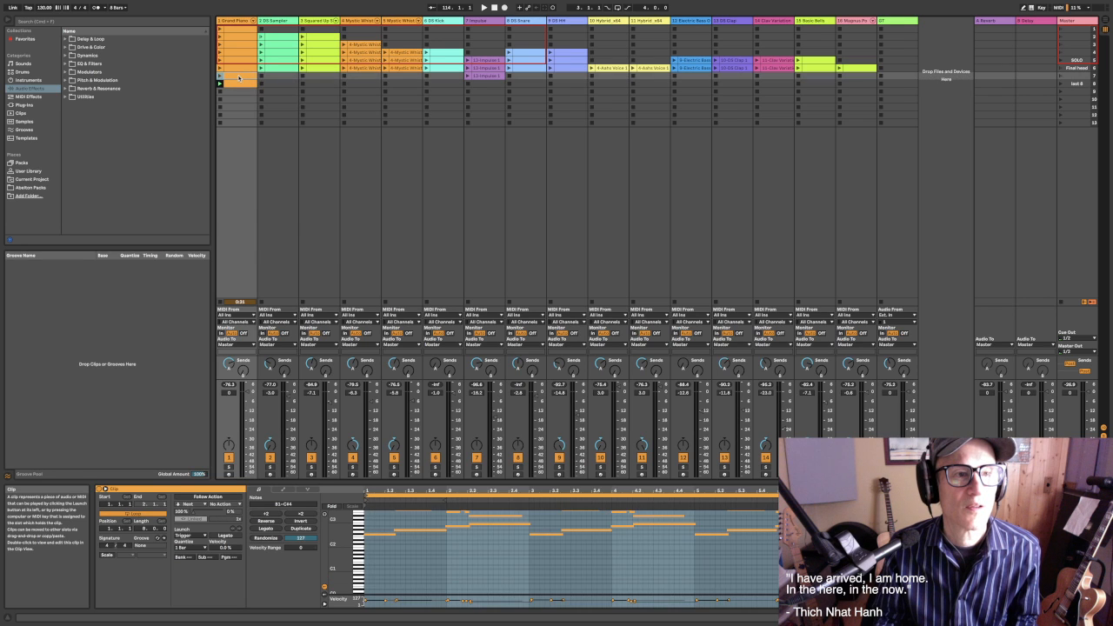
pyautogui.rightClick(239, 78)
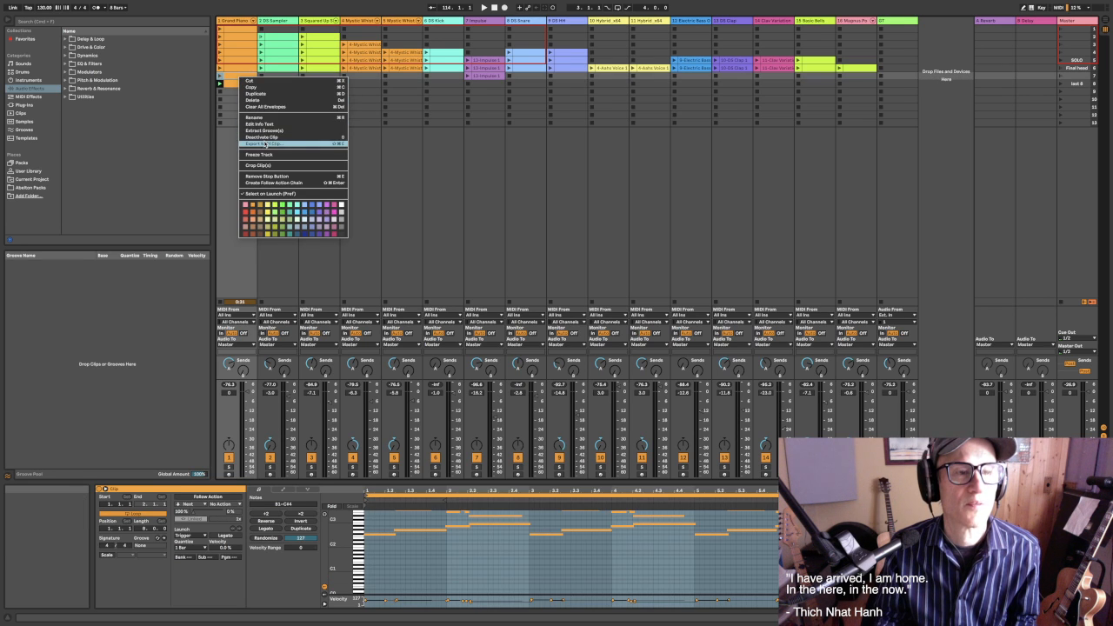
pyautogui.click(277, 144)
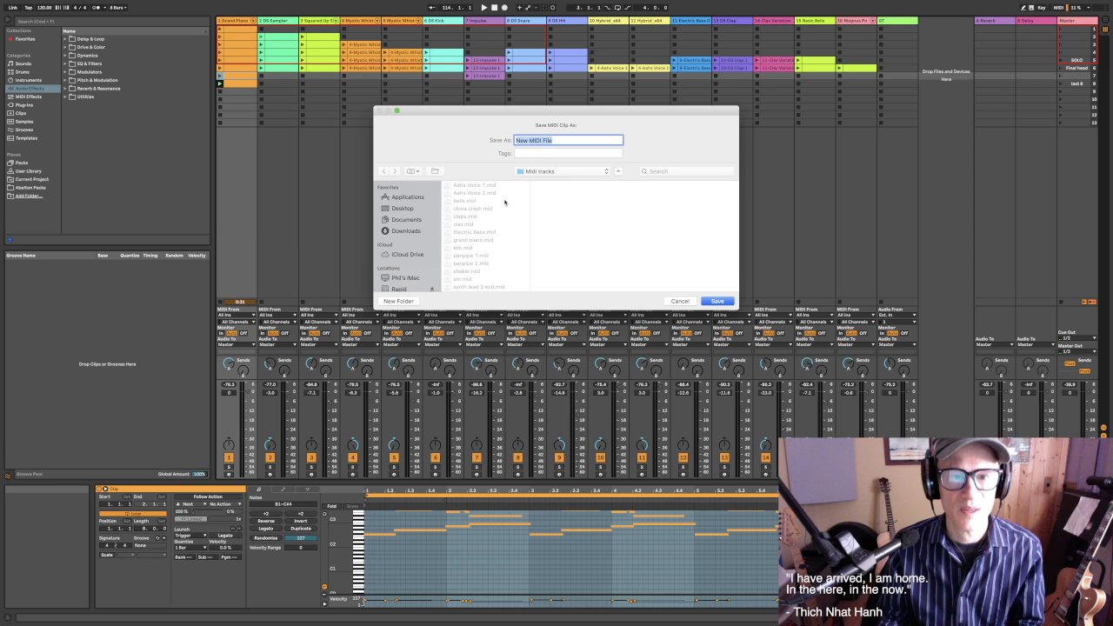
pyautogui.write('pn hi')
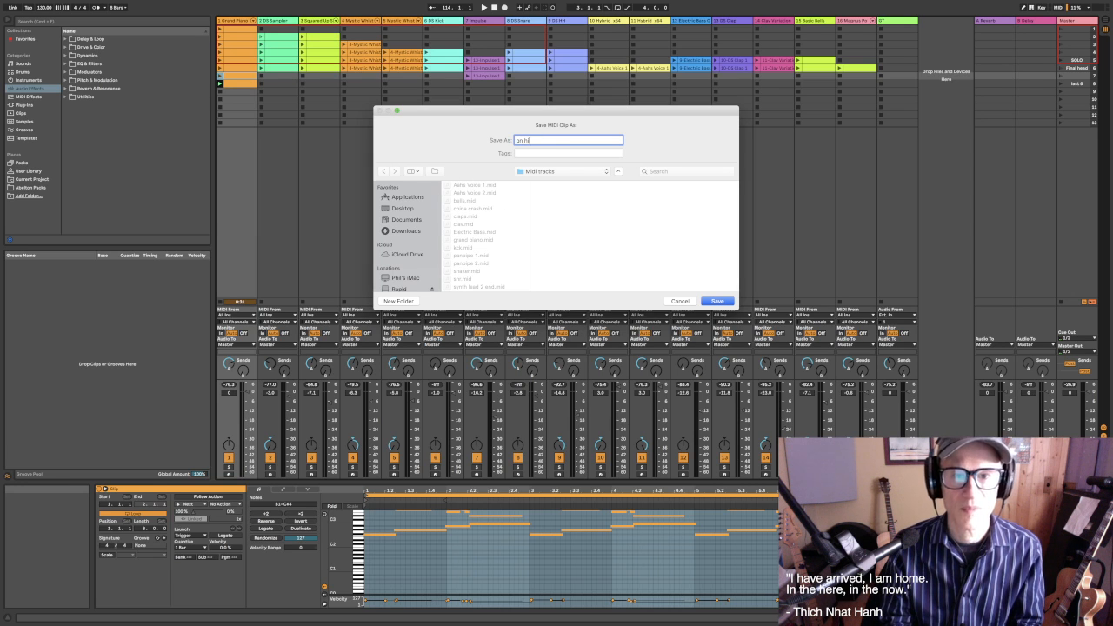
pyautogui.write(' end')
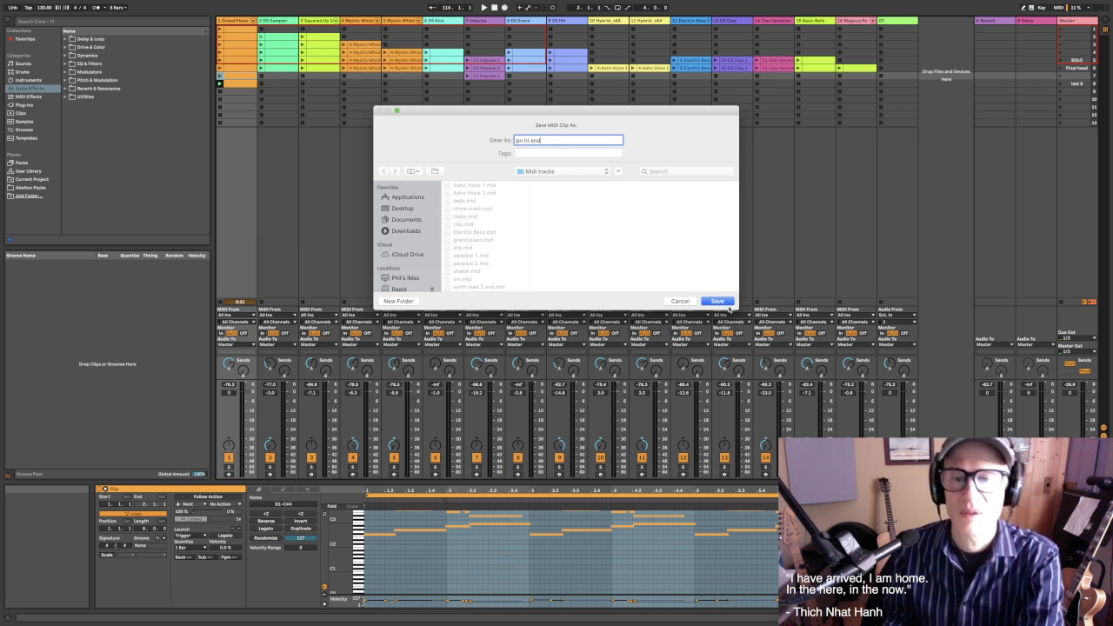
pyautogui.click(726, 303)
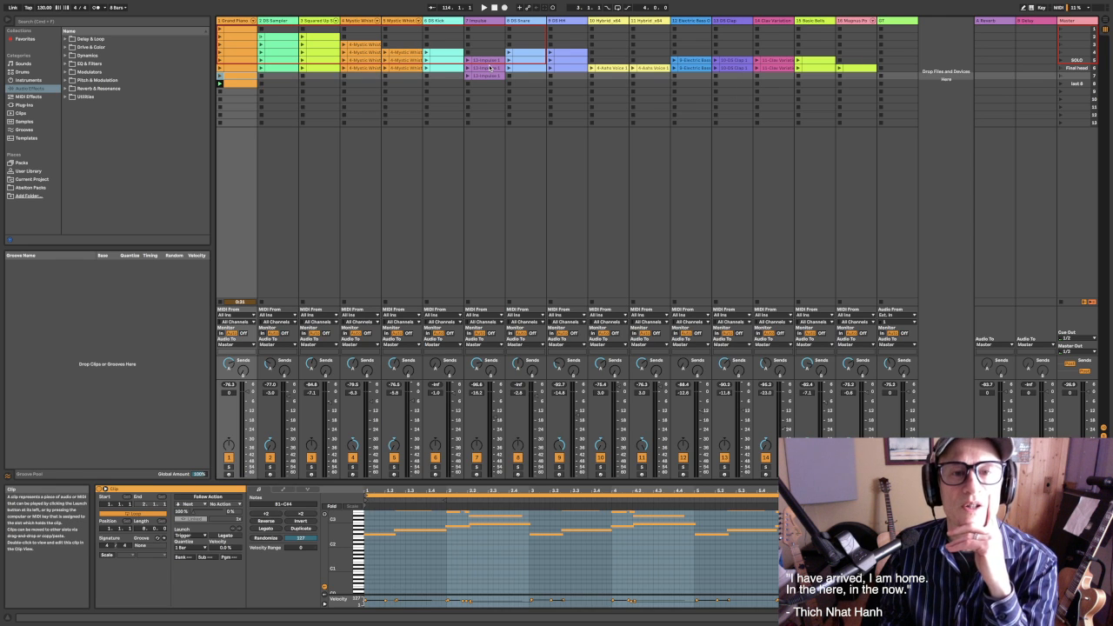
# Export the DS HH clip in scene 4 as a MIDI file named "HH" in the Midi tracks folder
pyautogui.click(566, 54)
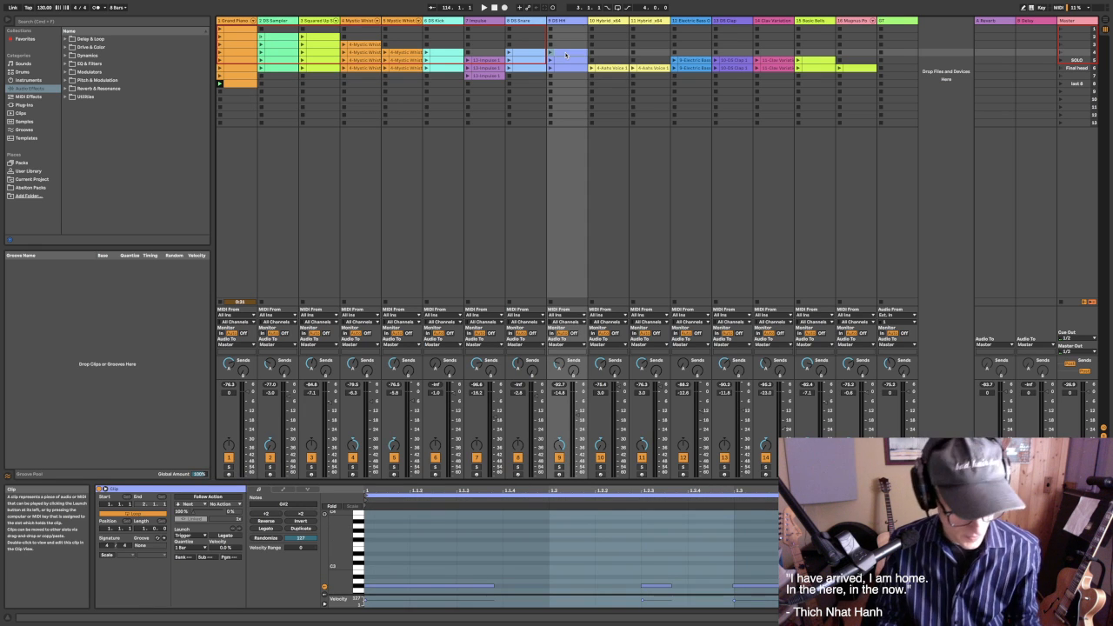
pyautogui.rightClick(566, 55)
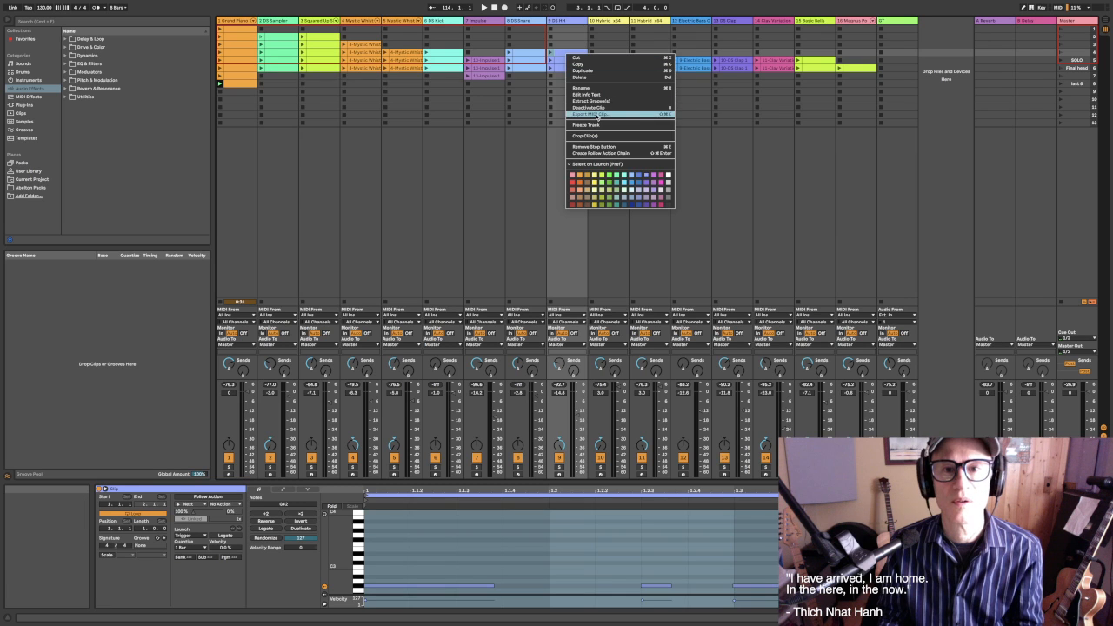
pyautogui.click(585, 114)
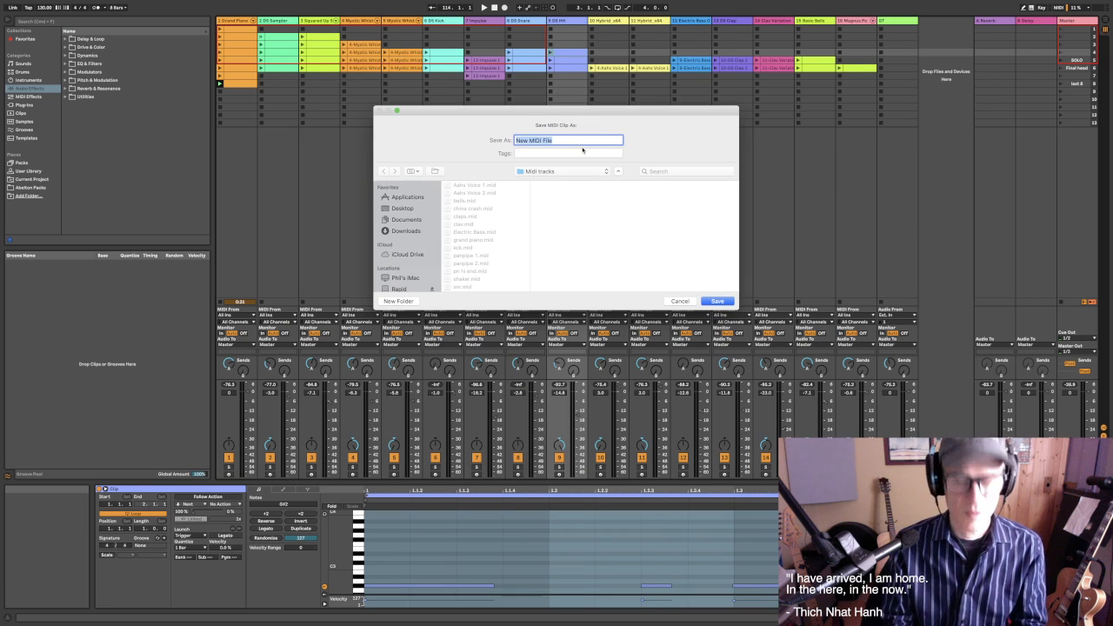
pyautogui.write('HH')
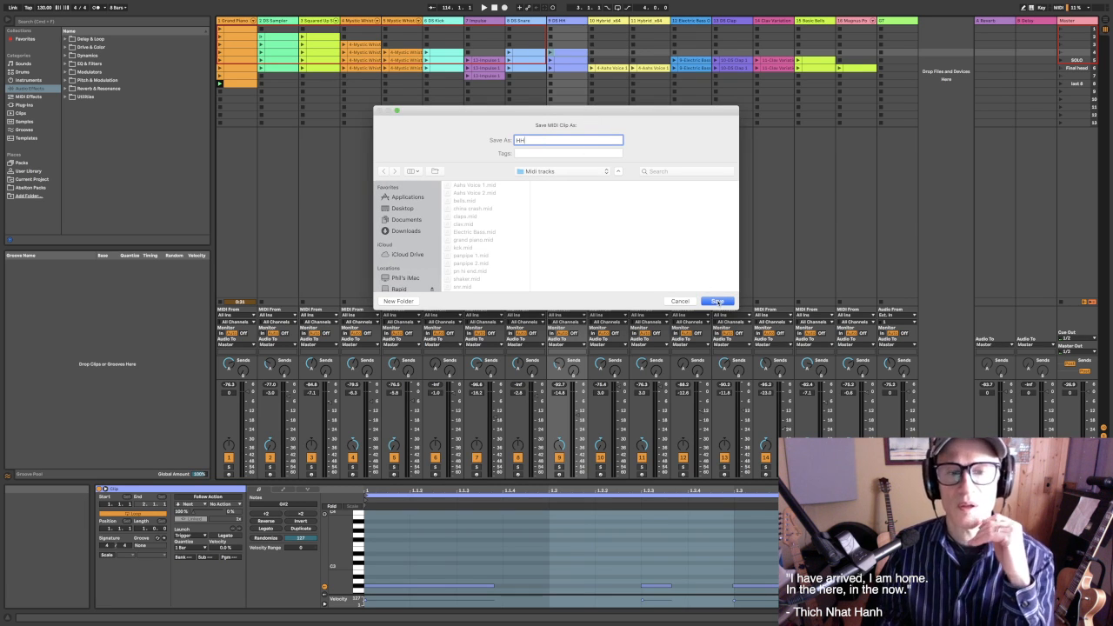
pyautogui.click(718, 302)
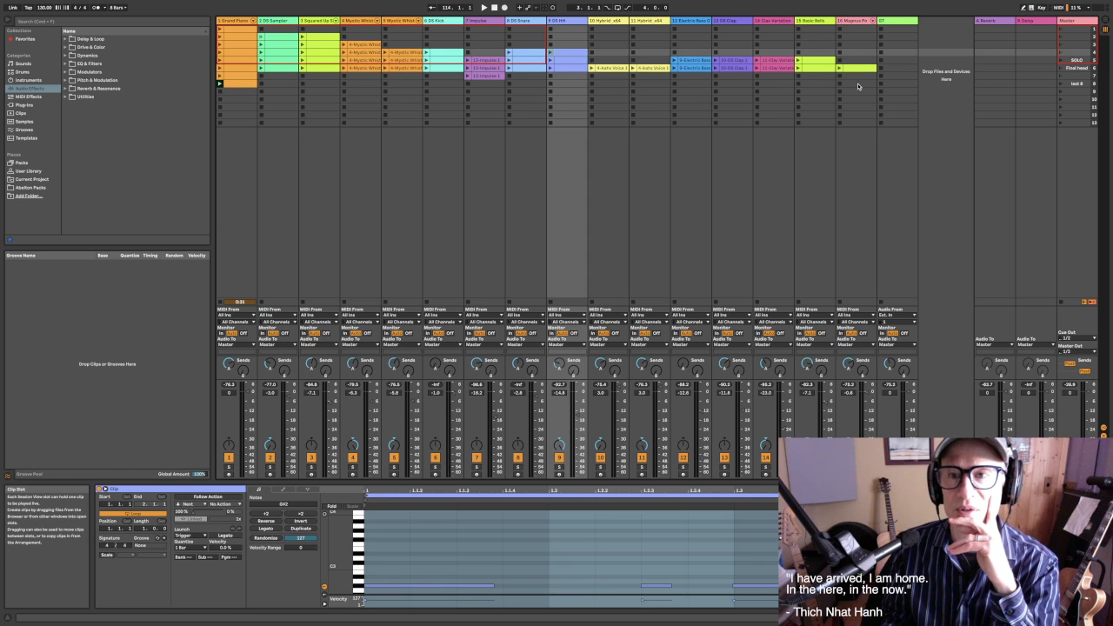
# Compare the notes of the DS Sampler clips in scenes 2, 3 and 4
pyautogui.click(288, 41)
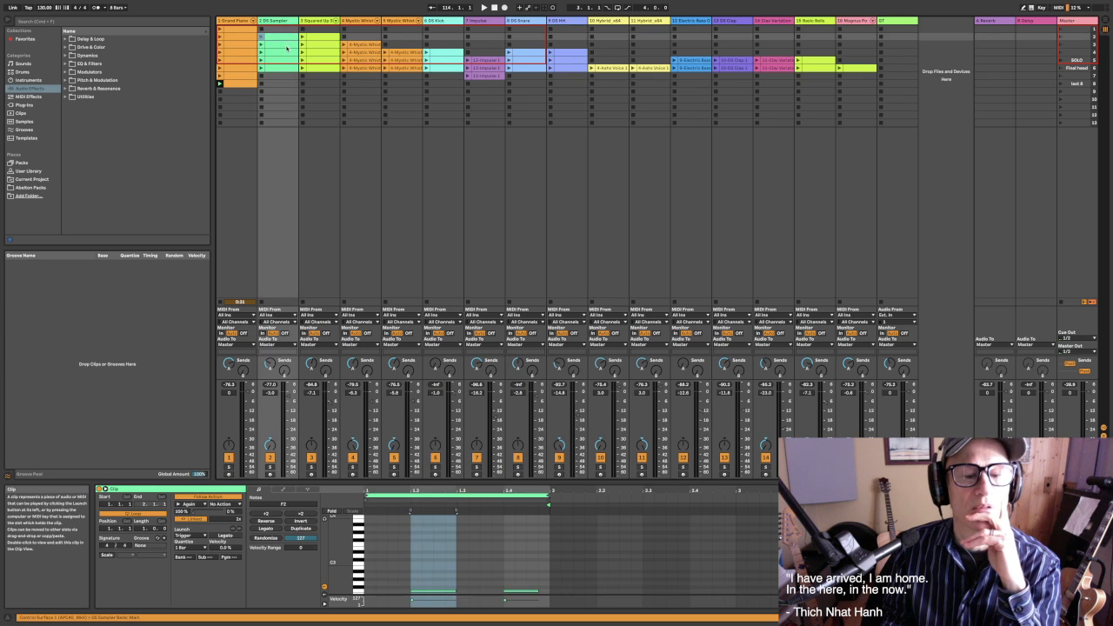
pyautogui.click(287, 48)
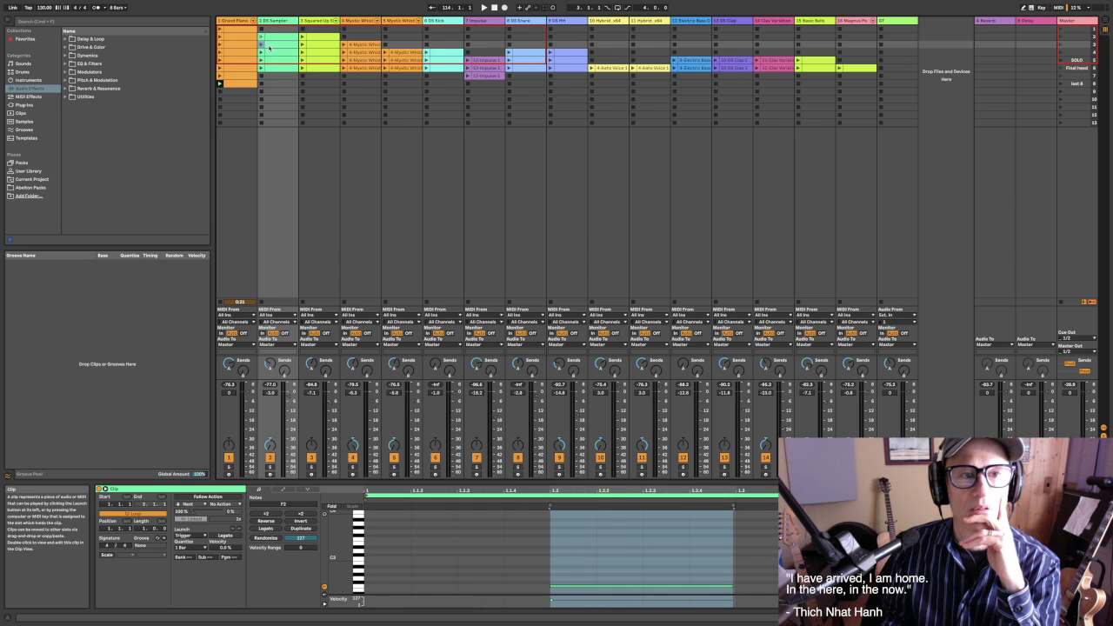
pyautogui.click(278, 52)
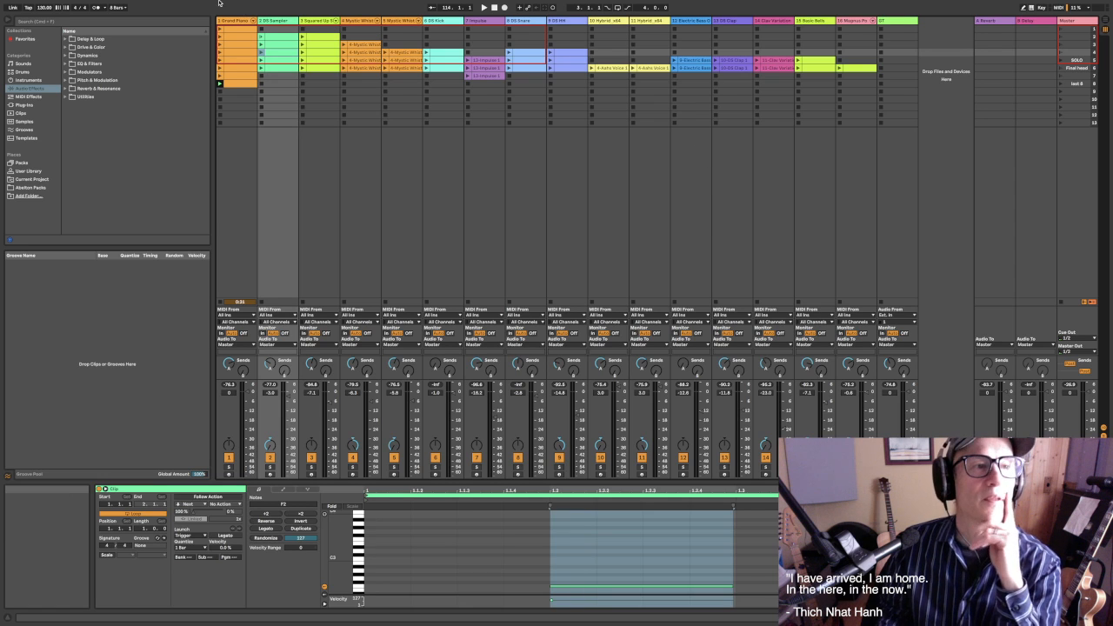
# Quit Ableton Live and switch to the Journey project in Logic Pro X
pyautogui.moveTo(159, 5)
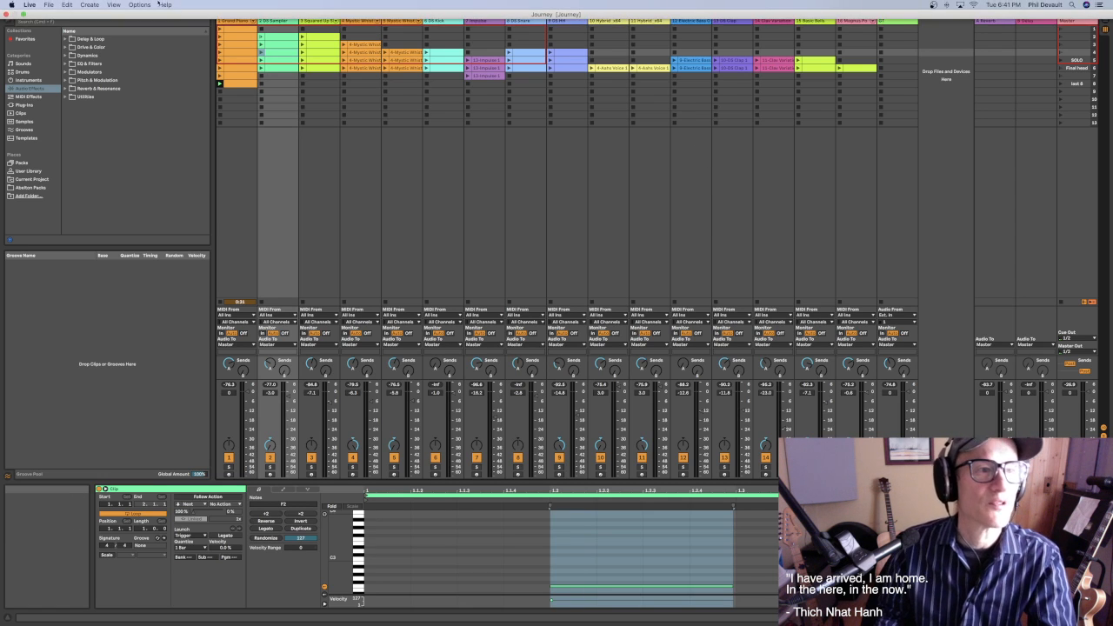
pyautogui.click(46, 4)
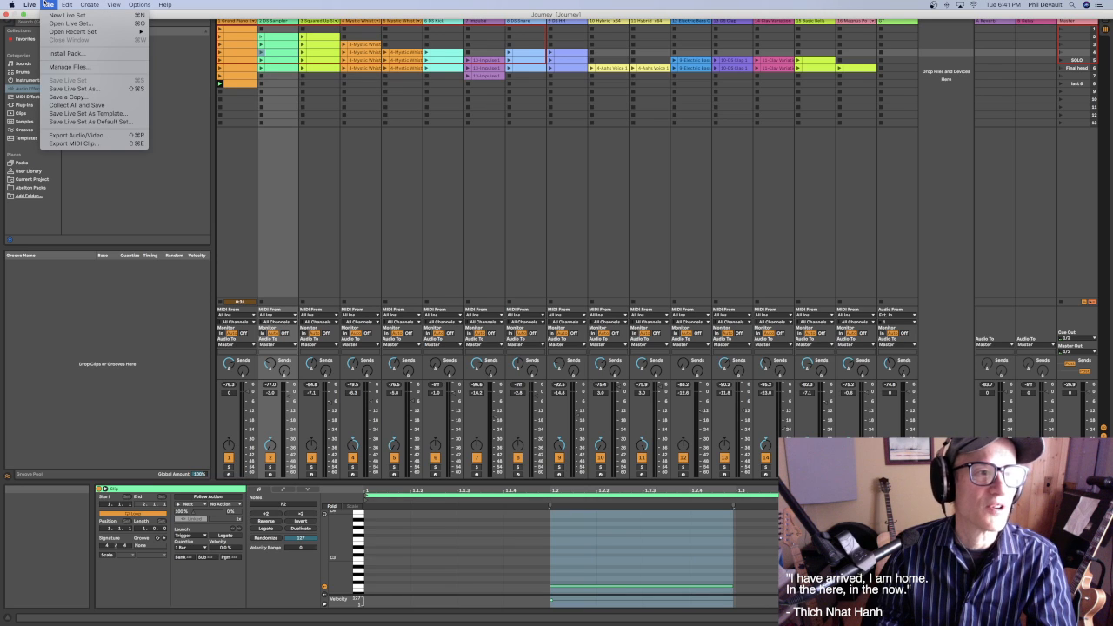
pyautogui.moveTo(30, 4)
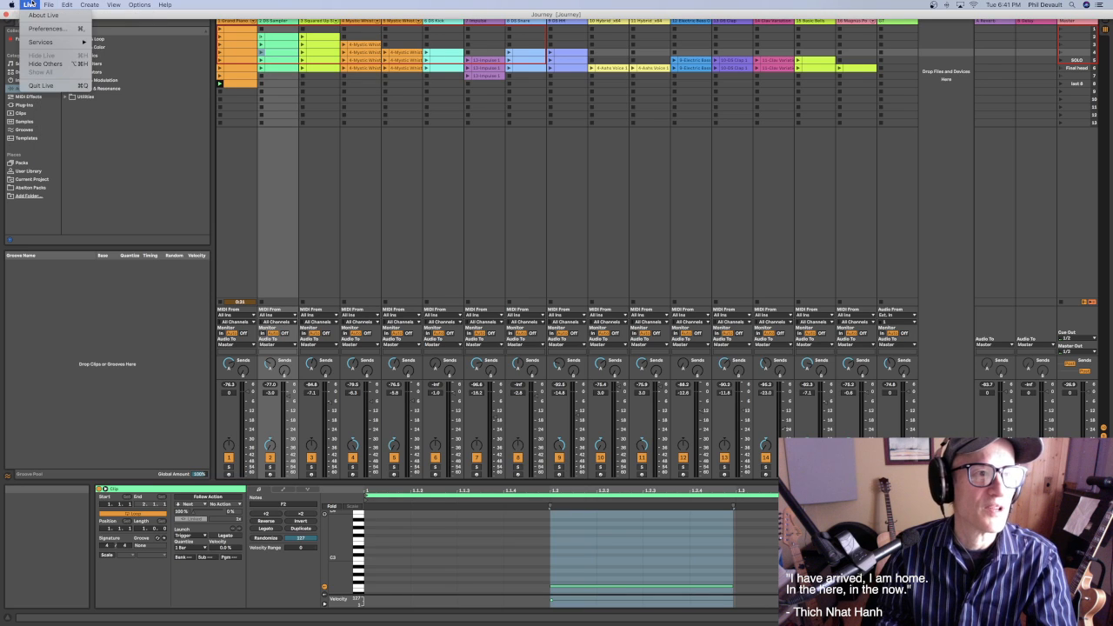
pyautogui.click(48, 91)
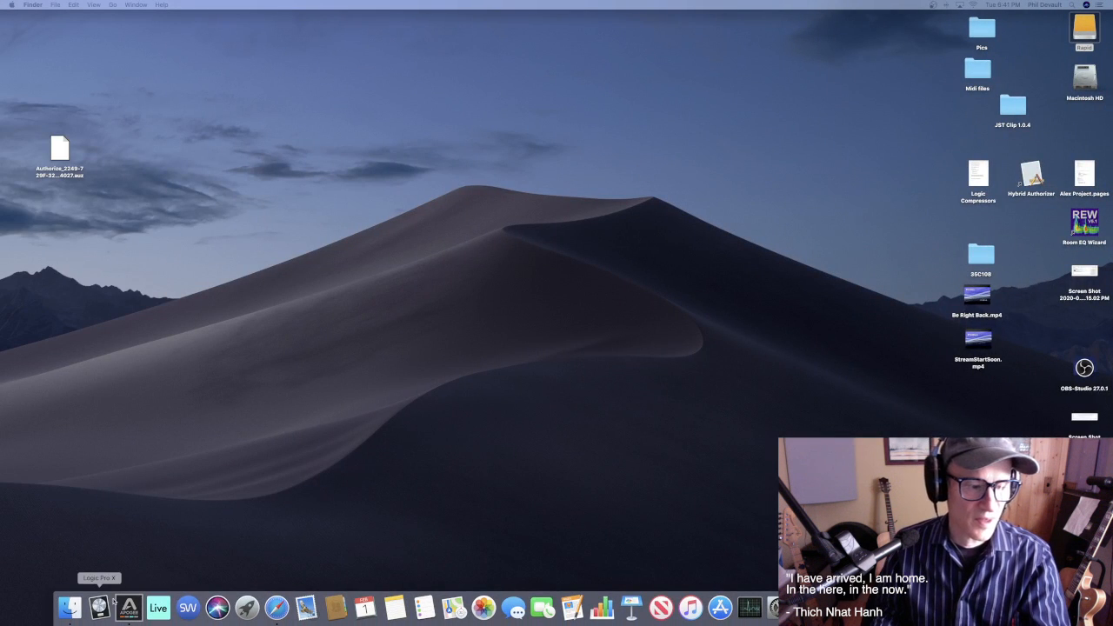
pyautogui.click(98, 607)
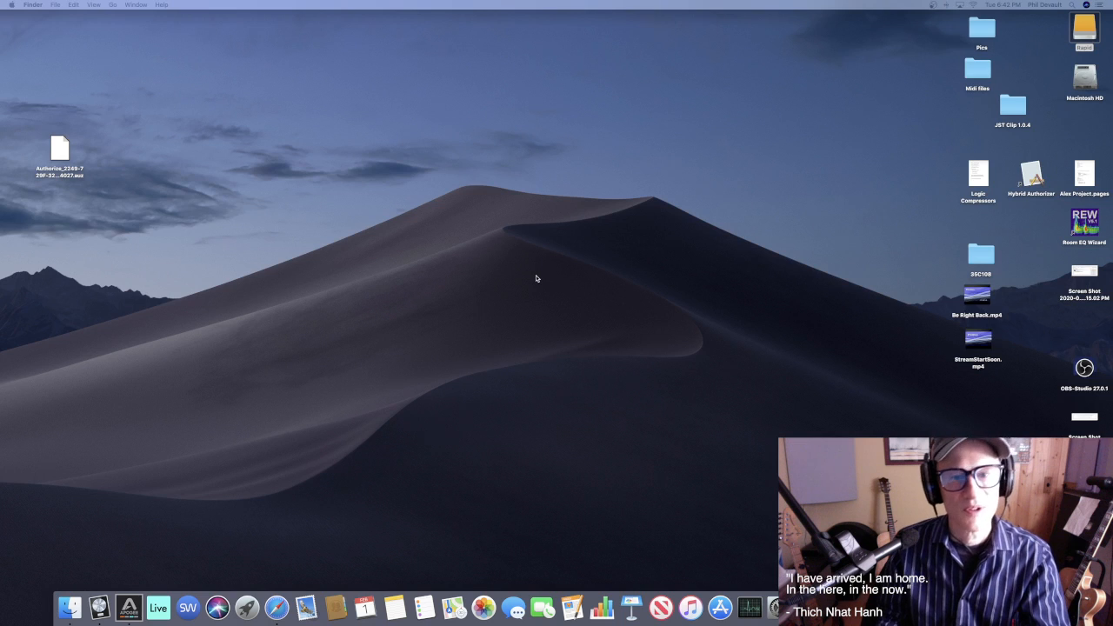
pyautogui.press('super+Tab')
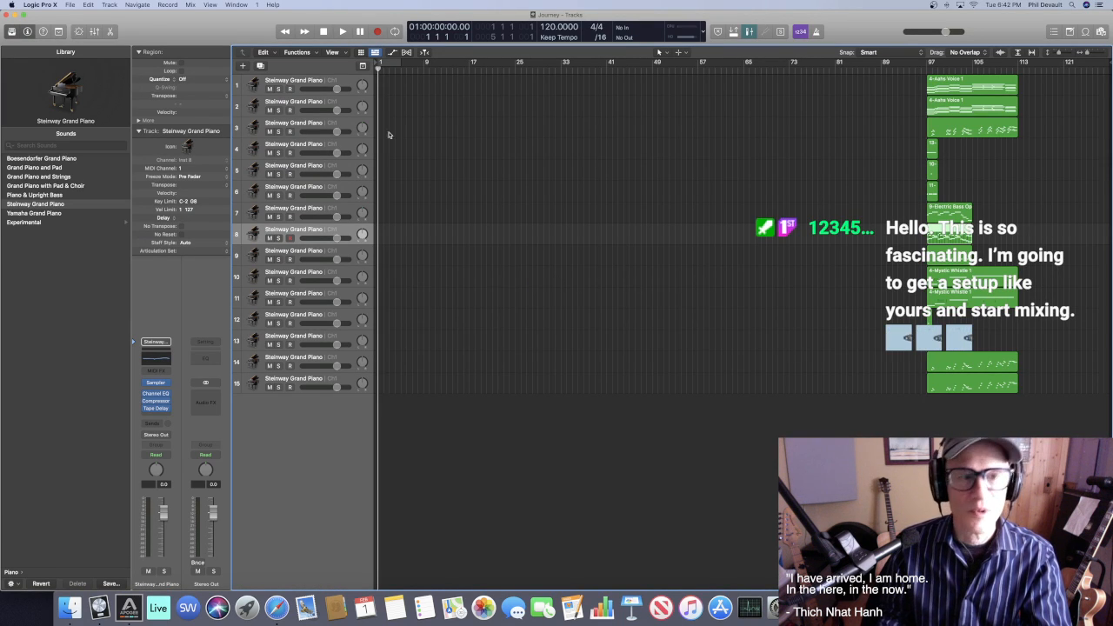
# Import the MIDI file "pn hi end.mid" from the Midi tracks folder without its tempo information
pyautogui.click(70, 5)
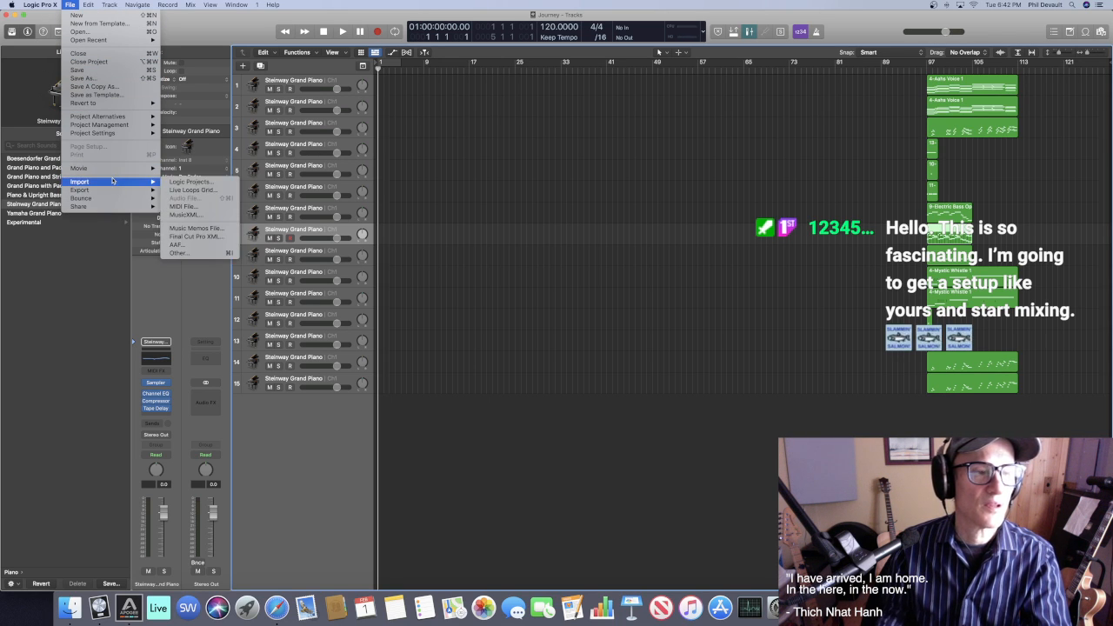
pyautogui.moveTo(118, 186)
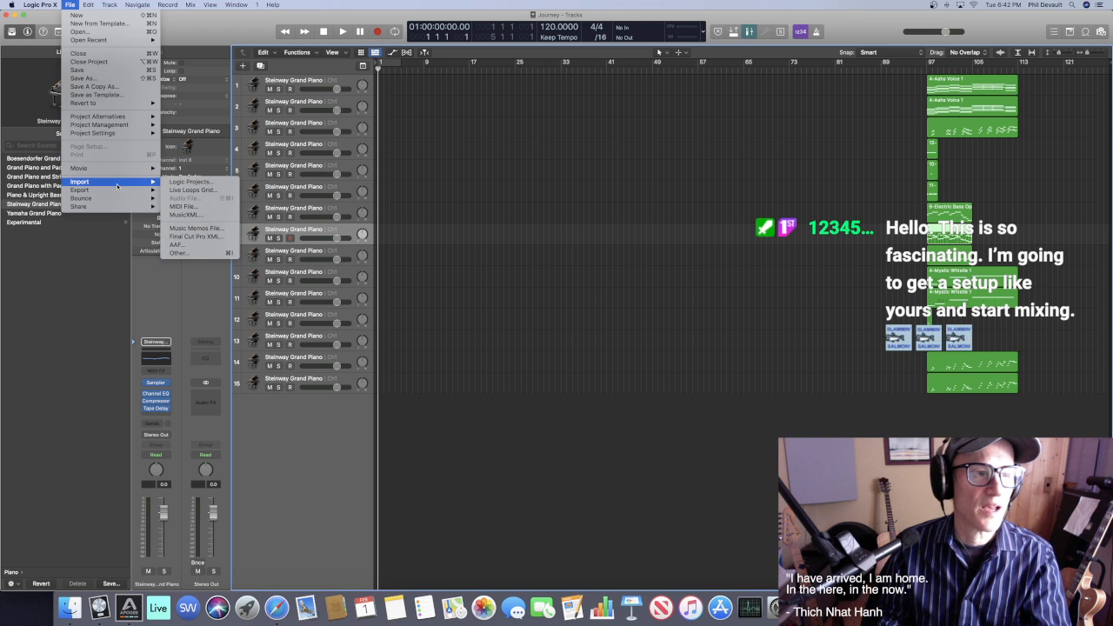
pyautogui.click(200, 206)
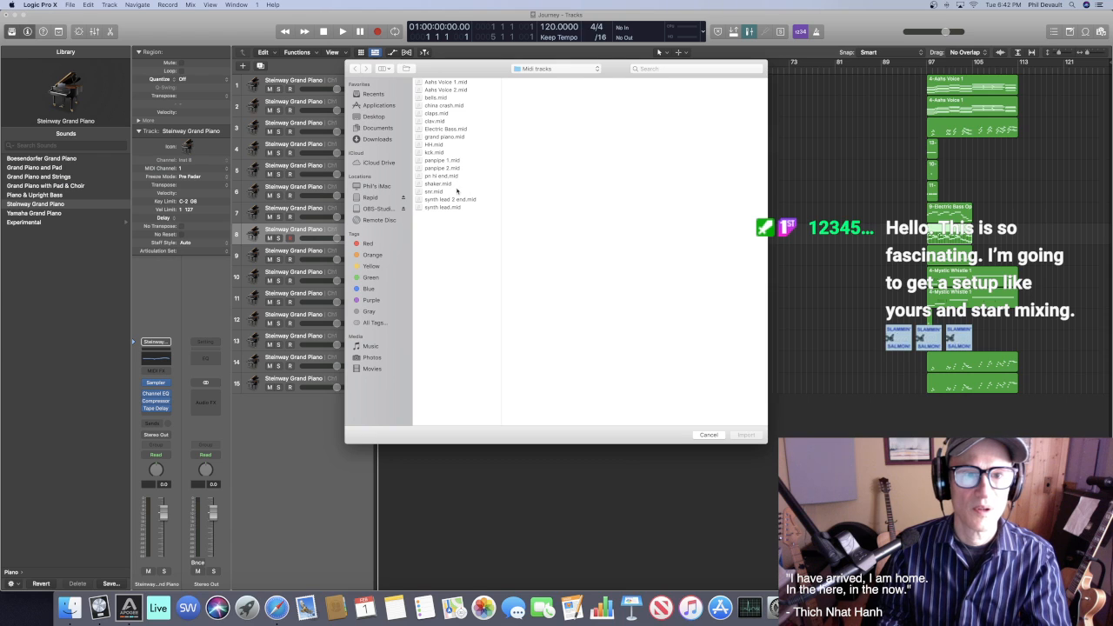
pyautogui.click(451, 177)
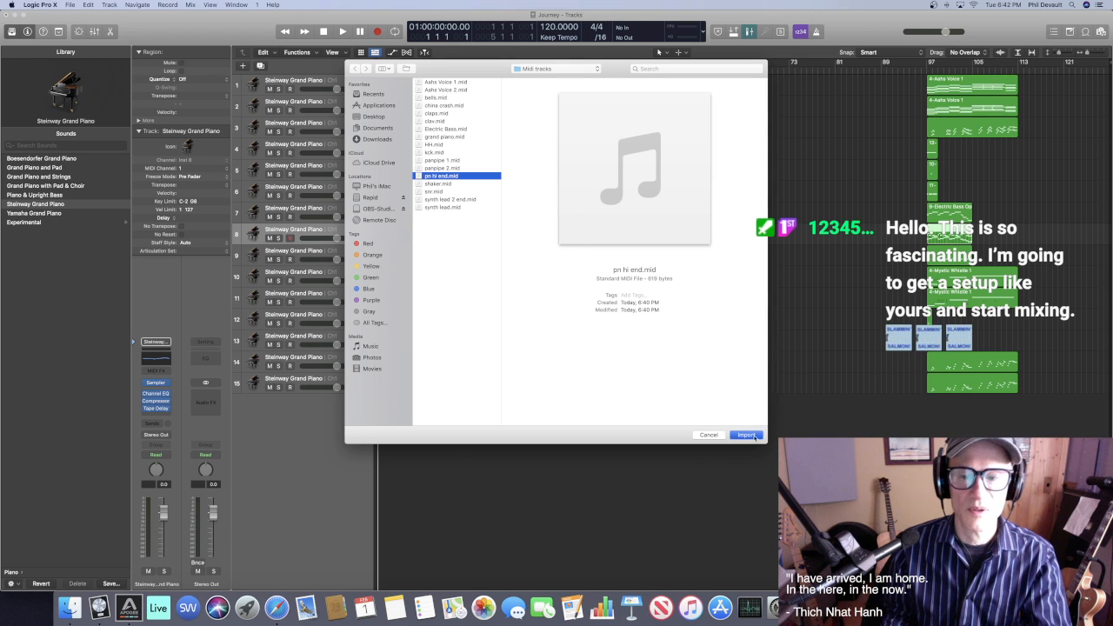
pyautogui.click(746, 434)
pyautogui.click(631, 212)
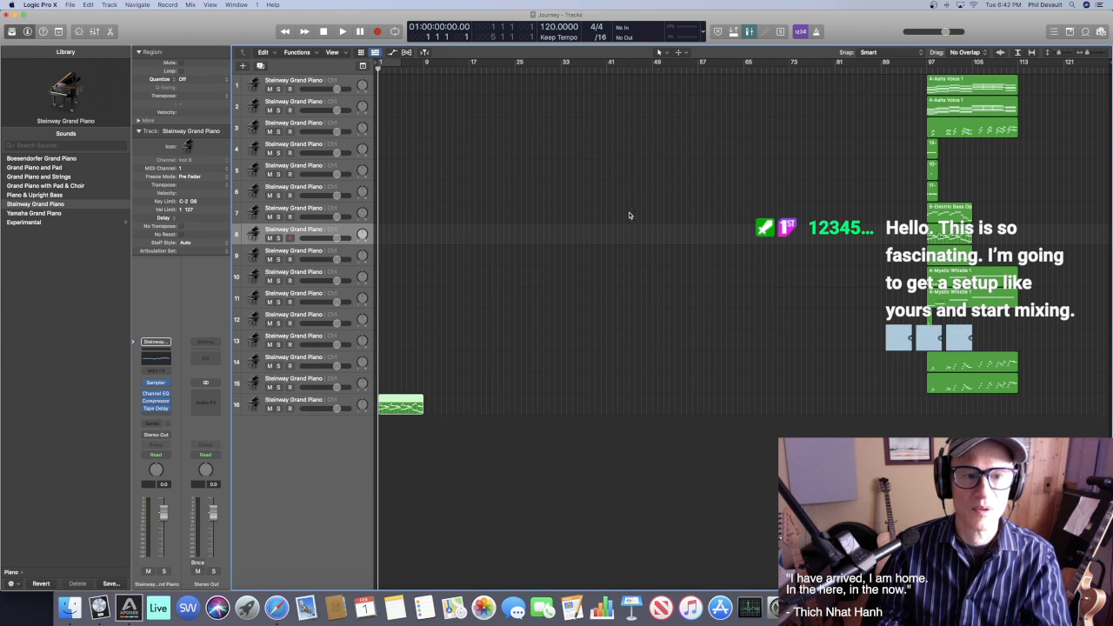
# Import the MIDI file "HH.mid" from the Midi tracks folder without its tempo information
pyautogui.click(70, 4)
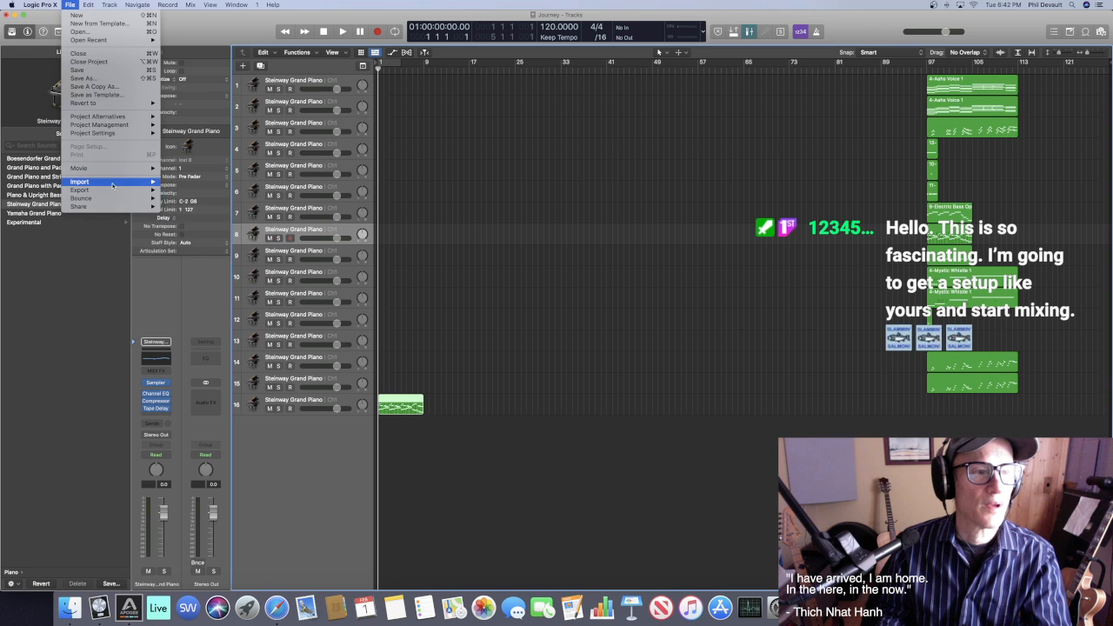
pyautogui.moveTo(112, 184)
pyautogui.click(185, 206)
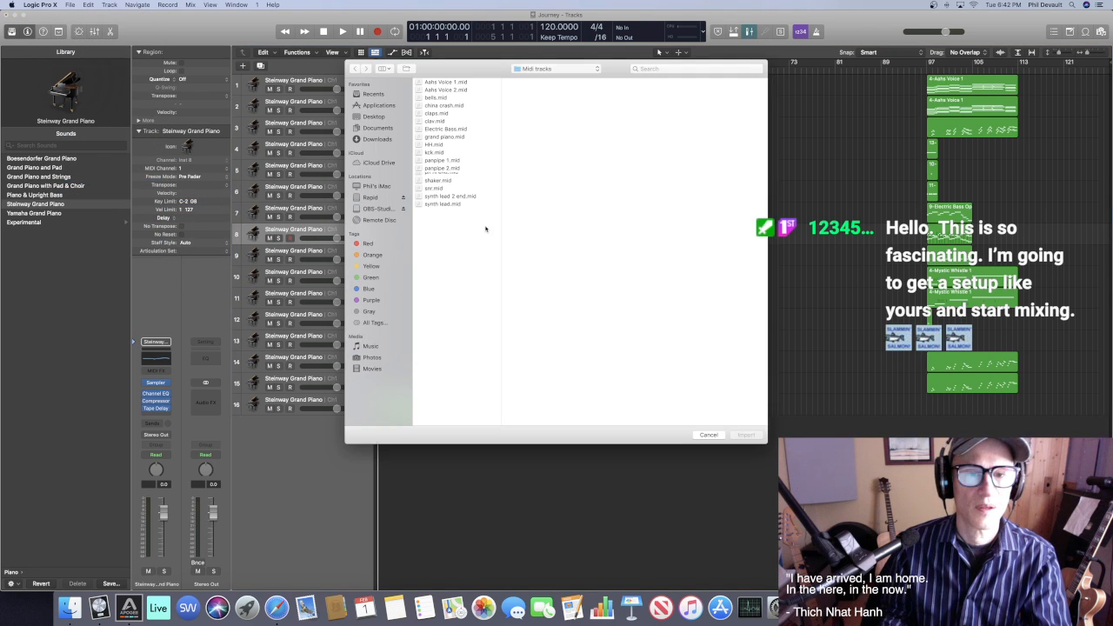
pyautogui.click(433, 144)
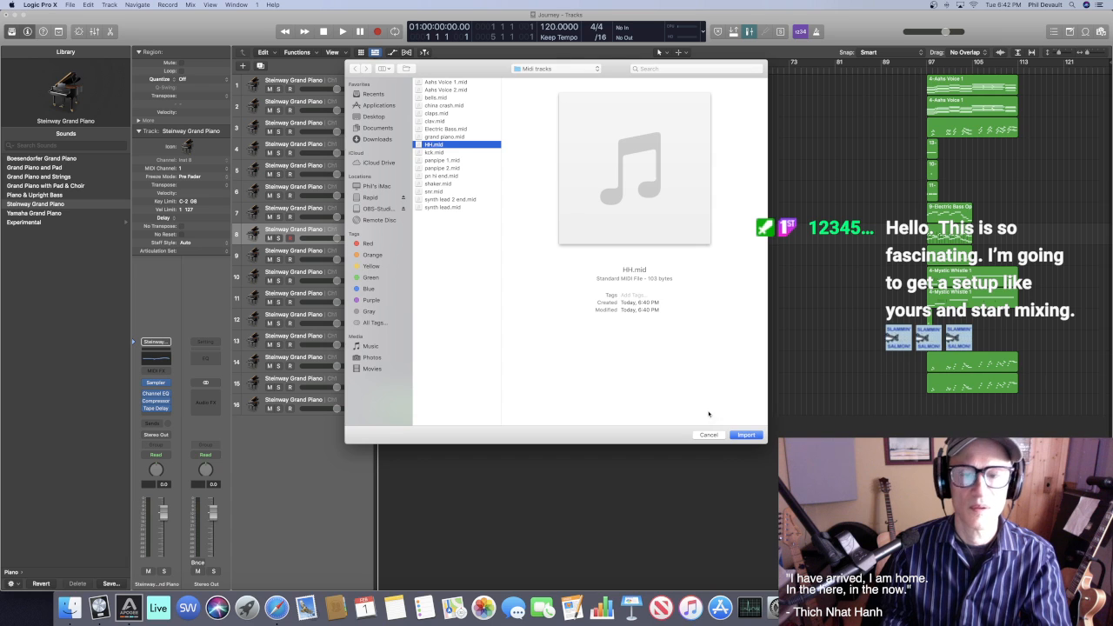
pyautogui.click(746, 434)
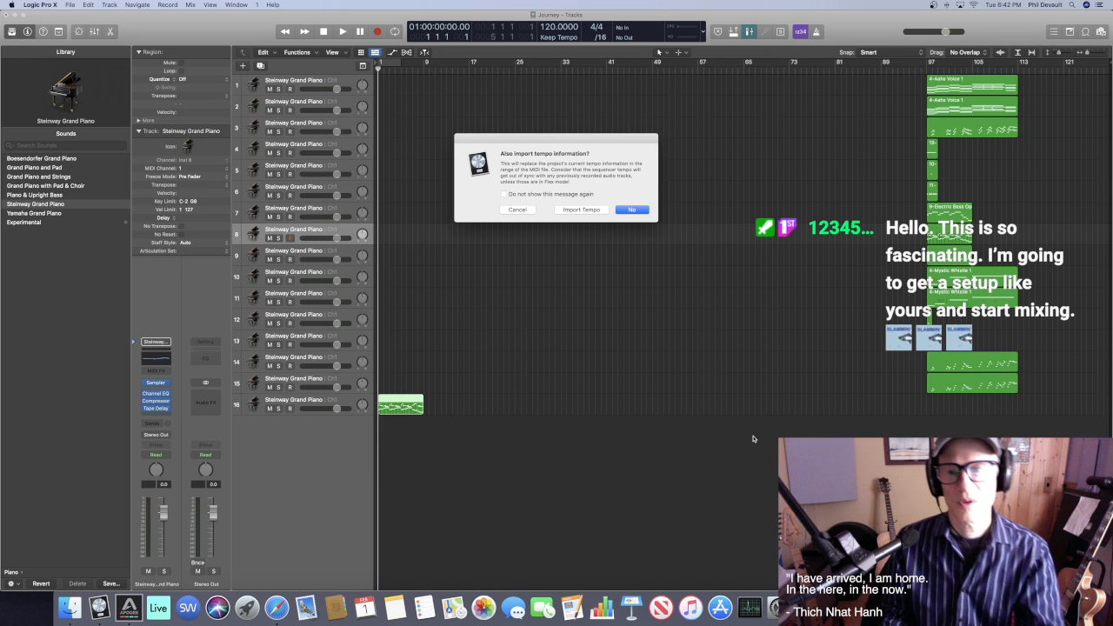
pyautogui.click(634, 209)
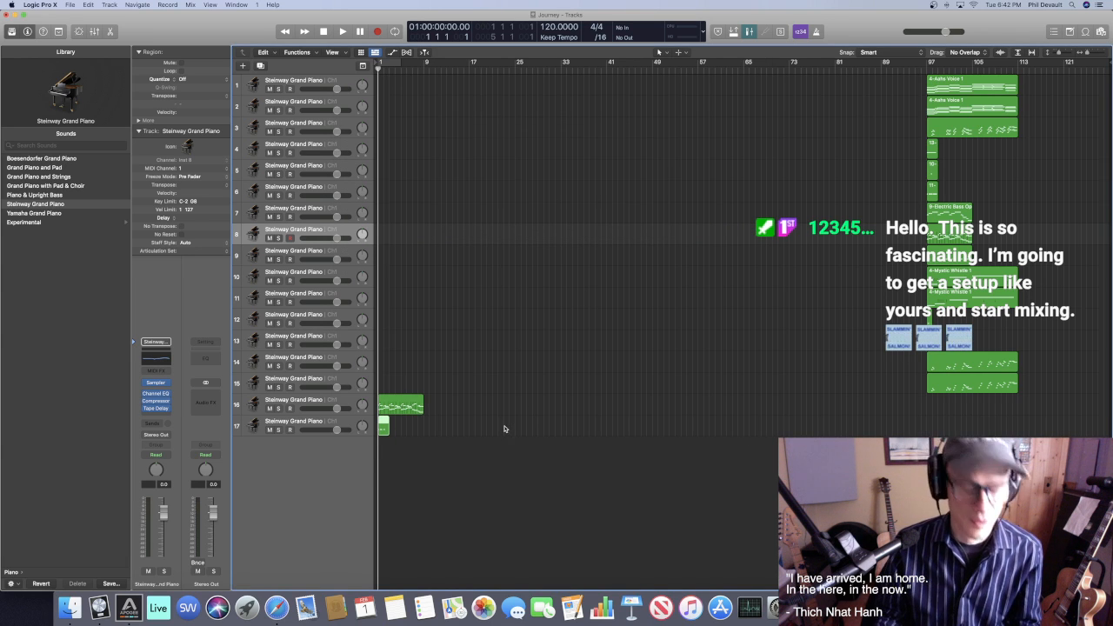
# Move the two newly imported regions on tracks 16 and 17 to bar 97, and the track 8 region to bar 9
pyautogui.click(469, 459)
pyautogui.moveTo(431, 455); pyautogui.dragTo(946, 403)
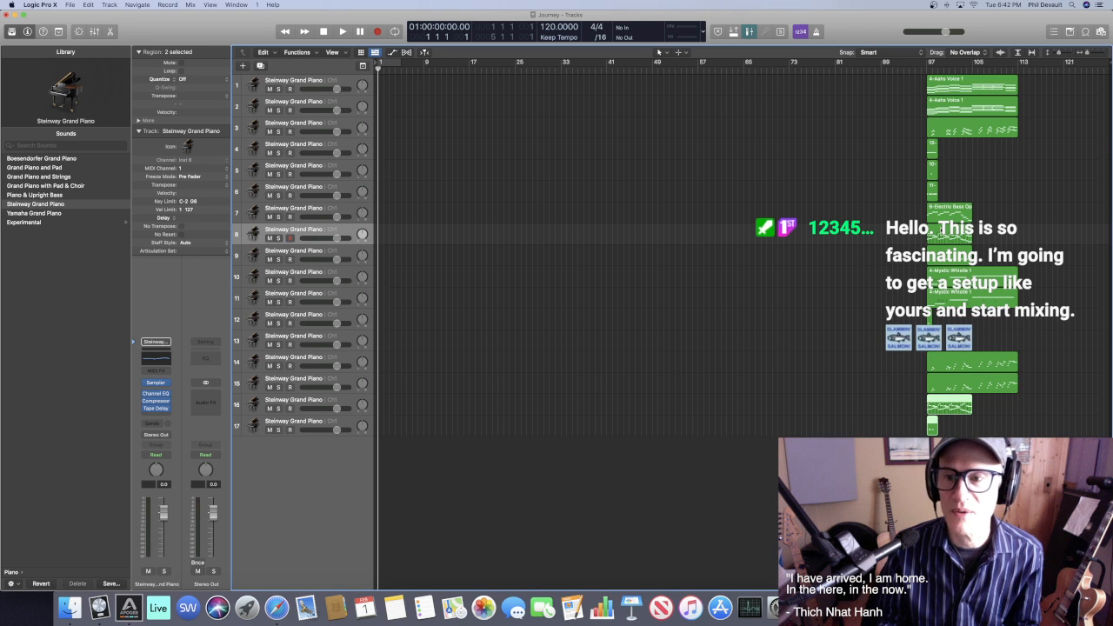
pyautogui.moveTo(940, 233); pyautogui.dragTo(442, 233)
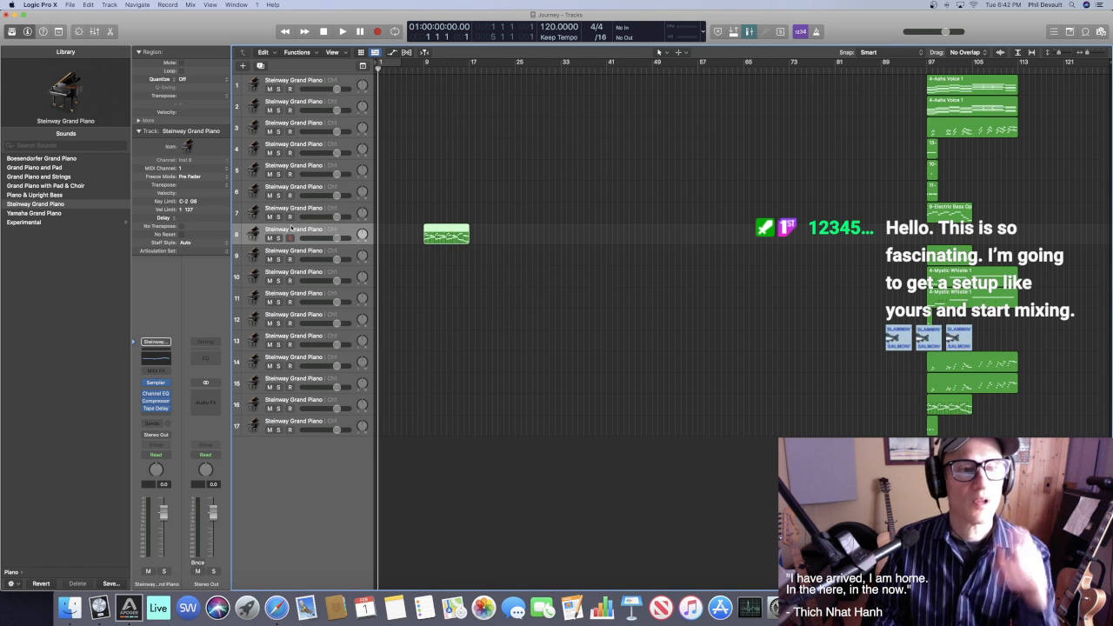
# Remove the Channel EQ, Compressor and Tape Delay plug-ins from the Steinway Grand Piano on track 8
pyautogui.click(169, 394)
pyautogui.click(172, 397)
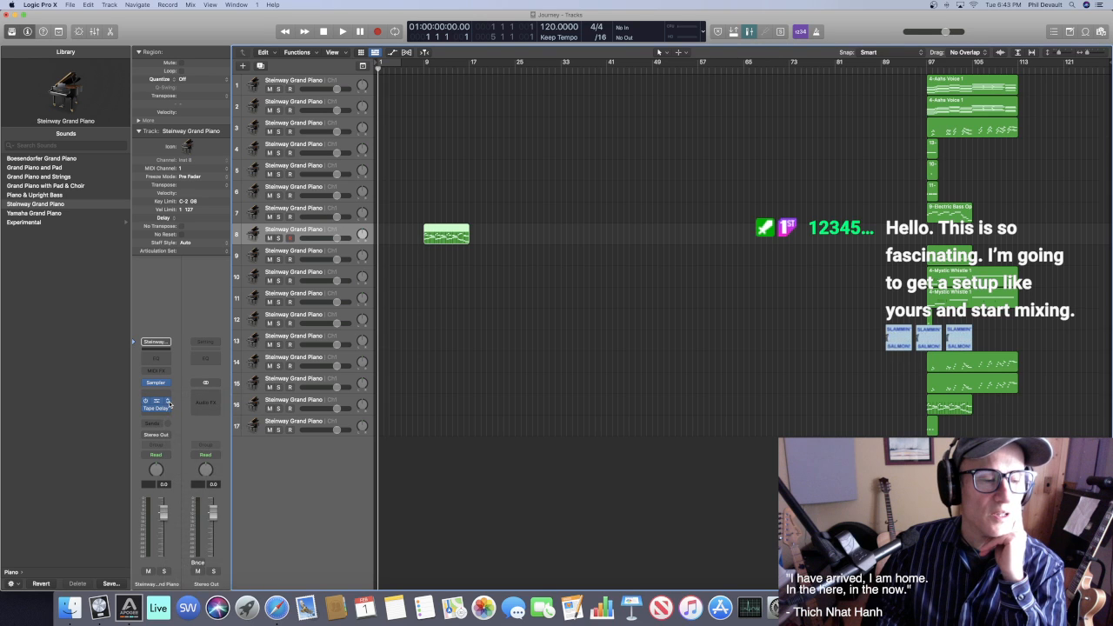
pyautogui.click(169, 402)
pyautogui.click(191, 411)
pyautogui.click(169, 410)
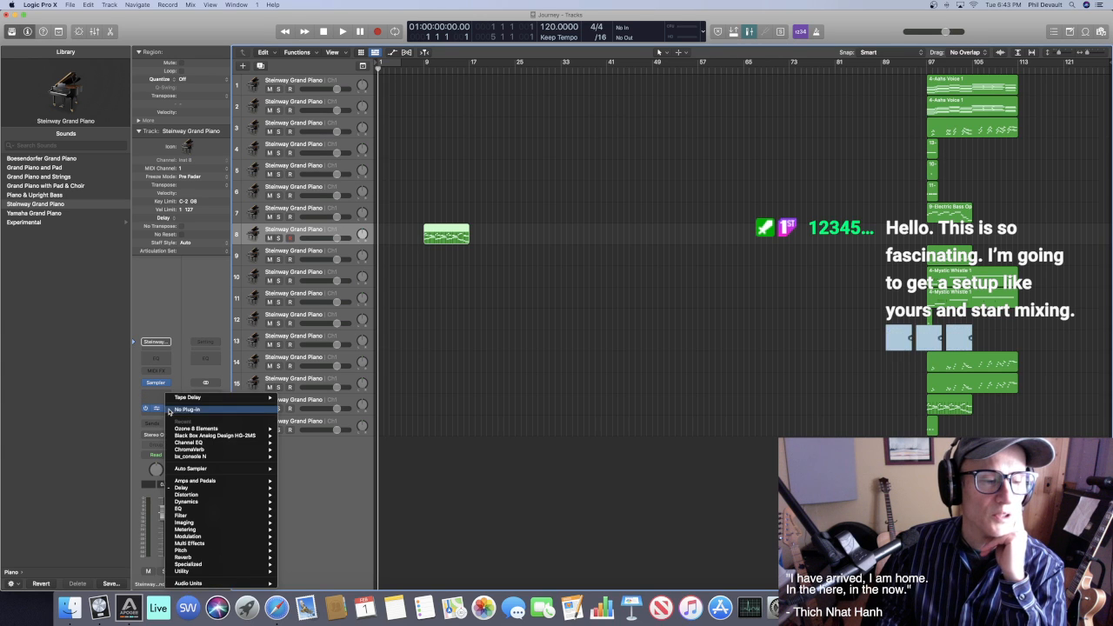
pyautogui.click(194, 412)
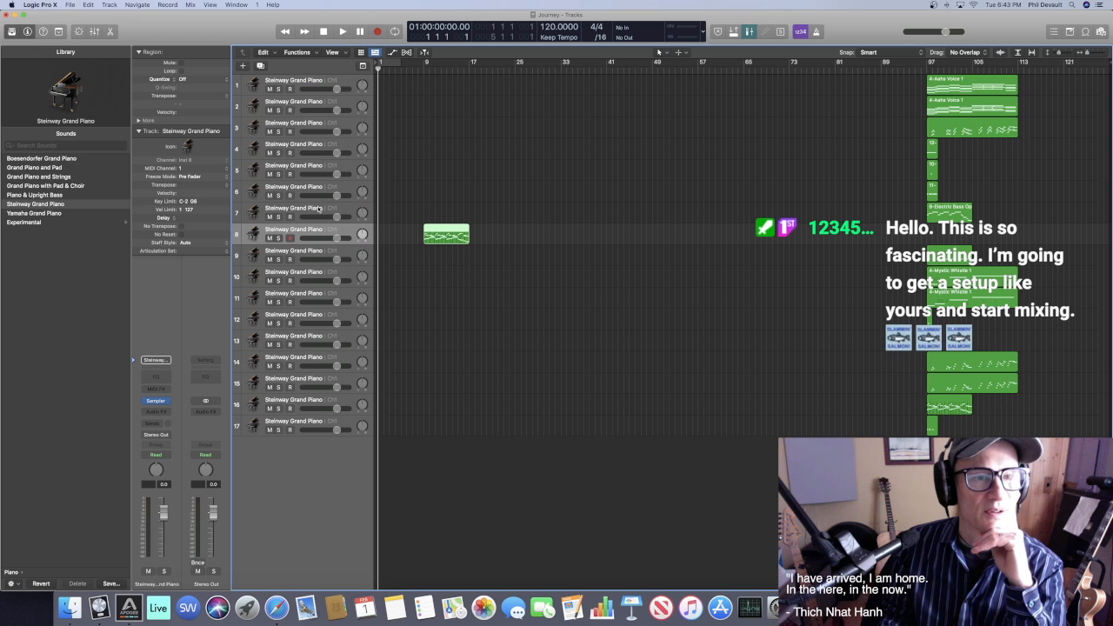
# Set the cycle range to bars 9 to 17 around the track 8 region and play it in a loop
pyautogui.moveTo(387, 67); pyautogui.dragTo(425, 65)
pyautogui.press('space')
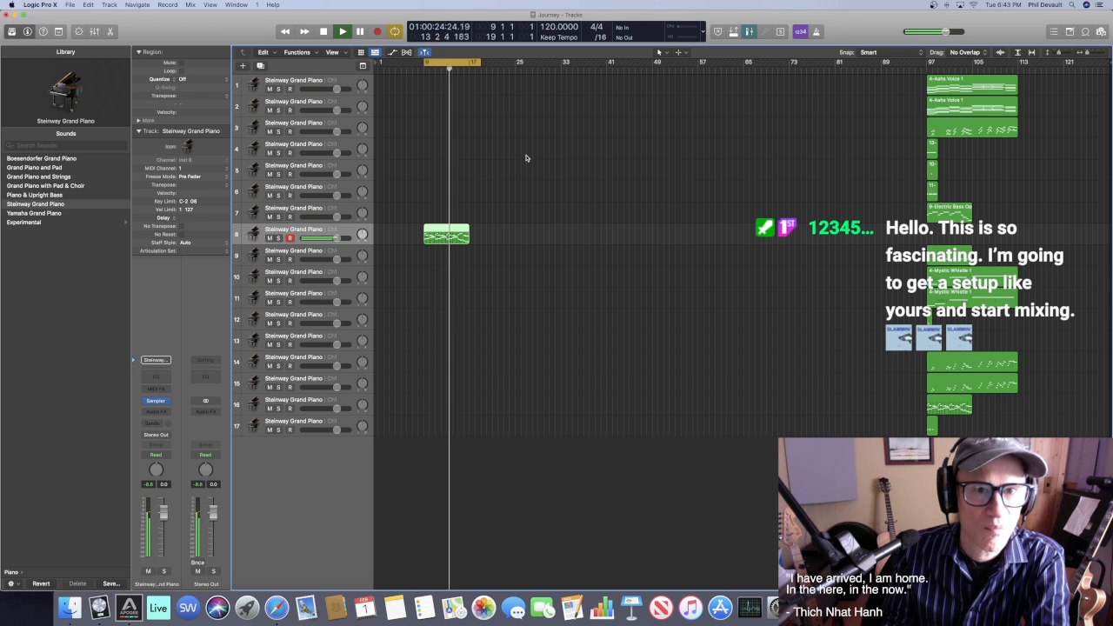
pyautogui.moveTo(475, 63); pyautogui.dragTo(471, 65)
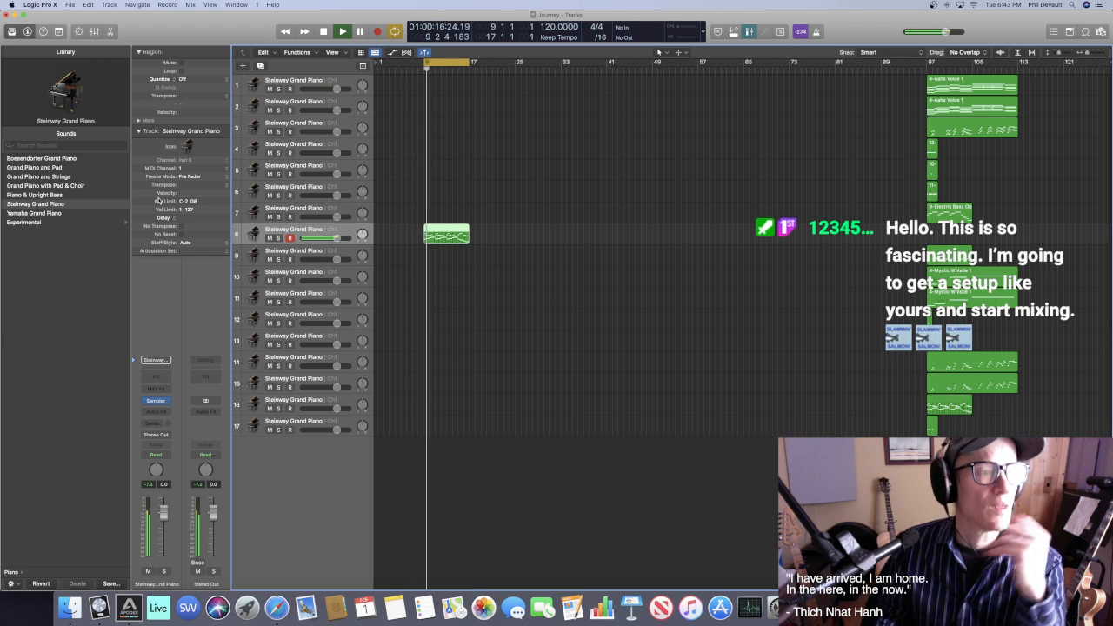
# Try the Yamaha Grand Piano patch on track 8 with its Channel EQ, Compressor and Tape Delay plug-ins removed
pyautogui.press('Down')
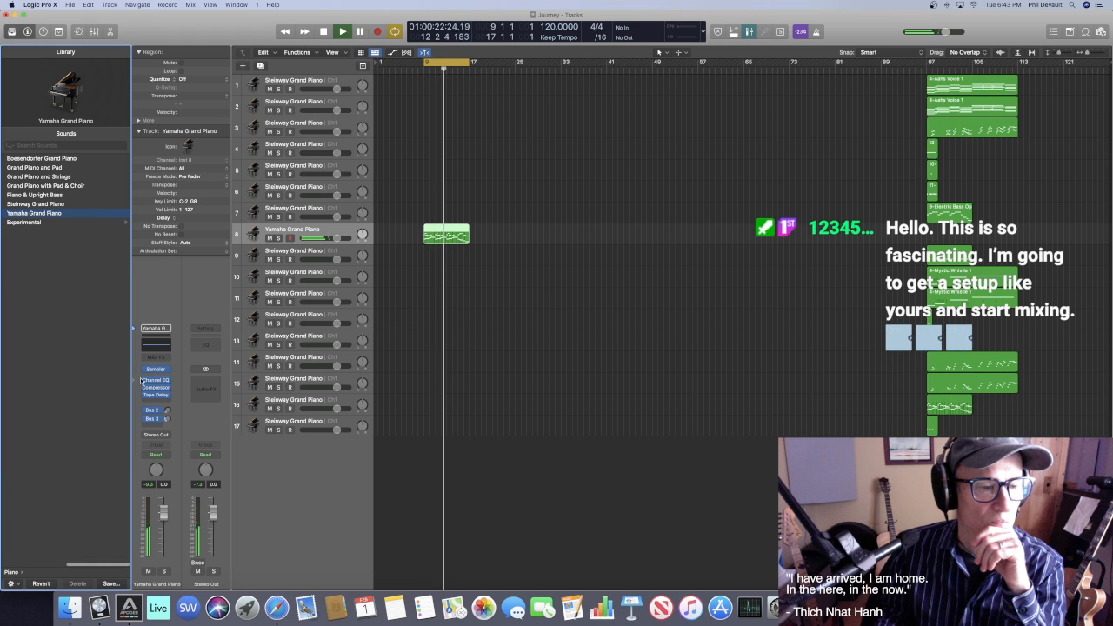
pyautogui.click(167, 381)
pyautogui.click(168, 381)
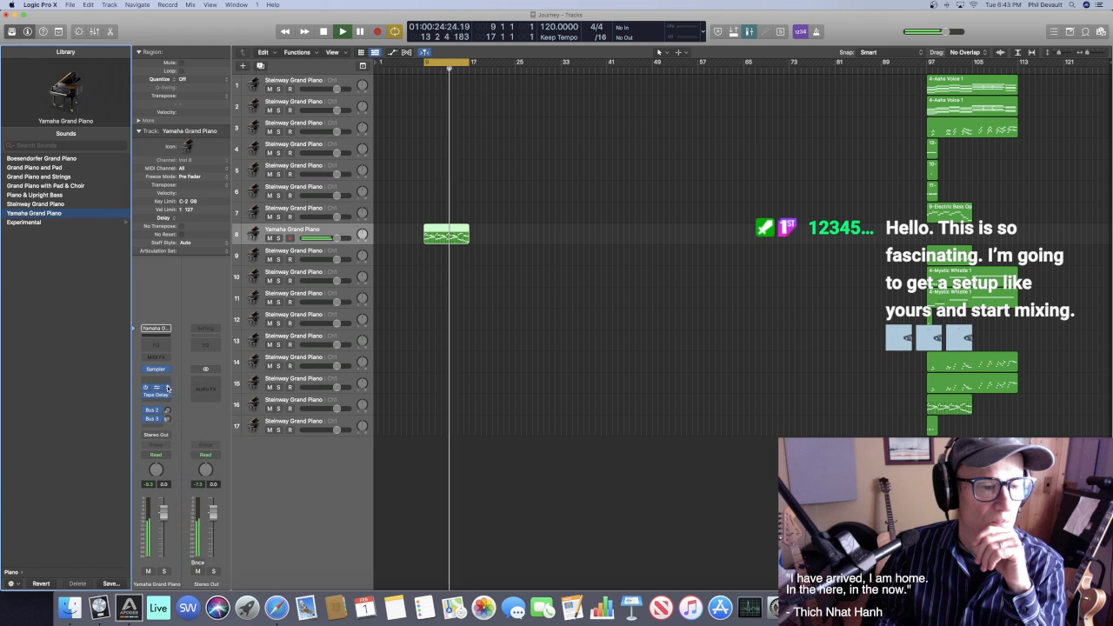
pyautogui.click(168, 388)
pyautogui.click(186, 400)
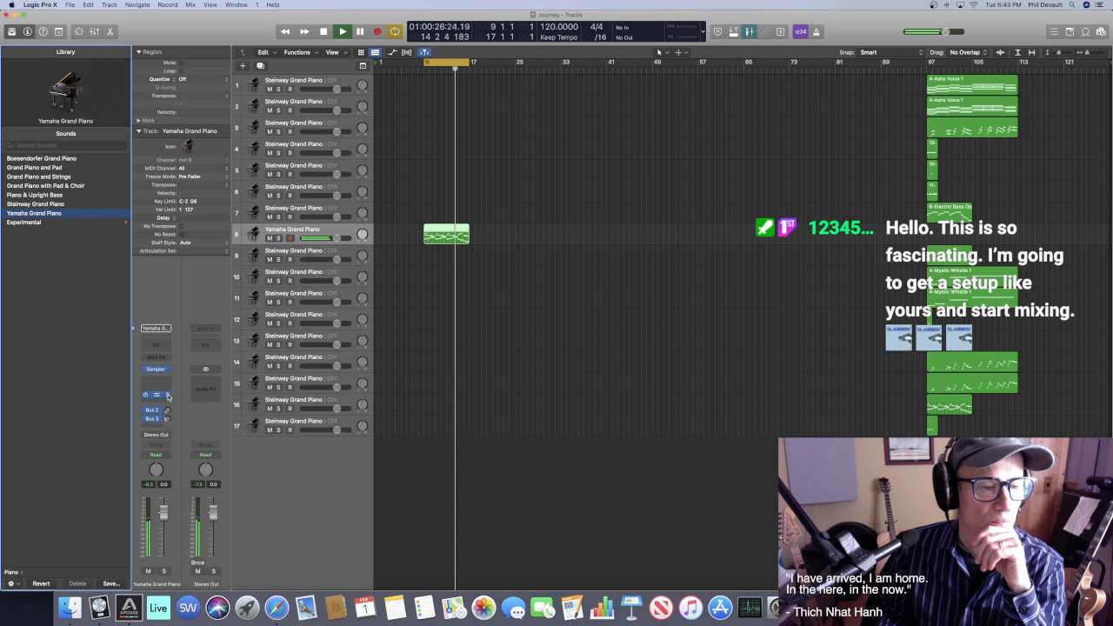
pyautogui.click(168, 395)
pyautogui.click(182, 406)
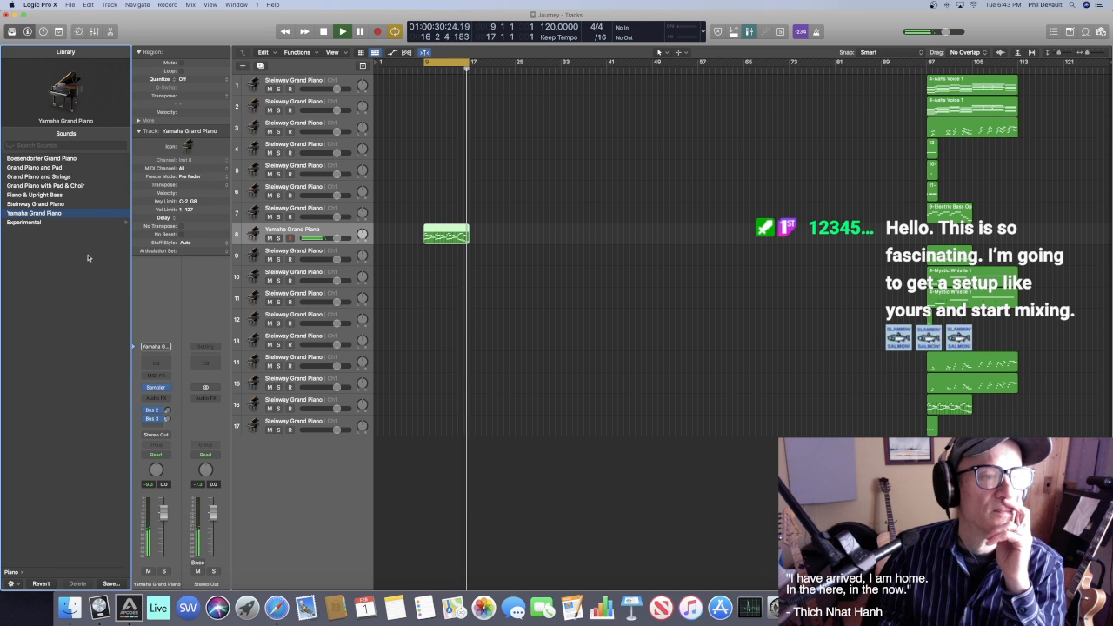
# Load the Boesendorfer Grand Piano patch on track 8 and remove its Channel EQ, Compressor and Tape Delay plug-ins
pyautogui.click(68, 159)
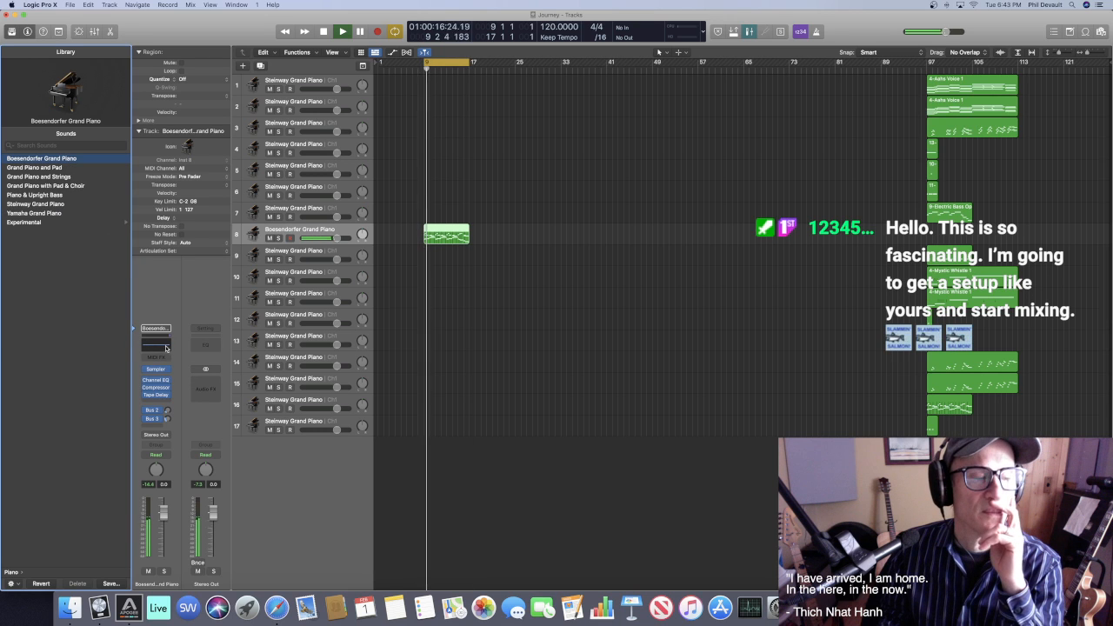
pyautogui.click(169, 381)
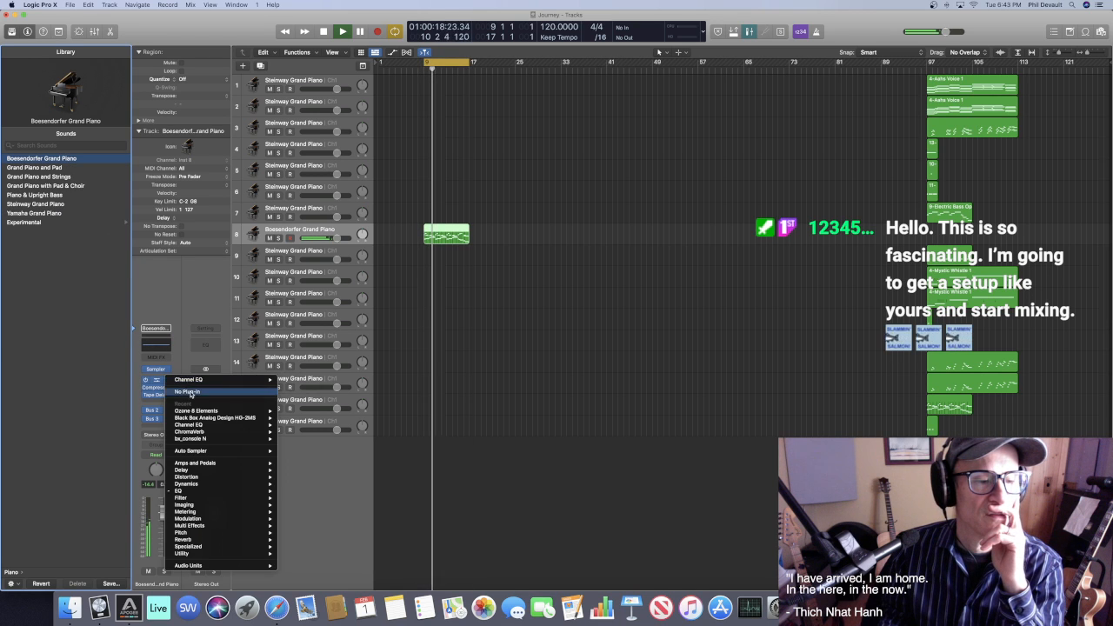
pyautogui.click(183, 391)
pyautogui.click(168, 392)
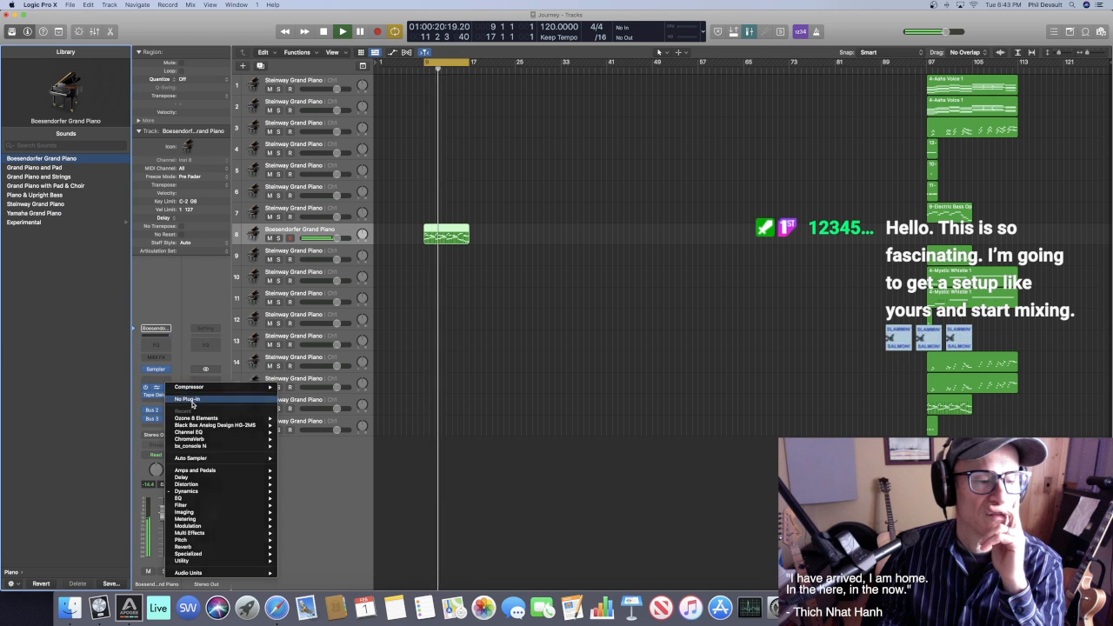
pyautogui.click(167, 396)
pyautogui.click(170, 397)
pyautogui.click(187, 406)
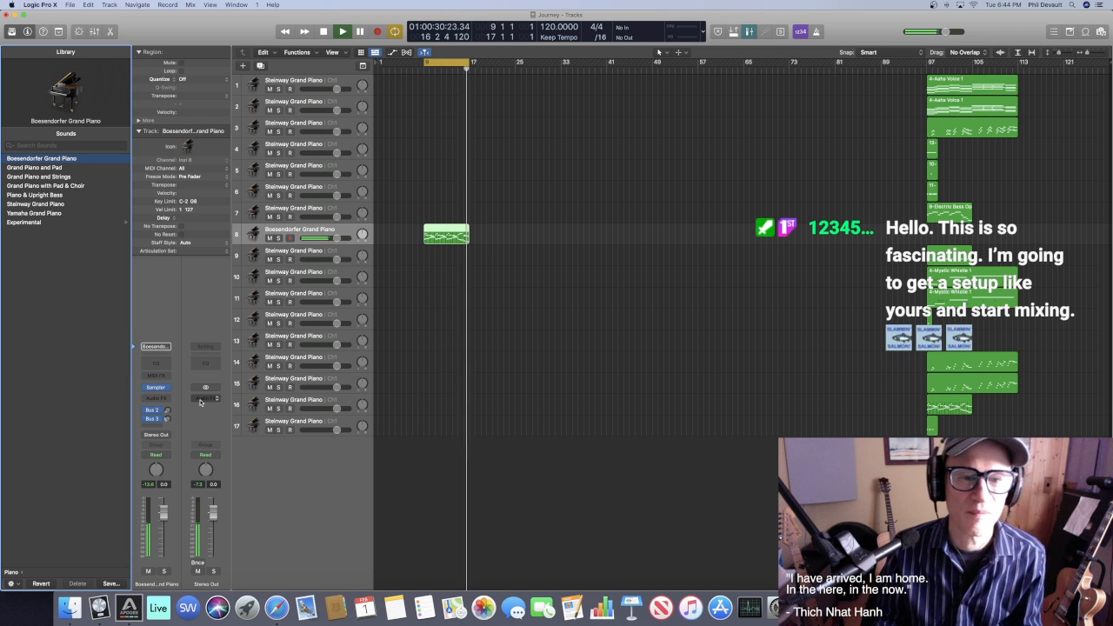
# Open the track 8 region in the Piano Roll and set the alternate tool to the Velocity Tool
pyautogui.doubleClick(443, 233)
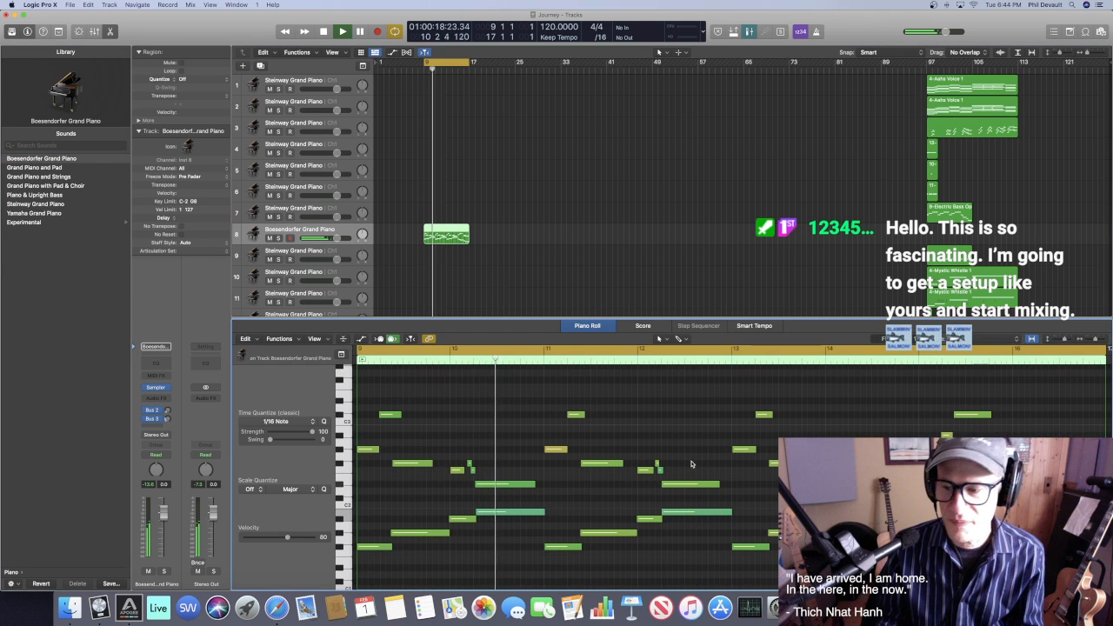
pyautogui.scroll(-2, 557, 470)
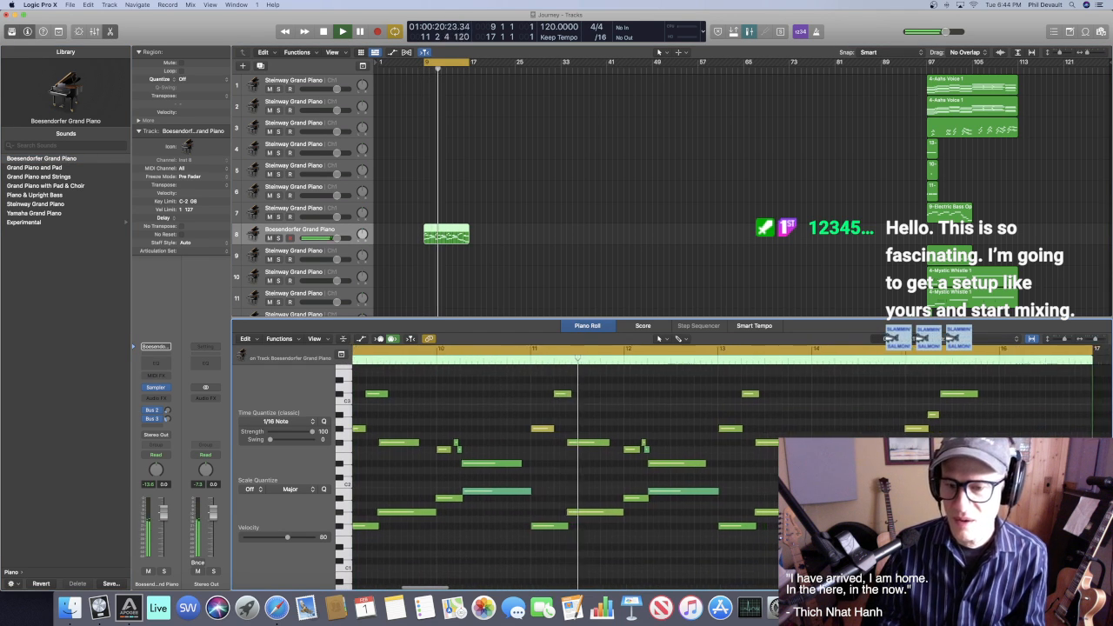
pyautogui.scroll(1, 557, 470)
pyautogui.scroll(-6, 557, 469)
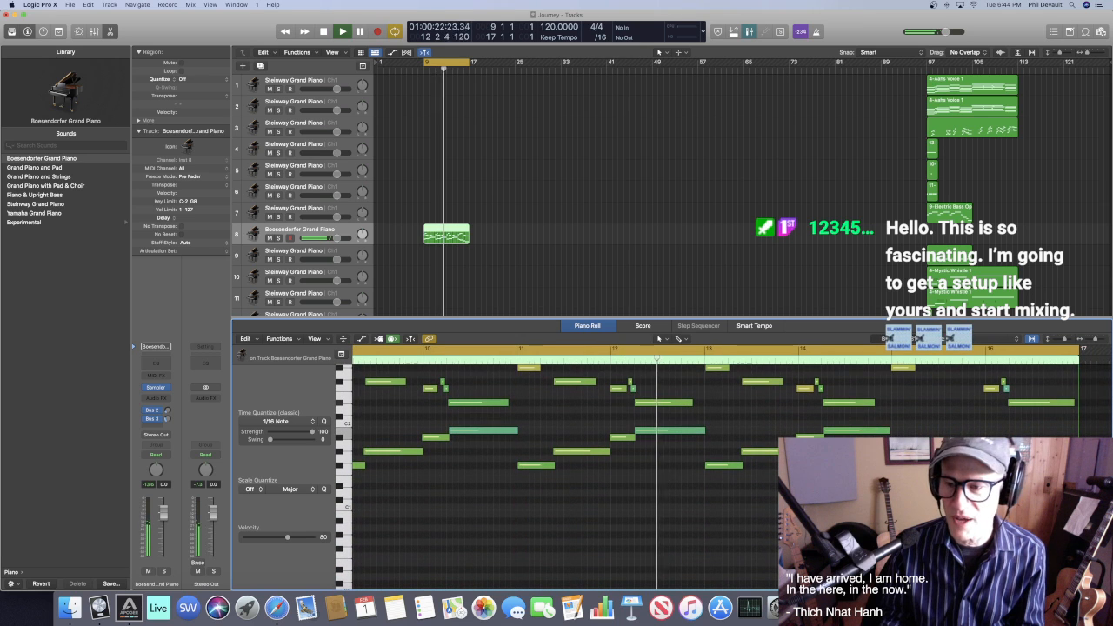
pyautogui.click(684, 341)
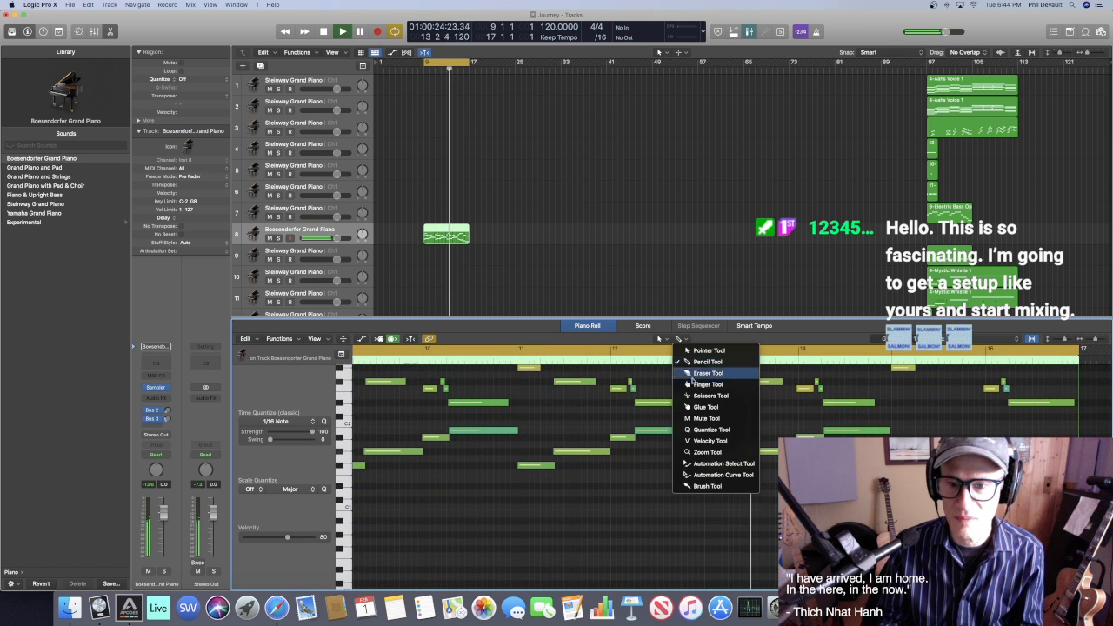
pyautogui.click(710, 441)
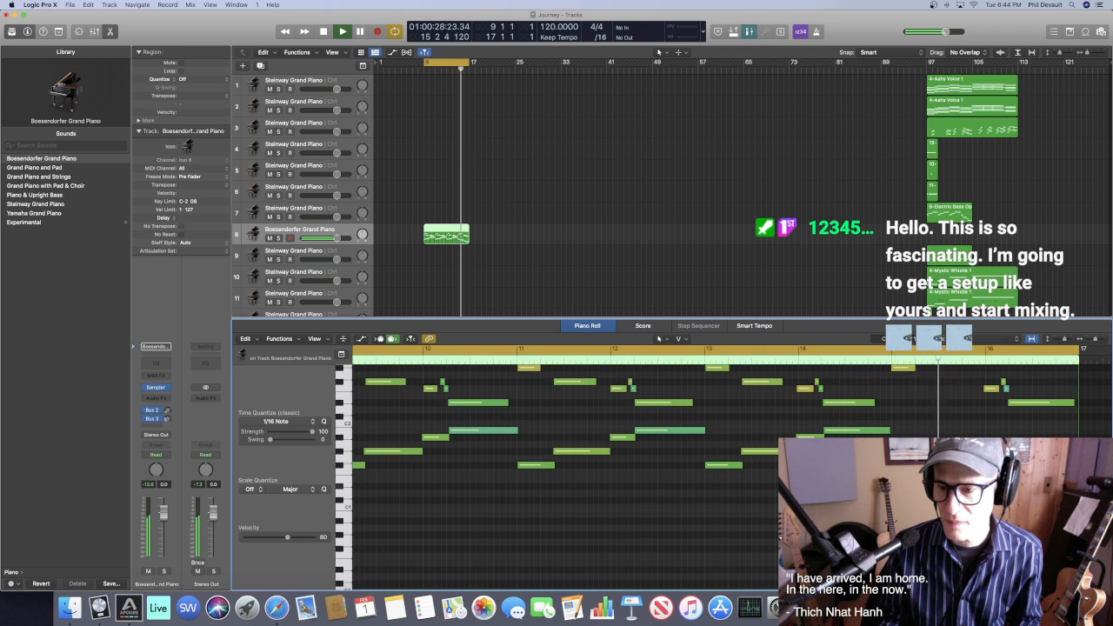
# Set the velocity of the low note at bar 16 to 73, turn off the cycle and play back the region's ending
pyautogui.click(944, 500)
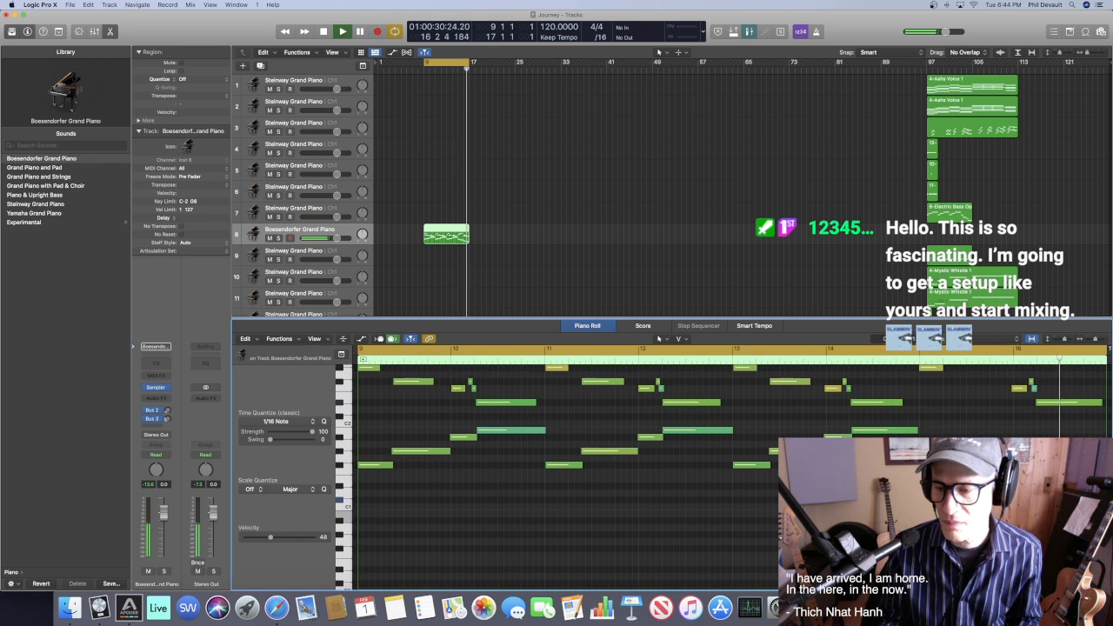
pyautogui.press('space')
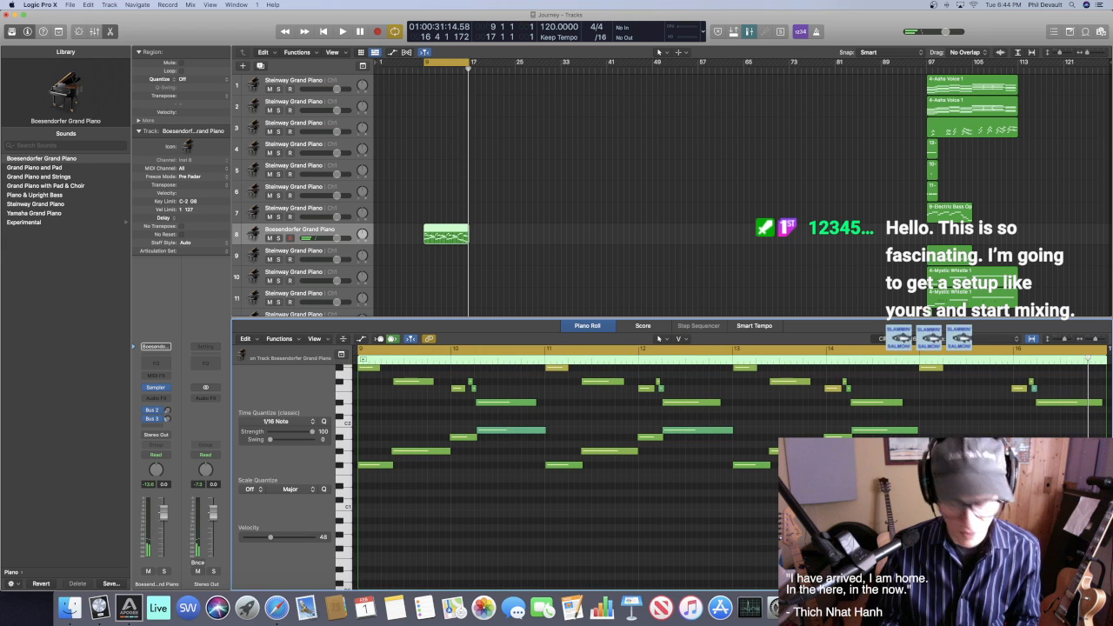
pyautogui.click(939, 465)
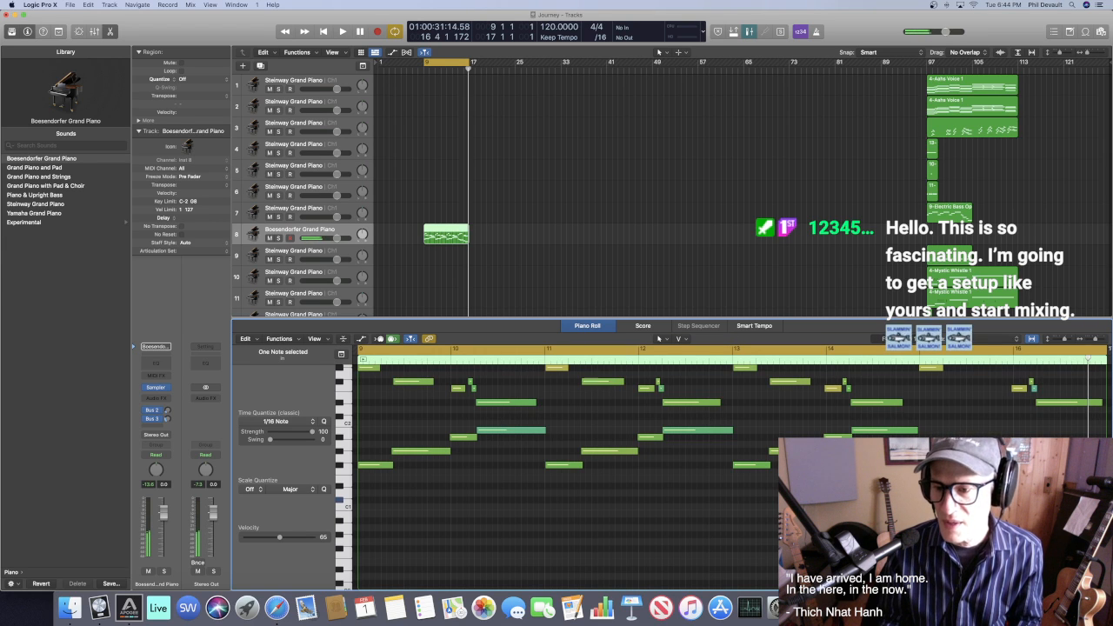
pyautogui.click(941, 500)
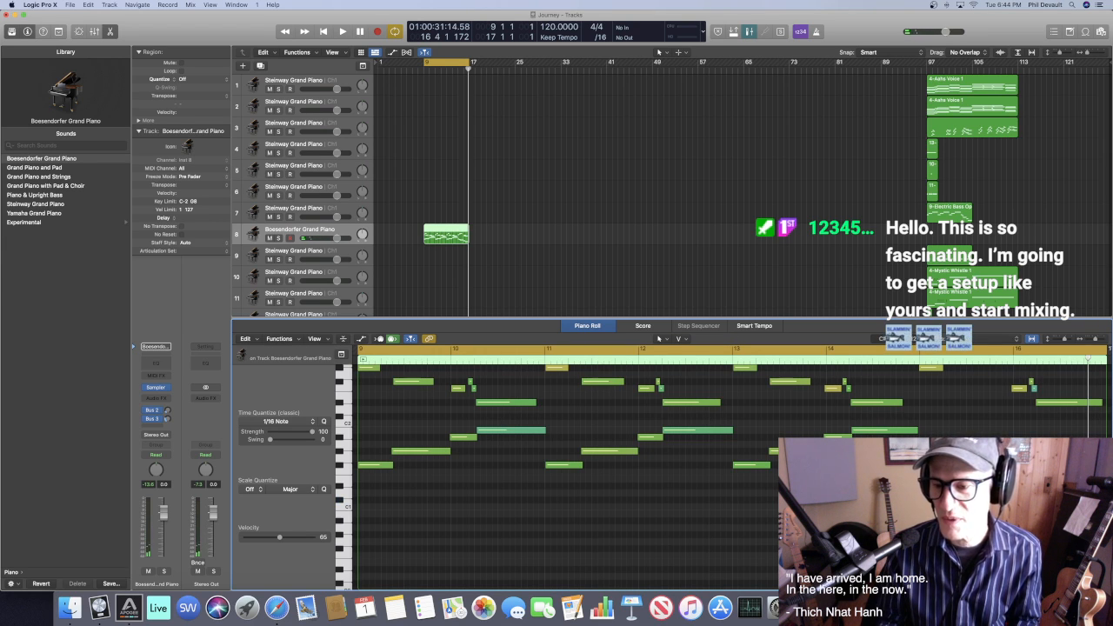
pyautogui.click(982, 451)
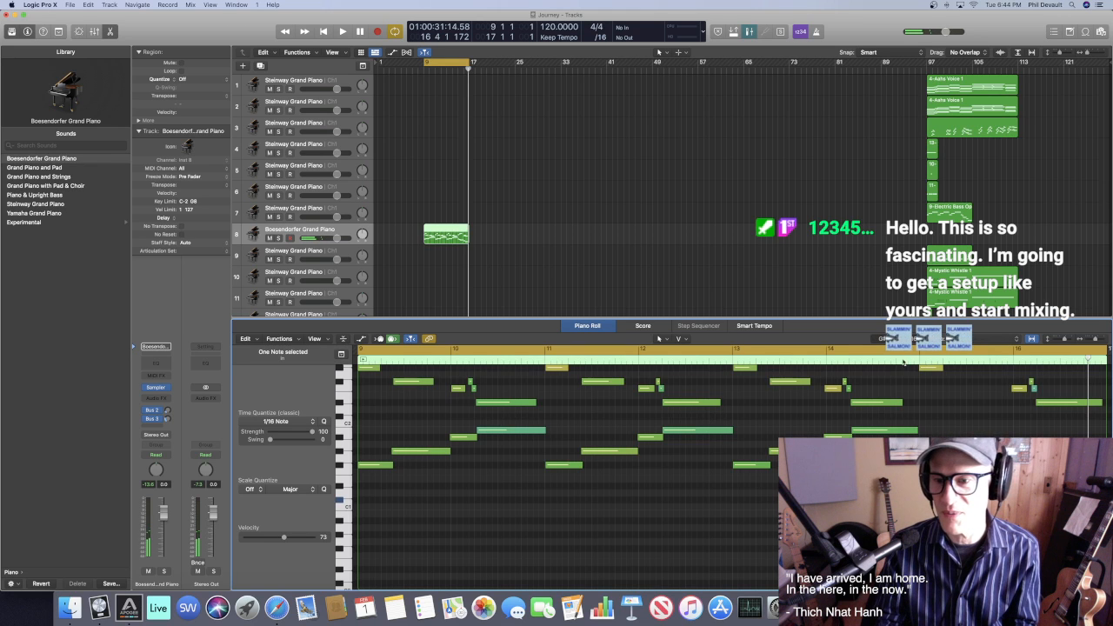
pyautogui.click(907, 363)
pyautogui.press('space')
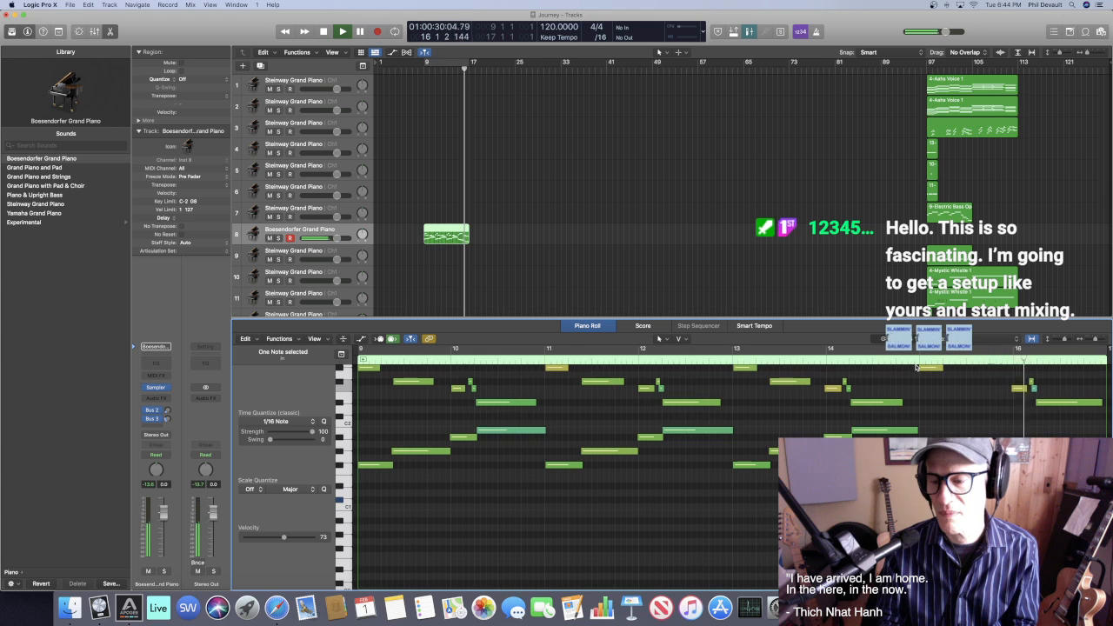
pyautogui.press('space')
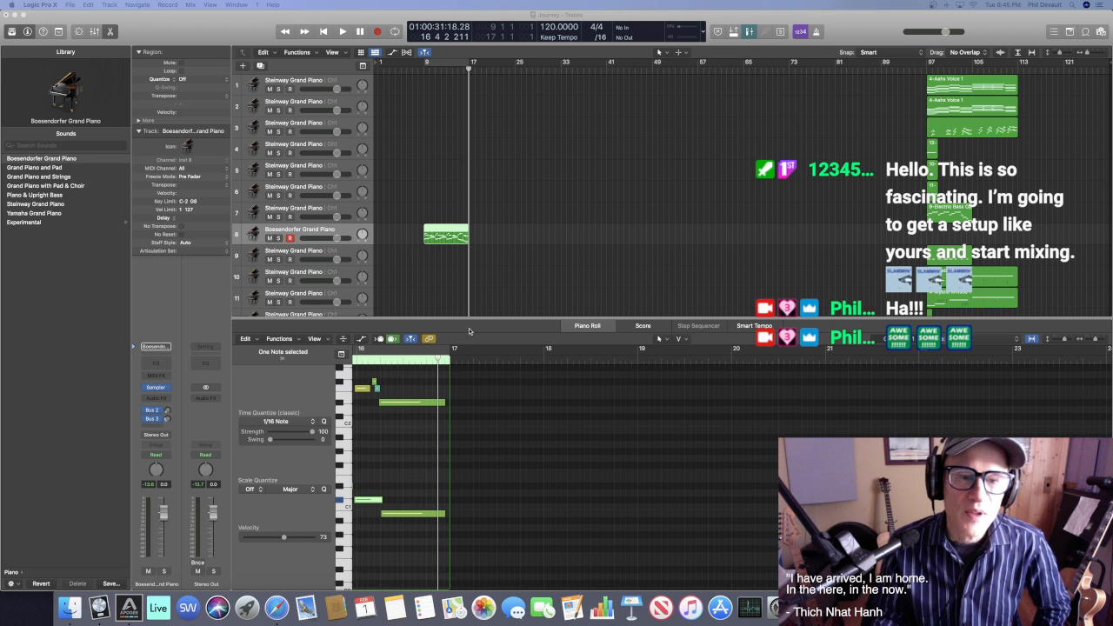
# Loop the Boesendorfer piano region on track 8 out to about bar 81
pyautogui.click(470, 238)
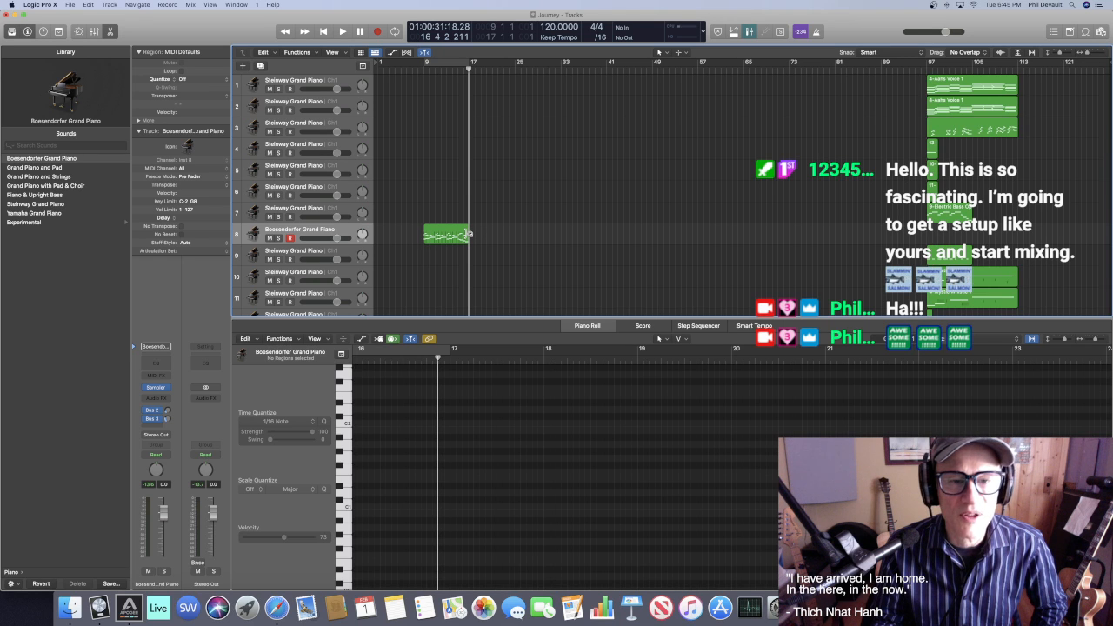
pyautogui.moveTo(469, 233); pyautogui.dragTo(832, 277)
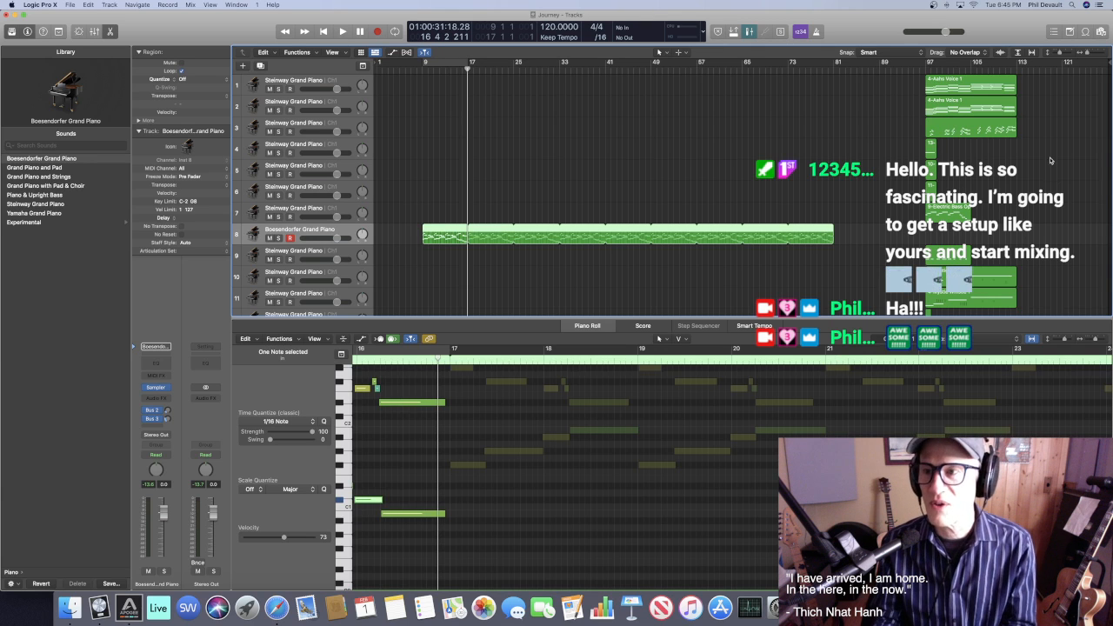
# Close the Piano Roll and move the 16 regions at bar 97 together to bar 153
pyautogui.moveTo(1108, 64); pyautogui.dragTo(1111, 87)
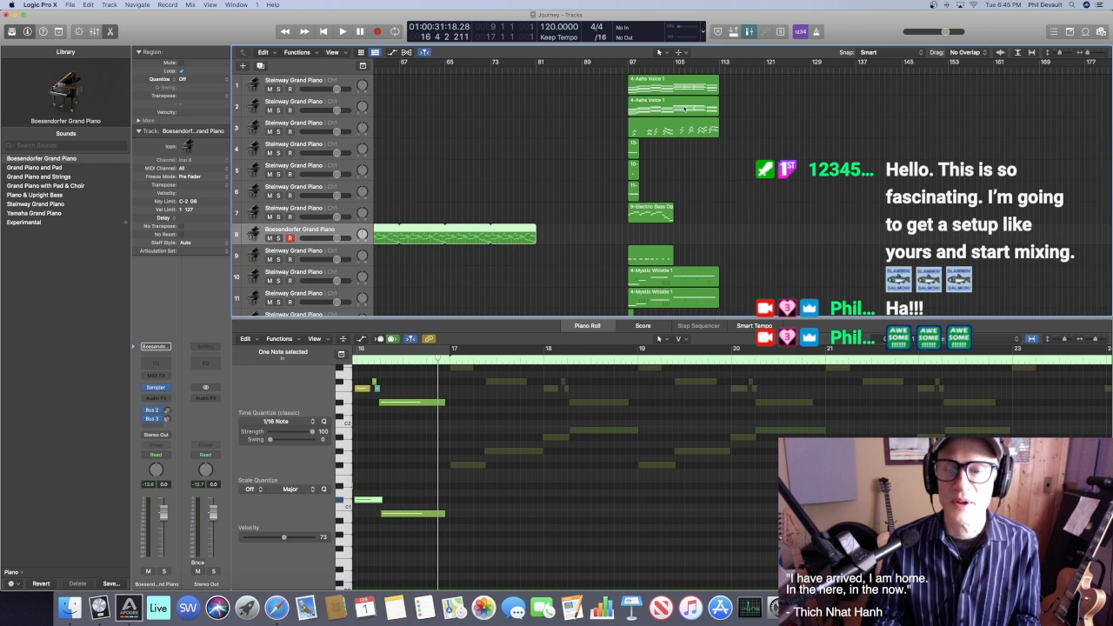
pyautogui.press('p')
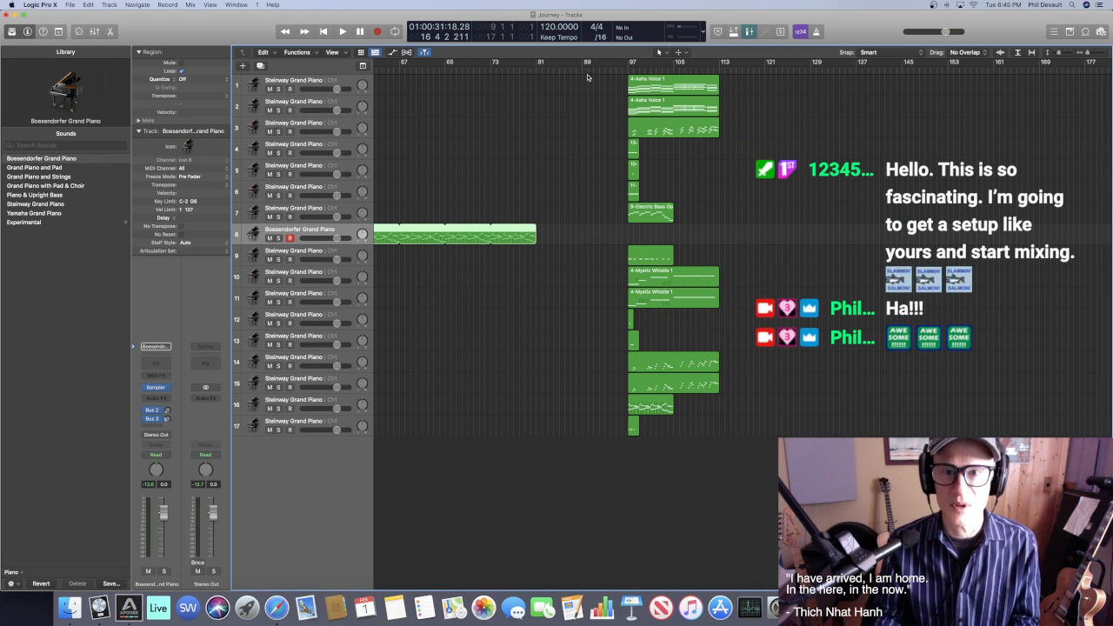
pyautogui.moveTo(606, 91); pyautogui.dragTo(693, 437)
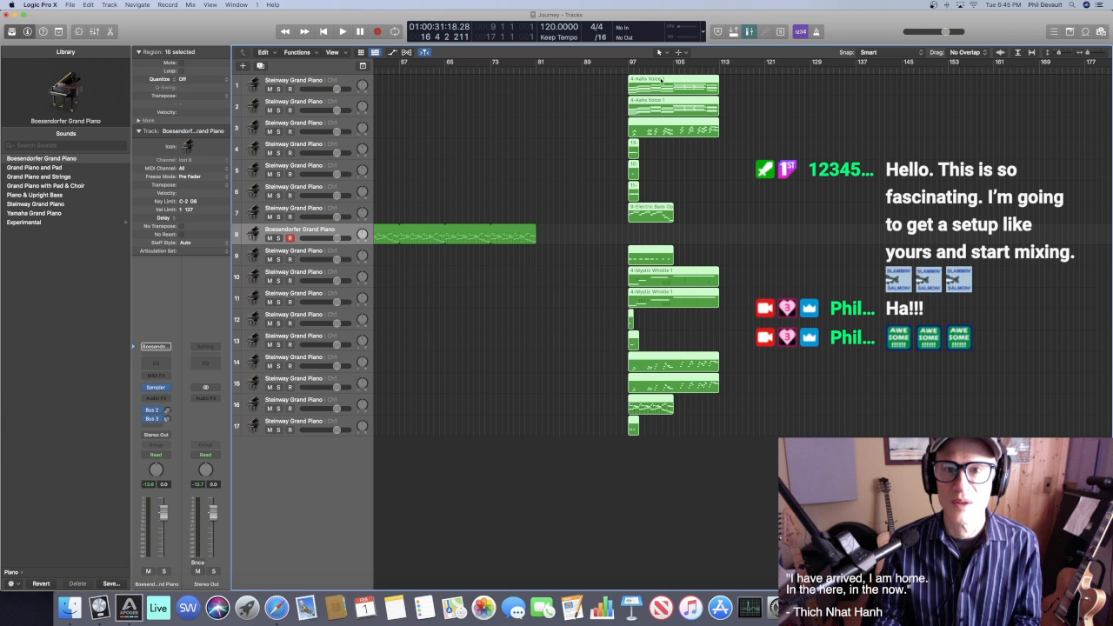
pyautogui.moveTo(652, 80); pyautogui.dragTo(974, 124)
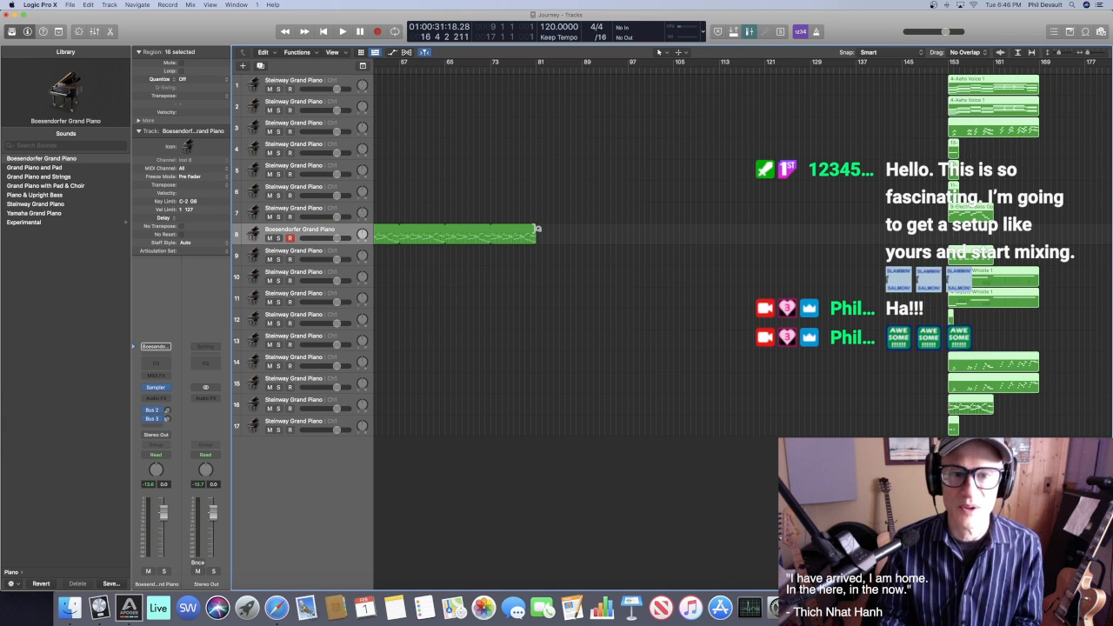
# Extend the loop of the Boesendorfer piano region on track 8 to about bar 124
pyautogui.moveTo(536, 229); pyautogui.dragTo(782, 237)
pyautogui.hscroll(-10, 626, 315)
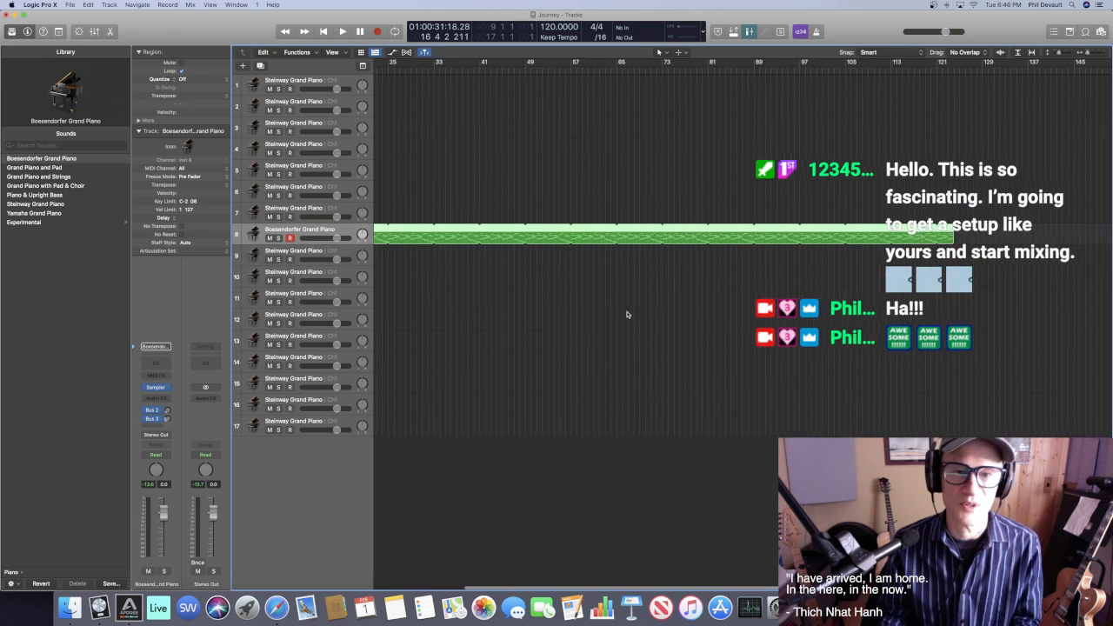
pyautogui.hscroll(-2, 626, 315)
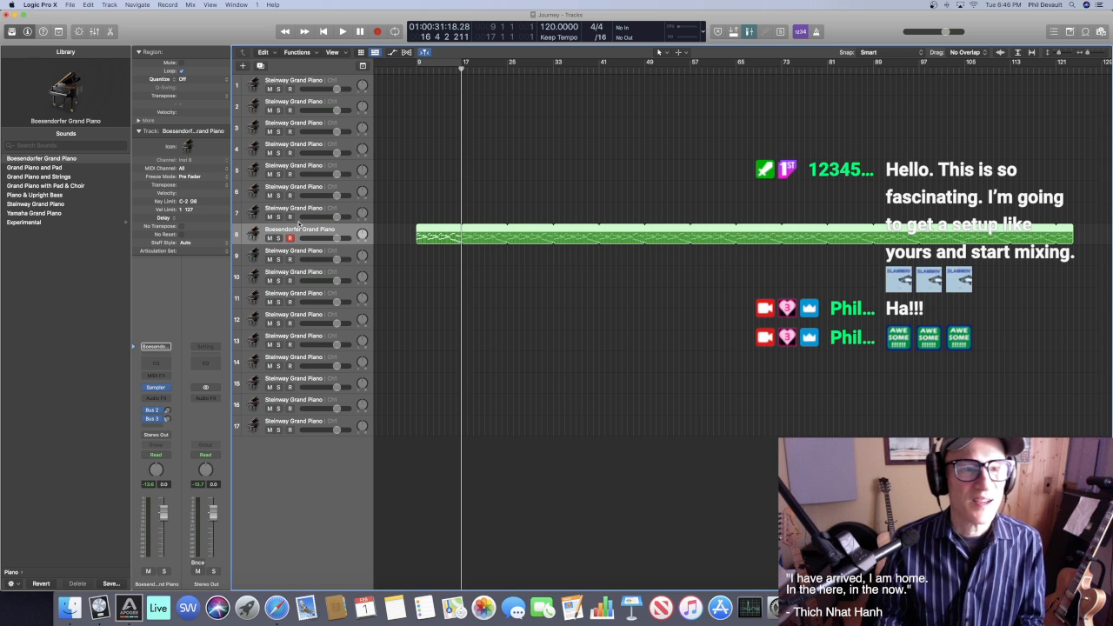
# Move the Boesendorfer Grand Piano track to the first position in the track list and save the project
pyautogui.moveTo(296, 231); pyautogui.dragTo(295, 82)
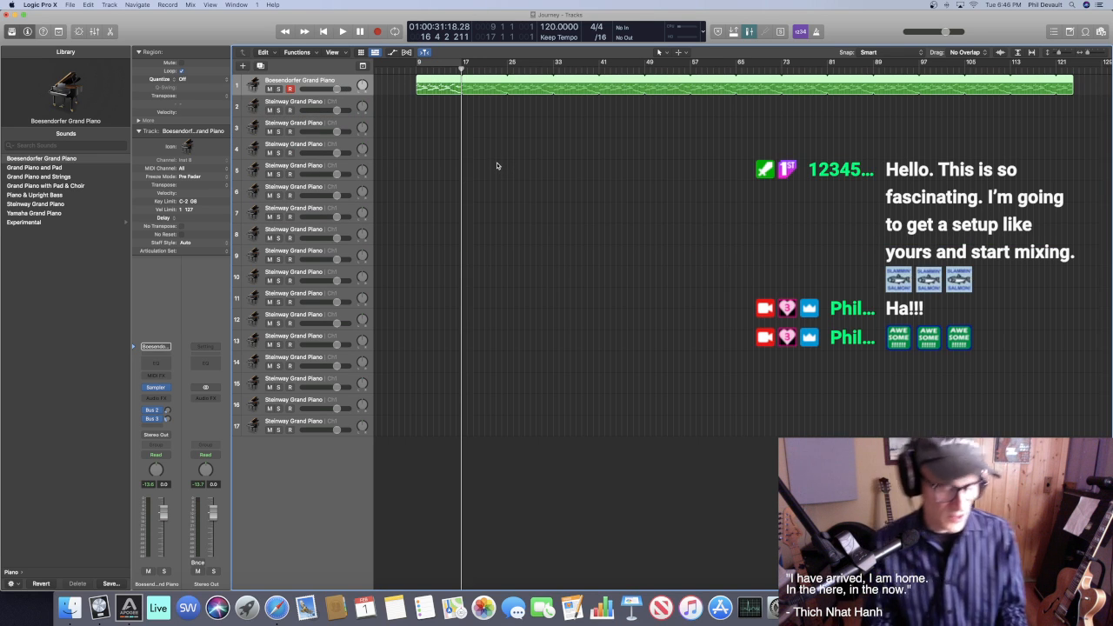
pyautogui.press('super+s')
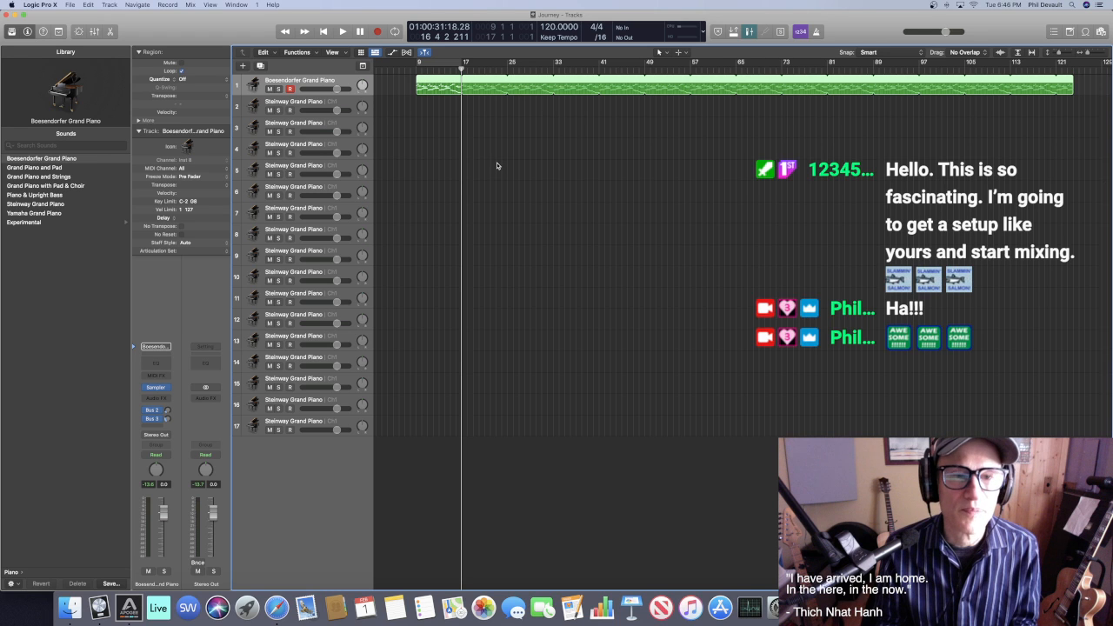
# Rename track 2, which holds the Aahs Voice region at bar 153, as "ahs 1"
pyautogui.hscroll(5, 534, 175)
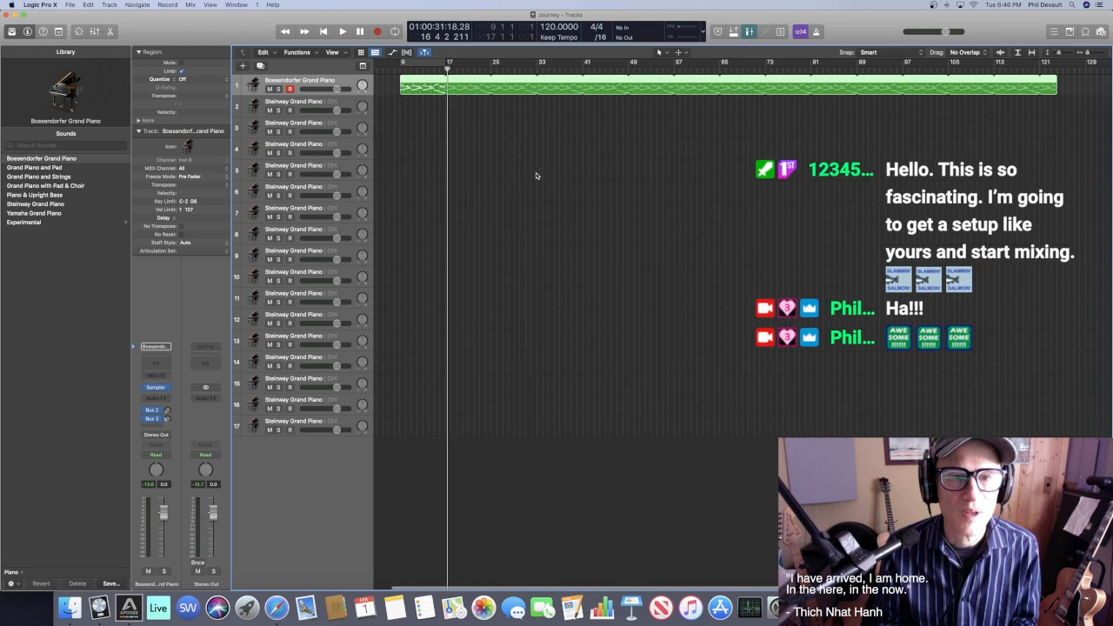
pyautogui.hscroll(8, 535, 175)
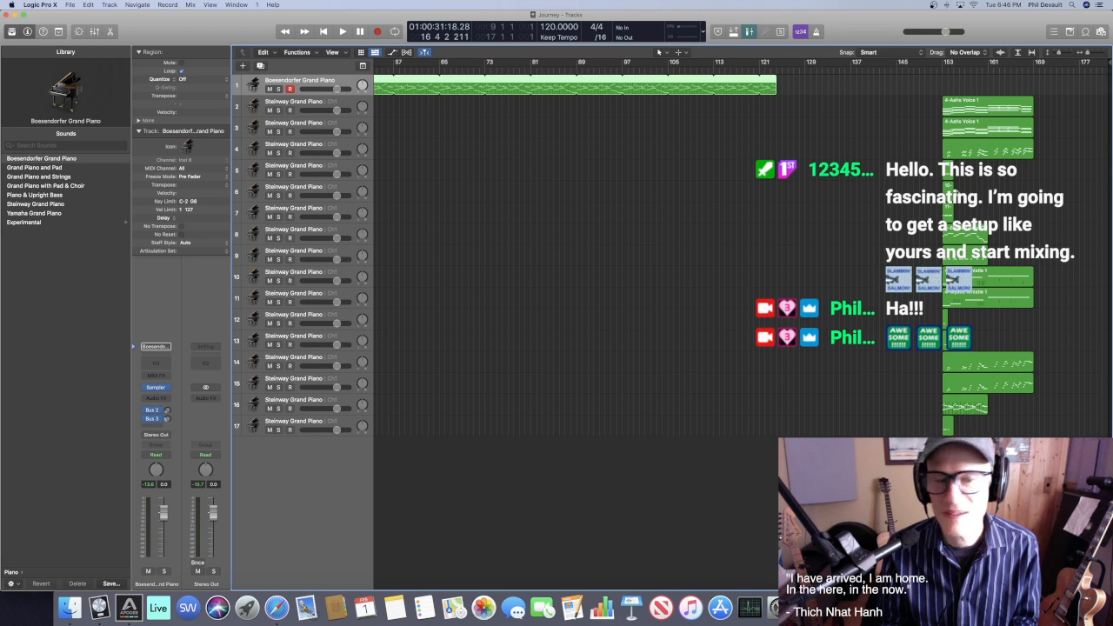
pyautogui.click(980, 199)
pyautogui.press('super+Right')
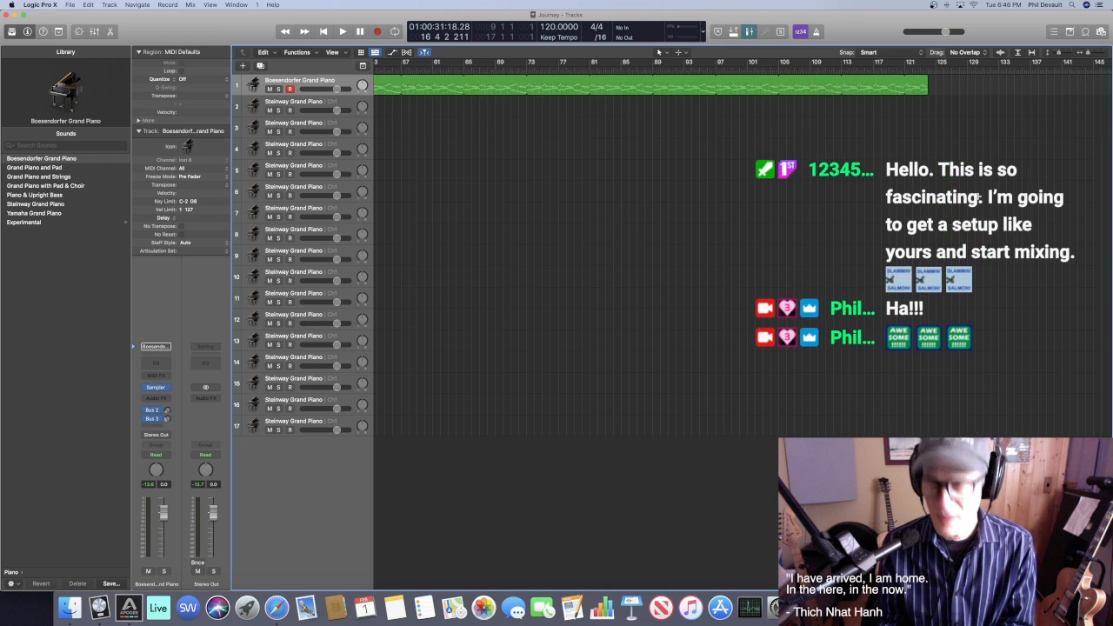
pyautogui.hscroll(10, 808, 200)
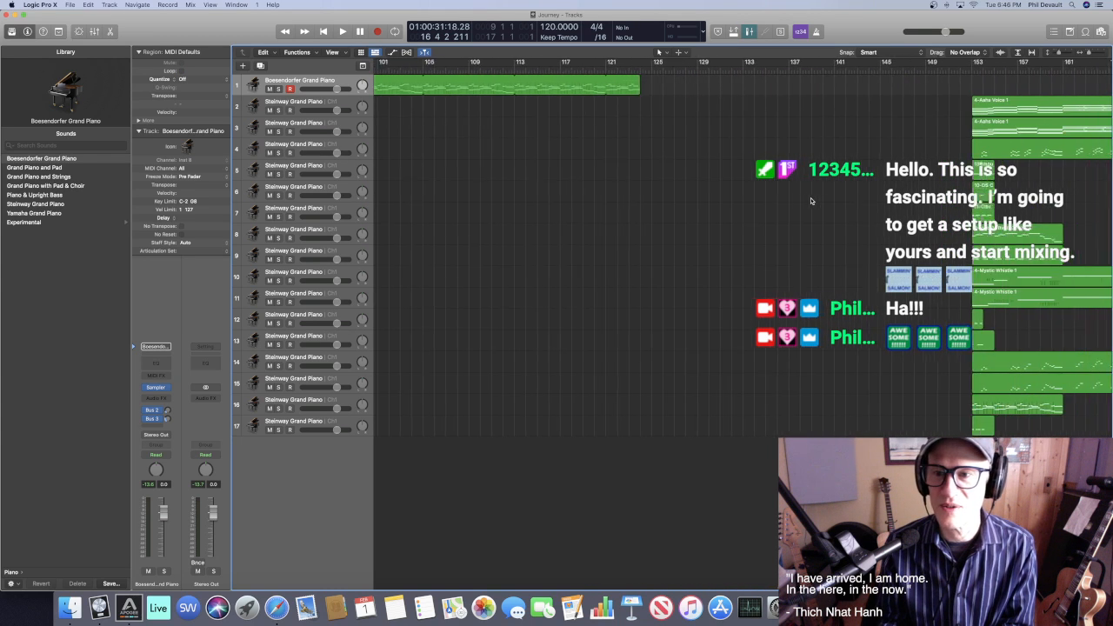
pyautogui.scroll(5, 810, 201)
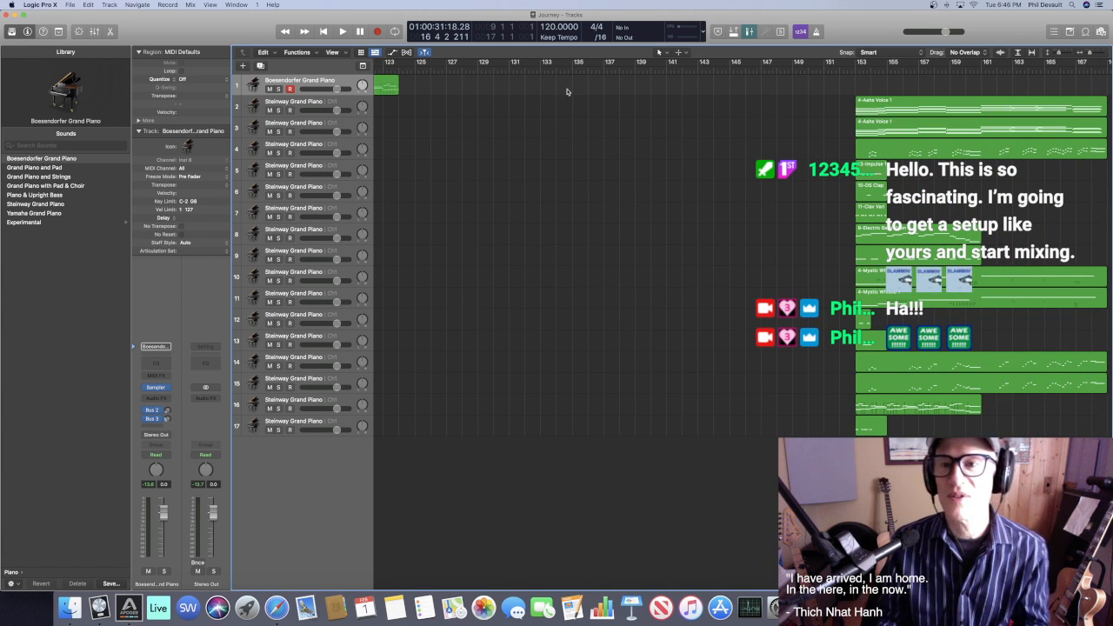
pyautogui.doubleClick(302, 104)
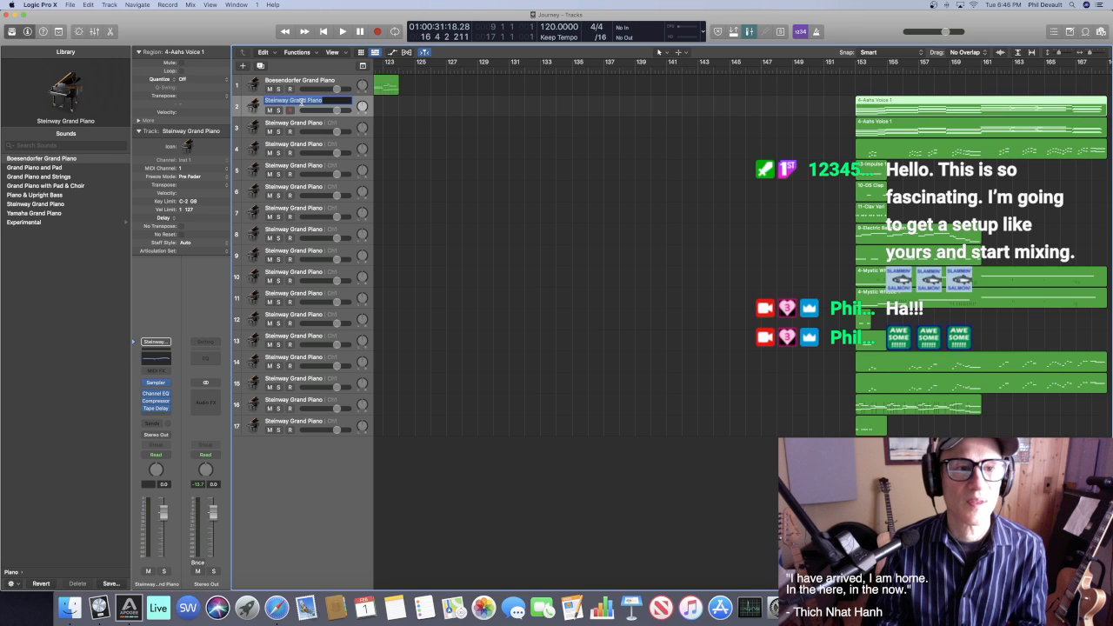
pyautogui.write('ahs')
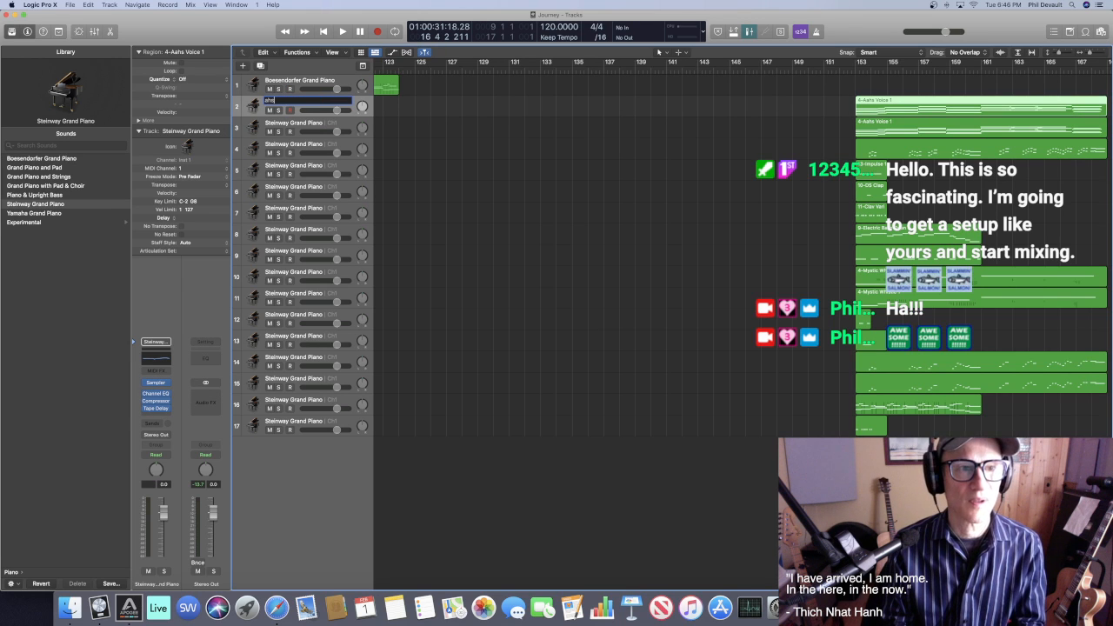
pyautogui.write('1')
pyautogui.press('BackSpace')
pyautogui.write('1')
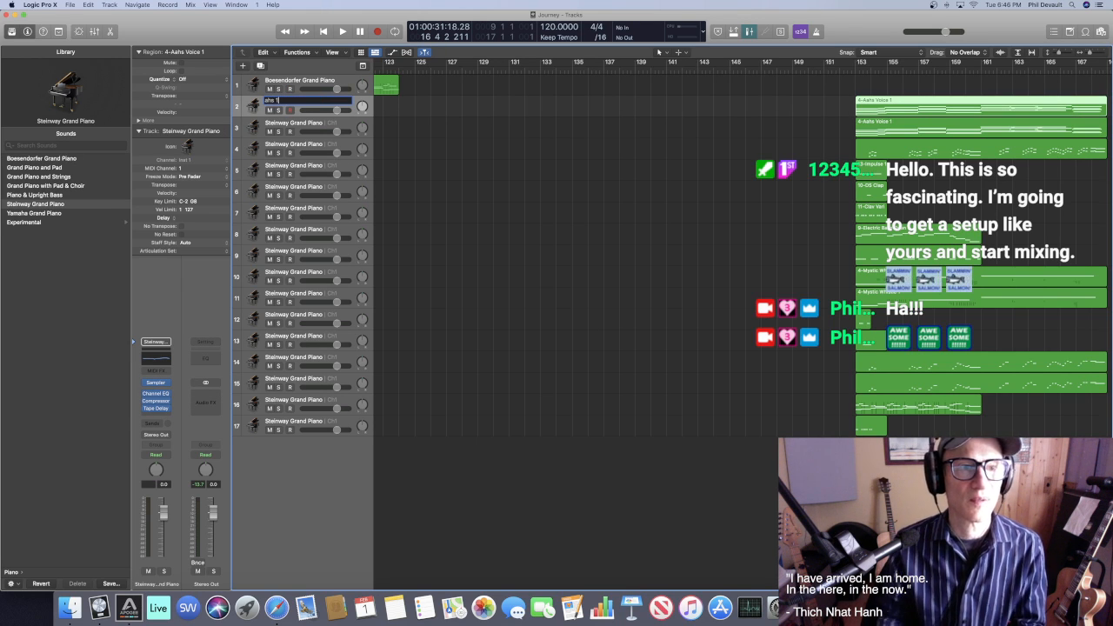
pyautogui.press('Tab')
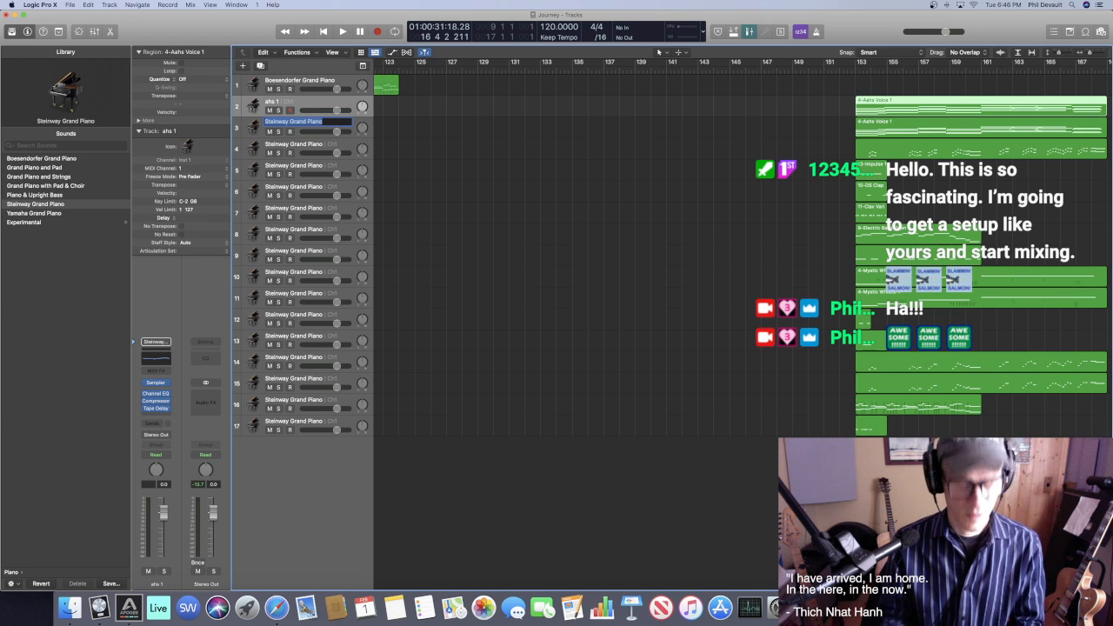
# Rename track 3 as "ahs2" and track 4 as "lead"
pyautogui.write('ahs 2')
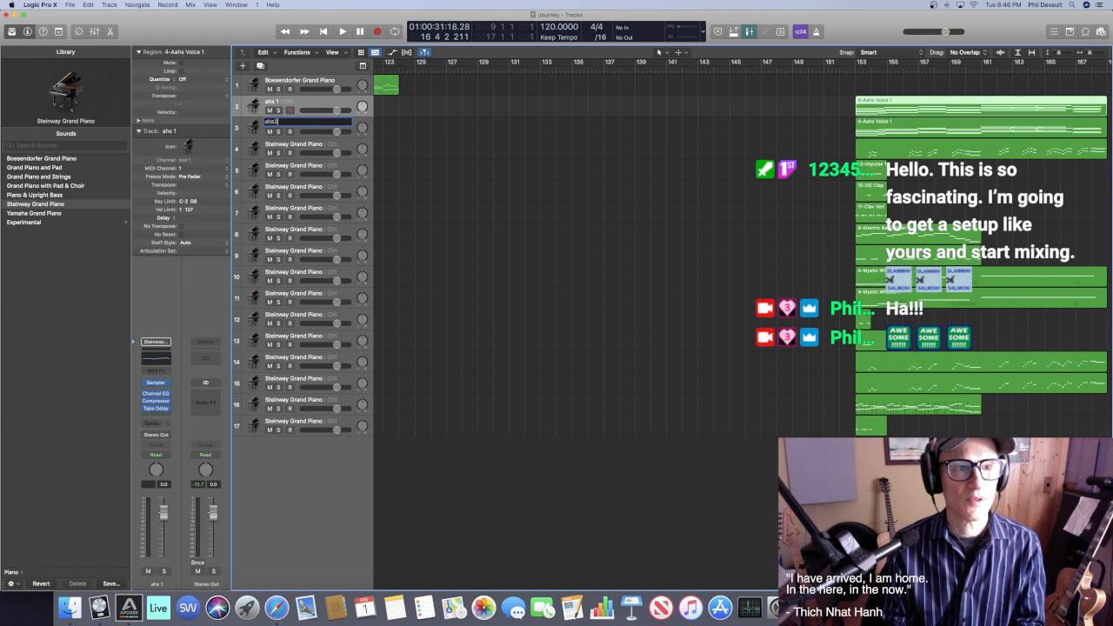
pyautogui.press('Tab')
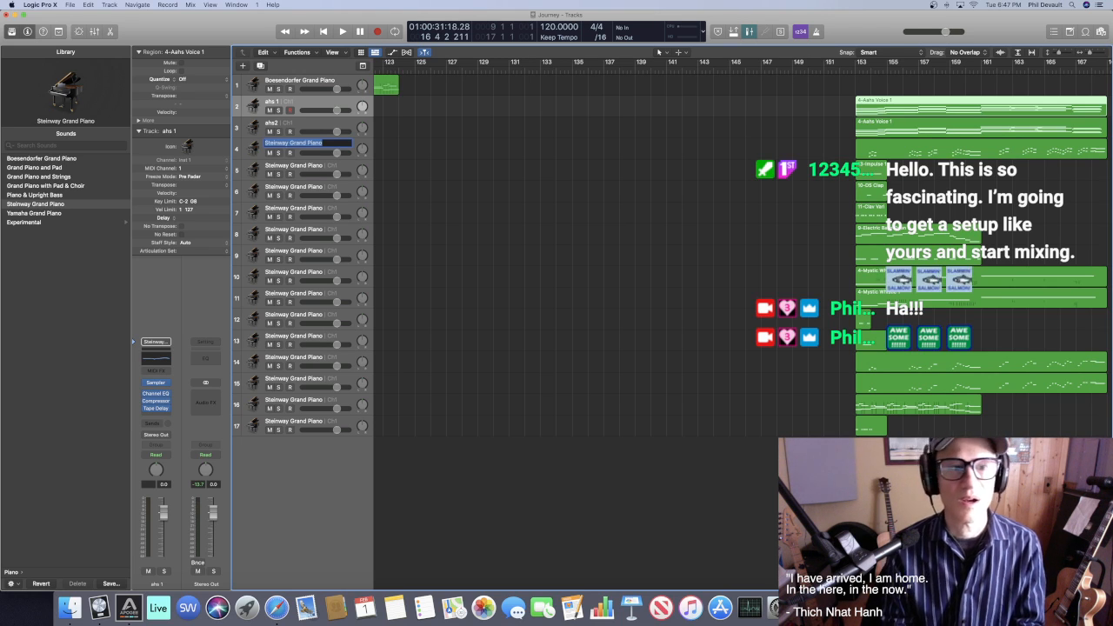
pyautogui.write('lead')
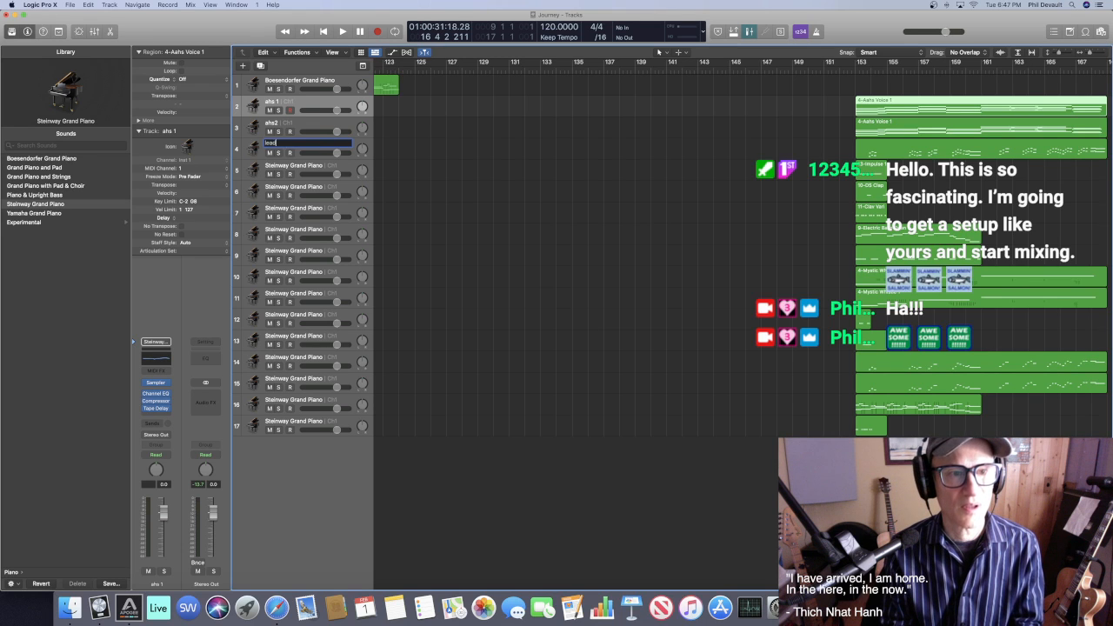
pyautogui.press('Tab')
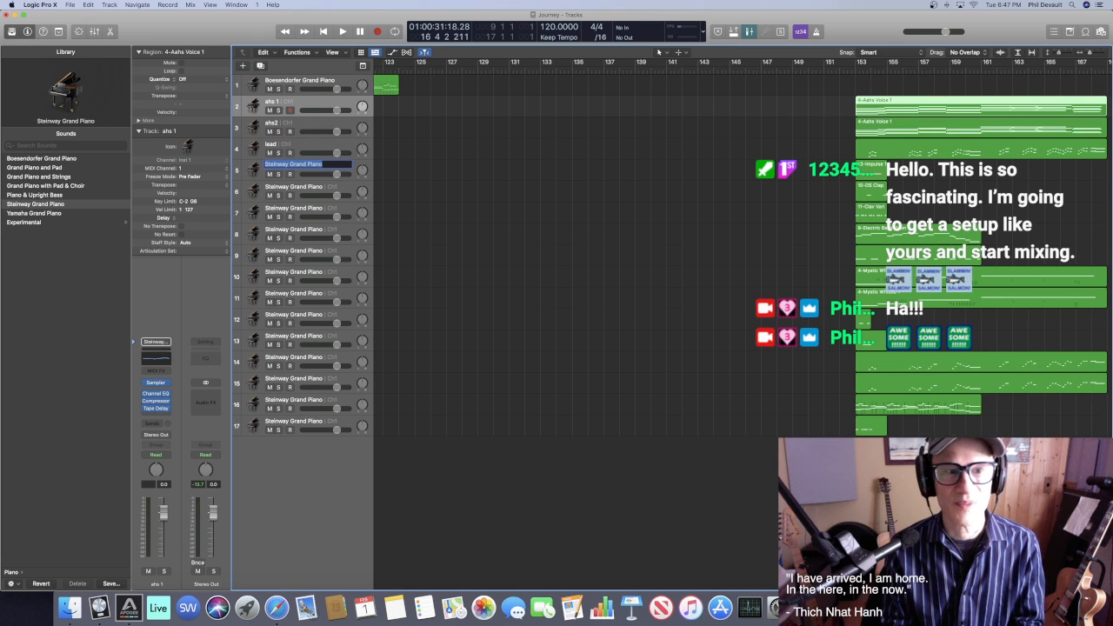
# Rename track 5 as "crash" and track 6 as "claps"
pyautogui.write('crash')
pyautogui.press('Tab')
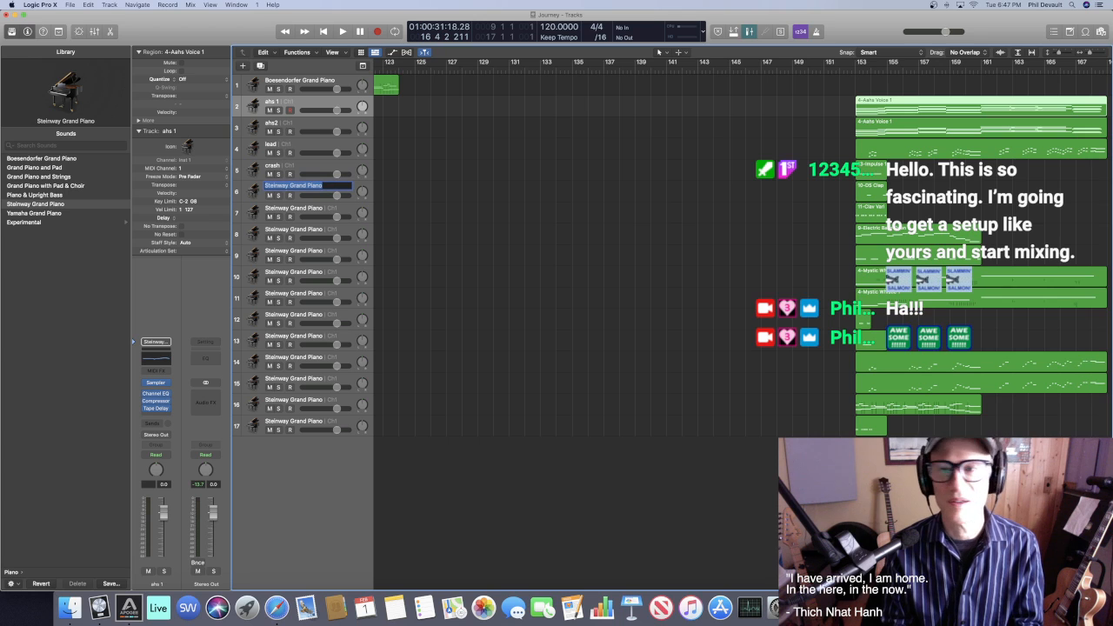
pyautogui.write('clap')
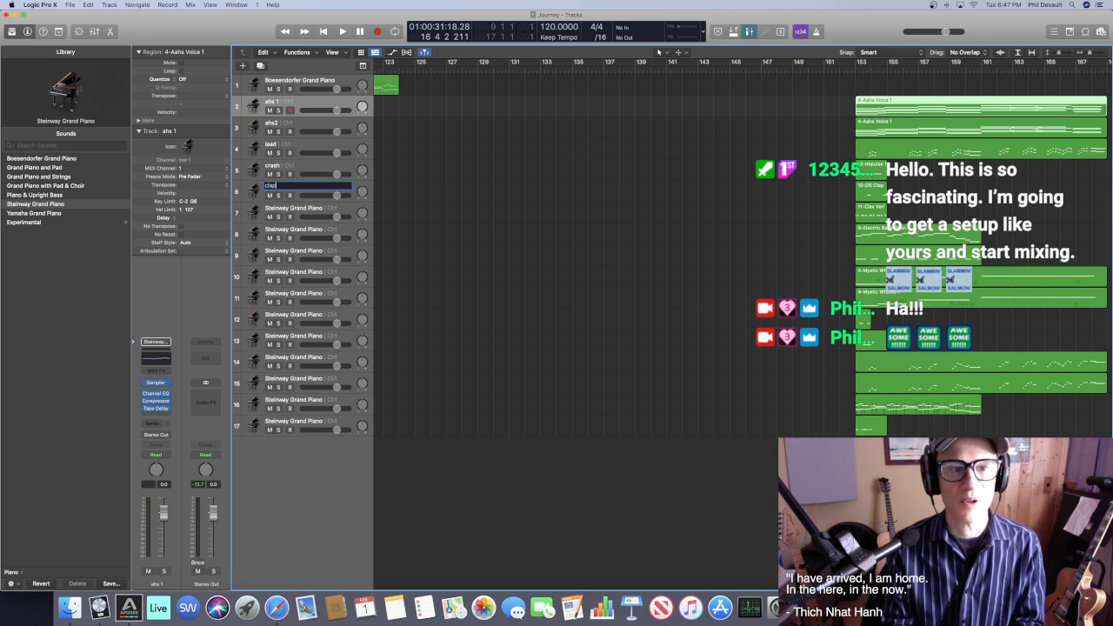
pyautogui.write('s')
pyautogui.press('Tab')
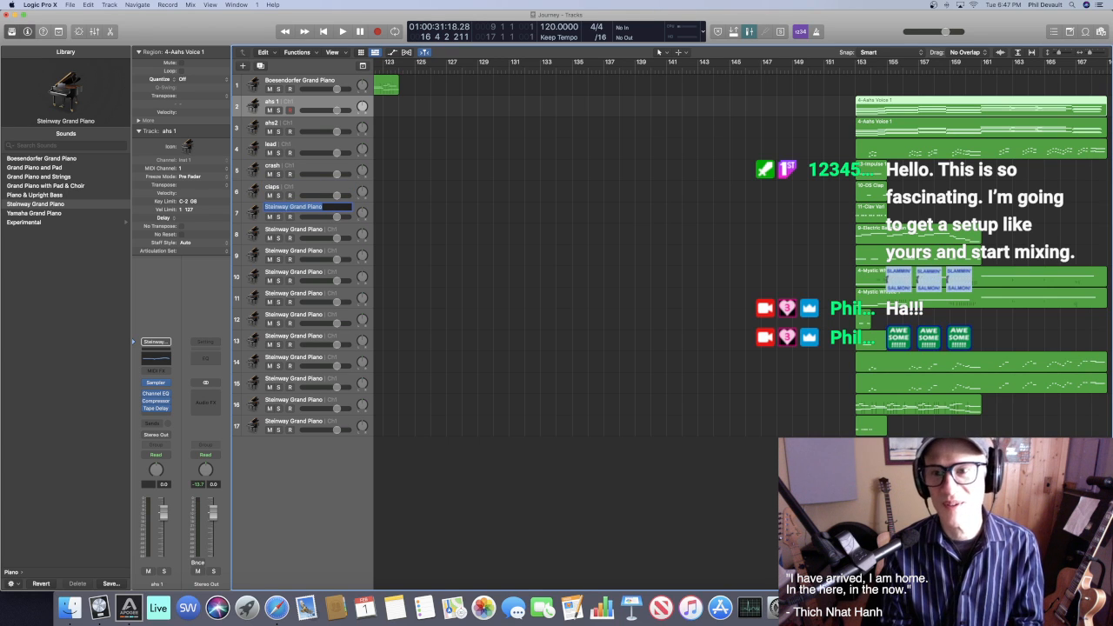
# Rename track 7 as "clav" and track 8 as "bs"
pyautogui.write('cl')
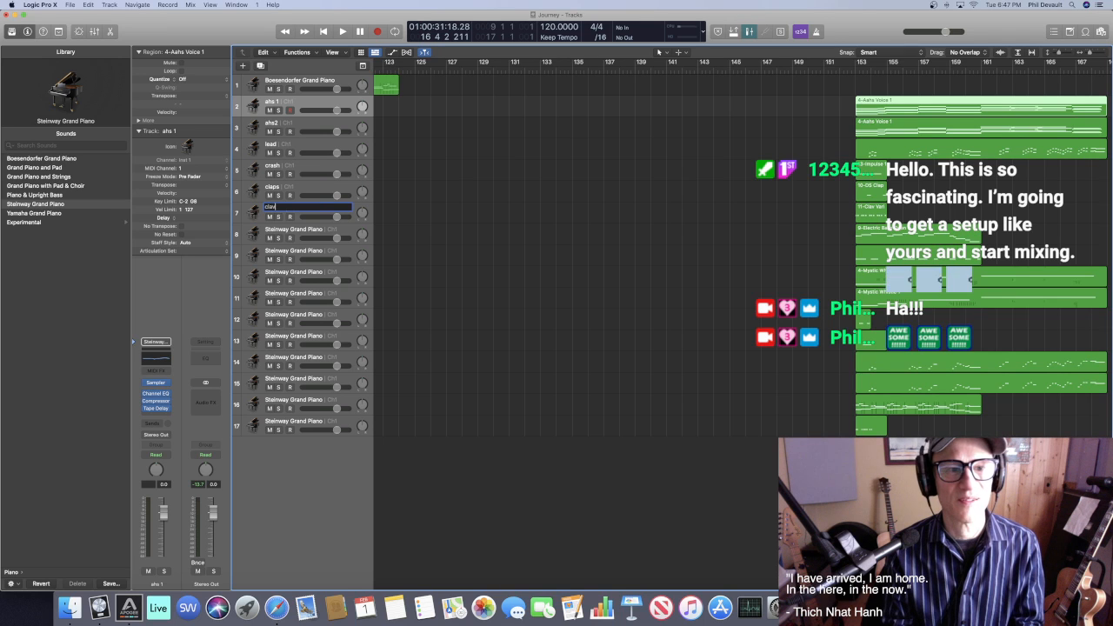
pyautogui.write('av')
pyautogui.press('Tab')
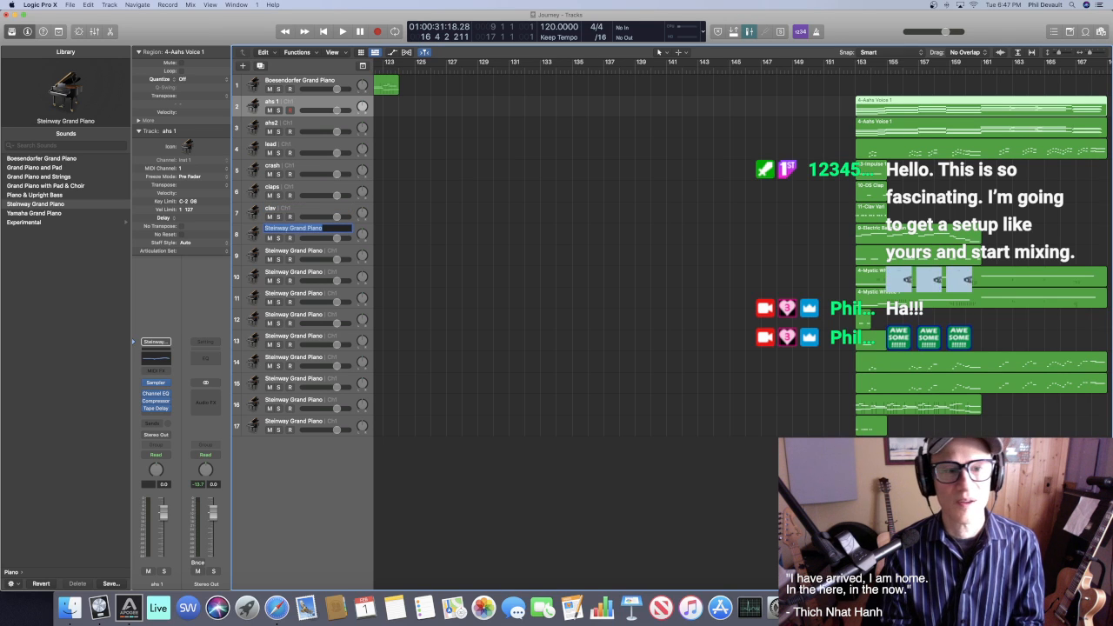
pyautogui.write('bs')
pyautogui.press('Tab')
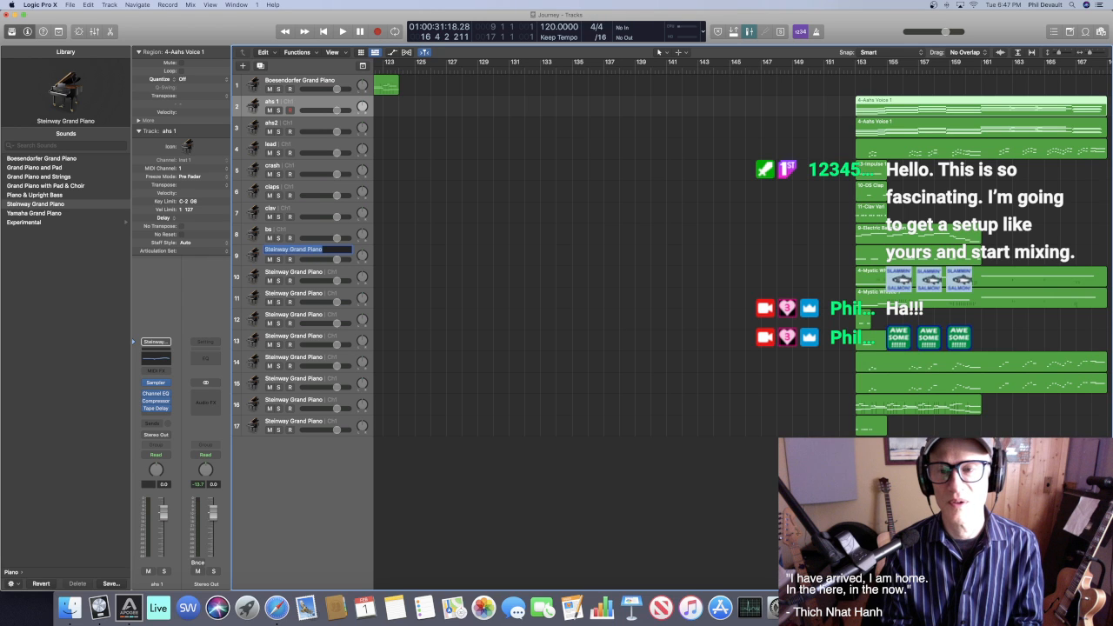
# Leave track 9 unnamed and rename tracks 10 and 11, which hold the Mystic Whistle regions, as "whistle"
pyautogui.hscroll(10, 586, 178)
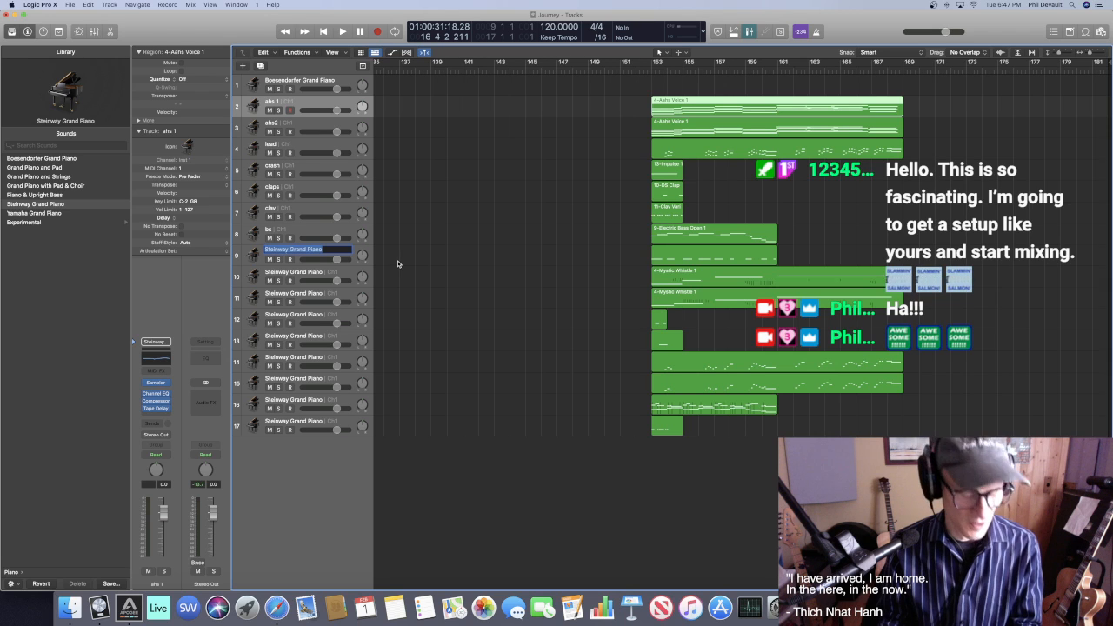
pyautogui.press('Tab')
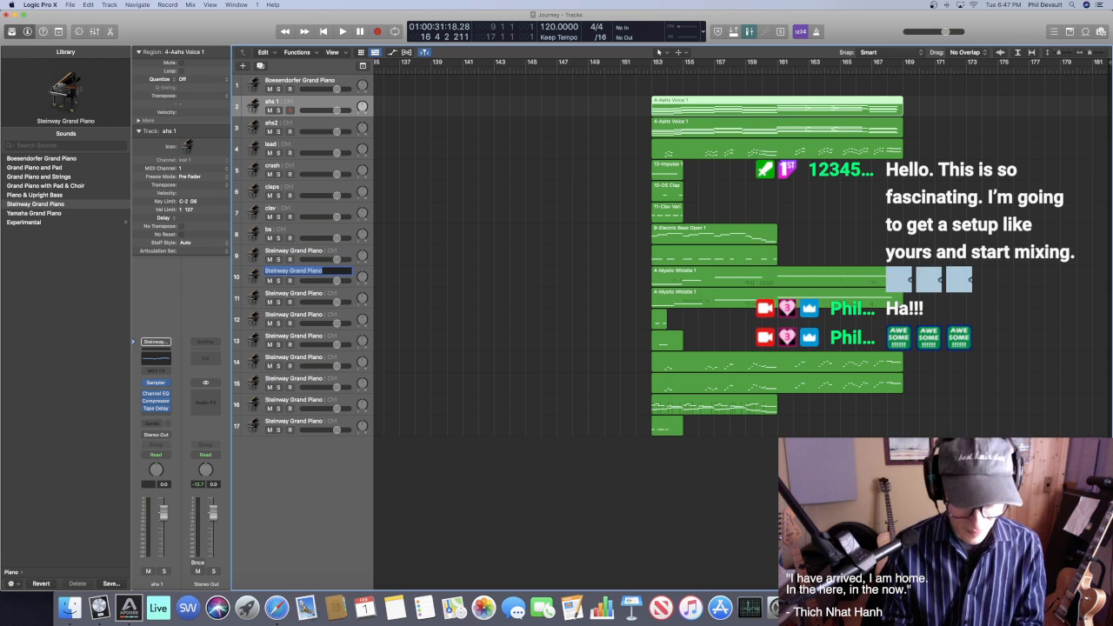
pyautogui.write('w')
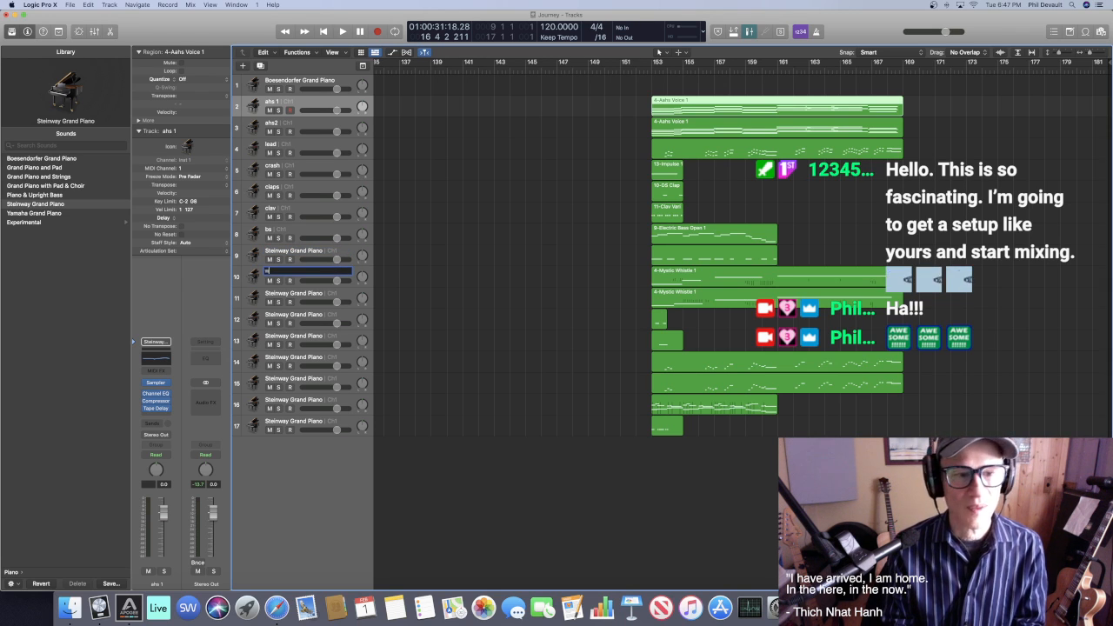
pyautogui.write('his')
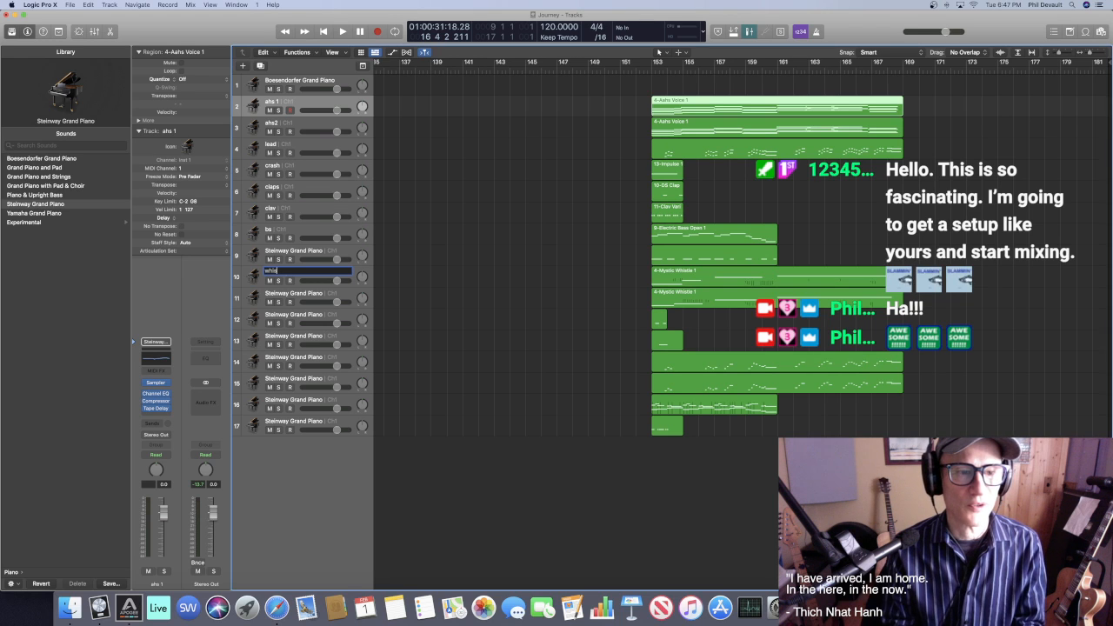
pyautogui.write('tle')
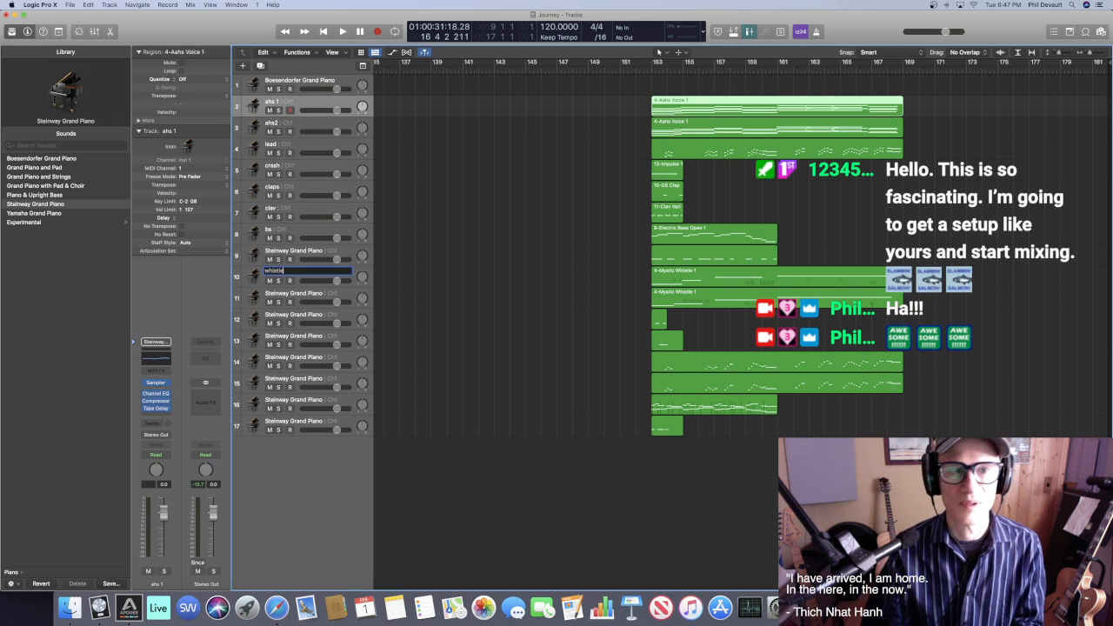
pyautogui.press('Tab')
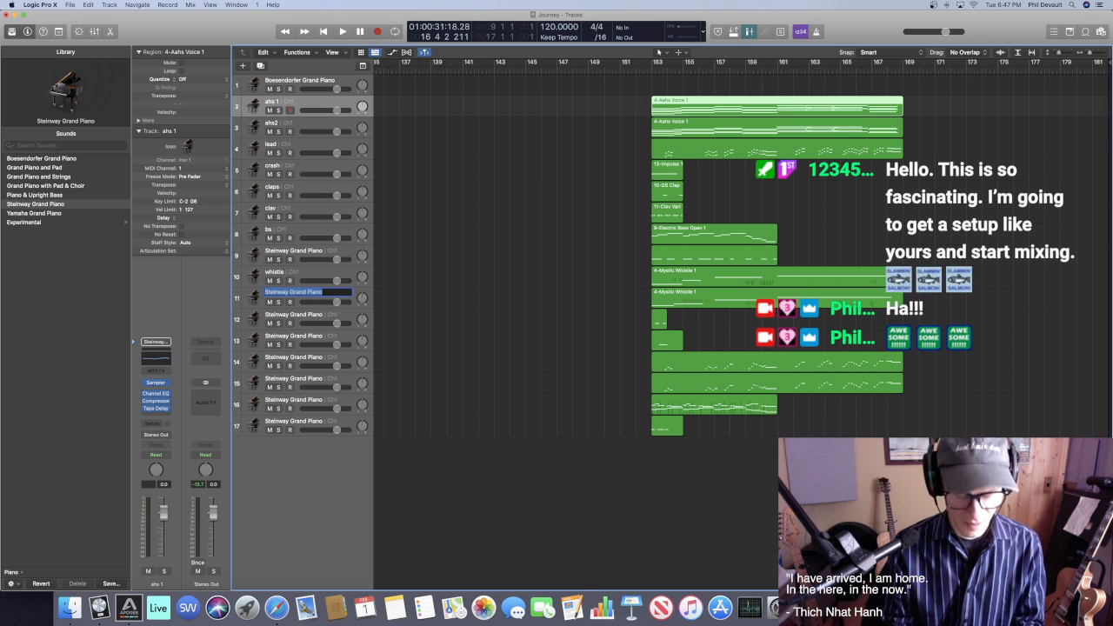
pyautogui.write('whistle')
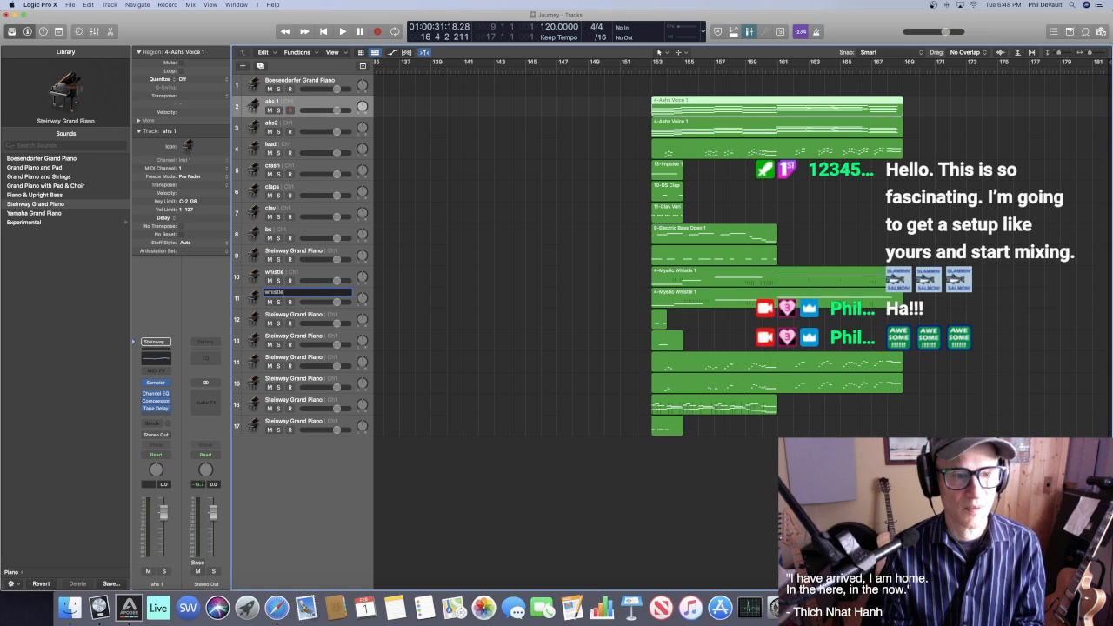
pyautogui.press('Tab')
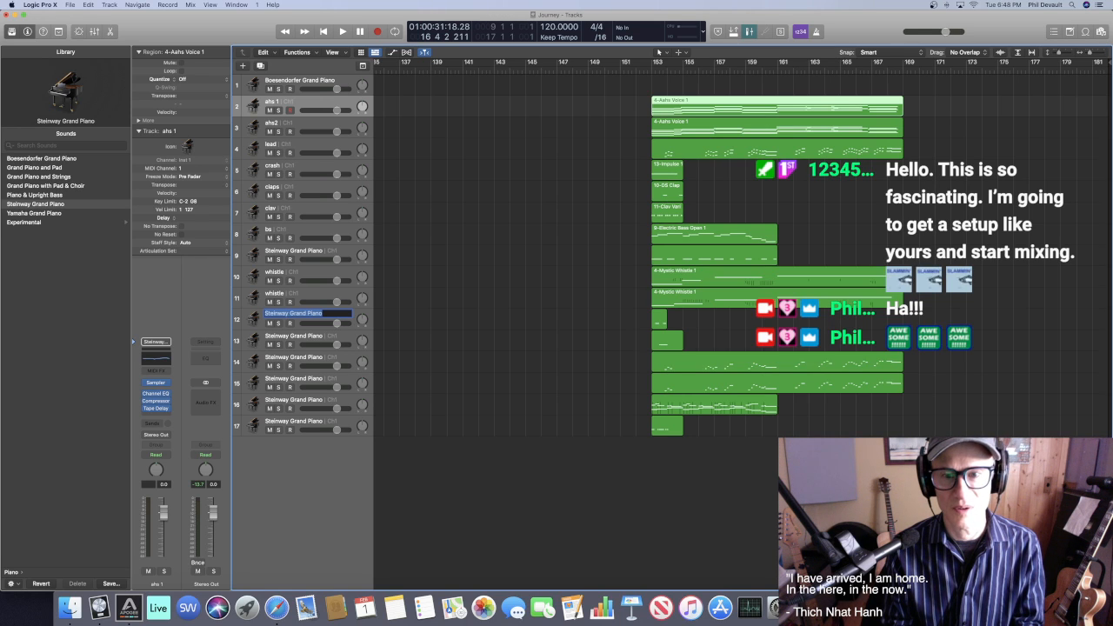
# Skip track 12 and rename track 13 as "snr" and track 14 as "bells"
pyautogui.press('Tab')
pyautogui.write('snr')
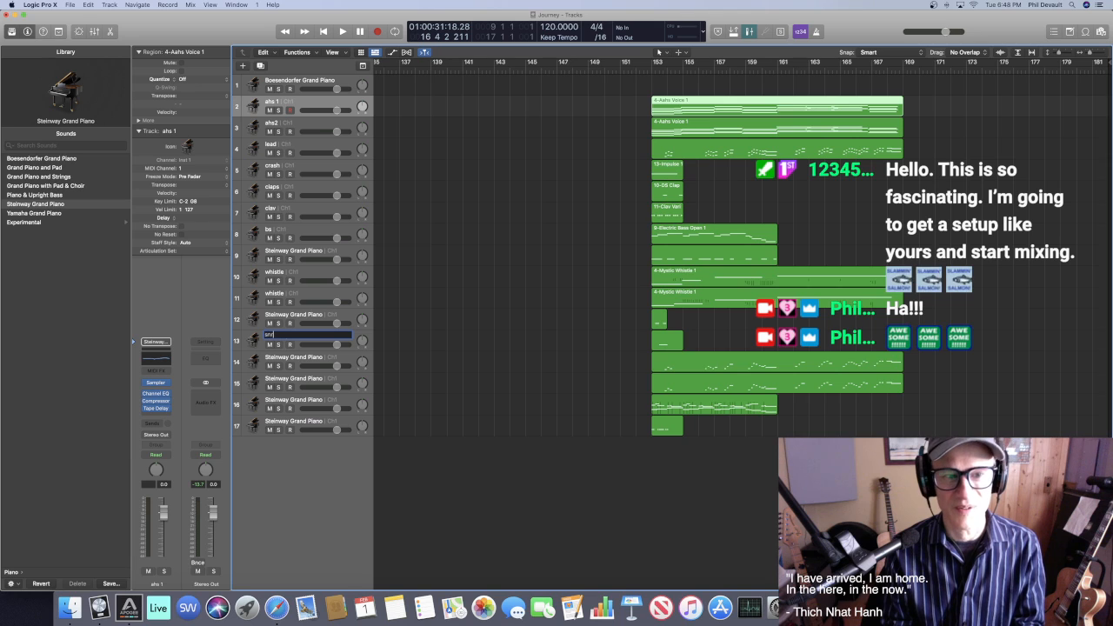
pyautogui.press('Tab')
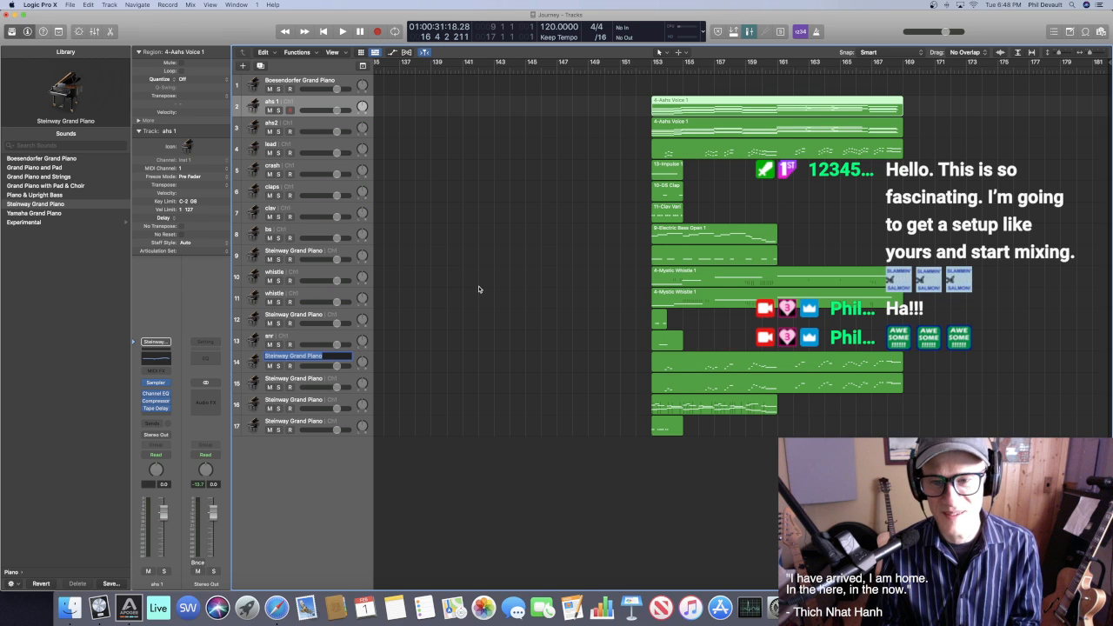
pyautogui.write('be')
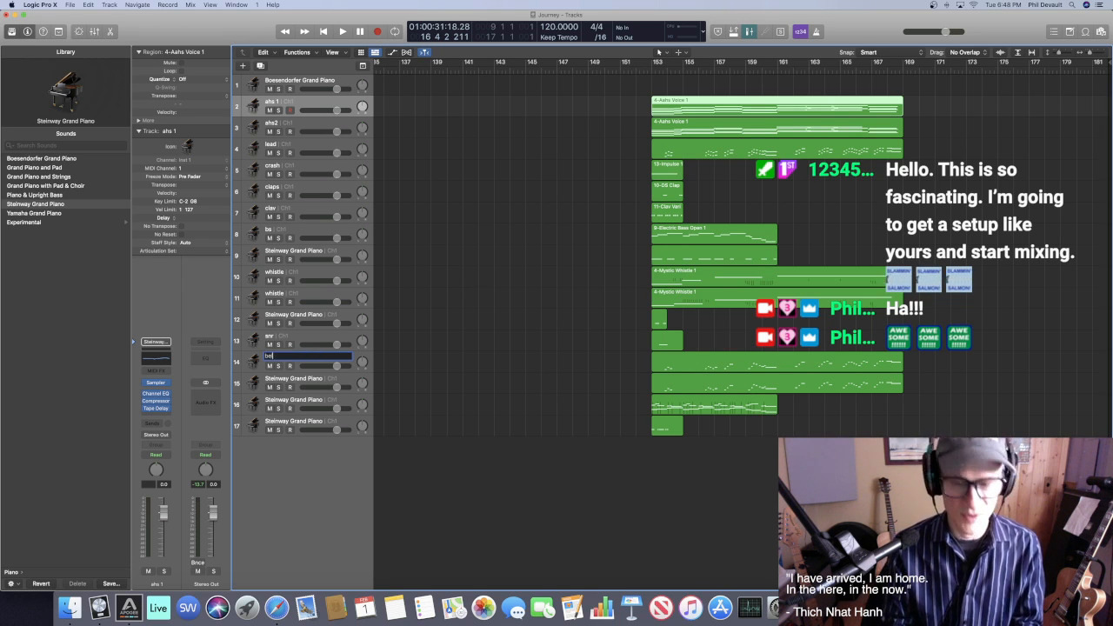
pyautogui.write('lls')
pyautogui.press('Tab')
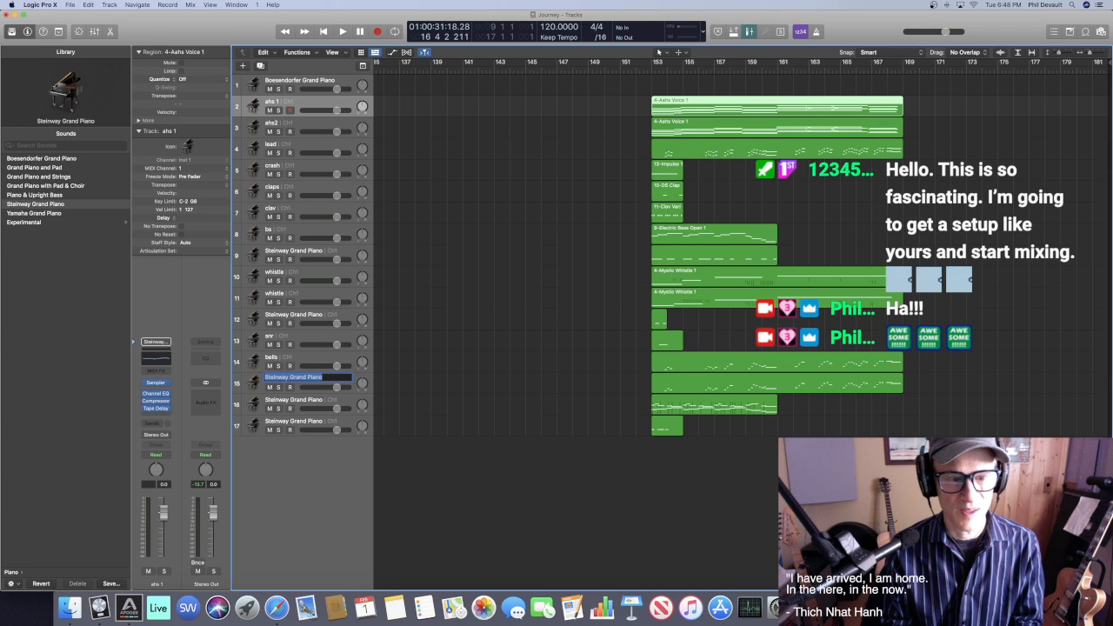
# Rename track 15 as "lead end"
pyautogui.write('s')
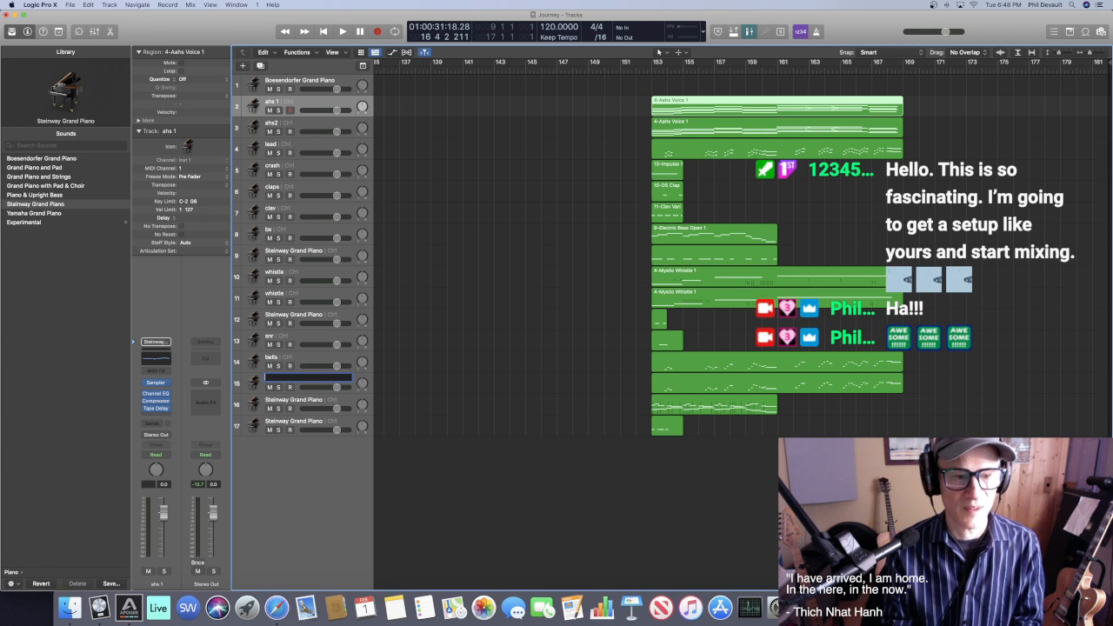
pyautogui.write('ead end')
pyautogui.press('Tab')
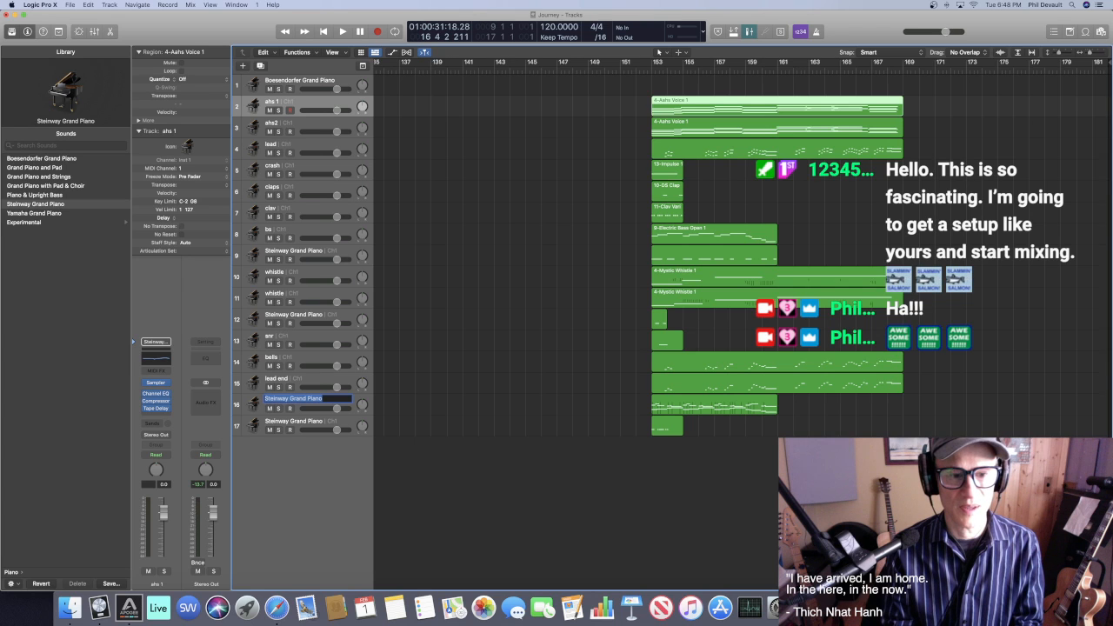
# Rename track 16 as "pn hi" and track 17 as "hh"
pyautogui.write('c')
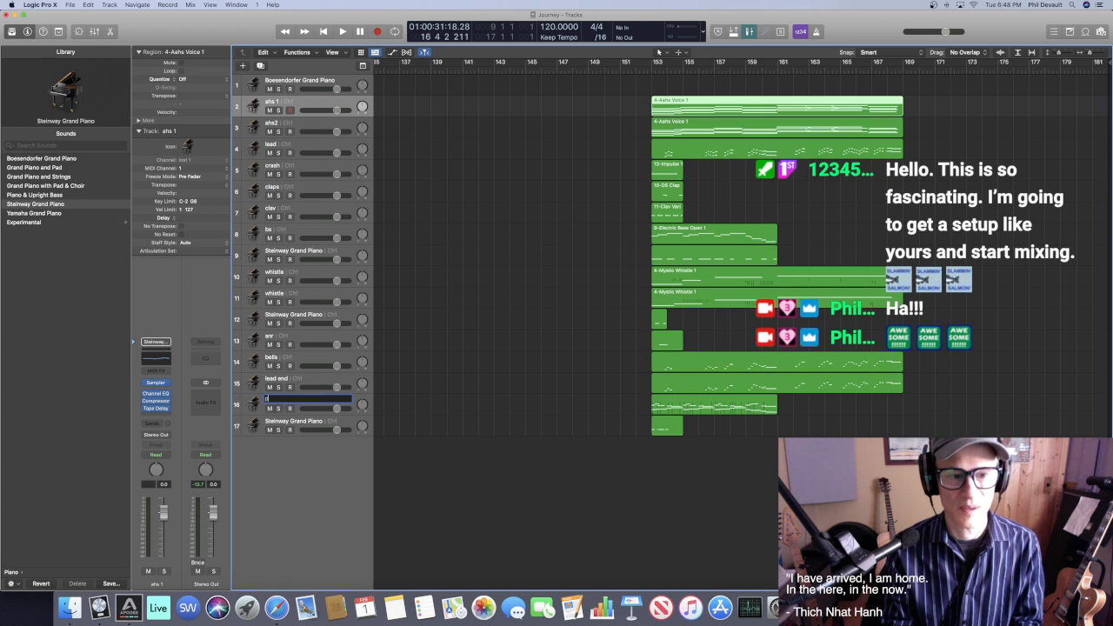
pyautogui.write('n hi')
pyautogui.press('Tab')
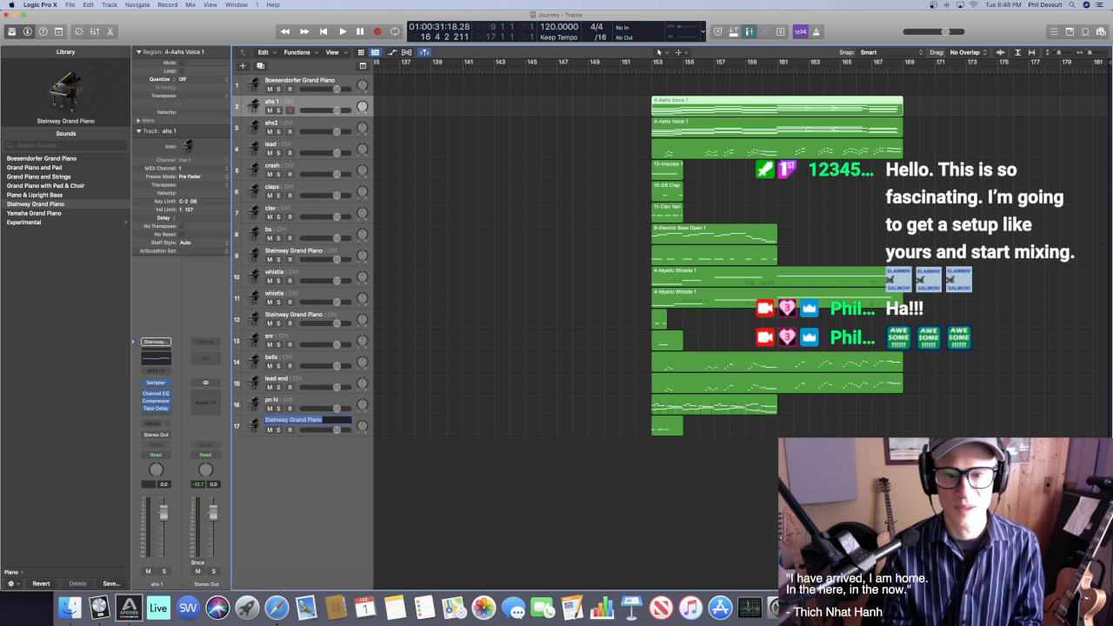
pyautogui.write('hh')
pyautogui.press('Return')
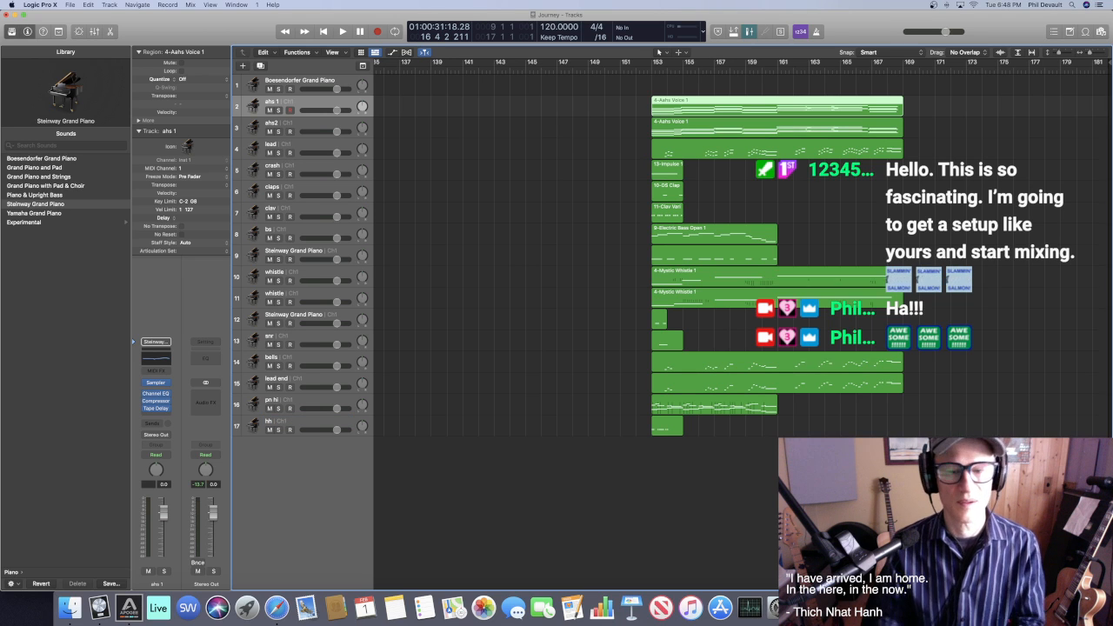
# Rename track 12 as "shaker" and move it directly below the Boesendorfer Grand Piano track
pyautogui.scroll(-1, 523, 280)
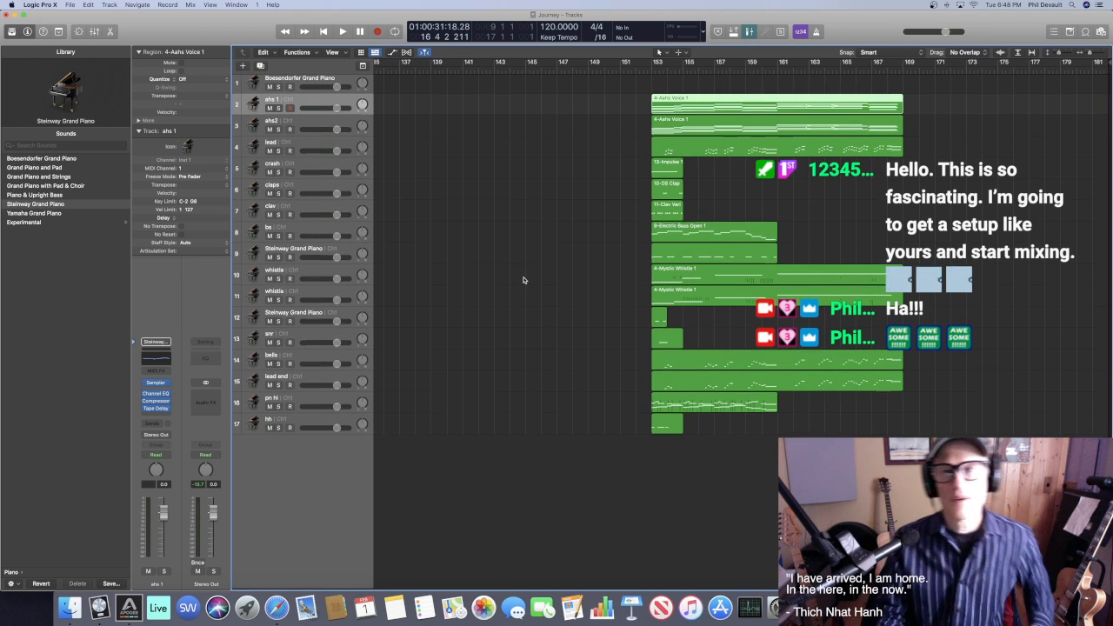
pyautogui.scroll(1, 523, 280)
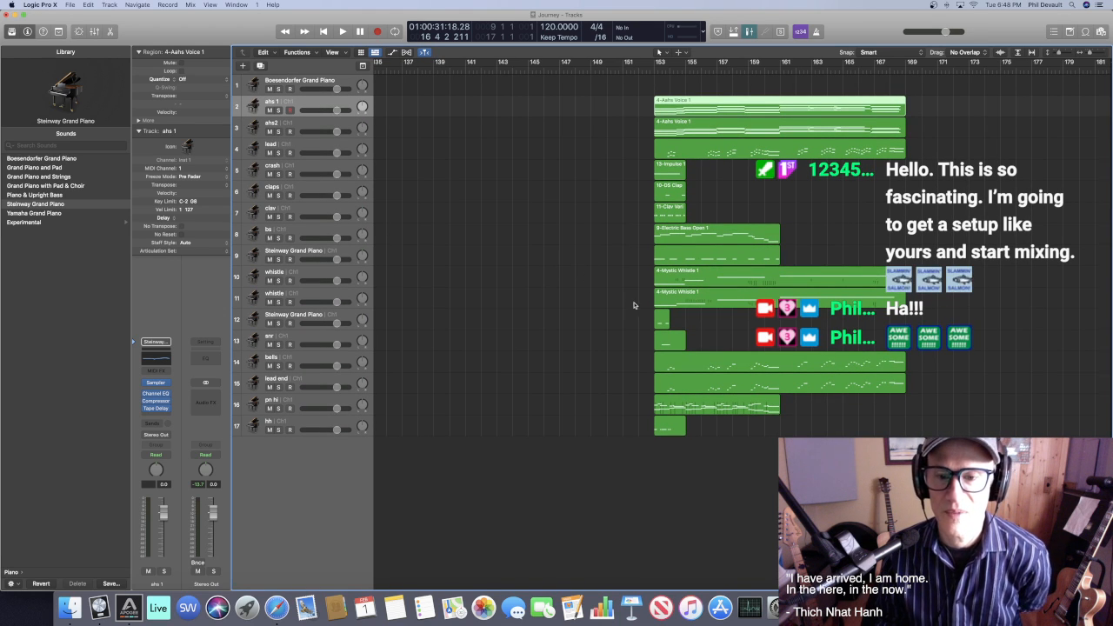
pyautogui.click(308, 316)
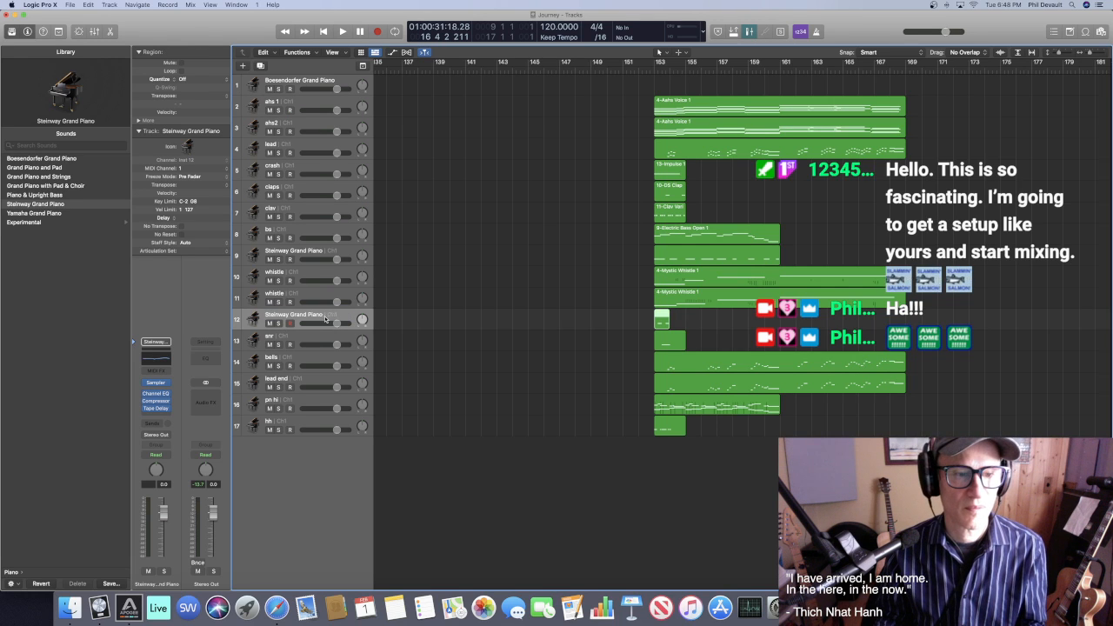
pyautogui.doubleClick(320, 315)
pyautogui.write('st')
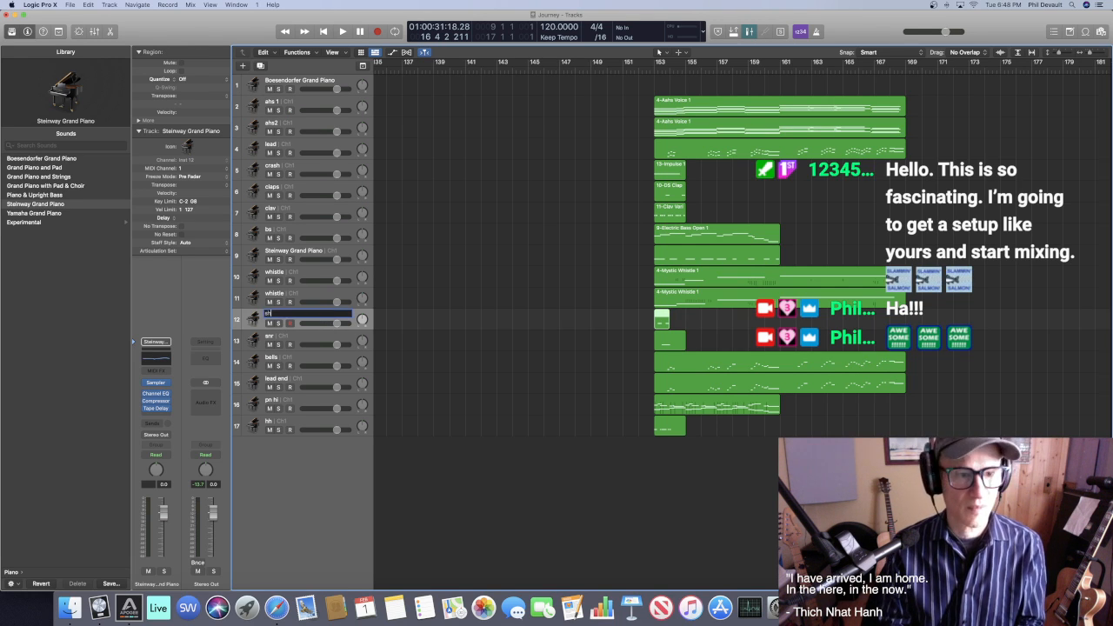
pyautogui.press('Return')
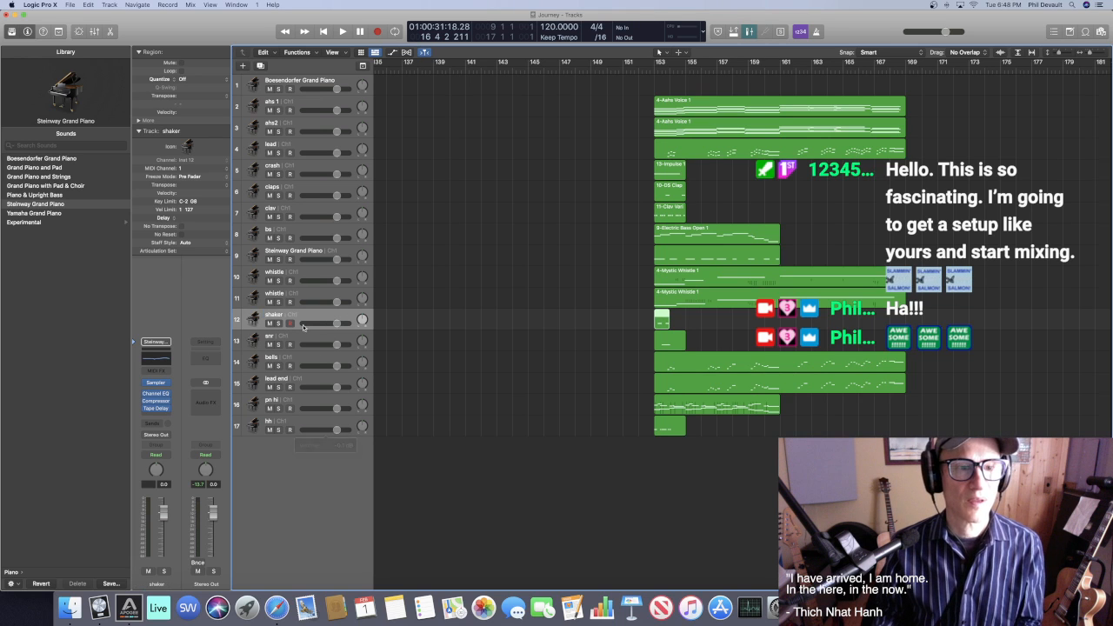
pyautogui.moveTo(283, 314); pyautogui.dragTo(329, 97)
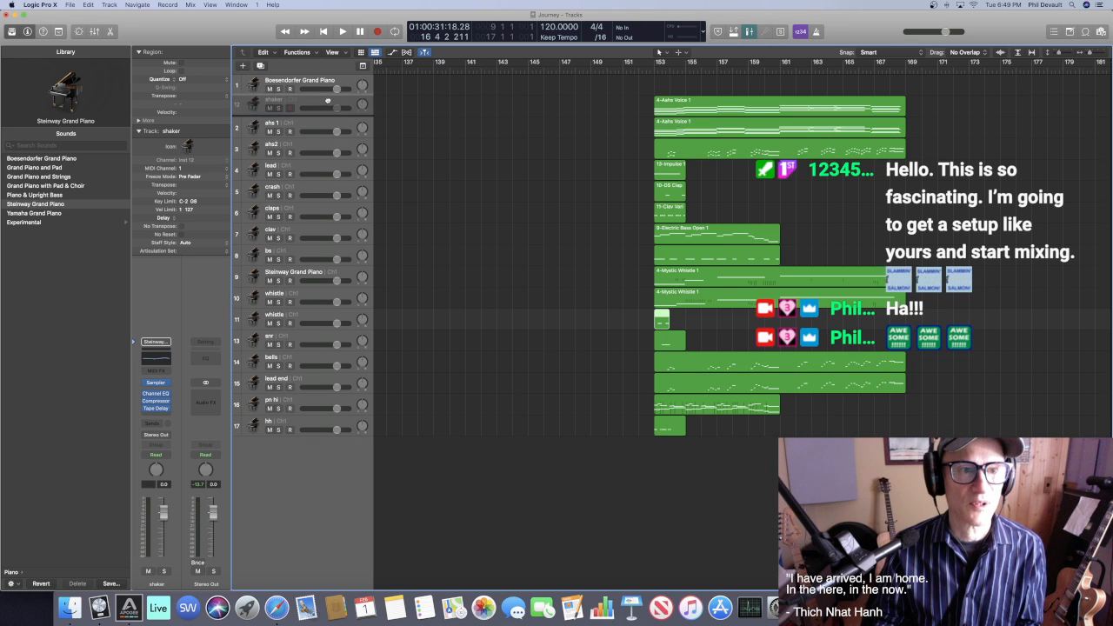
# Move the shaker region from bar 153 to bar 17 on its track
pyautogui.hscroll(-10, 420, 139)
pyautogui.scroll(-5, 422, 139)
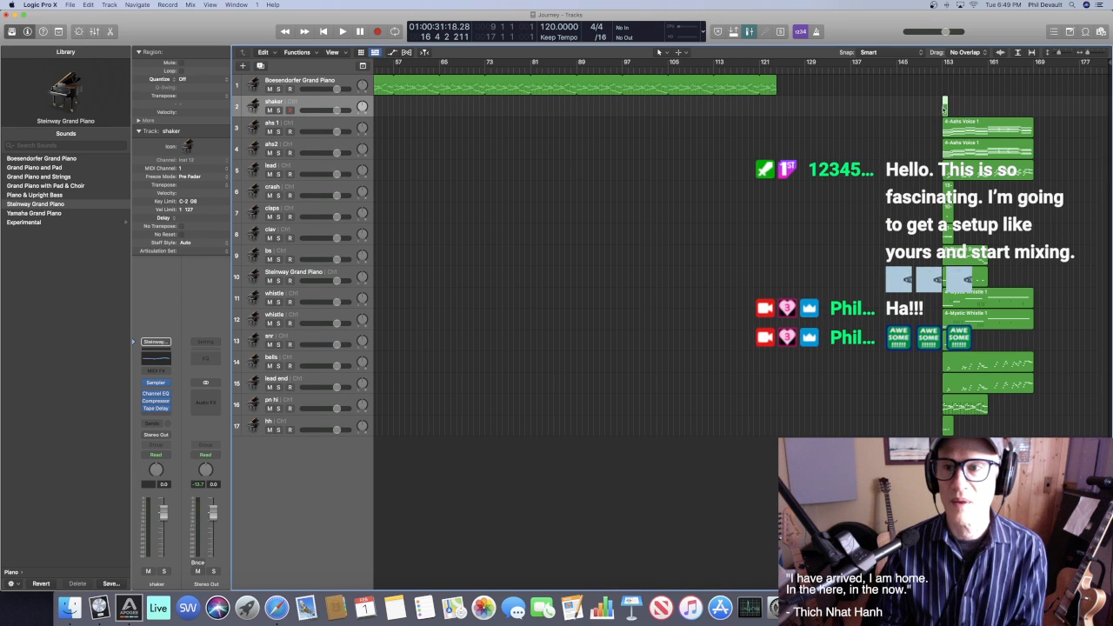
pyautogui.moveTo(945, 103); pyautogui.dragTo(472, 107)
pyautogui.press('super+Right')
pyautogui.press('super+Right')
pyautogui.press('super+Right')
pyautogui.press('super+Right')
pyautogui.press('super+Right')
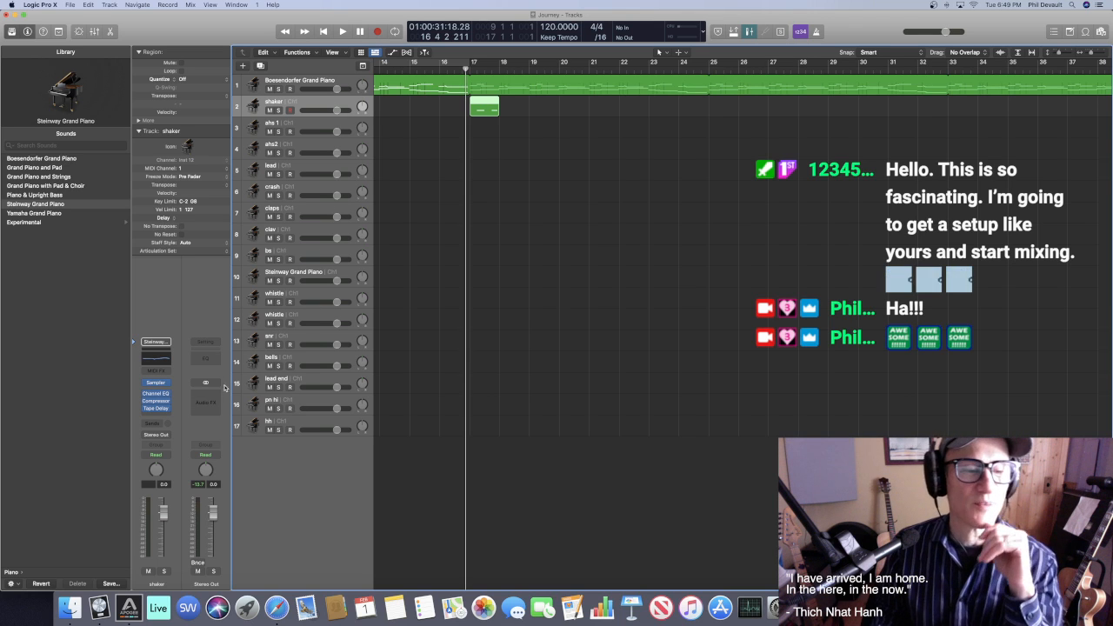
# Remove the Channel EQ, Compressor and Tape Delay effects from the shaker track and open its Sampler instrument
pyautogui.click(168, 385)
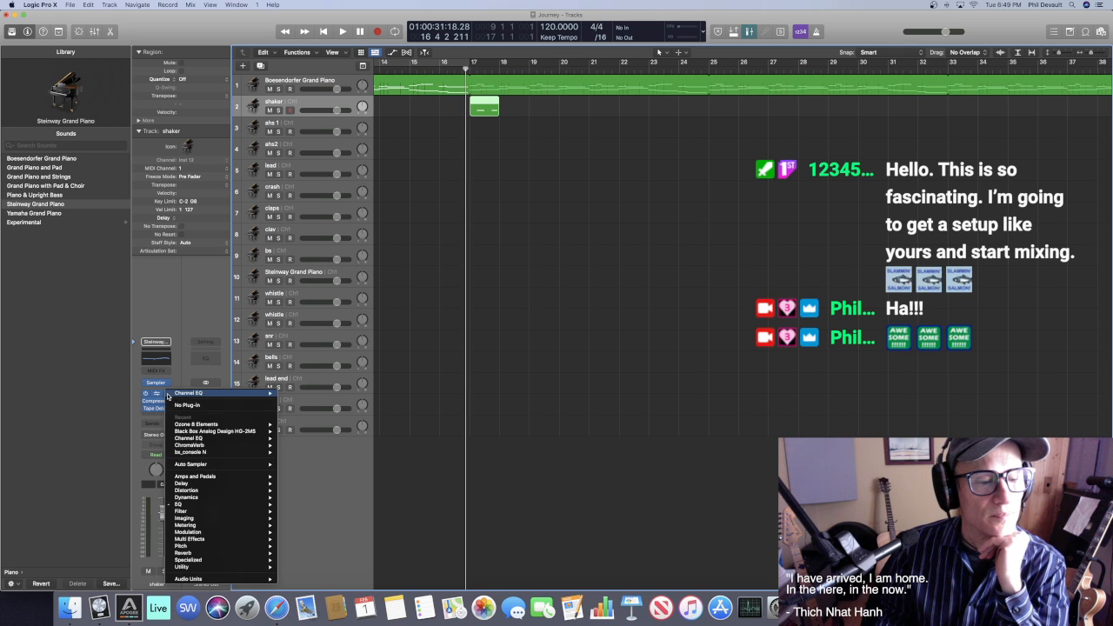
pyautogui.click(184, 406)
pyautogui.click(169, 405)
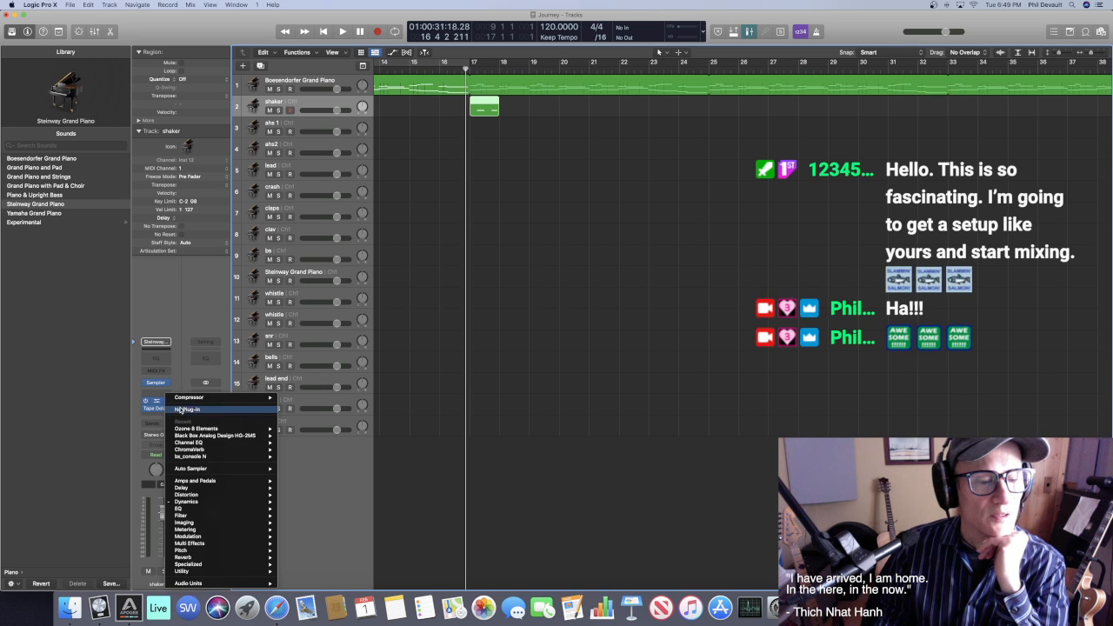
pyautogui.click(179, 410)
pyautogui.click(167, 411)
pyautogui.click(183, 414)
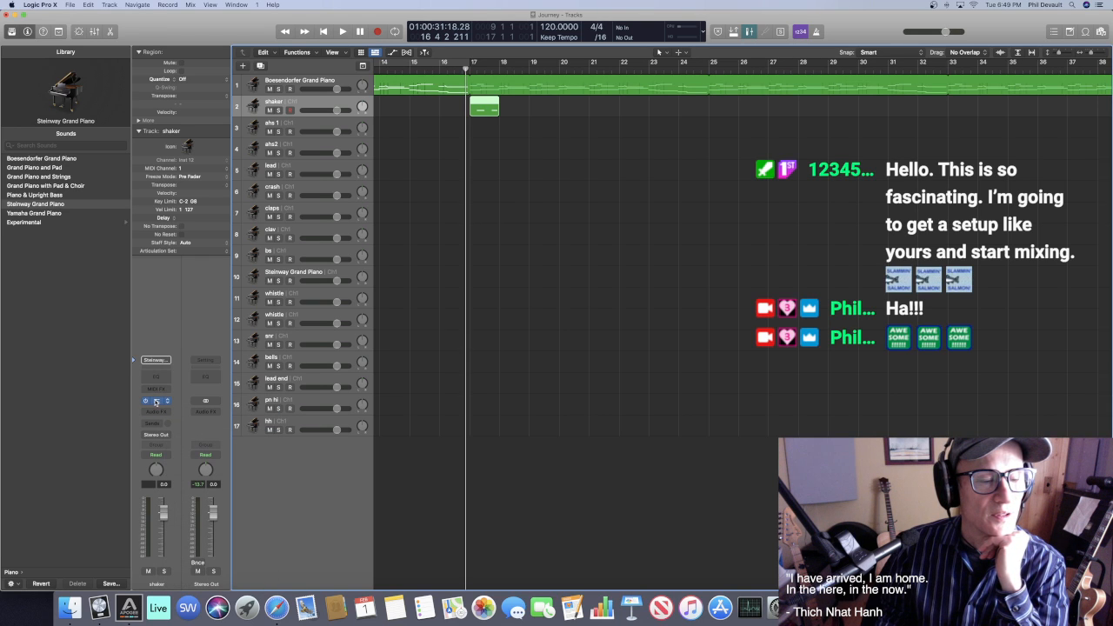
pyautogui.click(156, 401)
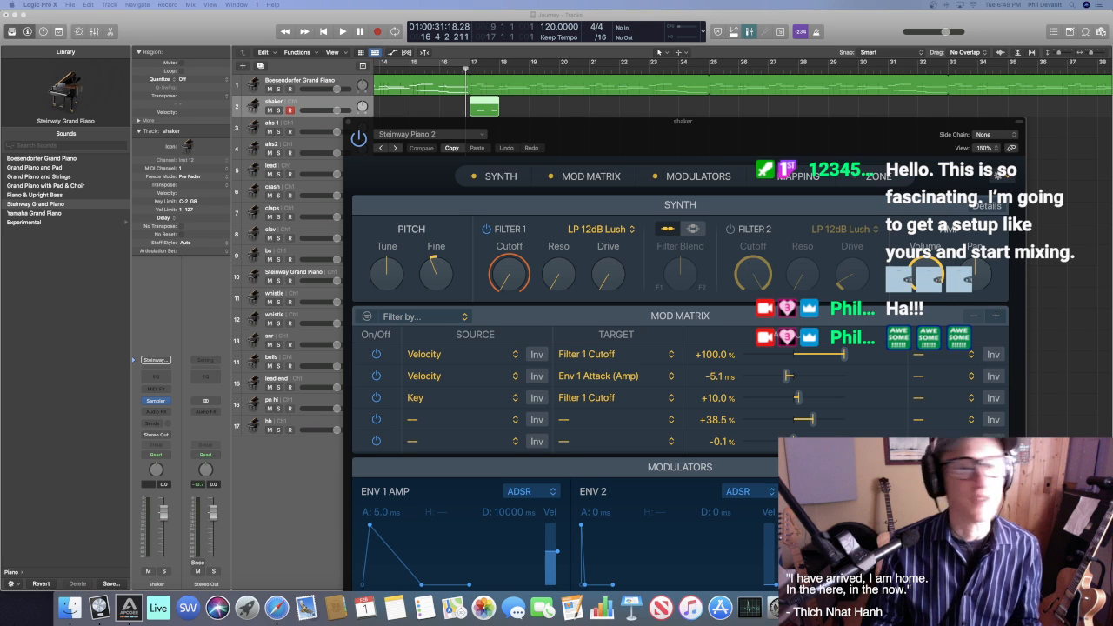
# Load the factory Sampler preset "Shaker 1 Performance" from the percussion performance instruments on the shaker track
pyautogui.moveTo(620, 132); pyautogui.dragTo(585, 105)
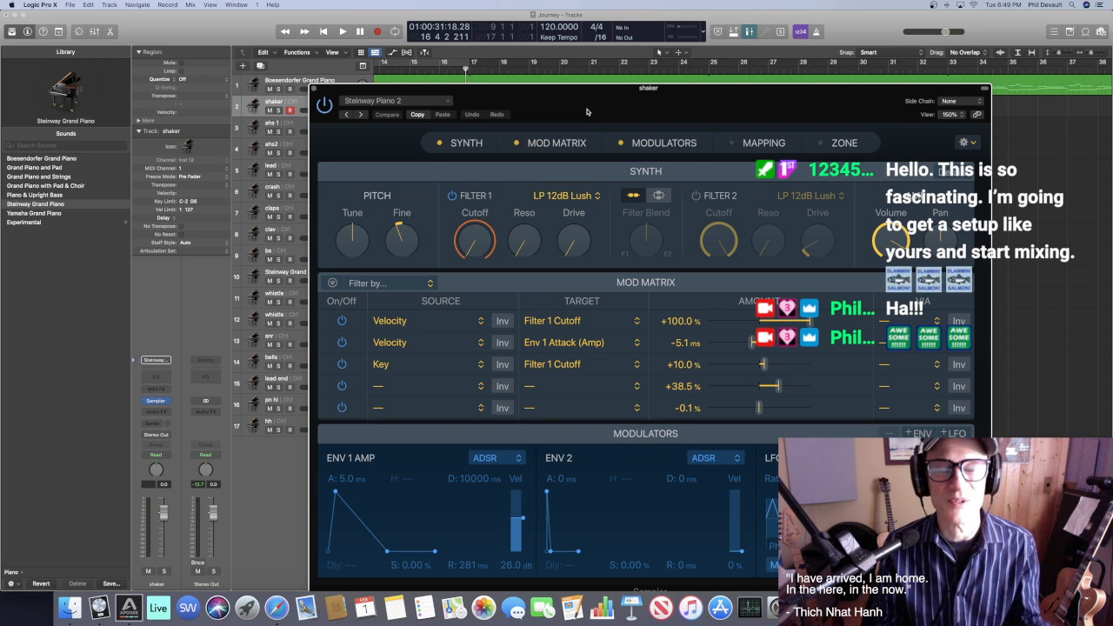
pyautogui.click(447, 102)
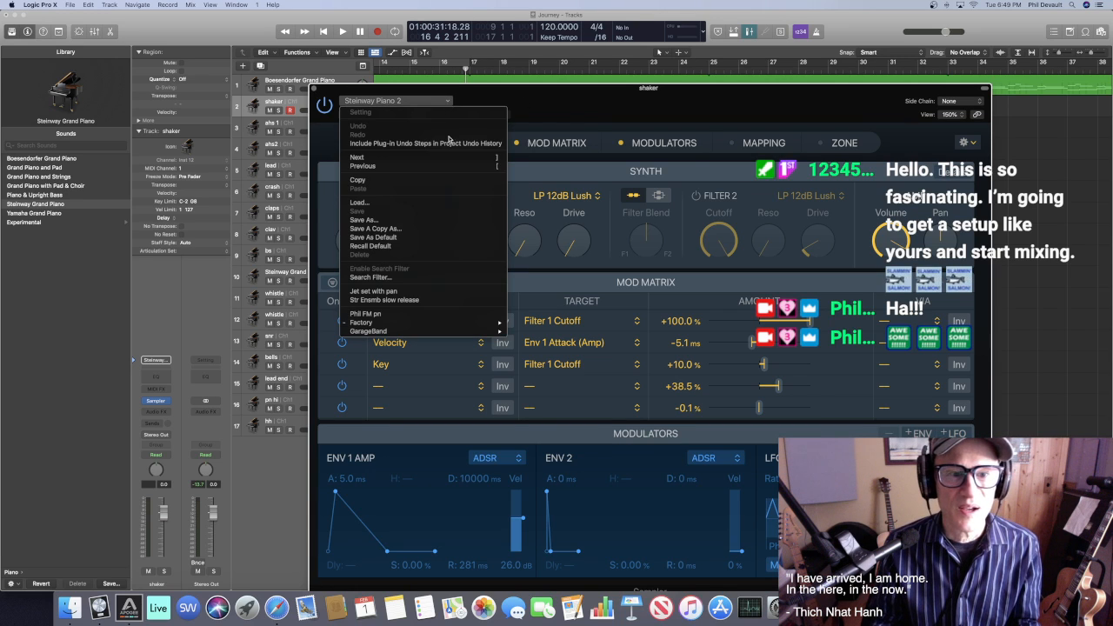
pyautogui.moveTo(467, 326)
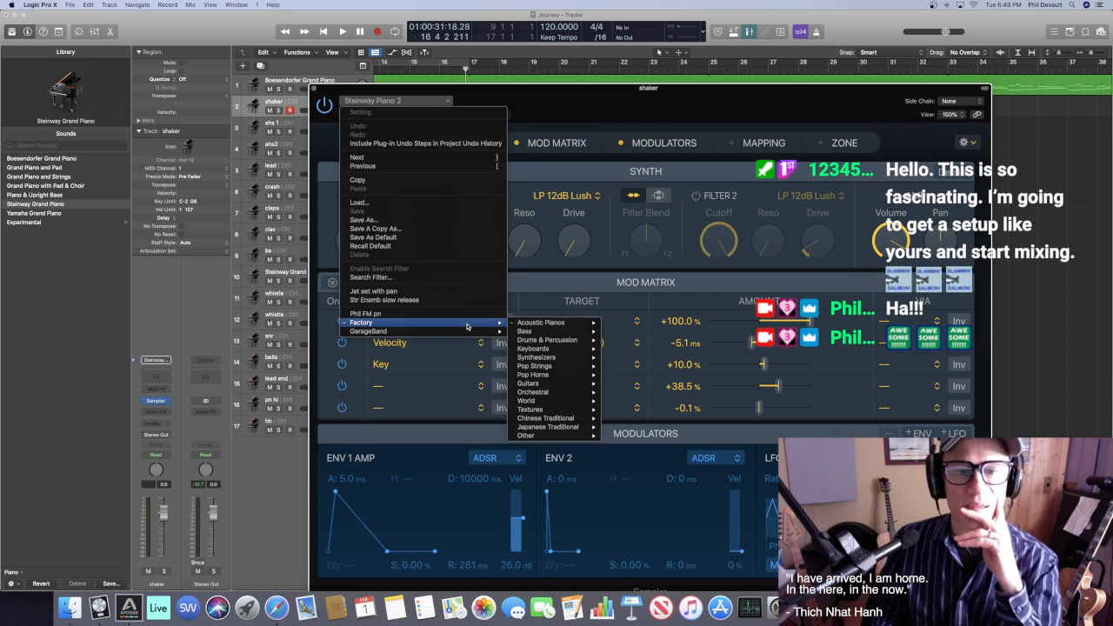
pyautogui.moveTo(556, 402)
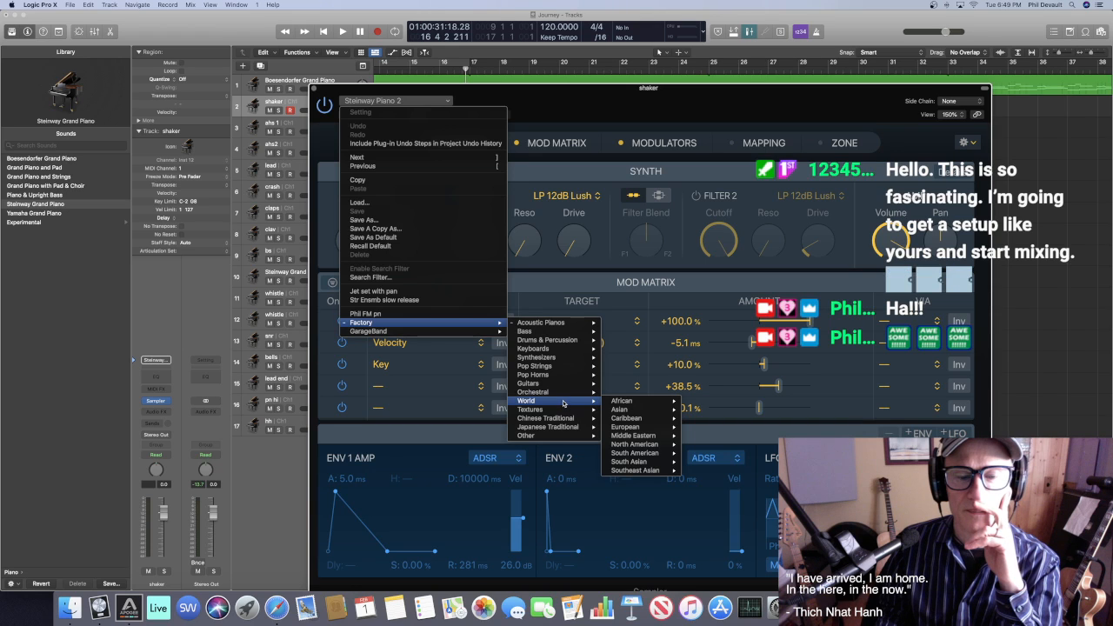
pyautogui.moveTo(581, 343)
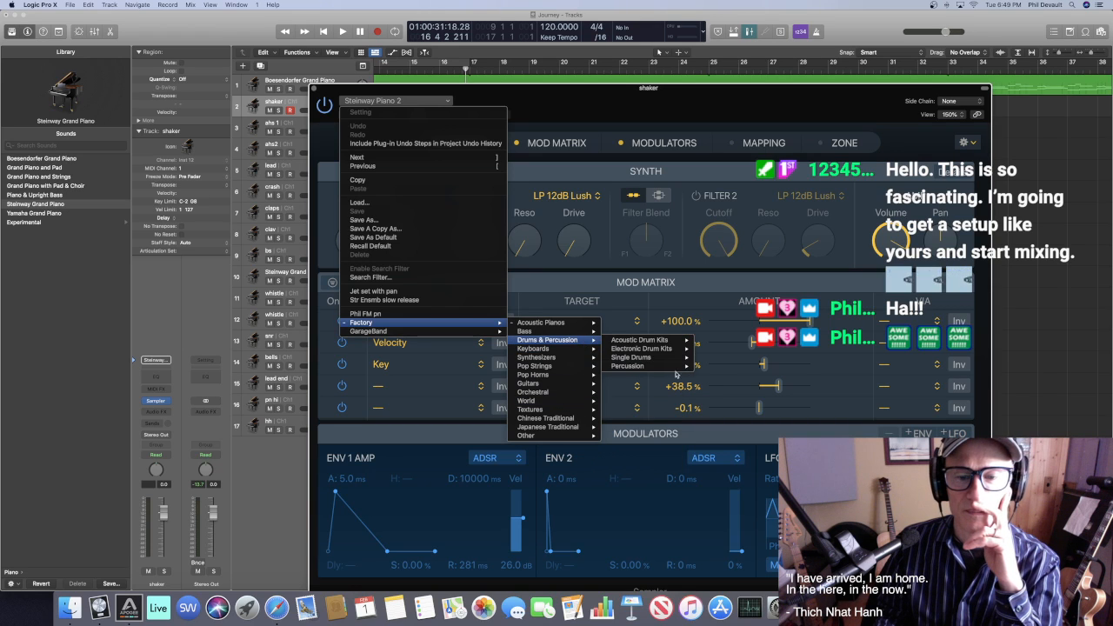
pyautogui.moveTo(657, 368)
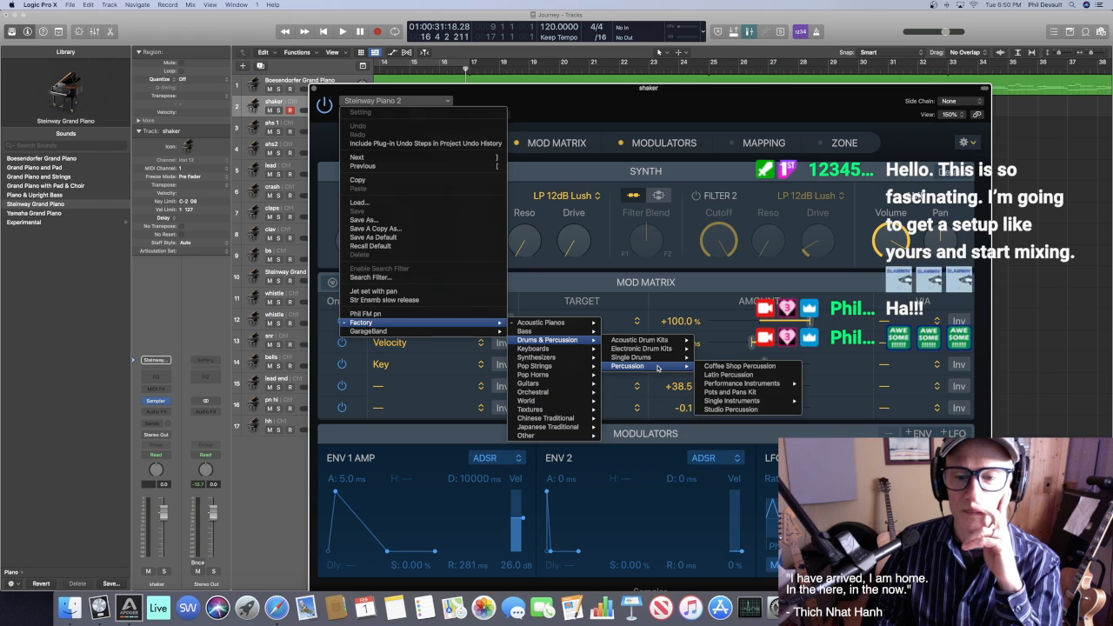
pyautogui.moveTo(745, 387)
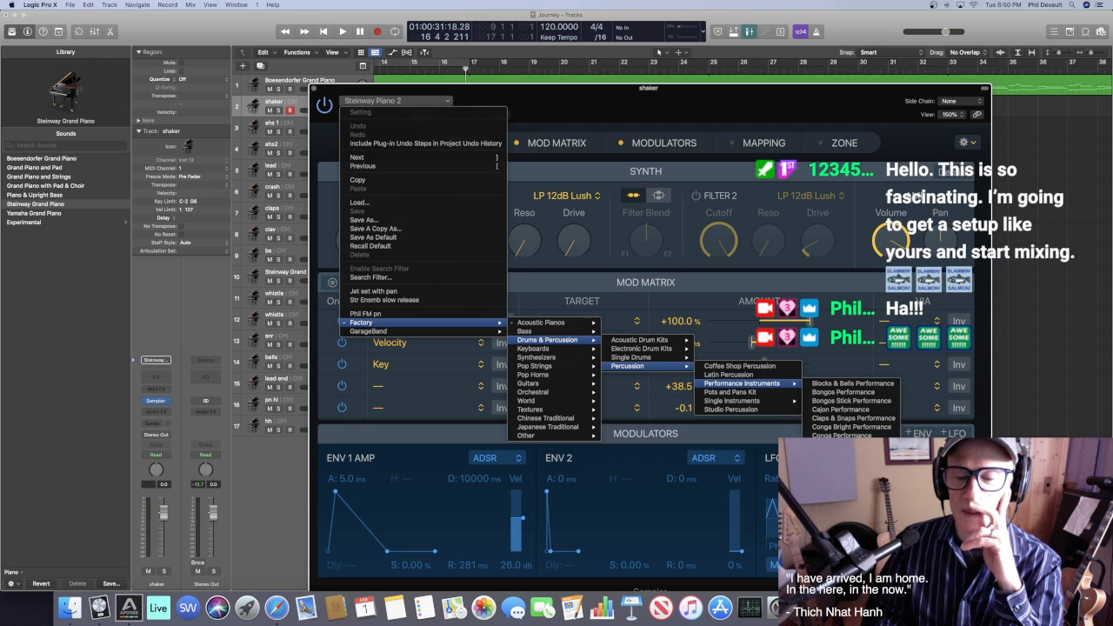
pyautogui.click(842, 497)
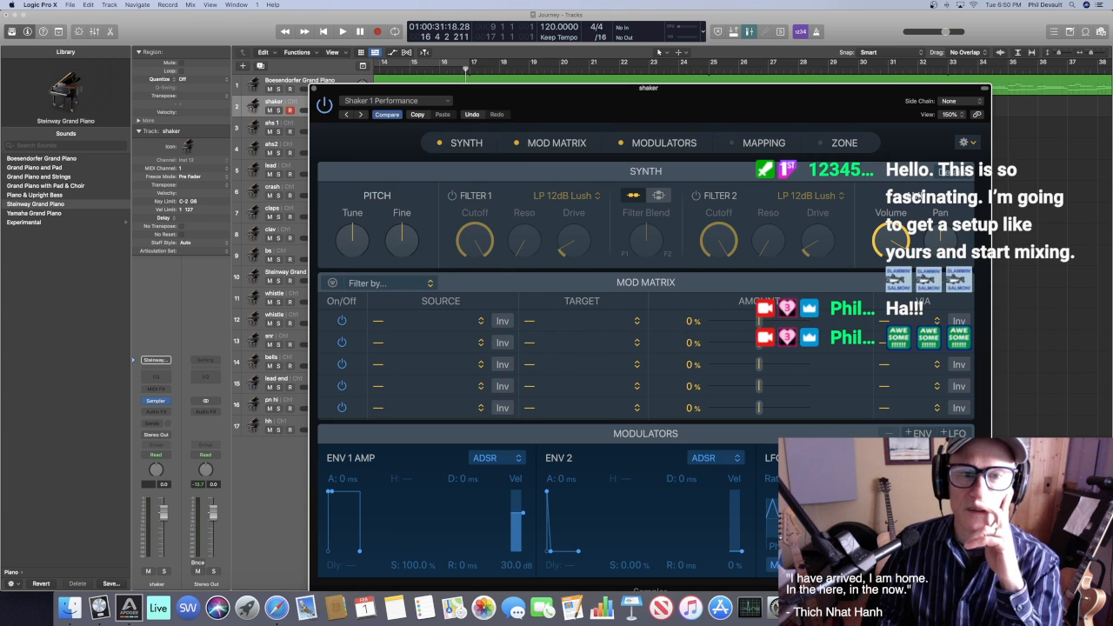
# Loop bar 17 during playback and mute the Boesendorfer Grand Piano track to hear the shaker alone
pyautogui.moveTo(486, 89); pyautogui.dragTo(643, 148)
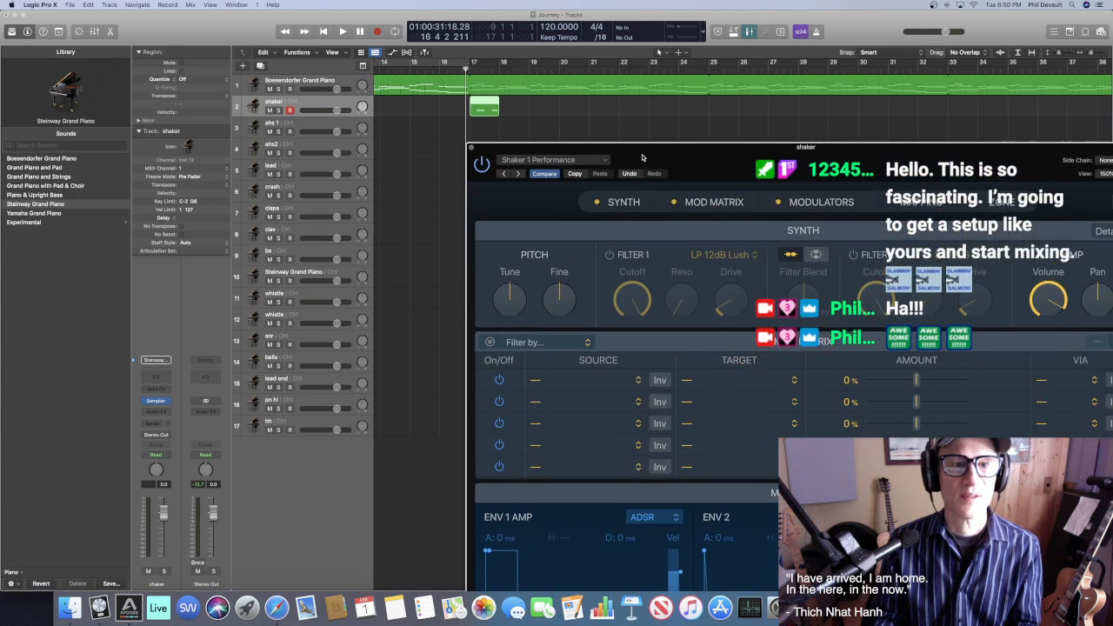
pyautogui.moveTo(443, 66); pyautogui.dragTo(470, 67)
pyautogui.press('space')
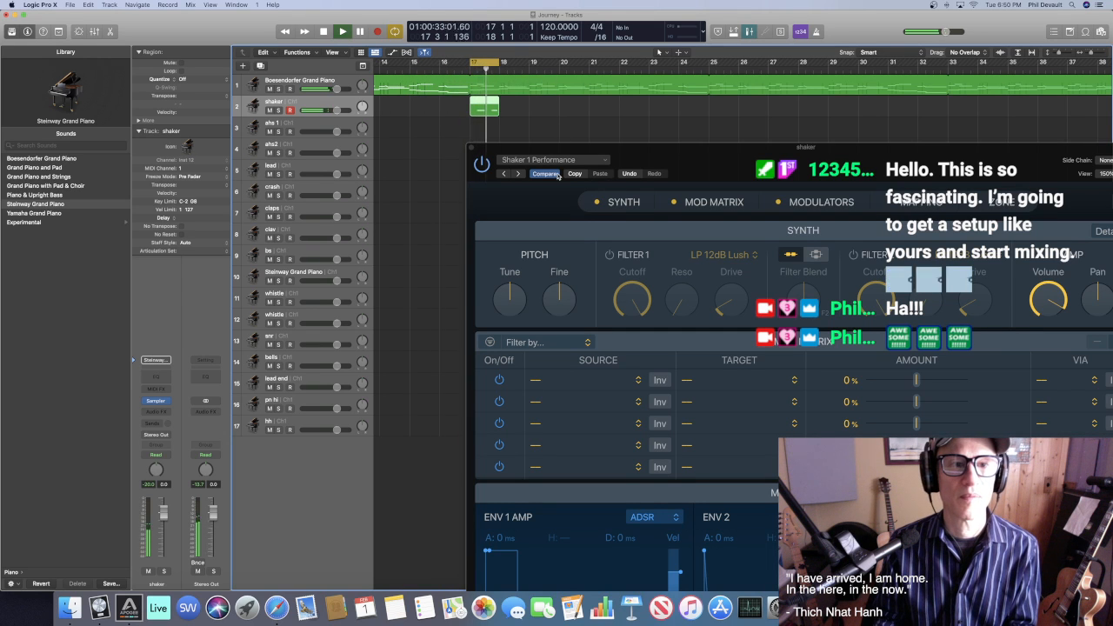
pyautogui.moveTo(666, 166); pyautogui.dragTo(607, 109)
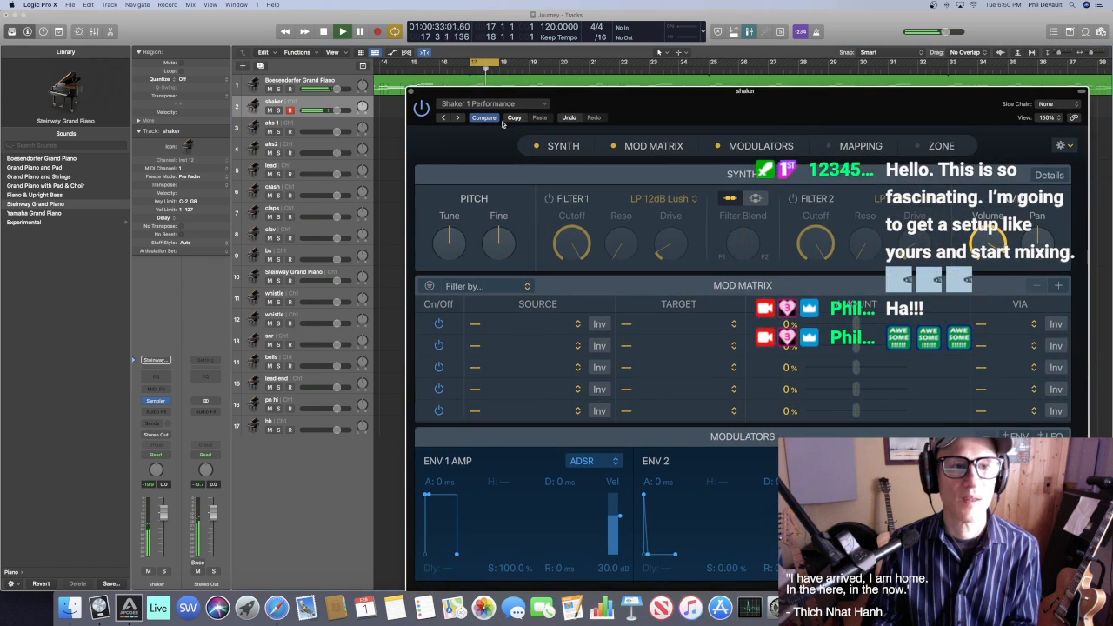
pyautogui.click(270, 89)
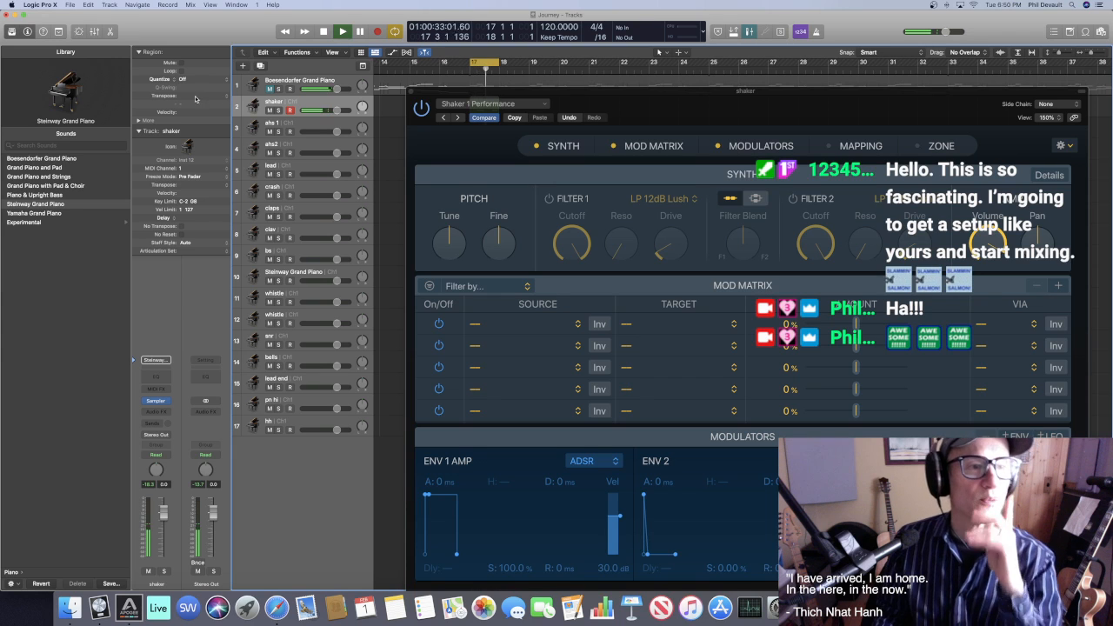
# Transpose the shaker region by +1 and stop playback
pyautogui.doubleClick(209, 96)
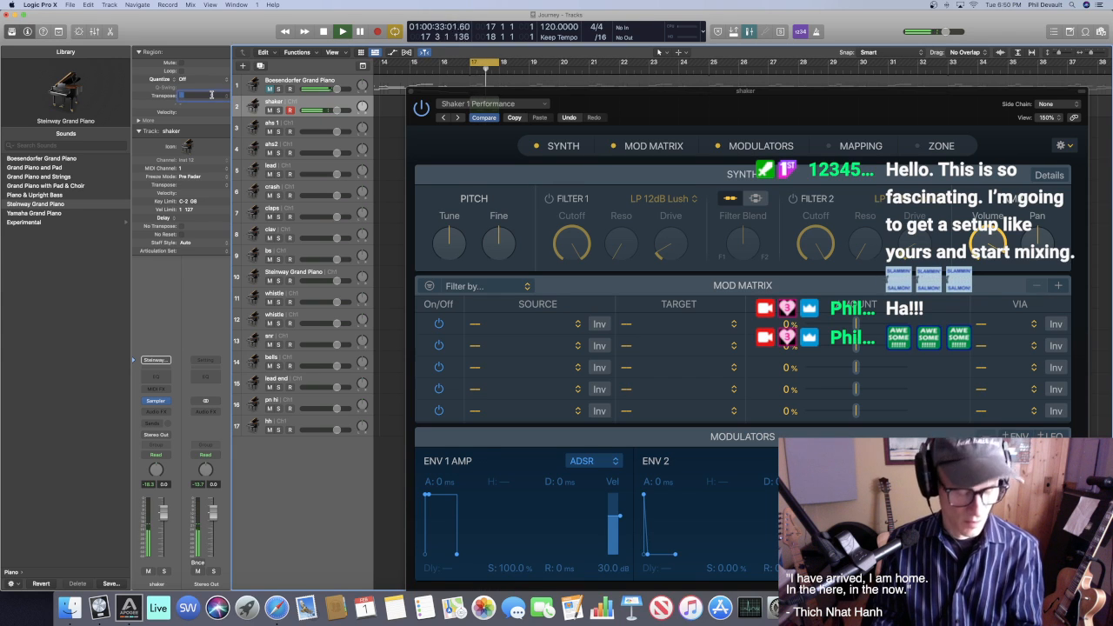
pyautogui.write('1')
pyautogui.press('Return')
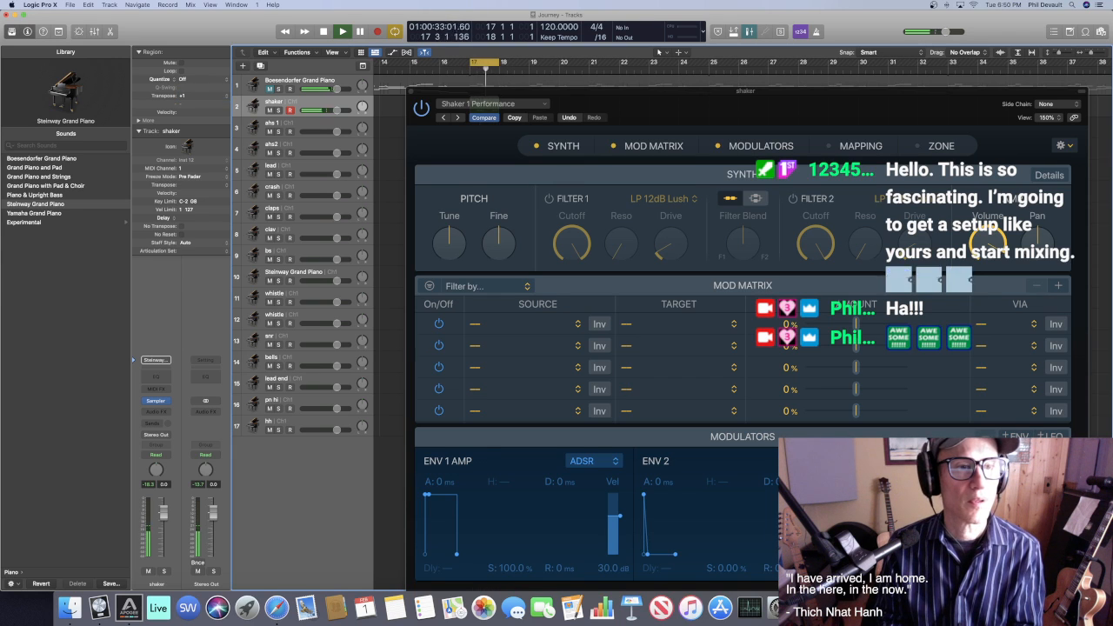
pyautogui.press('space')
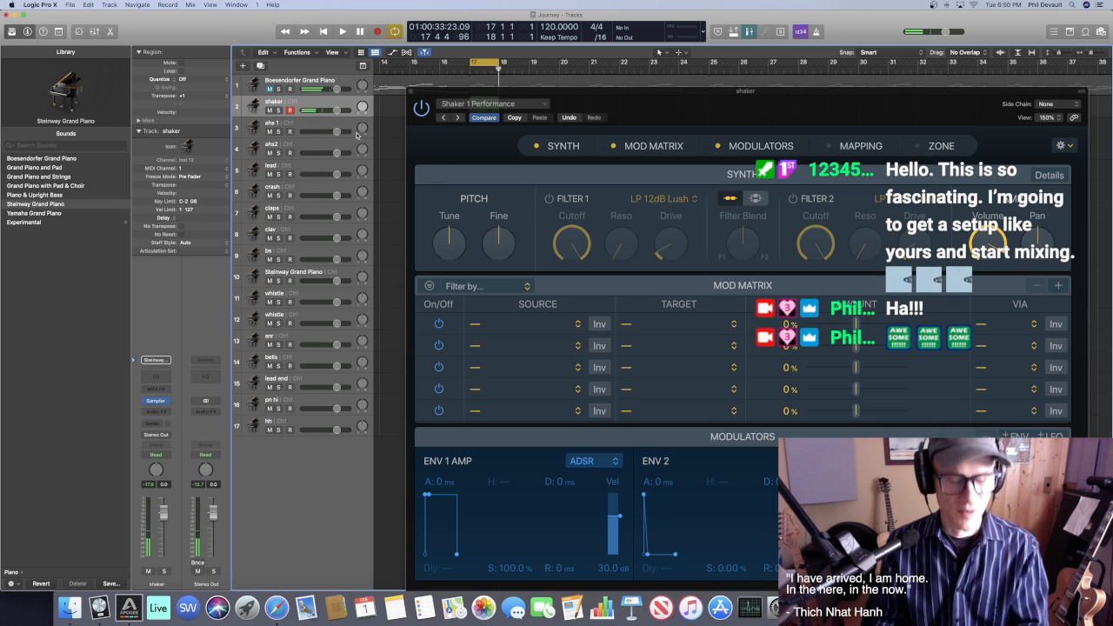
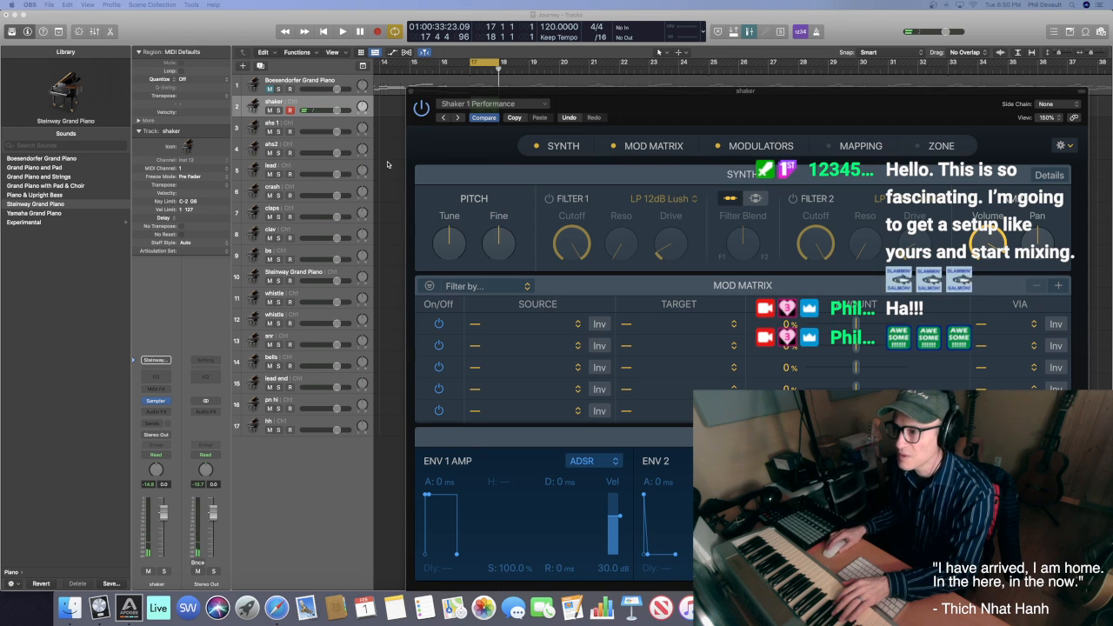
# Close the Sampler window and raise the shaker region's two notes to A2 in the Piano Roll
pyautogui.click(411, 228)
pyautogui.click(412, 92)
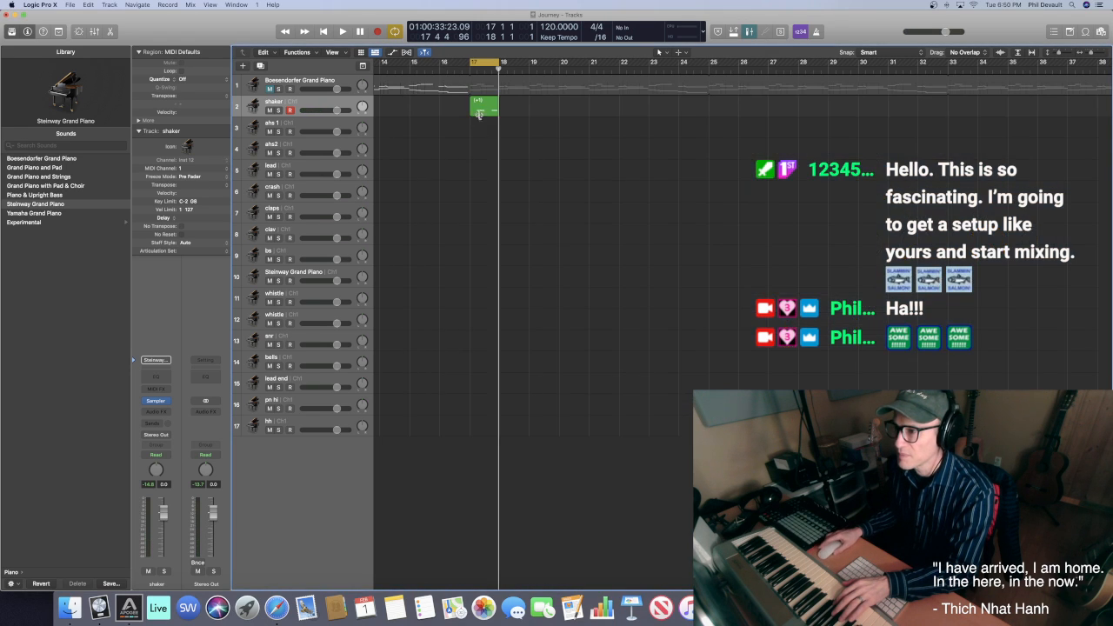
pyautogui.doubleClick(484, 106)
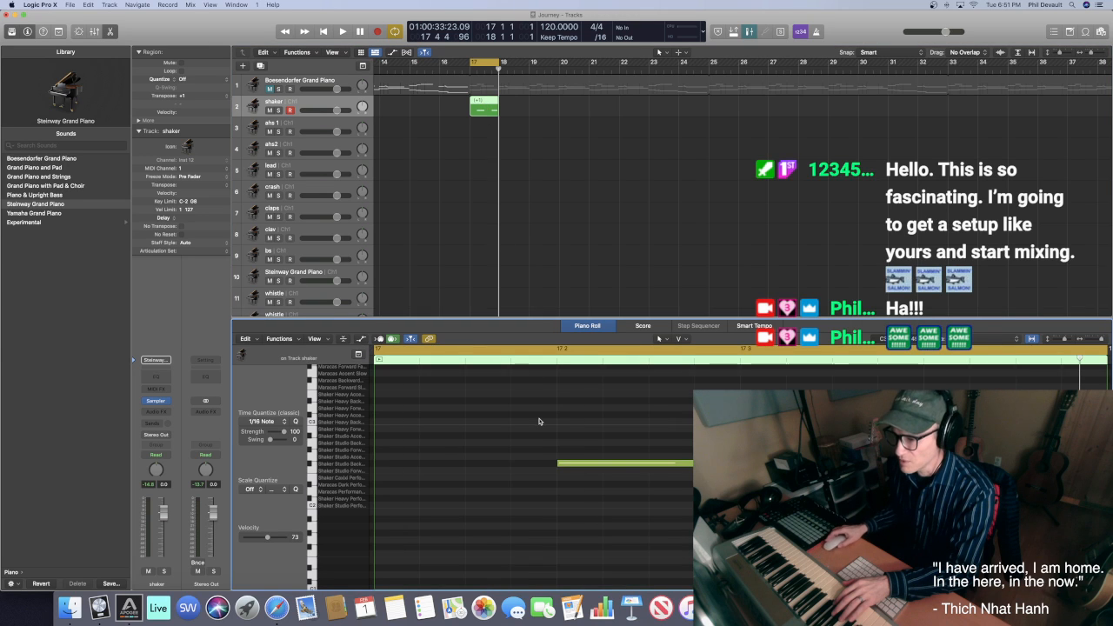
pyautogui.moveTo(529, 432); pyautogui.dragTo(602, 447)
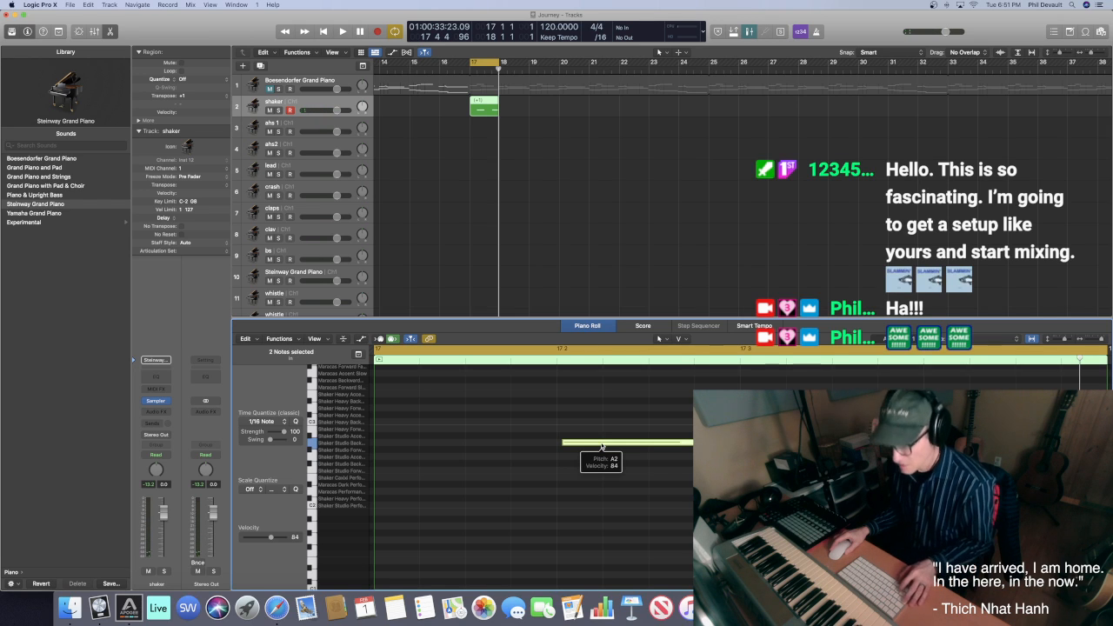
pyautogui.moveTo(602, 447); pyautogui.dragTo(579, 465)
pyautogui.click(579, 465)
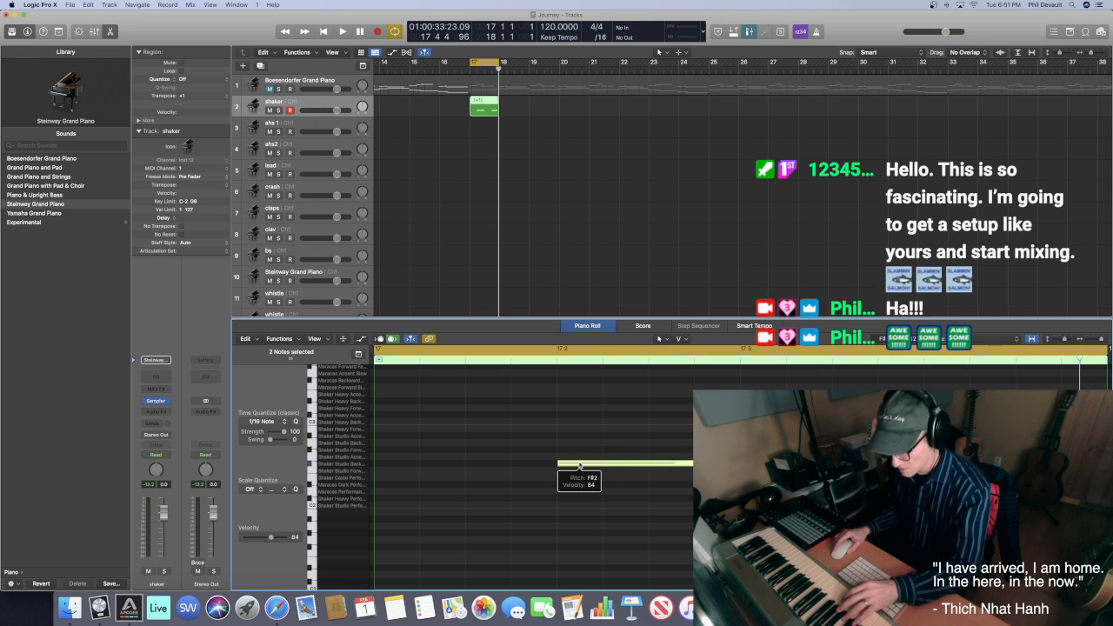
pyautogui.moveTo(579, 465)
pyautogui.mouseDown()
pyautogui.moveTo(580, 413)
pyautogui.moveTo(579, 443)
pyautogui.mouseUp()
# Audition the looped shaker region with its notes on A2, starting and stopping playback several times
pyautogui.press('space')
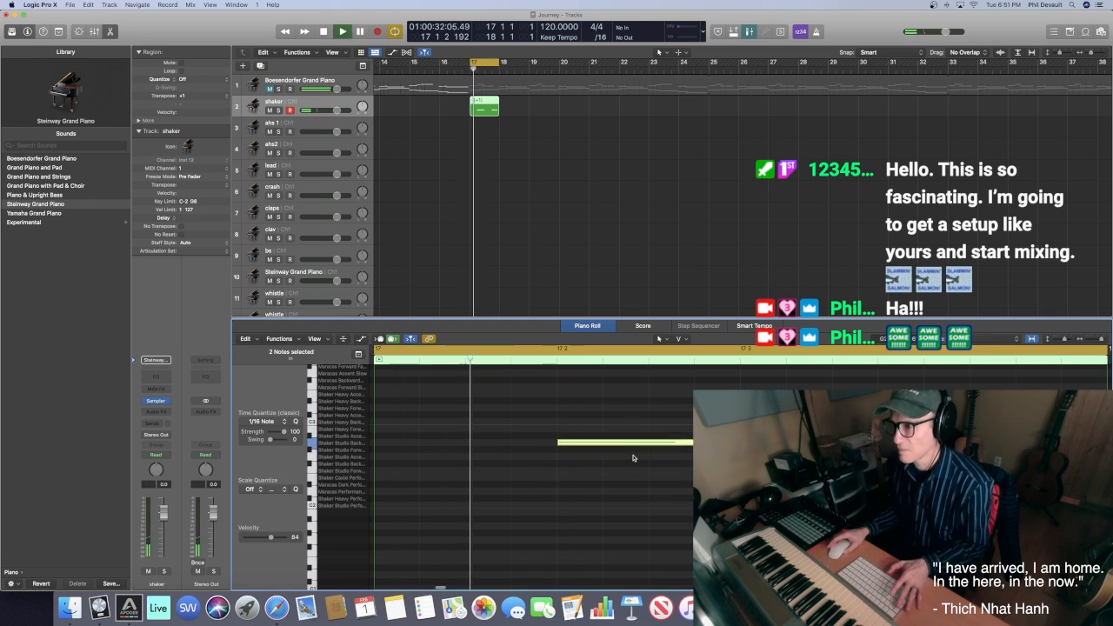
pyautogui.press('space')
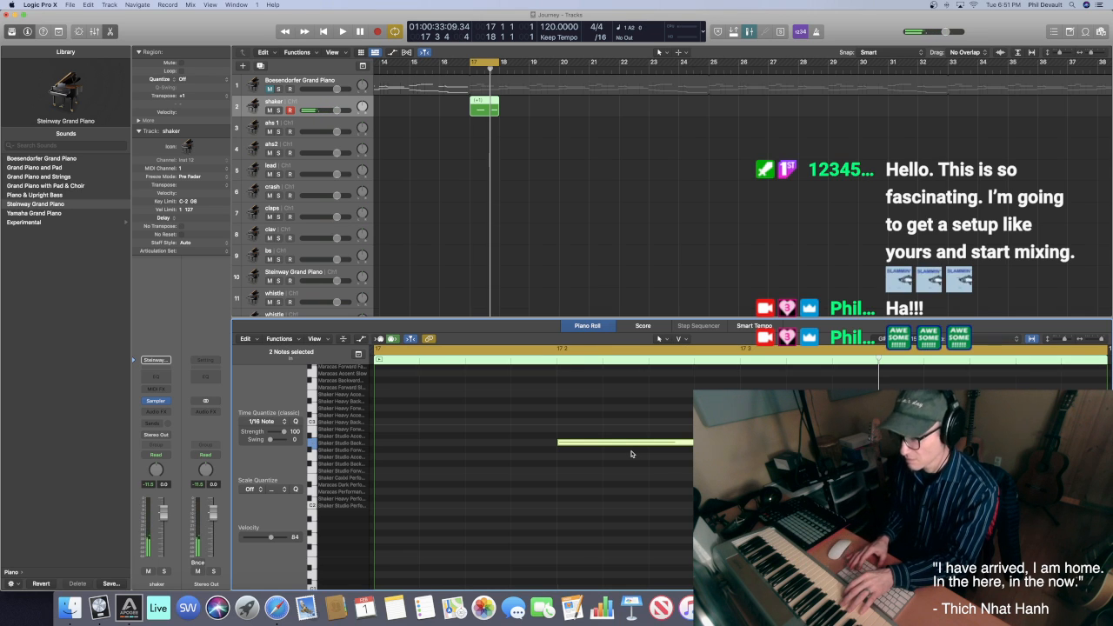
pyautogui.press('space')
pyautogui.press('space')
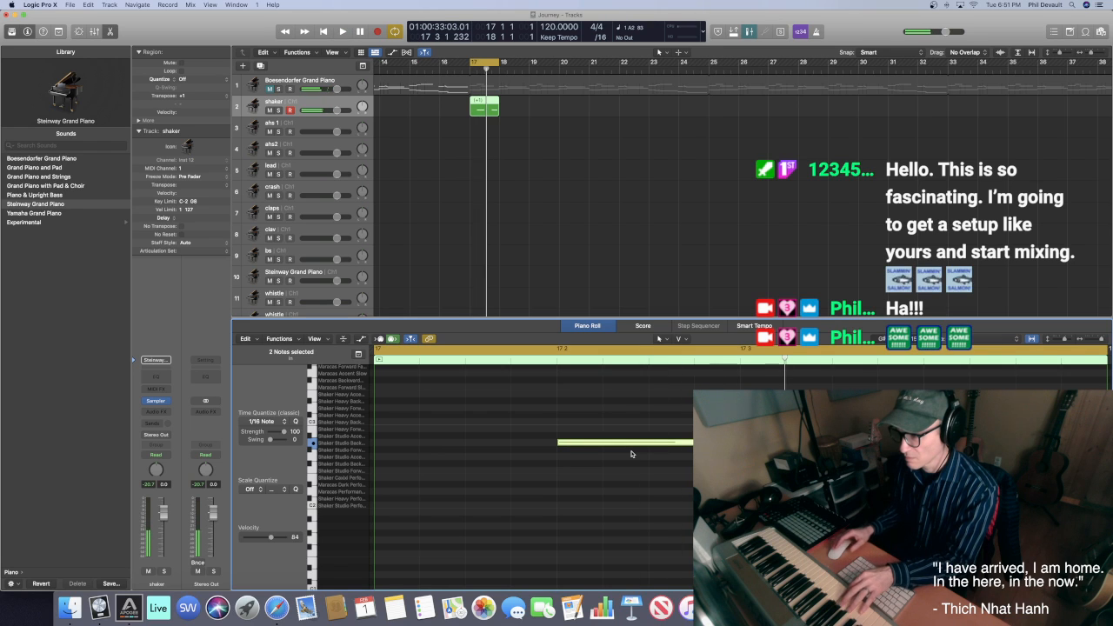
pyautogui.press('space')
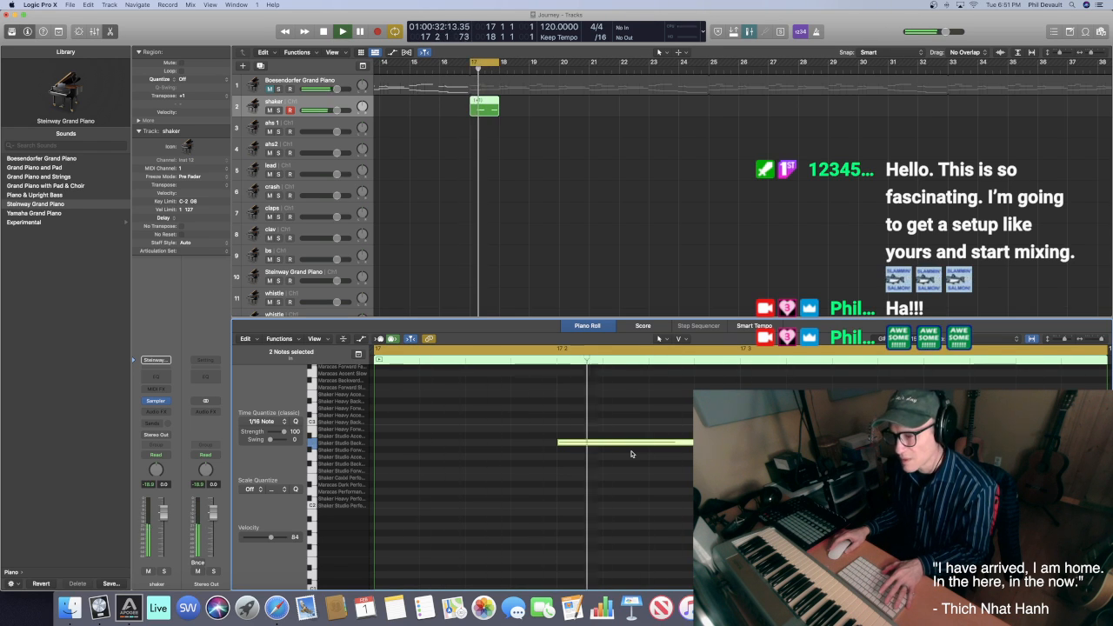
pyautogui.press('space')
# Try a velocity of 127 on the two selected A2 shaker notes and play the loop
pyautogui.scroll(5, 504, 456)
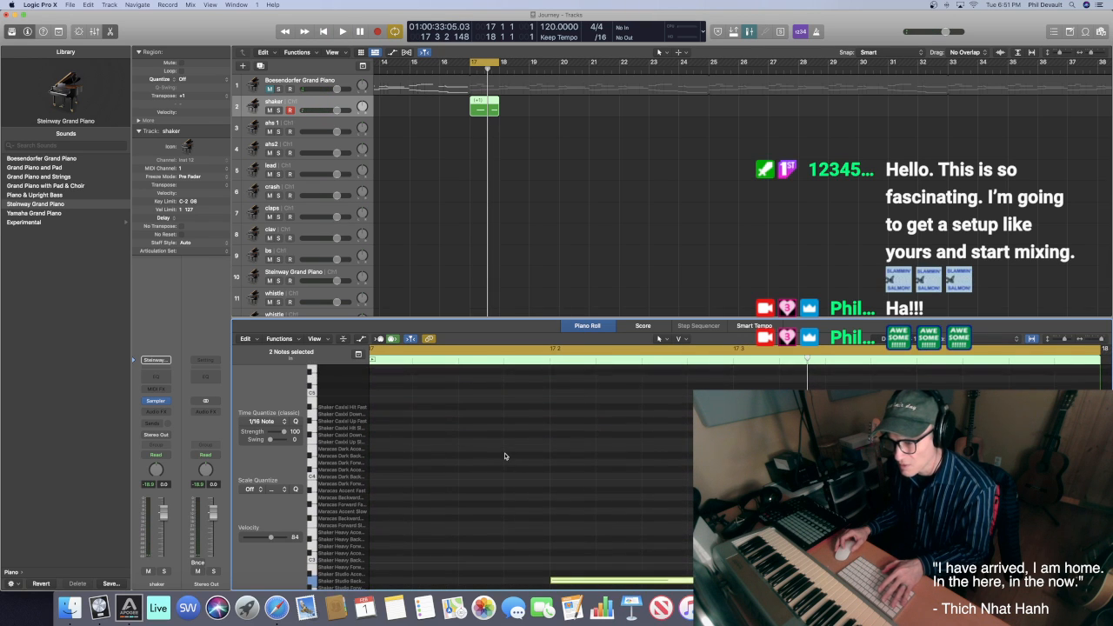
pyautogui.scroll(-2, 504, 455)
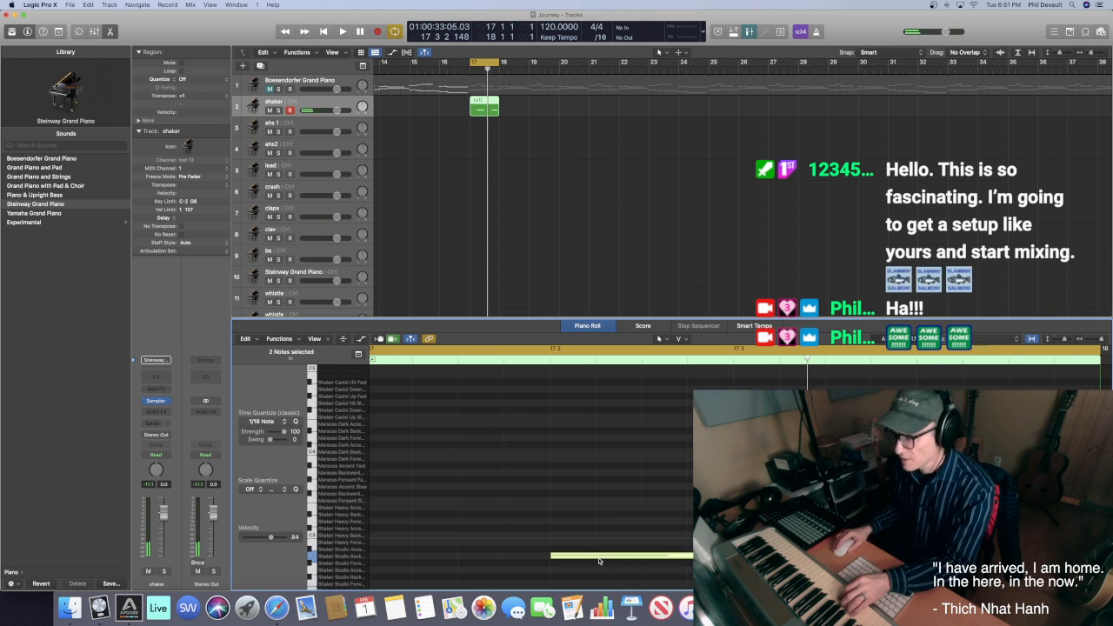
pyautogui.moveTo(602, 558)
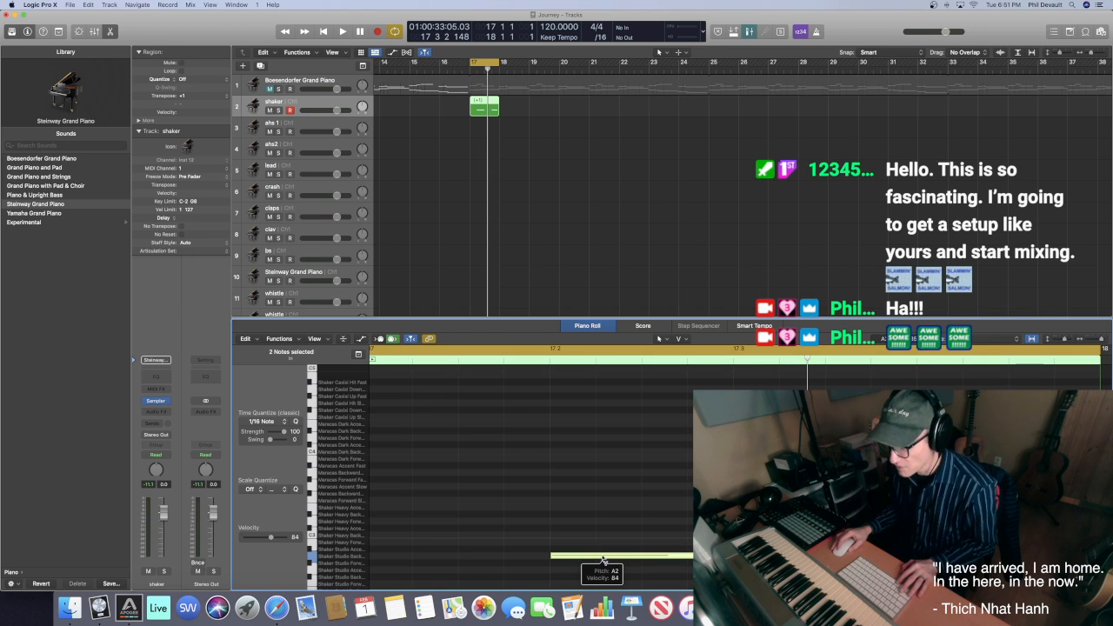
pyautogui.moveTo(603, 558); pyautogui.dragTo(612, 501)
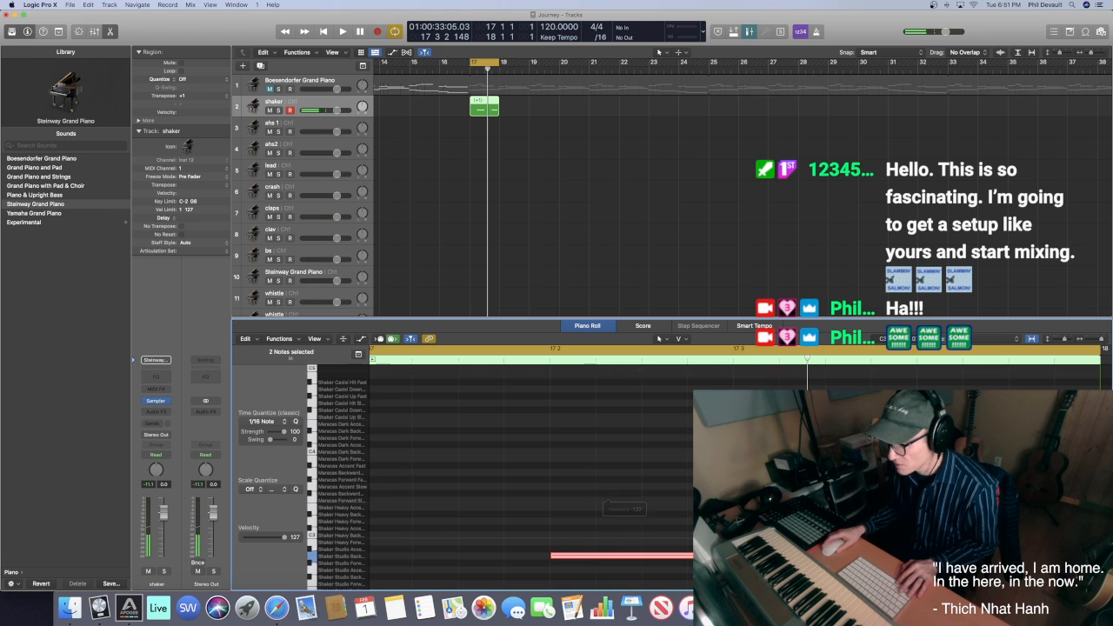
pyautogui.press('space')
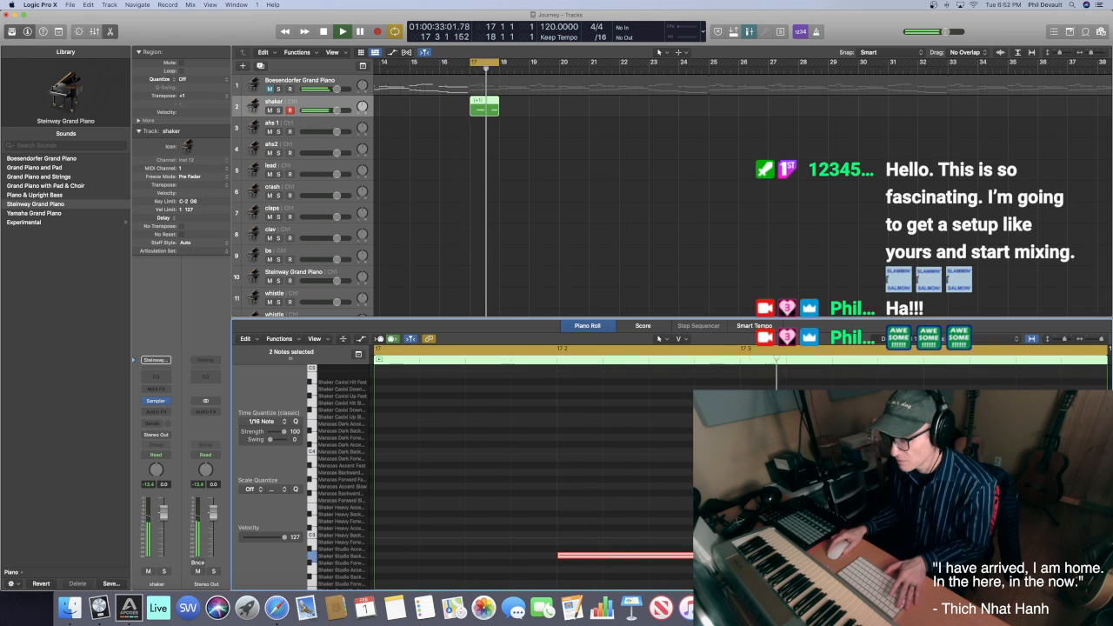
pyautogui.press('space')
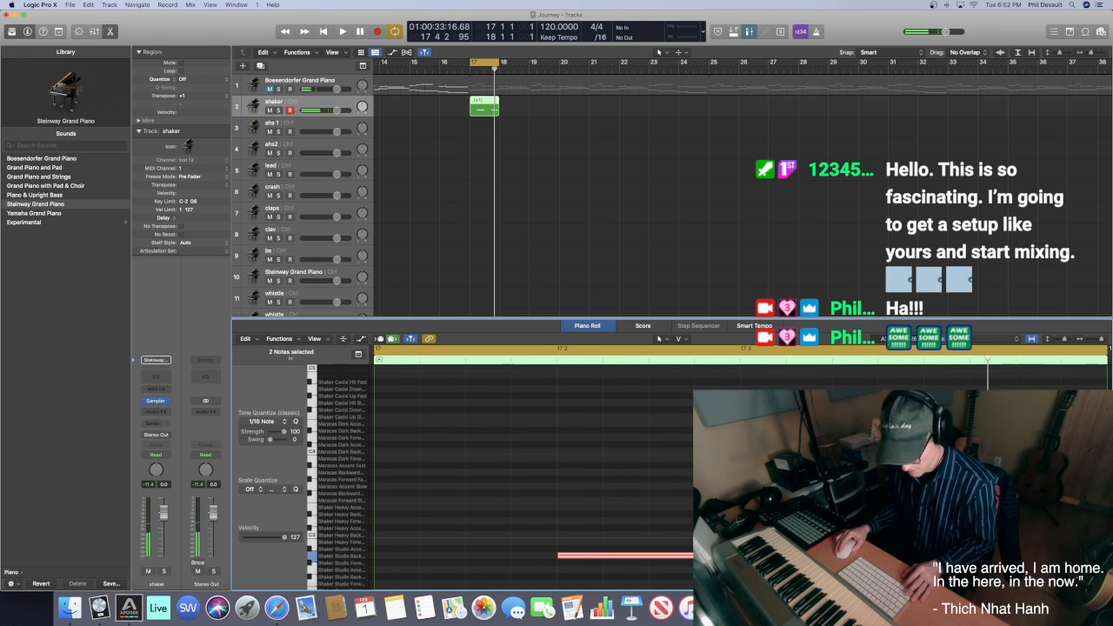
# Undo the velocity increase and bring the two shaker notes down to velocity 59
pyautogui.press('super+z')
pyautogui.press('super+z')
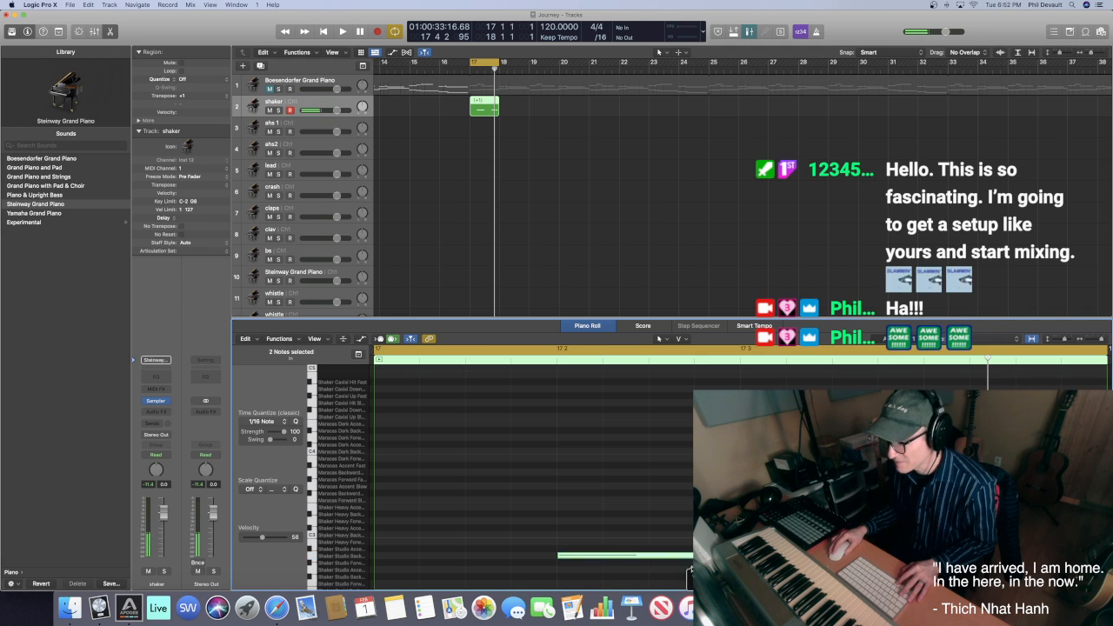
pyautogui.press('space')
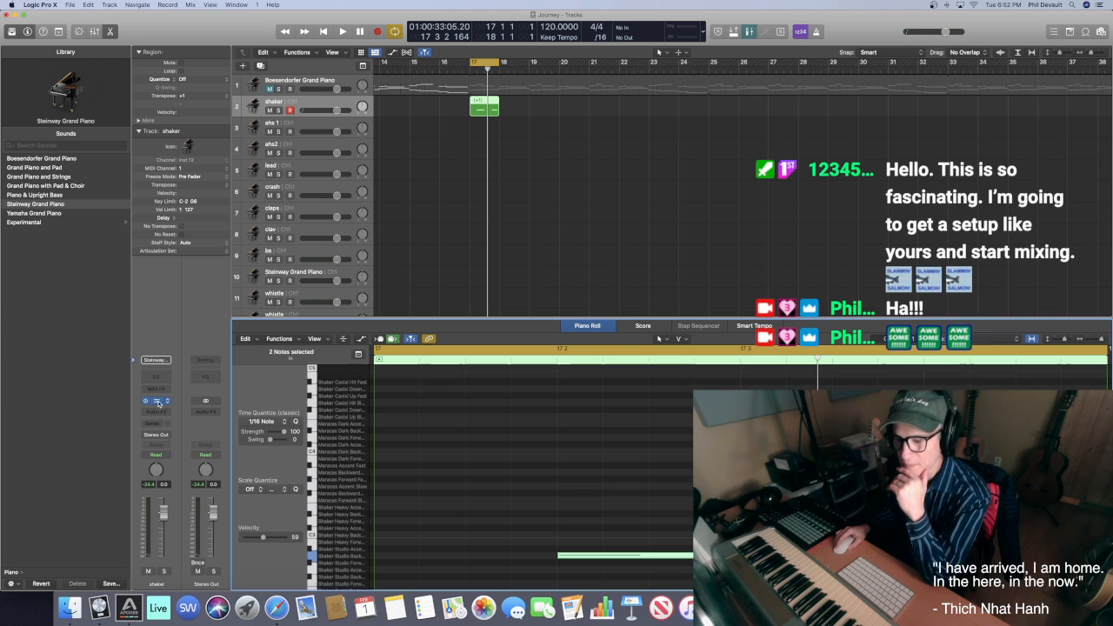
# Try the factory percussion preset Shaker 2 Performance in the shaker track's Sampler and close the plug-in window
pyautogui.click(155, 401)
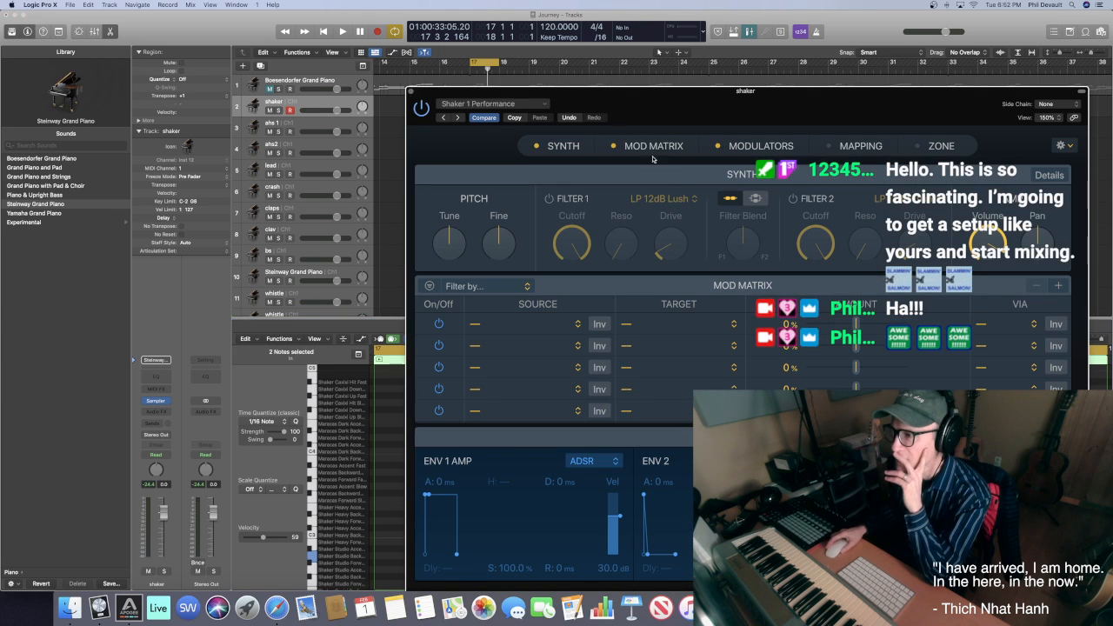
pyautogui.click(540, 104)
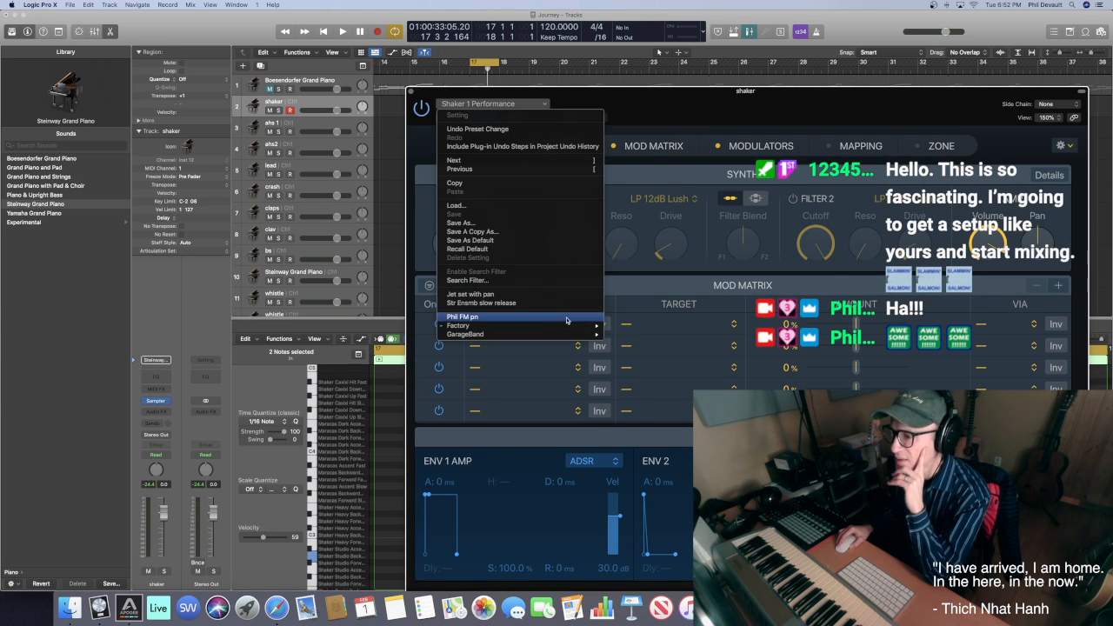
pyautogui.moveTo(587, 326)
pyautogui.moveTo(625, 344)
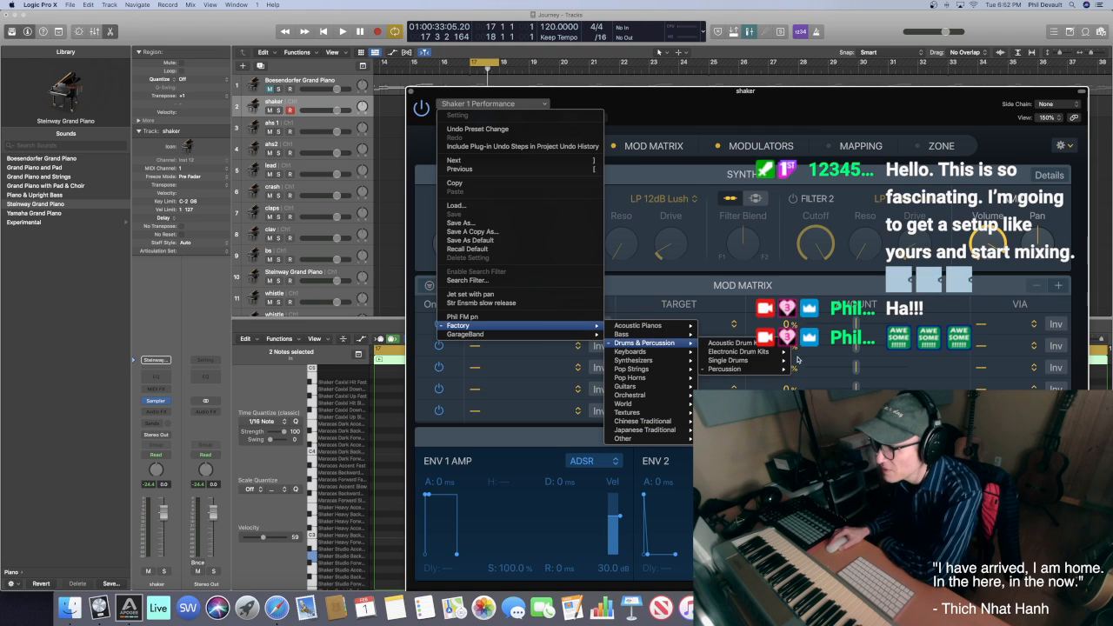
pyautogui.moveTo(765, 372)
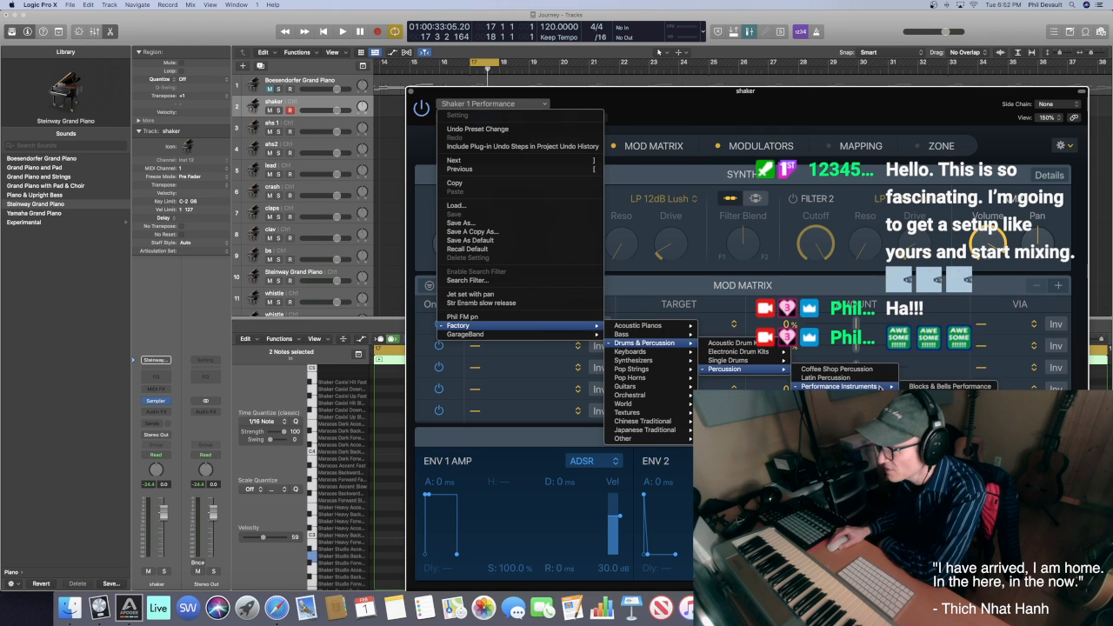
pyautogui.click(941, 420)
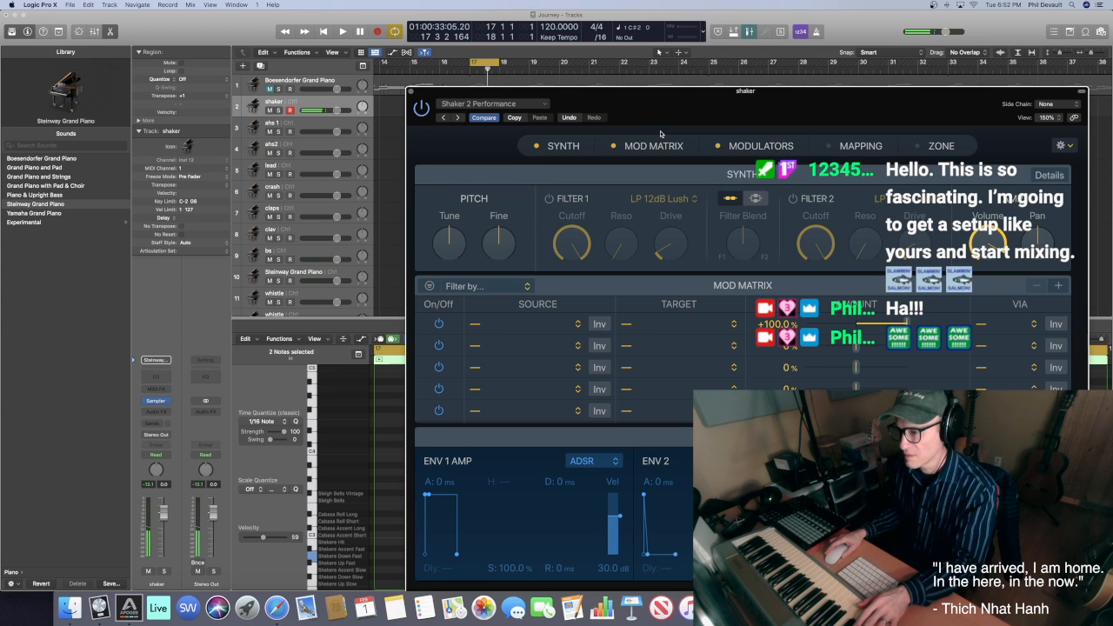
pyautogui.click(412, 92)
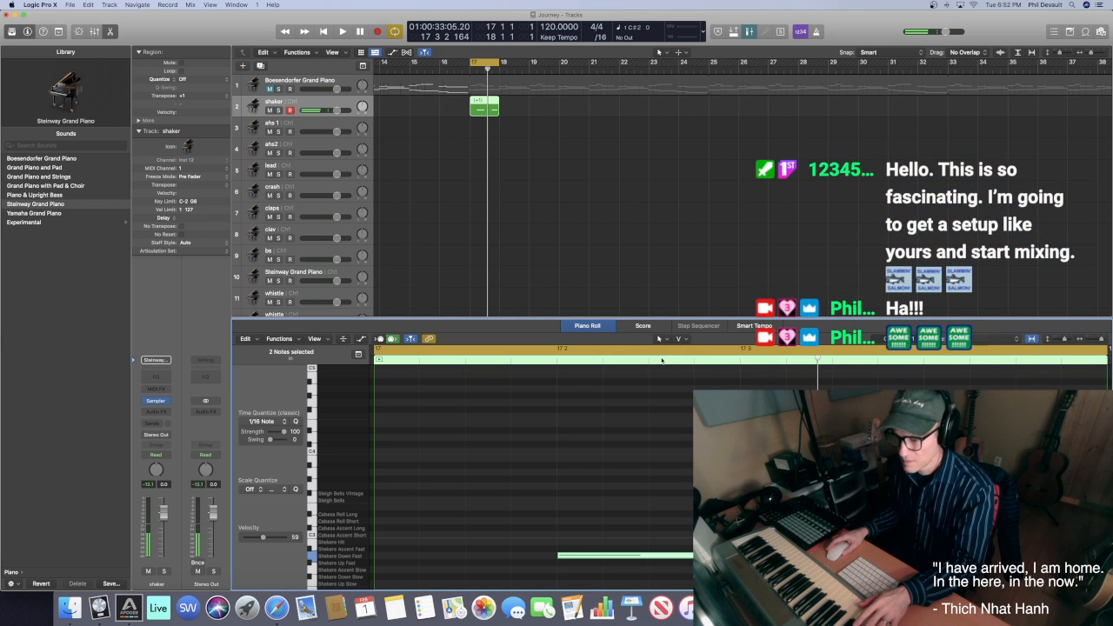
# Lower both shaker notes to the Cabasa Performance key at C#2, shorten them in the Piano Roll, and audition the loop
pyautogui.scroll(-3, 566, 453)
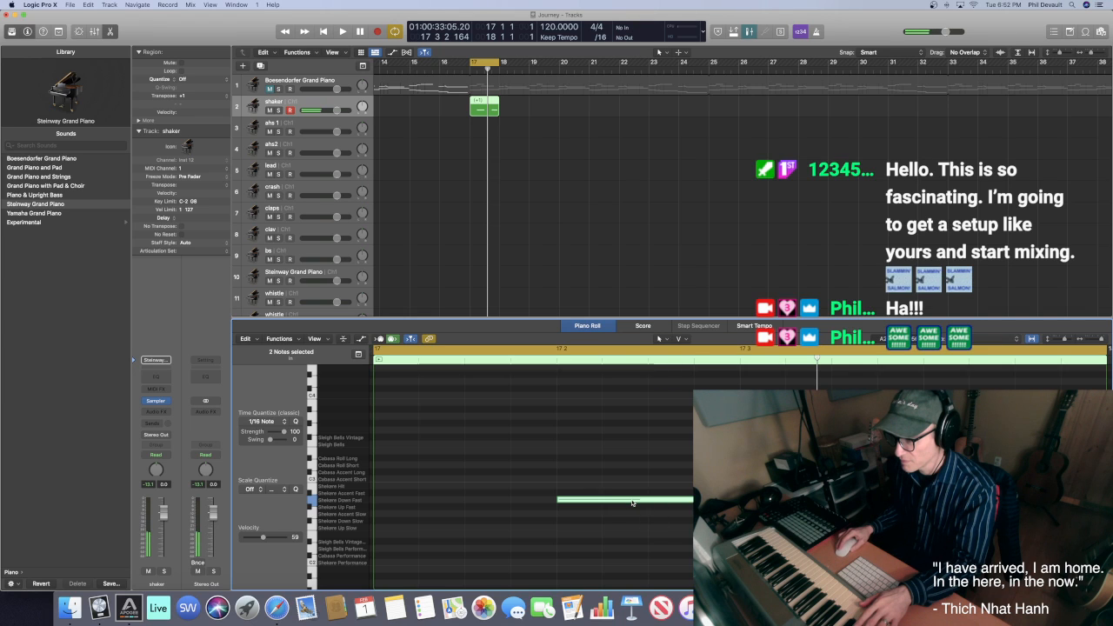
pyautogui.moveTo(632, 502); pyautogui.dragTo(632, 554)
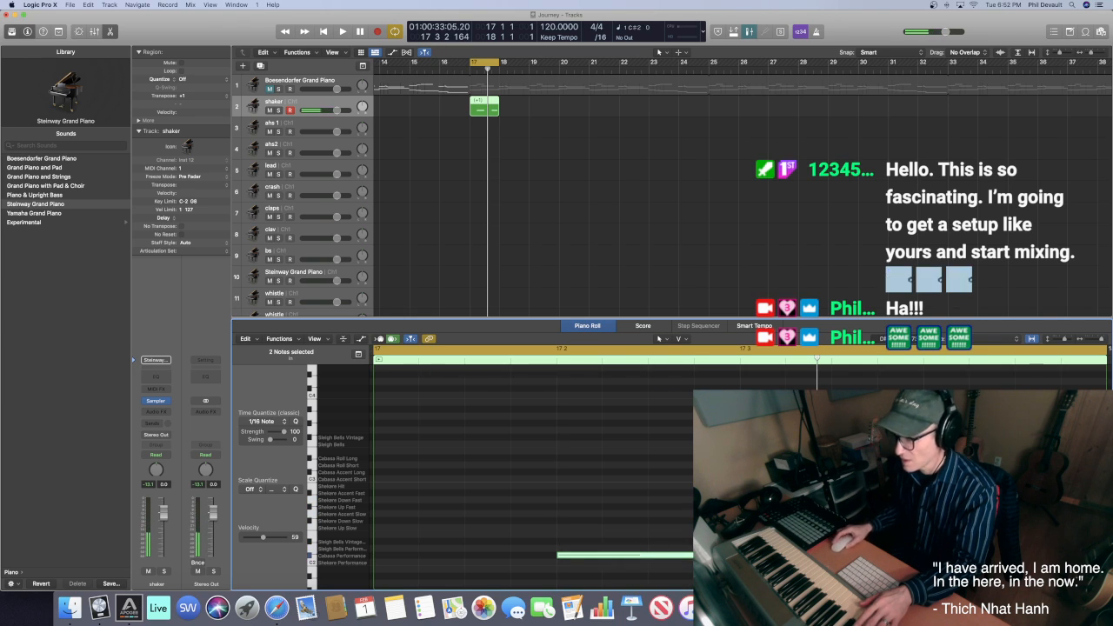
pyautogui.moveTo(734, 554); pyautogui.dragTo(595, 554)
pyautogui.click(722, 521)
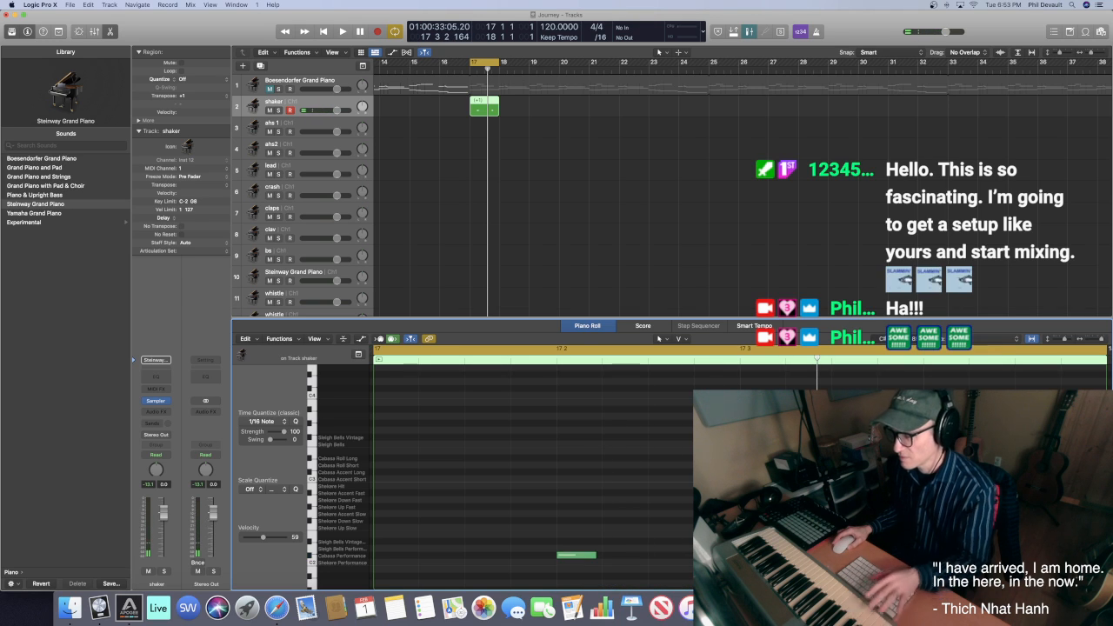
pyautogui.press('space')
pyautogui.press('space')
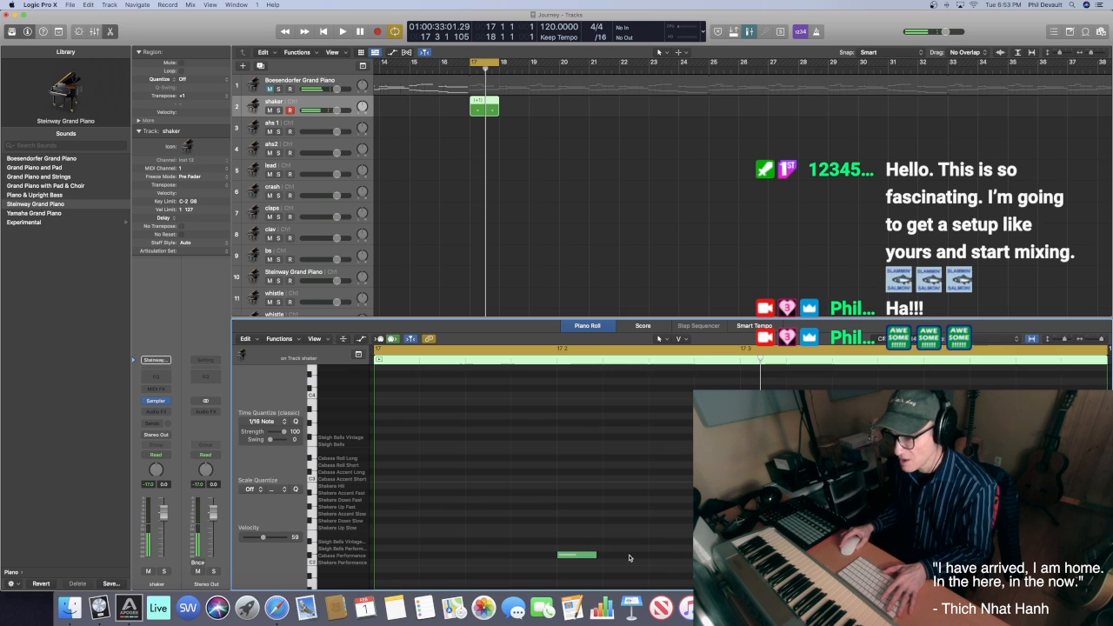
# Shorten the Cabasa Performance note at 17 2 to a very brief hit and audition the loop again
pyautogui.click(581, 559)
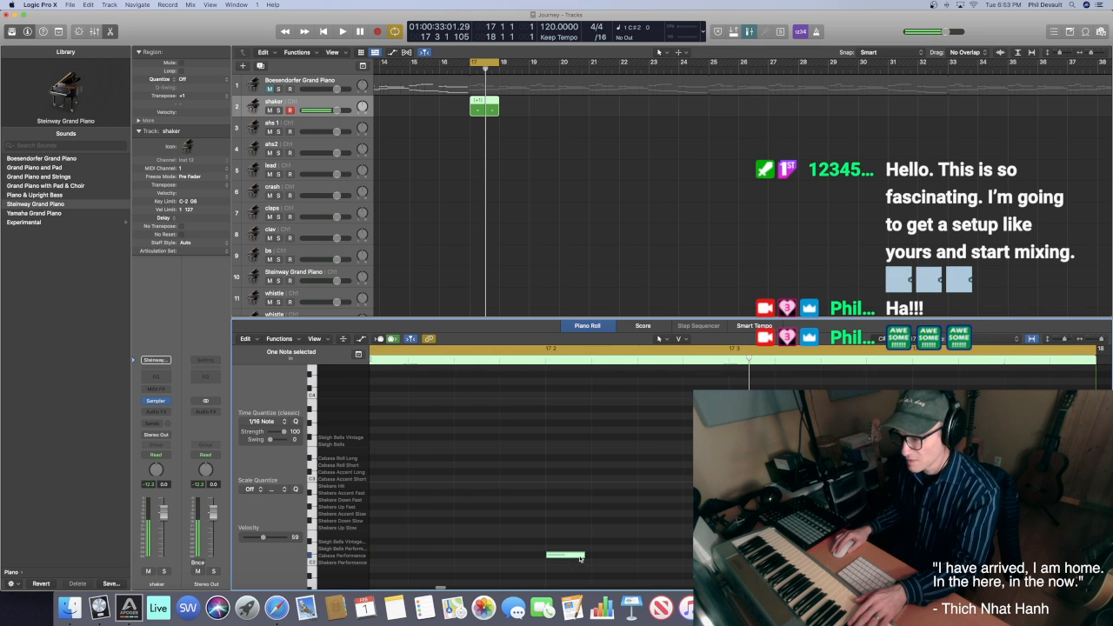
pyautogui.moveTo(580, 559); pyautogui.dragTo(566, 556)
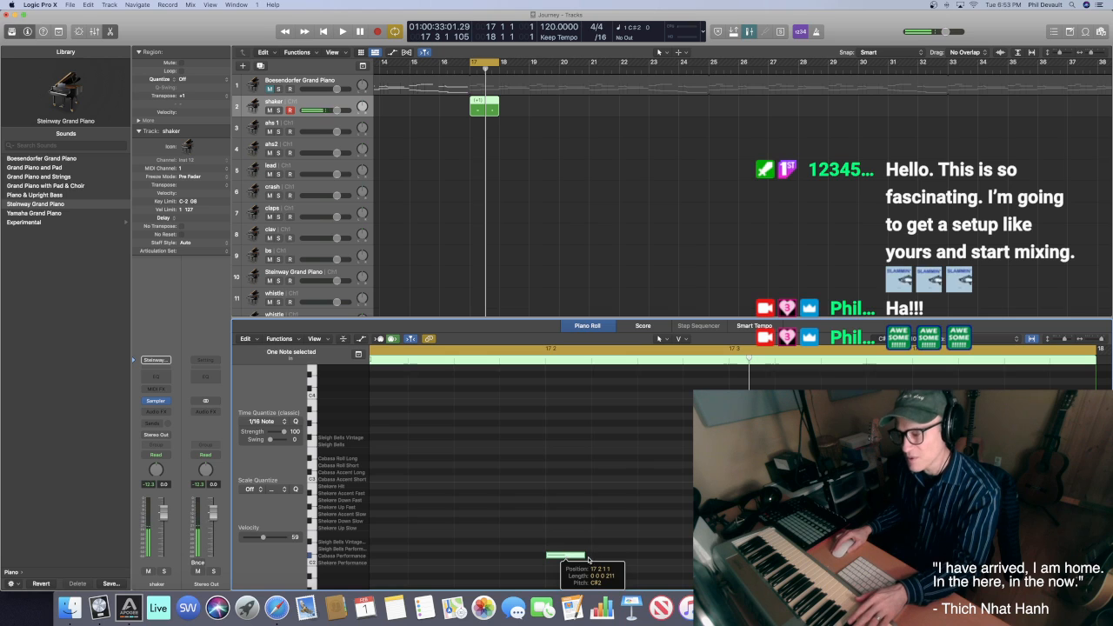
pyautogui.moveTo(584, 557); pyautogui.dragTo(554, 562)
pyautogui.press('space')
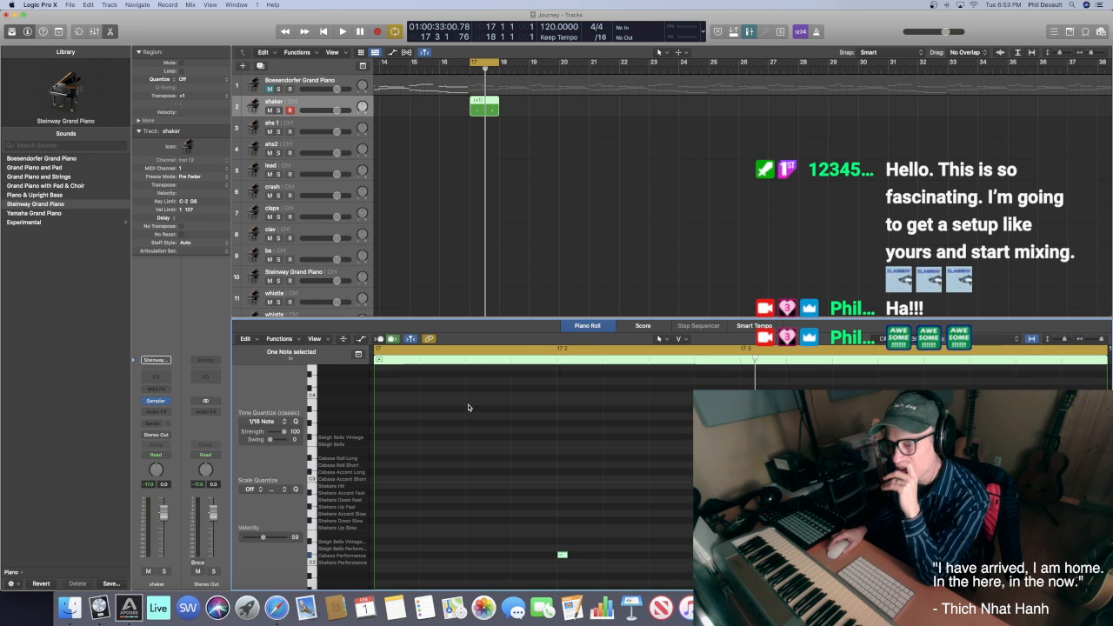
# Load the factory percussion preset Shaker 1 Performance into the shaker track's Sampler
pyautogui.click(156, 401)
pyautogui.click(548, 105)
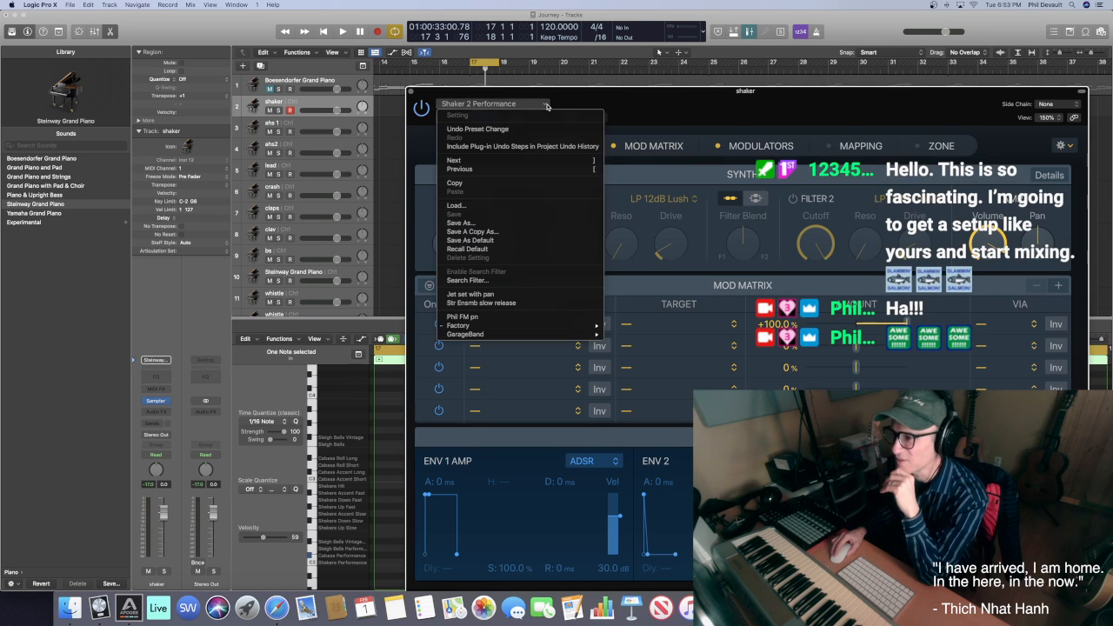
pyautogui.moveTo(580, 326)
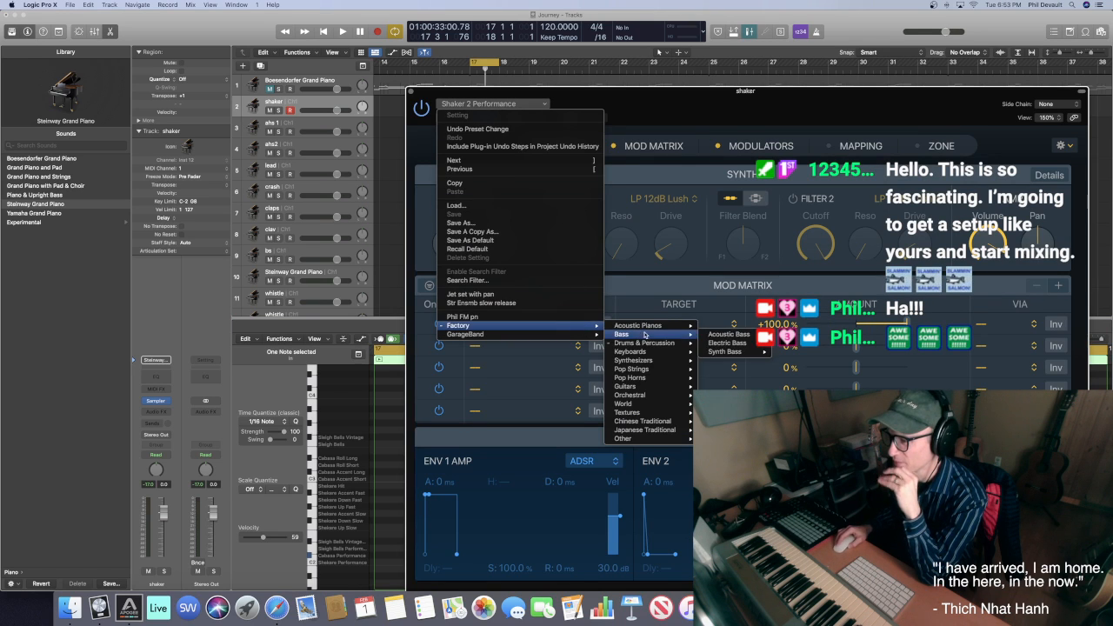
pyautogui.moveTo(650, 343)
pyautogui.moveTo(731, 368)
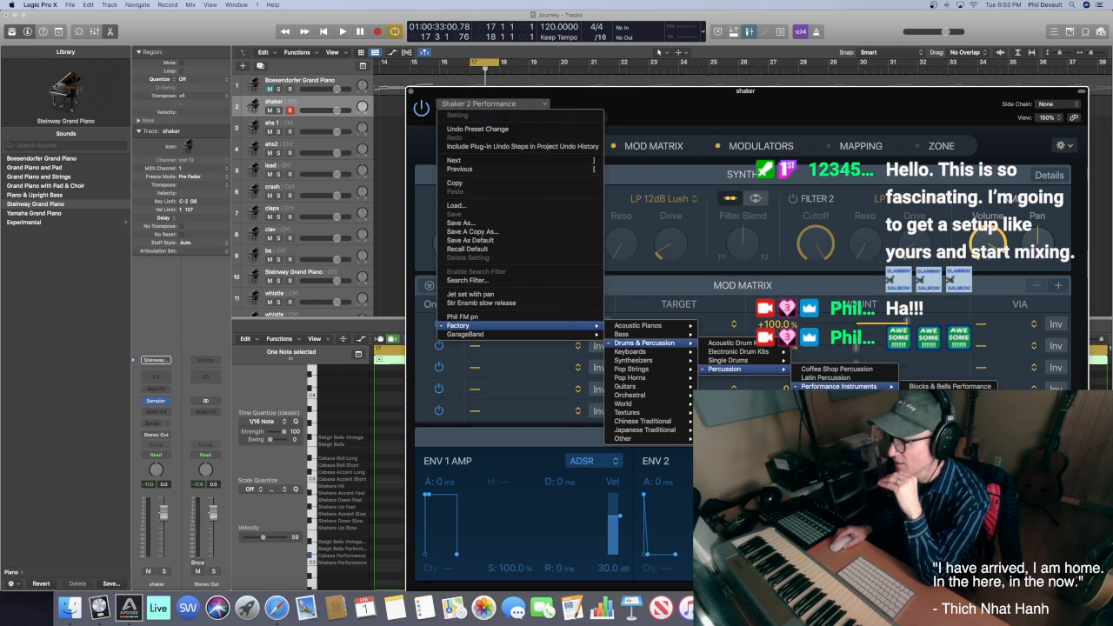
pyautogui.click(939, 456)
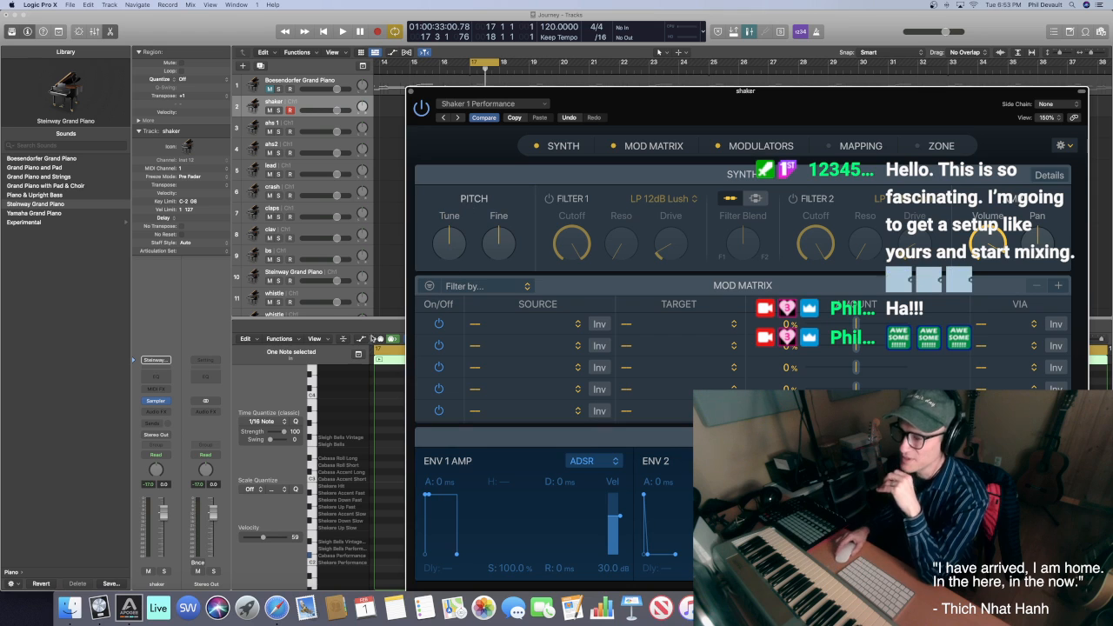
# Move the Sampler window aside, audition the loop with Shaker 1 Performance, and close the window
pyautogui.click(372, 338)
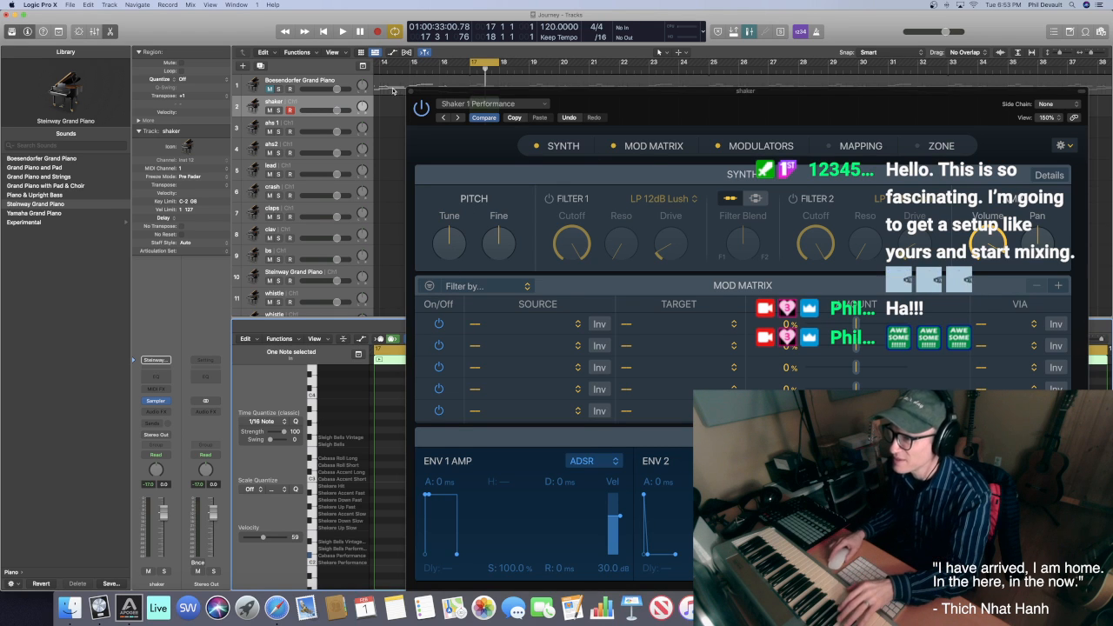
pyautogui.moveTo(462, 95); pyautogui.dragTo(0, 139)
pyautogui.moveTo(4, 212); pyautogui.dragTo(170, 63)
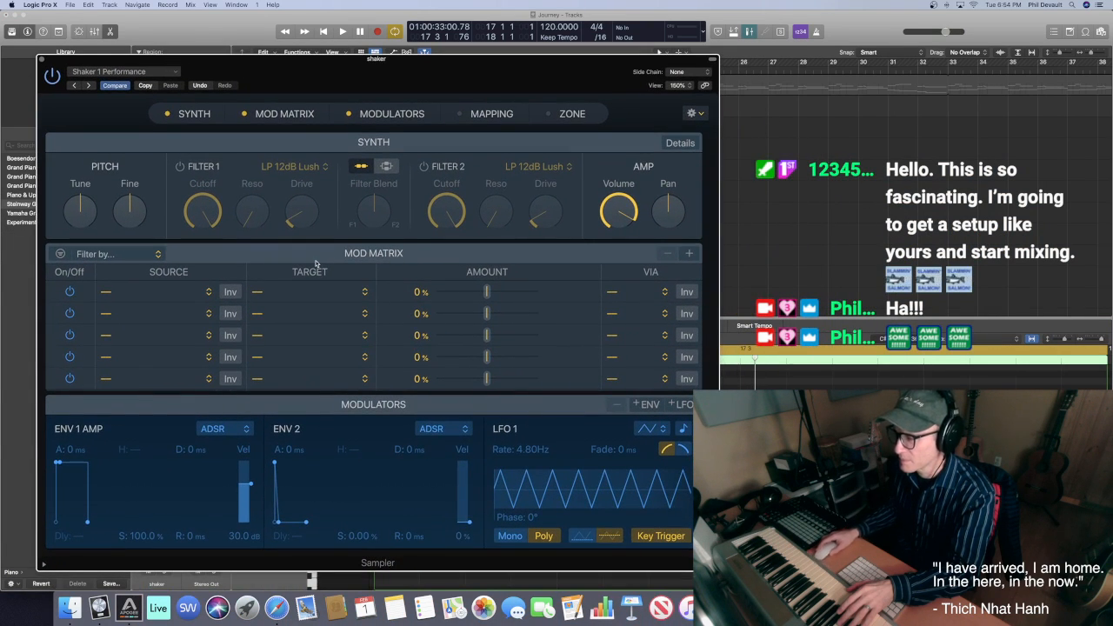
pyautogui.press('space')
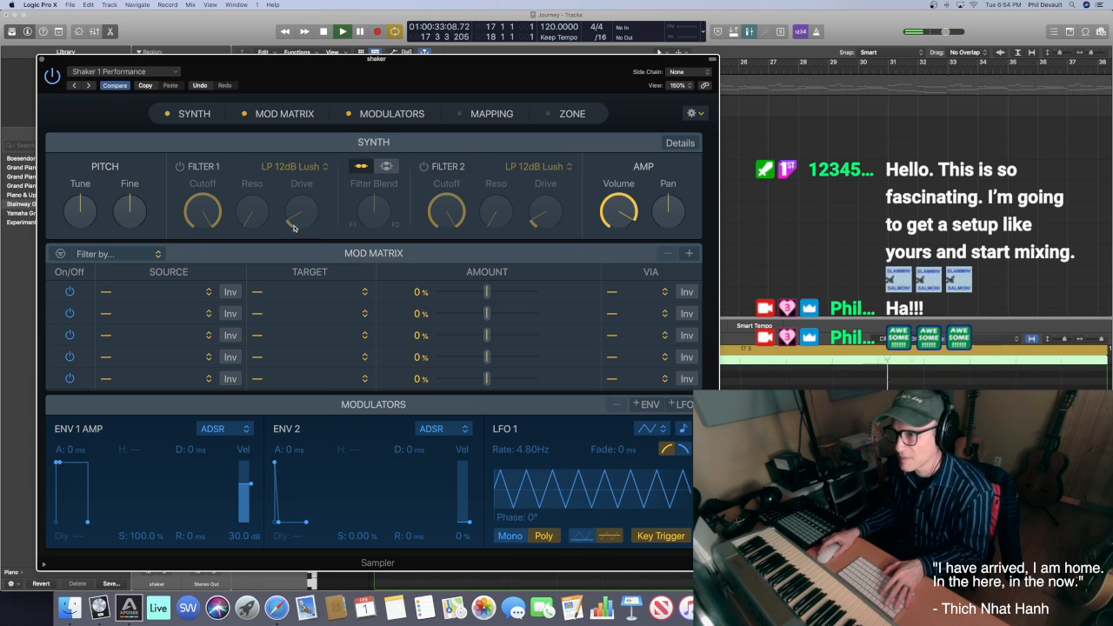
pyautogui.press('space')
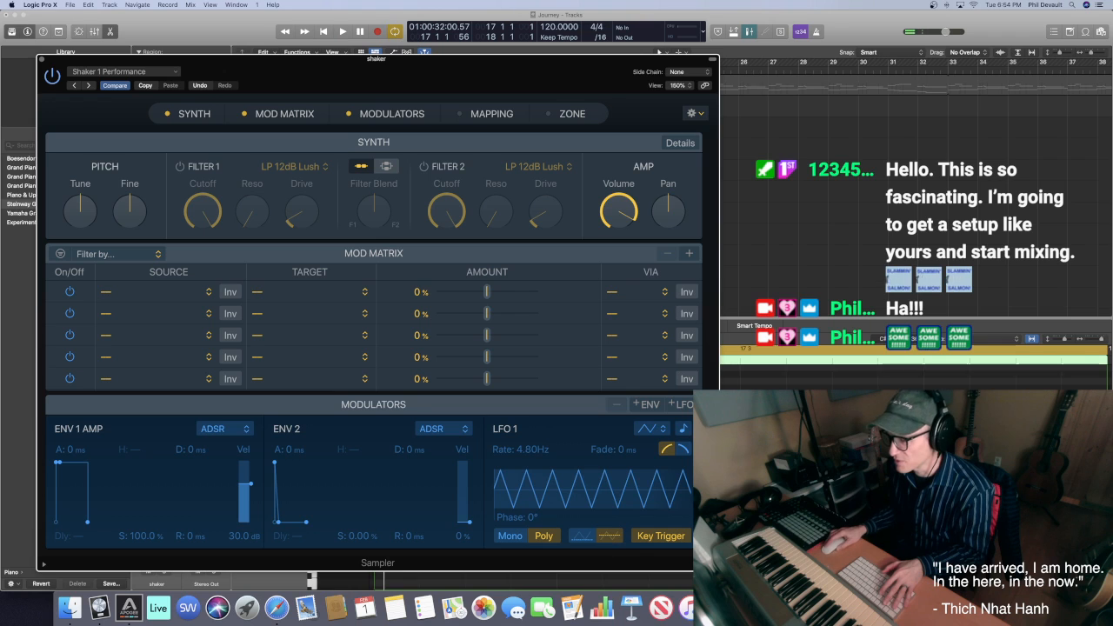
pyautogui.press('super+w')
pyautogui.click(42, 60)
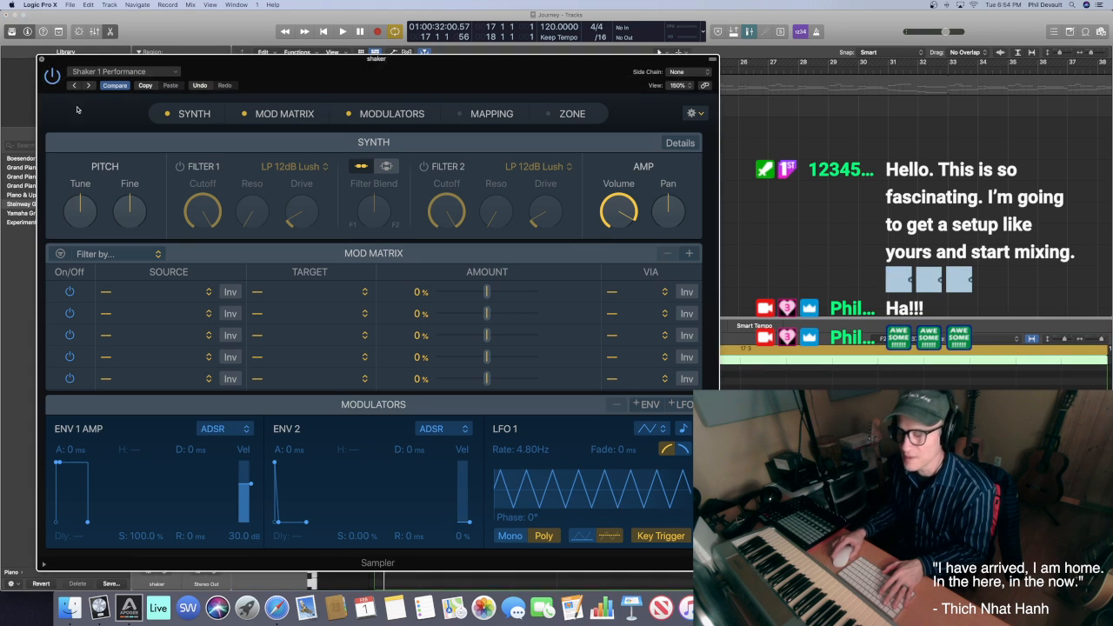
# Trim the shaker note at 17 2 to about 36 ticks and play the loop
pyautogui.click(560, 555)
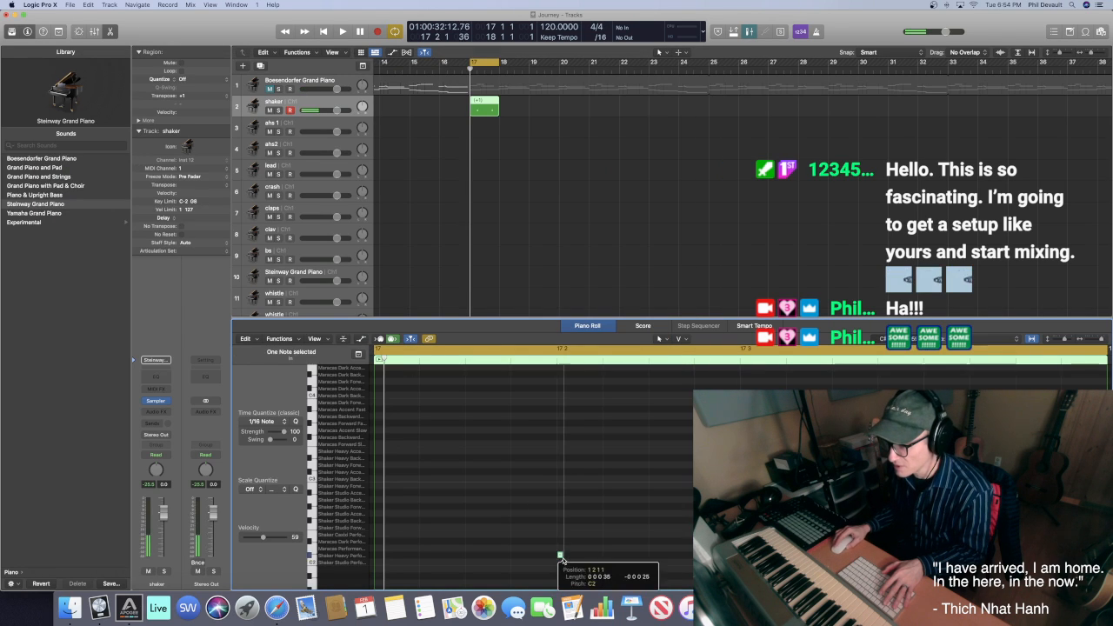
pyautogui.press('space')
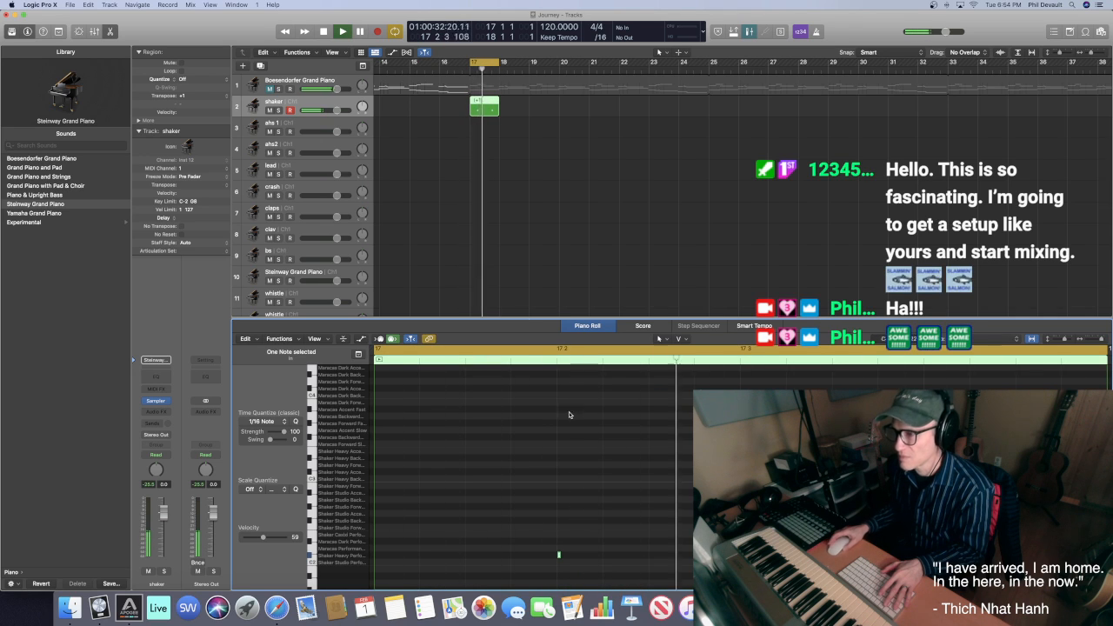
pyautogui.press('space')
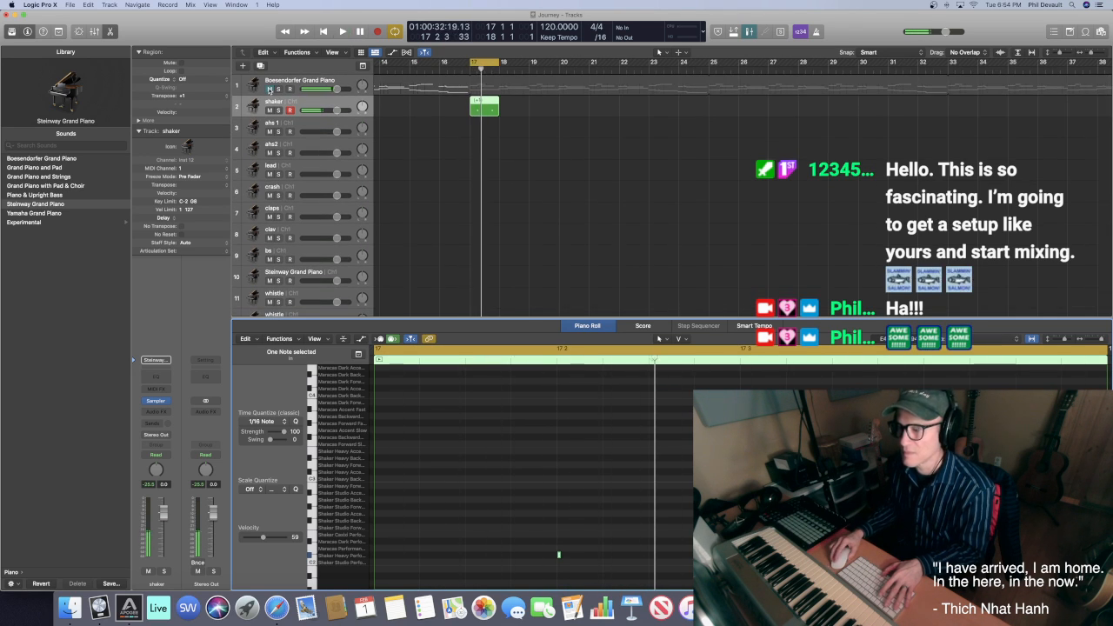
# Loop the shaker region to about bar 36 and play it with the Boesendorfer piano unmuted, cycling bars 17 to 31
pyautogui.moveTo(500, 105); pyautogui.dragTo(1037, 138)
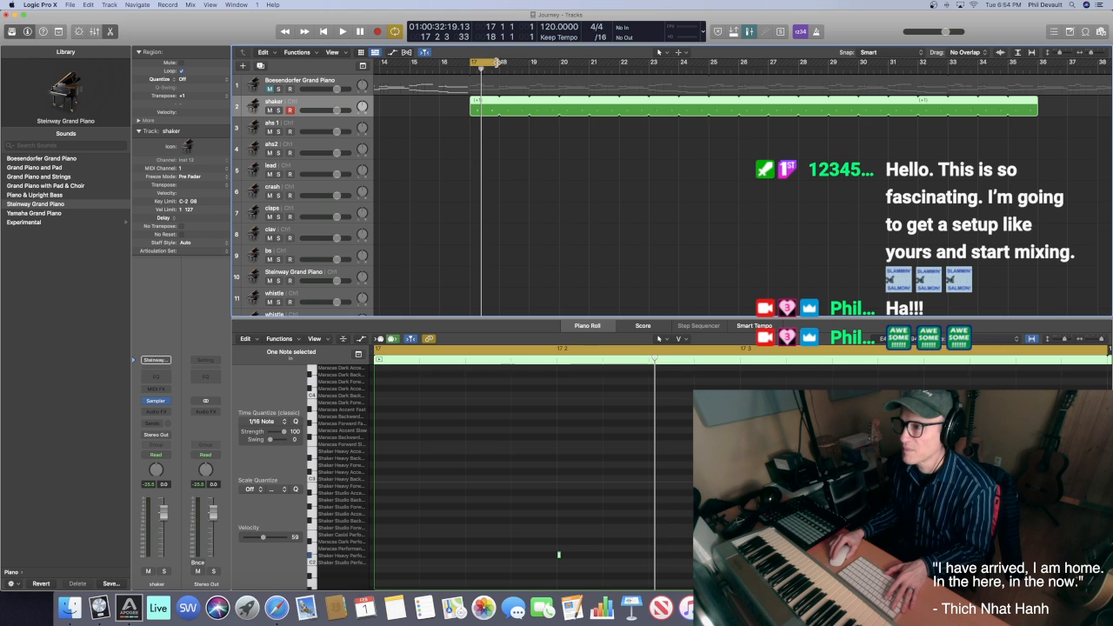
pyautogui.moveTo(499, 62); pyautogui.dragTo(887, 62)
pyautogui.click(271, 89)
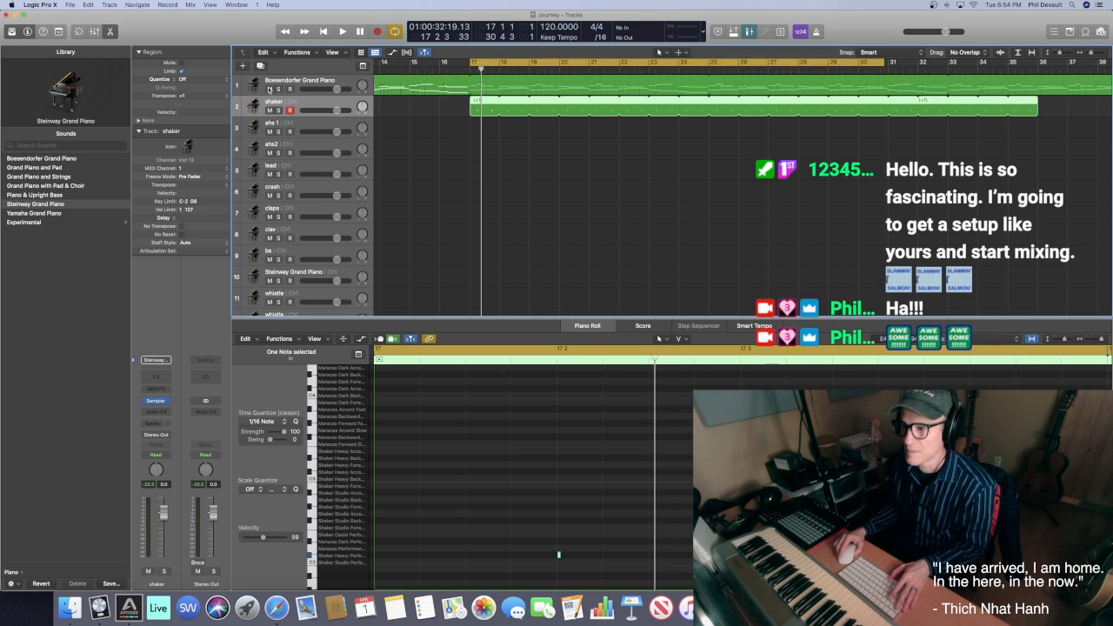
pyautogui.press('space')
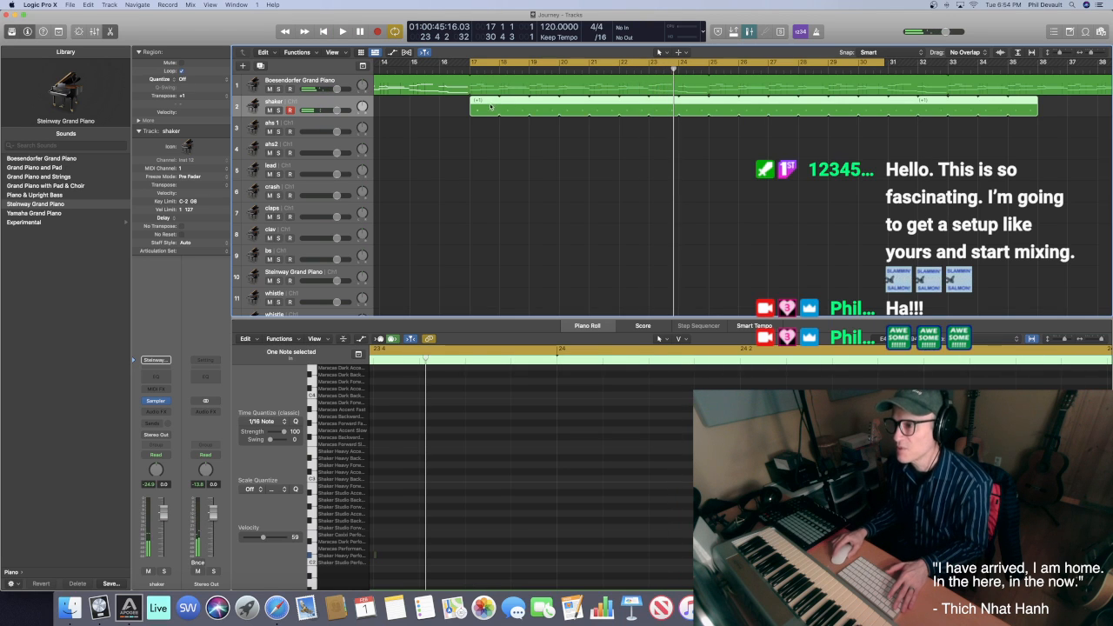
# Select both shaker notes in the Piano Roll, trim them to about 24 ticks, and play the result with the piano
pyautogui.press('e')
pyautogui.press('e')
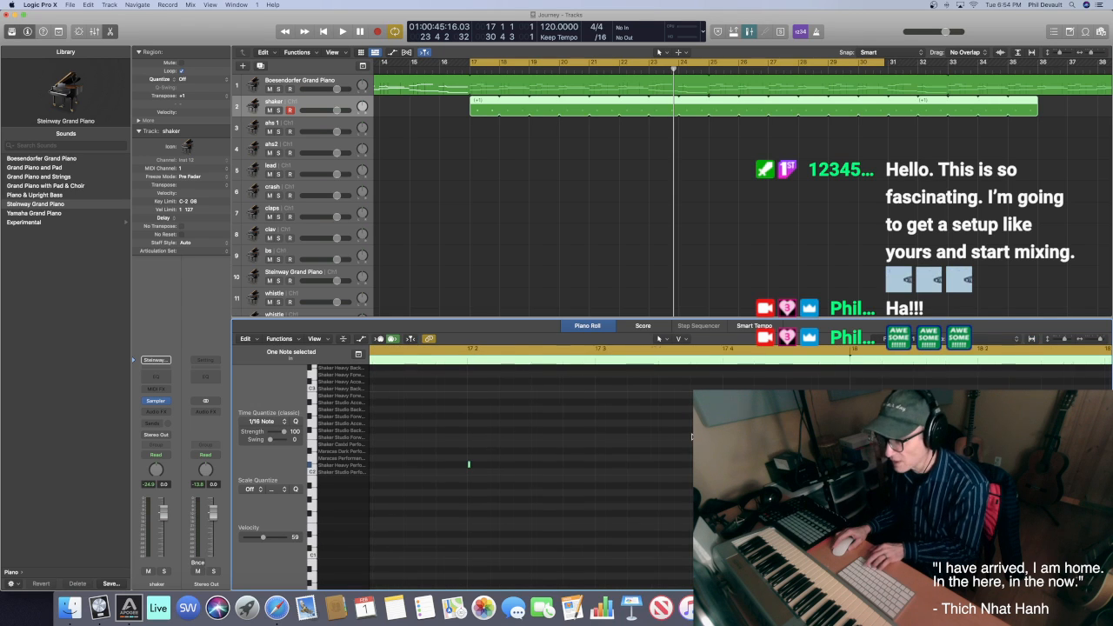
pyautogui.press('super+Right')
pyautogui.press('super+Right')
pyautogui.press('super+Right')
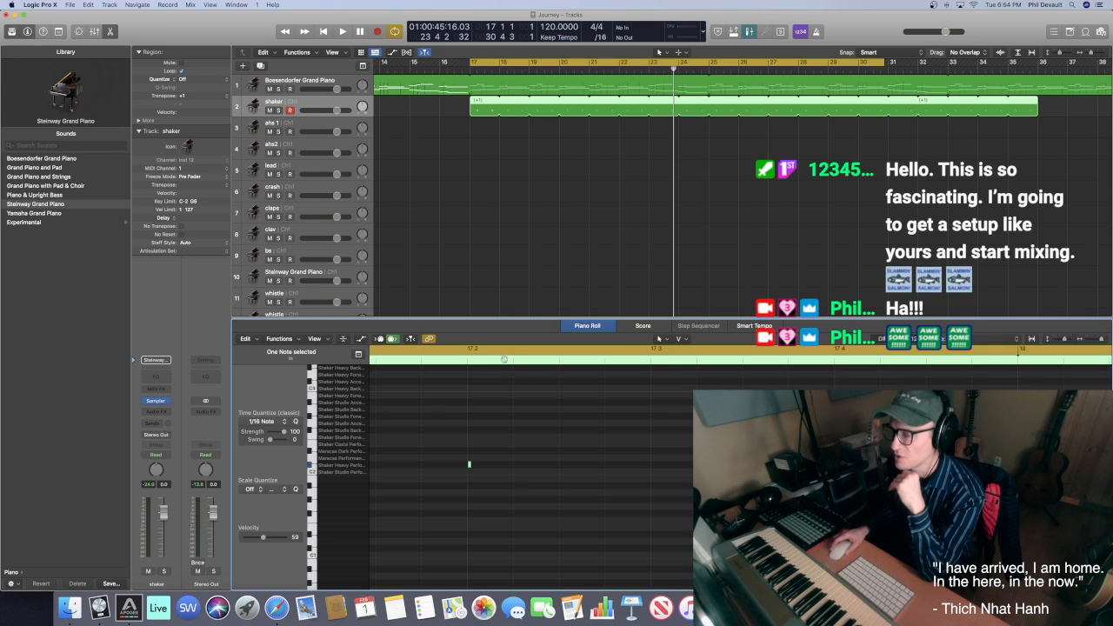
pyautogui.moveTo(438, 449); pyautogui.dragTo(696, 494)
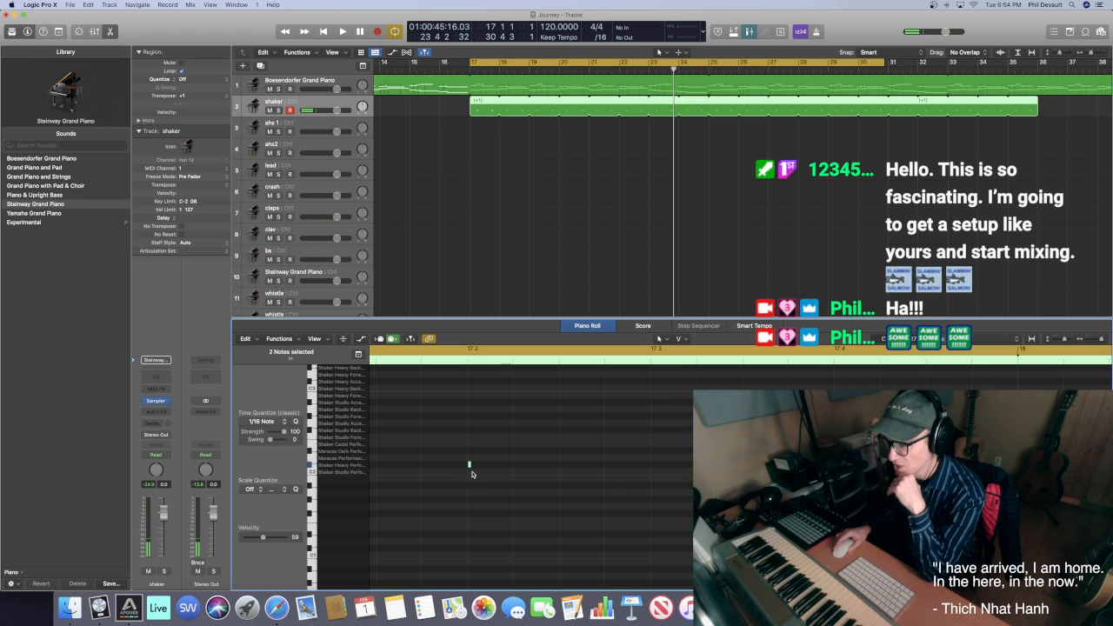
pyautogui.press('super+Right')
pyautogui.press('super+Right')
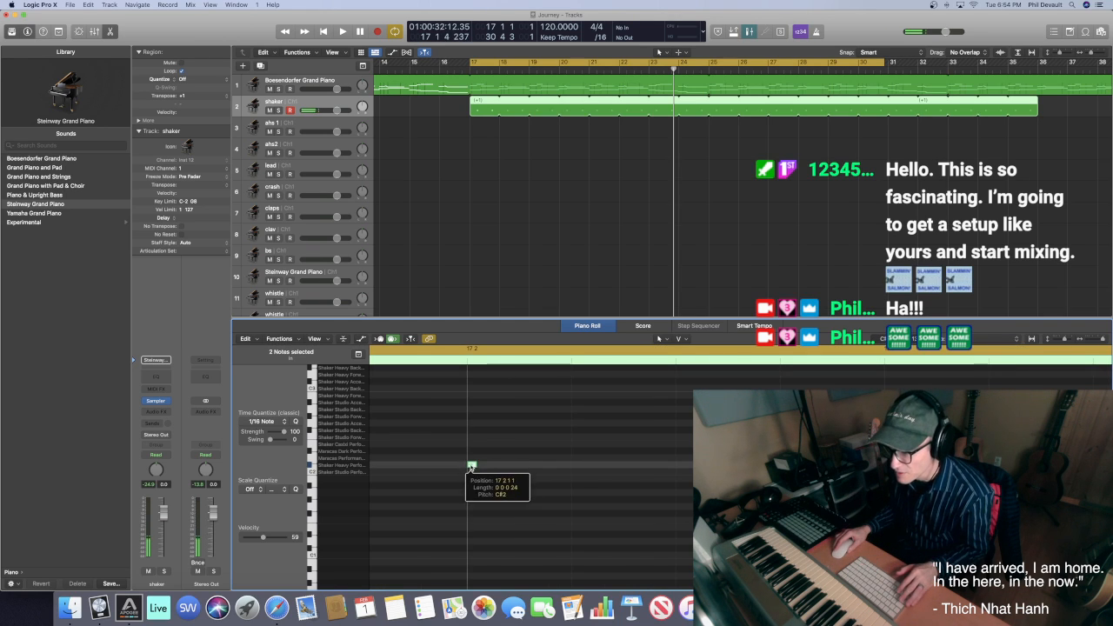
pyautogui.moveTo(472, 464); pyautogui.dragTo(470, 469)
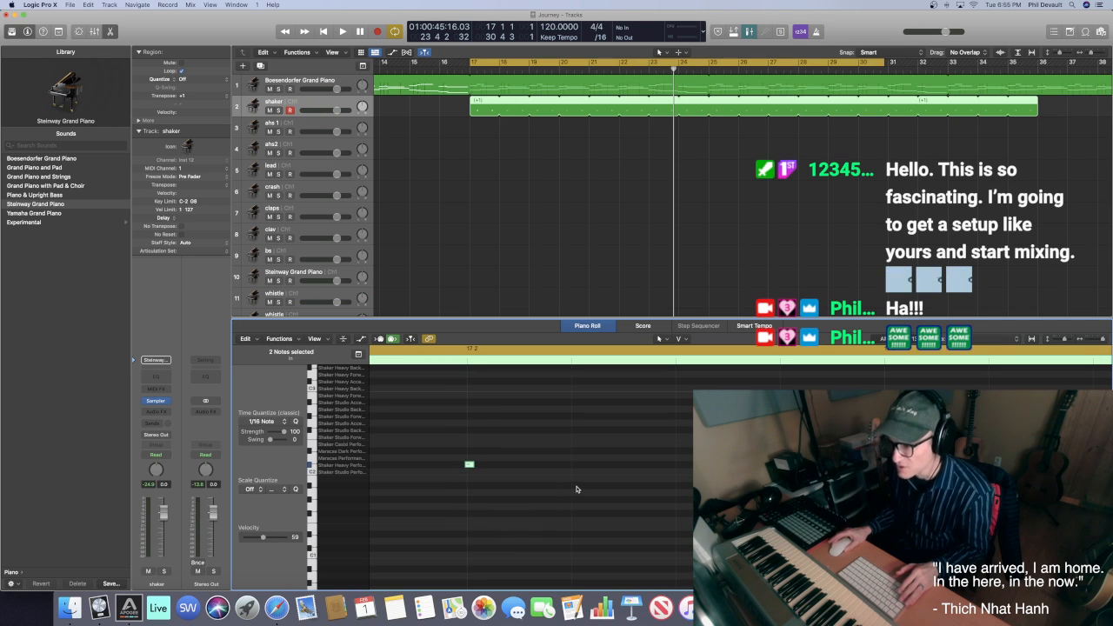
pyautogui.press('space')
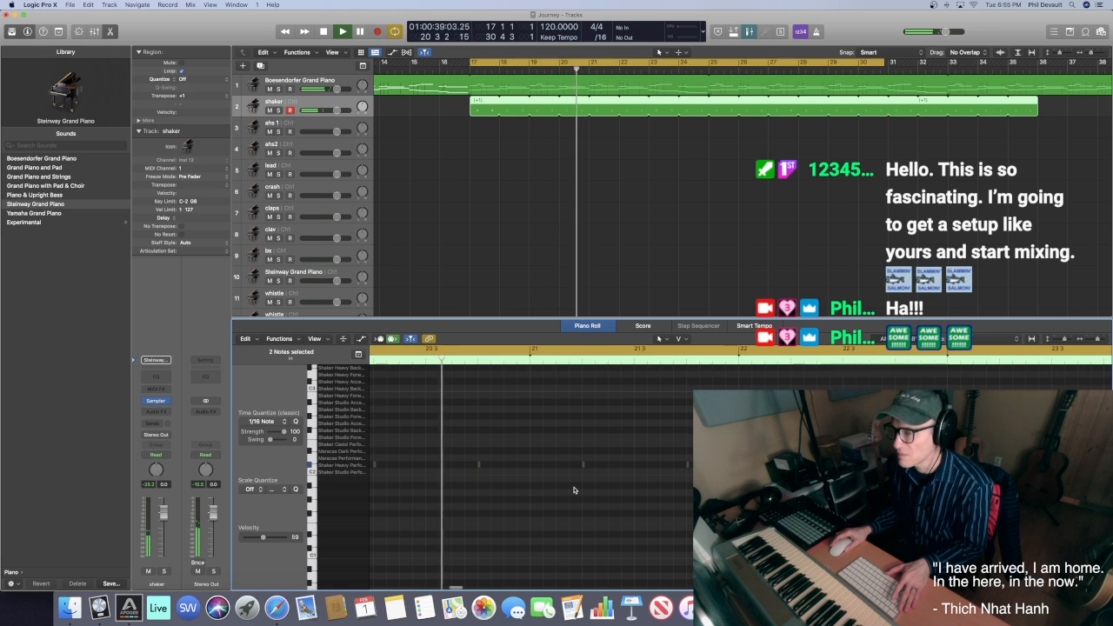
pyautogui.press('space')
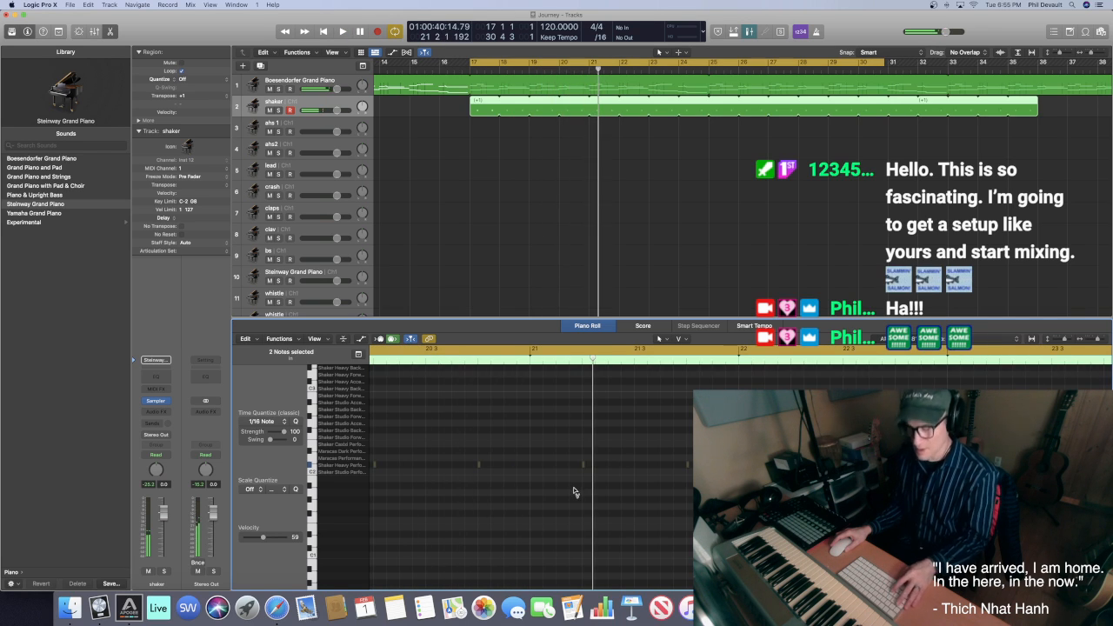
# Close the Piano Roll and move the lead track up to sit directly below the shaker track
pyautogui.press('e')
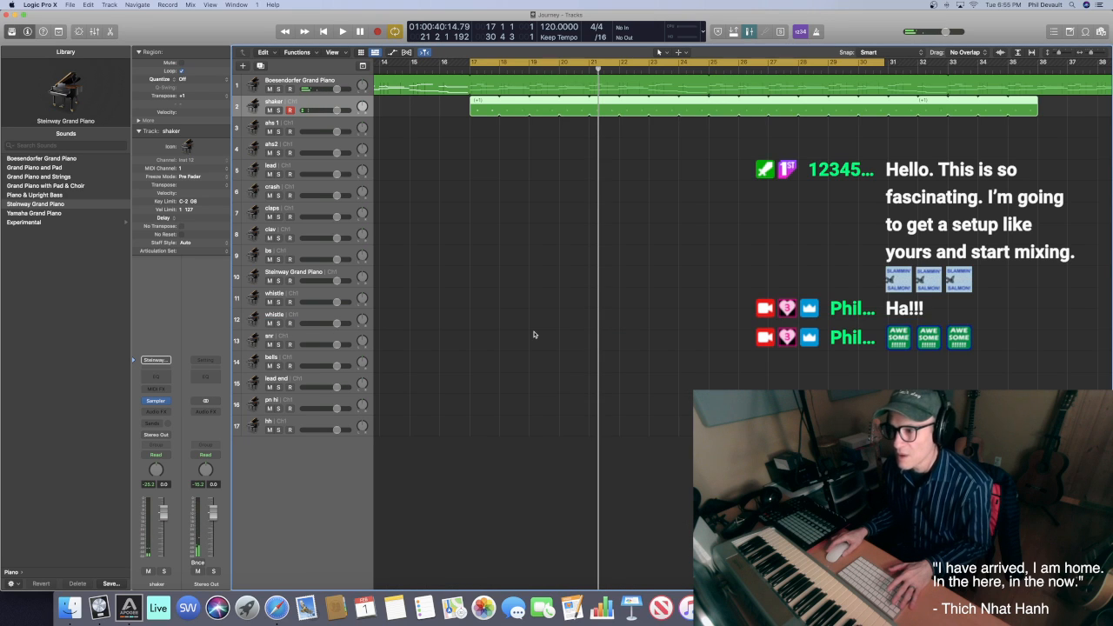
pyautogui.press('super+Left')
pyautogui.press('super+Left')
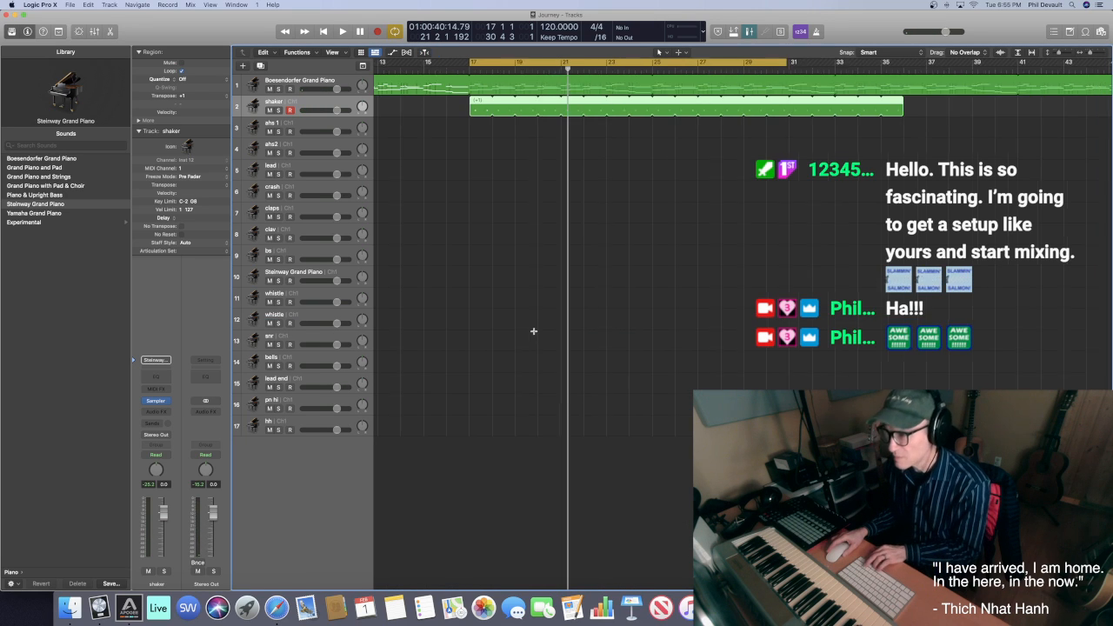
pyautogui.press('super+Left')
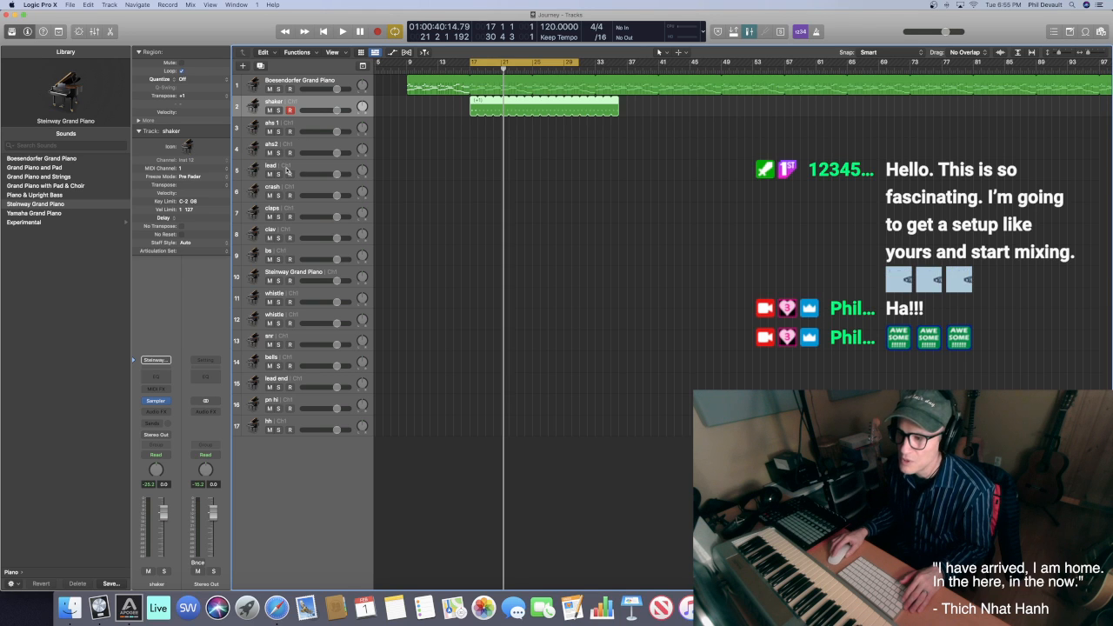
pyautogui.moveTo(287, 169); pyautogui.dragTo(297, 129)
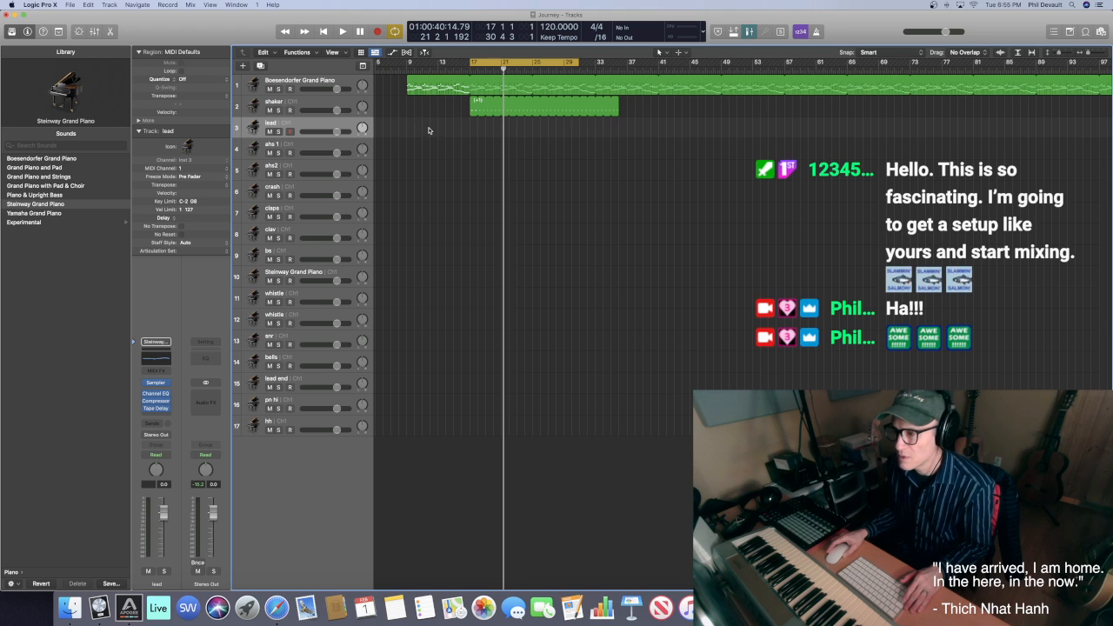
# Move the lead region from the end of the timeline back to start at bar 17, aligned with the shaker region
pyautogui.press('super+Left')
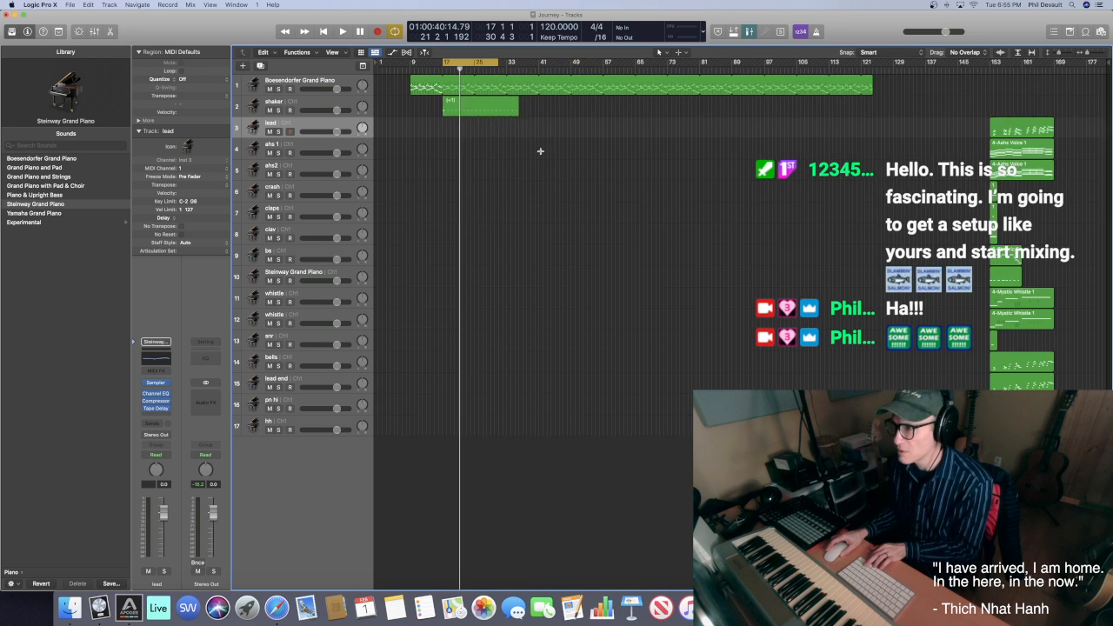
pyautogui.moveTo(1016, 128); pyautogui.dragTo(474, 136)
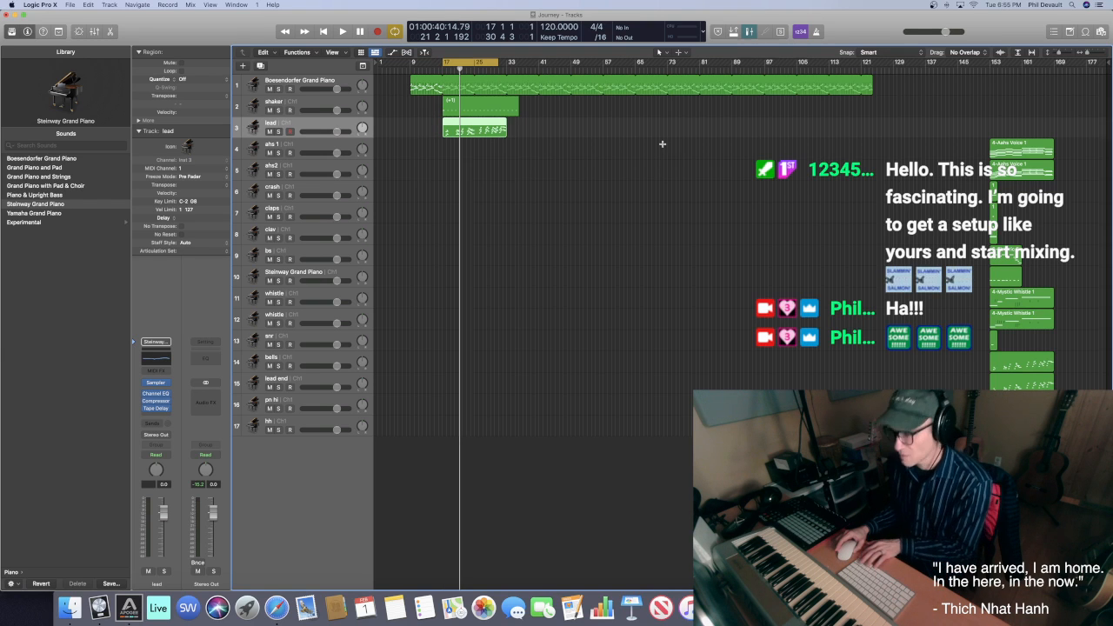
pyautogui.press('super+Right')
pyautogui.press('super+Right')
pyautogui.press('super+Right')
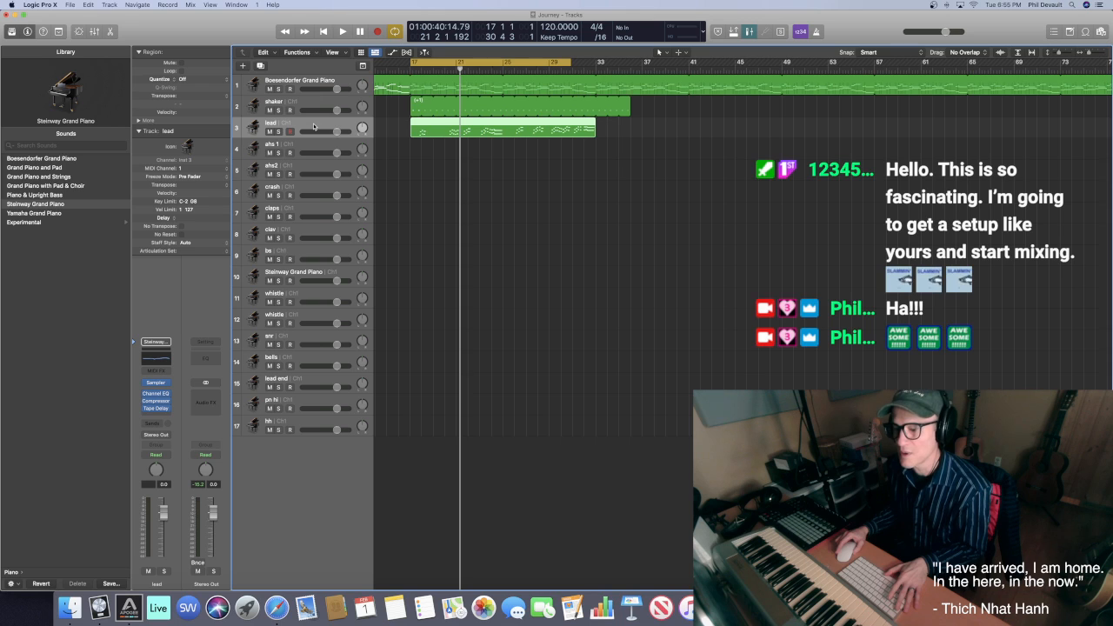
# Remove the Channel EQ, Compressor and Tape Delay plug-ins from the lead track
pyautogui.click(165, 393)
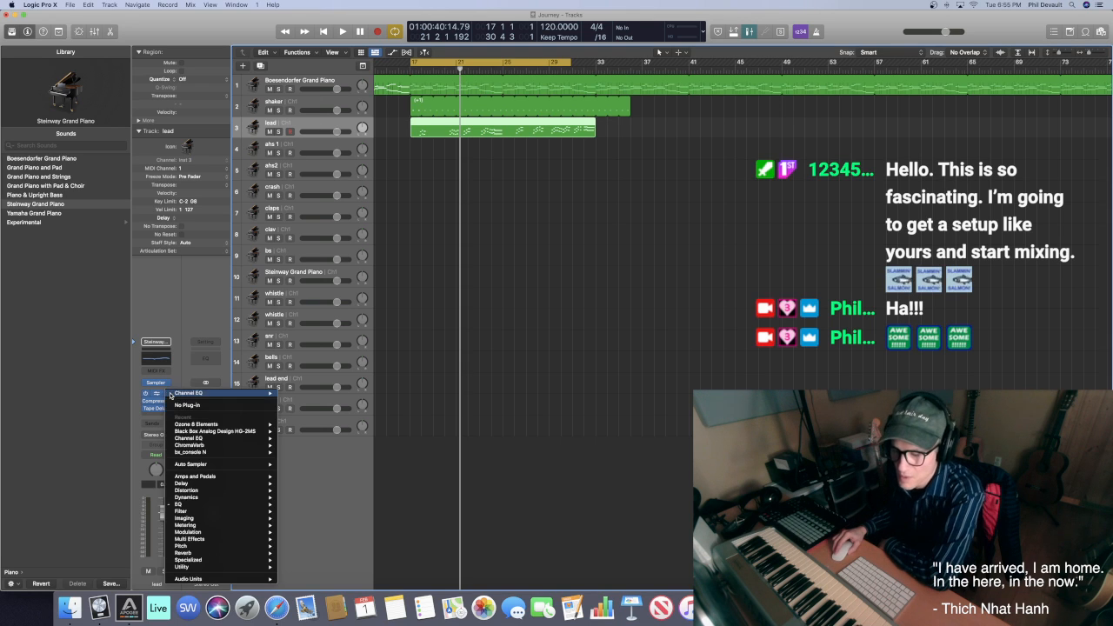
pyautogui.click(186, 406)
pyautogui.click(171, 402)
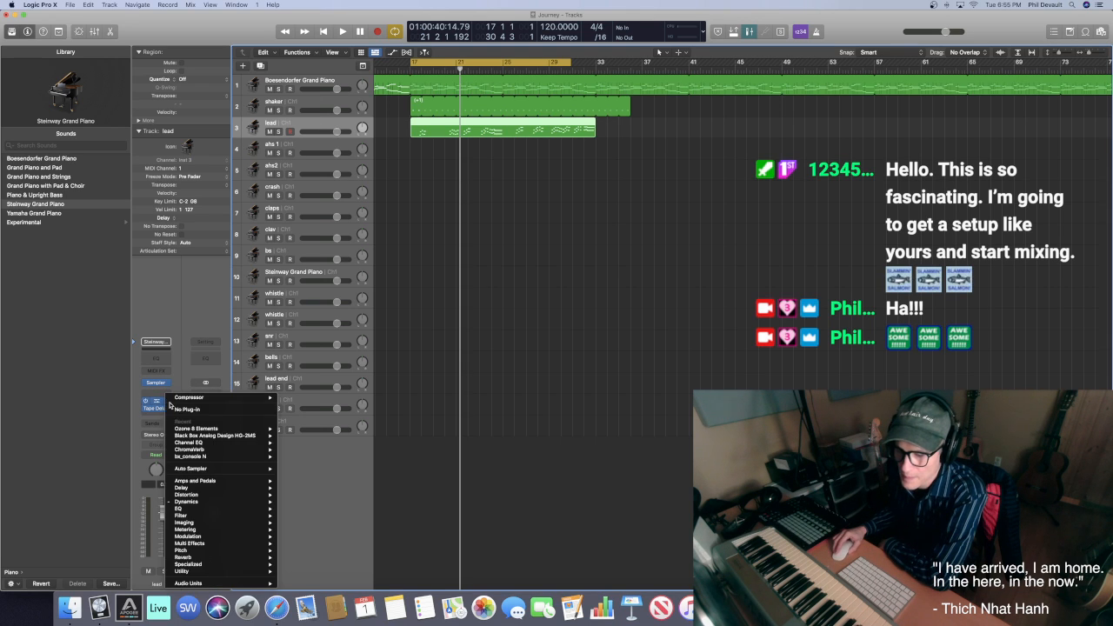
pyautogui.click(181, 409)
pyautogui.click(168, 398)
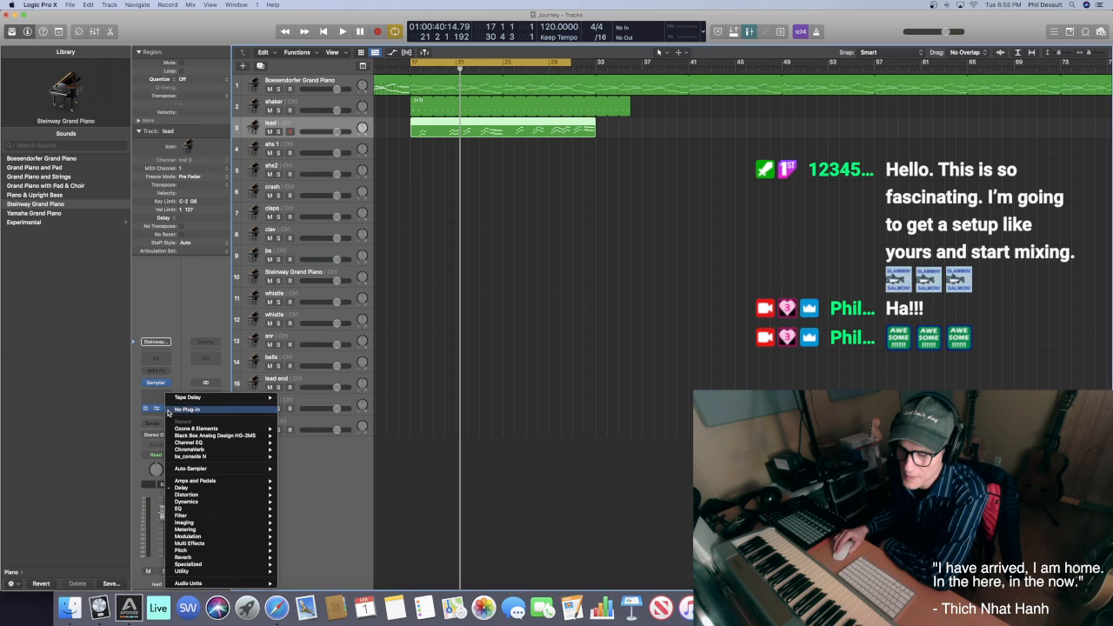
pyautogui.click(182, 409)
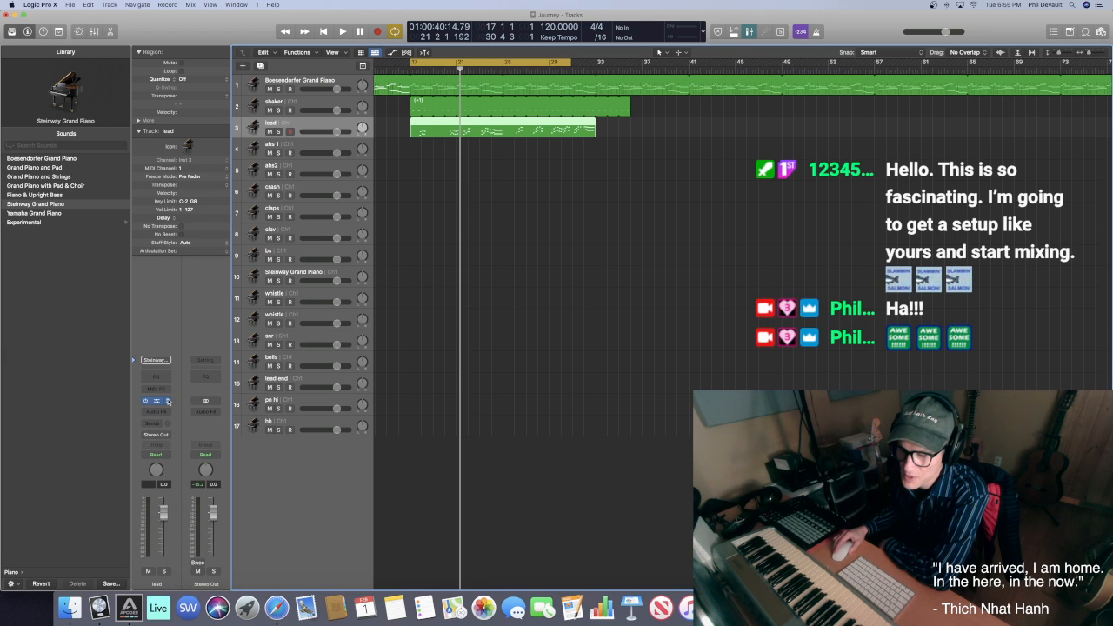
# Replace the lead track's Sampler instrument with a stereo Retro Synth
pyautogui.click(168, 401)
pyautogui.moveTo(169, 402)
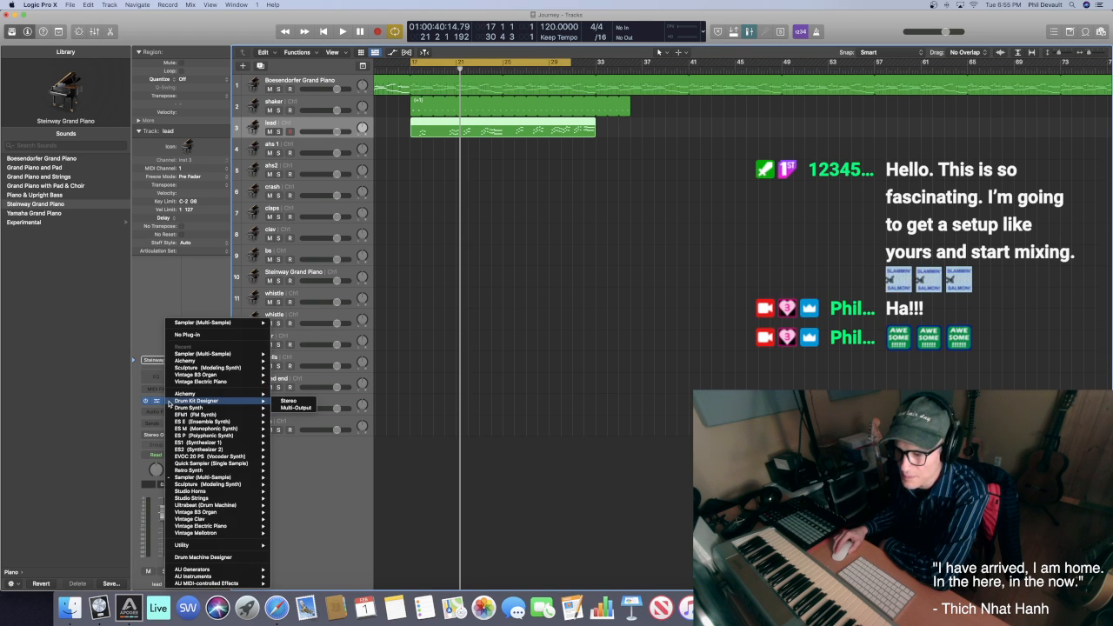
pyautogui.moveTo(200, 471)
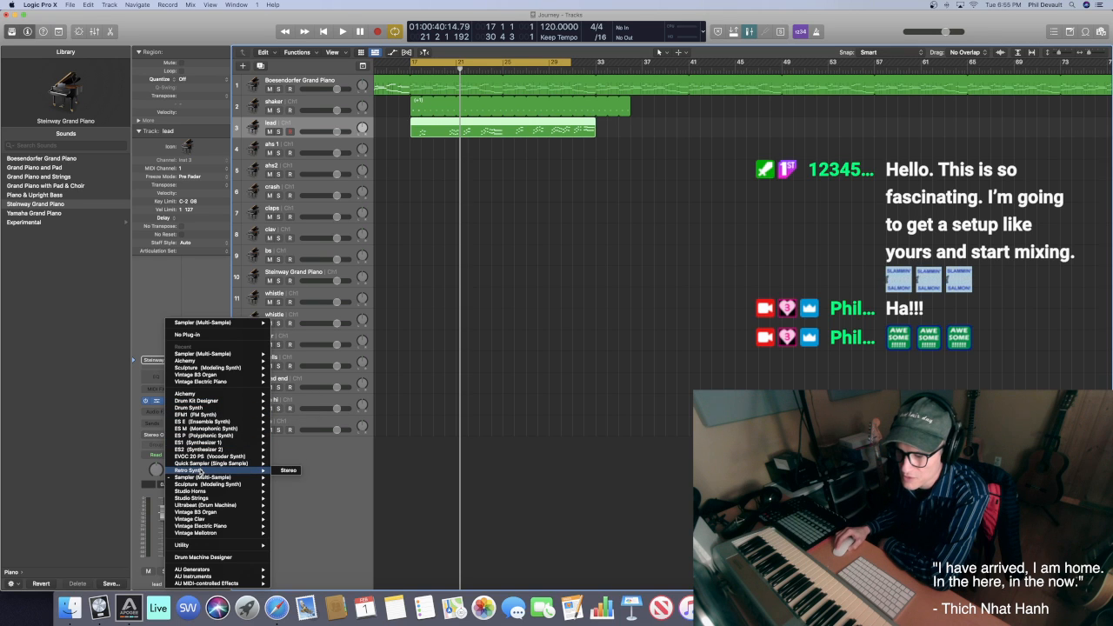
pyautogui.click(287, 470)
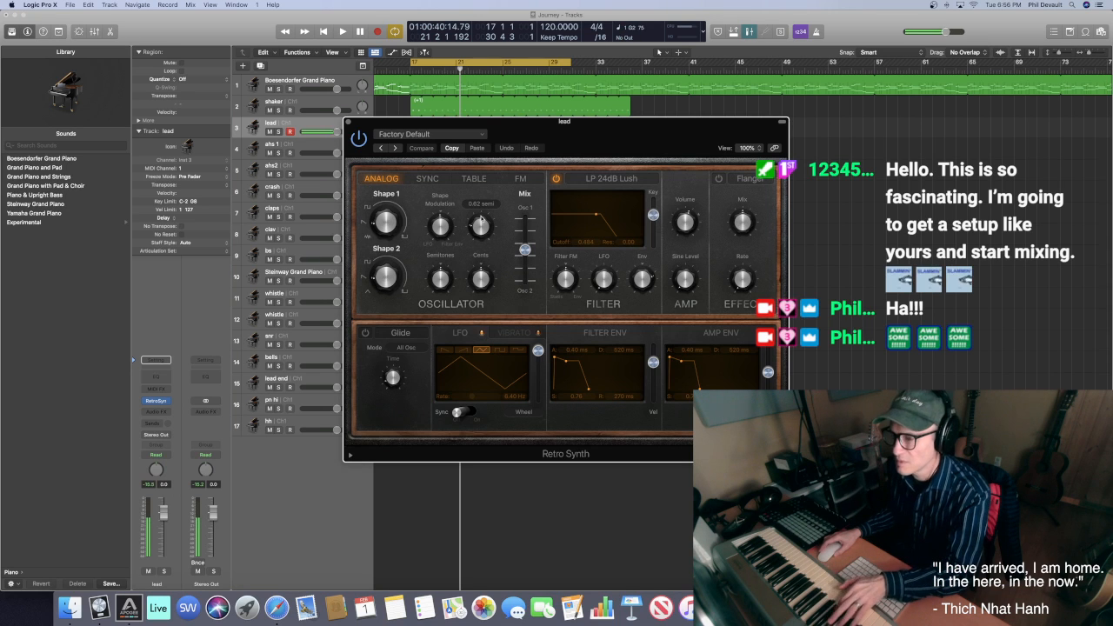
# Load the Big Syncer synth lead preset in the lead track's Retro Synth and audition it with the song
pyautogui.click(477, 135)
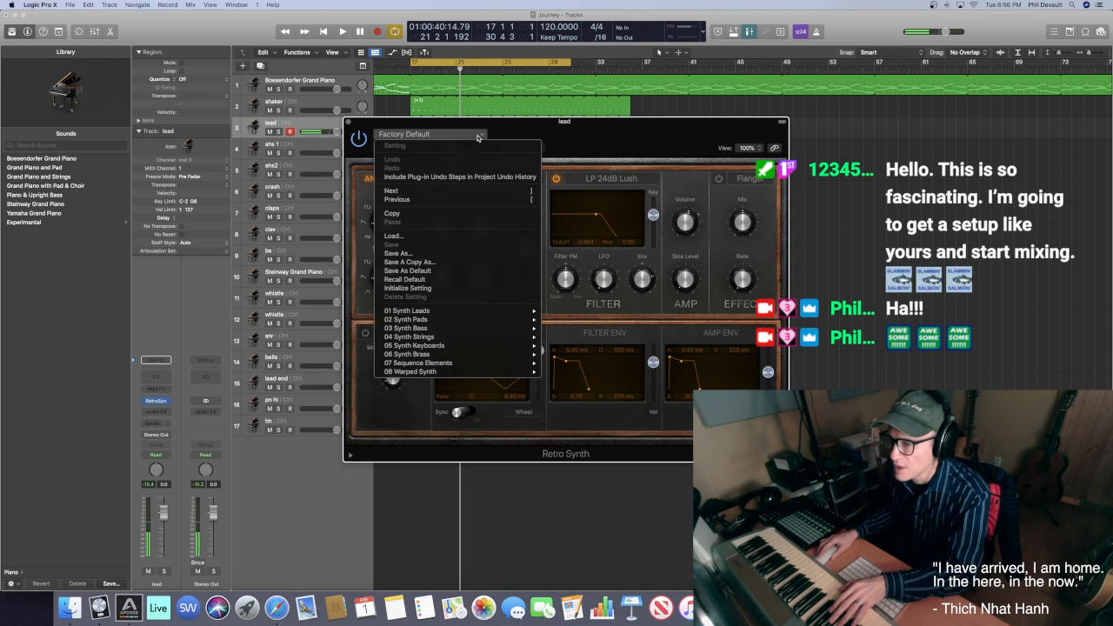
pyautogui.moveTo(478, 312)
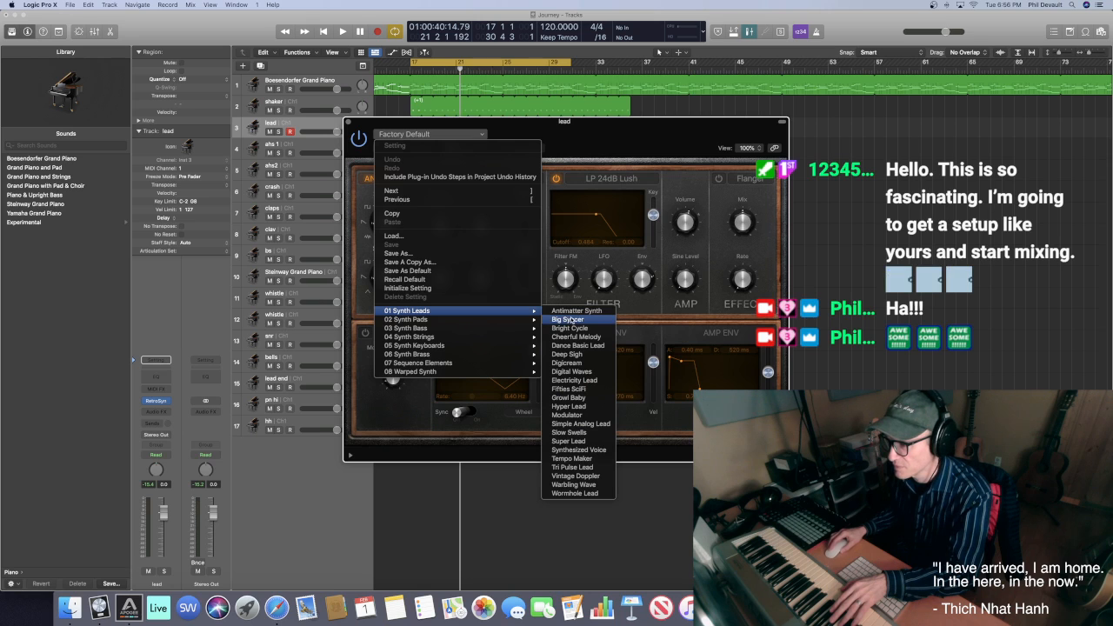
pyautogui.click(577, 320)
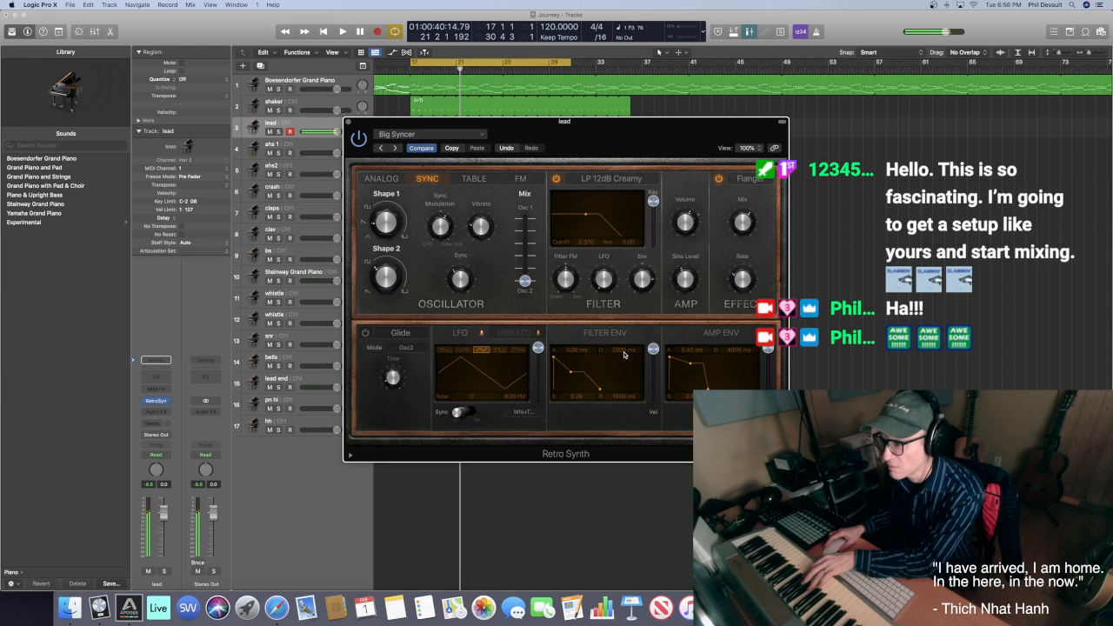
pyautogui.press('space')
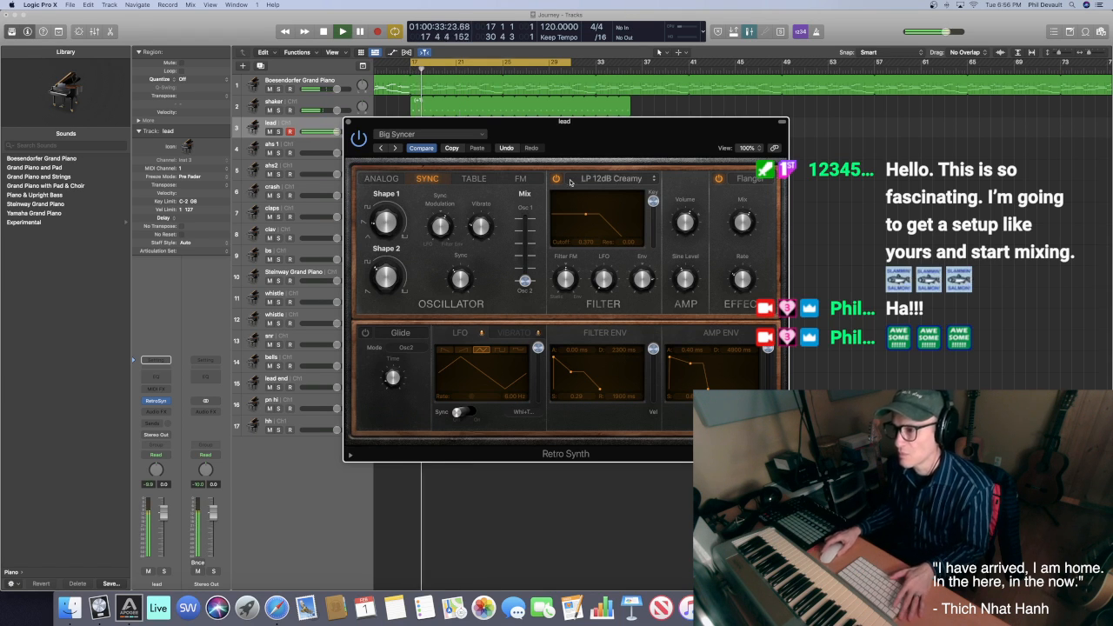
pyautogui.press('space')
# Move the synth window off the tracks and rename the lead track as bells
pyautogui.moveTo(515, 133); pyautogui.dragTo(575, 196)
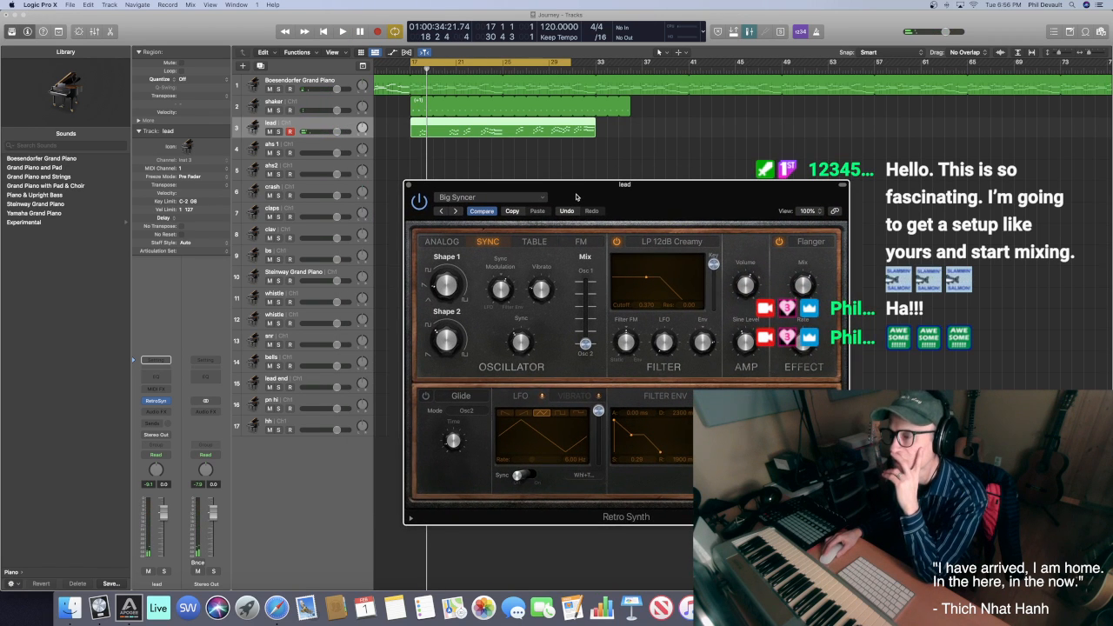
pyautogui.doubleClick(301, 126)
pyautogui.write('bells')
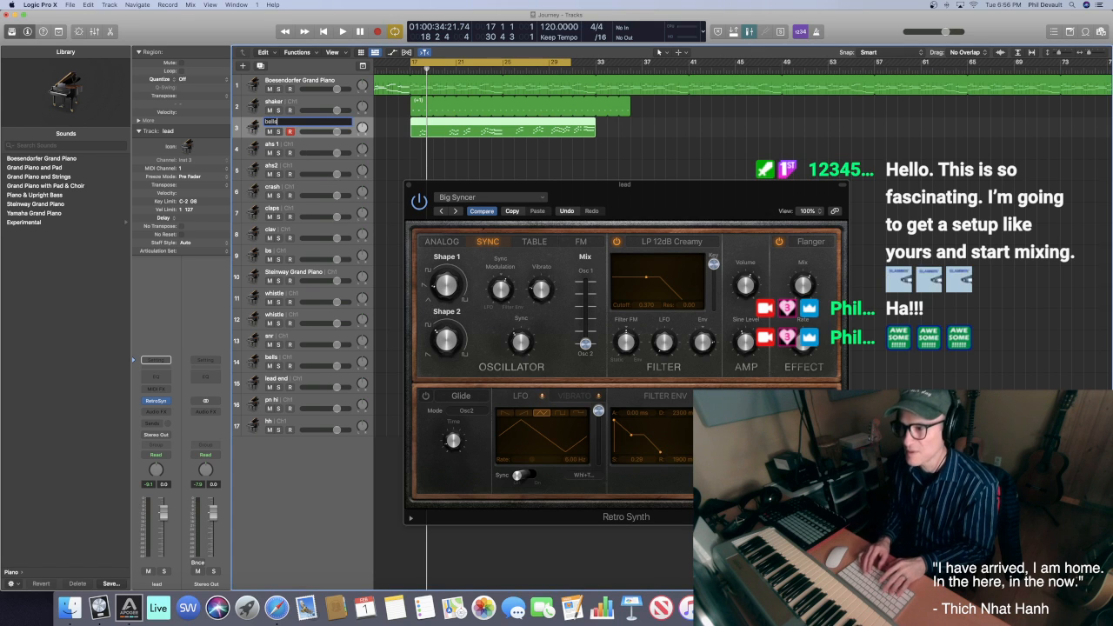
pyautogui.press('Return')
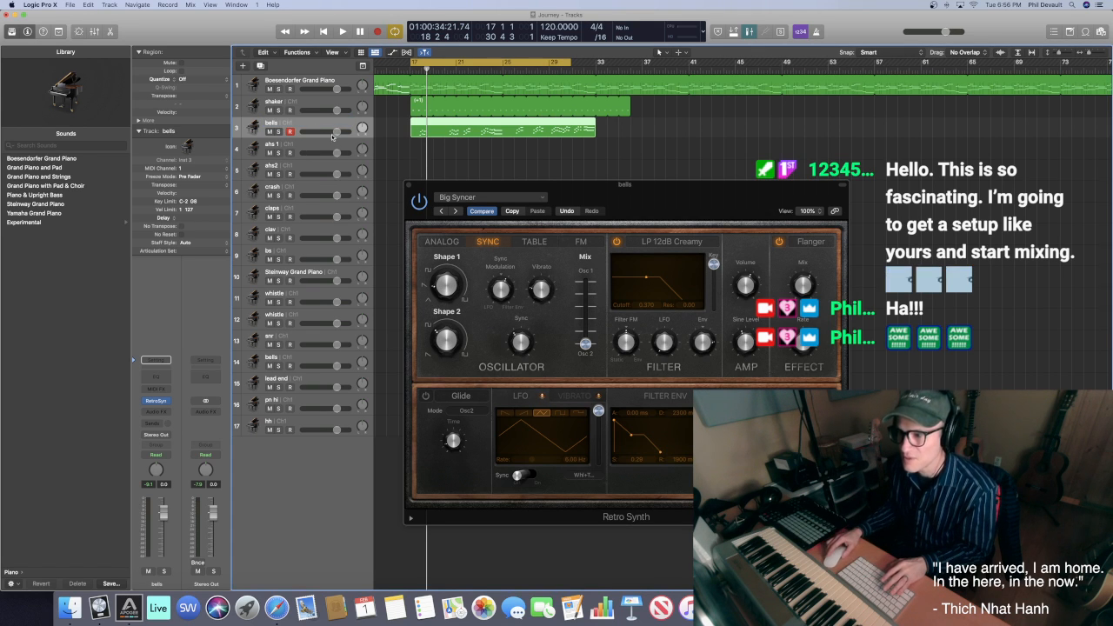
# Swap the two bells tracks between rows 3 and 14, and remove Retro Synth from the one in row 14
pyautogui.moveTo(307, 124)
pyautogui.mouseDown()
pyautogui.moveTo(306, 371)
pyautogui.moveTo(325, 122)
pyautogui.mouseUp()
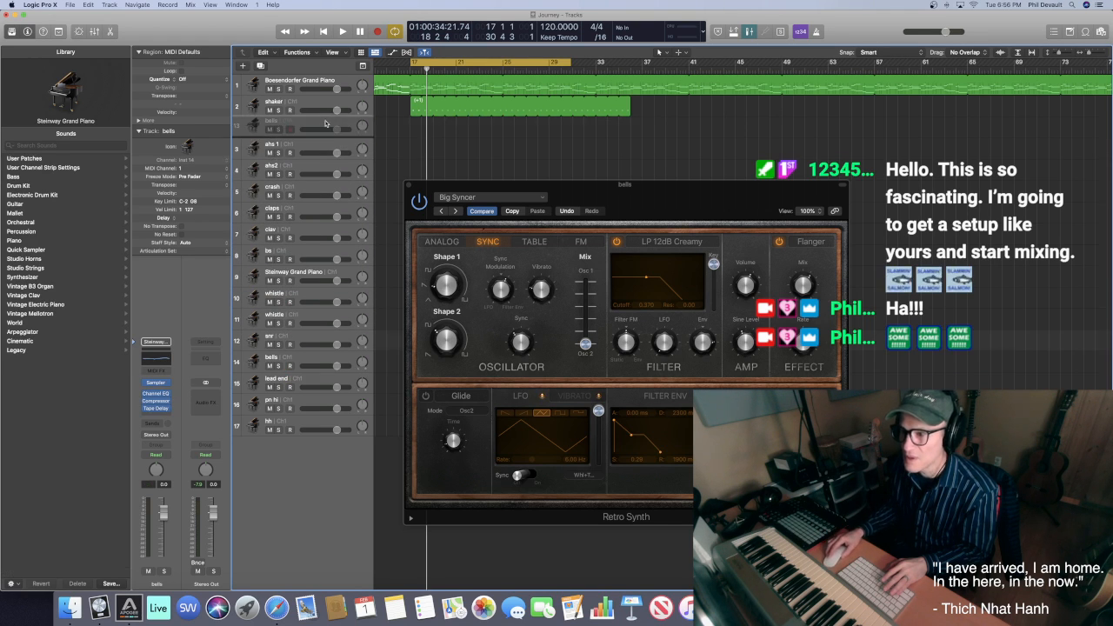
pyautogui.click(290, 363)
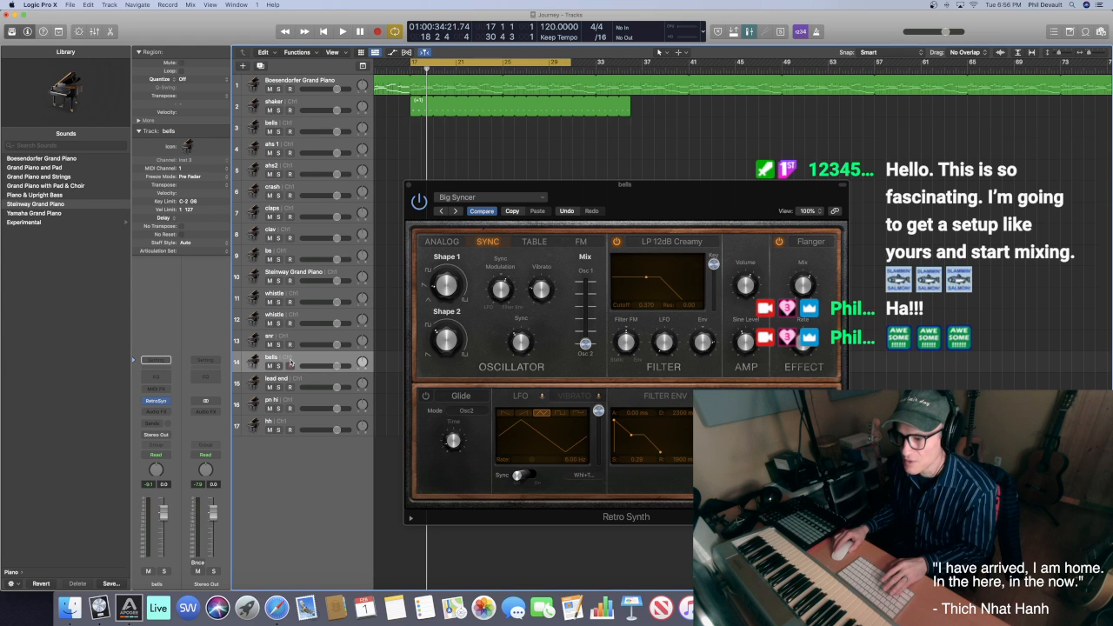
pyautogui.click(168, 402)
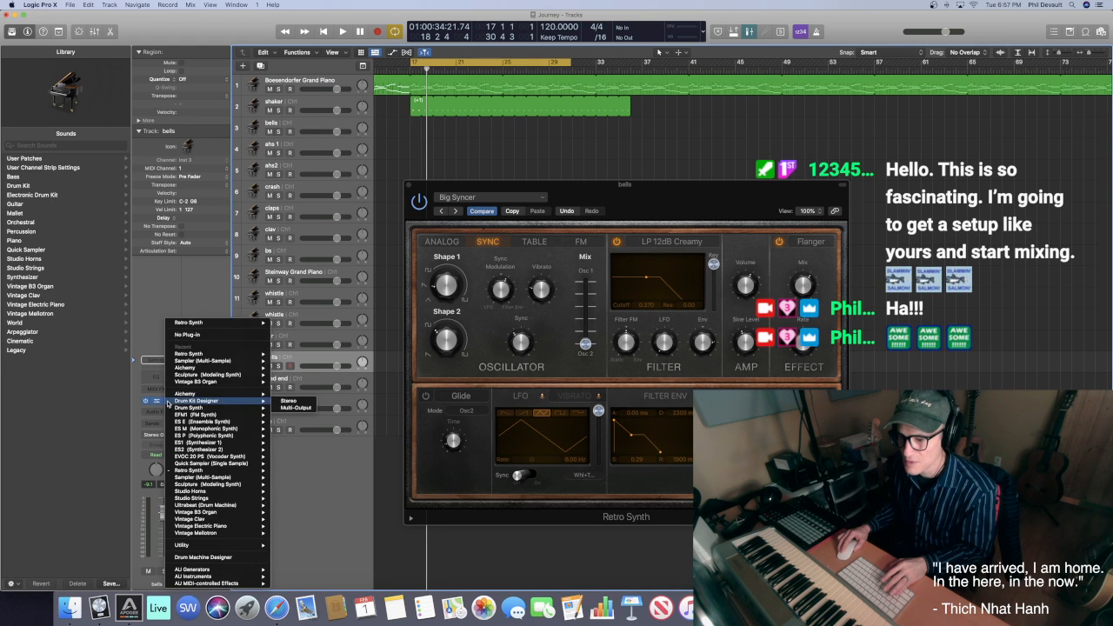
pyautogui.click(196, 336)
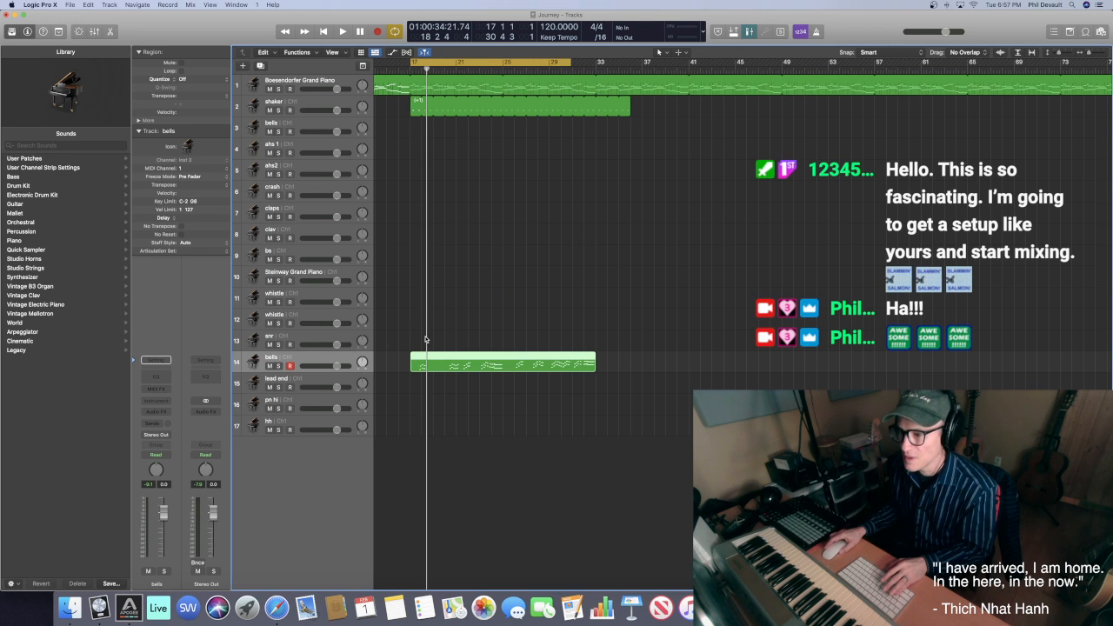
# Move the region on bells track 14 to bar 153 and the region on bells track 3 to bar 17
pyautogui.scroll(-3, 430, 331)
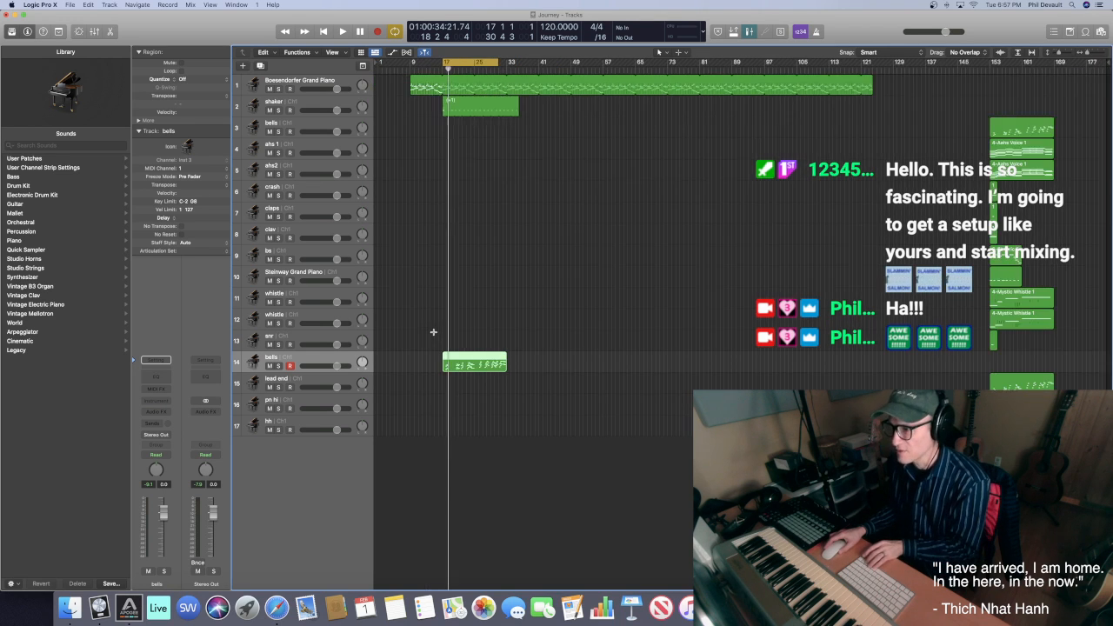
pyautogui.moveTo(462, 366); pyautogui.dragTo(1009, 372)
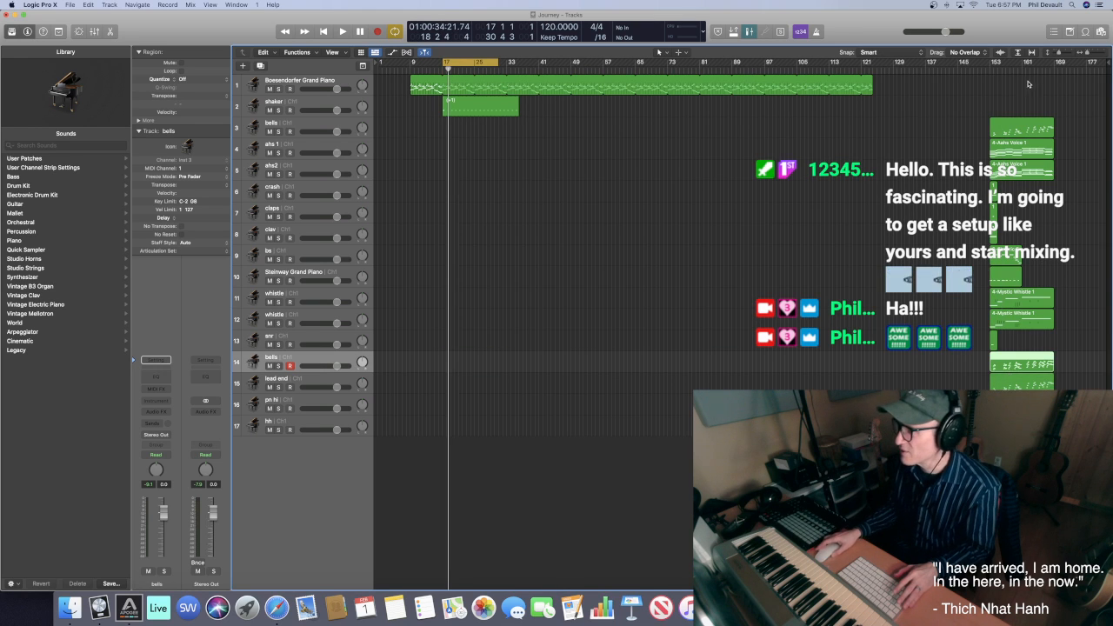
pyautogui.moveTo(1007, 122); pyautogui.dragTo(470, 135)
pyautogui.scroll(5, 470, 135)
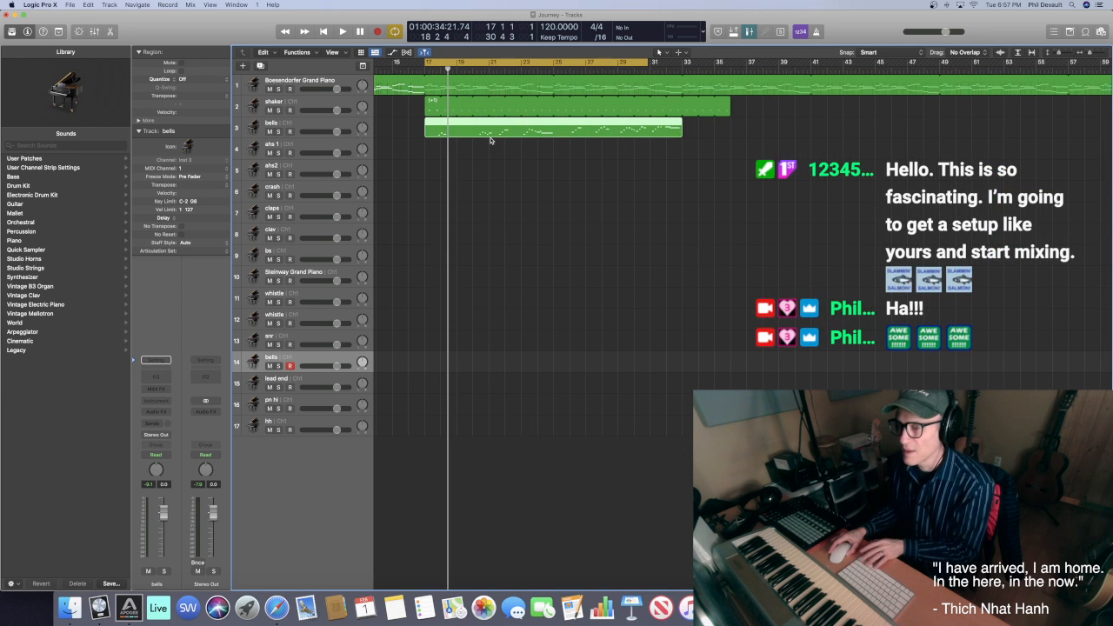
# Remove the Channel EQ, Compressor and Tape Delay effects from the bells track in row 3
pyautogui.click(303, 127)
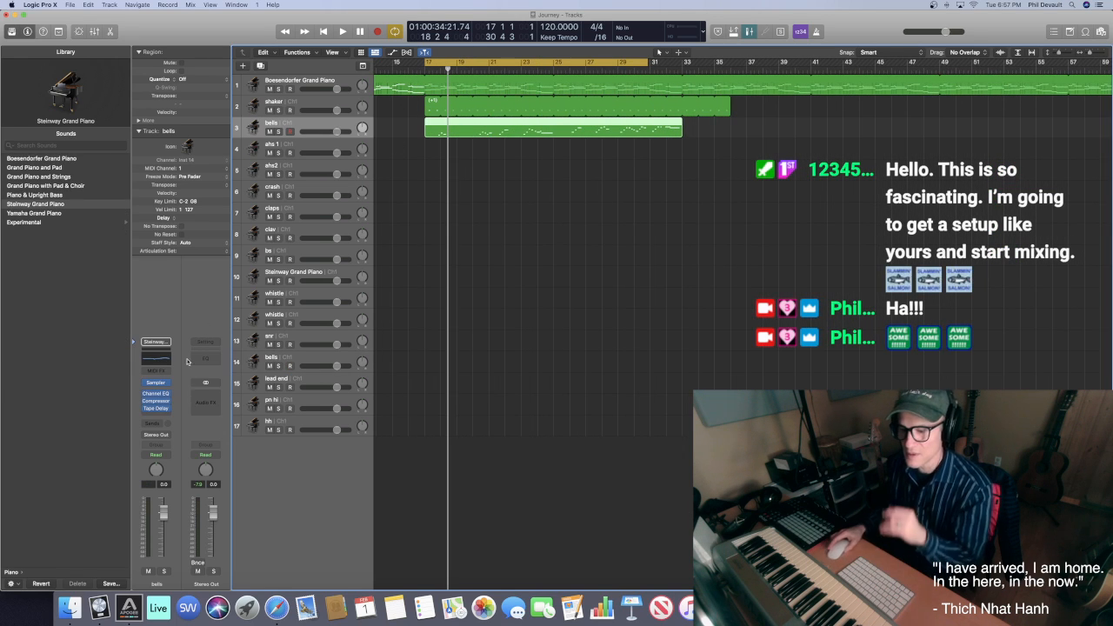
pyautogui.click(171, 393)
pyautogui.click(165, 407)
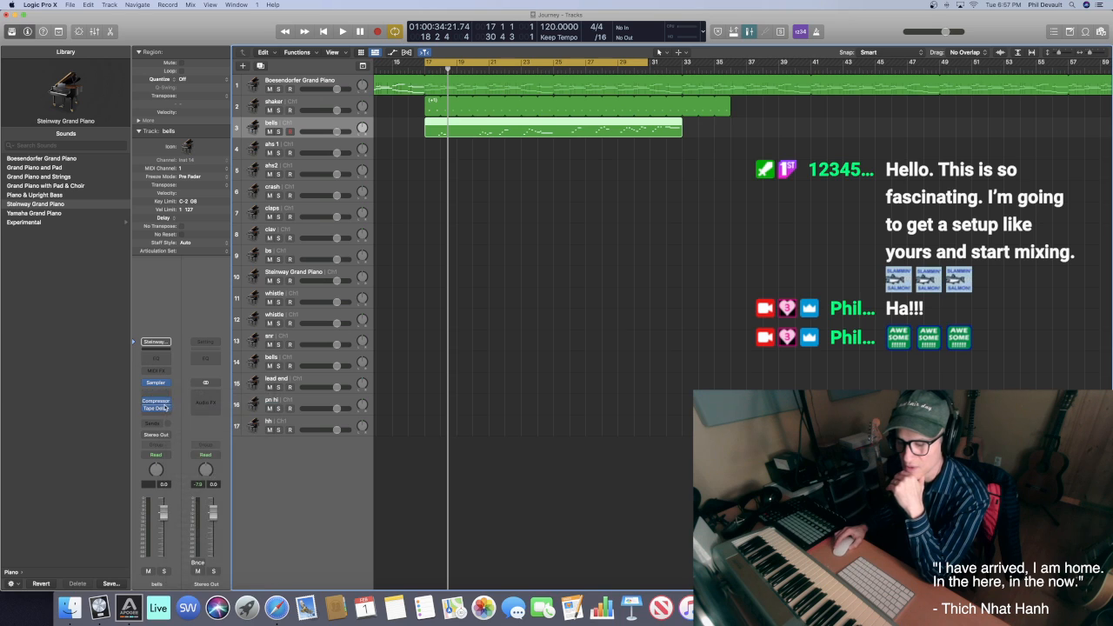
pyautogui.click(168, 403)
pyautogui.click(176, 410)
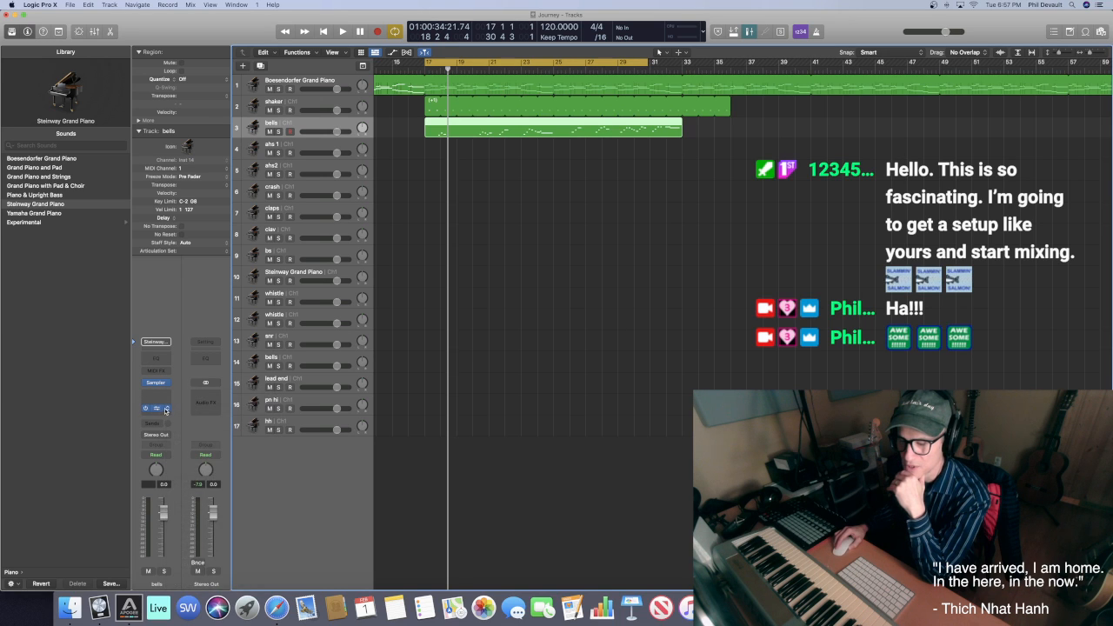
pyautogui.click(166, 409)
pyautogui.click(173, 409)
# Replace the Sampler instrument on bells track 3 with Retro Synth
pyautogui.click(165, 400)
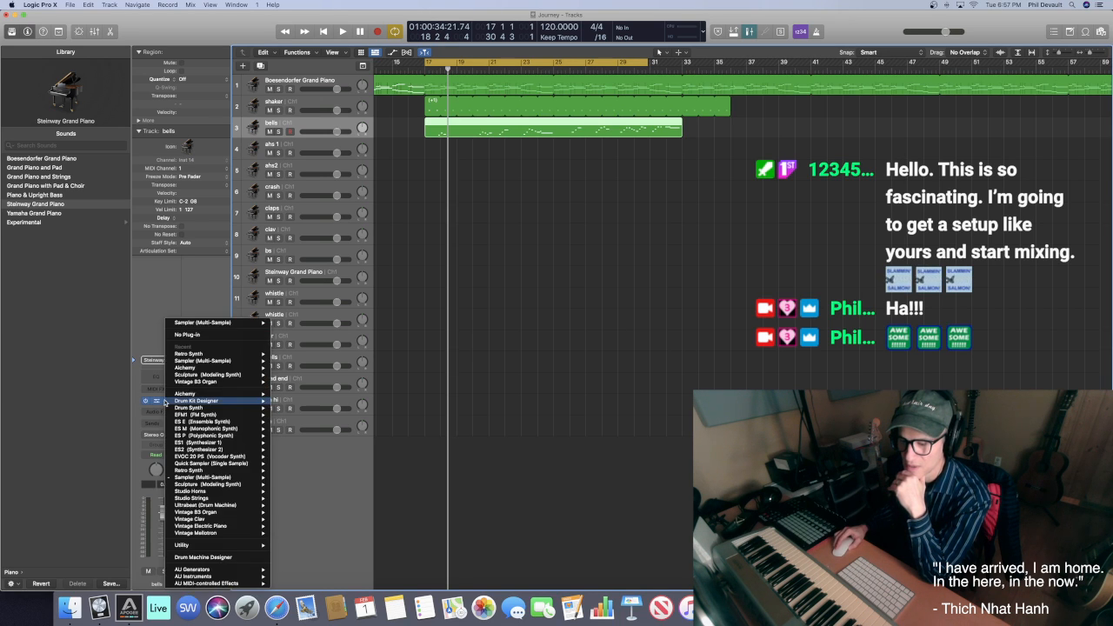
pyautogui.moveTo(166, 401)
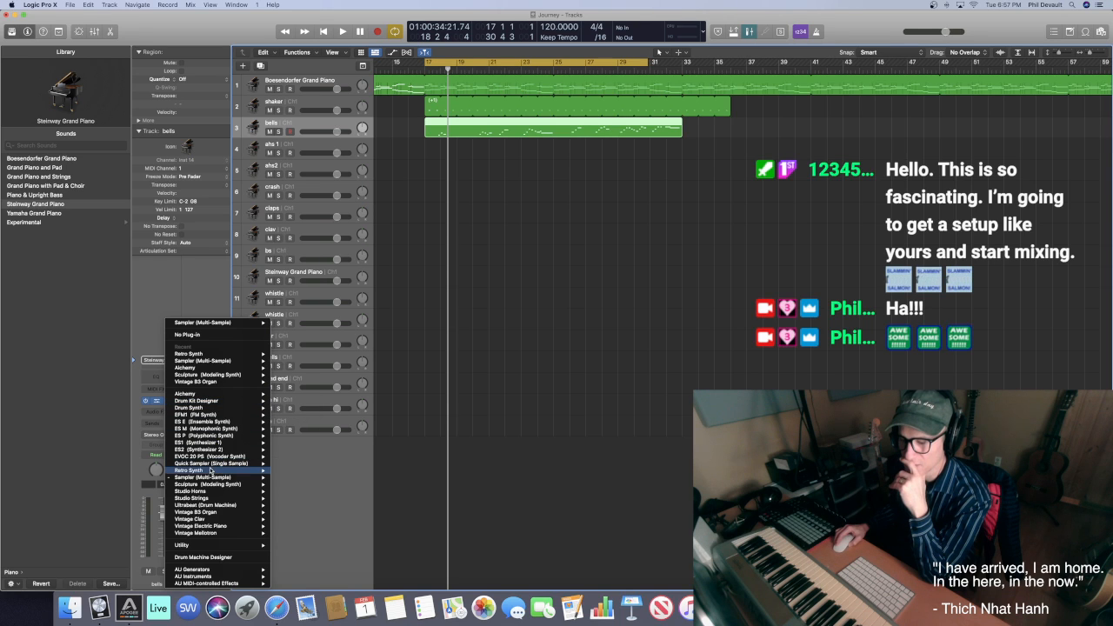
pyautogui.click(288, 469)
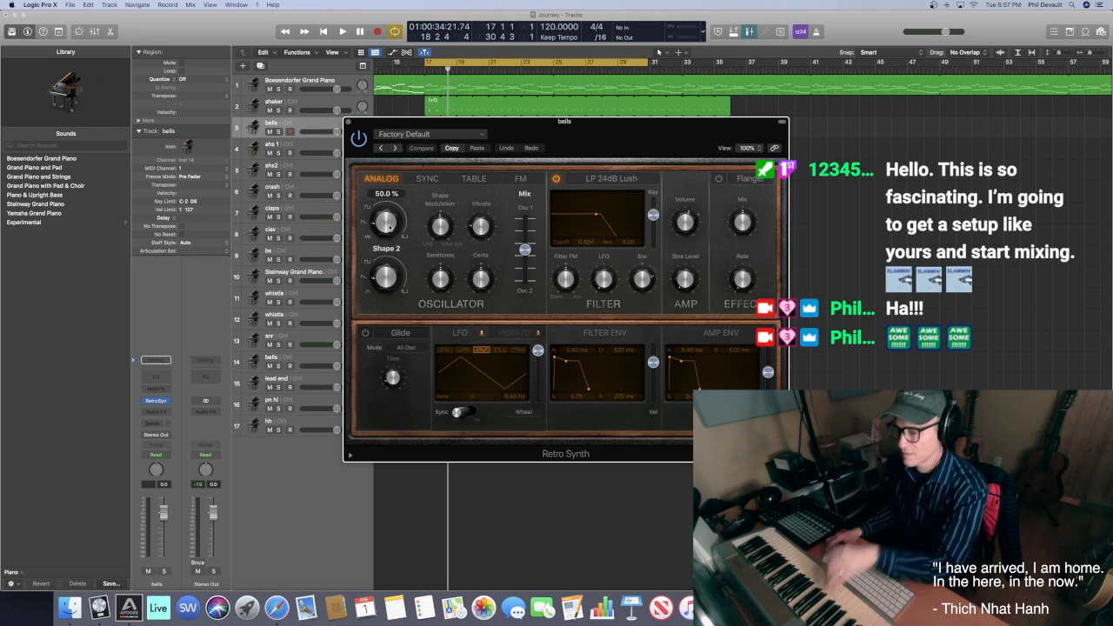
# Adjust the oscillator's Shape 1 and, with the song playing, set Filter FM to about -0.08
pyautogui.moveTo(387, 225); pyautogui.dragTo(378, 215)
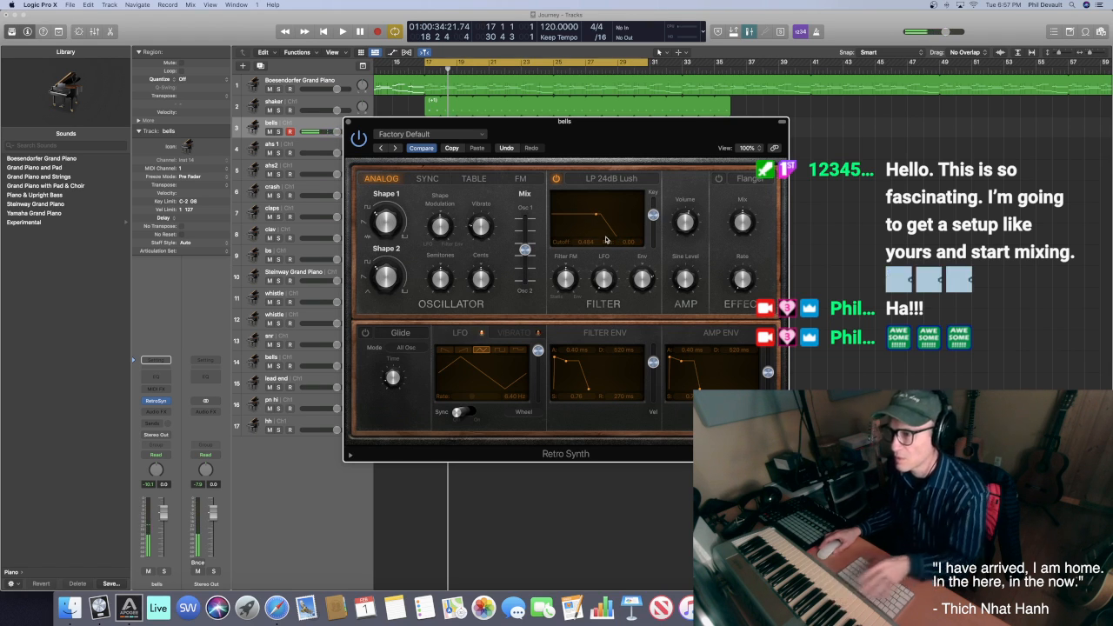
pyautogui.press('space')
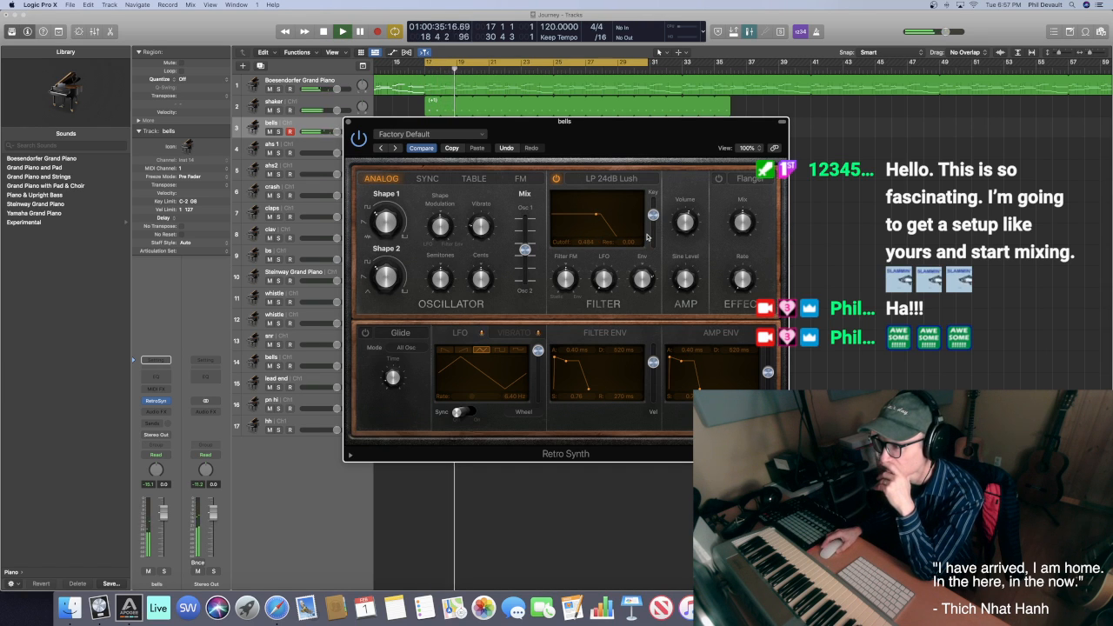
pyautogui.moveTo(562, 279)
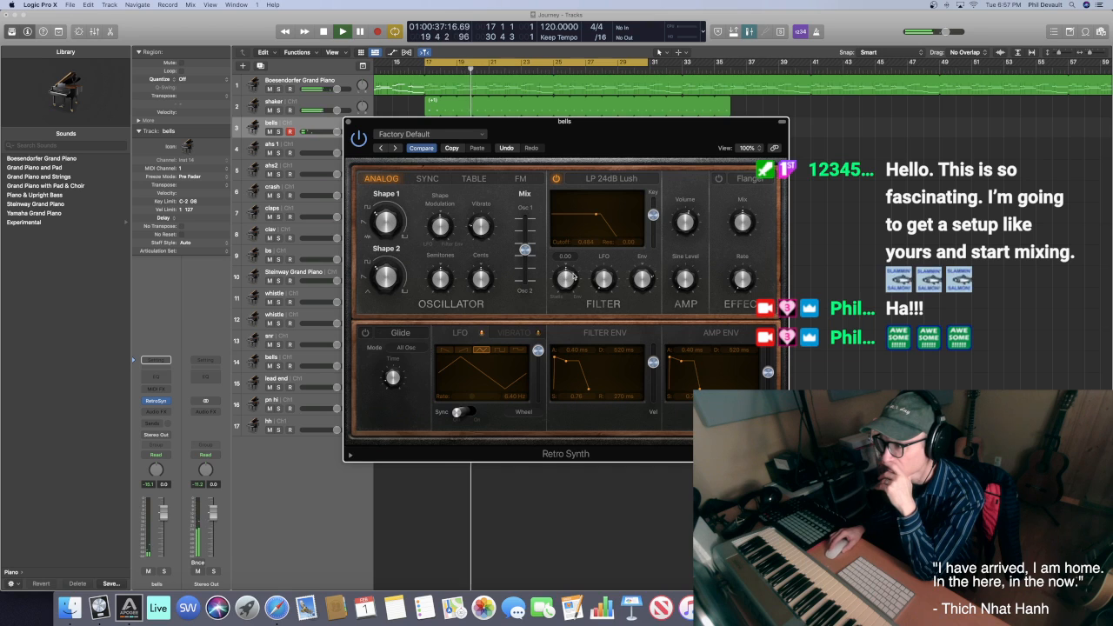
pyautogui.moveTo(573, 276); pyautogui.dragTo(558, 285)
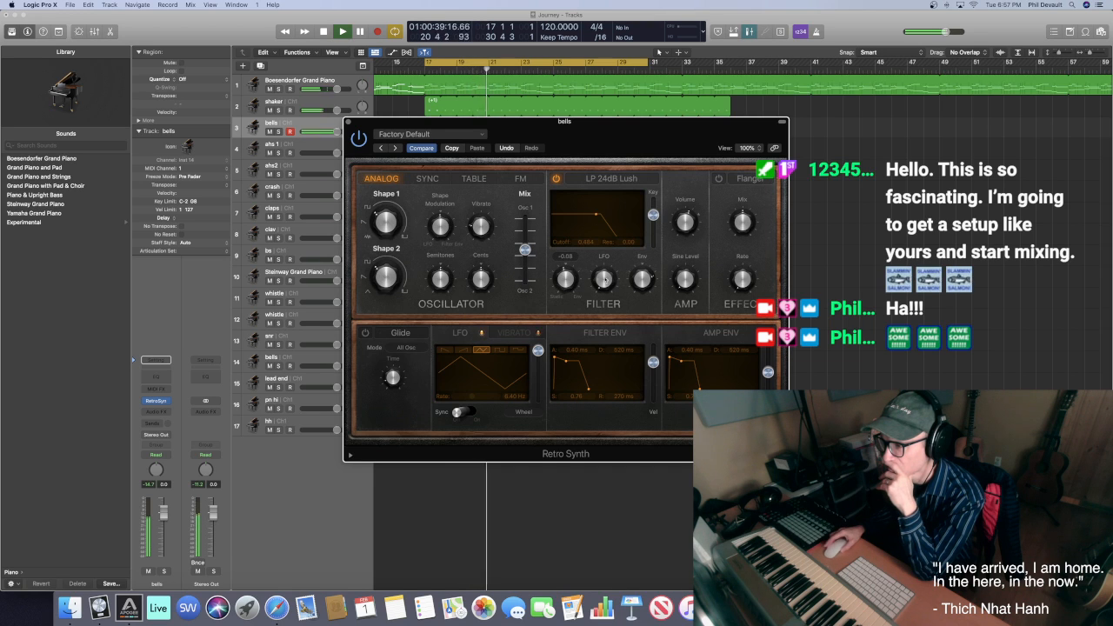
# Lengthen the filter envelope's release to about 10 s and lower its sustain to about 0.49
pyautogui.moveTo(687, 279)
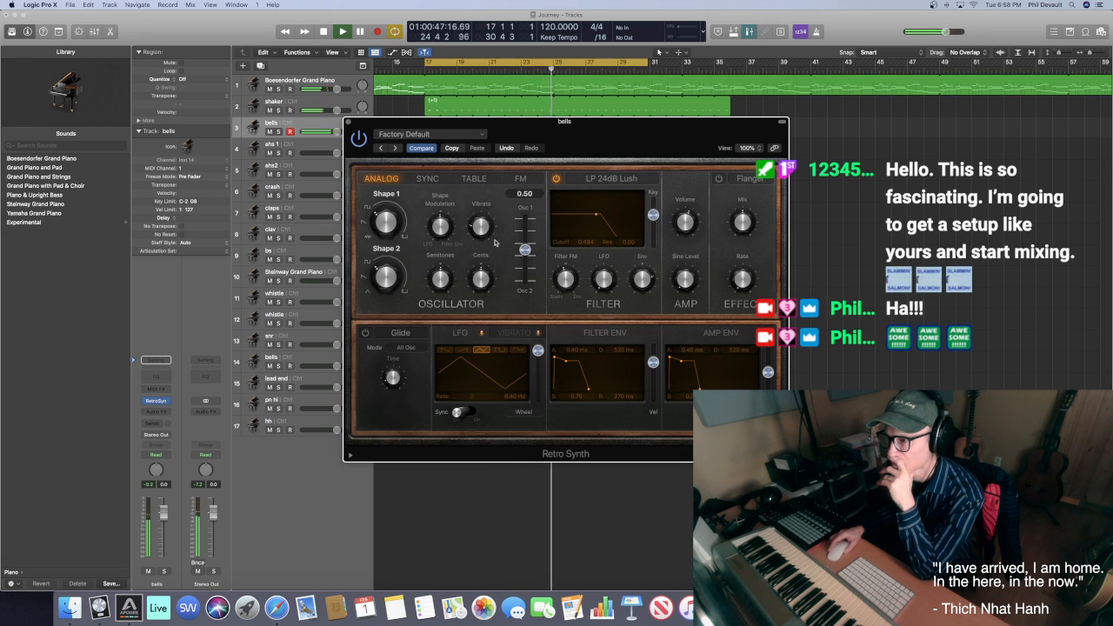
pyautogui.moveTo(482, 230)
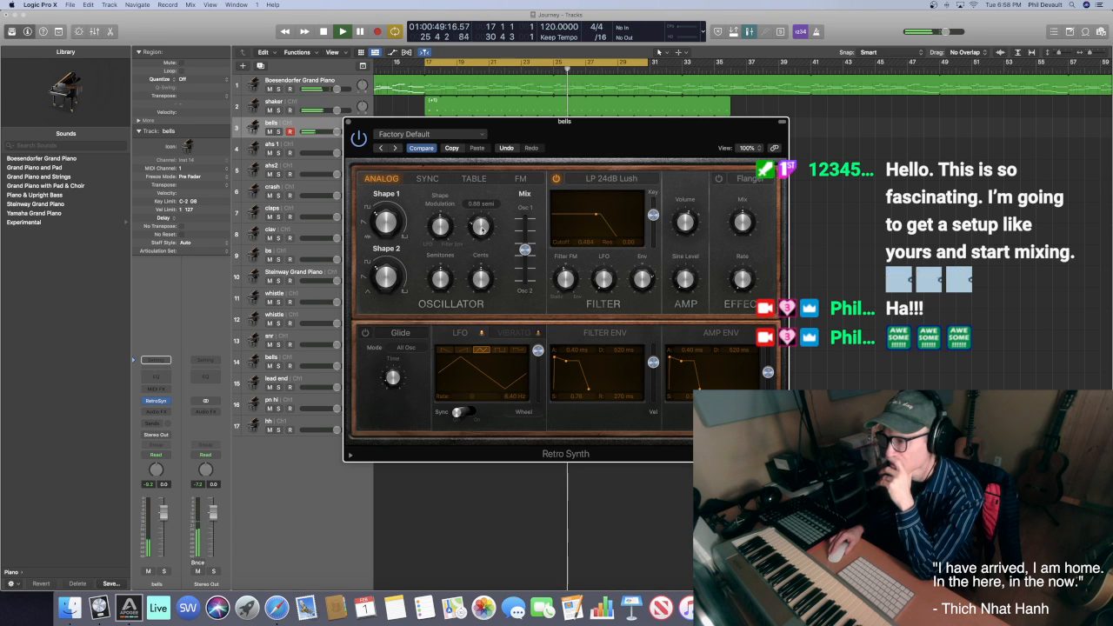
pyautogui.moveTo(635, 263)
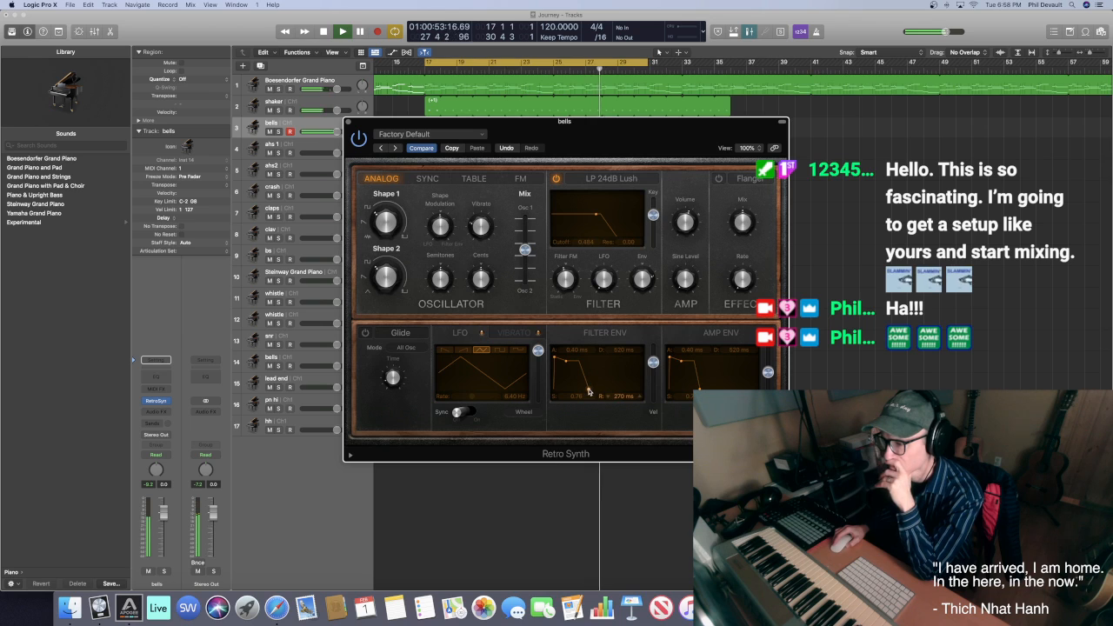
pyautogui.moveTo(589, 386)
pyautogui.mouseDown()
pyautogui.moveTo(563, 369)
pyautogui.moveTo(603, 393)
pyautogui.mouseUp()
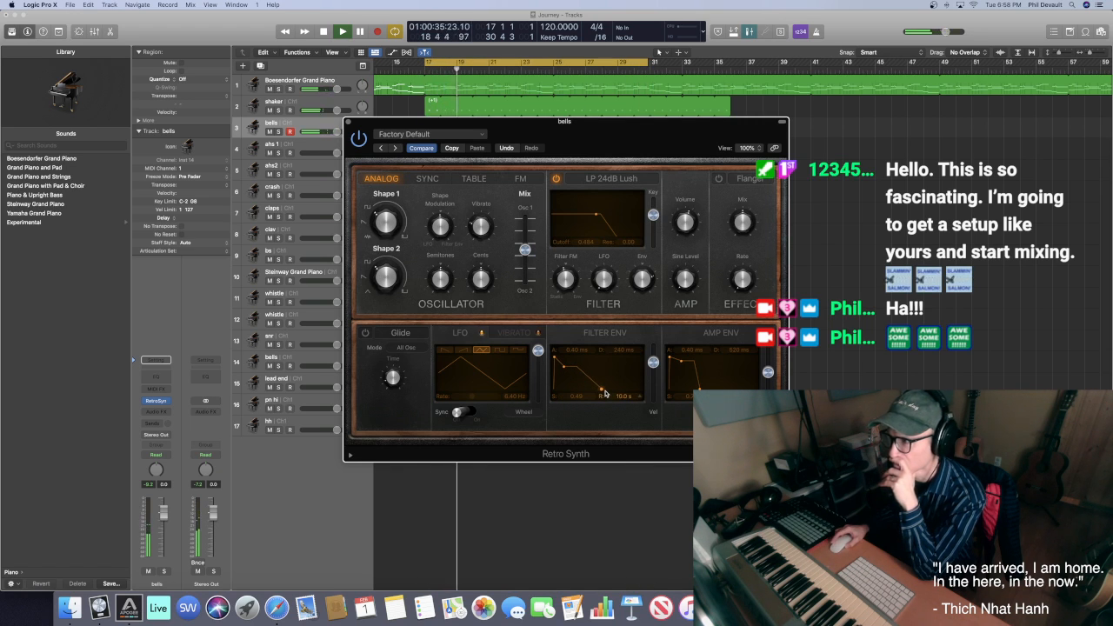
# Move the synth window clear of the bells region and set the cycle range to bars 17 through 33
pyautogui.click(650, 63)
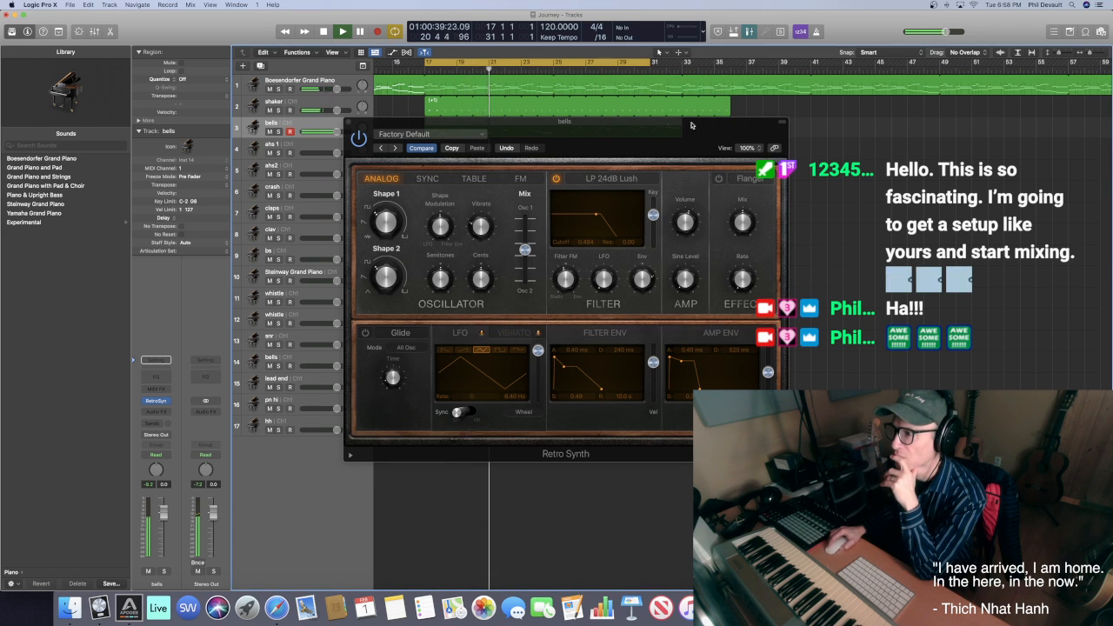
pyautogui.moveTo(690, 122); pyautogui.dragTo(758, 194)
pyautogui.moveTo(651, 65); pyautogui.dragTo(680, 68)
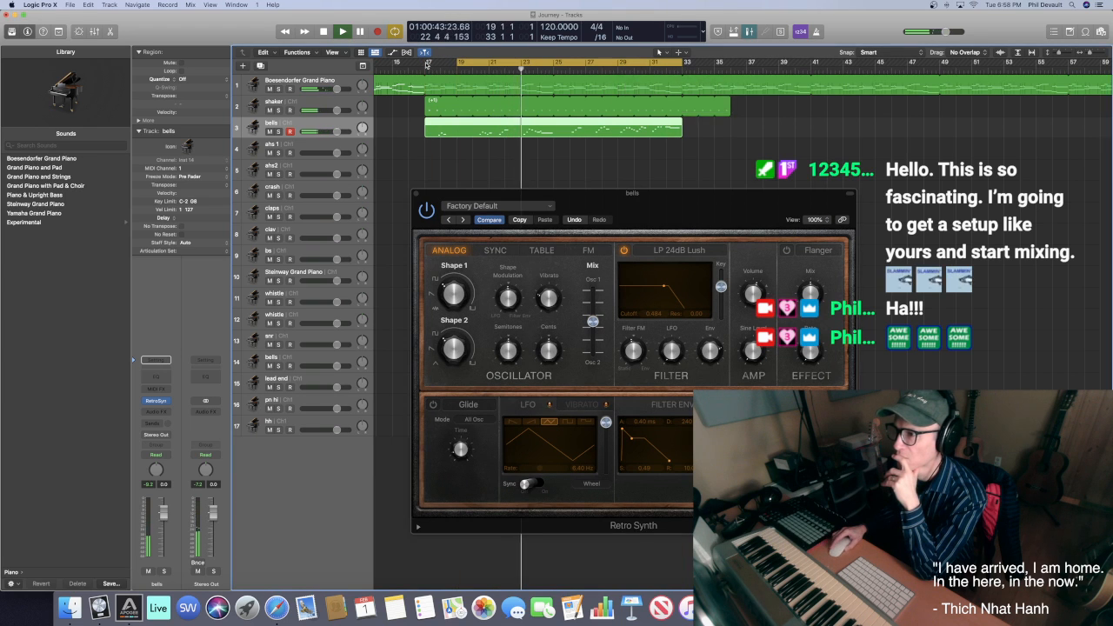
pyautogui.moveTo(458, 66); pyautogui.dragTo(426, 66)
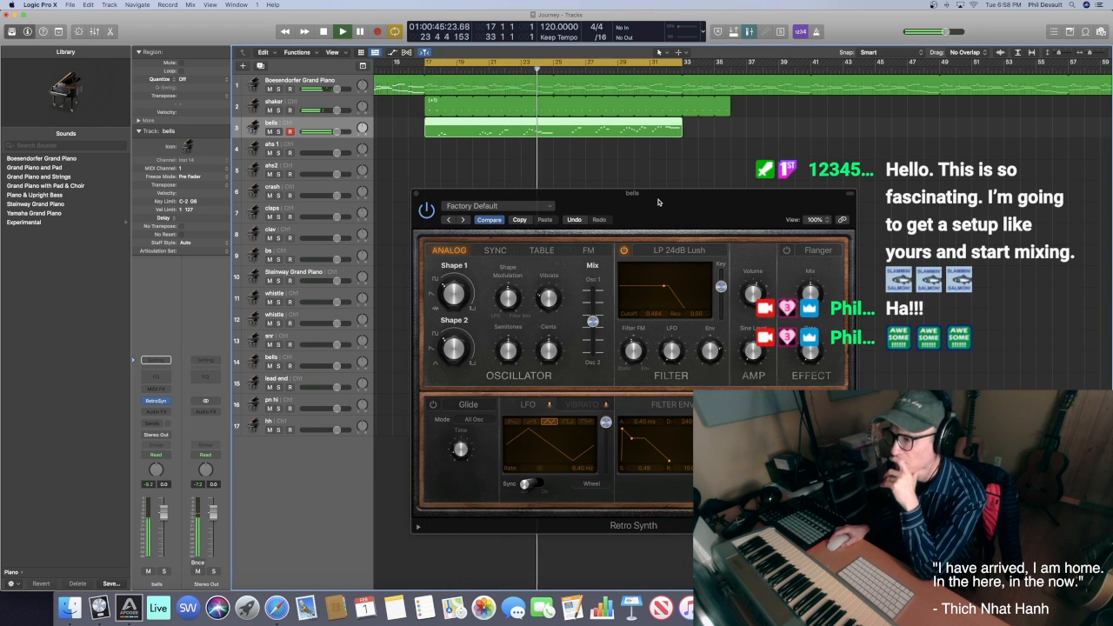
# Audition the Flanger effect, leave it off, and lower the filter cutoff to about 0.44
pyautogui.moveTo(655, 199); pyautogui.dragTo(640, 165)
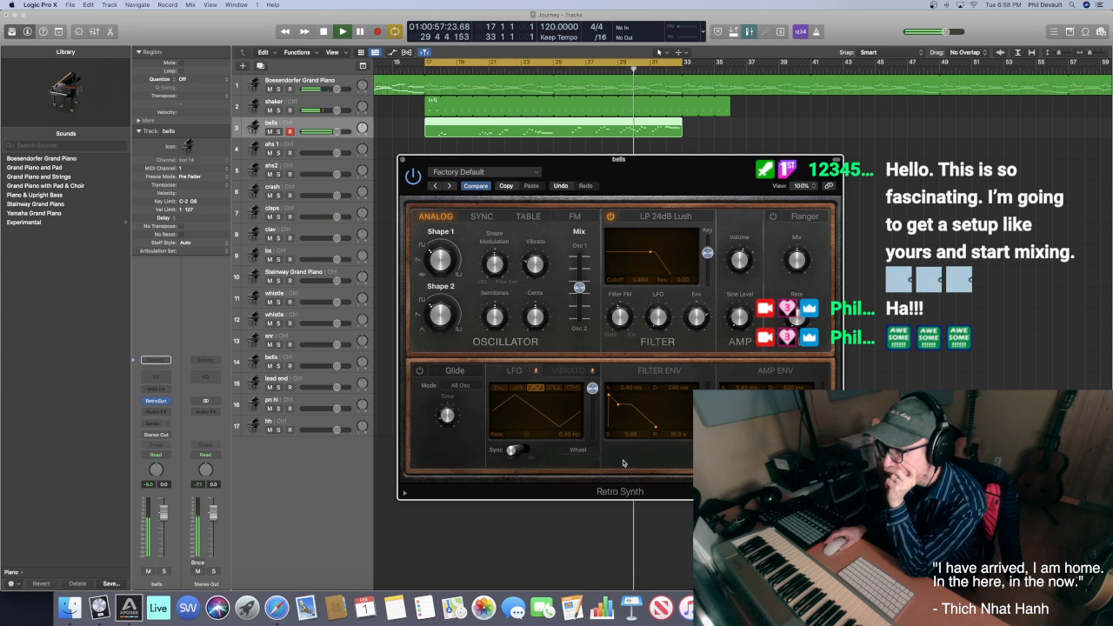
pyautogui.click(773, 217)
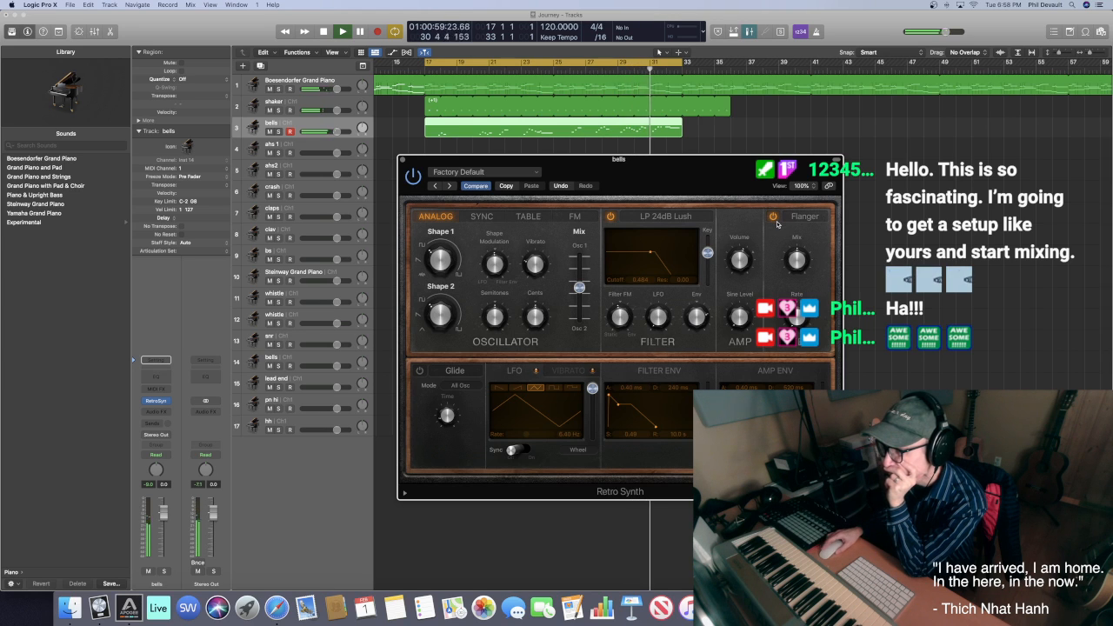
pyautogui.click(773, 217)
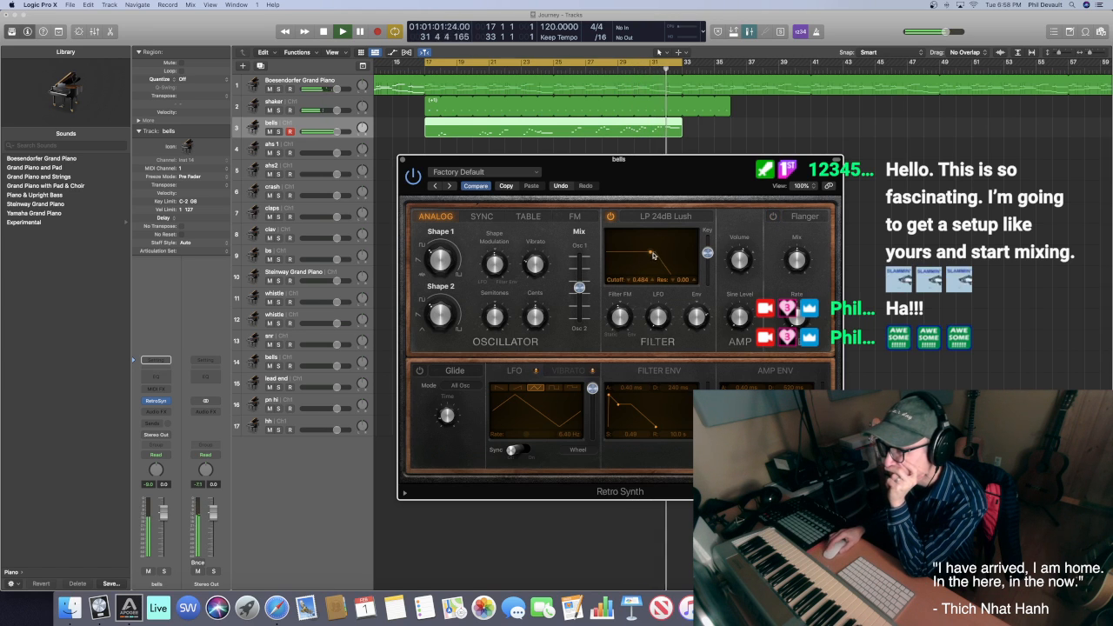
pyautogui.moveTo(653, 254)
pyautogui.mouseDown()
pyautogui.moveTo(640, 257)
pyautogui.moveTo(652, 258)
pyautogui.mouseUp()
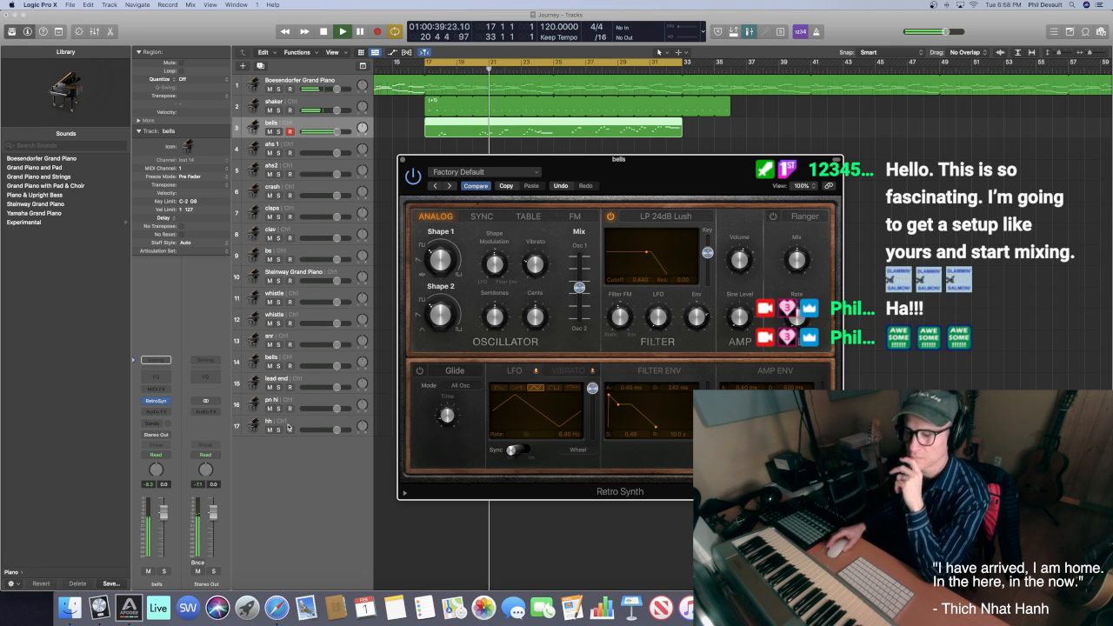
# Insert a Tape Delay on the bells channel and move its window clear of the bells region
pyautogui.click(157, 412)
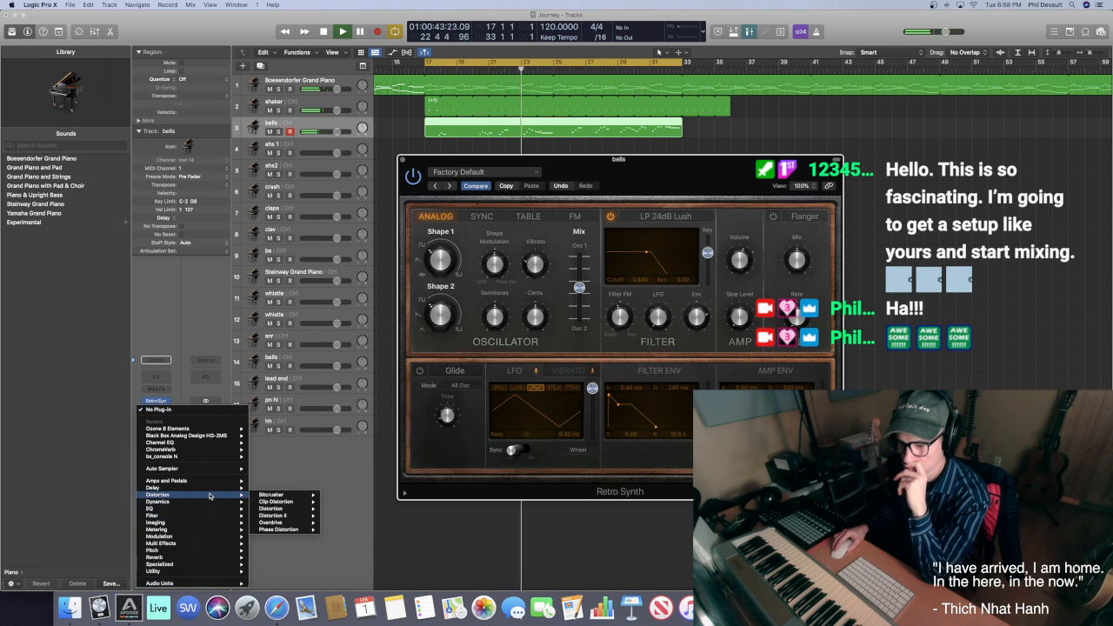
pyautogui.moveTo(214, 560)
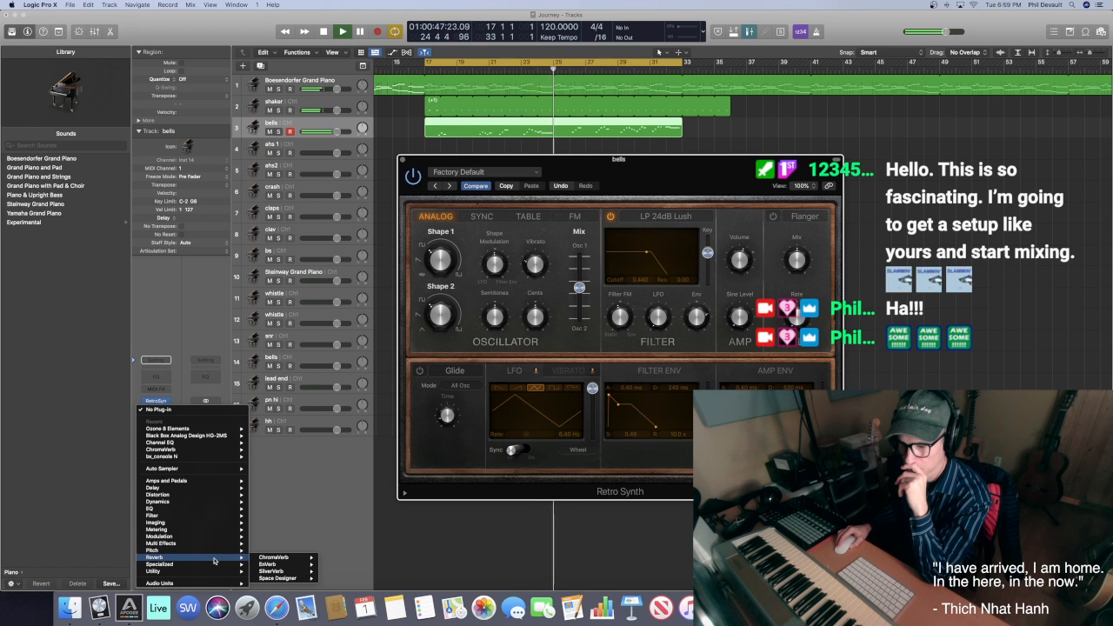
pyautogui.moveTo(200, 488)
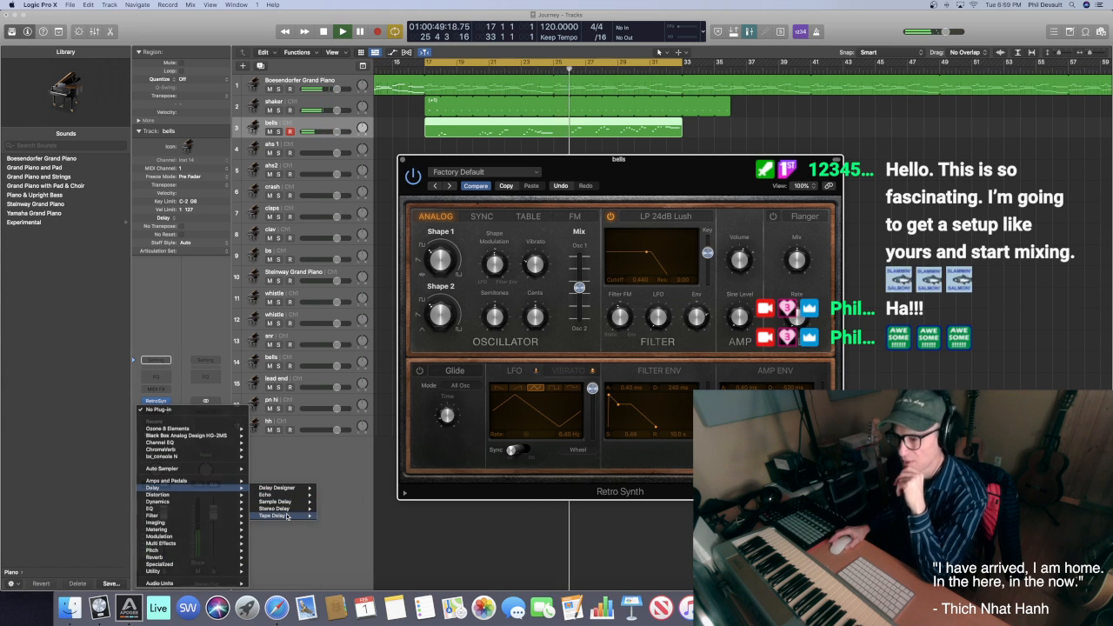
pyautogui.click(272, 515)
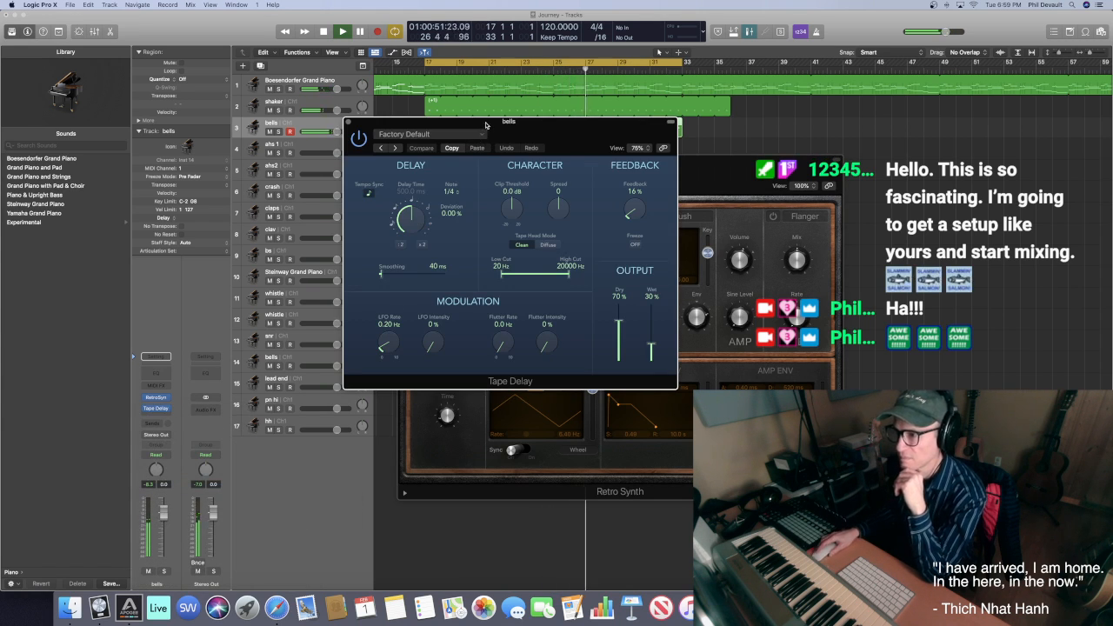
pyautogui.moveTo(470, 123); pyautogui.dragTo(300, 159)
# Set the Tape Delay to a 1/8 note, flutter rate 1.2 Hz, flutter intensity 13% and wet level 15%
pyautogui.click(285, 228)
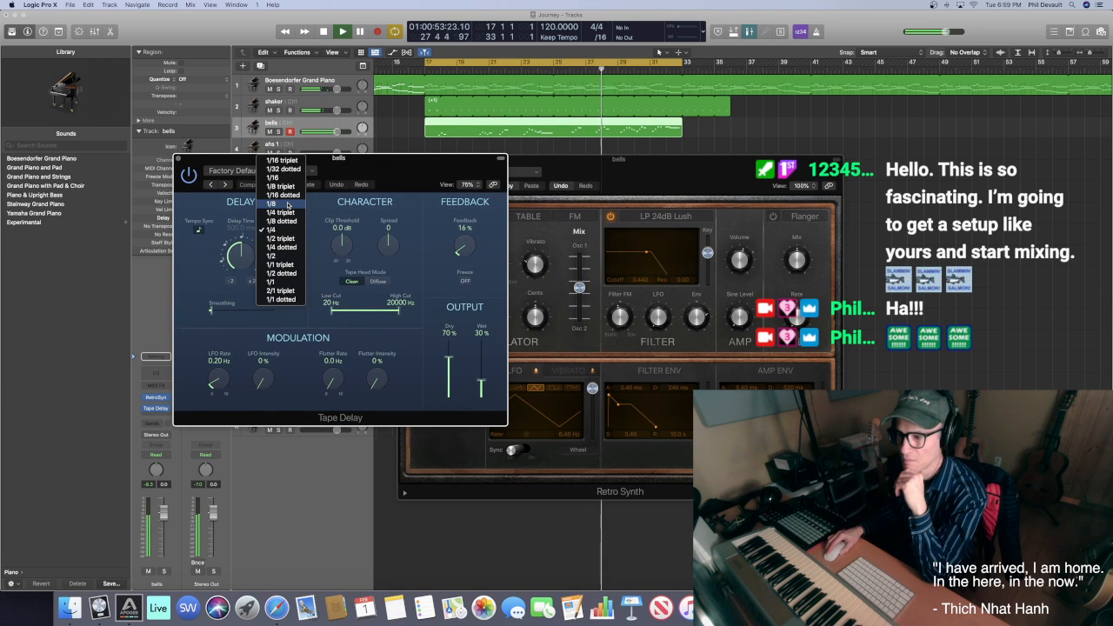
pyautogui.click(281, 221)
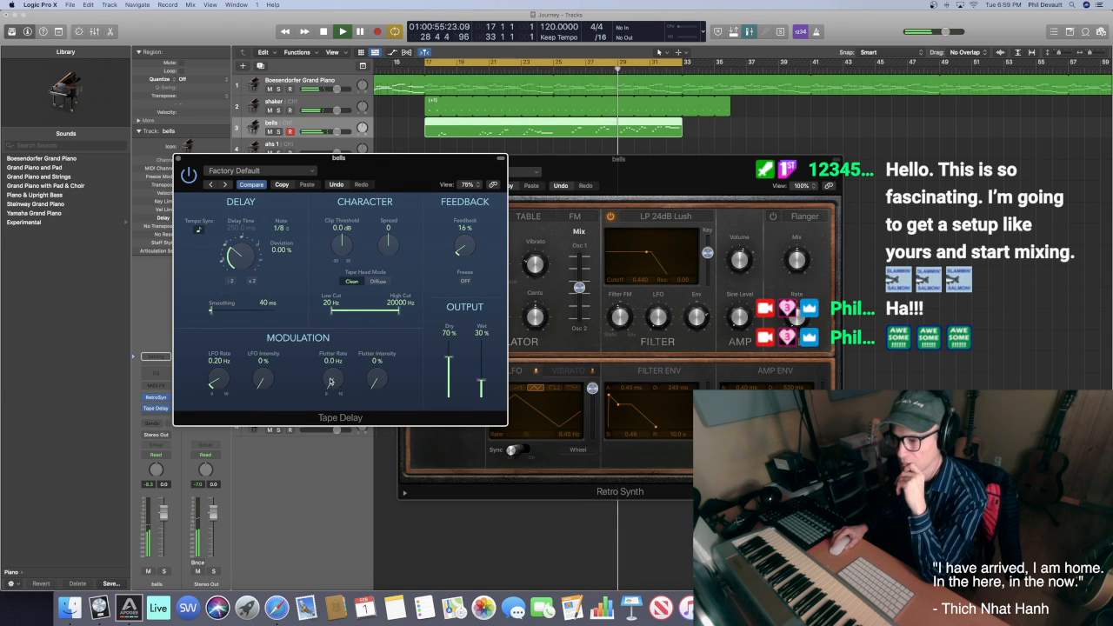
pyautogui.moveTo(330, 381); pyautogui.dragTo(375, 365)
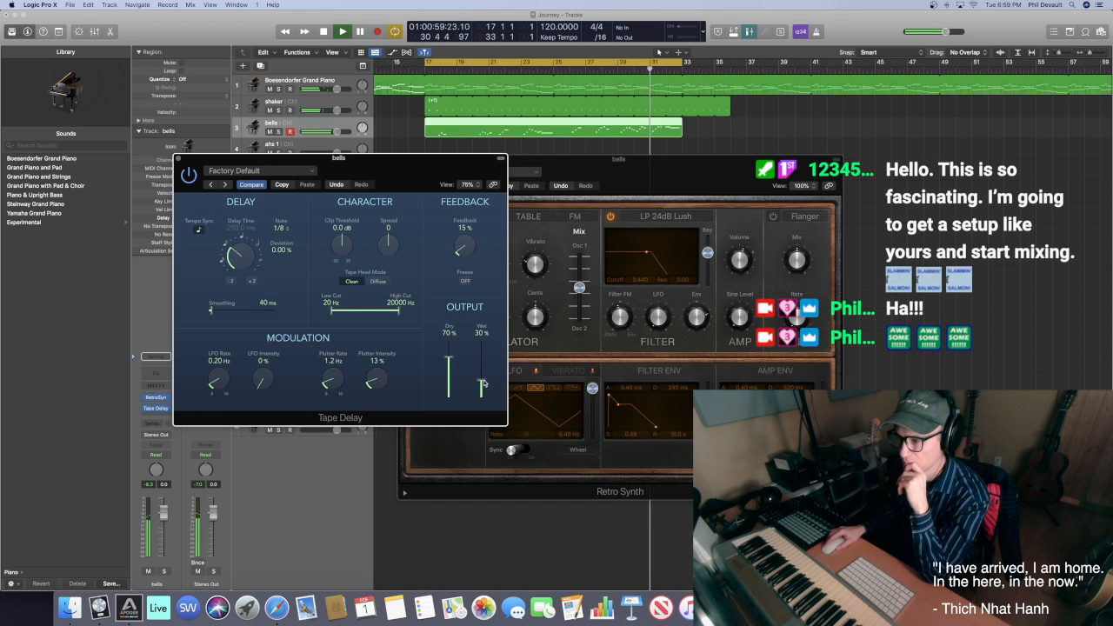
pyautogui.moveTo(483, 384); pyautogui.dragTo(481, 392)
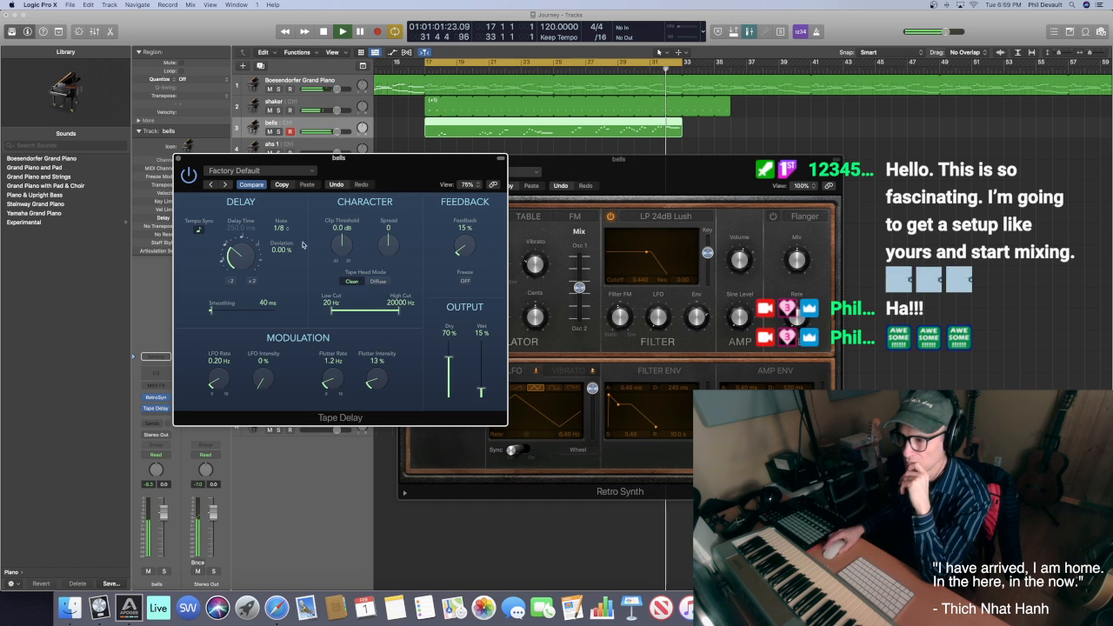
# Audition a 1/16 delay note, return to 1/8, and set feedback to 26% and wet level to 13%
pyautogui.click(279, 227)
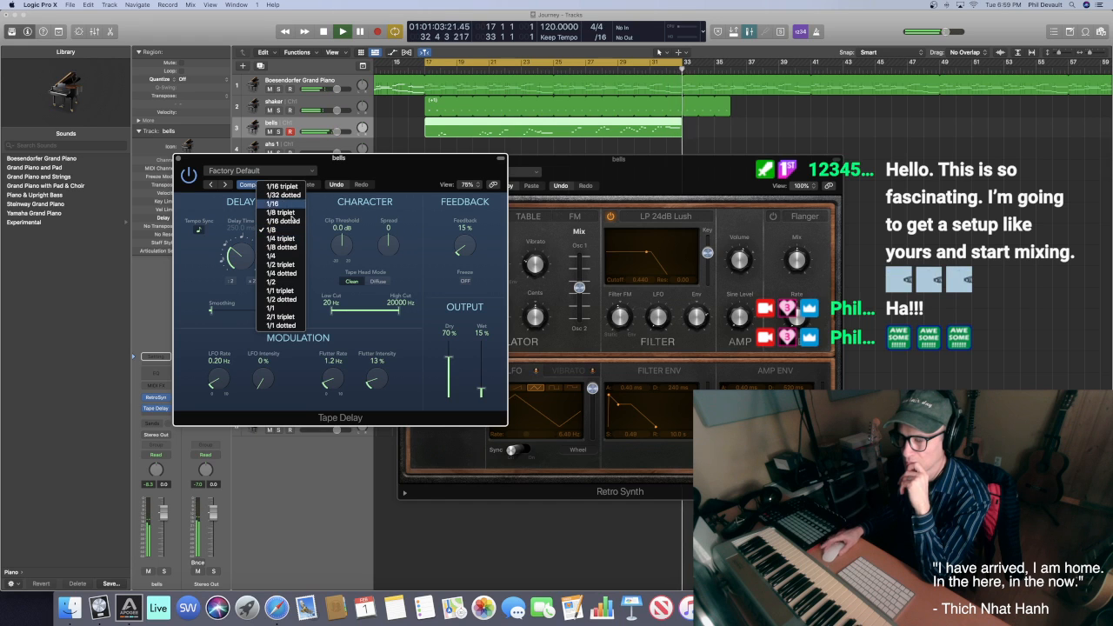
pyautogui.click(273, 203)
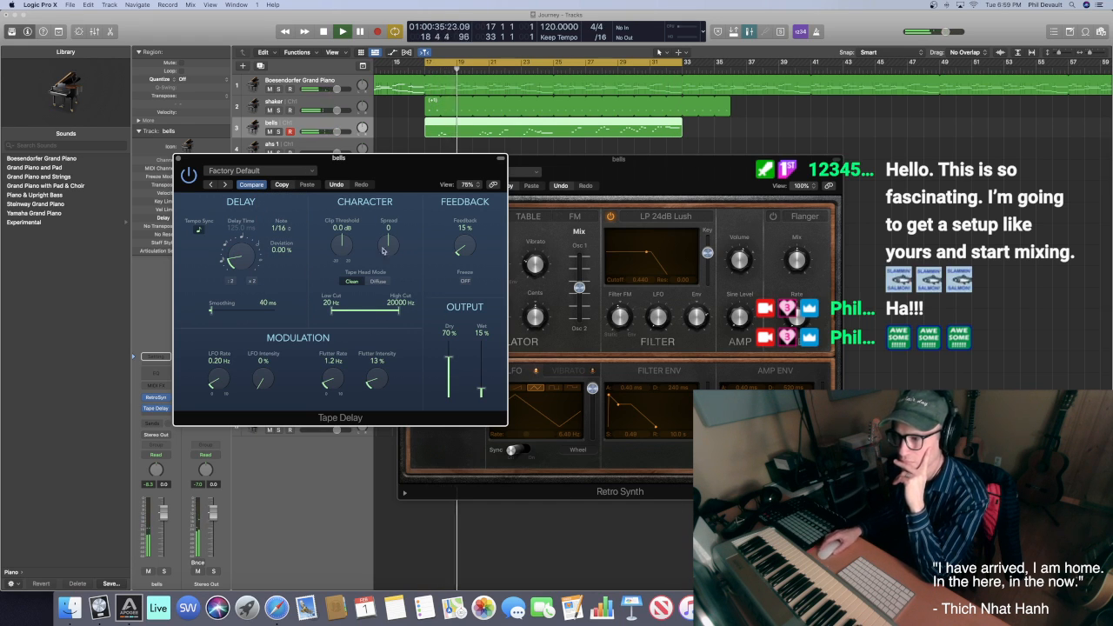
pyautogui.moveTo(462, 252); pyautogui.dragTo(460, 246)
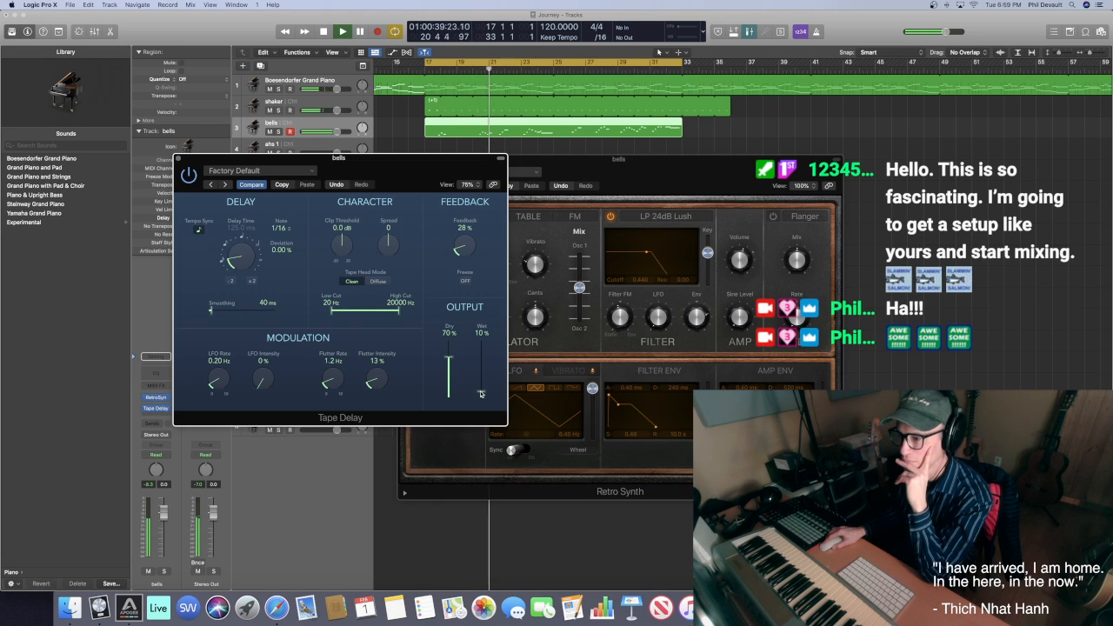
pyautogui.click(279, 227)
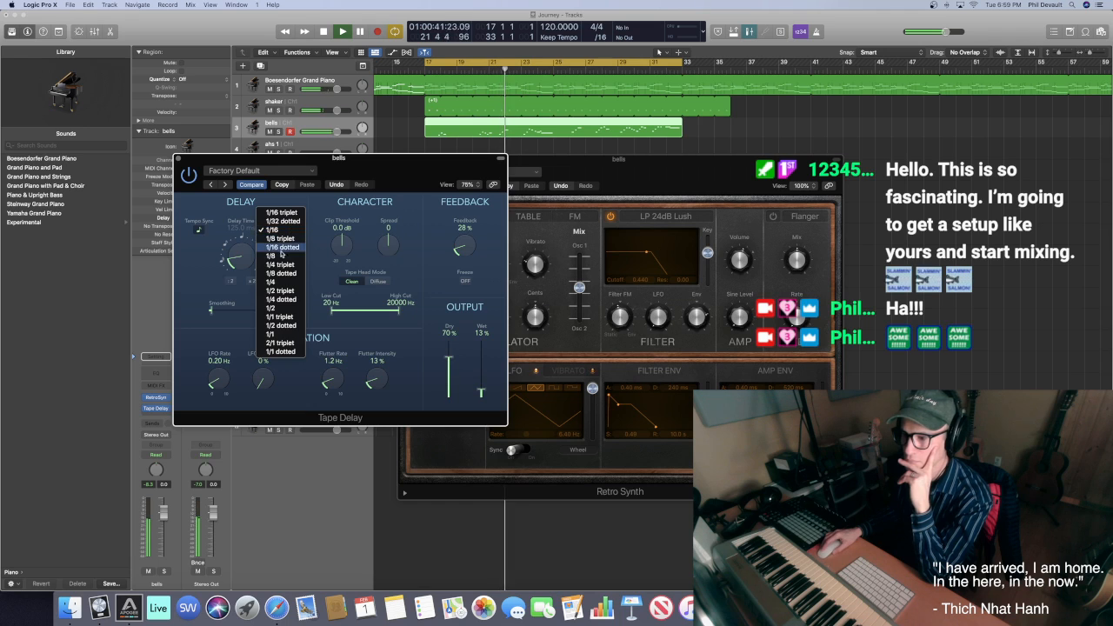
pyautogui.click(280, 218)
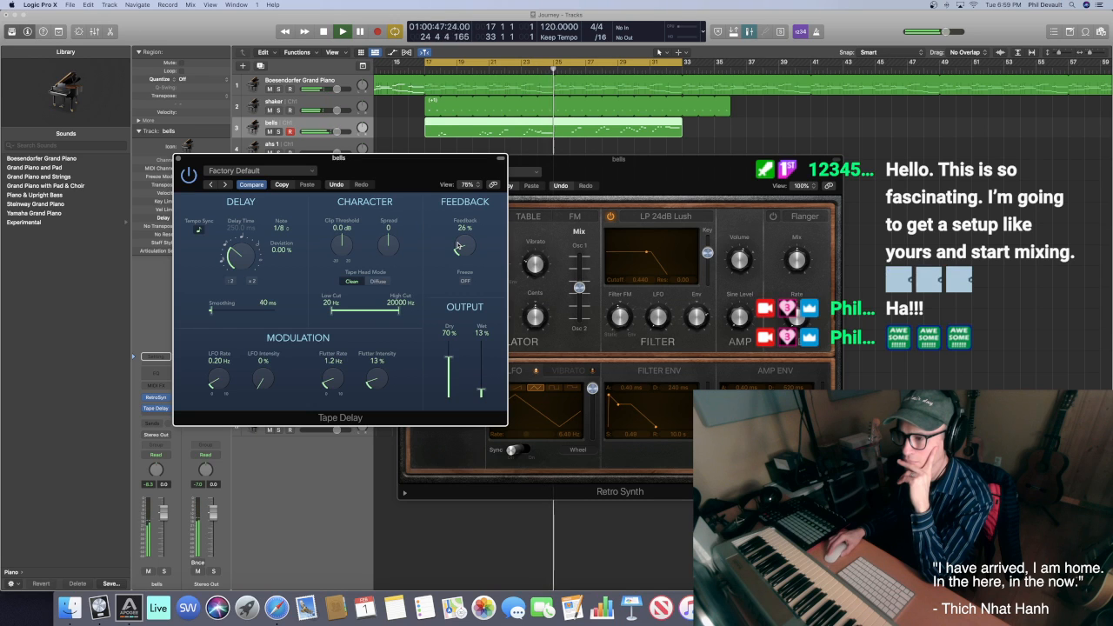
# Set the Tape Delay's low cut to 110 Hz and high cut to 4400 Hz, and lower the bells track's volume to about -3.9 dB
pyautogui.moveTo(399, 310); pyautogui.dragTo(387, 312)
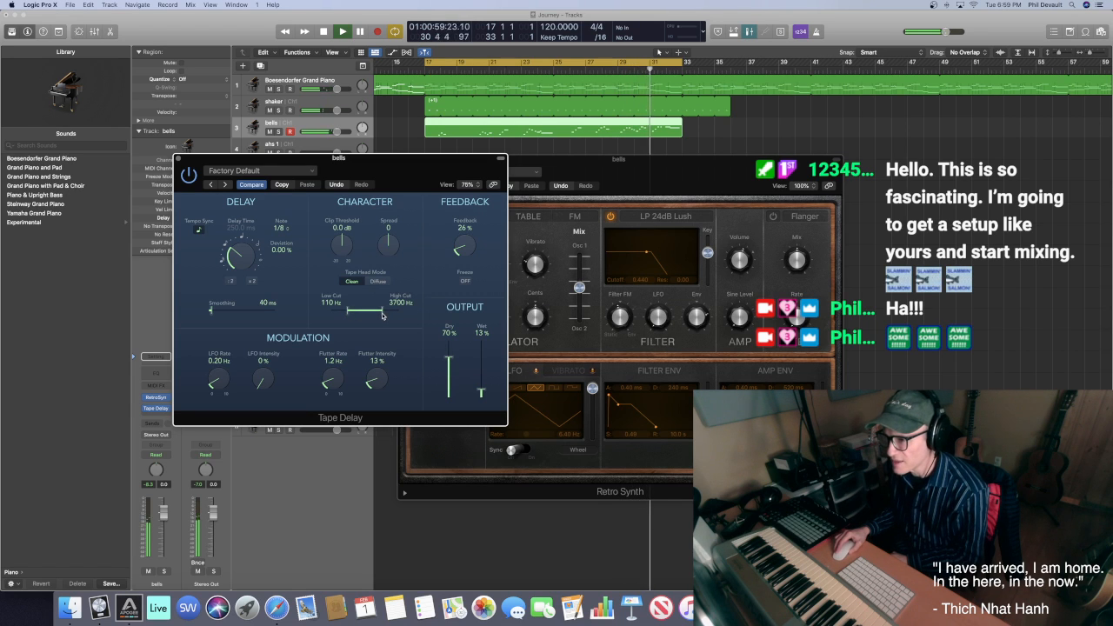
pyautogui.moveTo(382, 315); pyautogui.dragTo(384, 315)
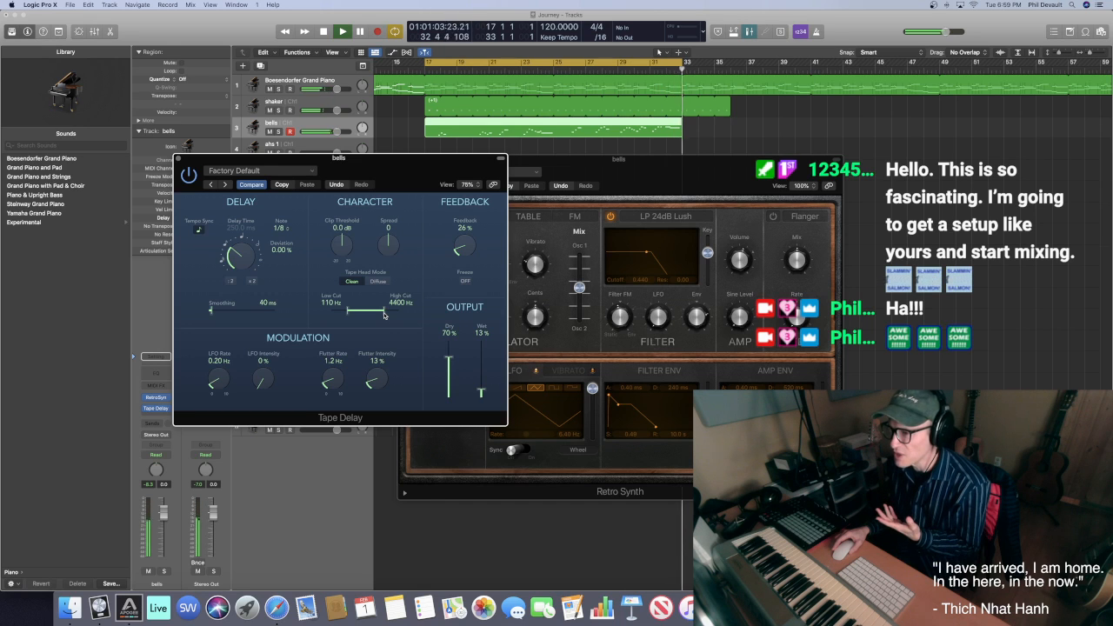
pyautogui.moveTo(286, 159); pyautogui.dragTo(284, 198)
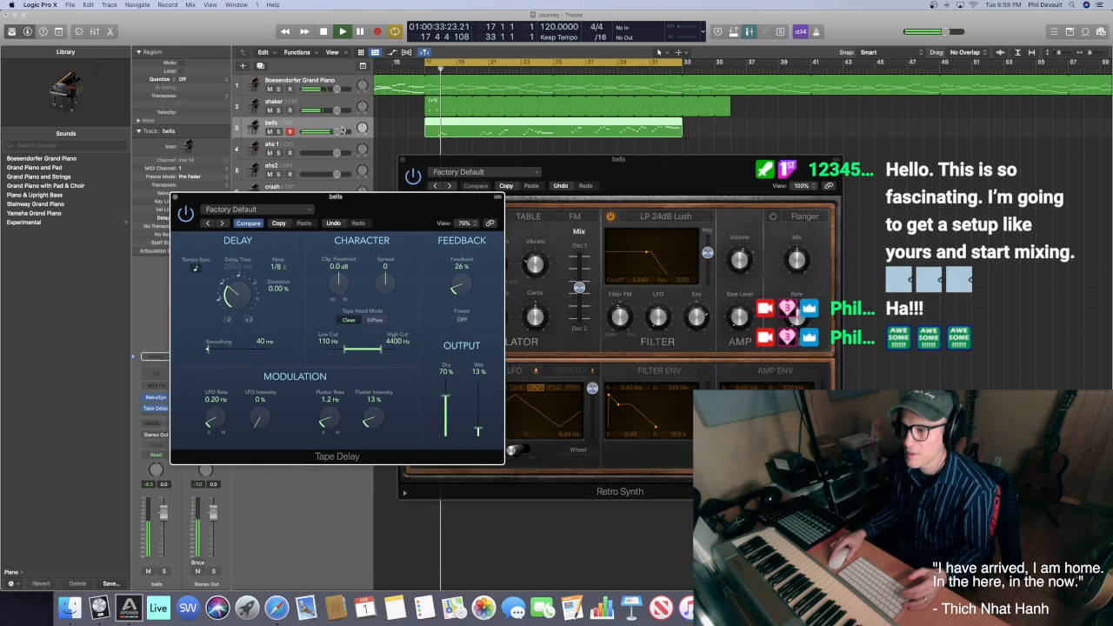
pyautogui.moveTo(337, 131); pyautogui.dragTo(328, 131)
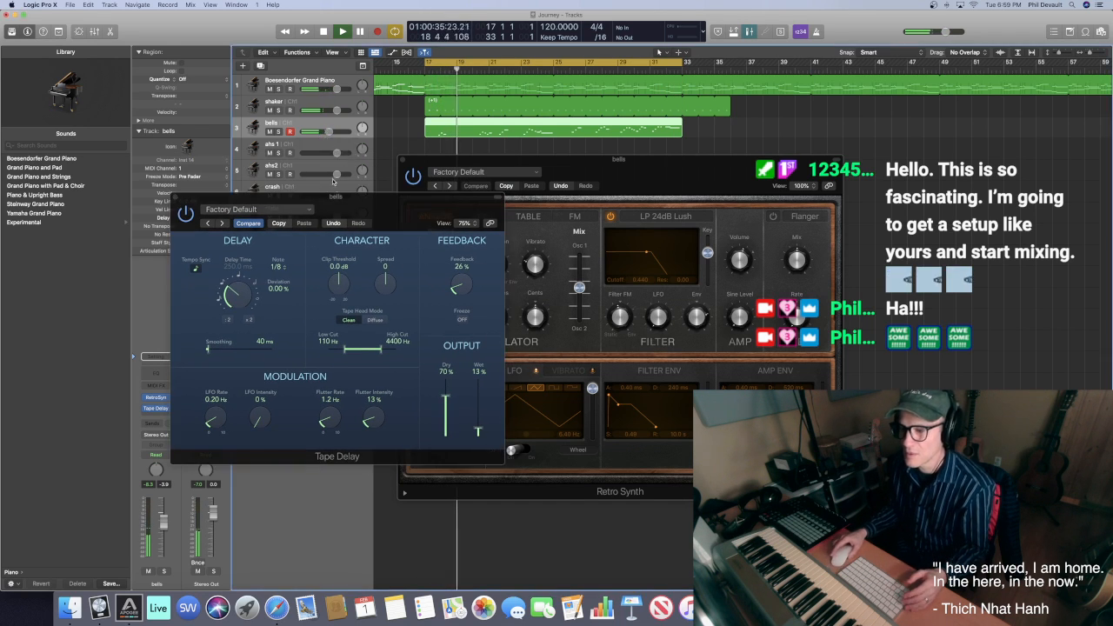
pyautogui.click(175, 197)
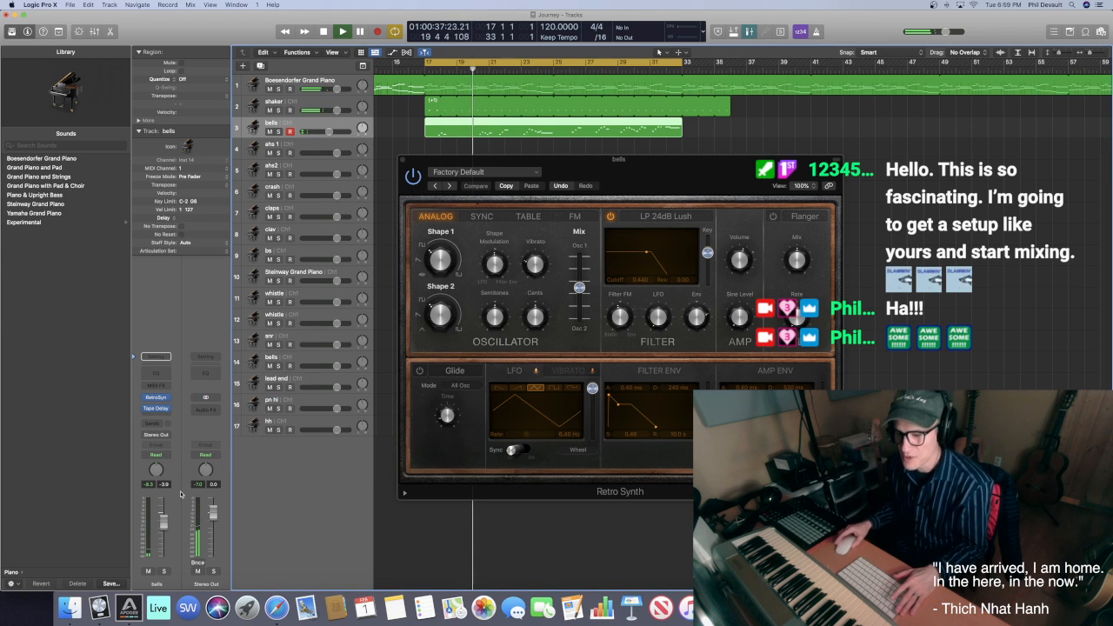
# Send the bells channel to Bus 1 and insert a stereo ChromaVerb on the resulting aux channel
pyautogui.click(155, 422)
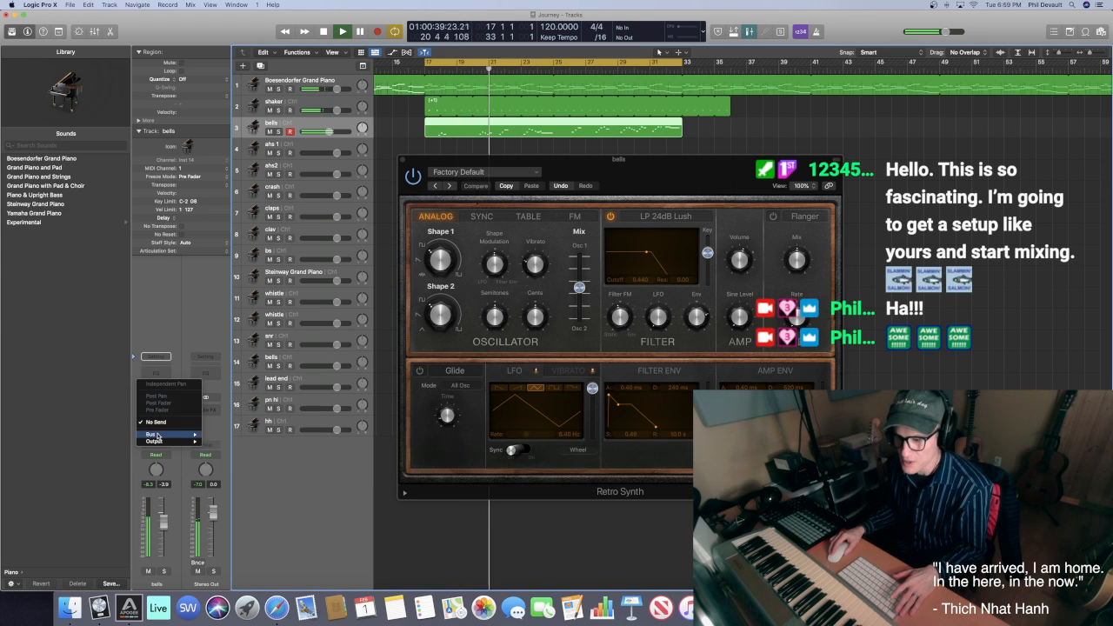
pyautogui.moveTo(157, 434)
pyautogui.click(253, 314)
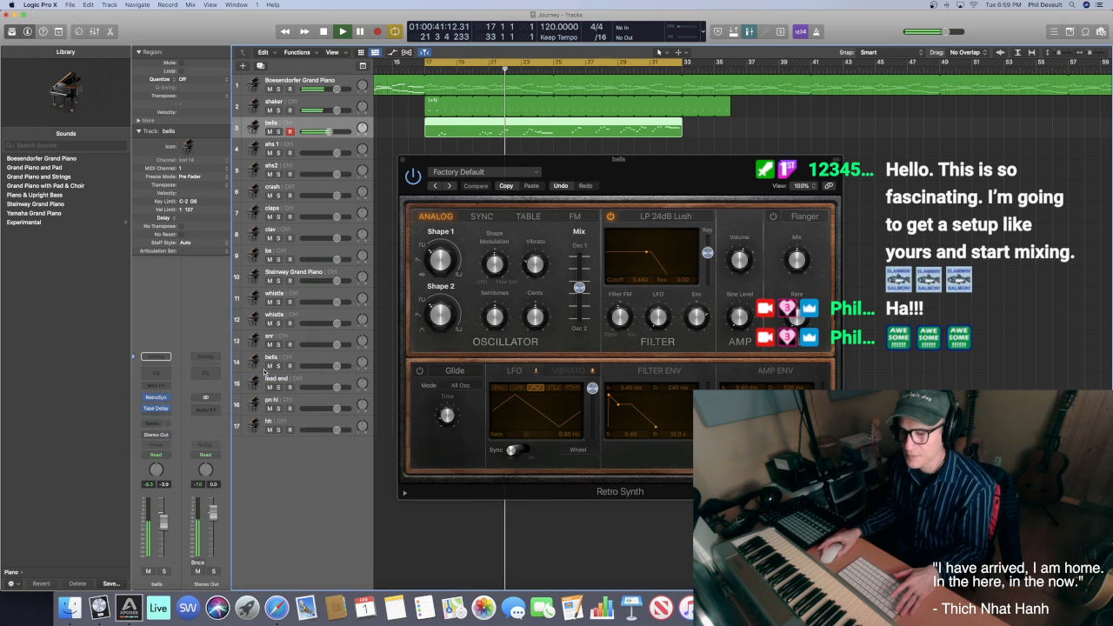
pyautogui.click(205, 404)
pyautogui.moveTo(236, 488)
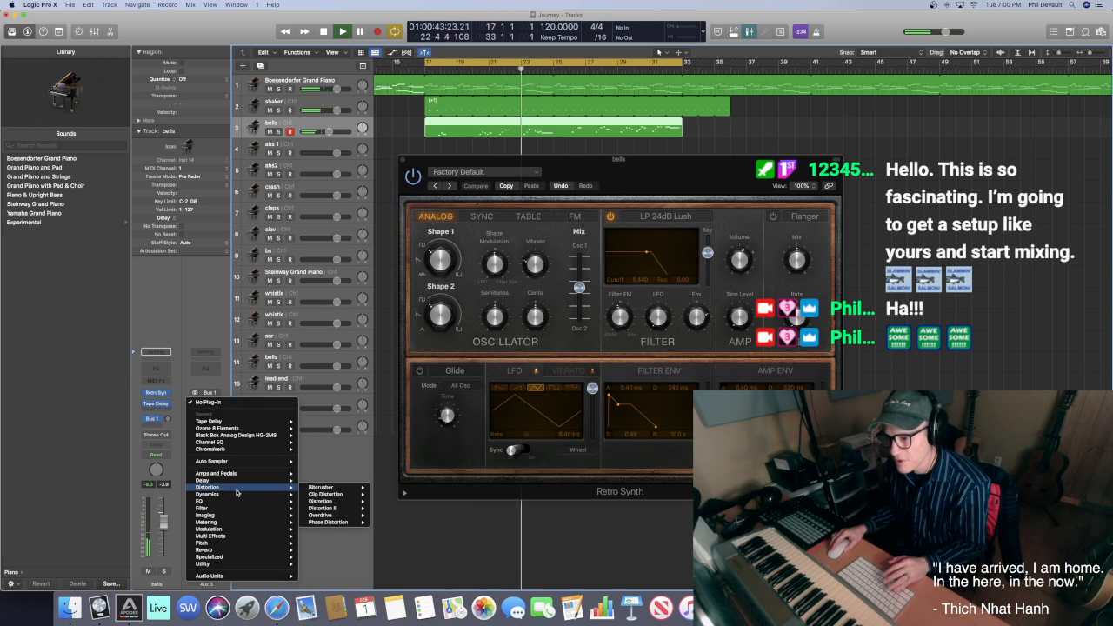
pyautogui.moveTo(269, 448)
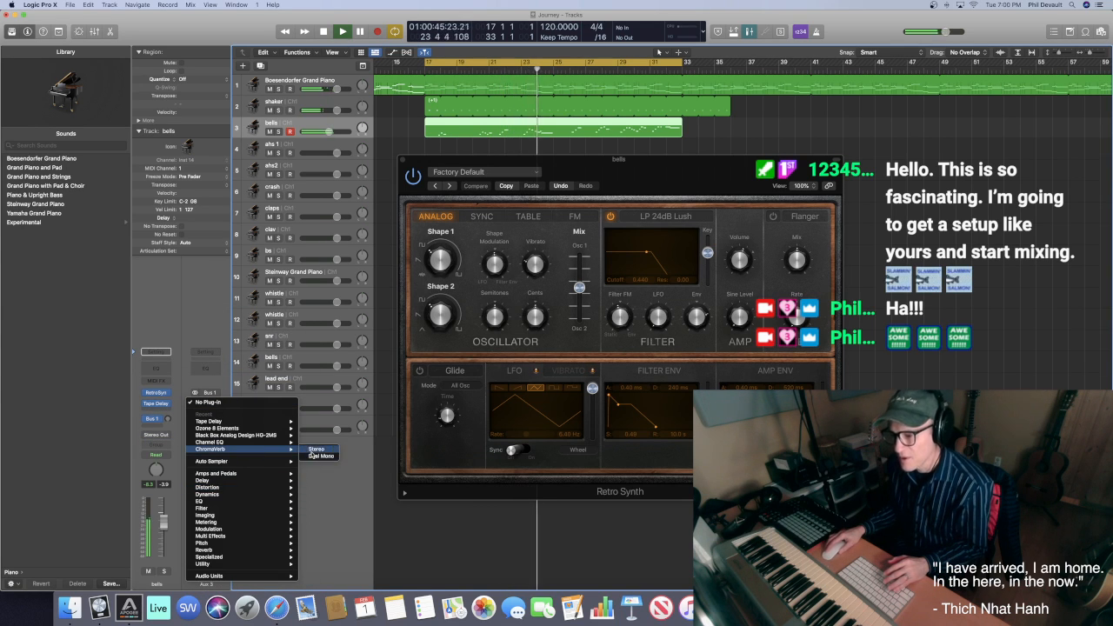
pyautogui.click(313, 450)
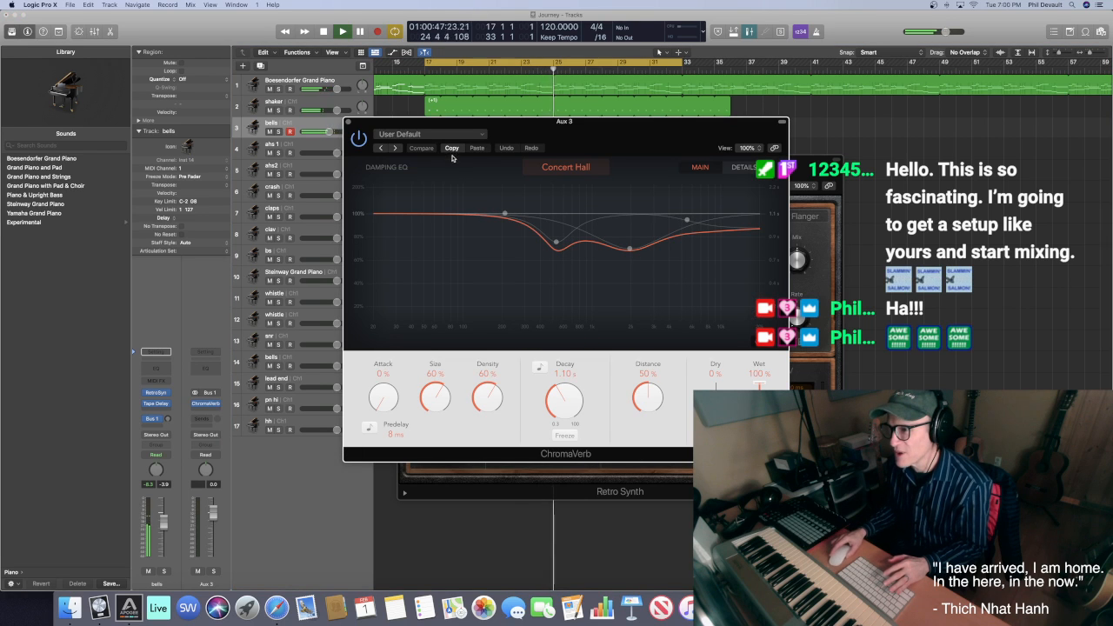
# Load the saved medium plate preset in ChromaVerb and move the low damping point to about 186 Hz with a 0.45 ratio
pyautogui.click(426, 134)
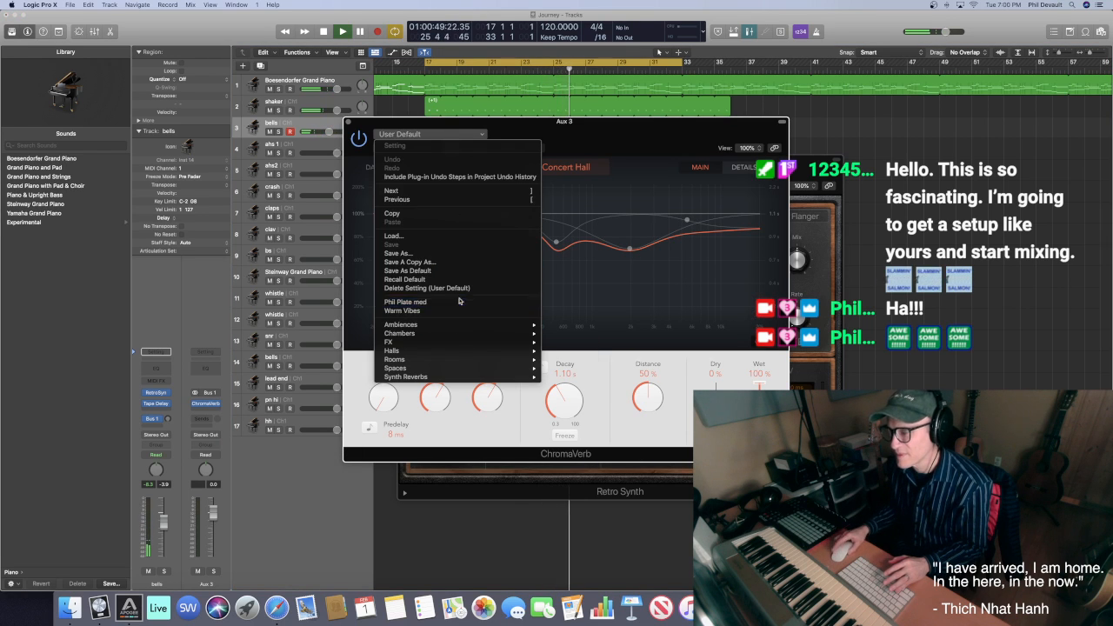
pyautogui.click(405, 301)
pyautogui.moveTo(524, 206); pyautogui.dragTo(497, 244)
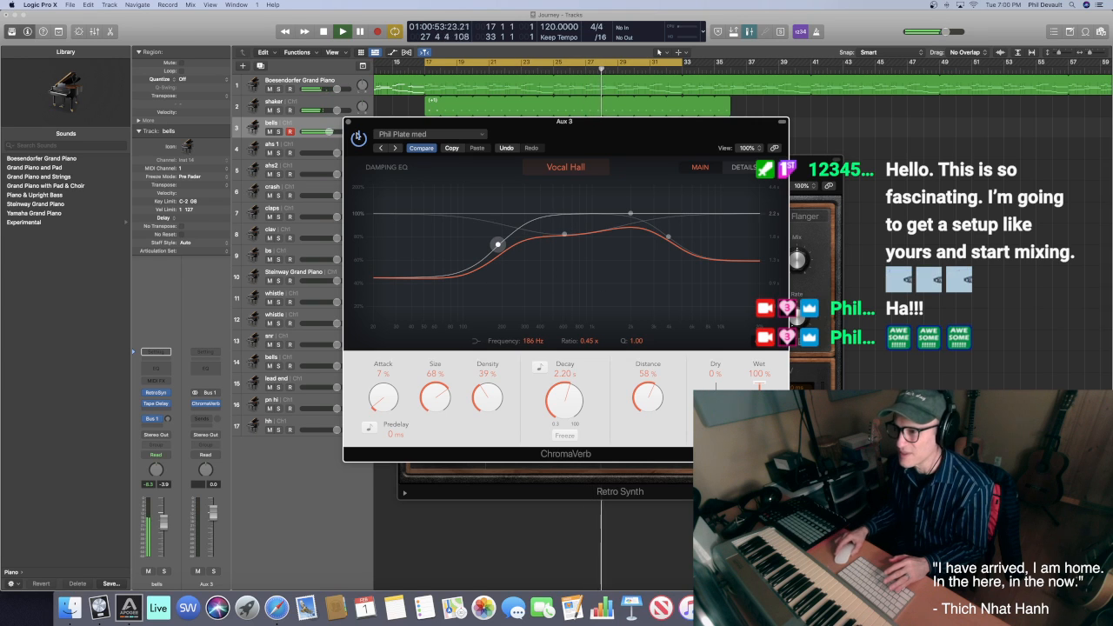
pyautogui.click(349, 123)
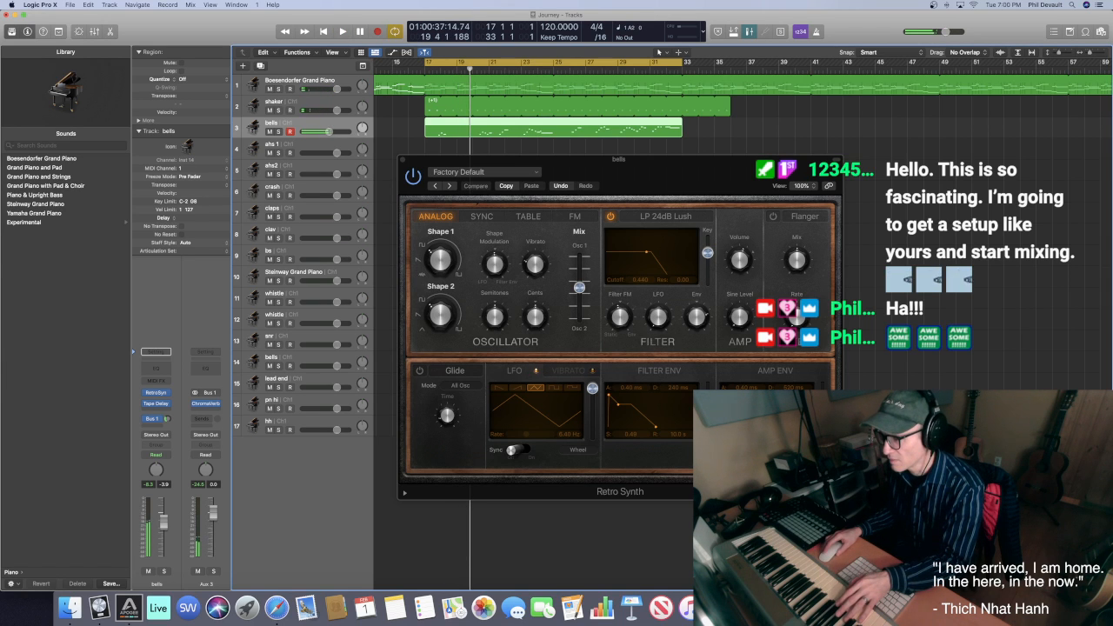
# Turn on Glide in the bells' Retro Synth, keep its mode at All Osc, and set the glide time to about 8.5 ms
pyautogui.click(798, 315)
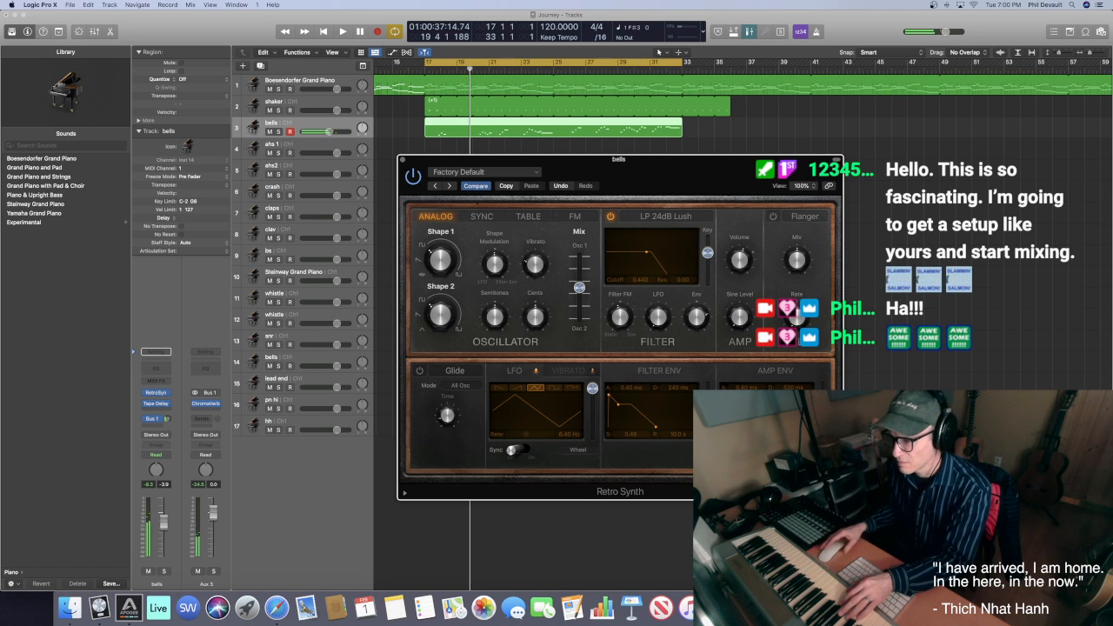
pyautogui.click(451, 389)
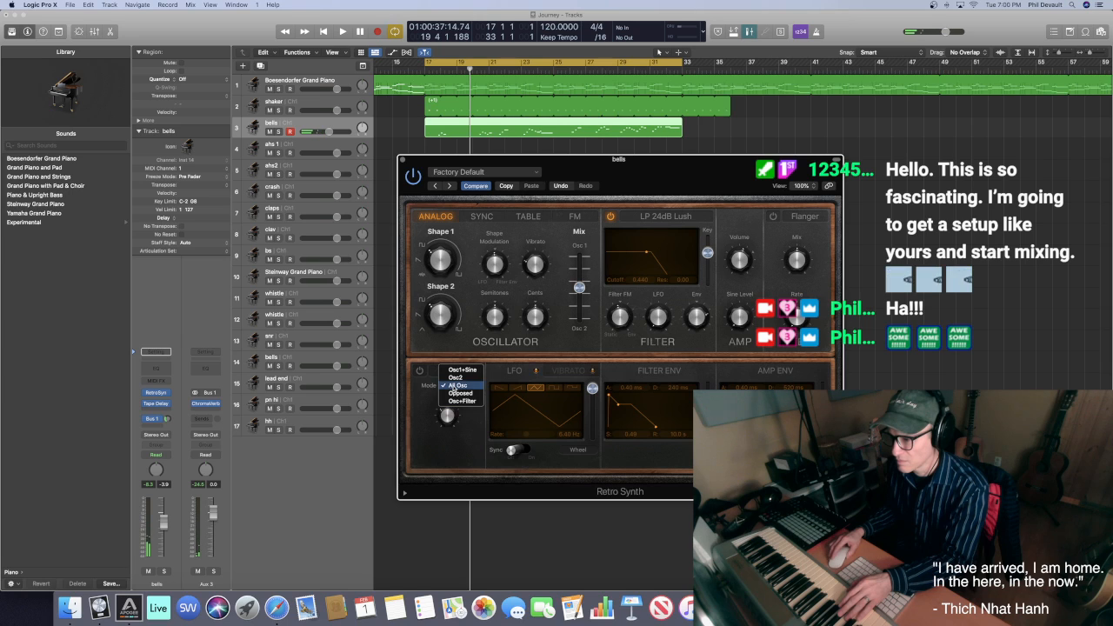
pyautogui.click(447, 424)
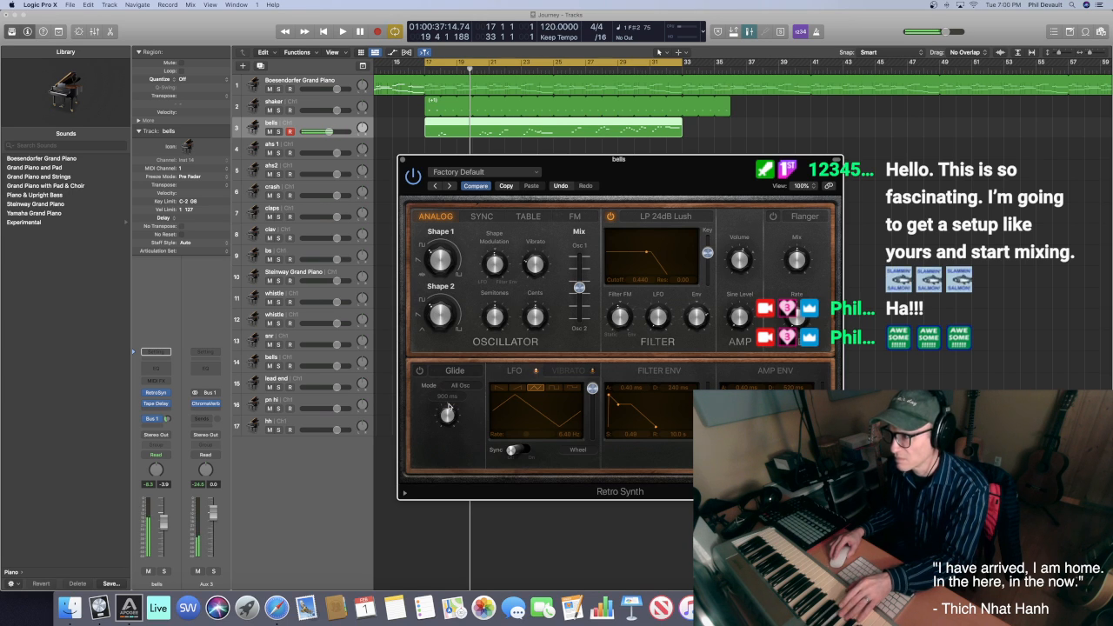
pyautogui.click(404, 494)
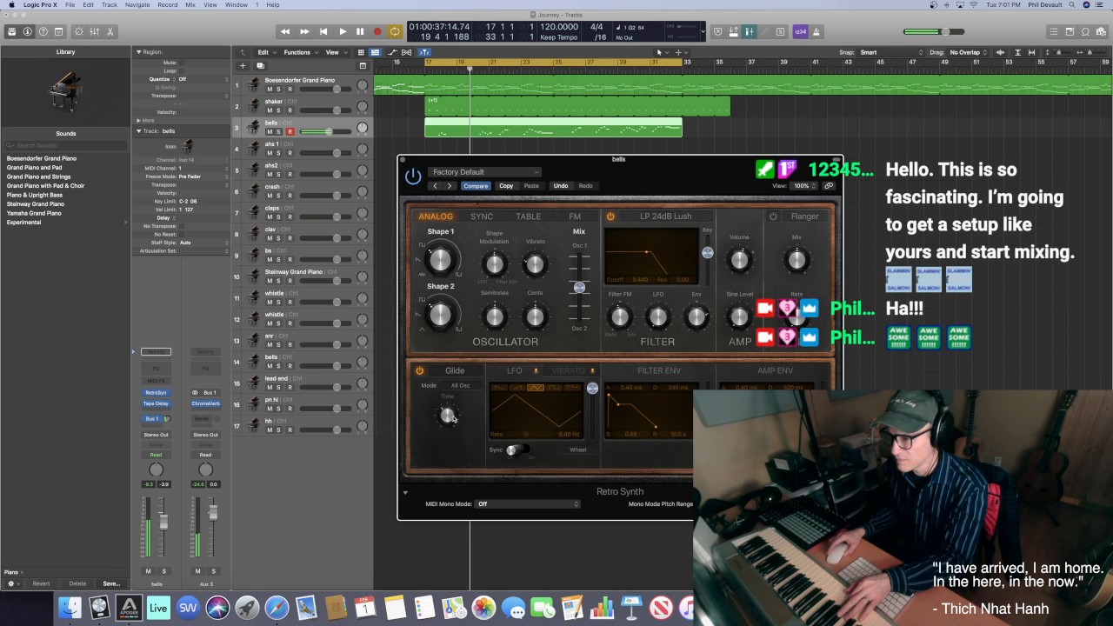
pyautogui.moveTo(438, 435); pyautogui.dragTo(439, 432)
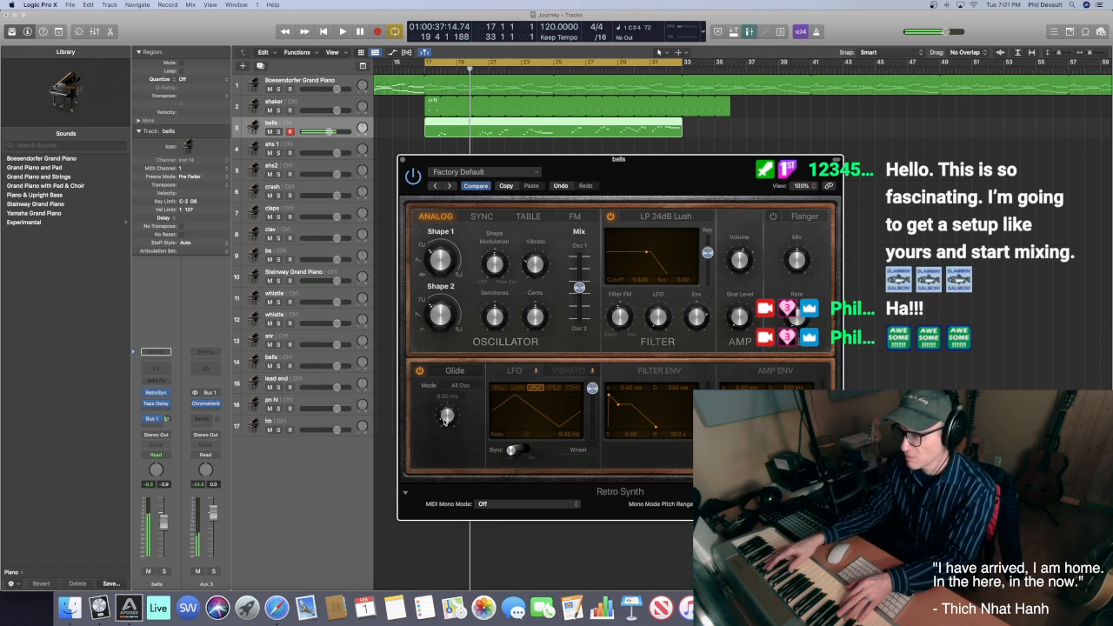
# Close the synth and fine-tune the bells channel's Bus 1 send level while the cycled section plays
pyautogui.press('space')
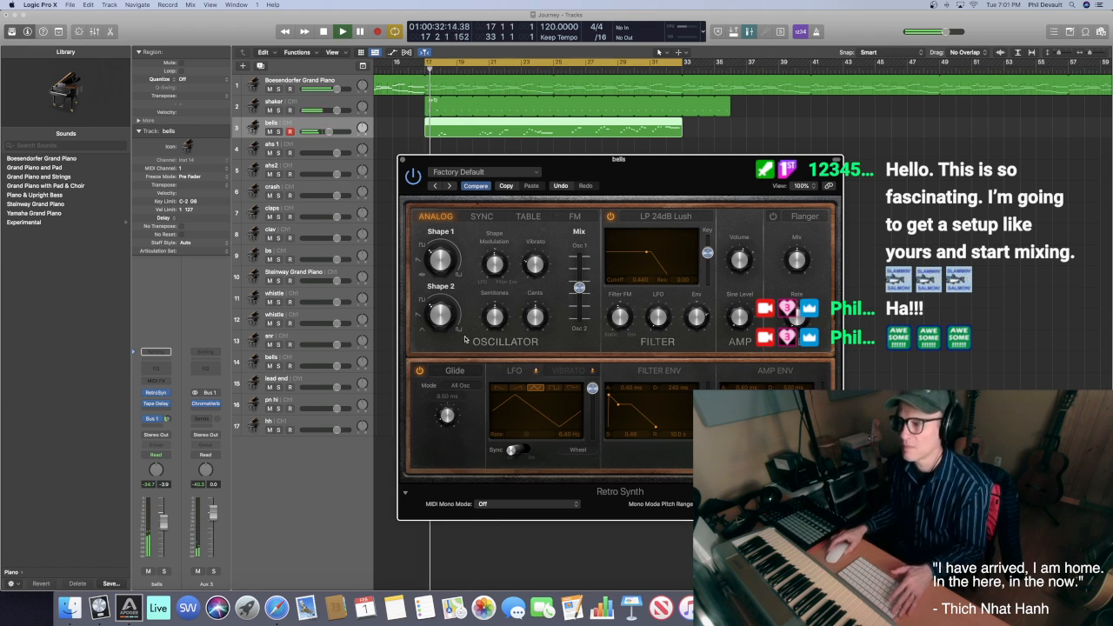
pyautogui.click(401, 160)
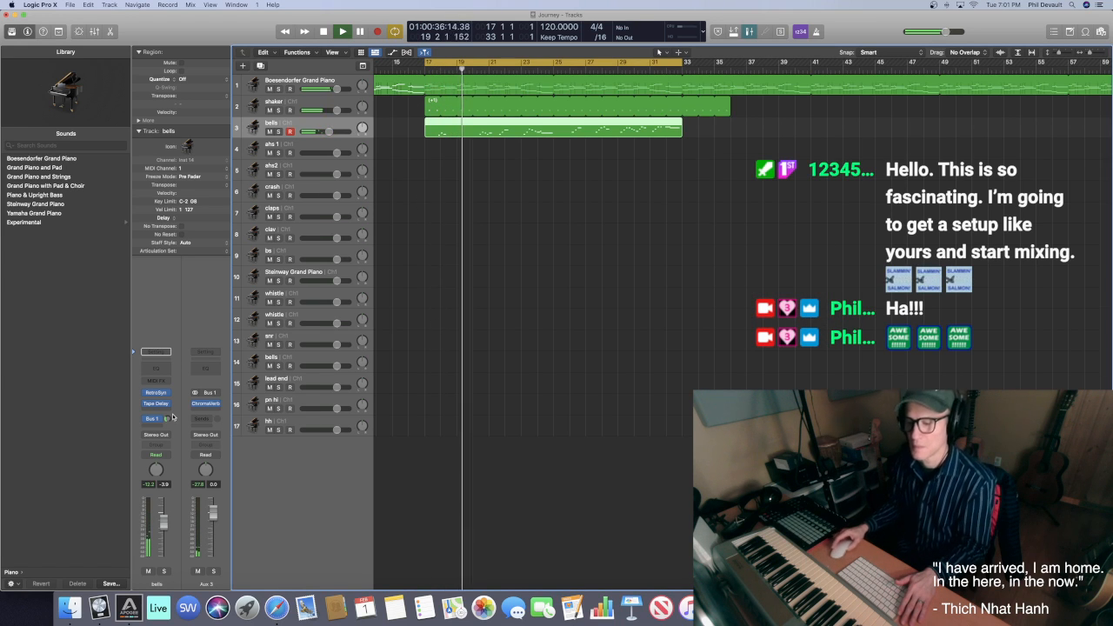
pyautogui.moveTo(167, 419); pyautogui.dragTo(168, 420)
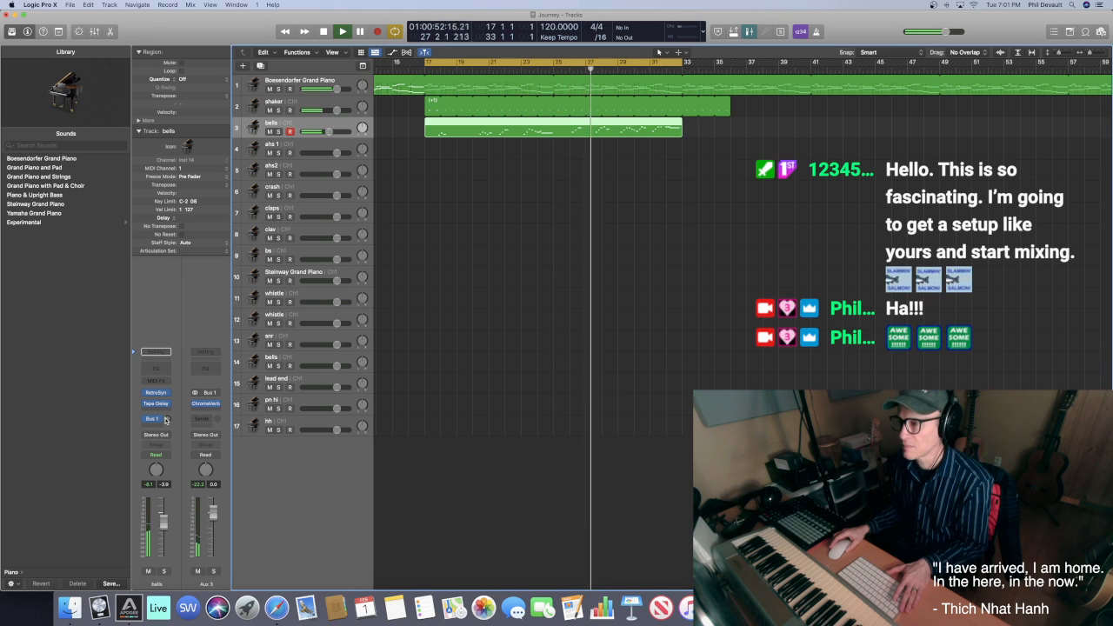
pyautogui.press('super+Left')
pyautogui.press('super+Left')
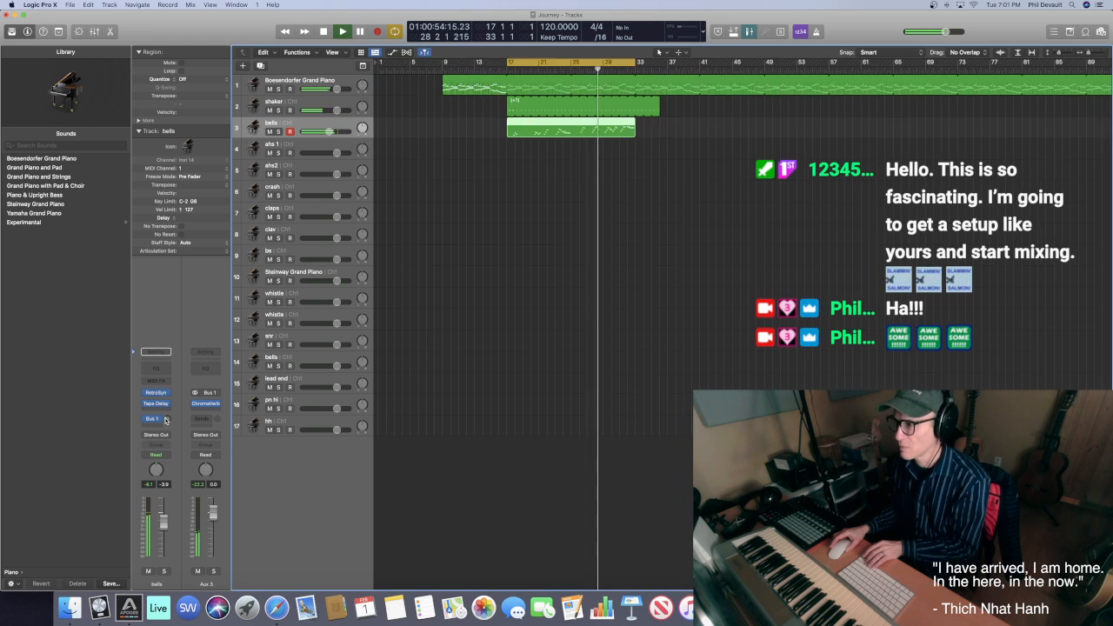
# Extend the looped shaker, bells and Boesendorfer Grand Piano regions so all three end together at about bar 129
pyautogui.press('super+Left')
pyautogui.press('super+Left')
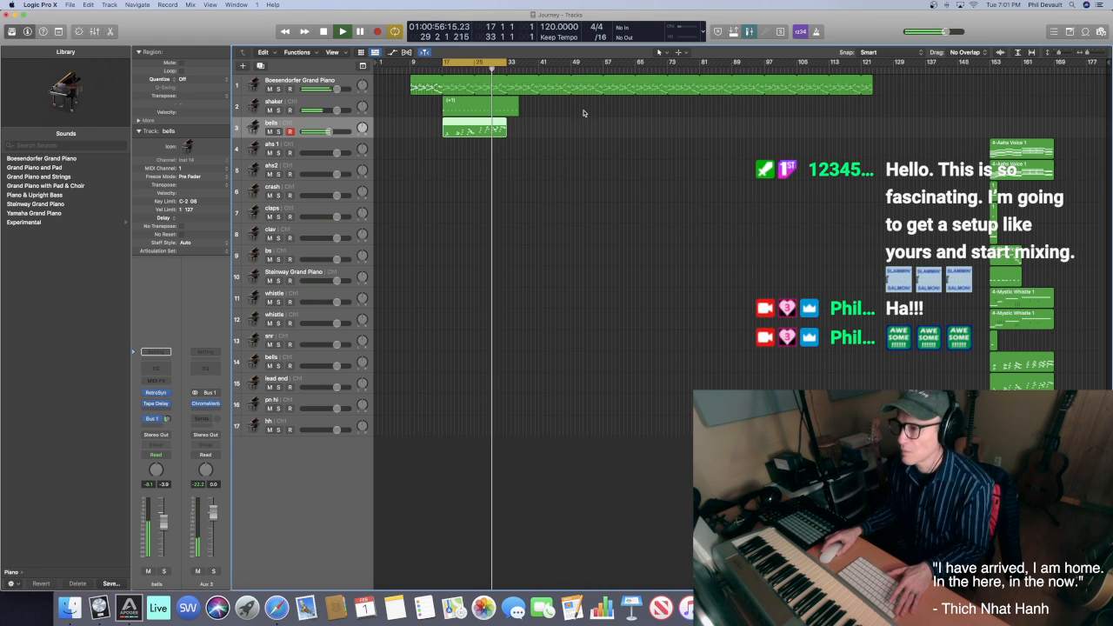
pyautogui.moveTo(517, 103); pyautogui.dragTo(872, 119)
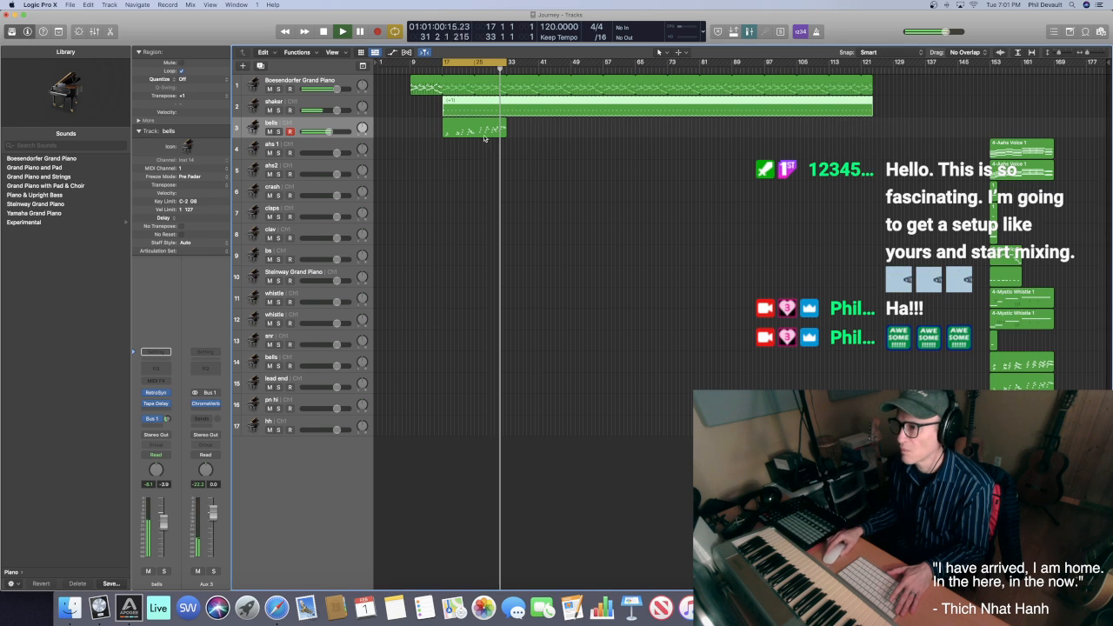
pyautogui.moveTo(505, 132); pyautogui.dragTo(819, 145)
pyautogui.moveTo(872, 149)
pyautogui.mouseDown()
pyautogui.moveTo(502, 152)
pyautogui.moveTo(839, 144)
pyautogui.moveTo(893, 154)
pyautogui.mouseUp()
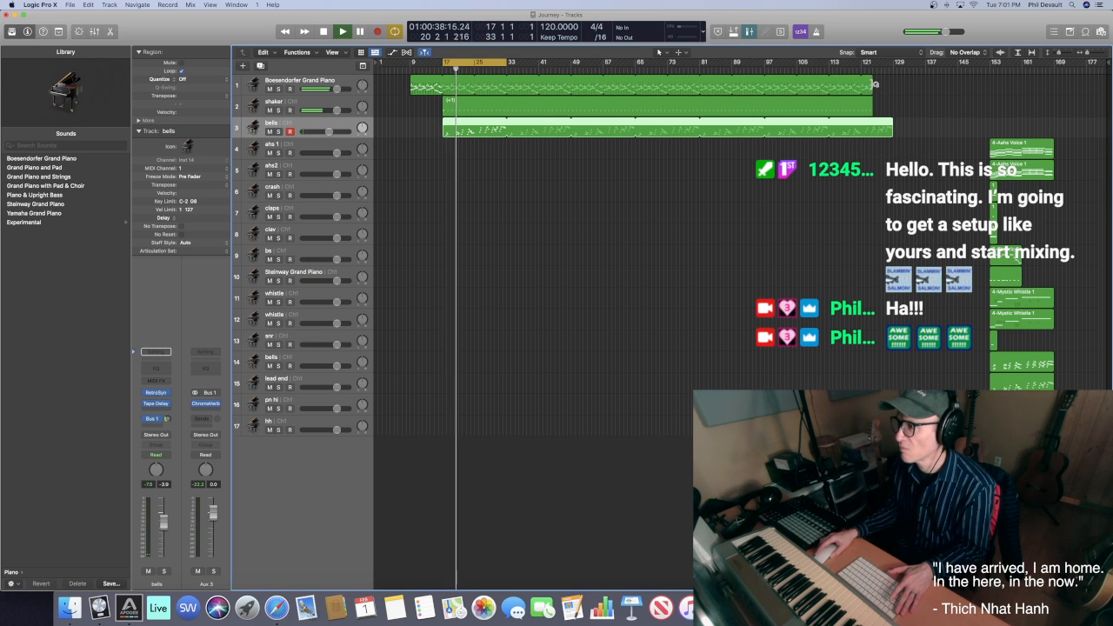
pyautogui.moveTo(874, 84); pyautogui.dragTo(894, 103)
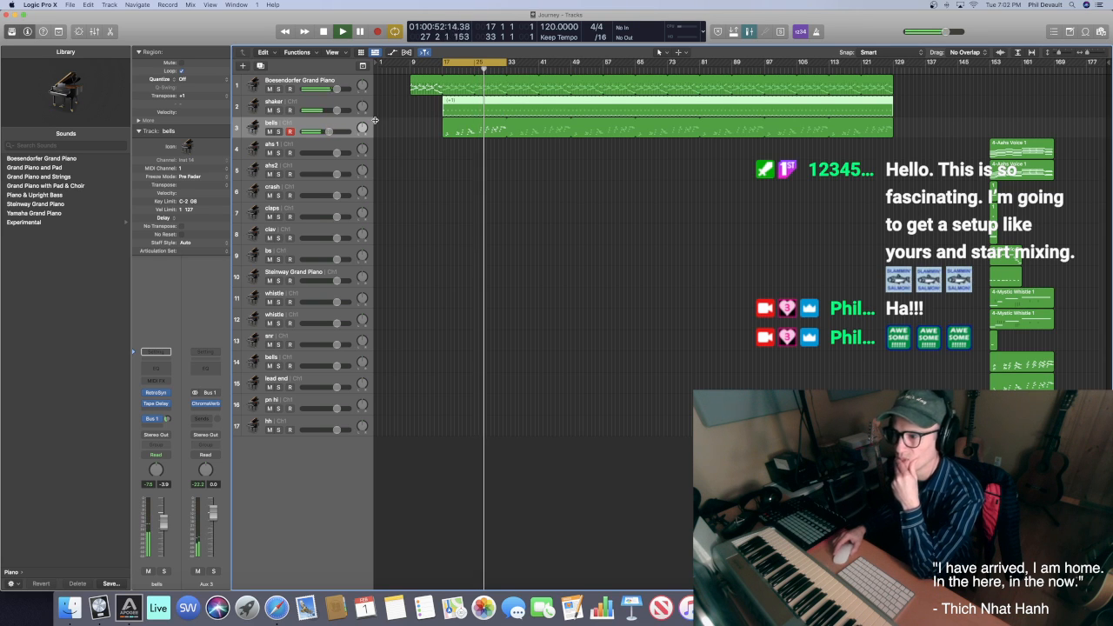
# Check the channel strips of the shaker and Boesendorfer Grand Piano tracks during playback, and stop playback
pyautogui.click(303, 101)
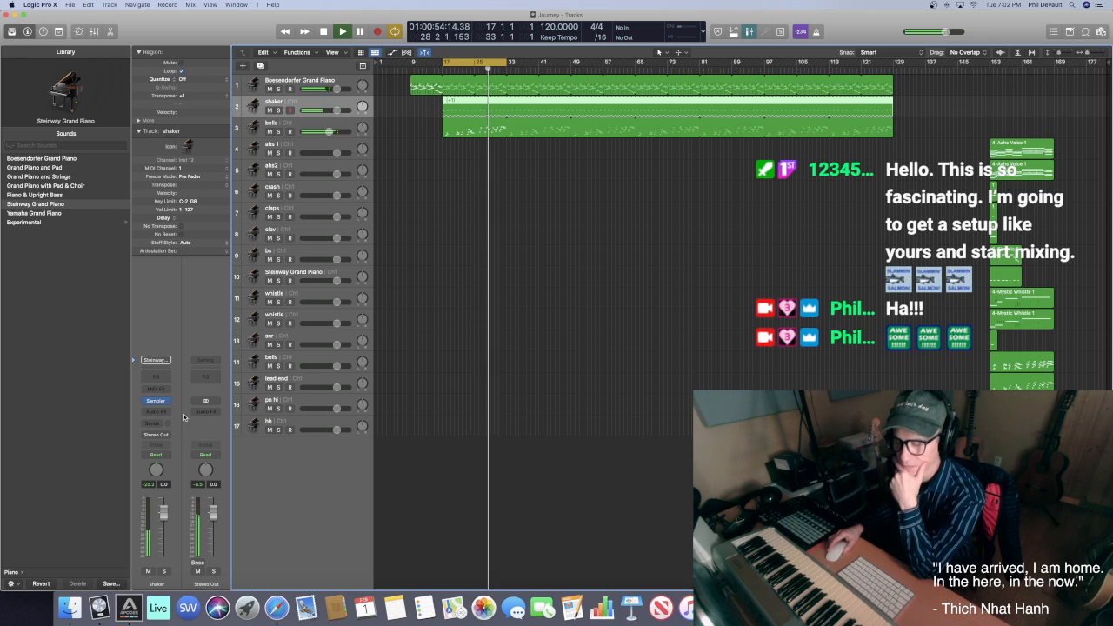
pyautogui.press('Up')
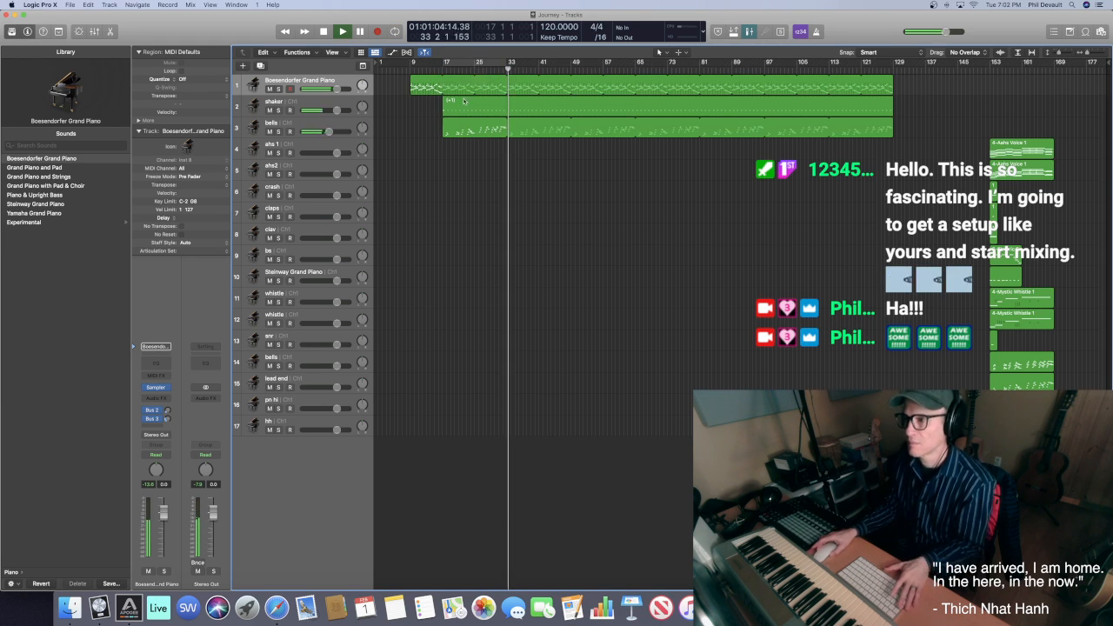
pyautogui.press('space')
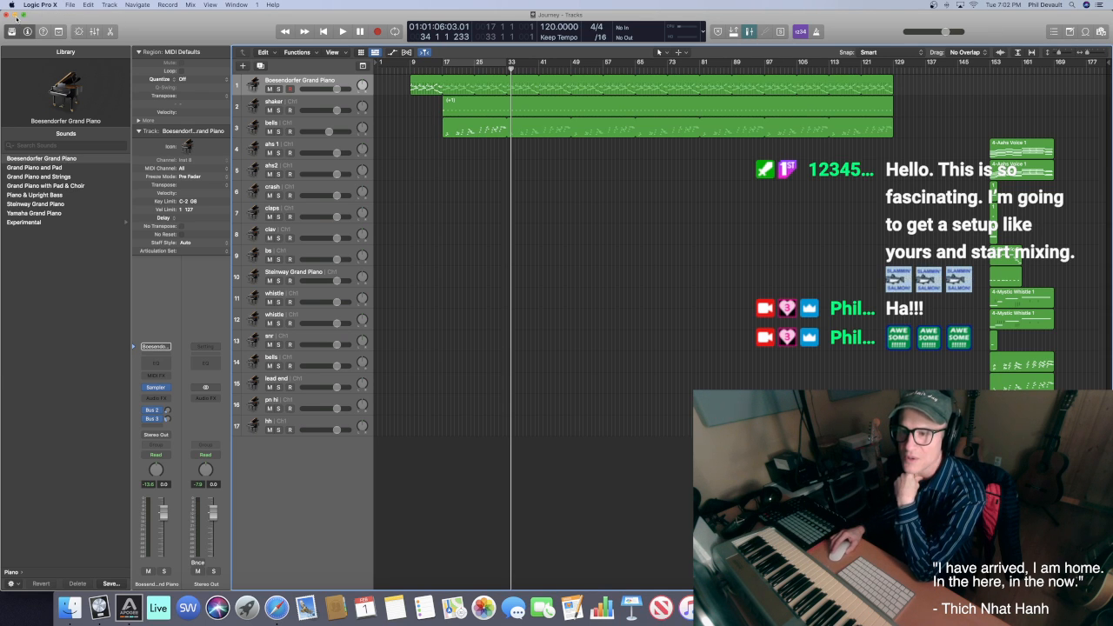
# Save the Journey project and quit Logic Pro X
pyautogui.click(70, 4)
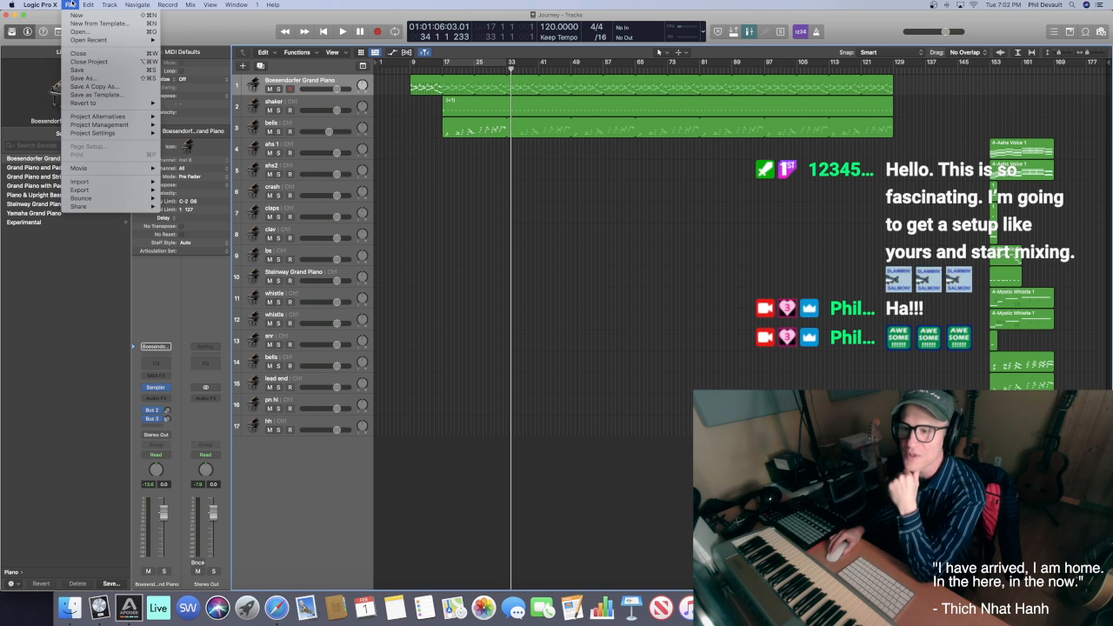
pyautogui.click(77, 70)
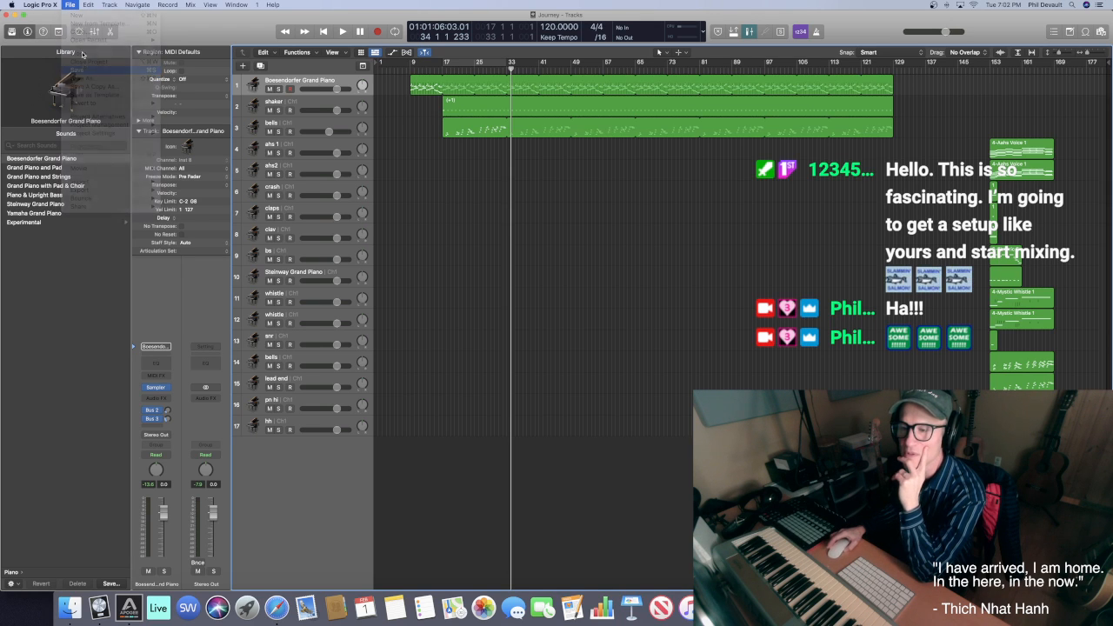
pyautogui.click(68, 5)
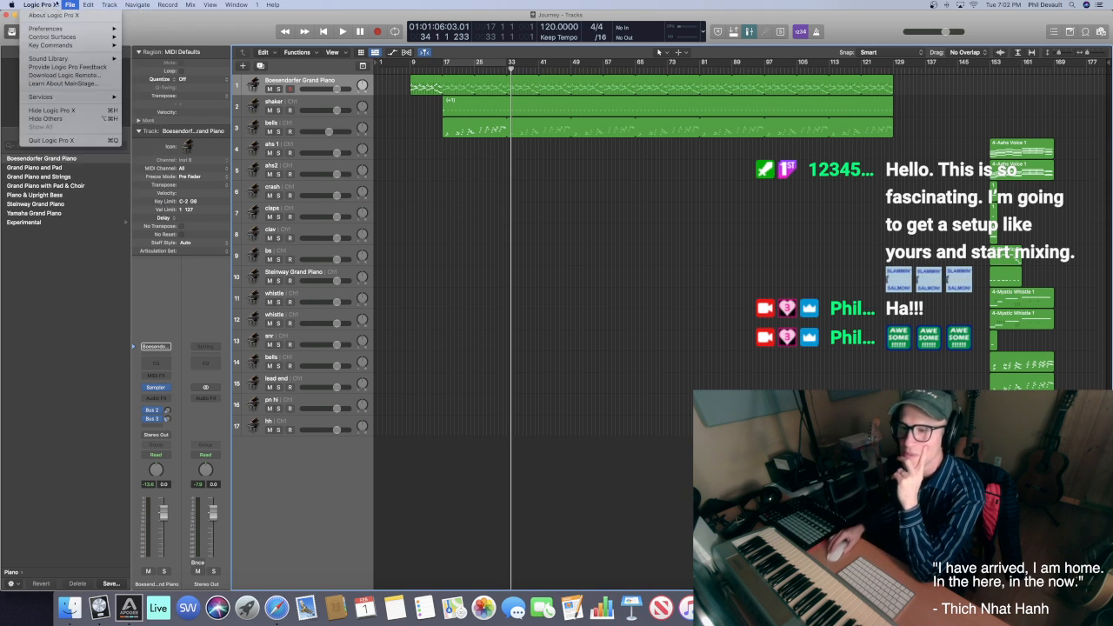
pyautogui.click(52, 140)
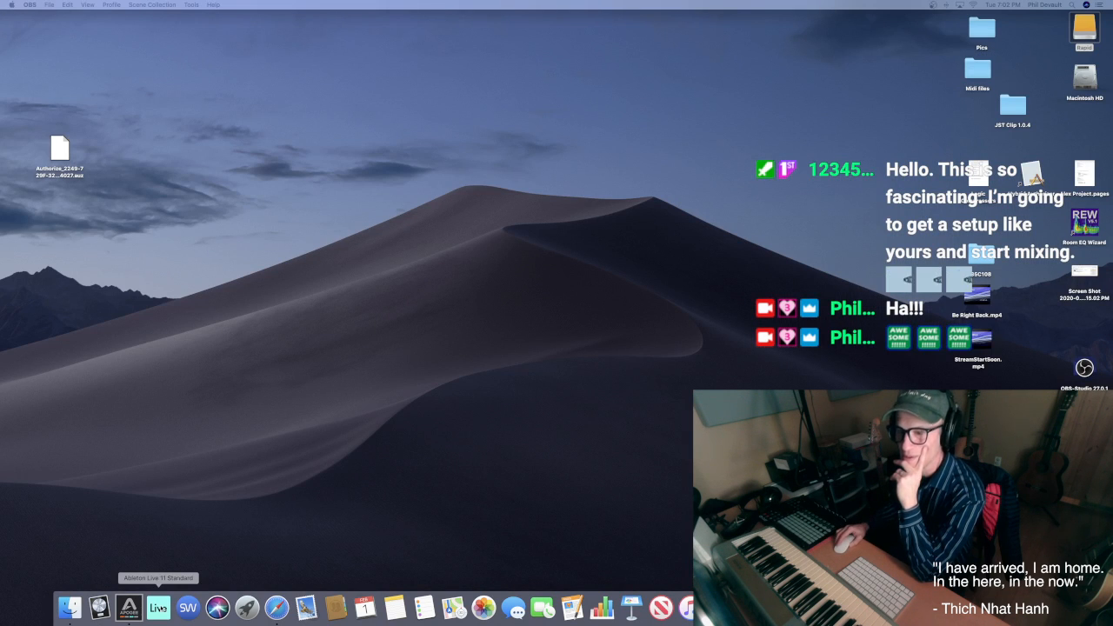
# Launch Ableton Live 11 Standard, open the song's Live Set from the recent sets, and show it in Session View
pyautogui.click(159, 608)
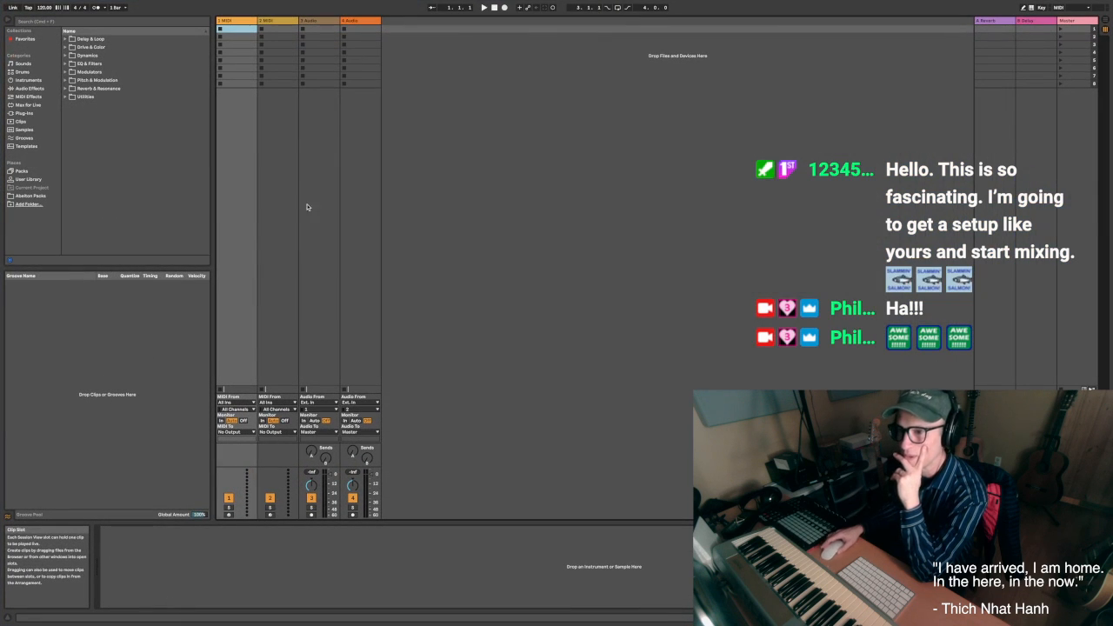
pyautogui.moveTo(70, 3)
pyautogui.click(29, 4)
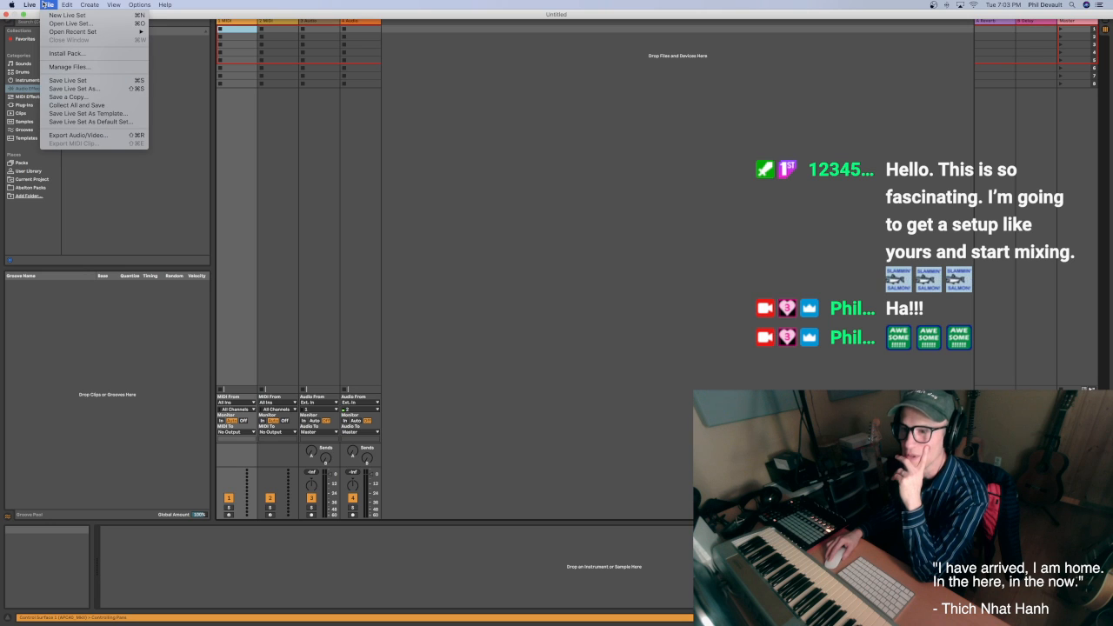
pyautogui.moveTo(104, 31)
pyautogui.click(186, 32)
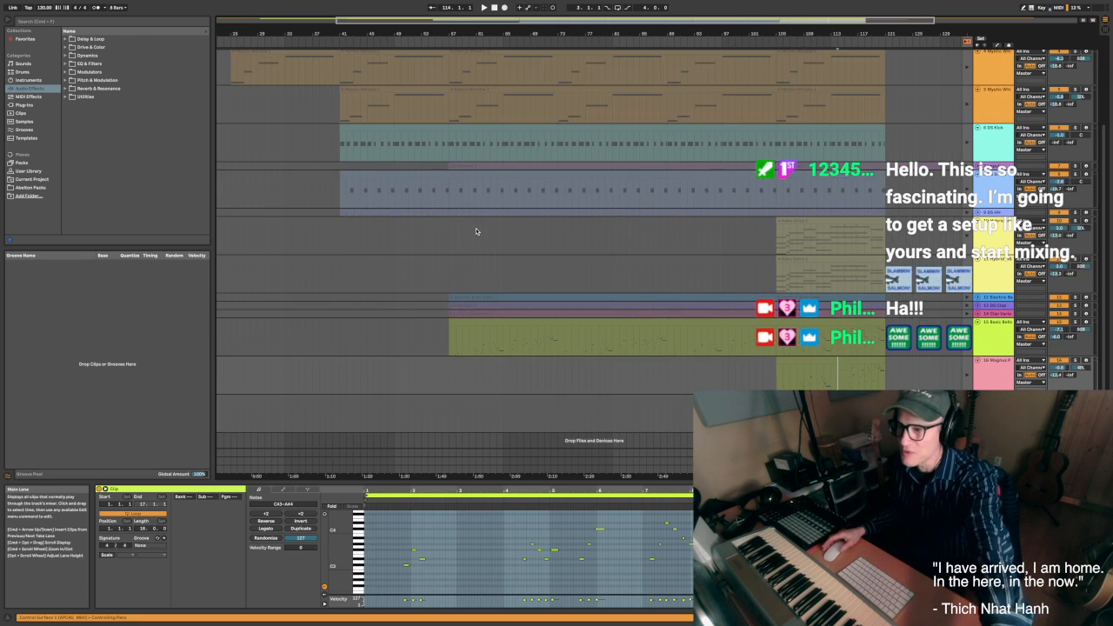
pyautogui.scroll(2, 829, 157)
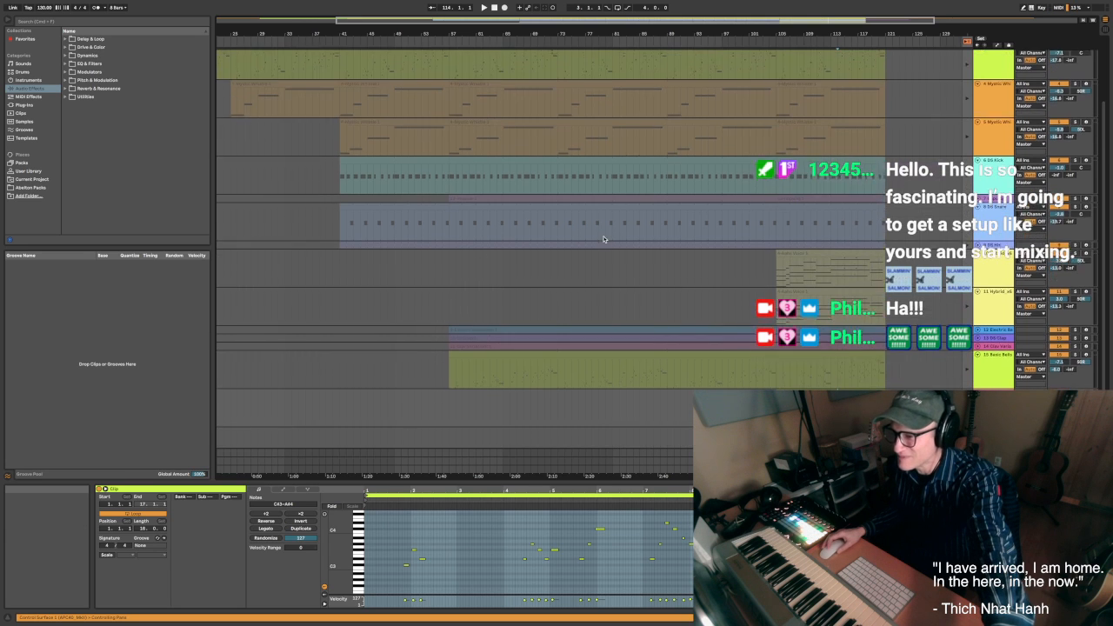
pyautogui.press('Tab')
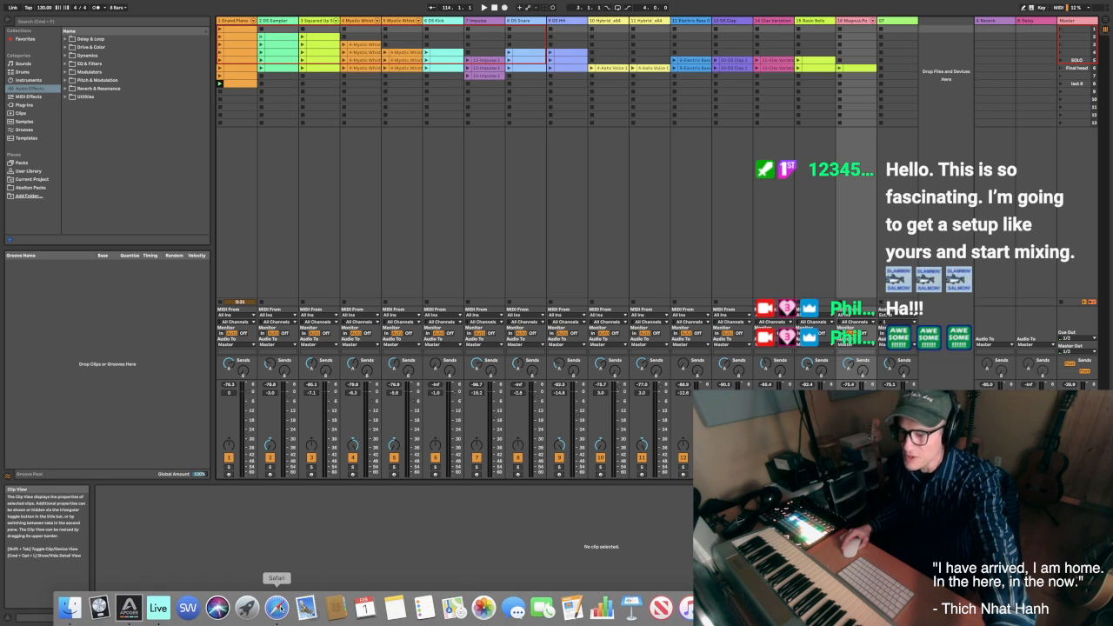
# Switch to Safari, look up "mac os screenshot", read Apple's instructions for capturing a portion of the screen, and minimize the browser
pyautogui.click(277, 608)
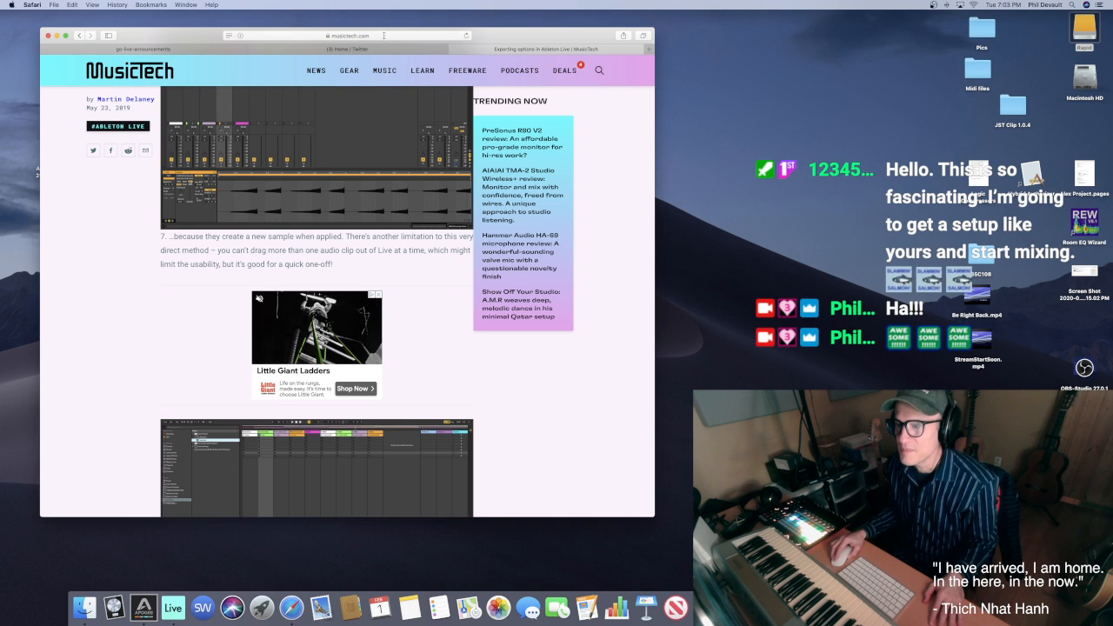
pyautogui.click(384, 35)
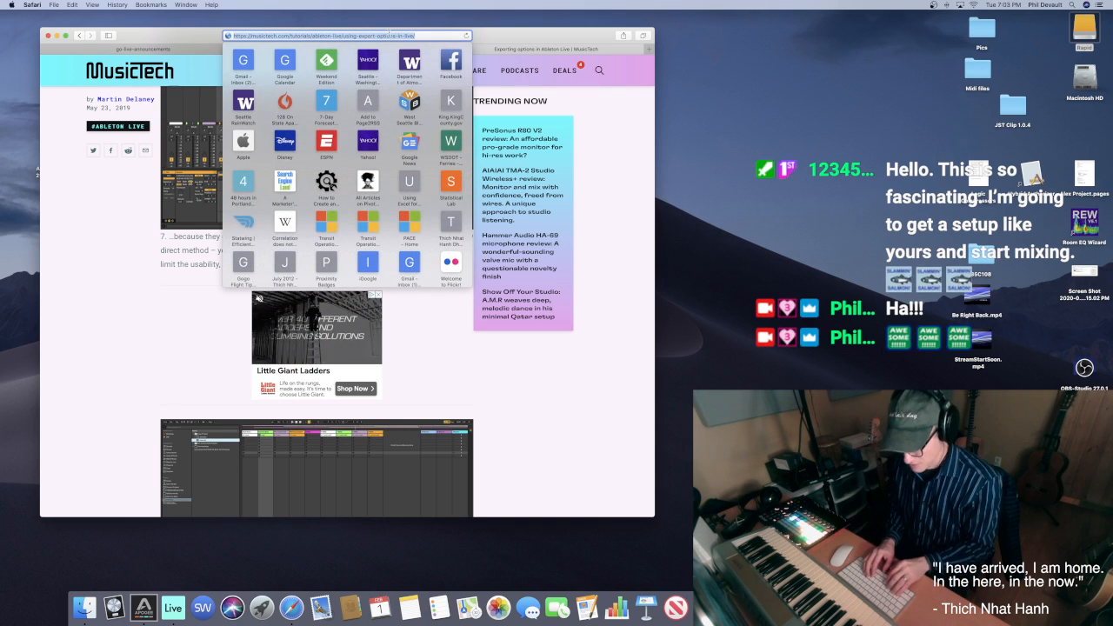
pyautogui.write('mac os sd')
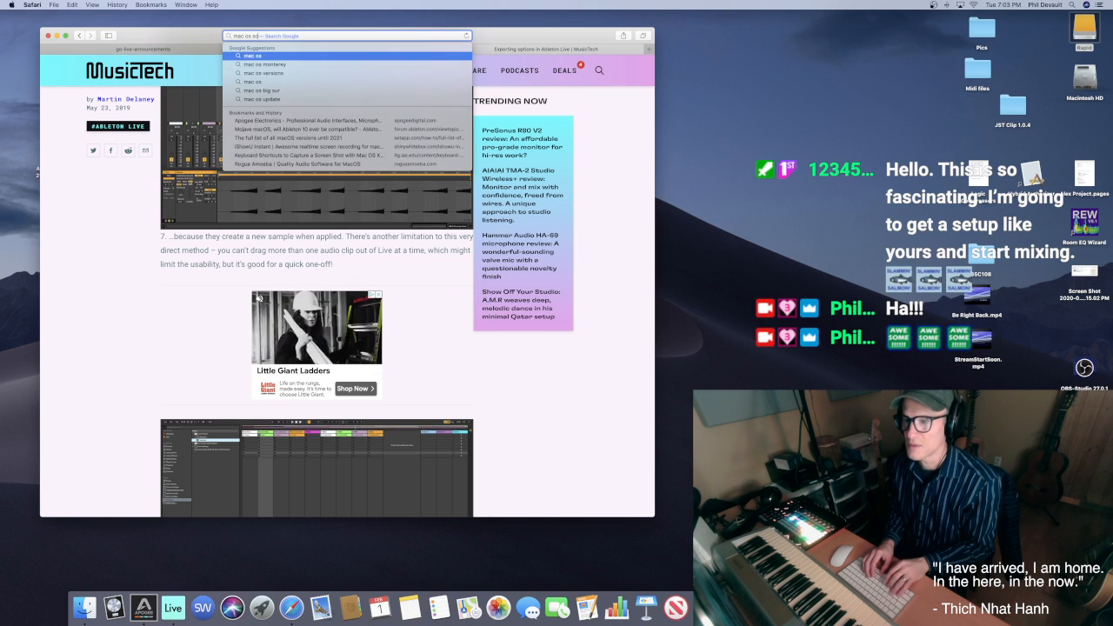
pyautogui.press('BackSpace')
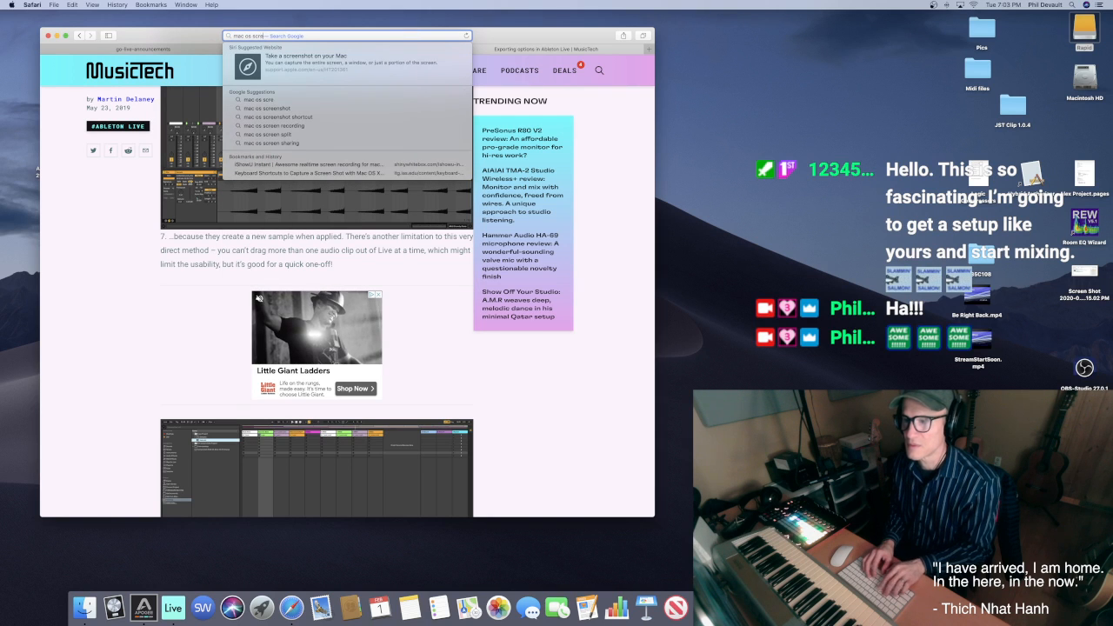
pyautogui.write('creenshot')
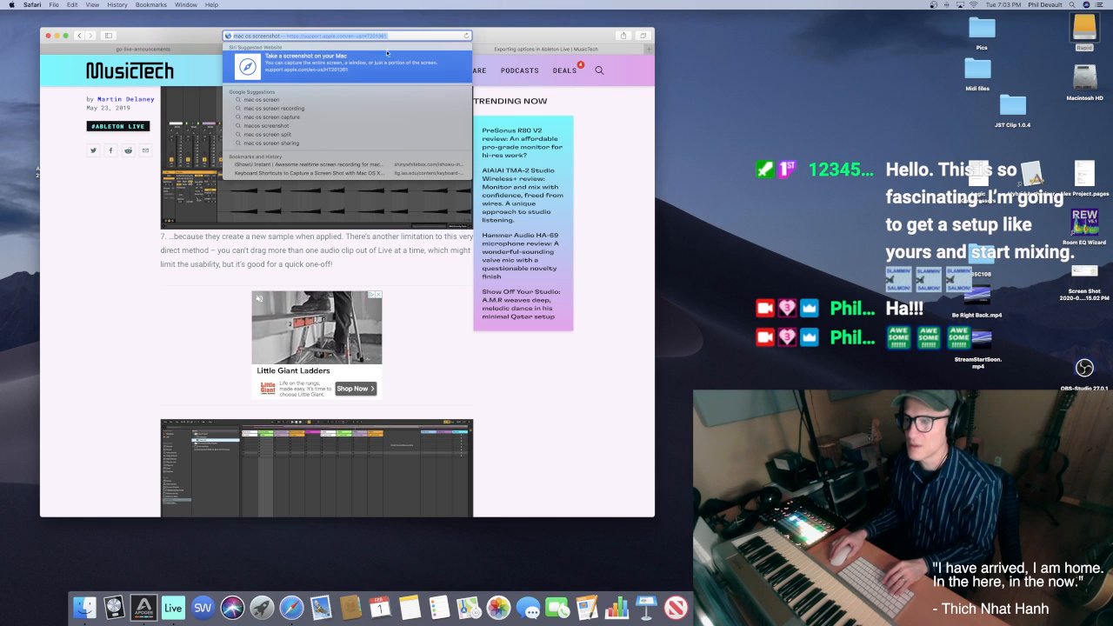
pyautogui.press('Return')
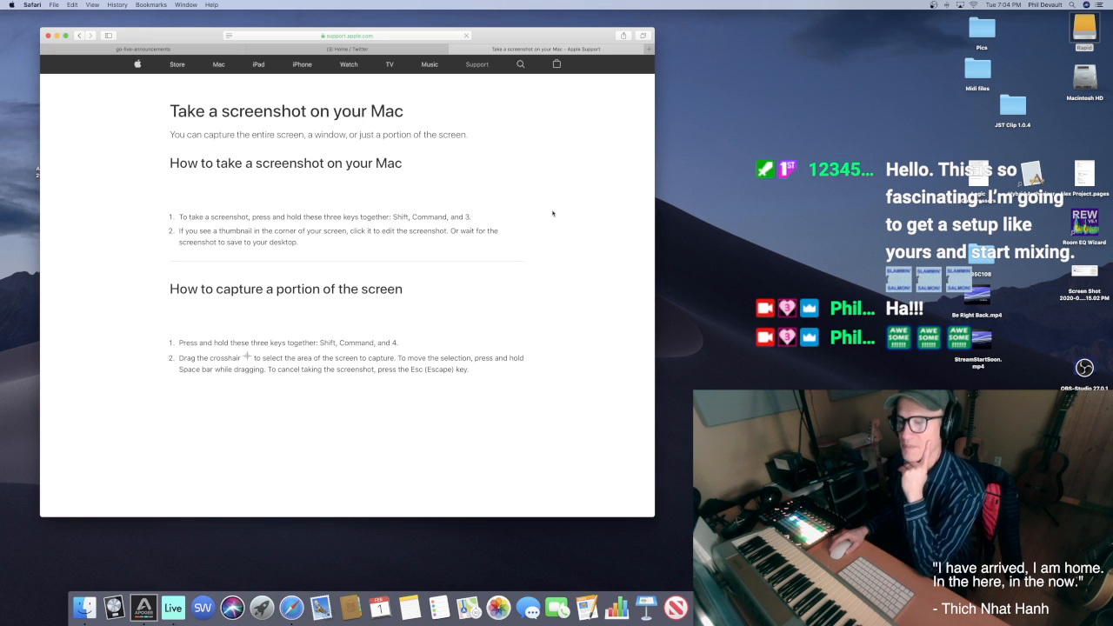
pyautogui.scroll(-2, 425, 282)
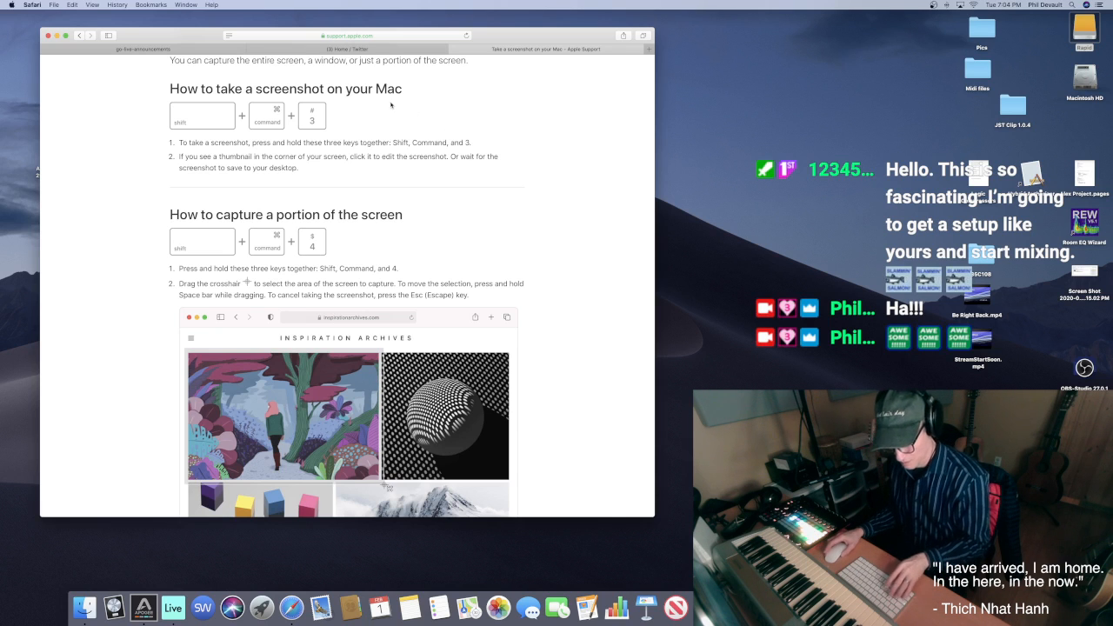
pyautogui.press('super+shift+4')
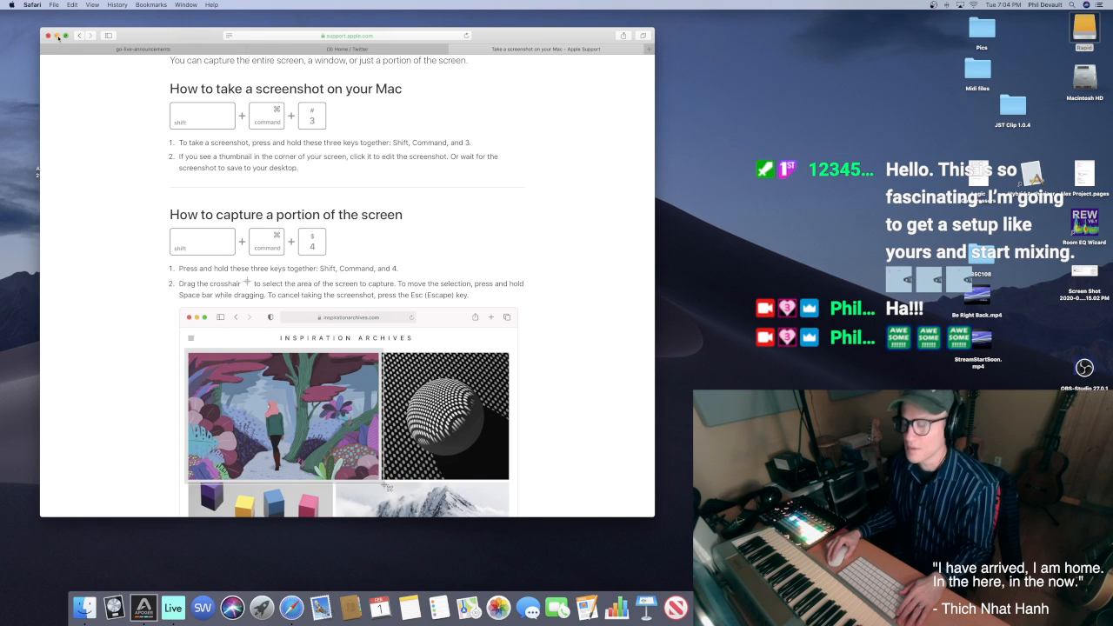
pyautogui.click(56, 35)
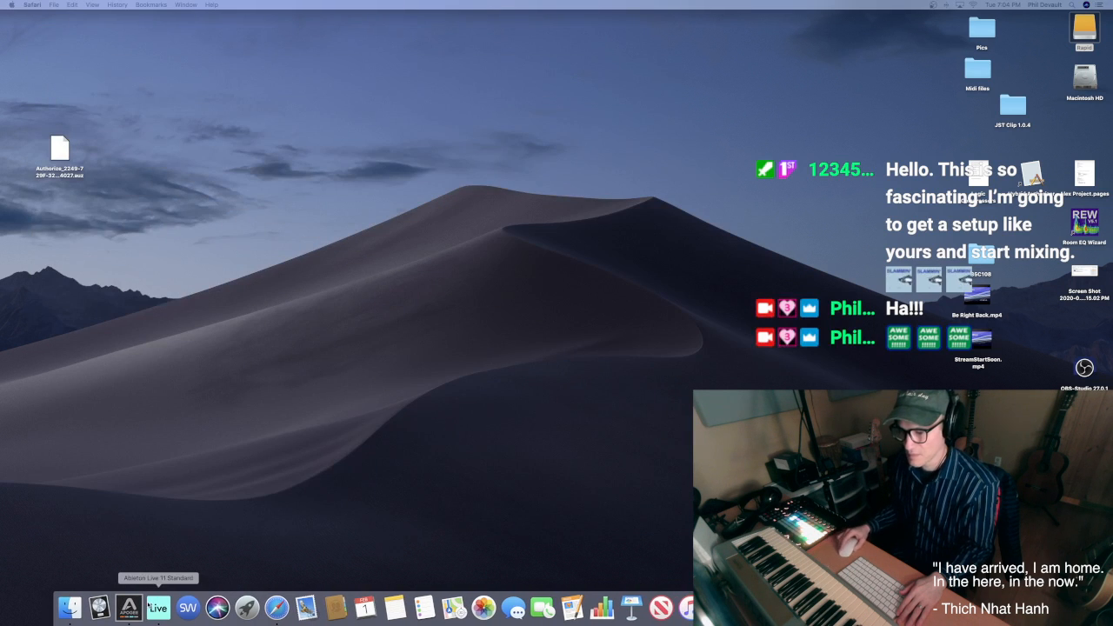
# Return to Ableton Live, take a screenshot of the Session View track headers and clip grid, and open the capture in Preview
pyautogui.click(154, 607)
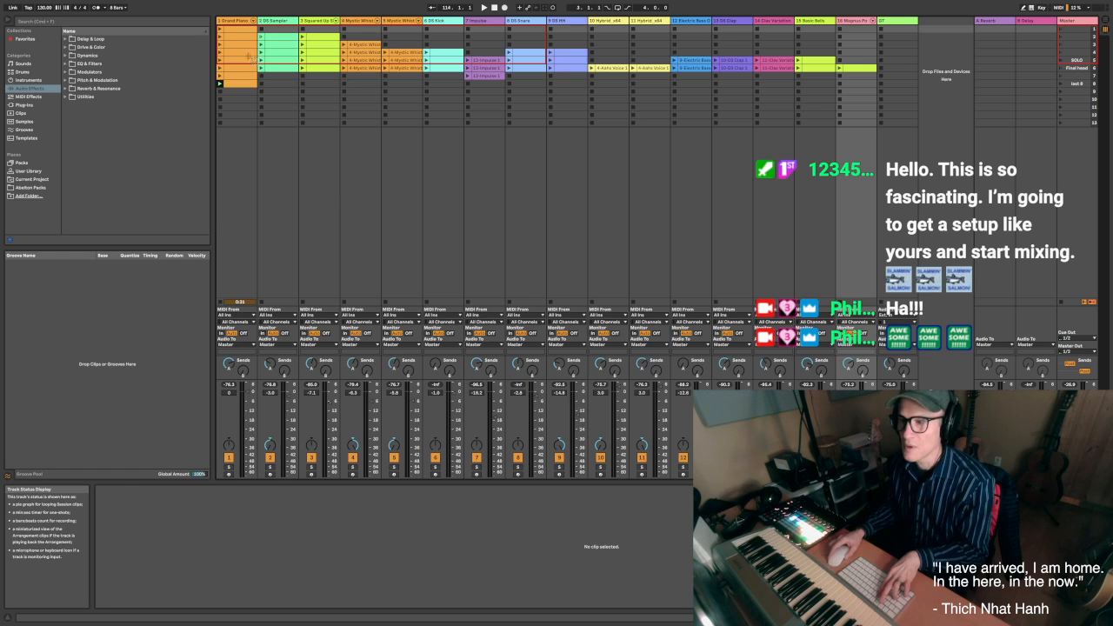
pyautogui.moveTo(211, 12); pyautogui.dragTo(1096, 137)
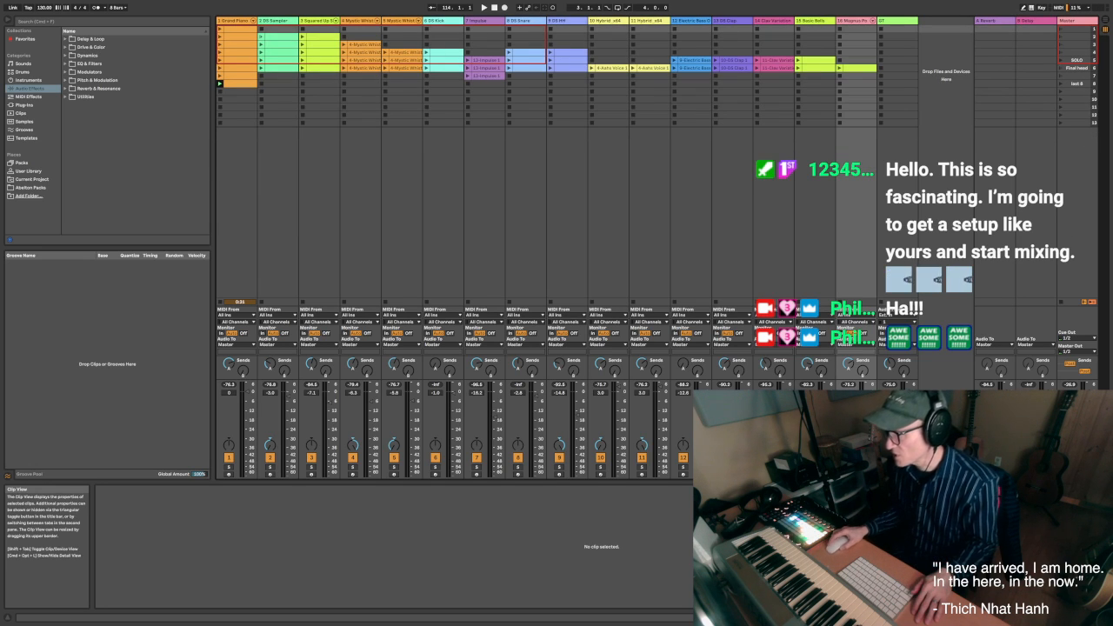
pyautogui.click(1054, 602)
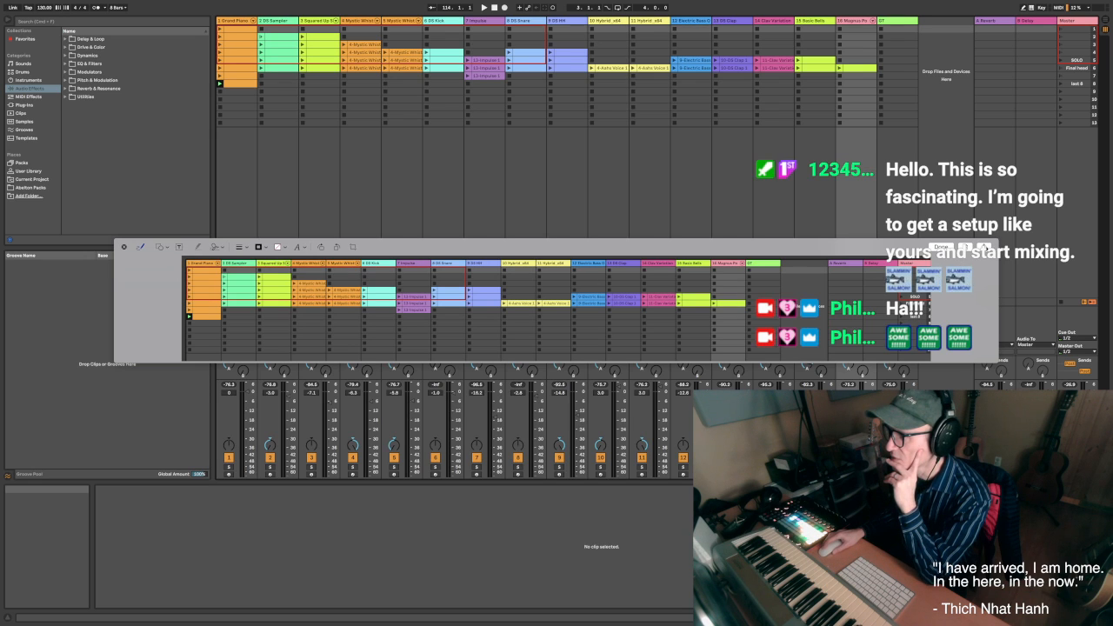
pyautogui.click(983, 247)
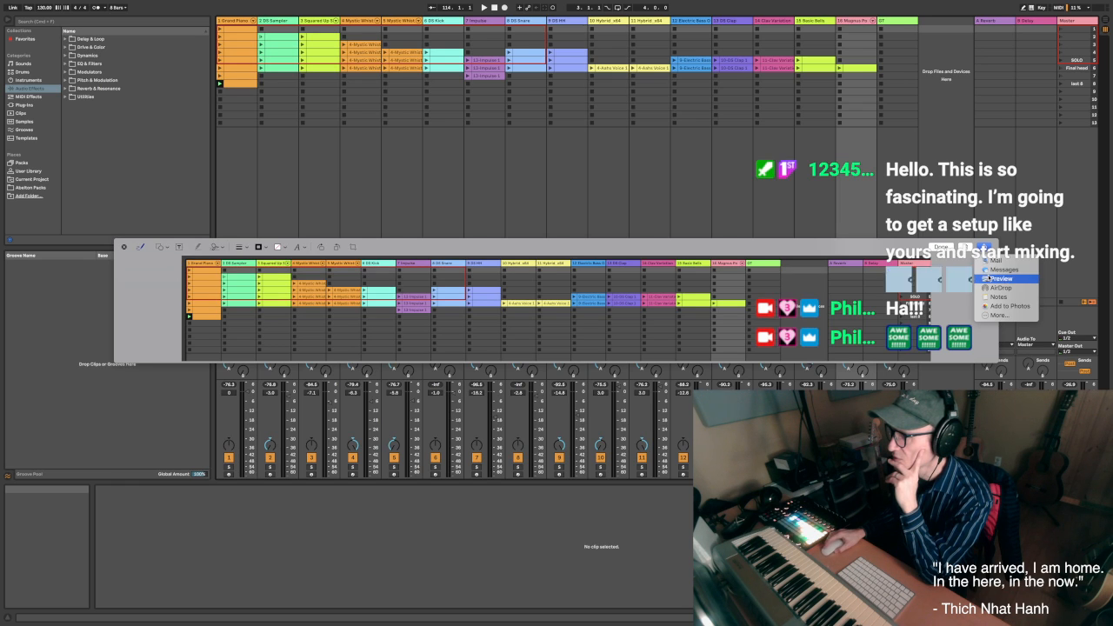
pyautogui.click(988, 278)
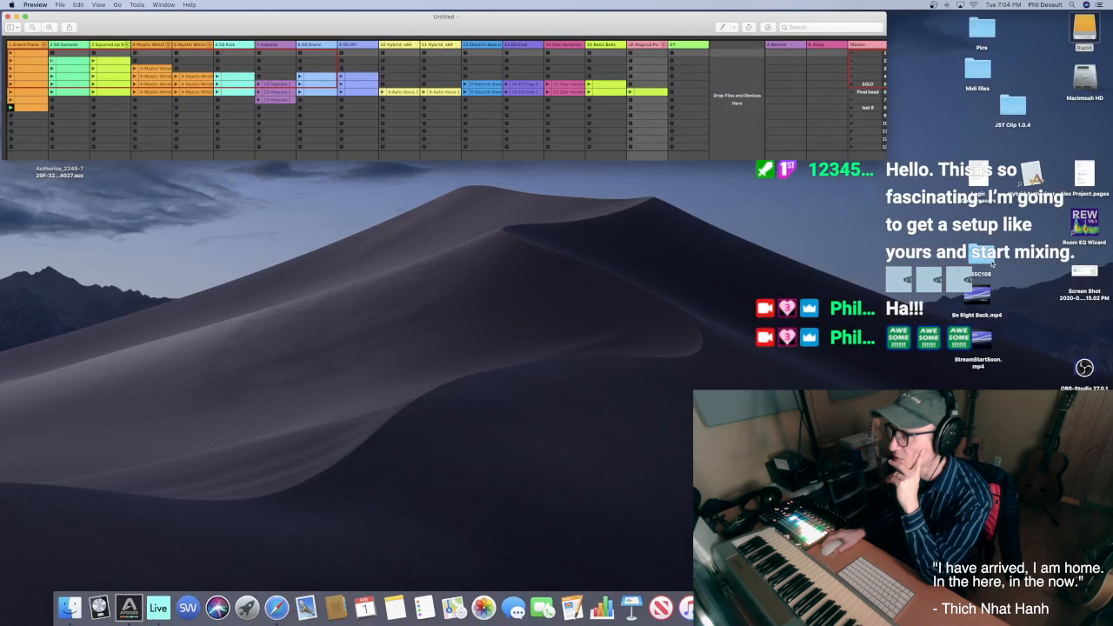
# Start saving the Session View capture and name the file "journey screen"
pyautogui.click(59, 5)
pyautogui.click(94, 63)
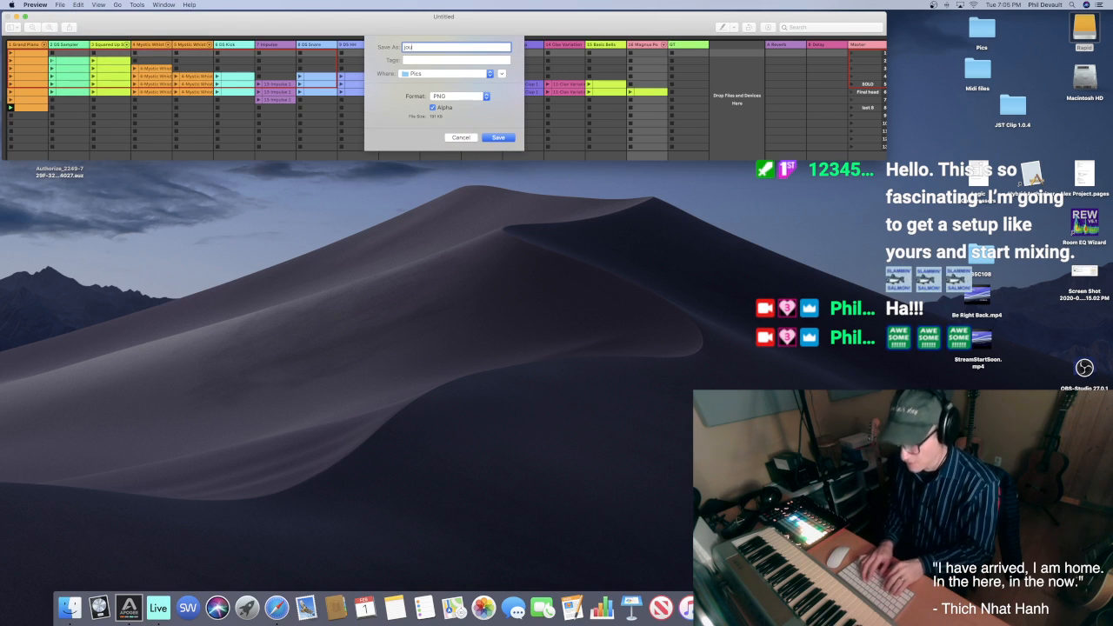
pyautogui.write('journy')
pyautogui.press('BackSpace')
pyautogui.write('ey screen')
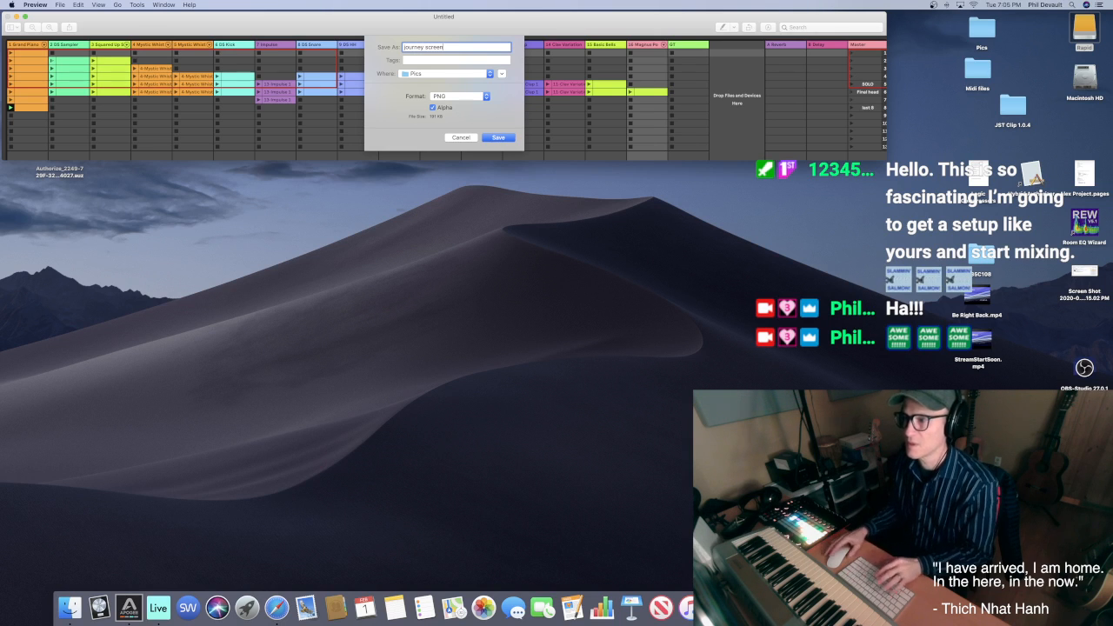
# Choose the Journey folder on the Rapid drive as the location and save the capture there as a PNG
pyautogui.click(489, 74)
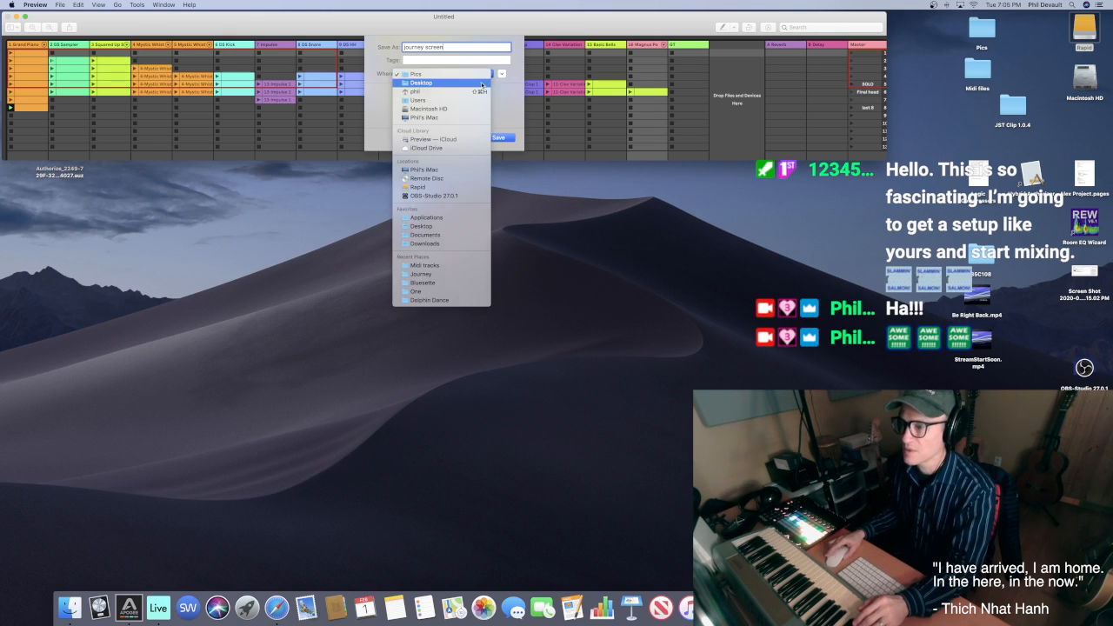
pyautogui.click(421, 82)
pyautogui.click(487, 72)
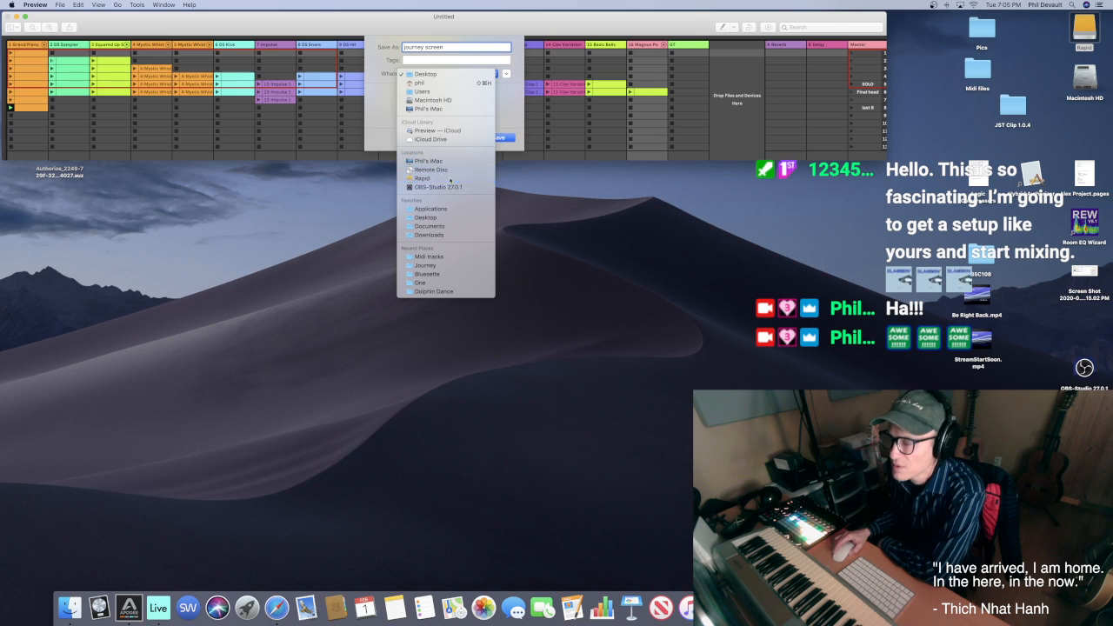
pyautogui.click(422, 178)
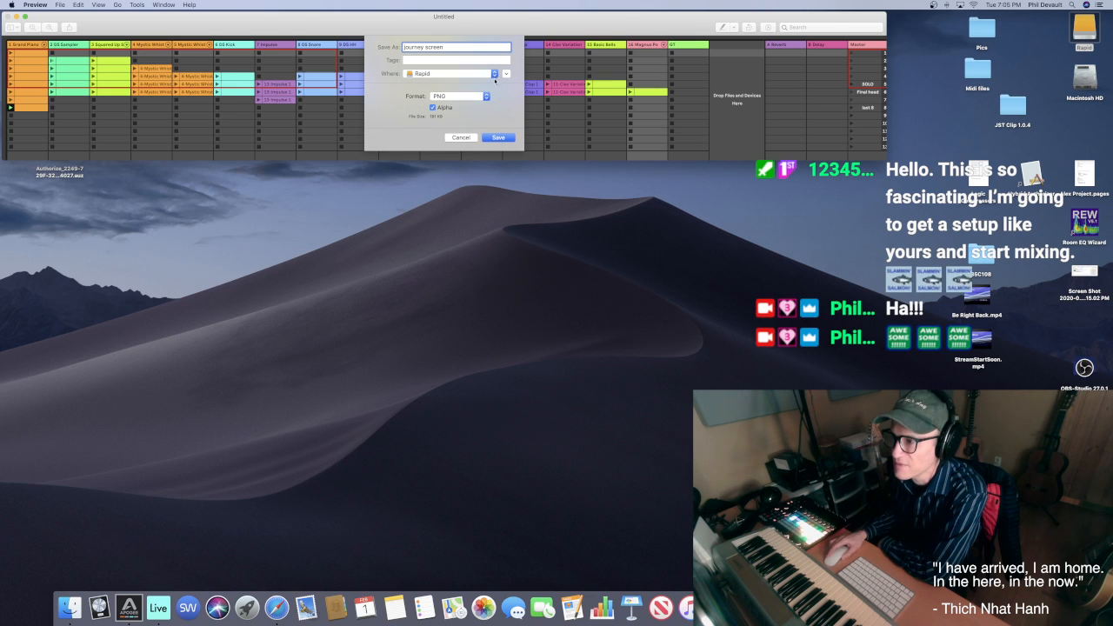
pyautogui.click(506, 74)
pyautogui.scroll(-10, 400, 138)
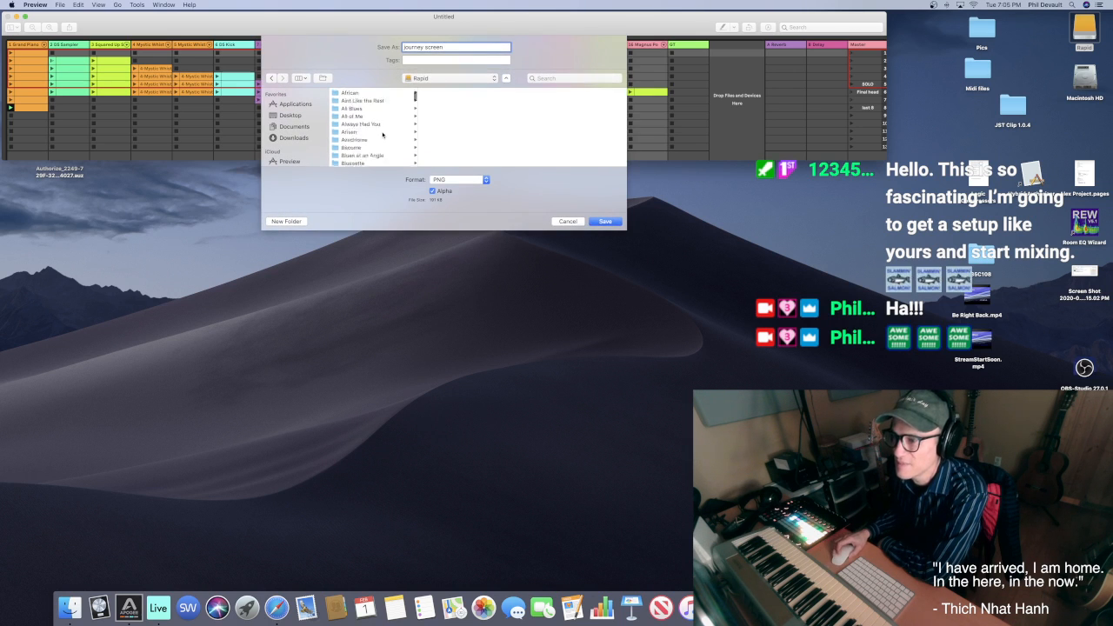
pyautogui.scroll(5, 383, 133)
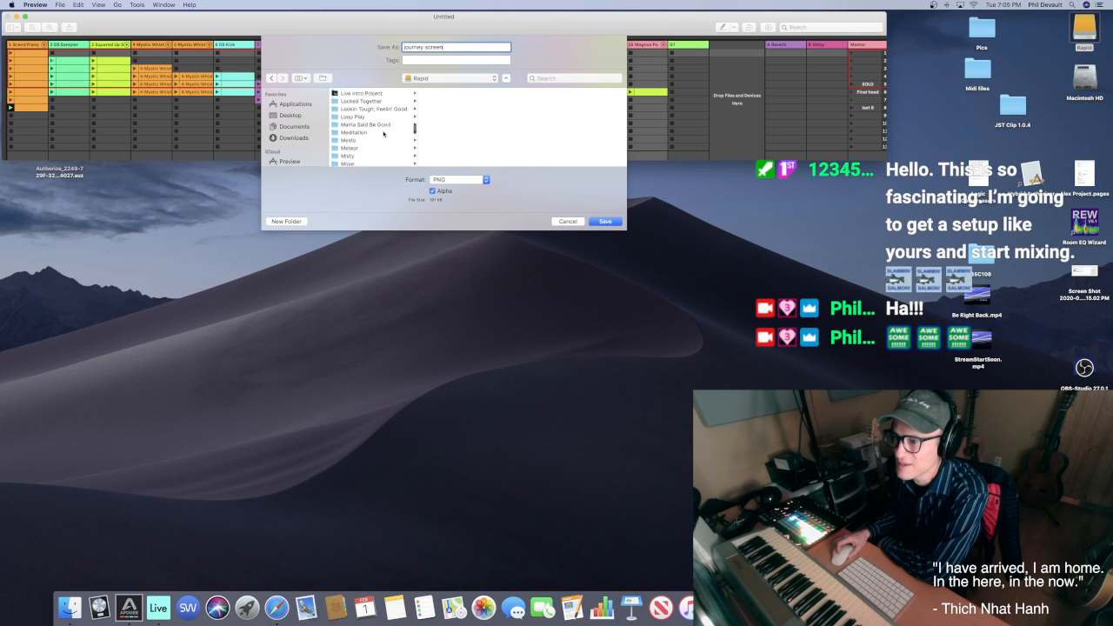
pyautogui.scroll(3, 384, 133)
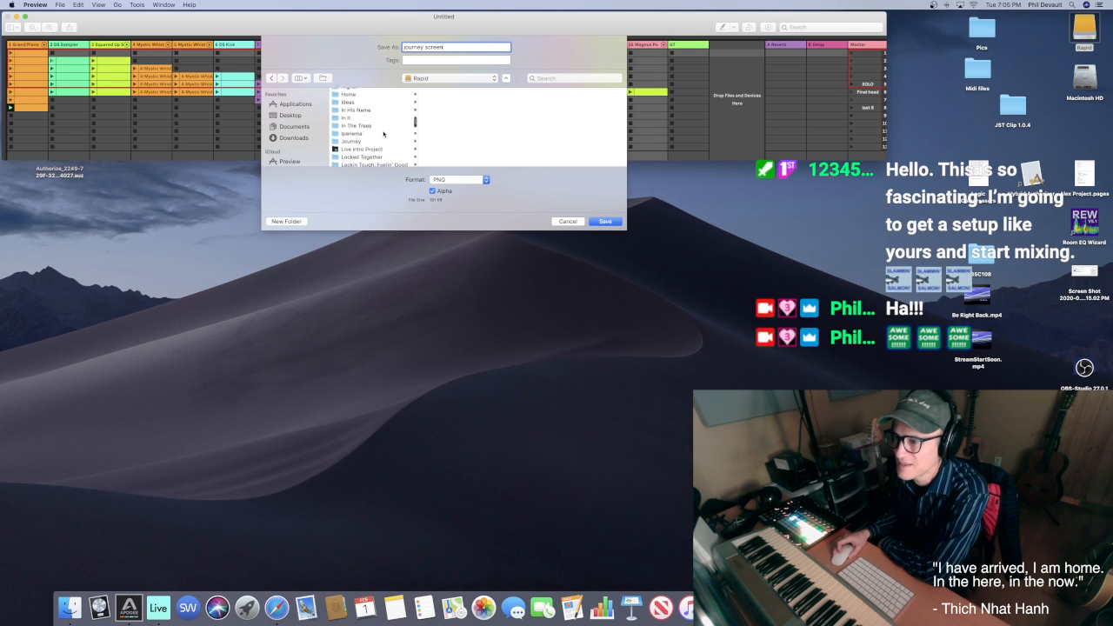
pyautogui.click(383, 140)
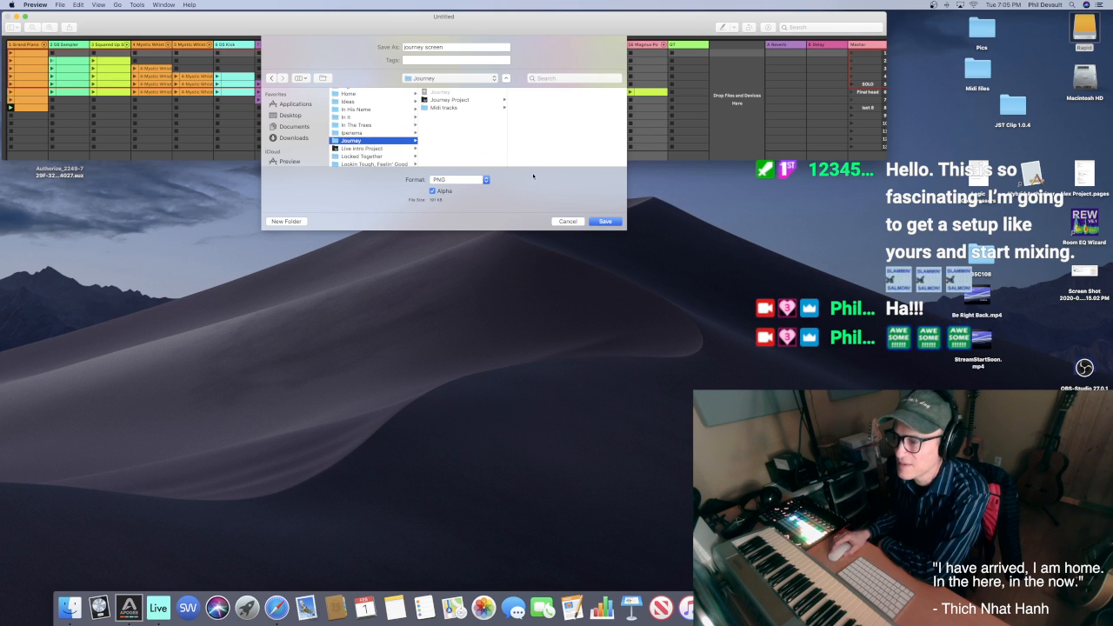
pyautogui.click(605, 222)
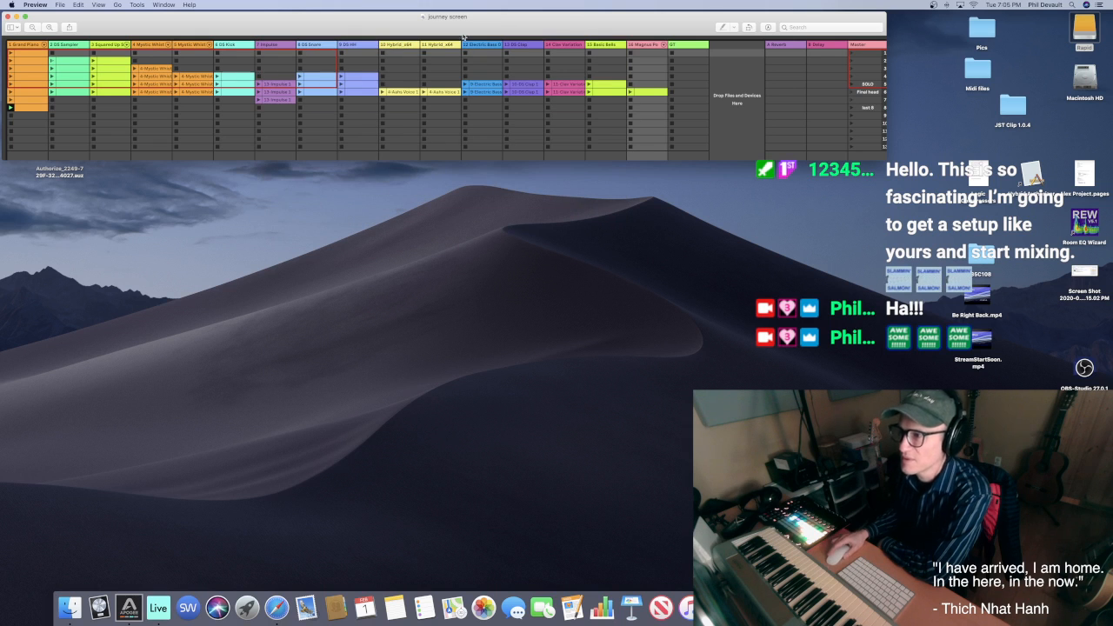
# Move the capture's Preview window lower on the desktop, and switch to Ableton Live to quit it
pyautogui.moveTo(488, 26); pyautogui.dragTo(549, 79)
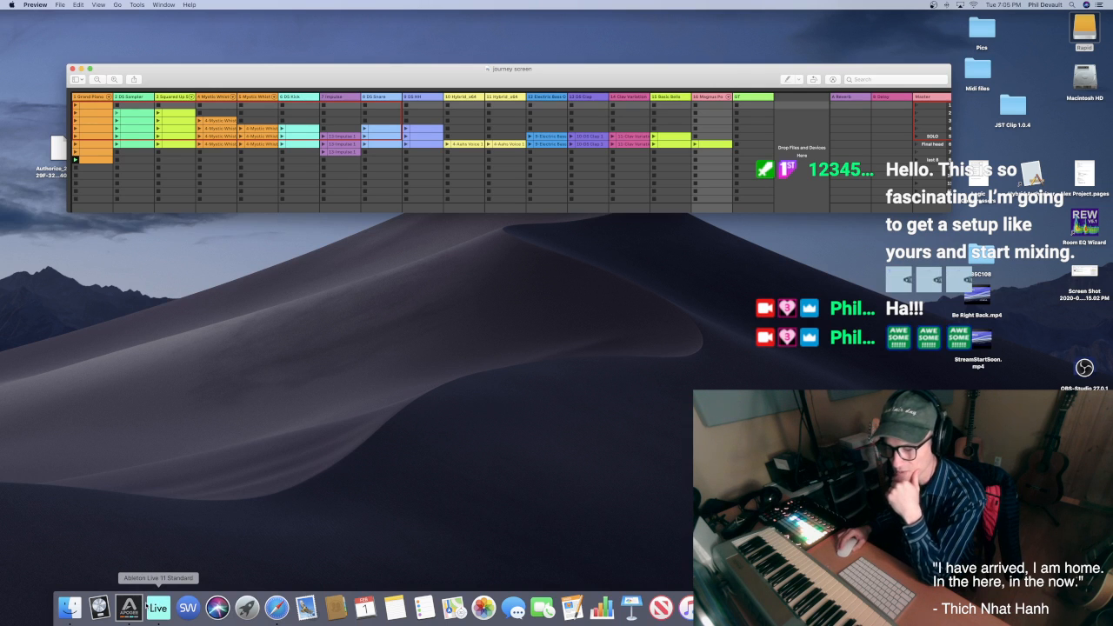
pyautogui.click(159, 608)
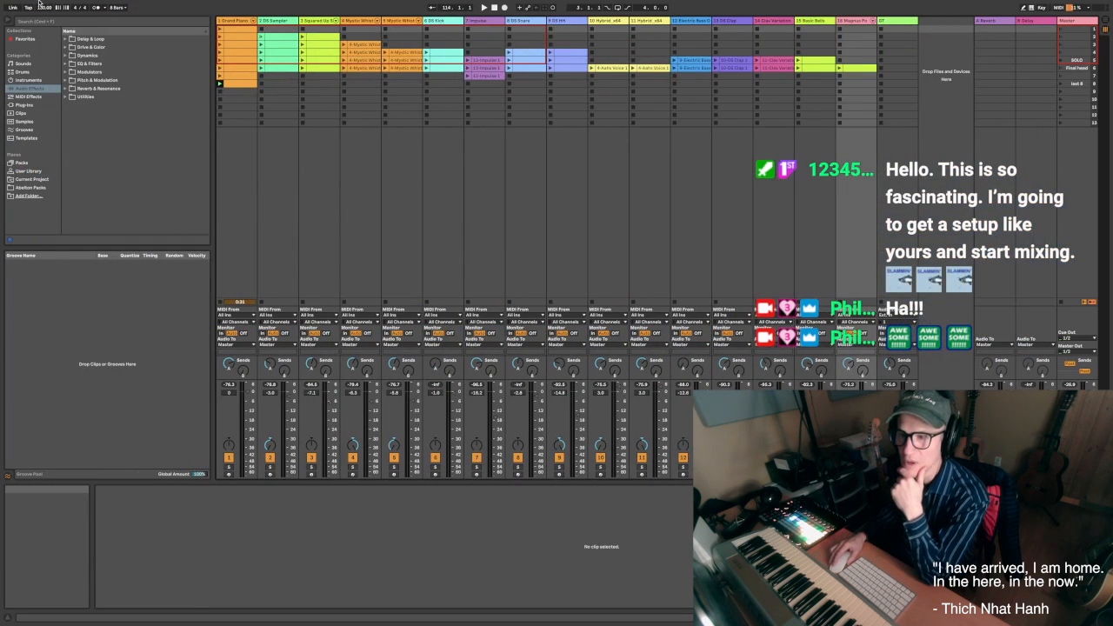
pyautogui.click(29, 5)
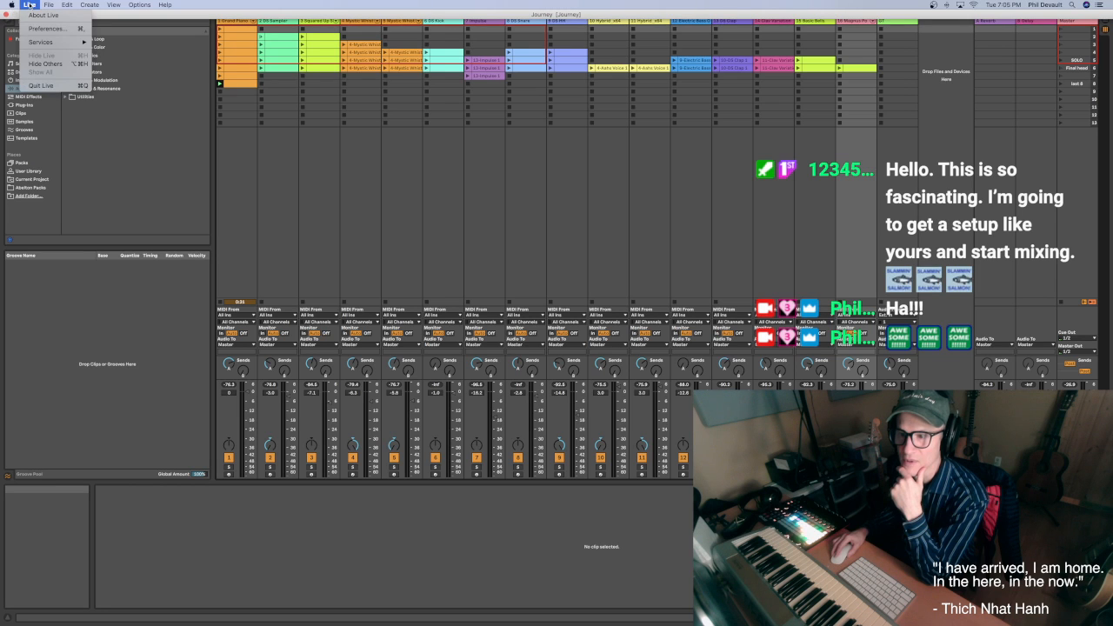
pyautogui.click(54, 86)
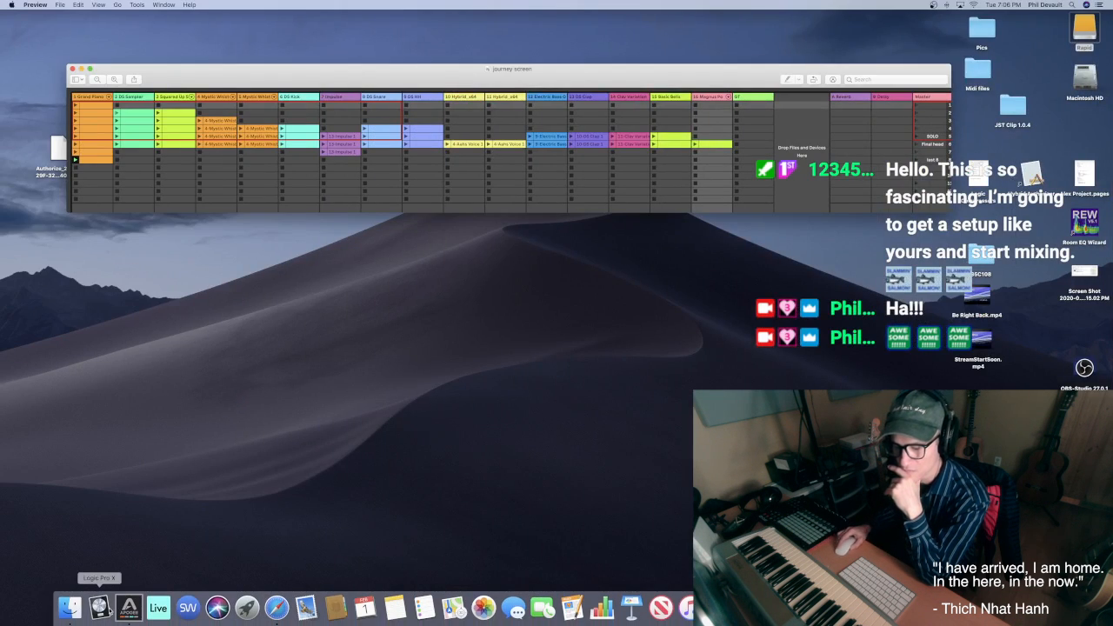
# Launch Logic Pro X and open the Journey project from the recent projects
pyautogui.click(99, 606)
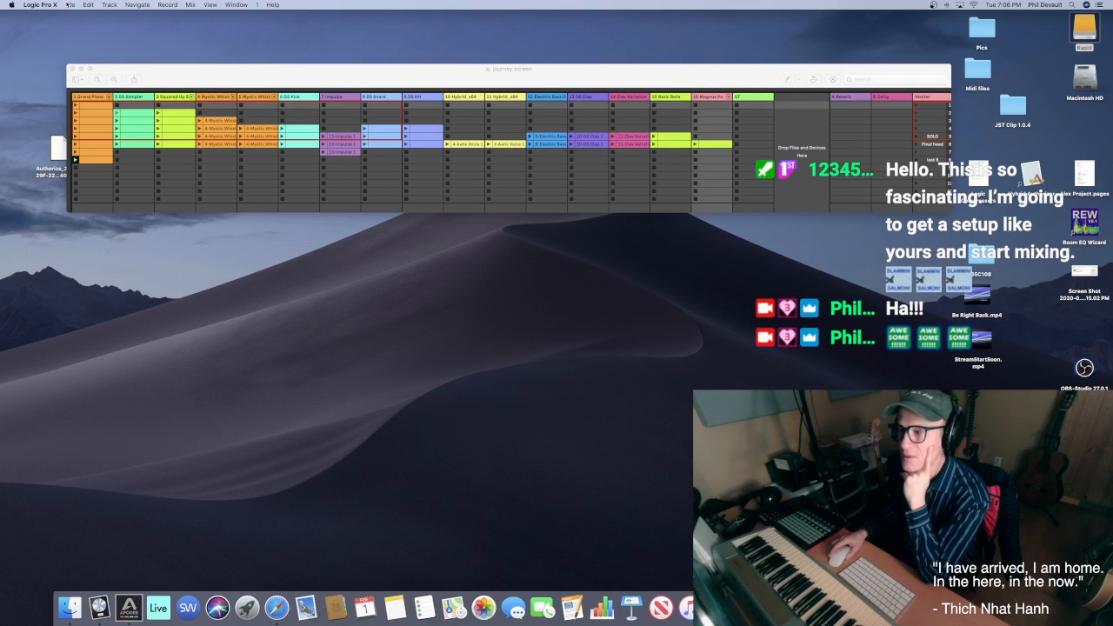
pyautogui.click(63, 4)
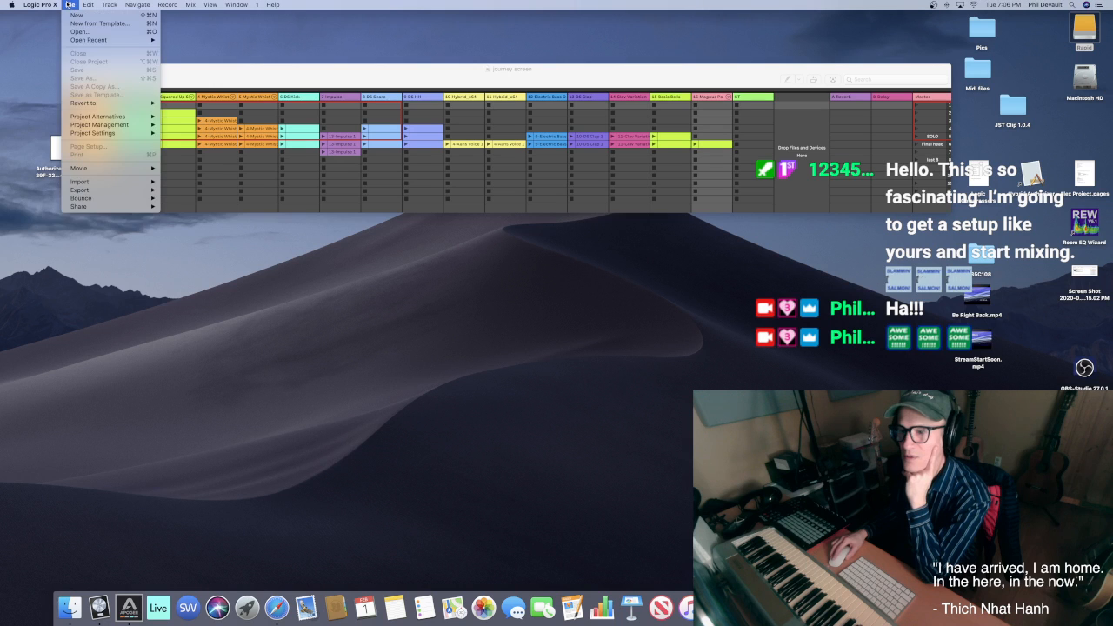
pyautogui.moveTo(130, 26)
pyautogui.click(209, 41)
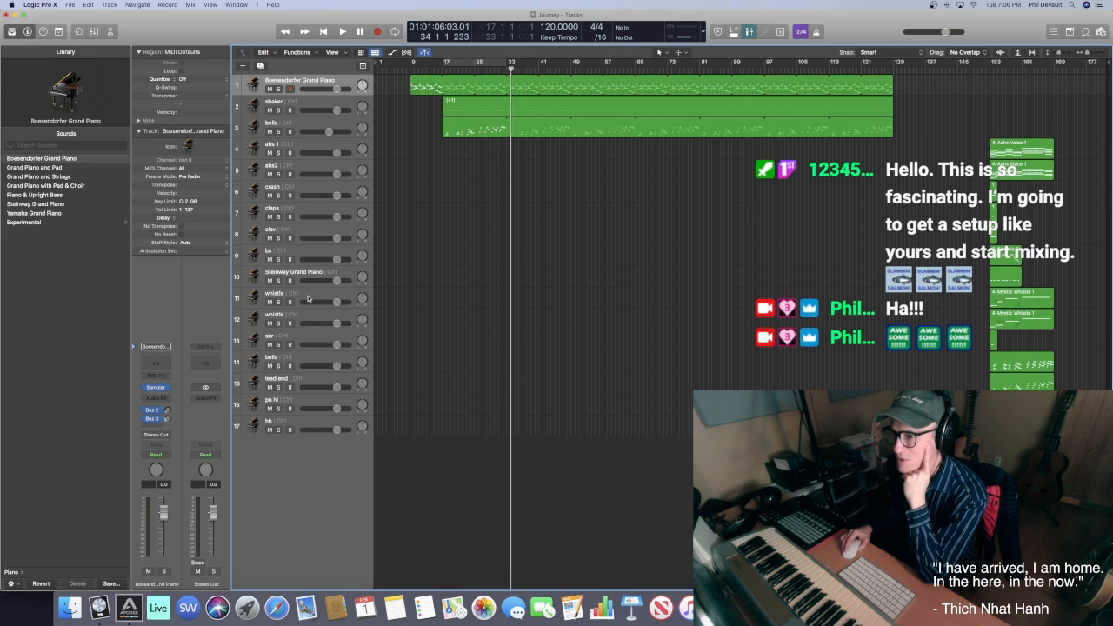
# Move both whistle tracks directly below the bells track on row 3, and place the first whistle's region at bar 33
pyautogui.moveTo(308, 298); pyautogui.dragTo(352, 148)
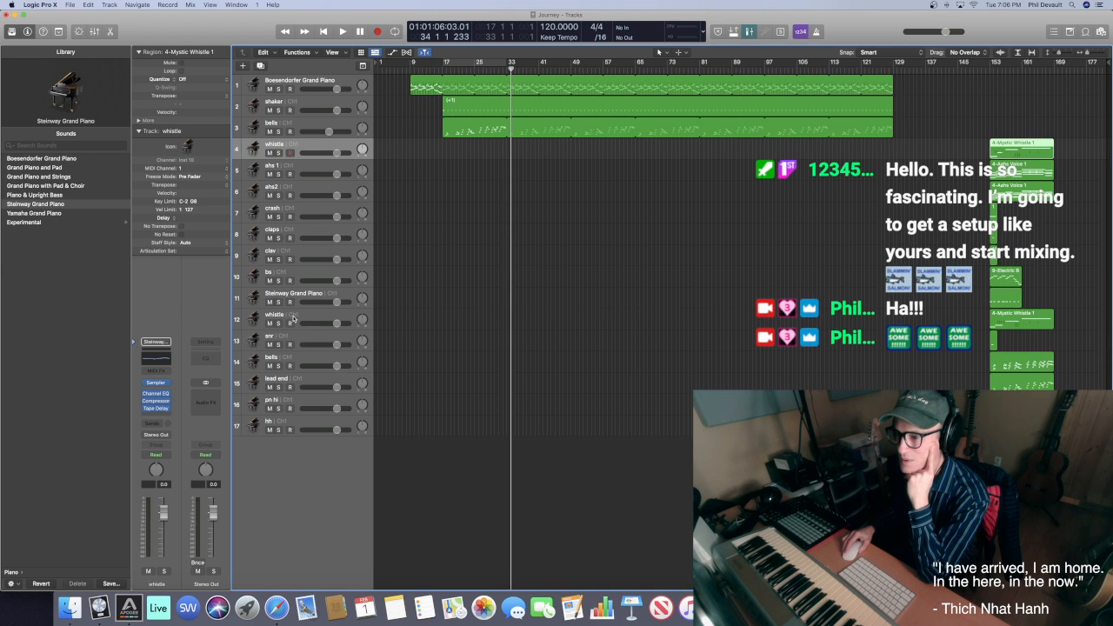
pyautogui.moveTo(294, 316); pyautogui.dragTo(360, 167)
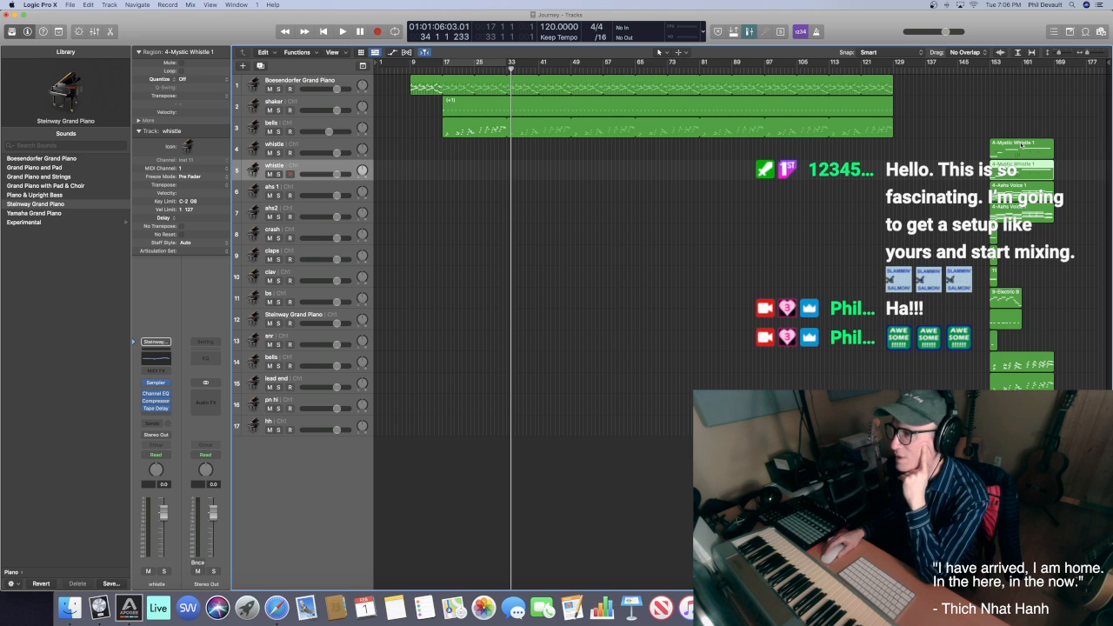
pyautogui.moveTo(1023, 144); pyautogui.dragTo(543, 151)
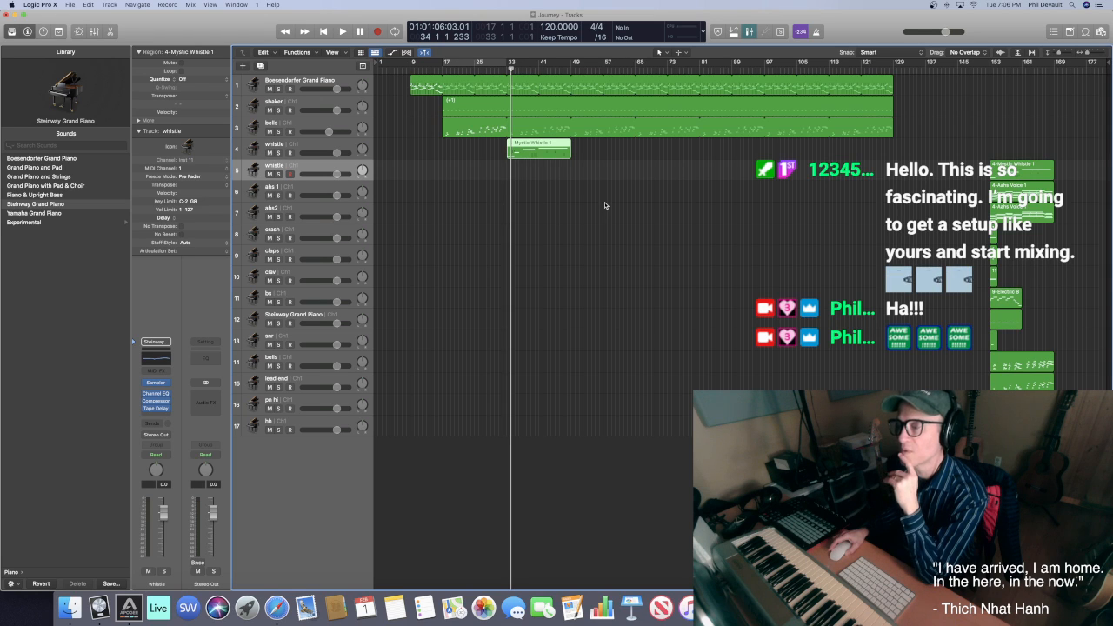
# Remove the Channel EQ, Compressor and Tape Delay effects from the first whistle track
pyautogui.click(306, 149)
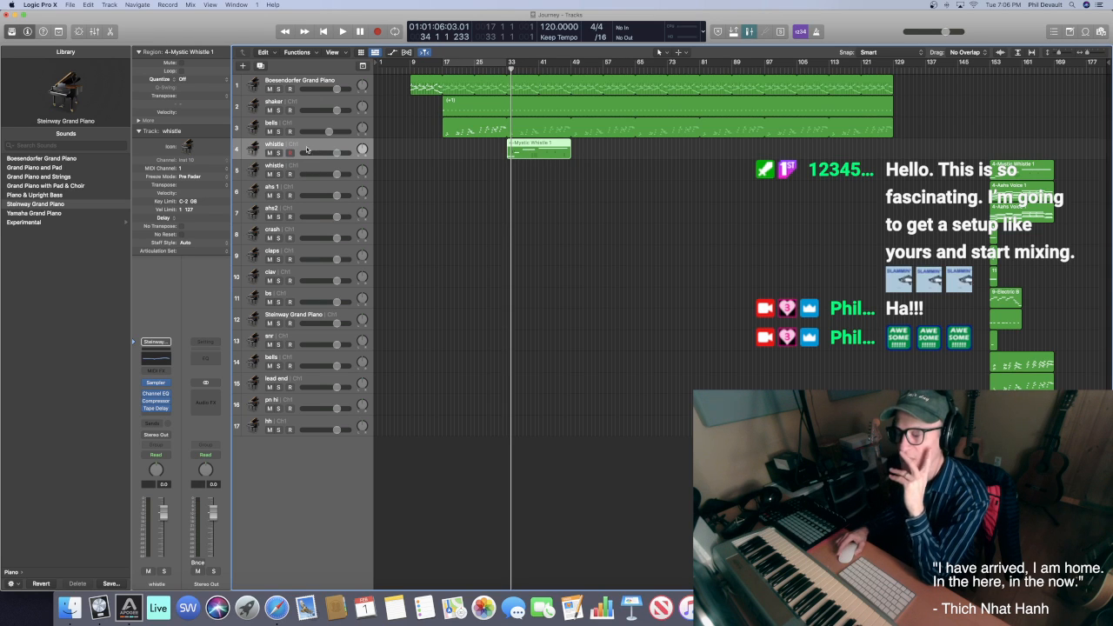
pyautogui.click(168, 395)
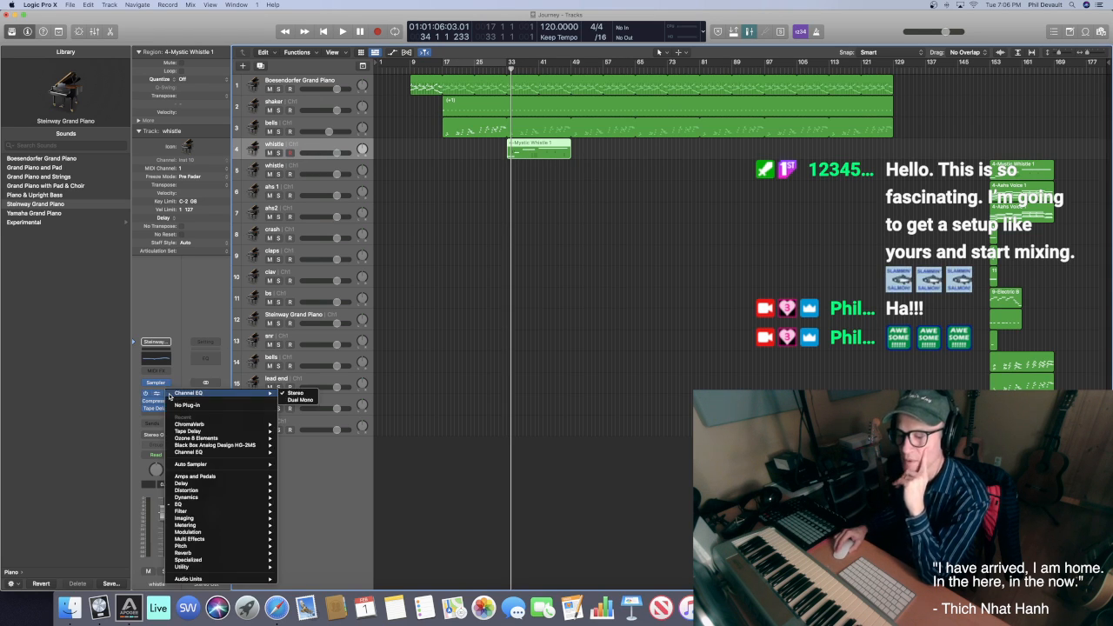
pyautogui.click(187, 407)
pyautogui.click(169, 402)
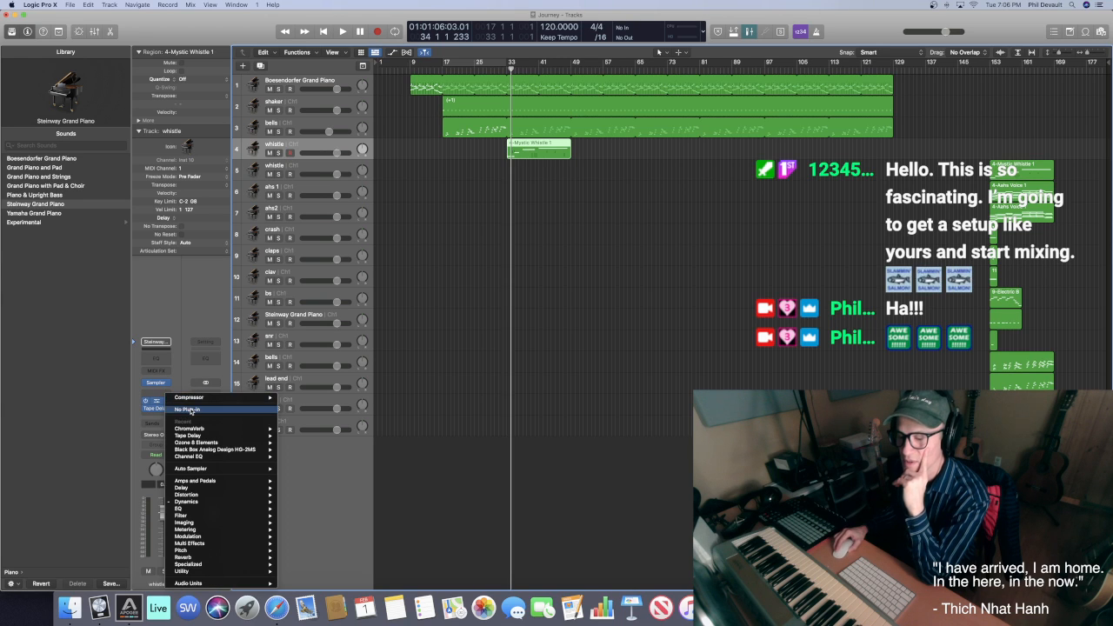
pyautogui.click(174, 410)
pyautogui.click(169, 410)
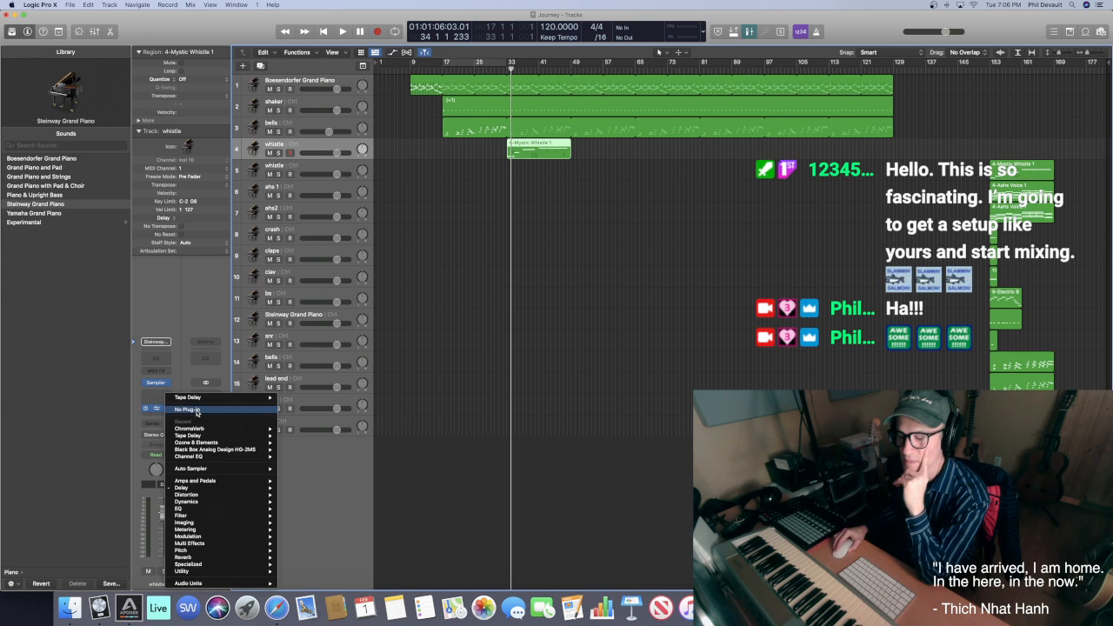
pyautogui.click(172, 402)
# Replace the first whistle track's Sampler with Sculpture and load the Pipe Dream preset from Blown Instruments
pyautogui.click(168, 401)
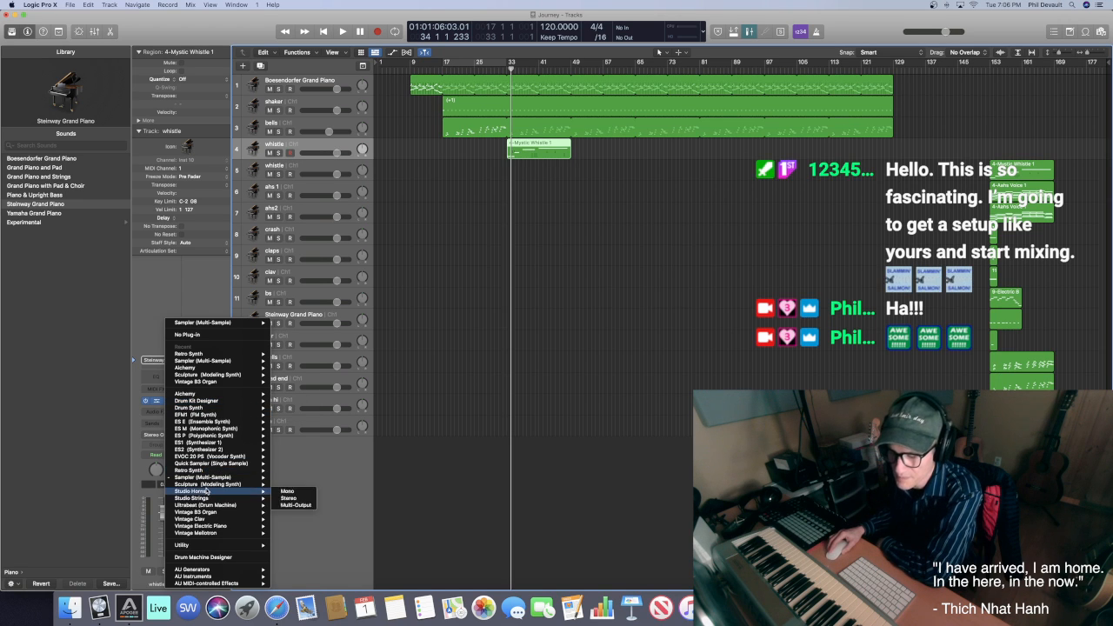
pyautogui.click(207, 485)
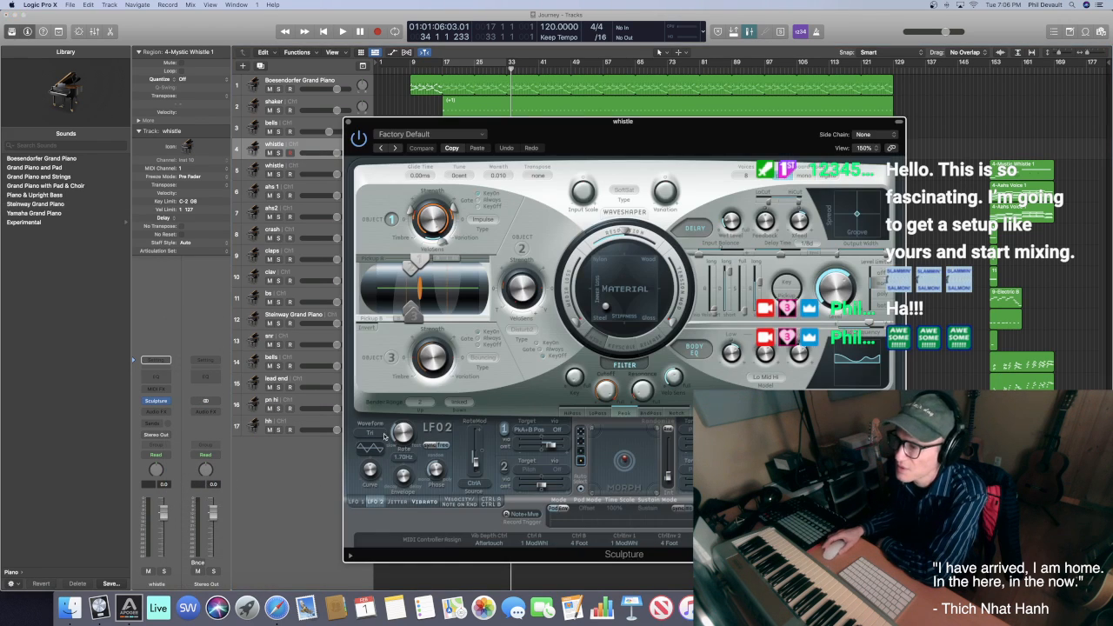
pyautogui.click(481, 135)
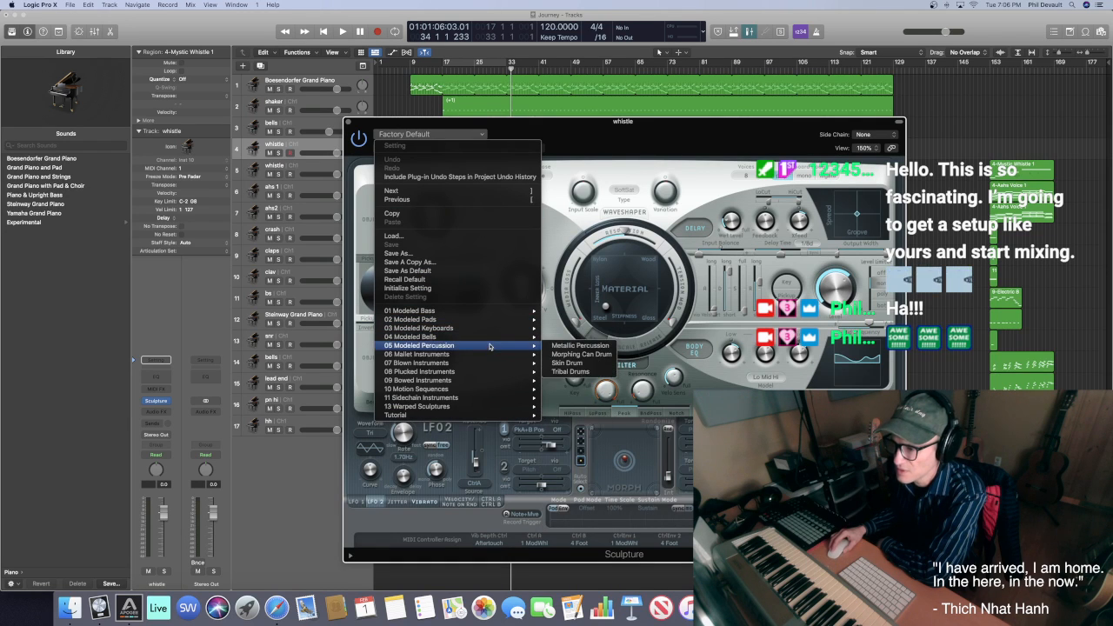
pyautogui.moveTo(489, 367)
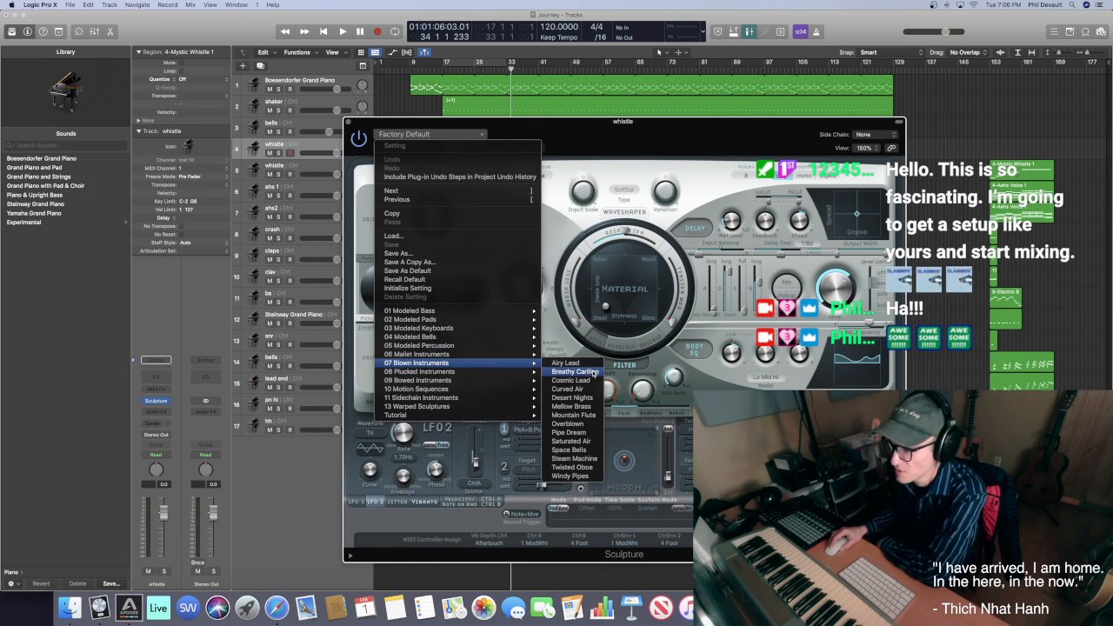
pyautogui.click(574, 432)
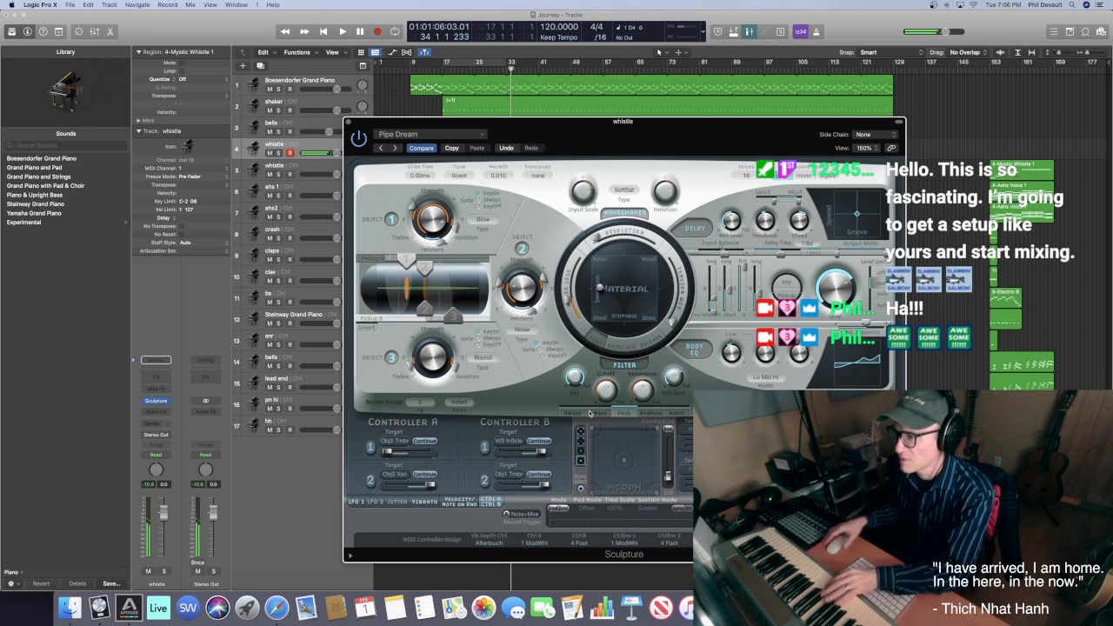
# Audition the Airy Lead, Breathy Carillon and Cosmic Lead presets from Blown Instruments on the first whistle track's Sculpture
pyautogui.click(484, 135)
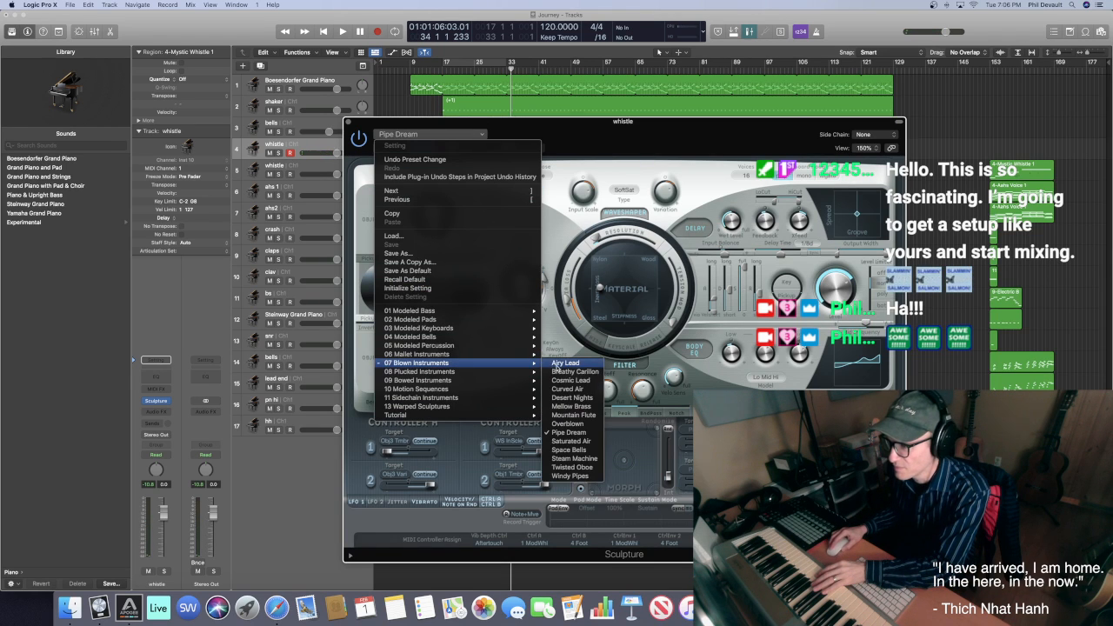
pyautogui.click(560, 363)
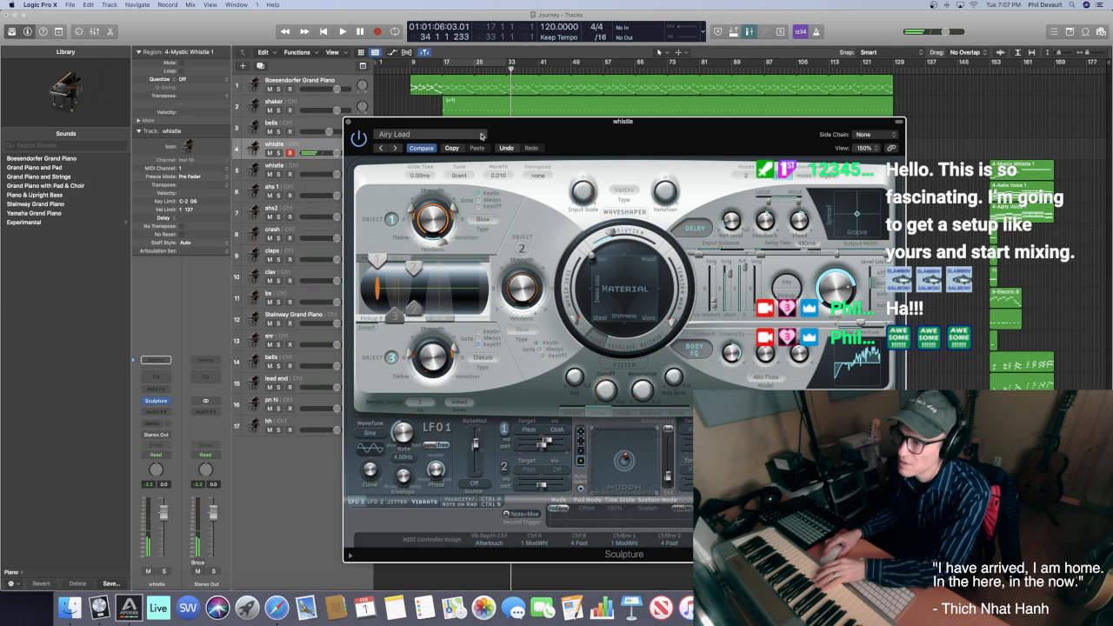
pyautogui.click(431, 133)
pyautogui.moveTo(501, 363)
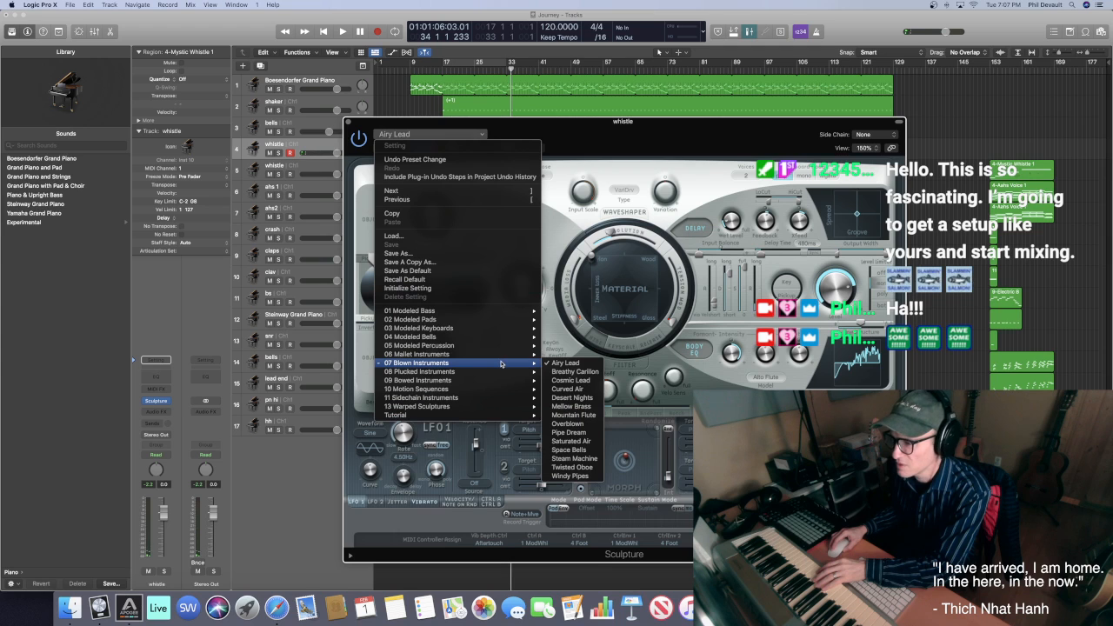
pyautogui.click(576, 372)
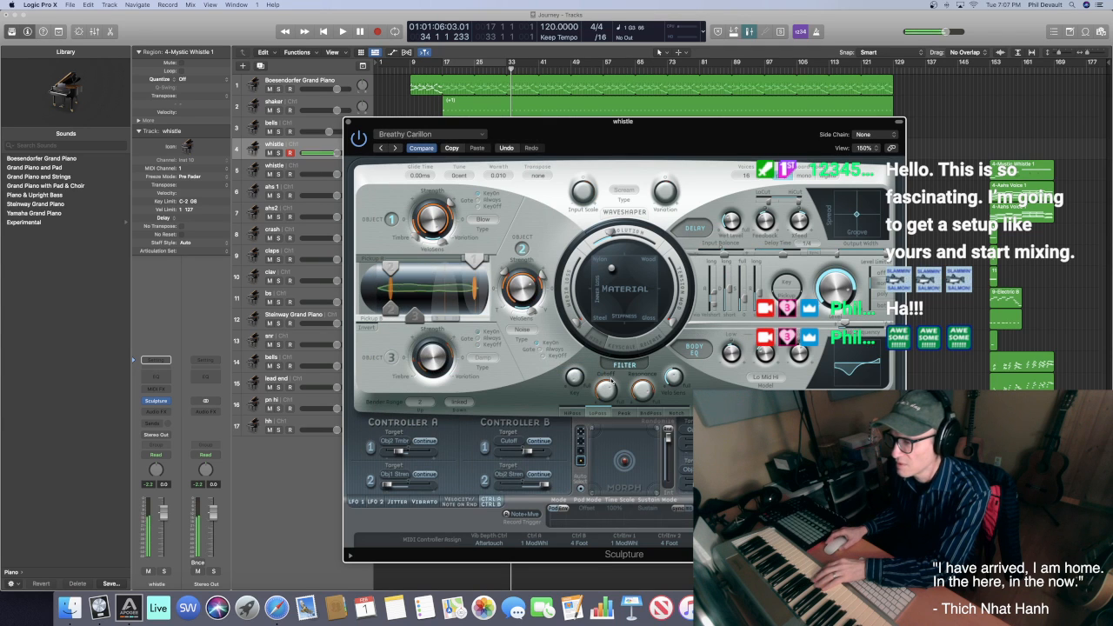
pyautogui.click(482, 135)
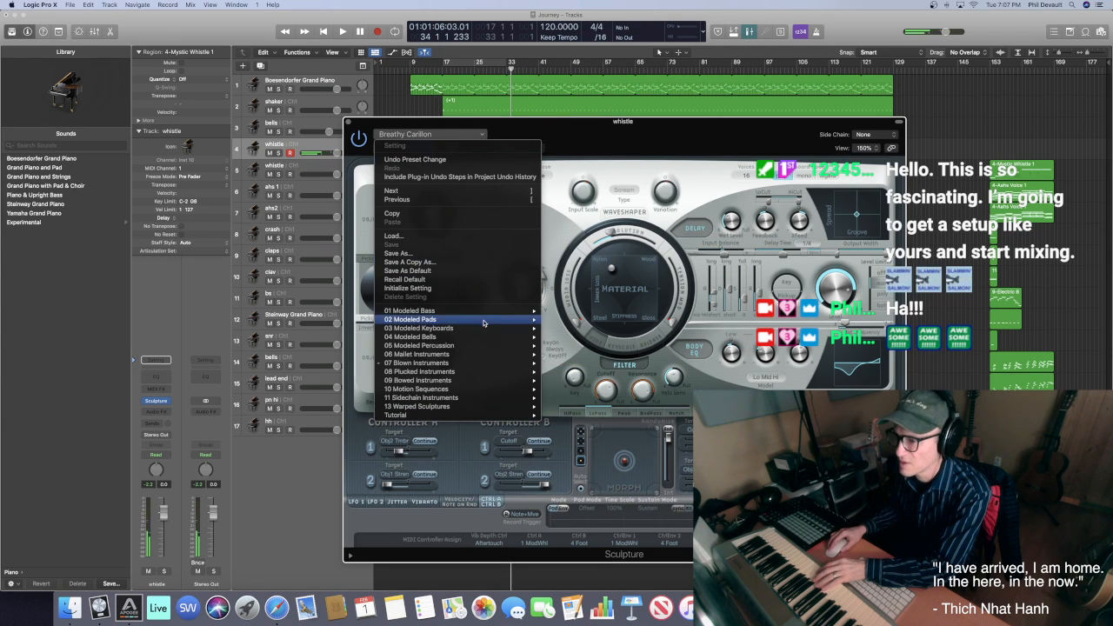
pyautogui.moveTo(522, 363)
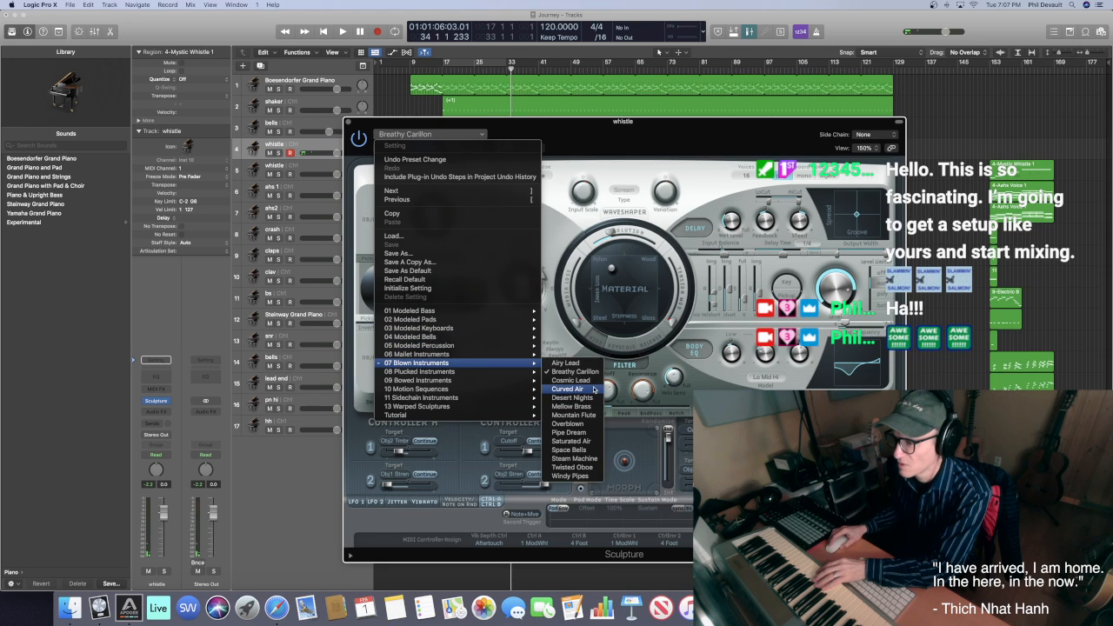
pyautogui.click(571, 381)
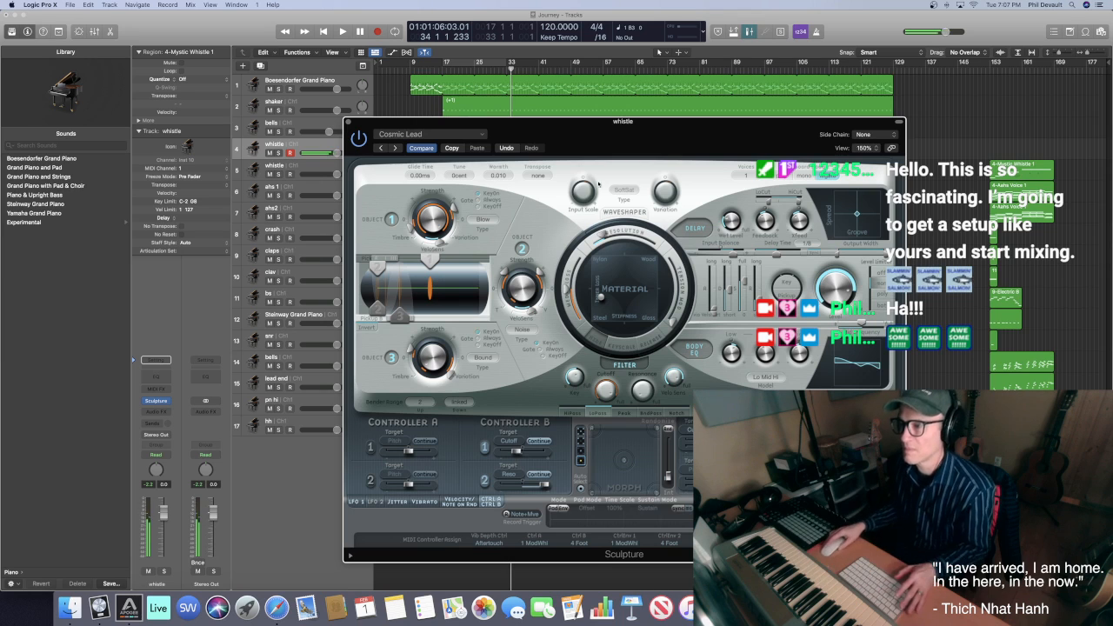
# Set a cycle range from bar 33 to bar 64 and play it while lowering the first whistle track's volume
pyautogui.moveTo(484, 130); pyautogui.dragTo(530, 245)
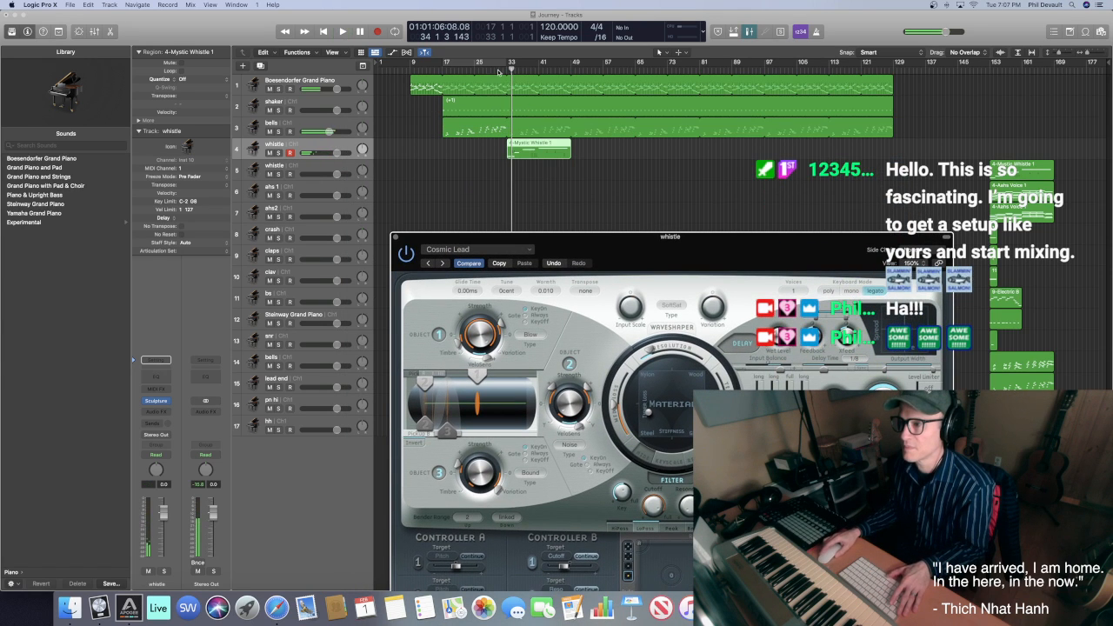
pyautogui.moveTo(483, 63); pyautogui.dragTo(633, 63)
pyautogui.moveTo(478, 62); pyautogui.dragTo(507, 63)
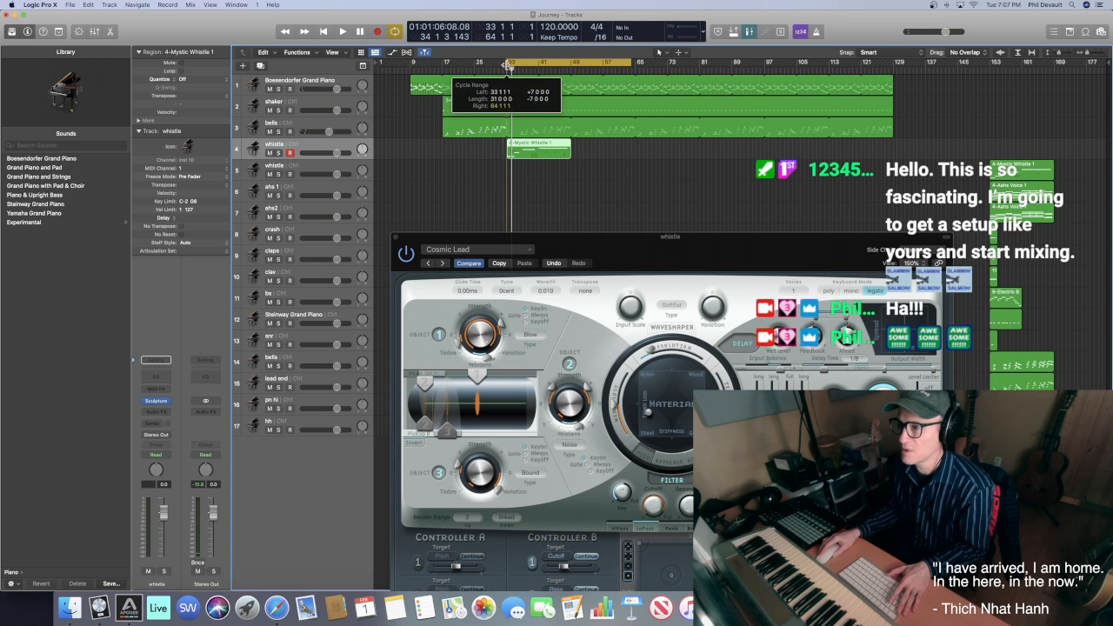
pyautogui.press('space')
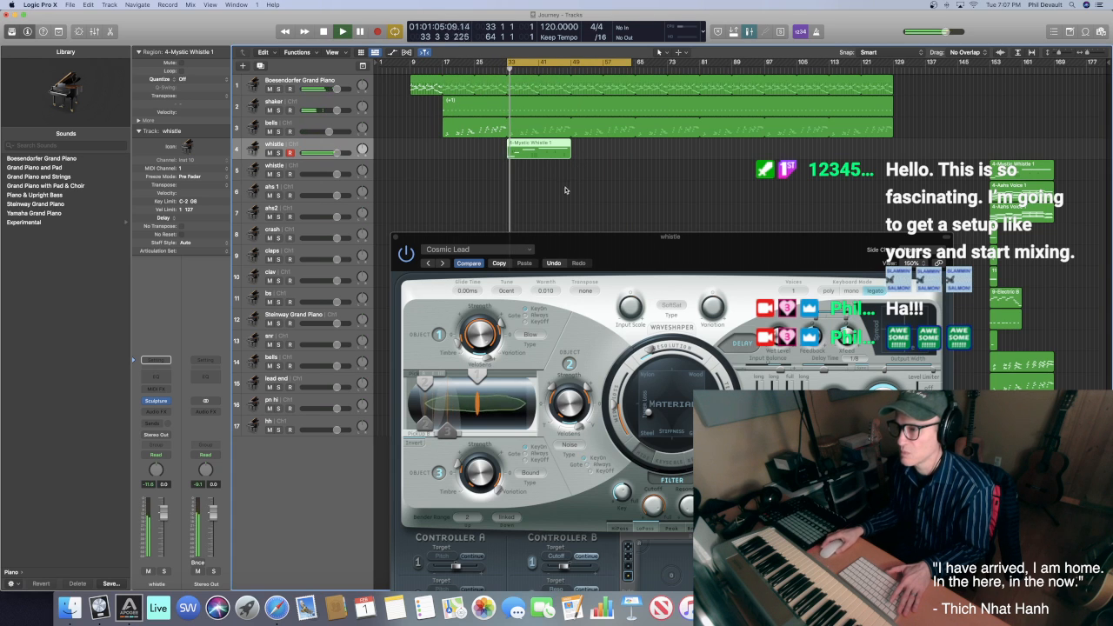
pyautogui.moveTo(329, 152); pyautogui.dragTo(310, 154)
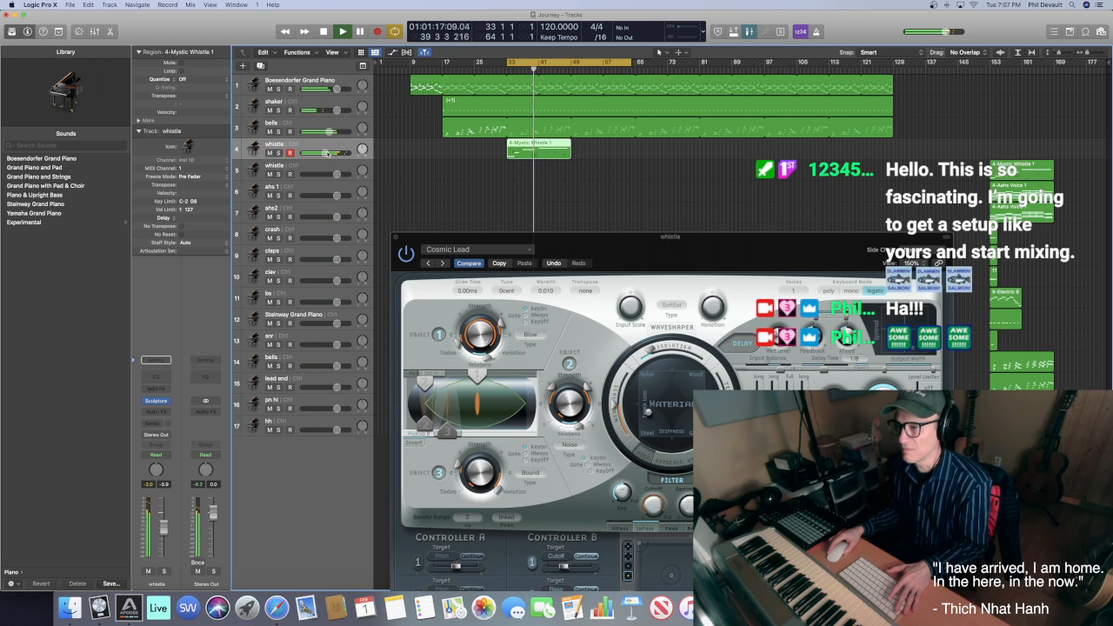
pyautogui.press('space')
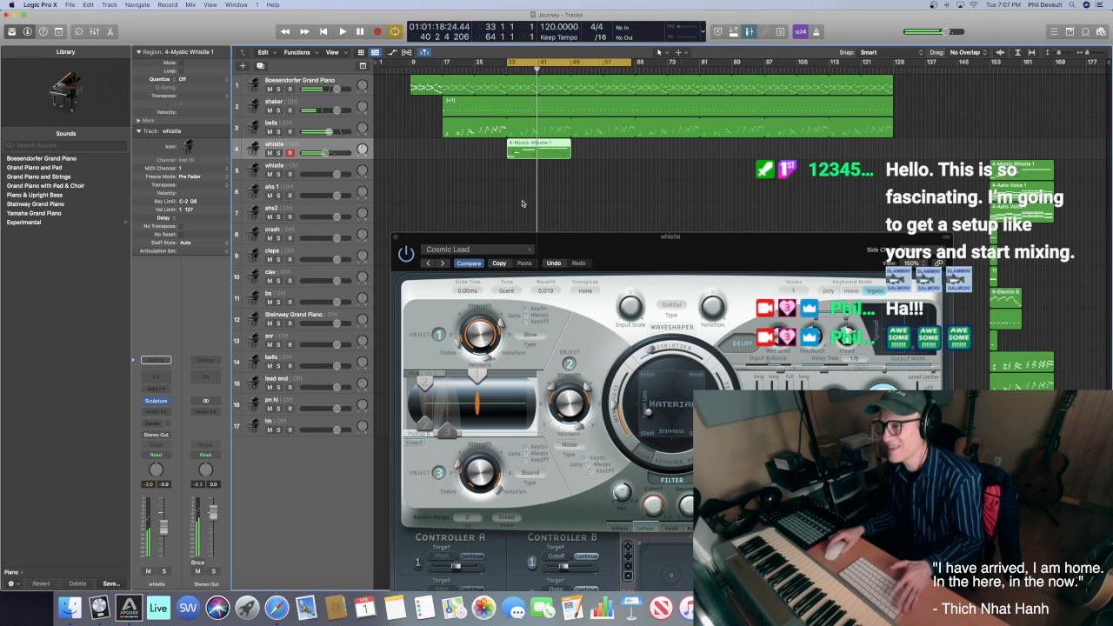
# Try the Curved Air and Desert Nights presets from Blown Instruments in the first whistle track's Sculpture
pyautogui.moveTo(625, 245); pyautogui.dragTo(561, 164)
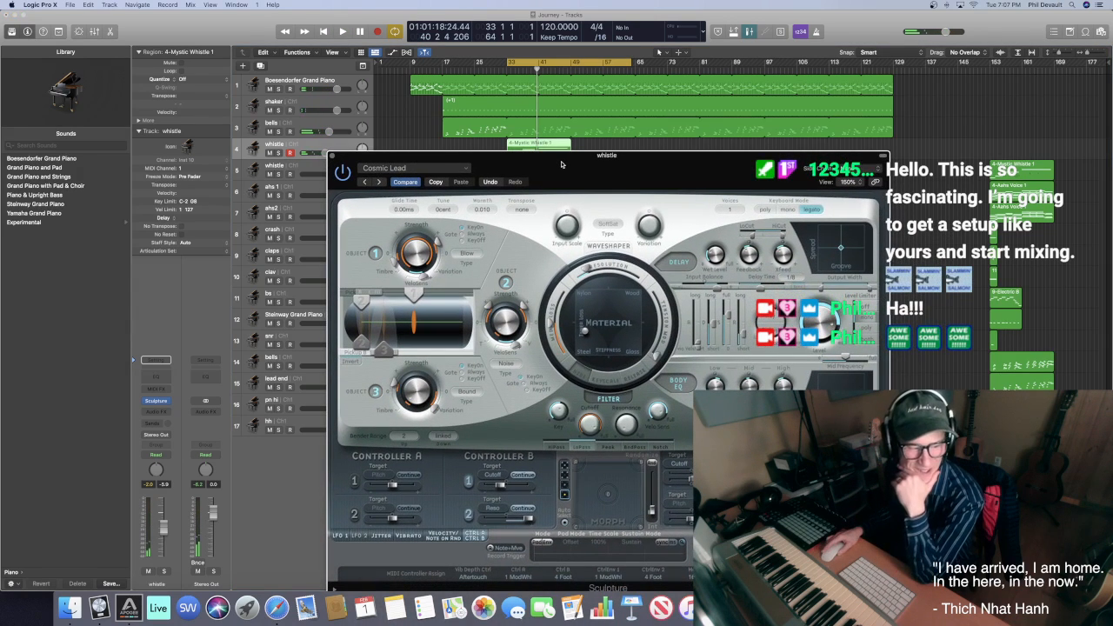
pyautogui.click(464, 169)
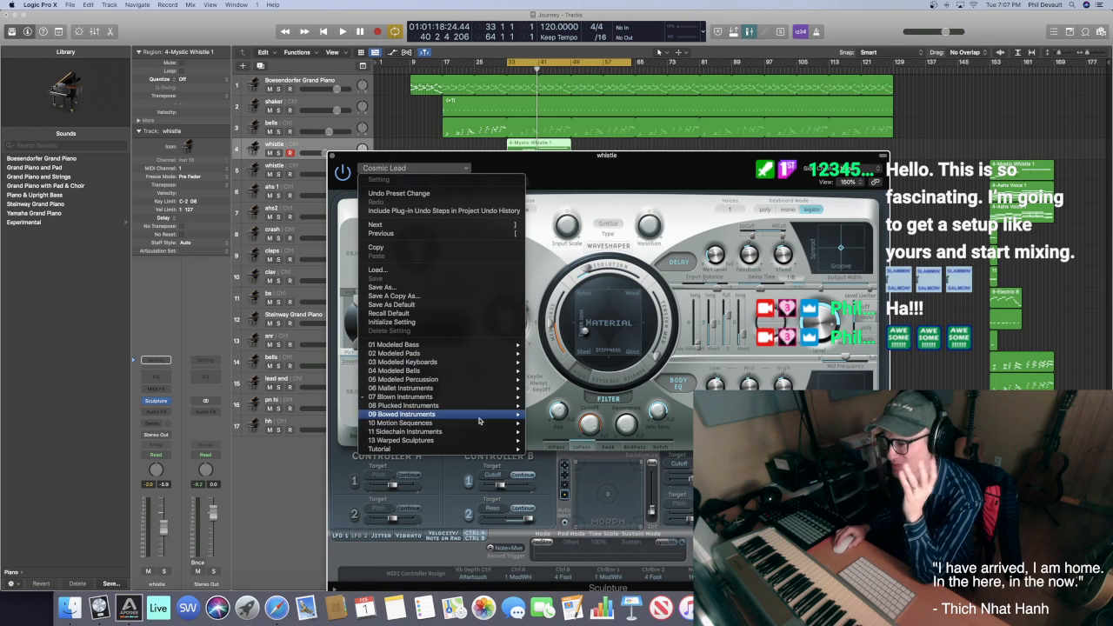
pyautogui.moveTo(481, 403)
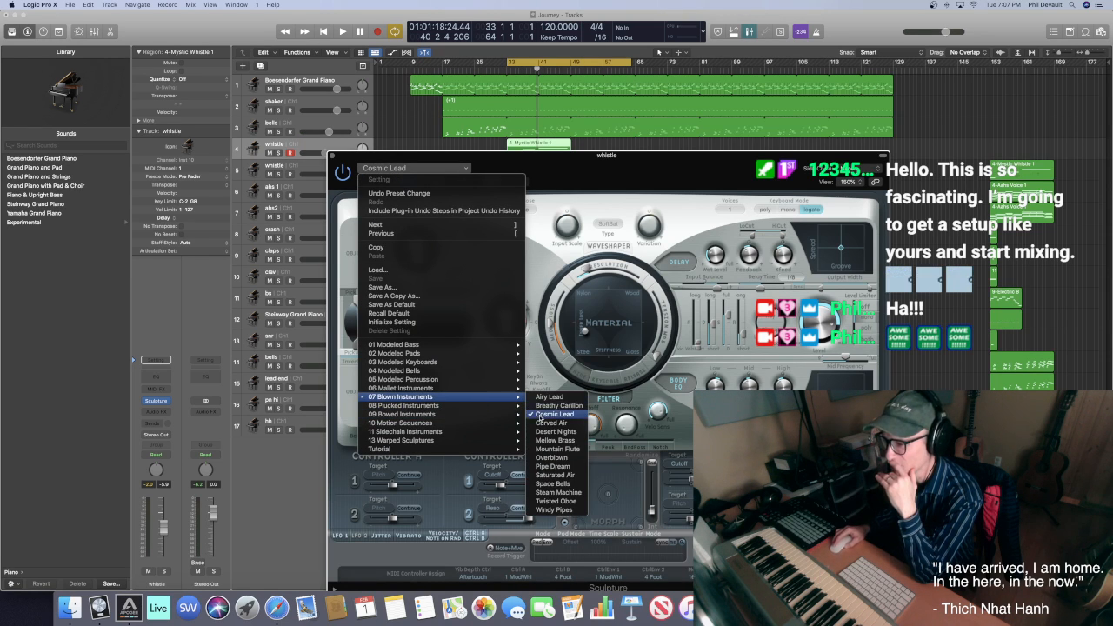
pyautogui.click(540, 422)
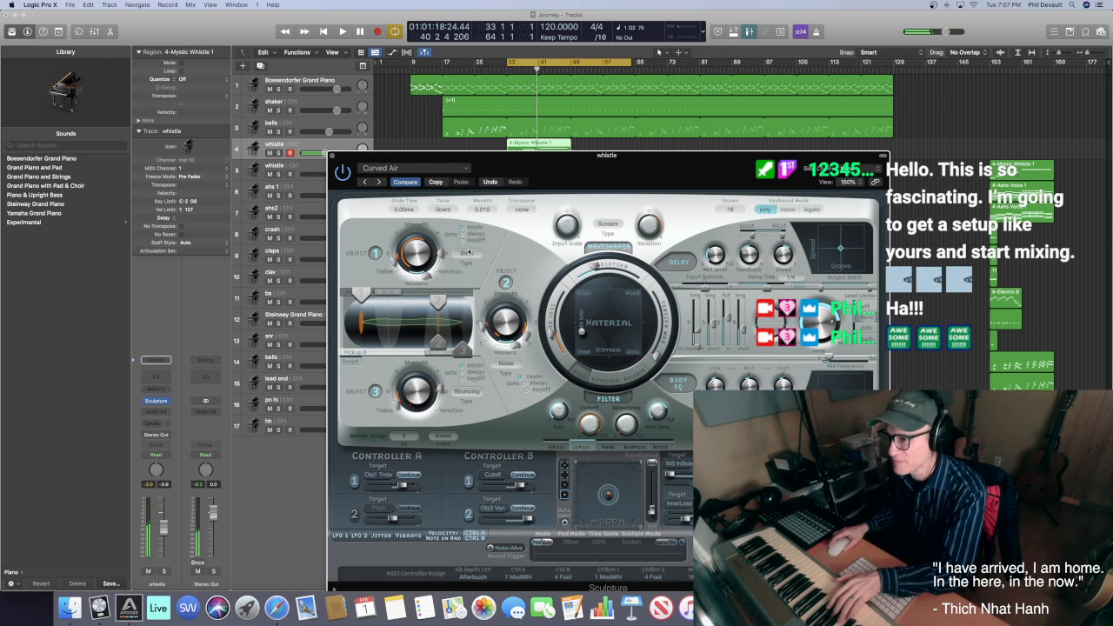
pyautogui.click(445, 170)
pyautogui.moveTo(476, 401)
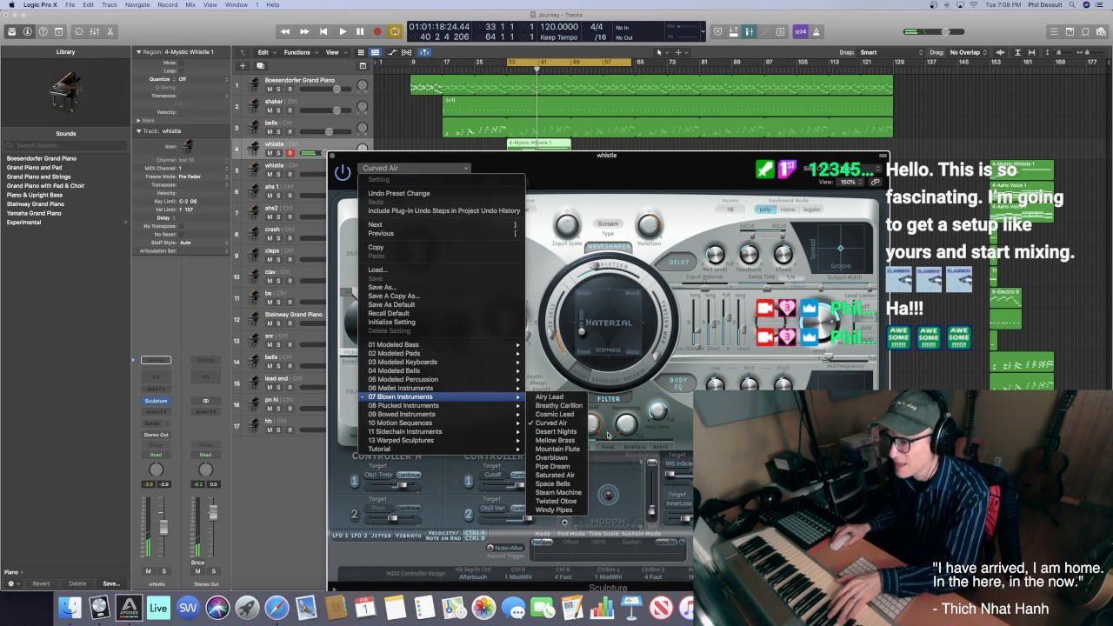
pyautogui.click(561, 431)
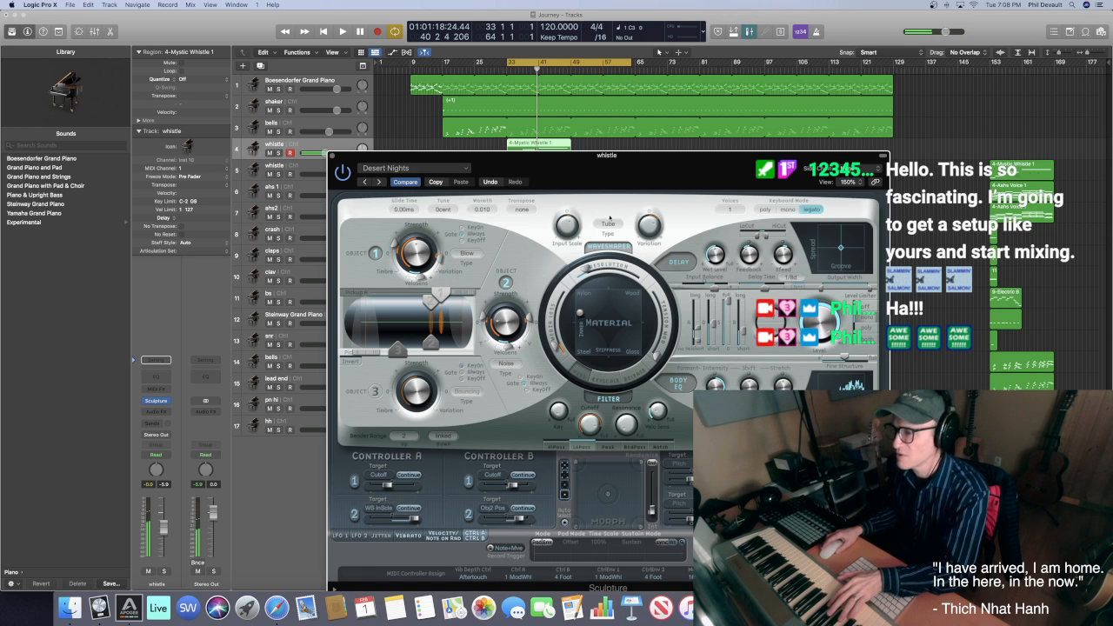
# Play the cycled section with Desert Nights and lower the first whistle track's volume to -11.0 dB
pyautogui.press('space')
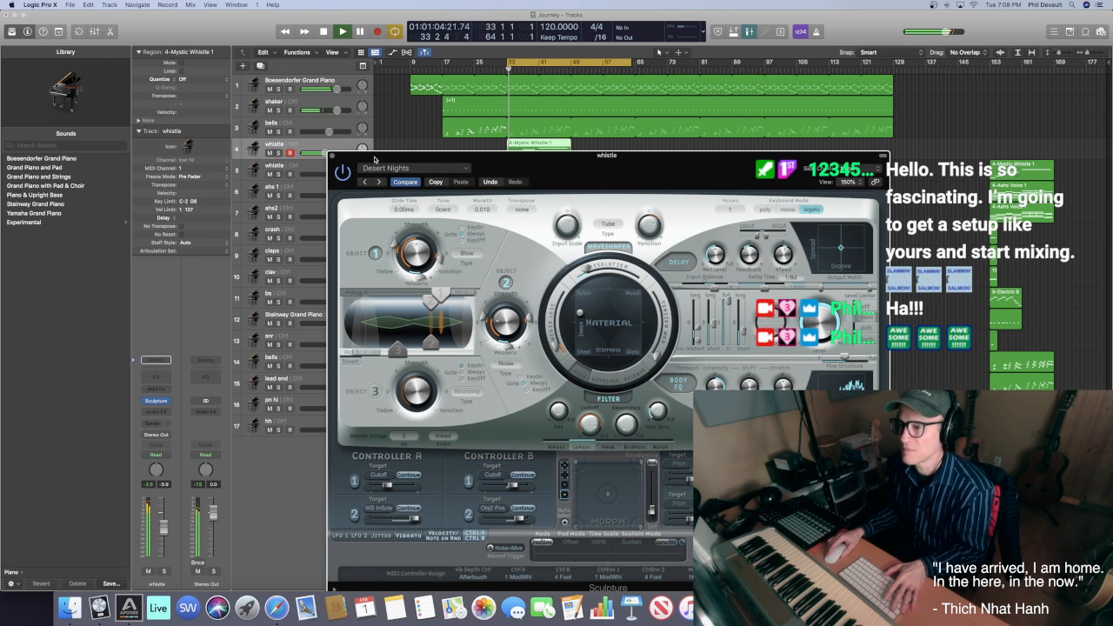
pyautogui.moveTo(375, 162); pyautogui.dragTo(447, 170)
pyautogui.moveTo(338, 155); pyautogui.dragTo(316, 153)
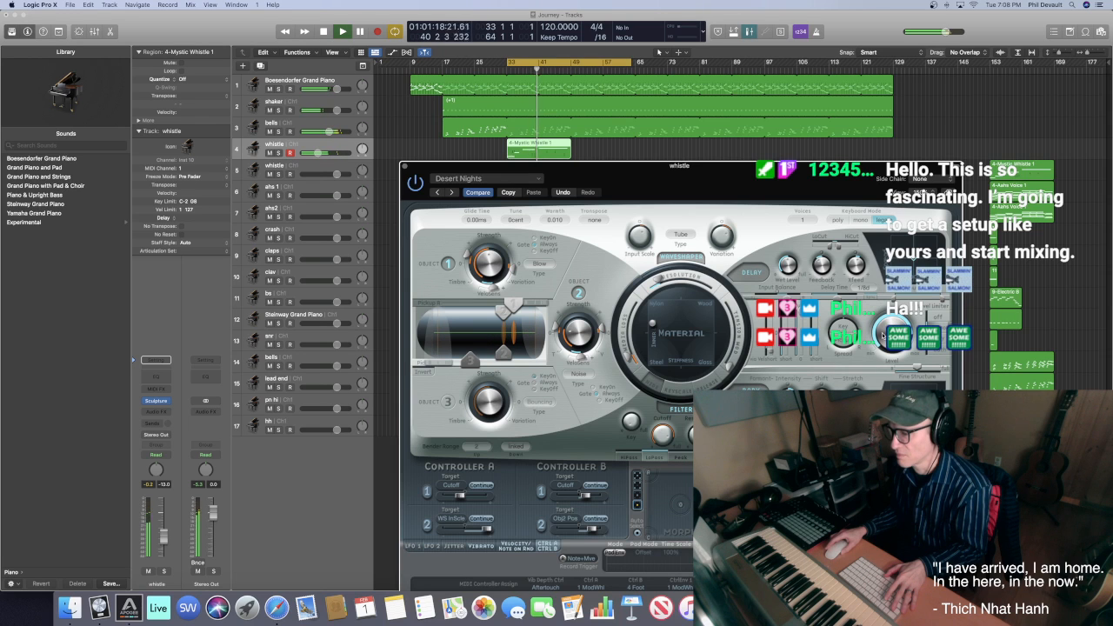
pyautogui.moveTo(758, 185); pyautogui.dragTo(747, 138)
pyautogui.moveTo(324, 155)
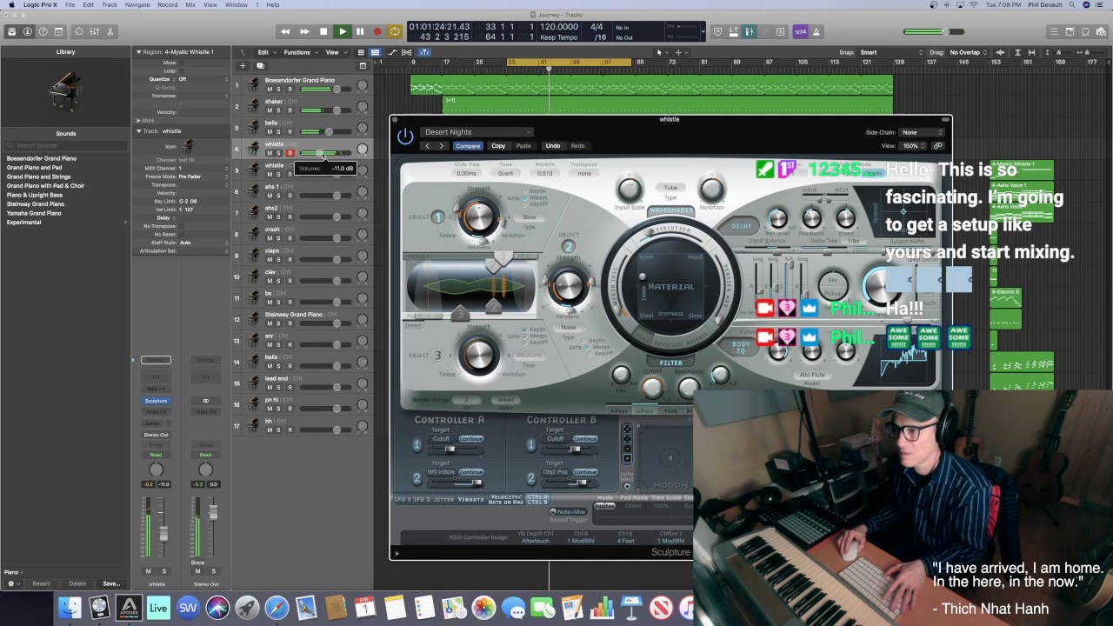
pyautogui.click(323, 155)
pyautogui.click(575, 132)
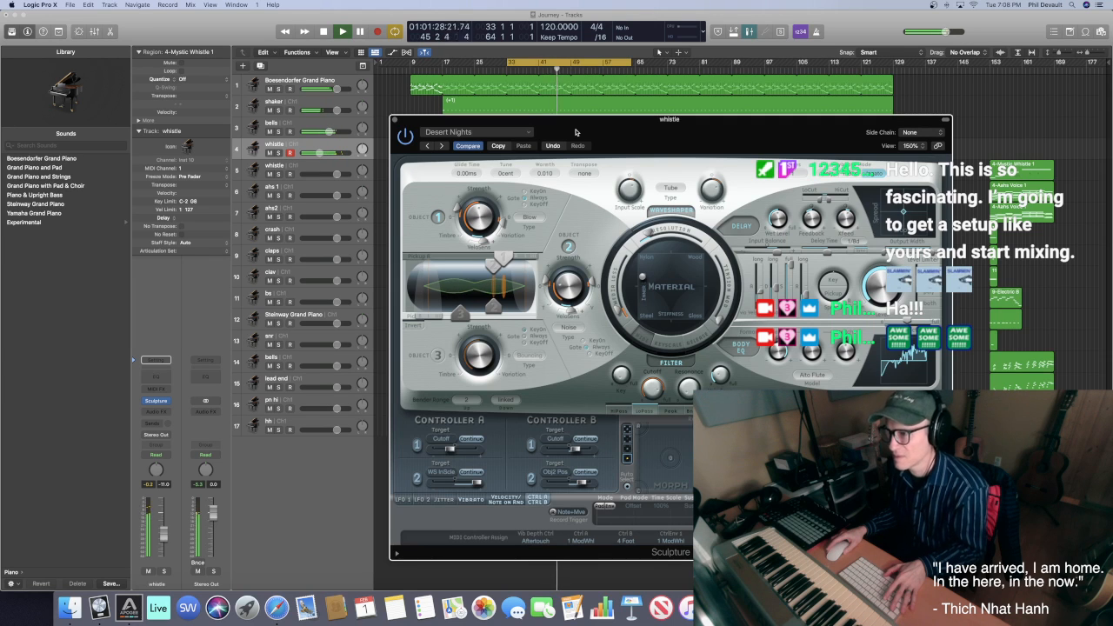
# Load the Mountain Flute preset from Blown Instruments and play the cycled section with it
pyautogui.click(516, 133)
pyautogui.moveTo(524, 364)
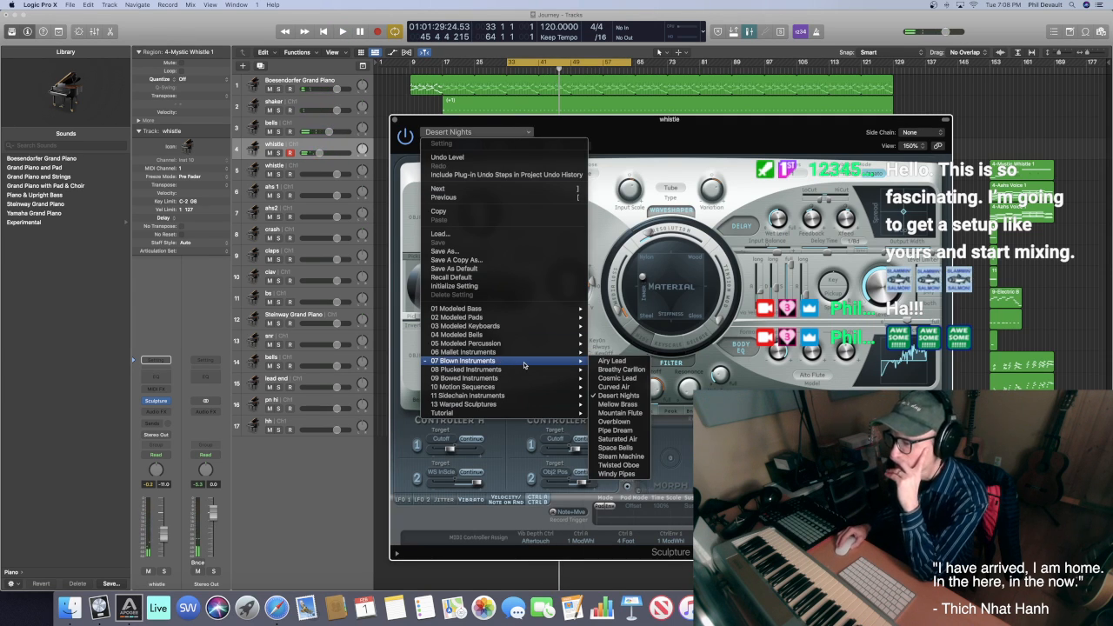
pyautogui.click(620, 413)
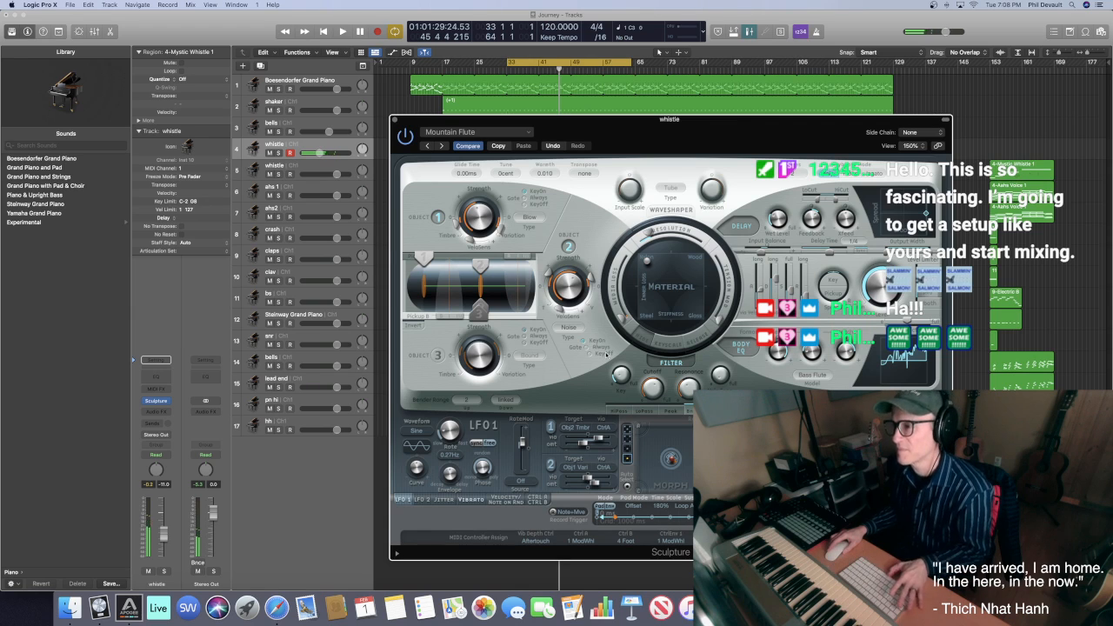
pyautogui.press('space')
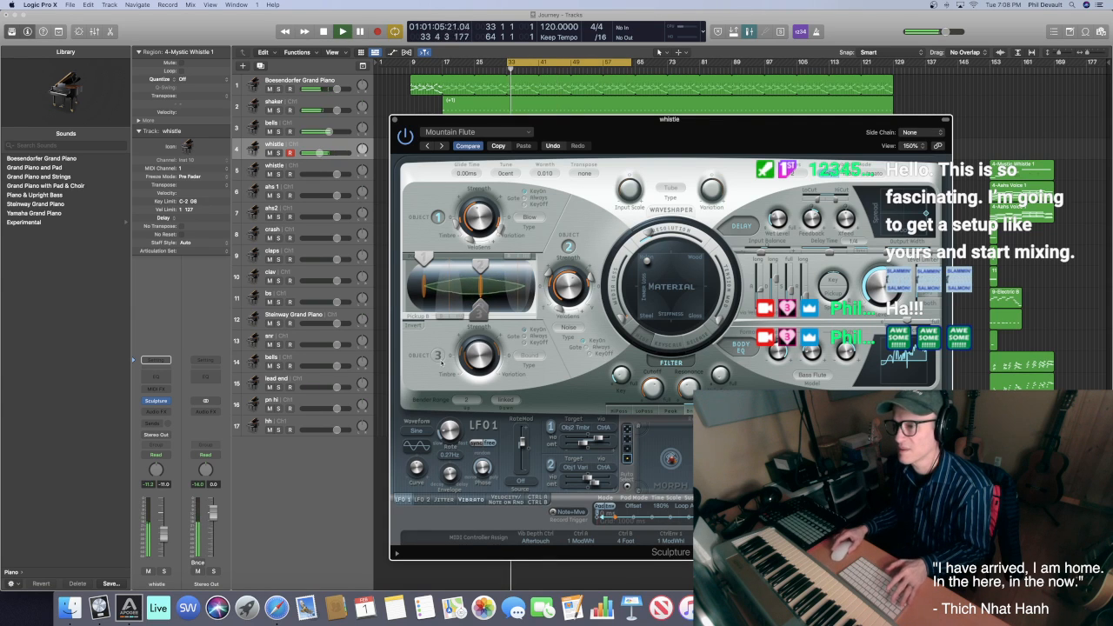
# Raise the first whistle track's volume to about -0.8 dB and slightly shift the point on Sculpture's Material pad
pyautogui.moveTo(318, 153); pyautogui.dragTo(337, 153)
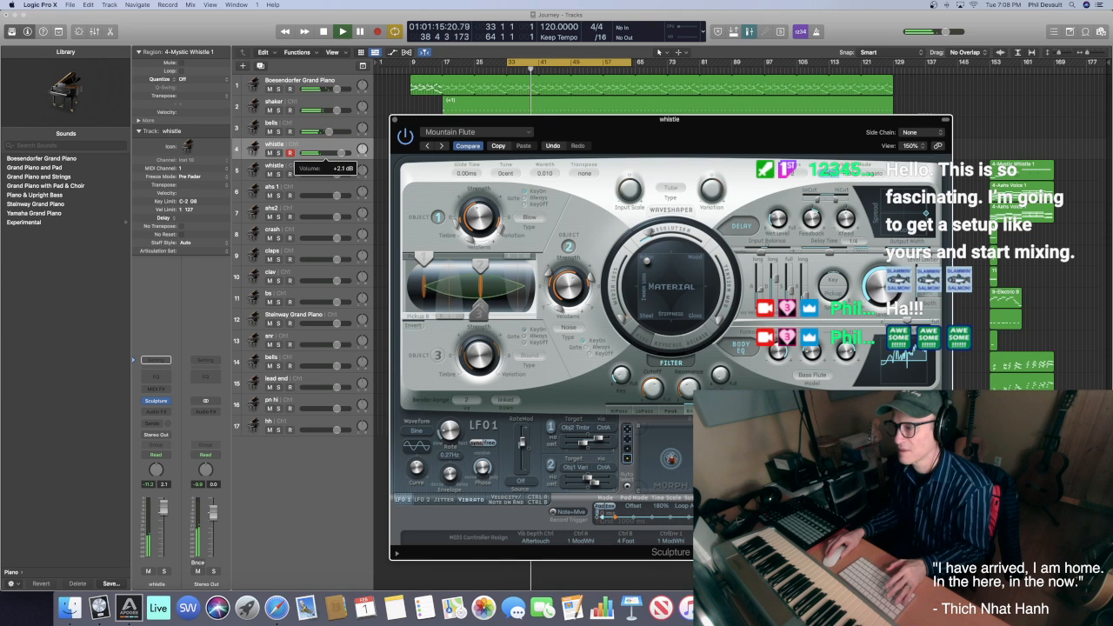
pyautogui.press('space')
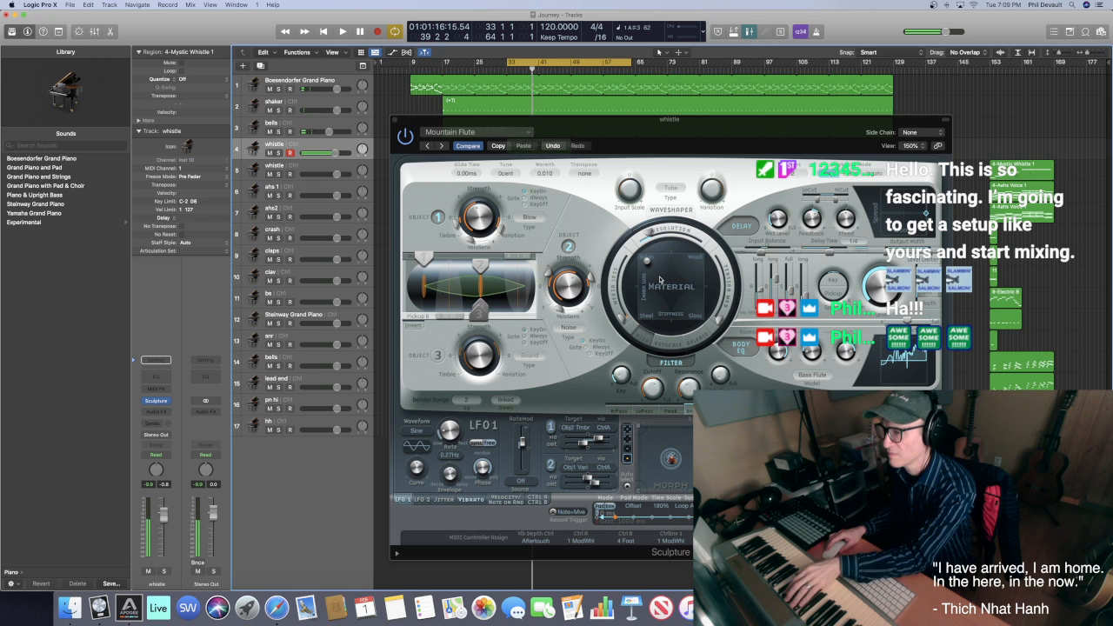
pyautogui.moveTo(654, 265)
pyautogui.mouseDown()
pyautogui.moveTo(686, 267)
pyautogui.moveTo(644, 273)
pyautogui.mouseUp()
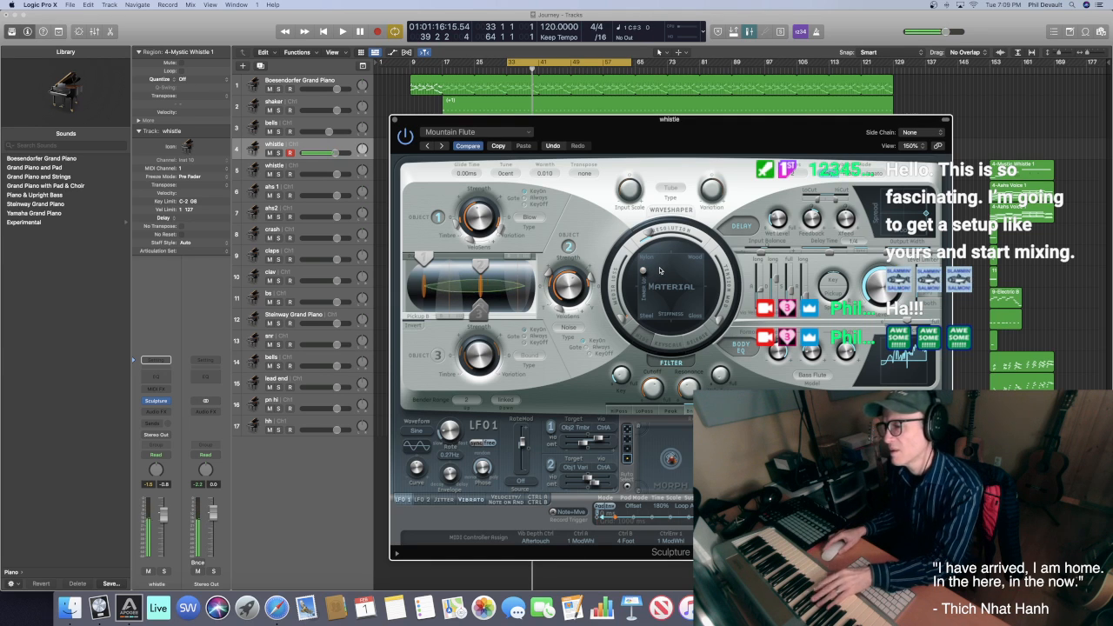
# Audition the Overblown and Pipe Dream presets from Blown Instruments on the first whistle track
pyautogui.click(528, 135)
pyautogui.moveTo(534, 364)
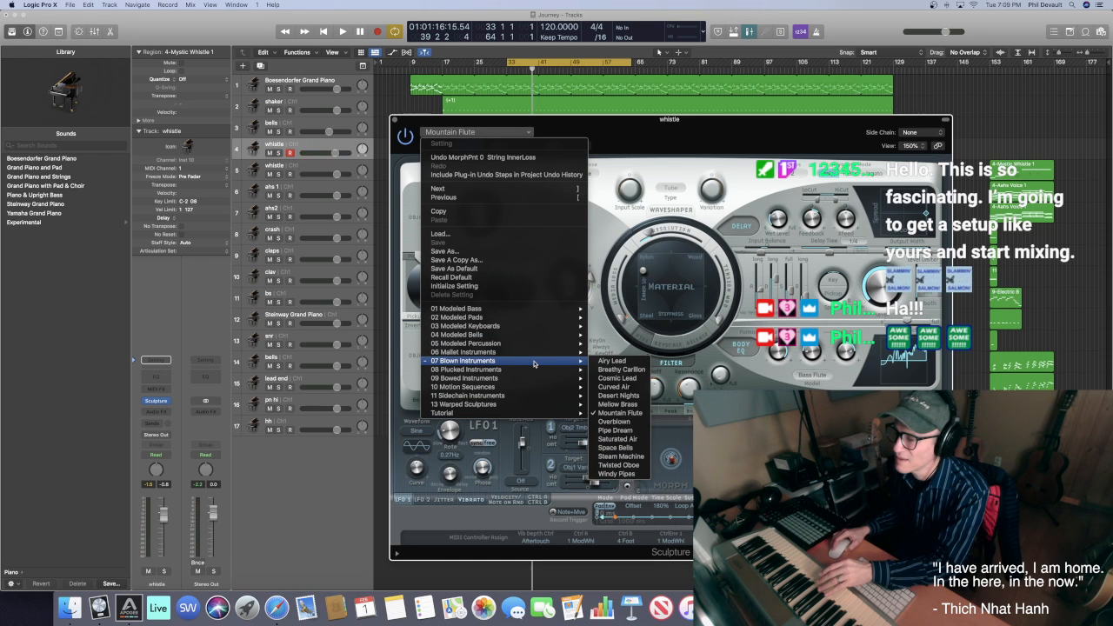
pyautogui.click(639, 424)
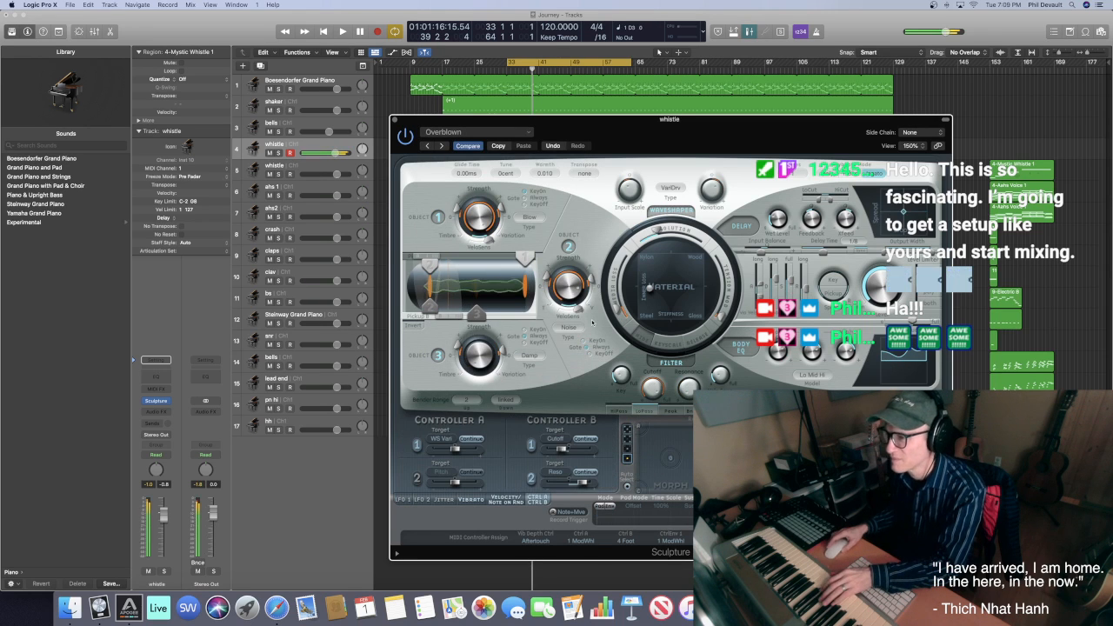
pyautogui.click(515, 131)
pyautogui.moveTo(530, 364)
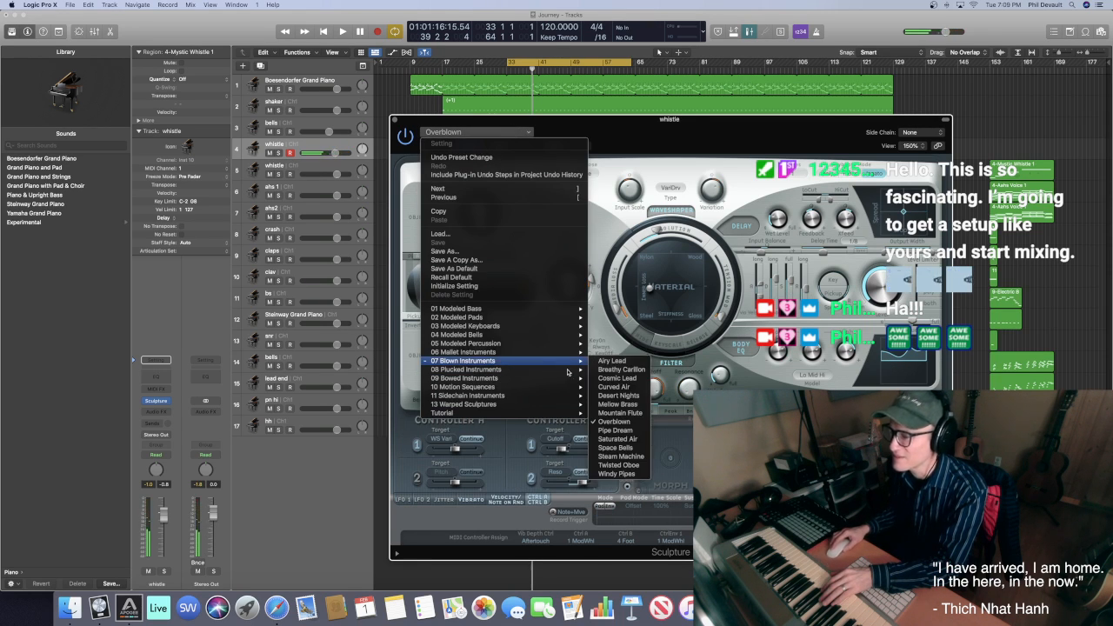
pyautogui.click(614, 430)
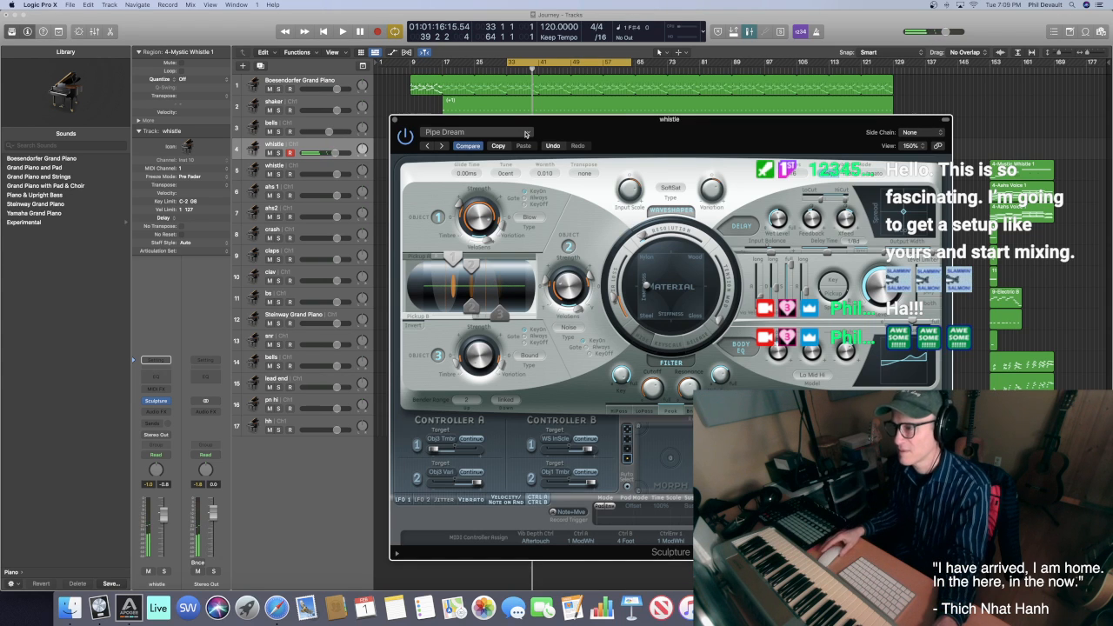
# Audition the Saturated Air and Space Bells presets from Blown Instruments on the first whistle track
pyautogui.click(525, 134)
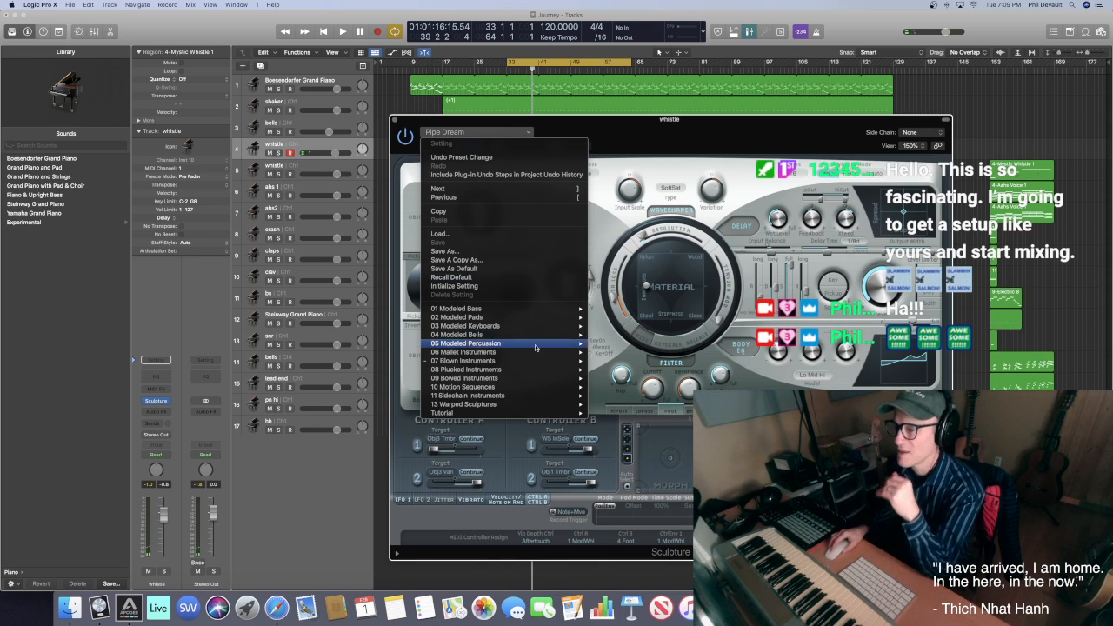
pyautogui.moveTo(537, 360)
pyautogui.click(617, 438)
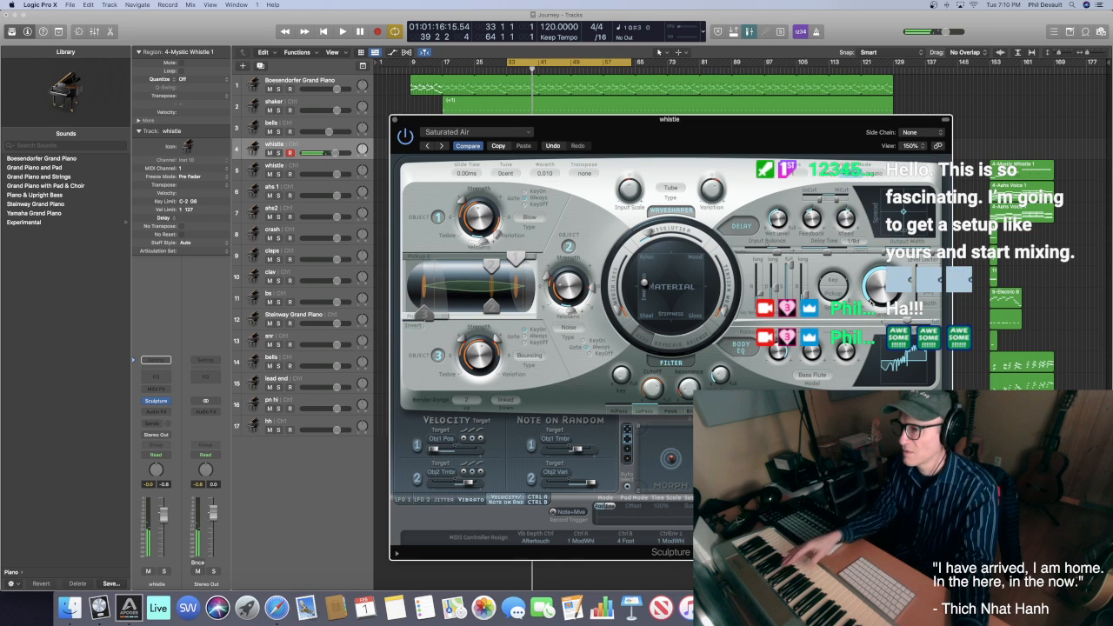
pyautogui.click(533, 133)
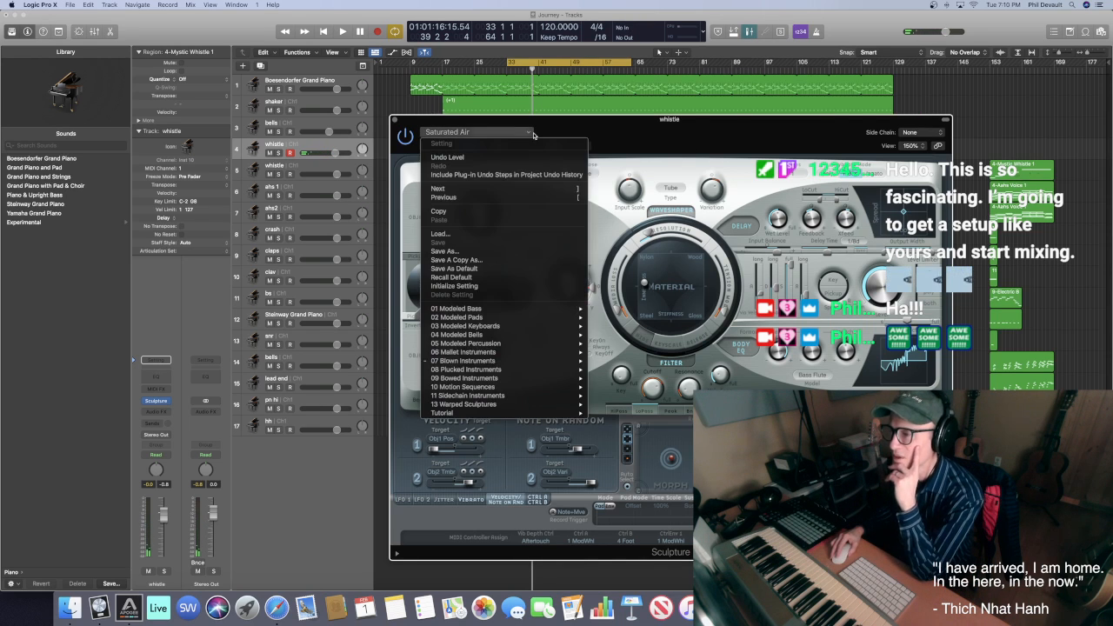
pyautogui.moveTo(561, 362)
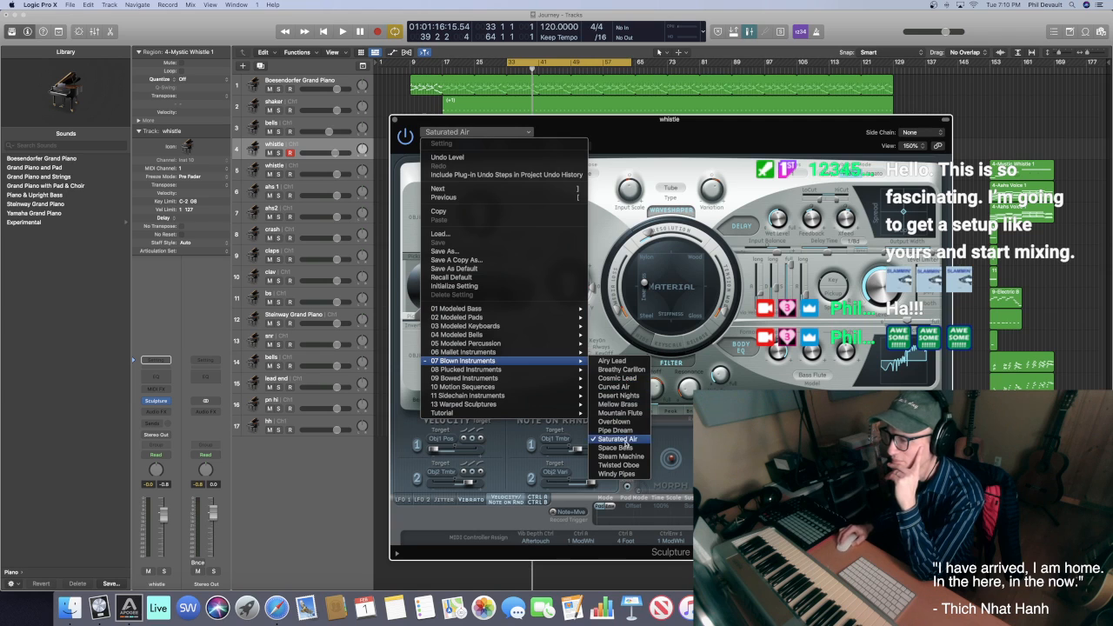
pyautogui.click(626, 447)
# Audition the Steam Machine and Windy Pipes presets from Blown Instruments and close the Sculpture window
pyautogui.click(530, 132)
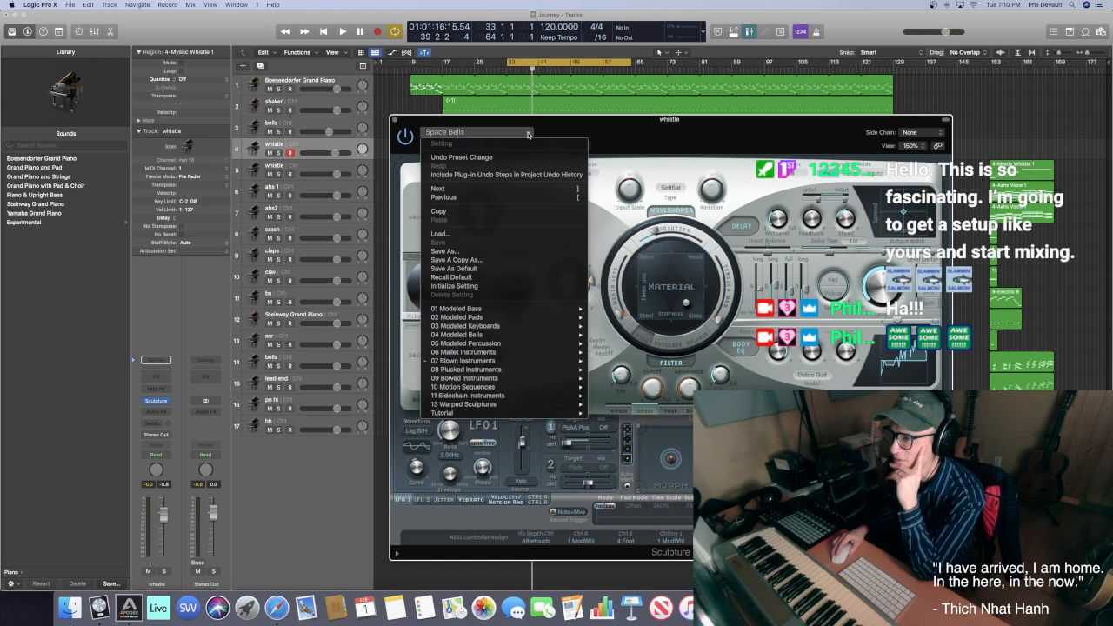
pyautogui.moveTo(549, 363)
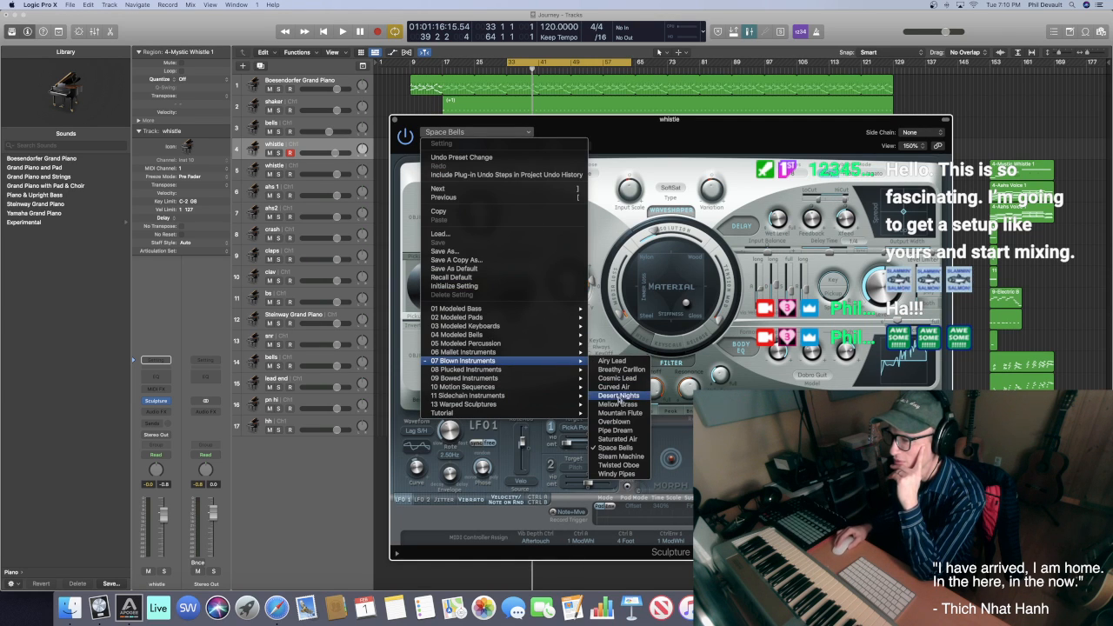
pyautogui.click(621, 456)
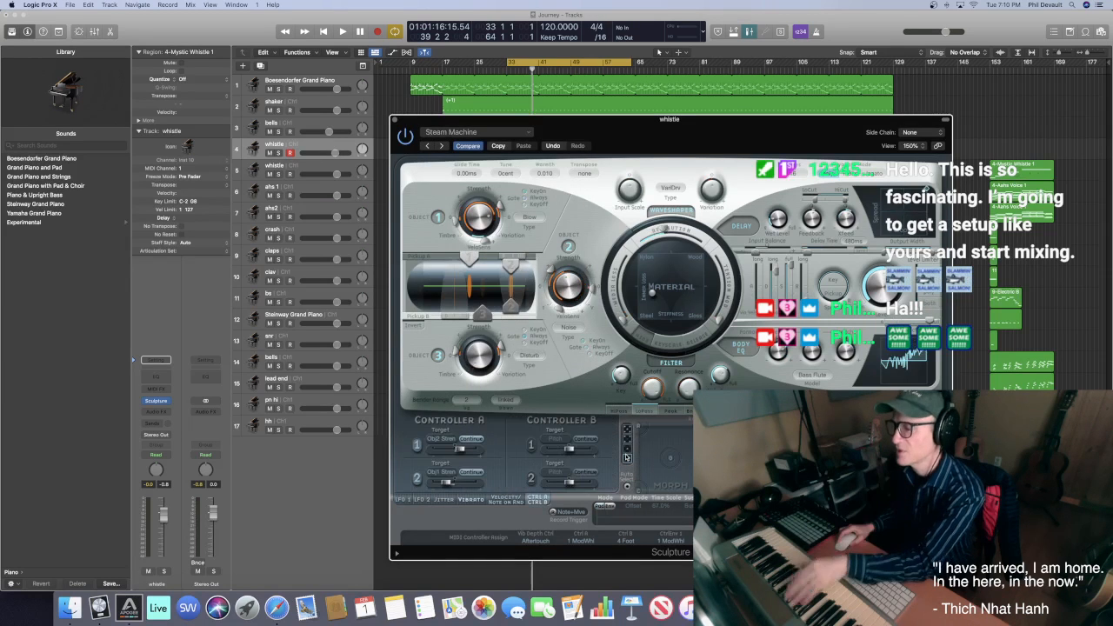
pyautogui.click(527, 133)
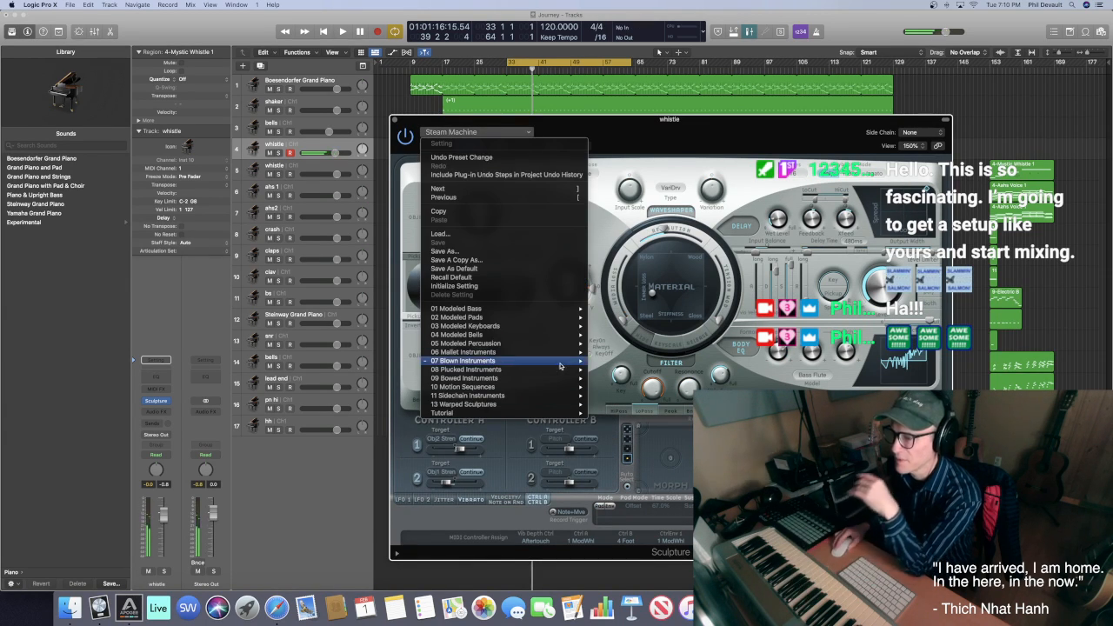
pyautogui.moveTo(561, 365)
pyautogui.click(630, 476)
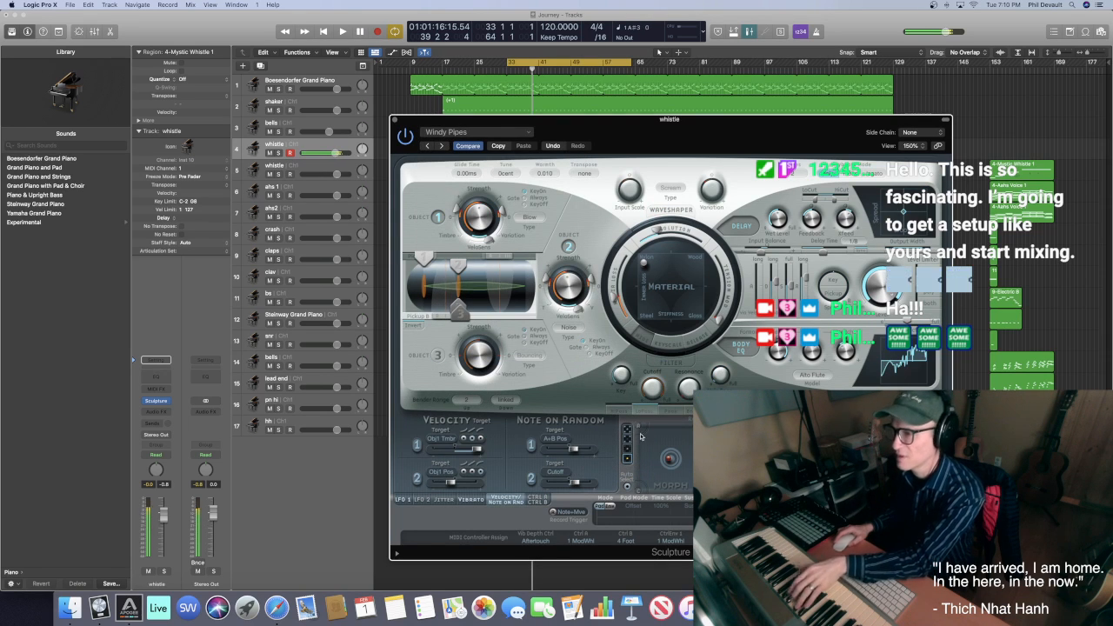
pyautogui.click(396, 122)
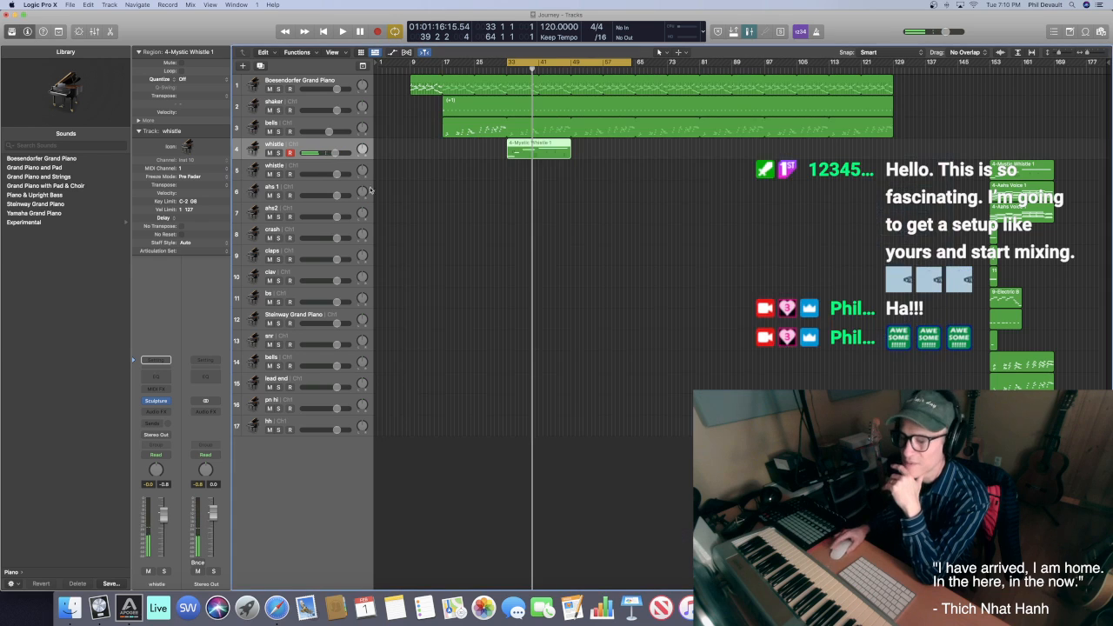
# Replace Sculpture with Alchemy on the first whistle track and filter Alchemy's presets by the search text "whi"
pyautogui.click(167, 402)
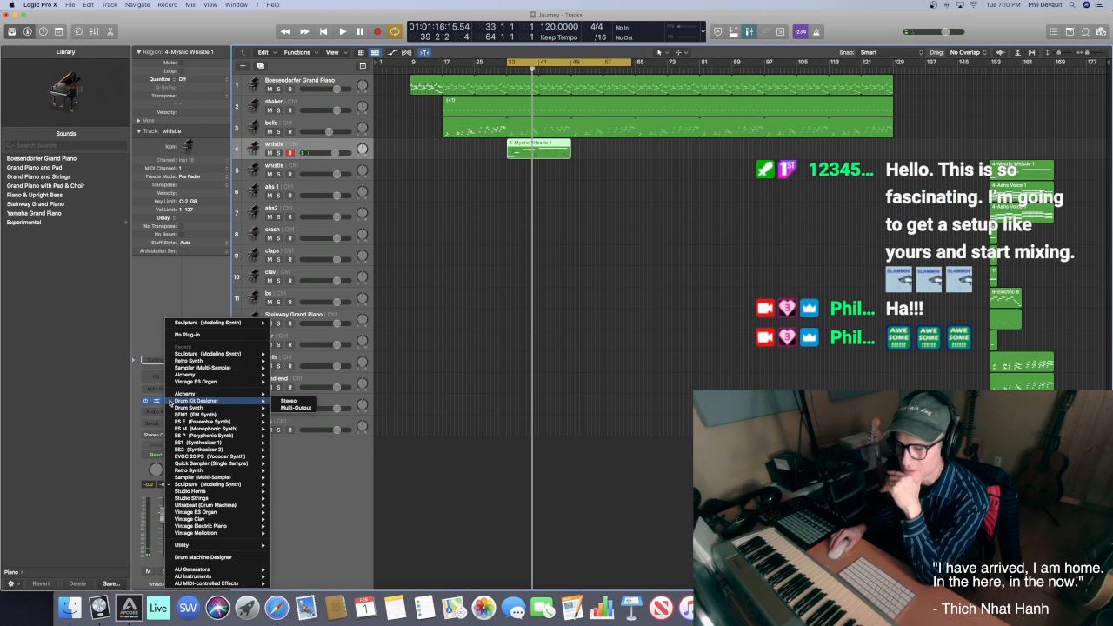
pyautogui.press('Escape')
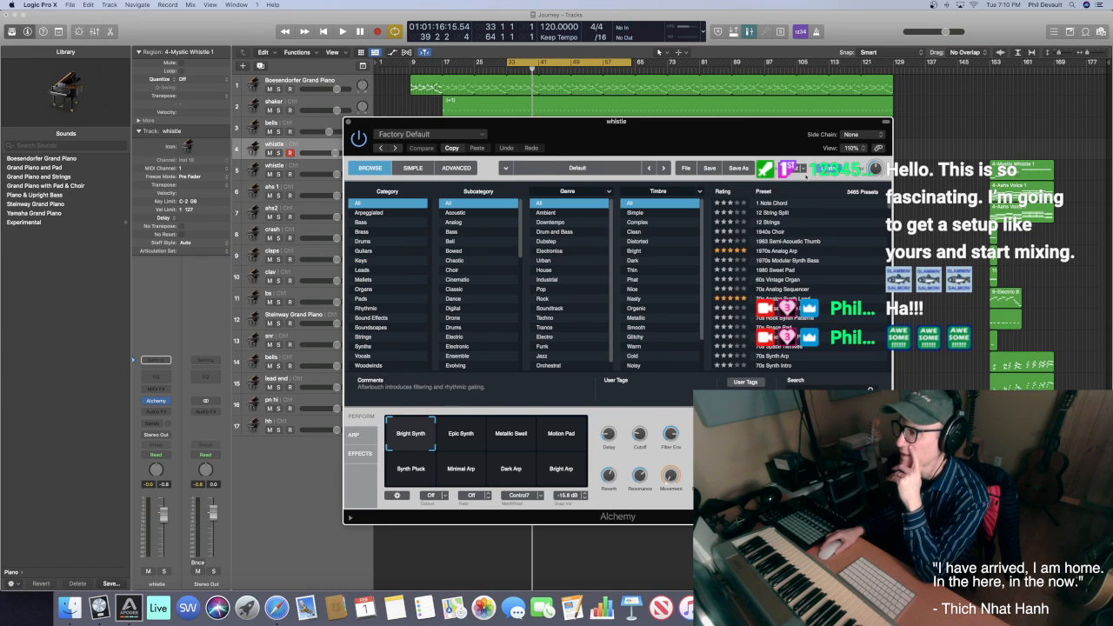
pyautogui.click(804, 391)
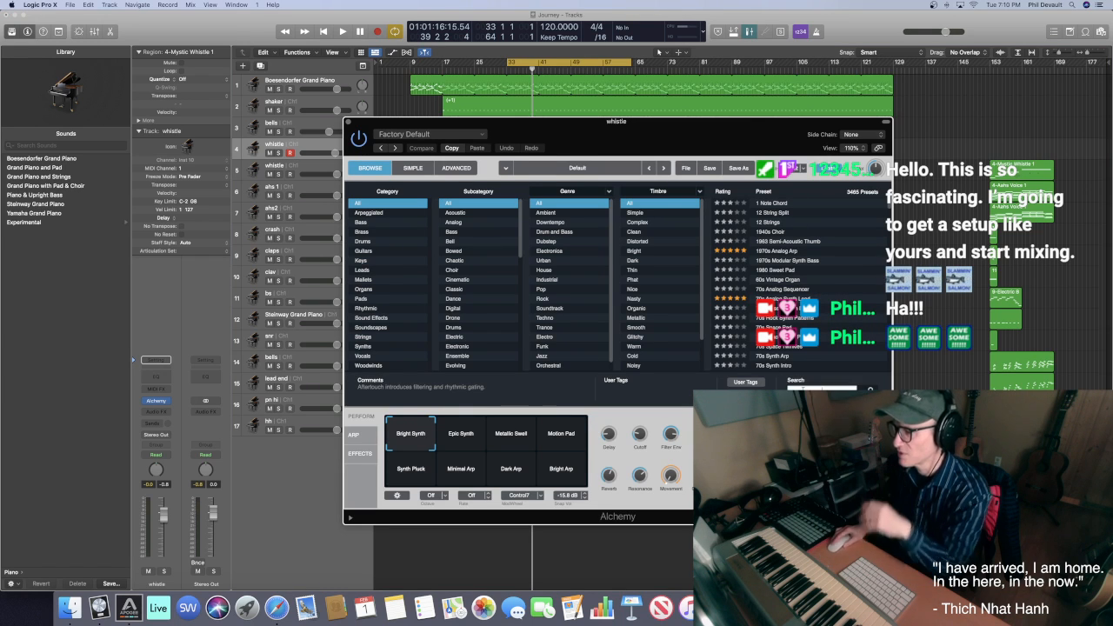
pyautogui.write('whi')
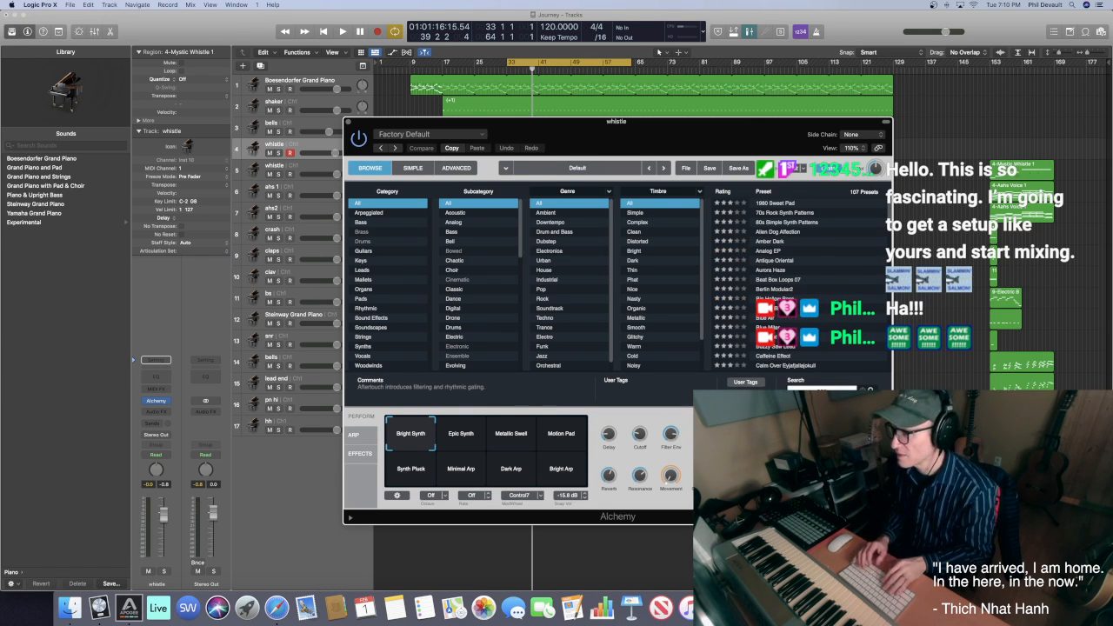
pyautogui.write('st')
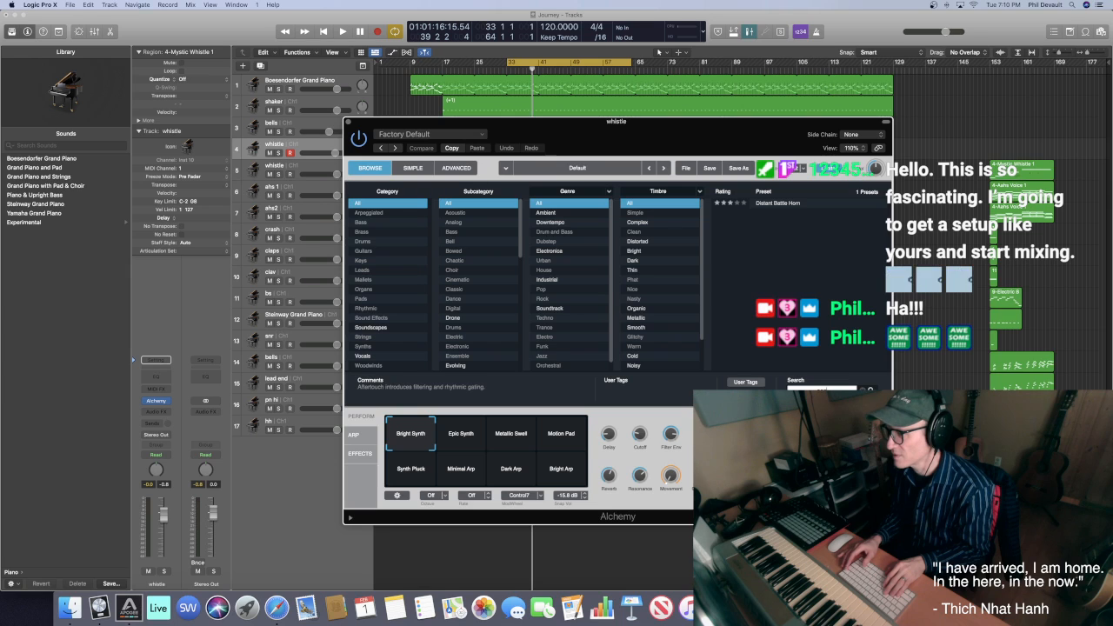
pyautogui.press('BackSpace')
pyautogui.press('BackSpace')
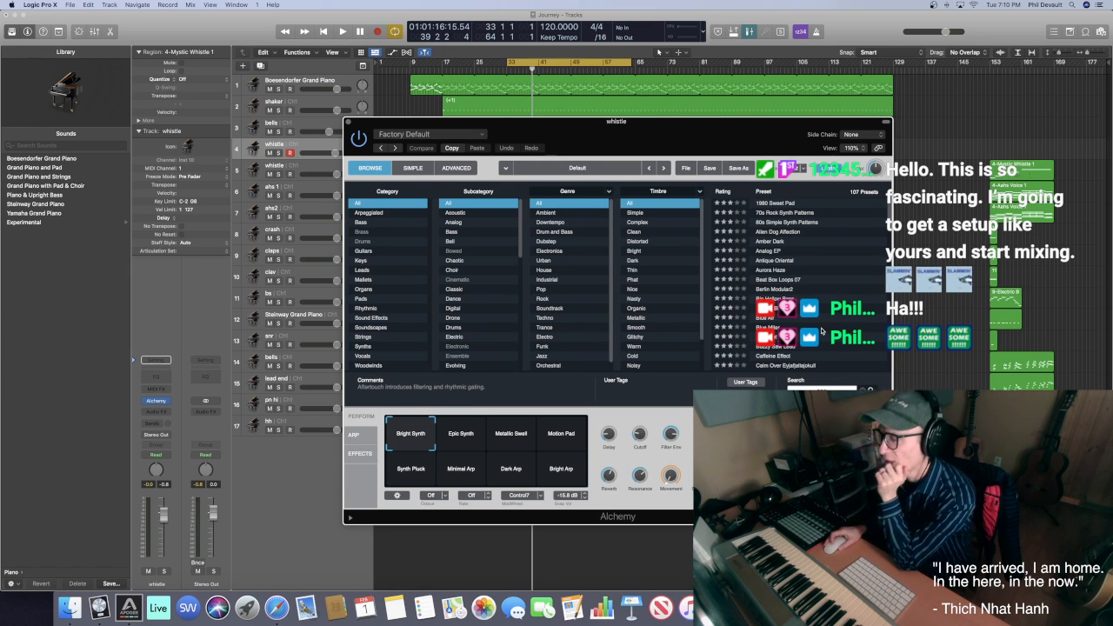
# Load the Space Pan Flute preset from the filtered Alchemy preset list
pyautogui.scroll(-5, 821, 330)
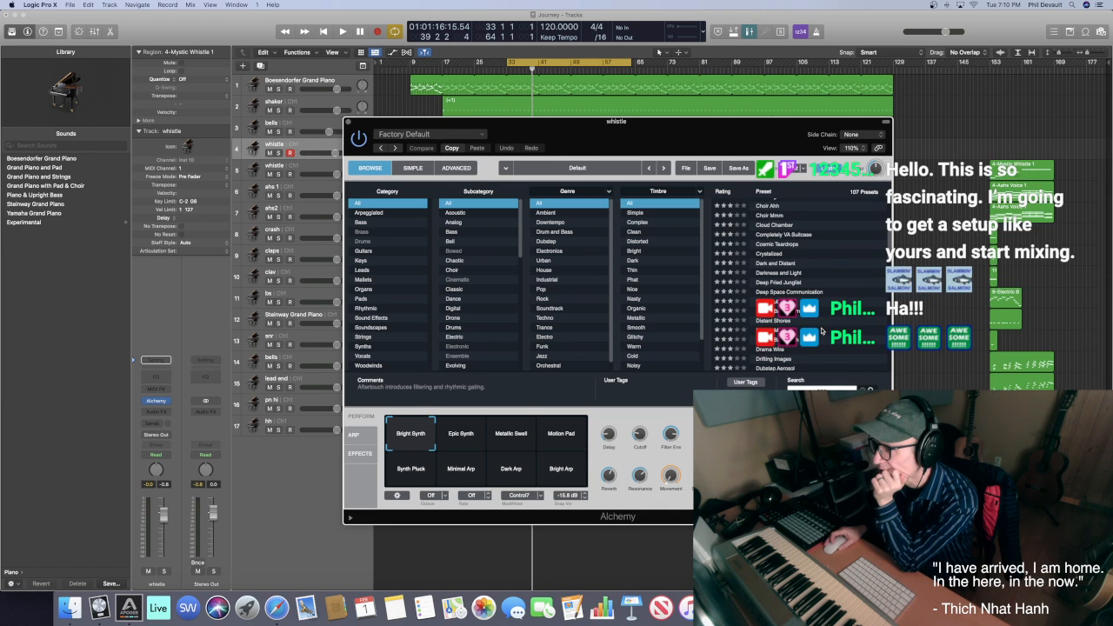
pyautogui.scroll(-4, 822, 330)
pyautogui.scroll(-4, 821, 330)
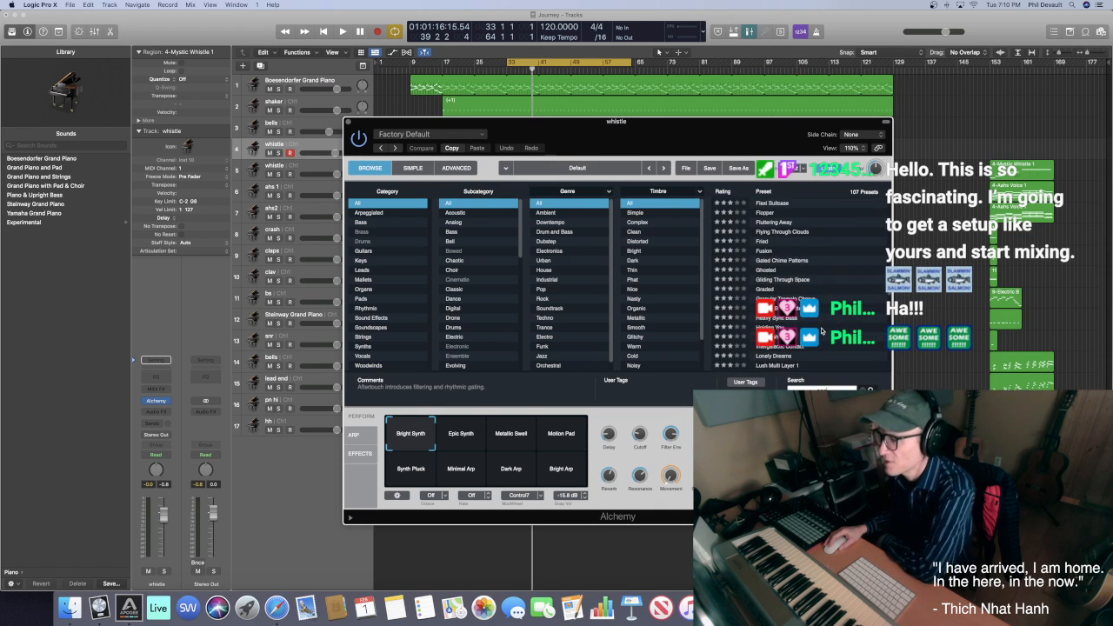
pyautogui.scroll(-4, 822, 330)
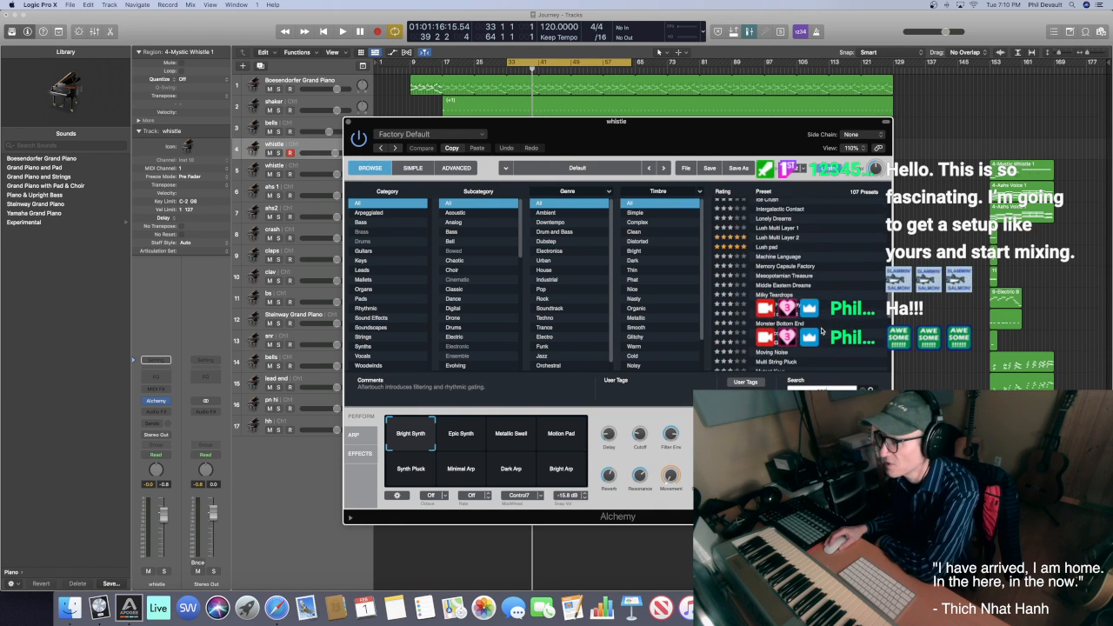
pyautogui.scroll(-4, 822, 330)
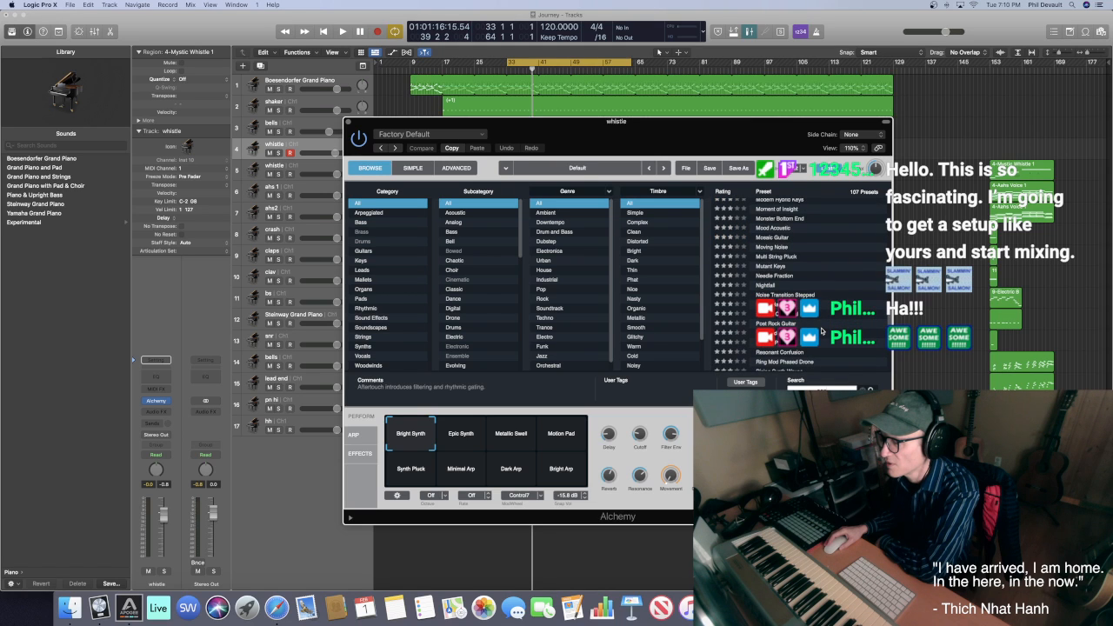
pyautogui.scroll(-4, 822, 331)
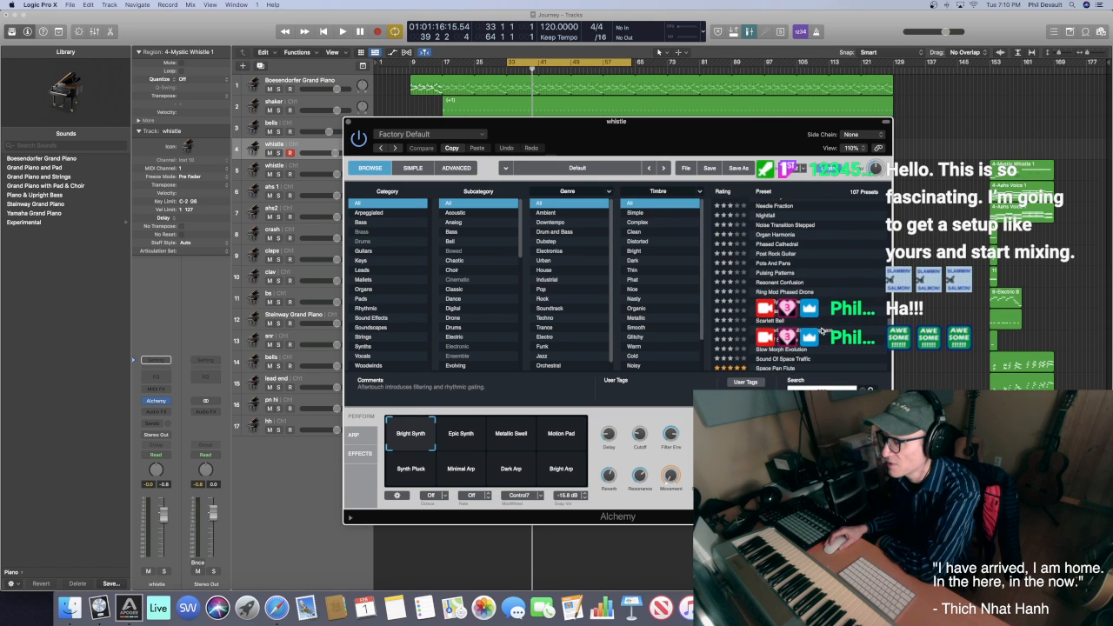
pyautogui.scroll(-2, 822, 330)
pyautogui.click(817, 328)
pyautogui.scroll(-5, 818, 328)
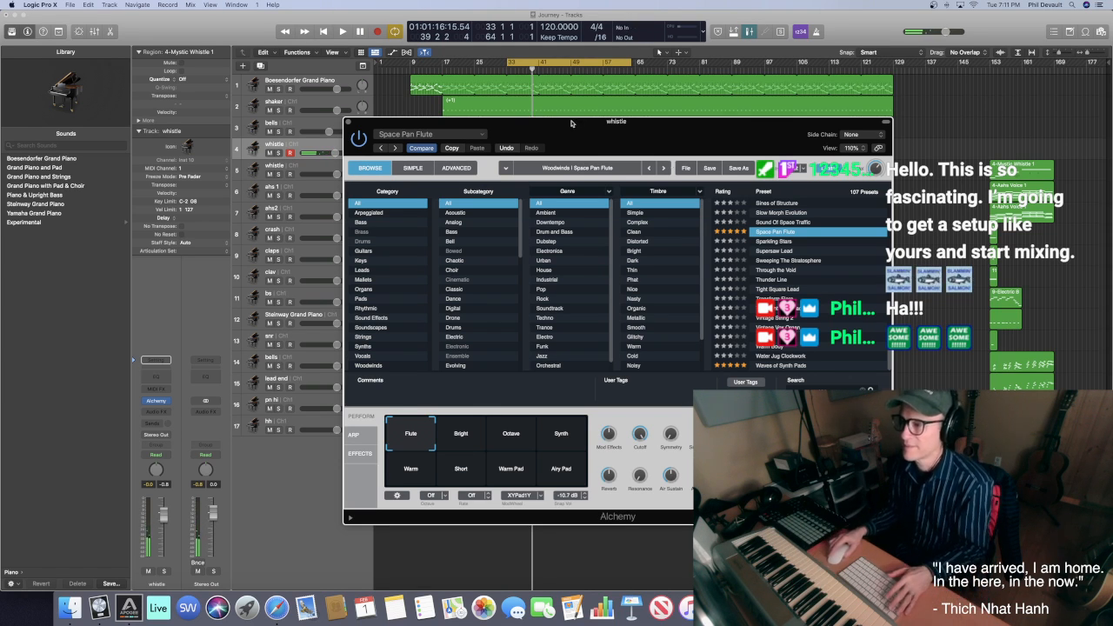
# Play the cycled section with Space Pan Flute and reveal Alchemy's extended parameters
pyautogui.moveTo(571, 122); pyautogui.dragTo(597, 215)
pyautogui.press('space')
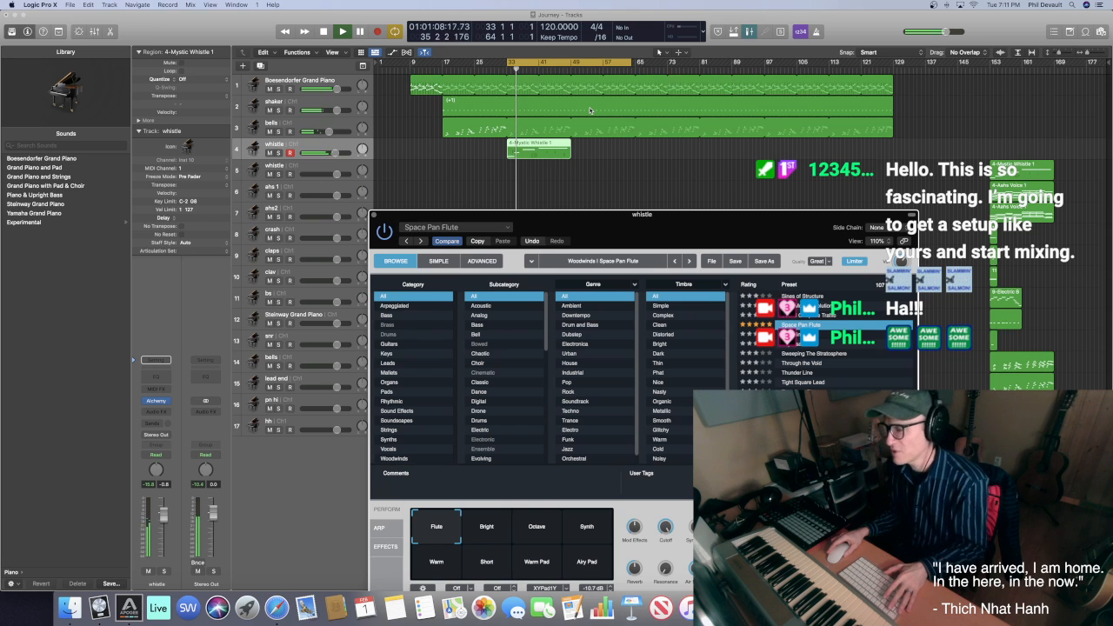
pyautogui.moveTo(569, 226); pyautogui.dragTo(571, 157)
pyautogui.click(399, 544)
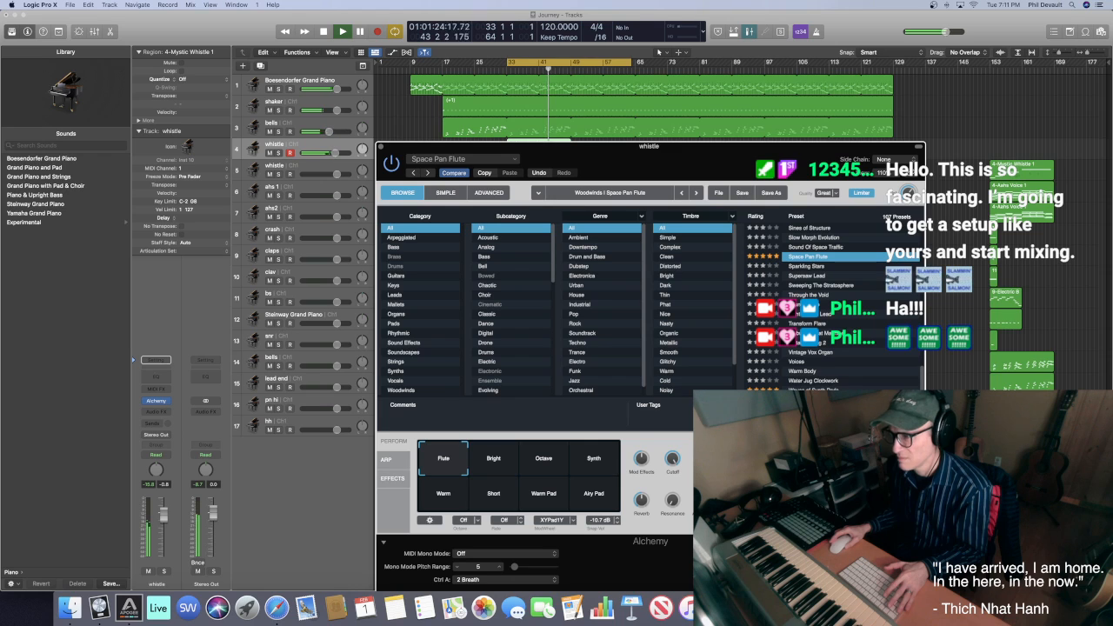
# Lower the first whistle track's volume to -4.5 dB during playback and stop playing
pyautogui.moveTo(335, 152); pyautogui.dragTo(328, 153)
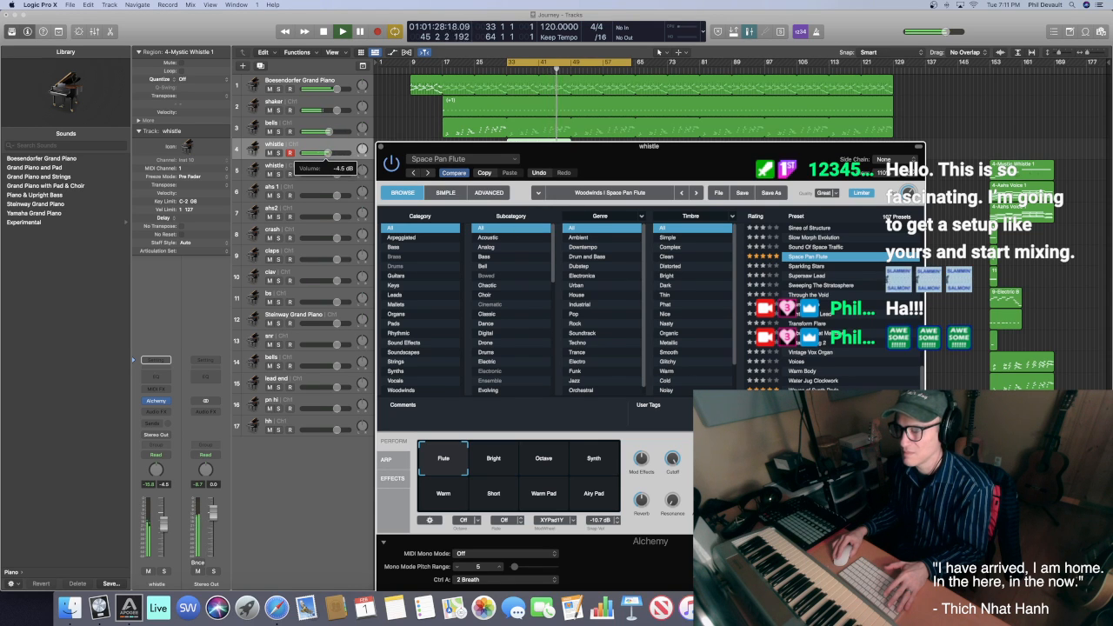
pyautogui.moveTo(598, 161); pyautogui.dragTo(730, 146)
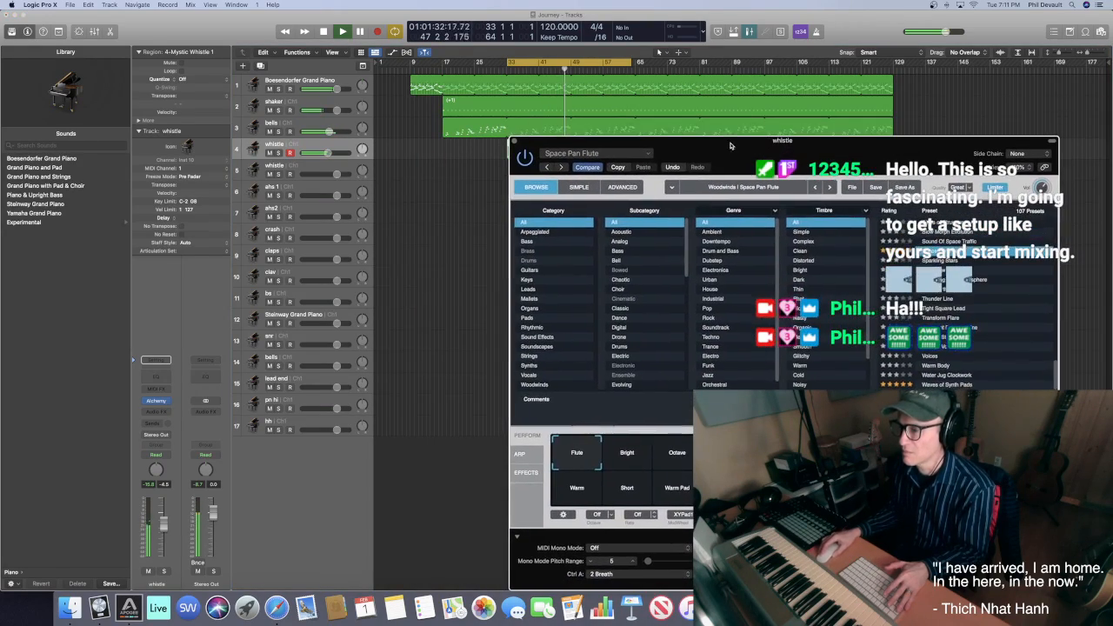
pyautogui.press('space')
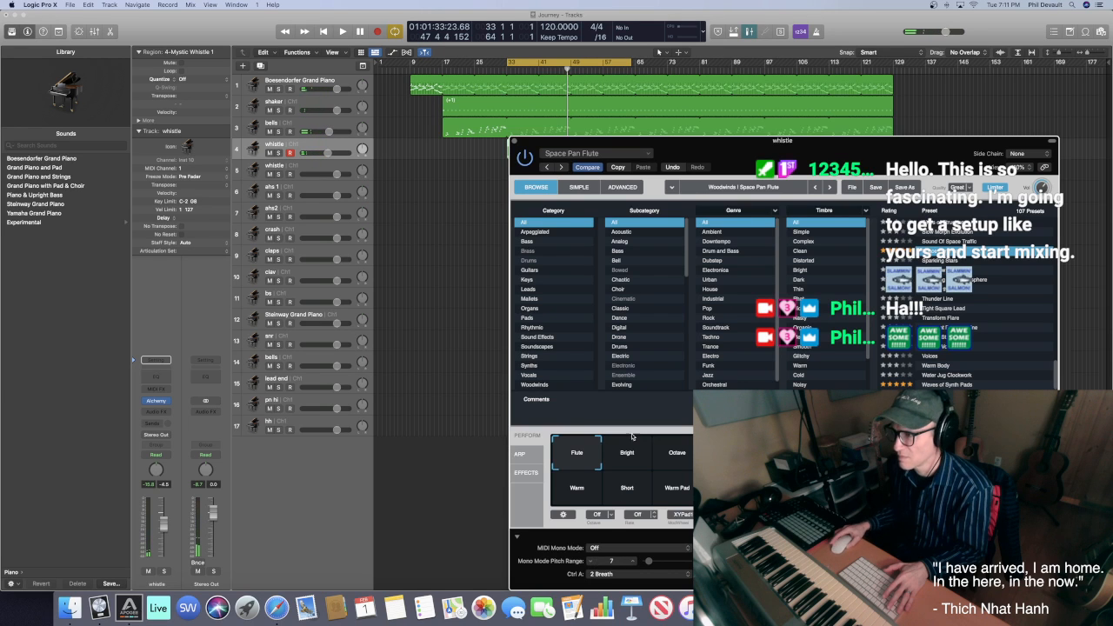
# Play the end of the whistle region from bar 41 with cycling off, and turn the cycle back on
pyautogui.moveTo(610, 146); pyautogui.dragTo(669, 163)
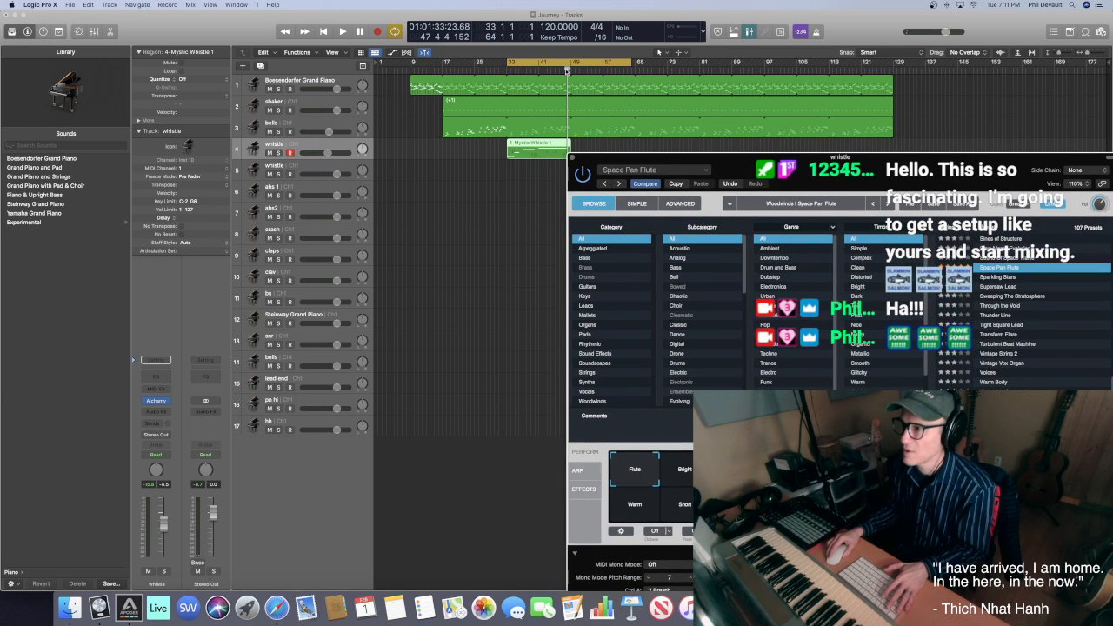
pyautogui.click(567, 69)
pyautogui.press('space')
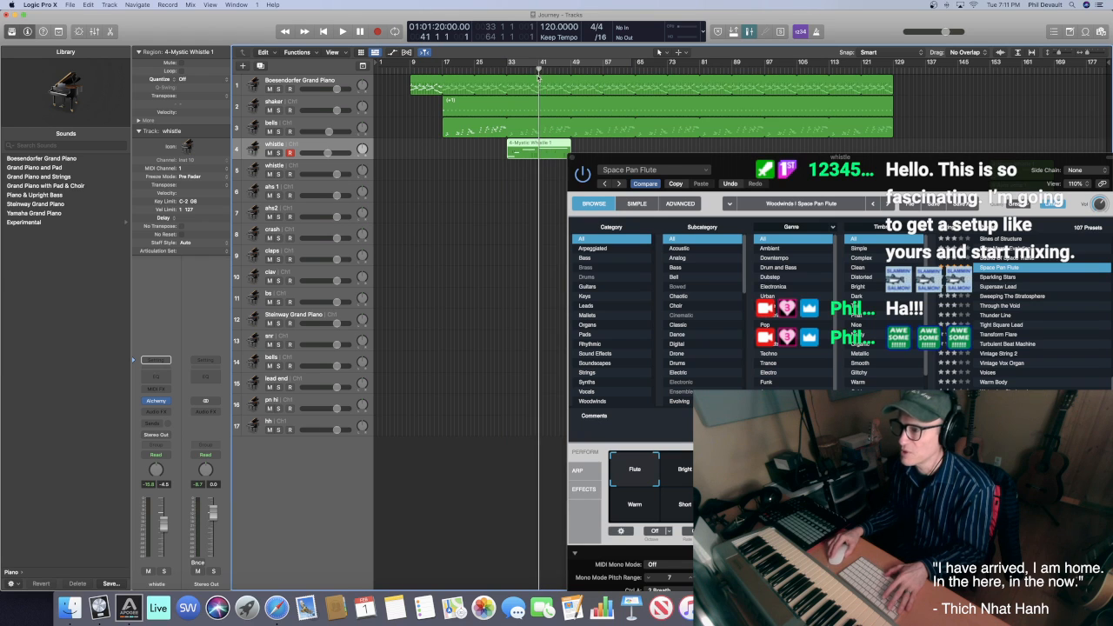
pyautogui.moveTo(727, 169); pyautogui.dragTo(732, 147)
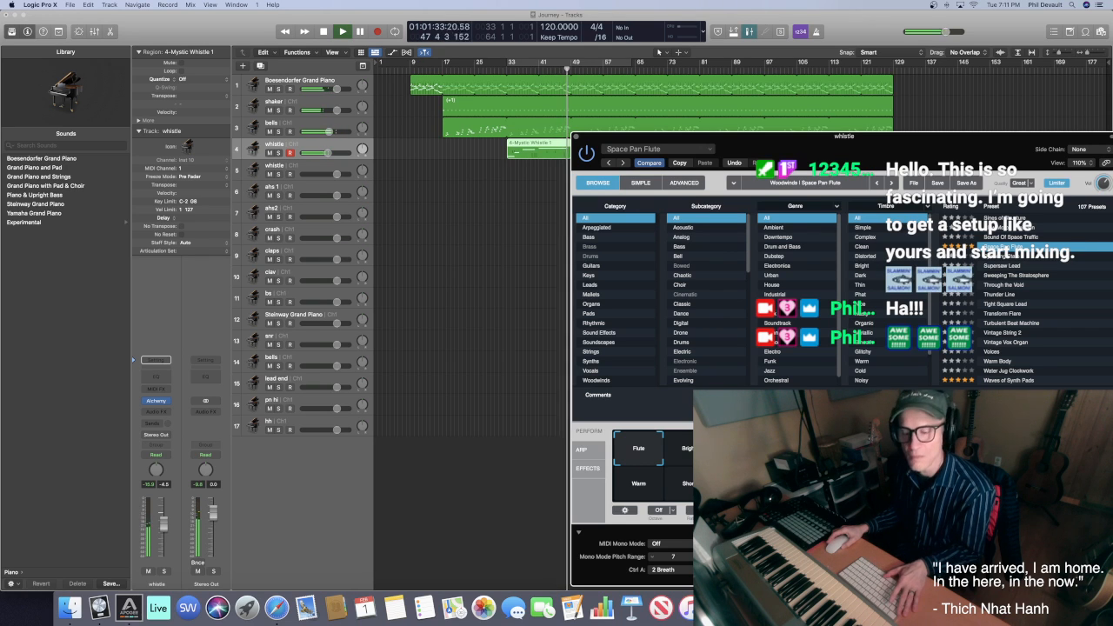
pyautogui.press('space')
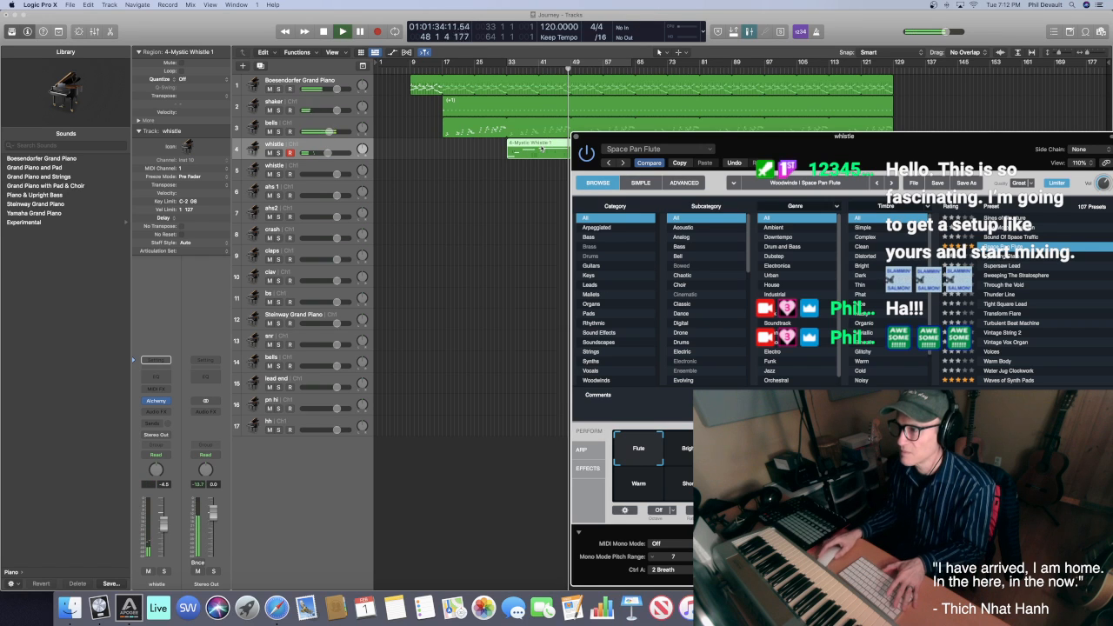
pyautogui.click(521, 62)
pyautogui.press('space')
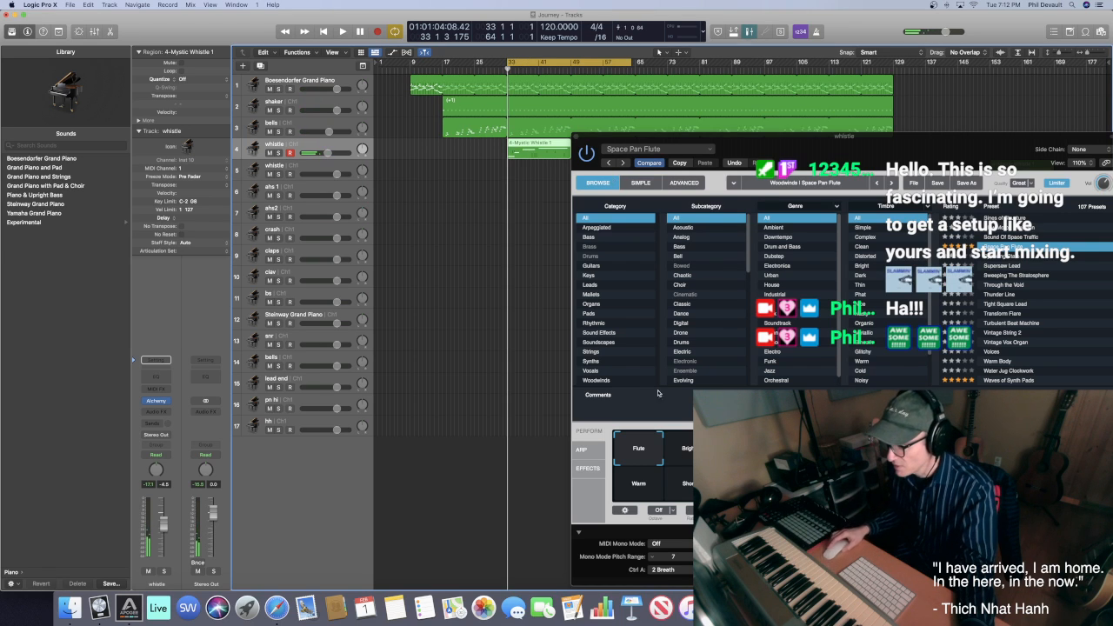
# Set Alchemy's Mono Mode Pitch Range to 17 and review the MIDI Mono Mode options
pyautogui.click(1002, 247)
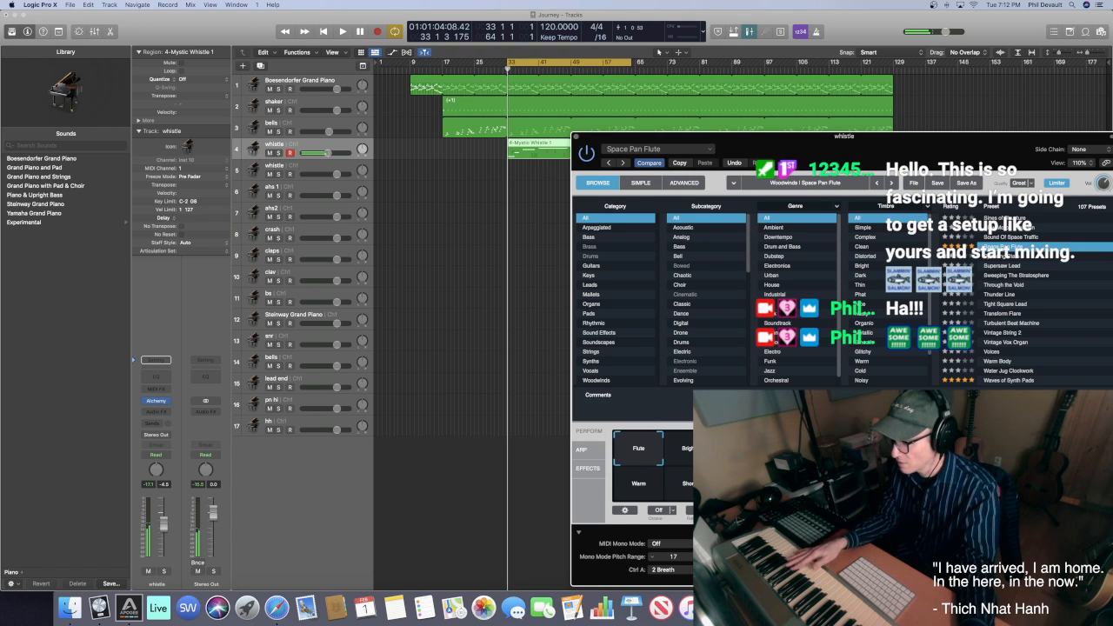
pyautogui.click(665, 543)
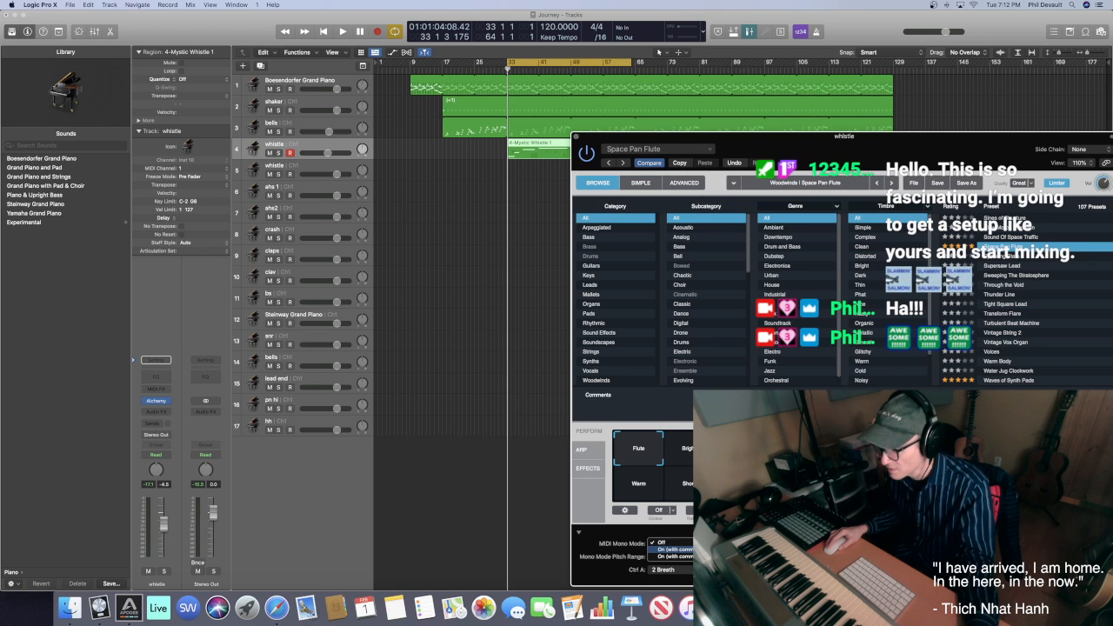
pyautogui.press('Escape')
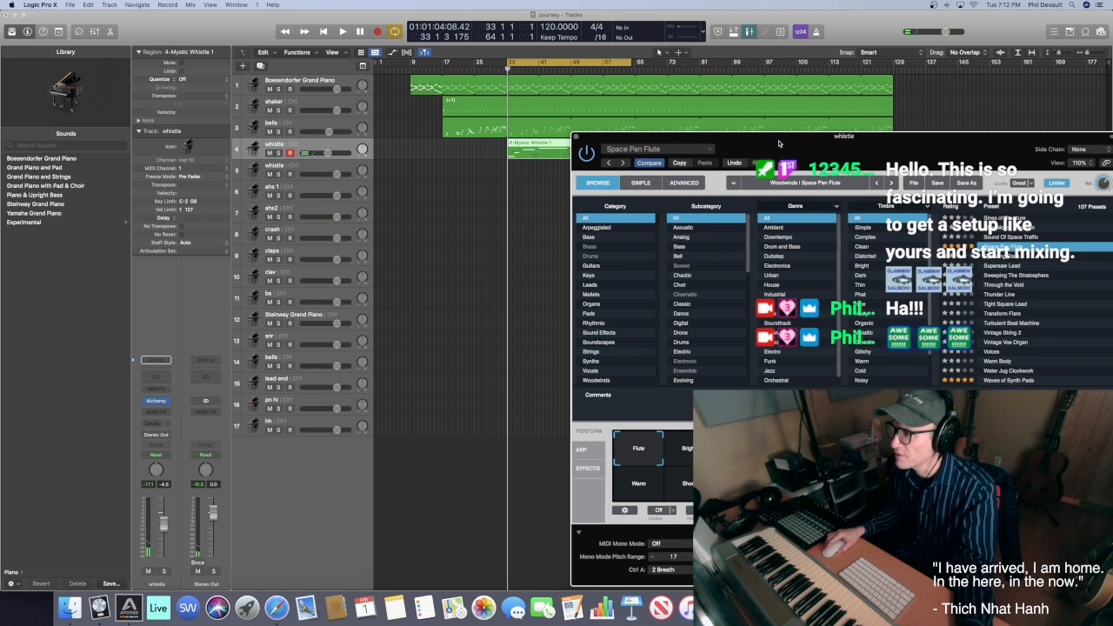
# Audition Space Pan Flute's Bright, Octave, Synth, Airy Pad, Warm Pad, Short and Warm variations, and return to Flute
pyautogui.moveTo(779, 144); pyautogui.dragTo(665, 126)
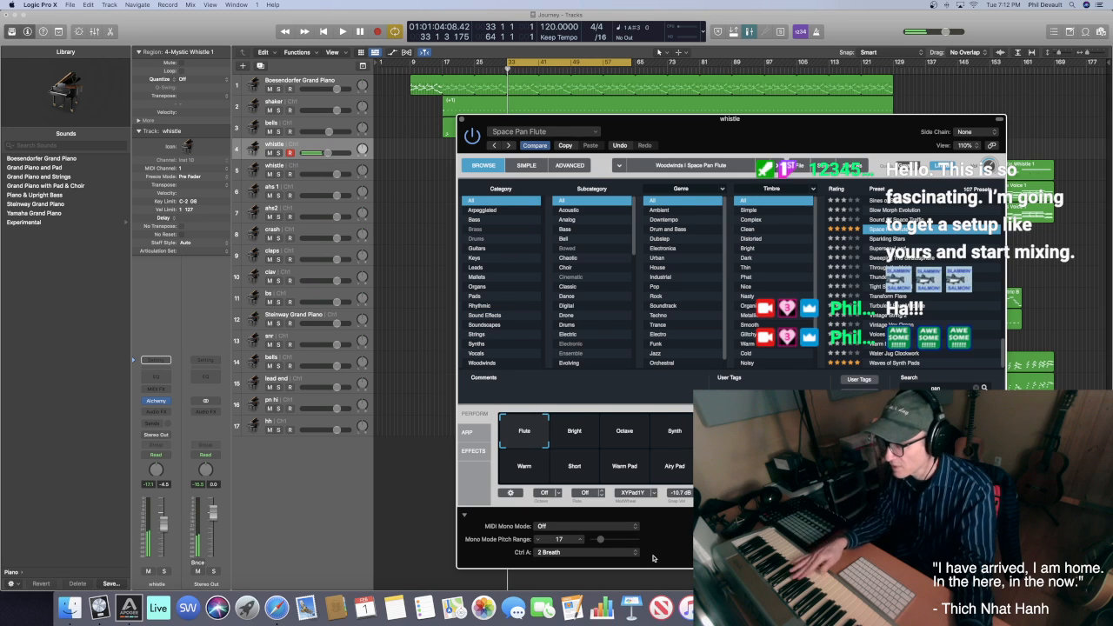
pyautogui.click(573, 432)
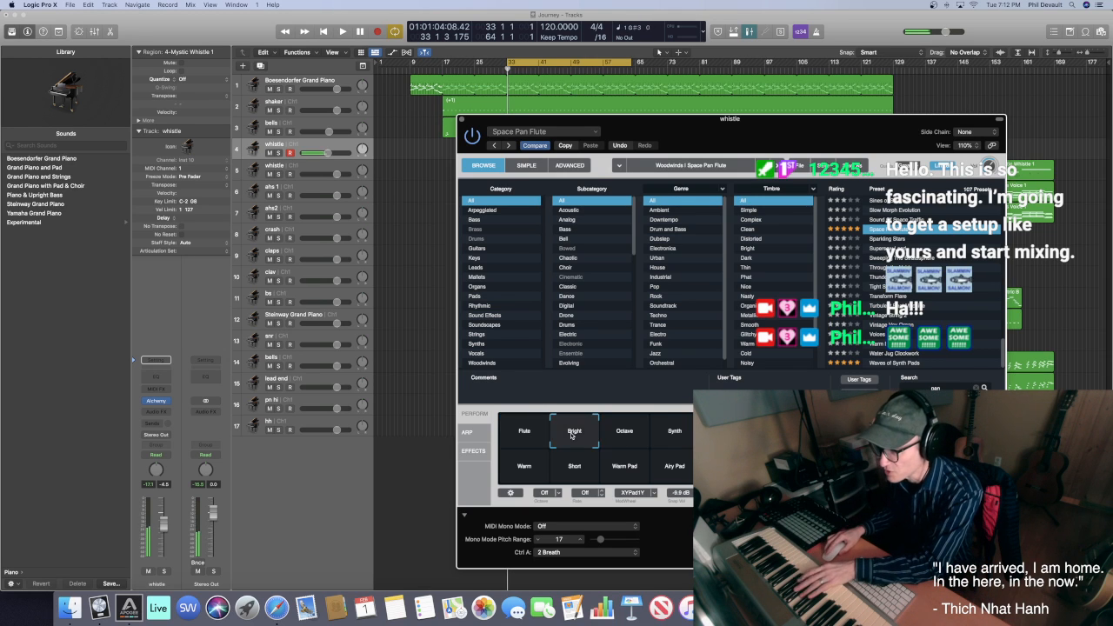
pyautogui.click(626, 434)
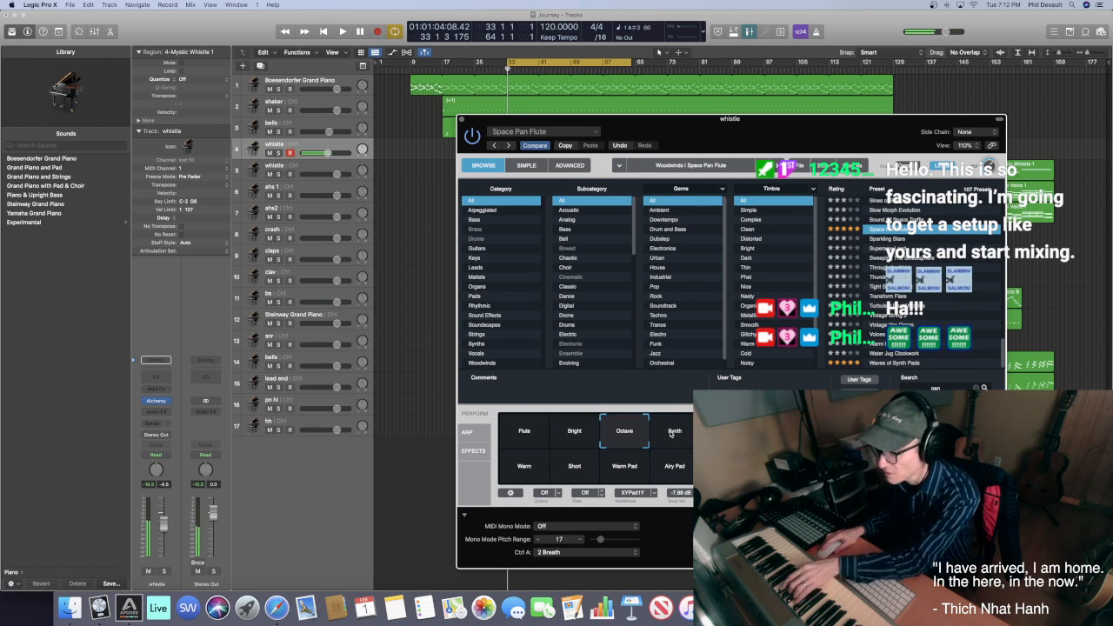
pyautogui.click(670, 432)
pyautogui.click(675, 467)
pyautogui.click(633, 467)
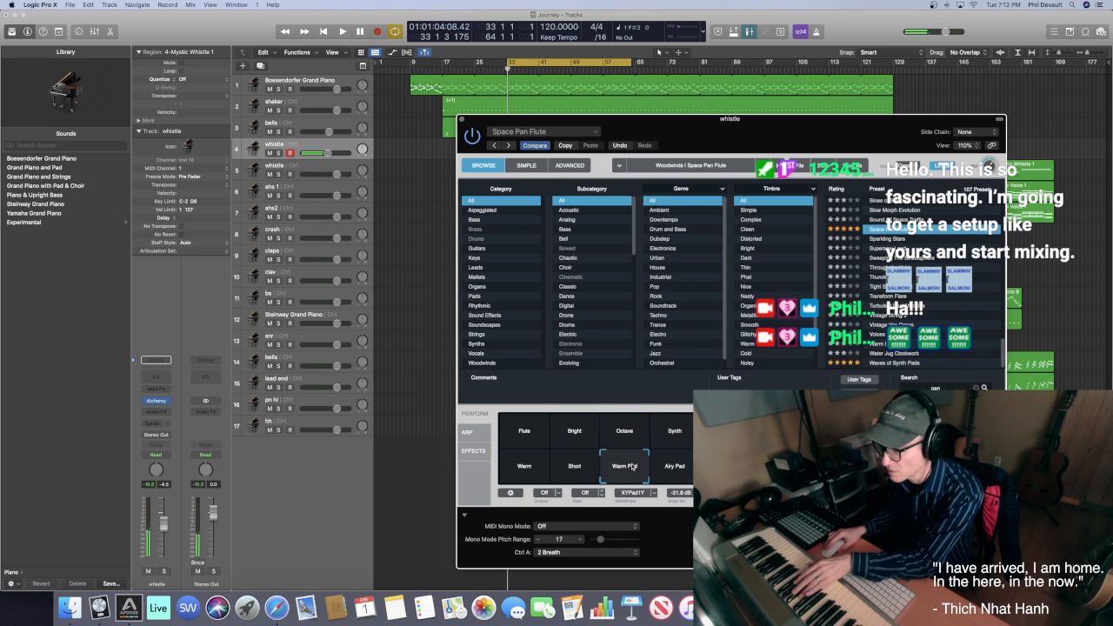
pyautogui.click(582, 468)
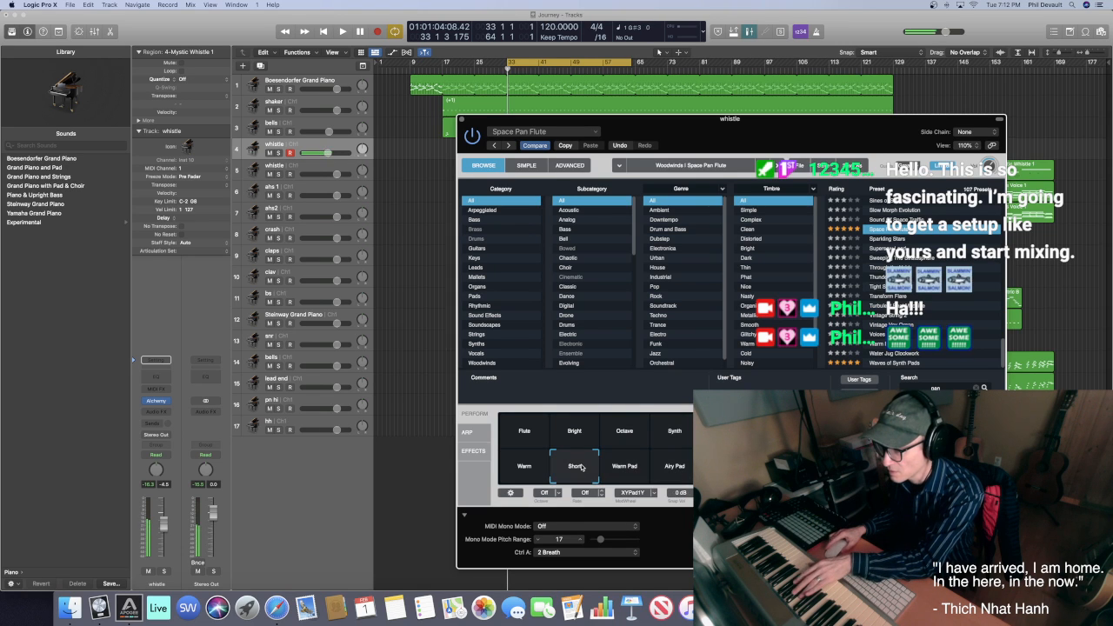
pyautogui.click(536, 466)
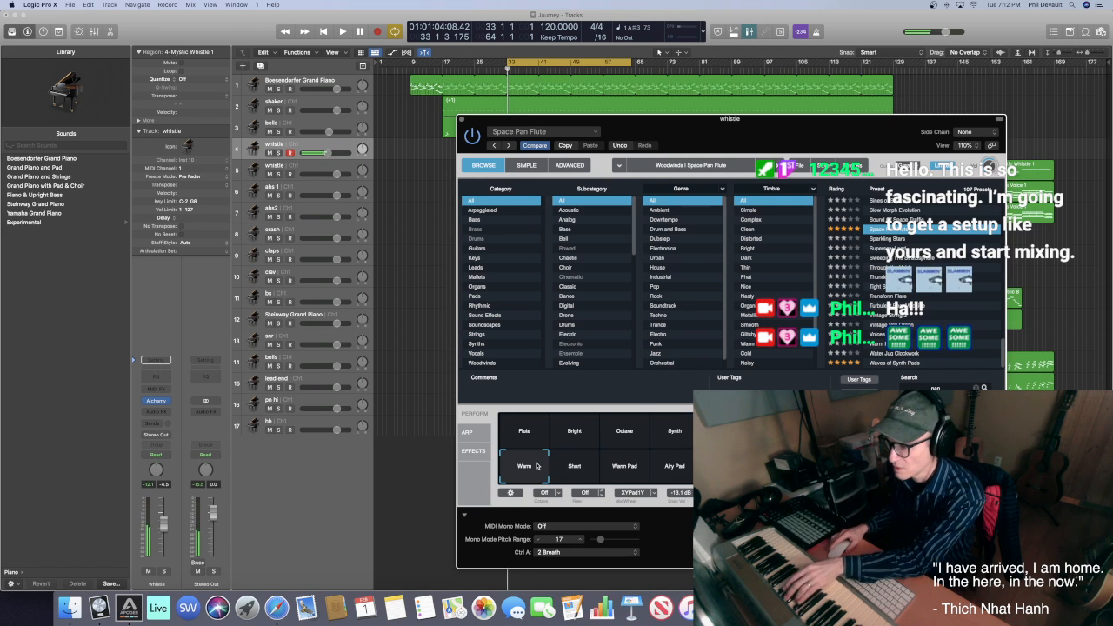
pyautogui.click(530, 440)
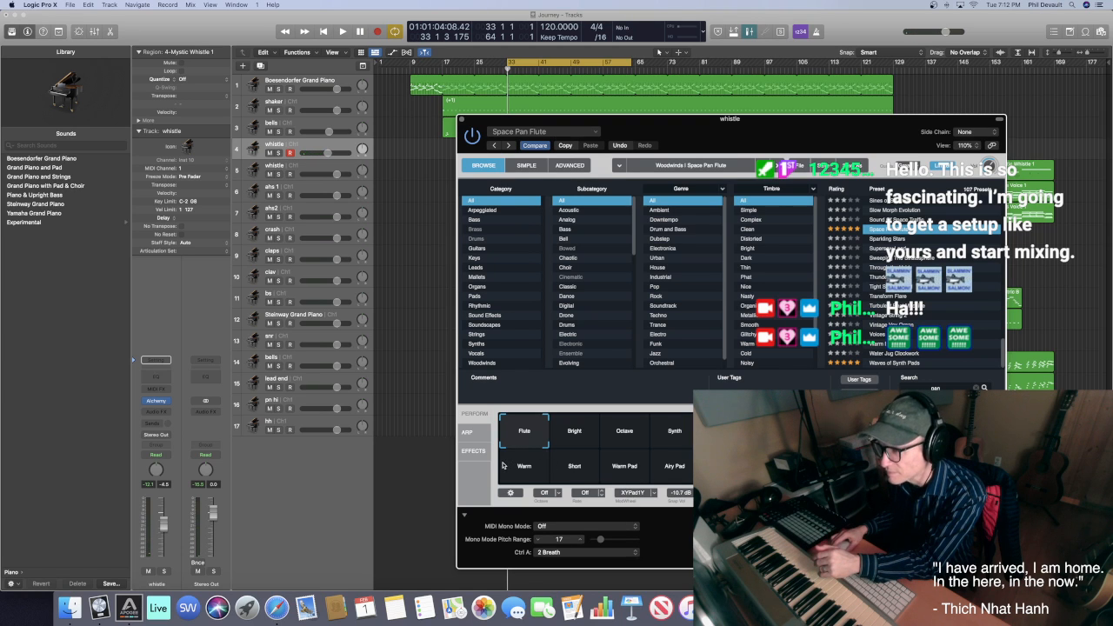
# Look through Alchemy's Advanced and Simple views and the Ctrl A options for a pitch bend setting, keeping 2 Breath
pyautogui.click(577, 166)
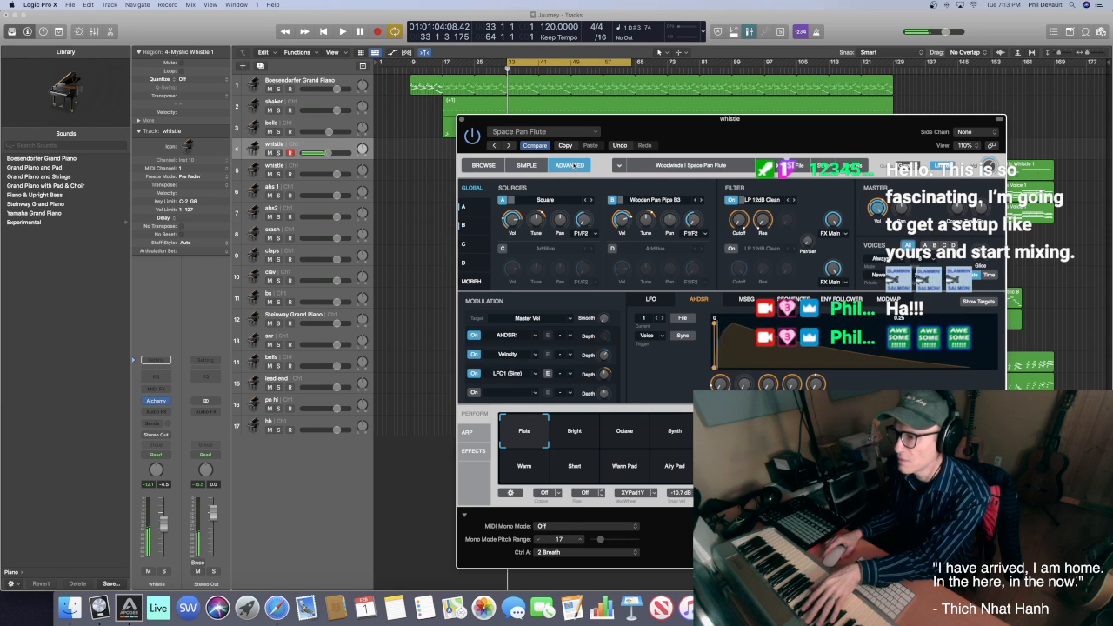
pyautogui.click(526, 165)
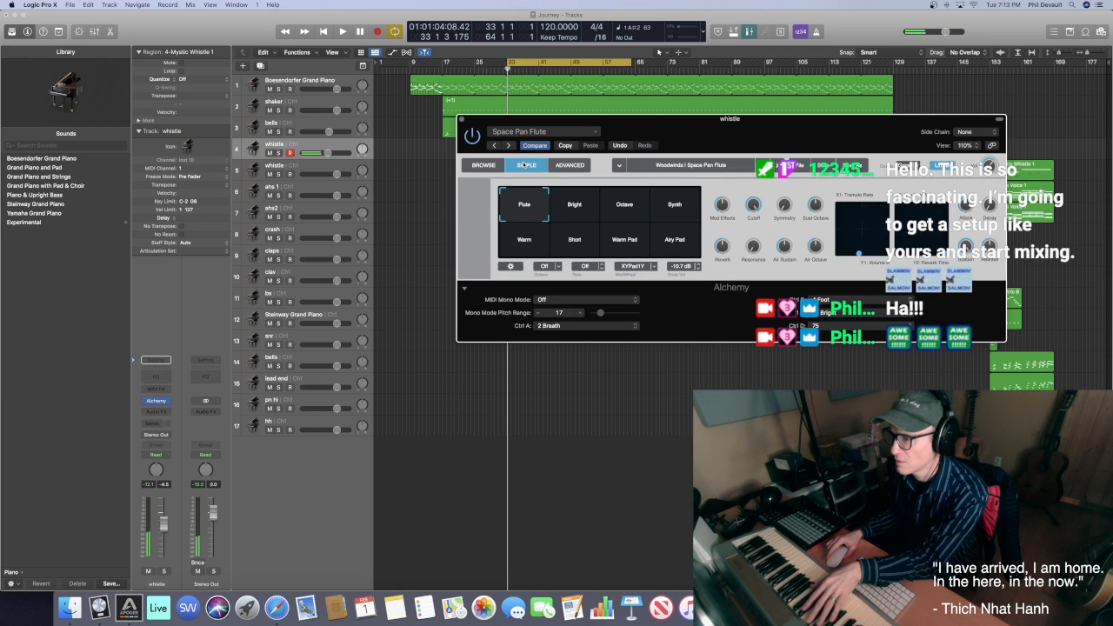
pyautogui.click(564, 165)
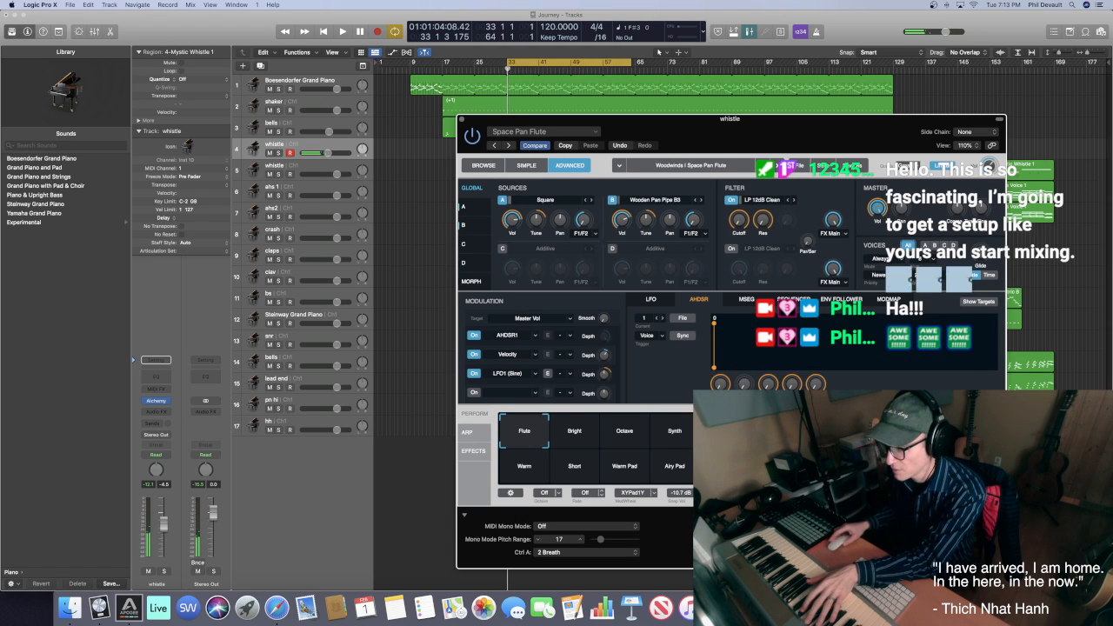
pyautogui.click(636, 552)
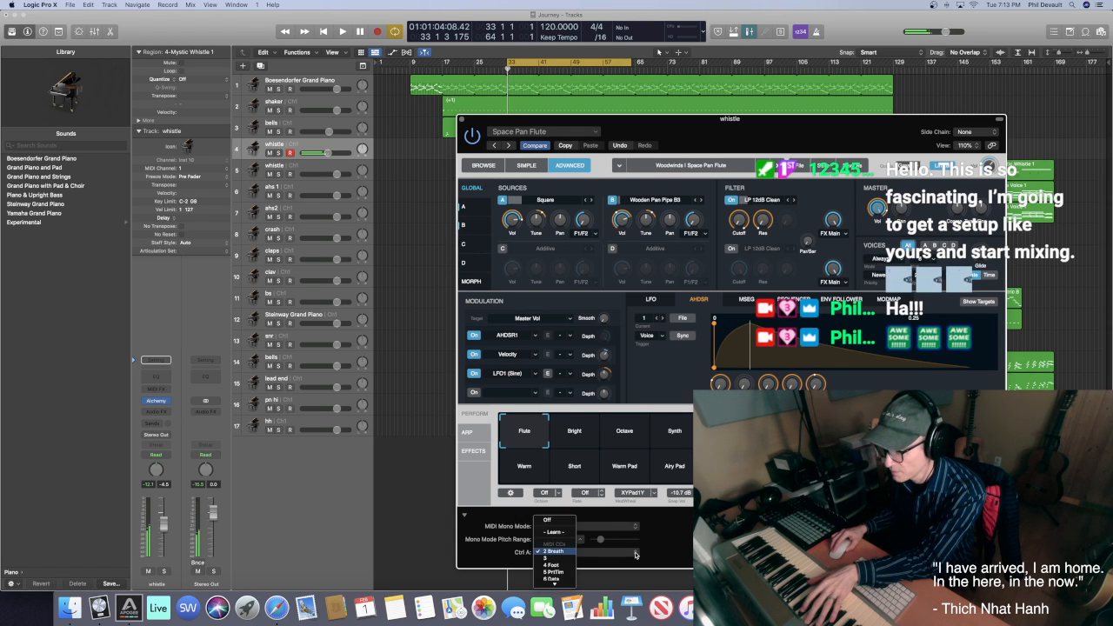
pyautogui.click(635, 554)
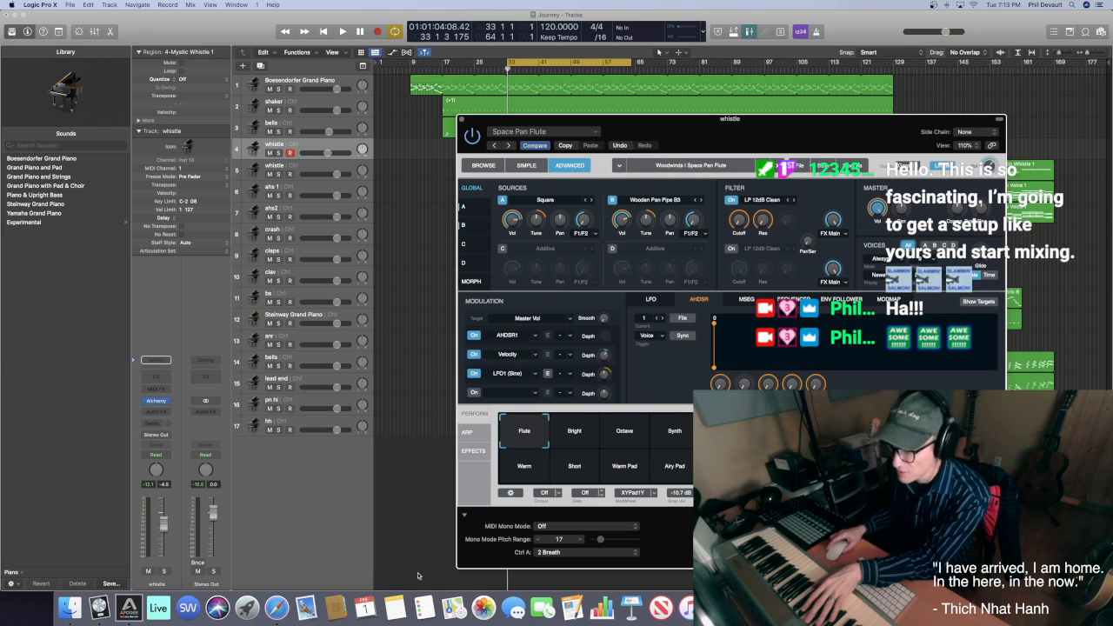
# Search the web in Safari for "alchemy logic pitch bend depth"
pyautogui.click(278, 607)
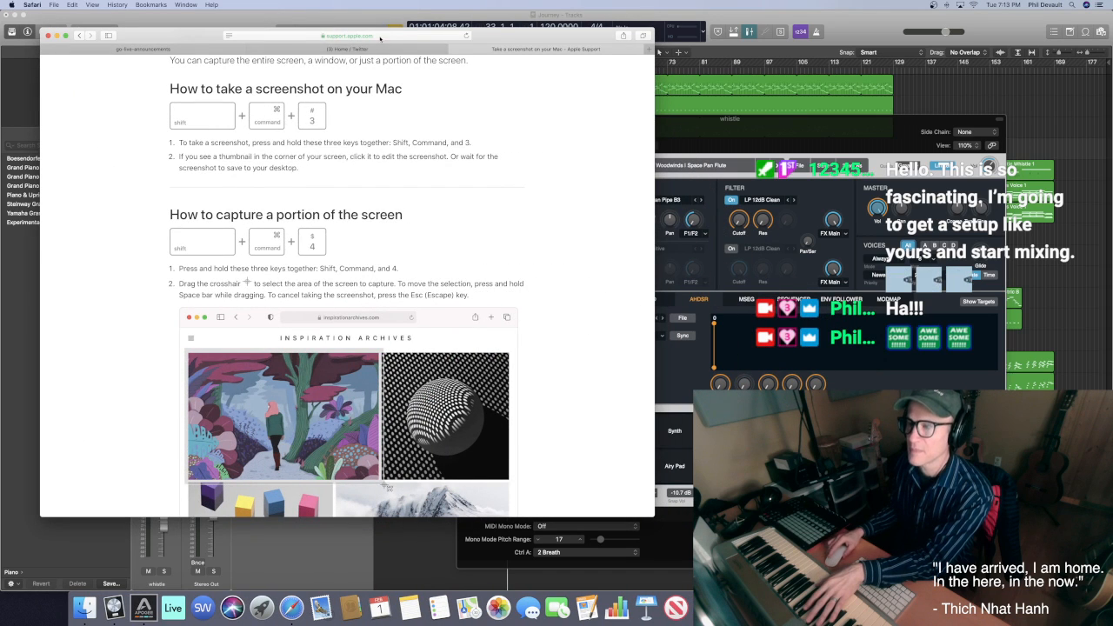
pyautogui.click(380, 38)
pyautogui.write('alch')
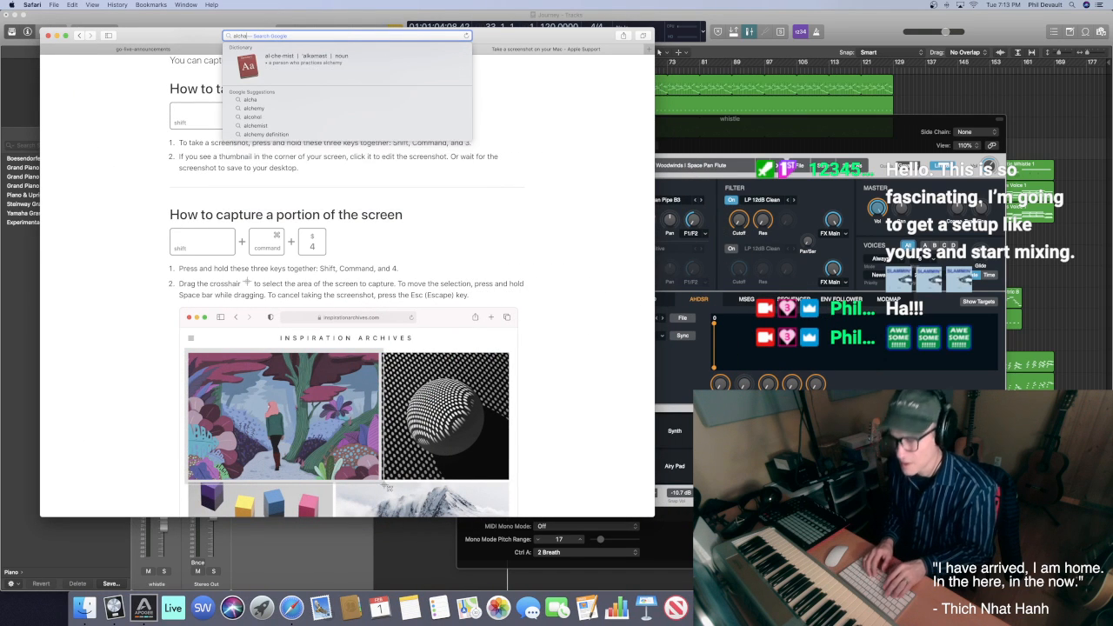
pyautogui.write('emy')
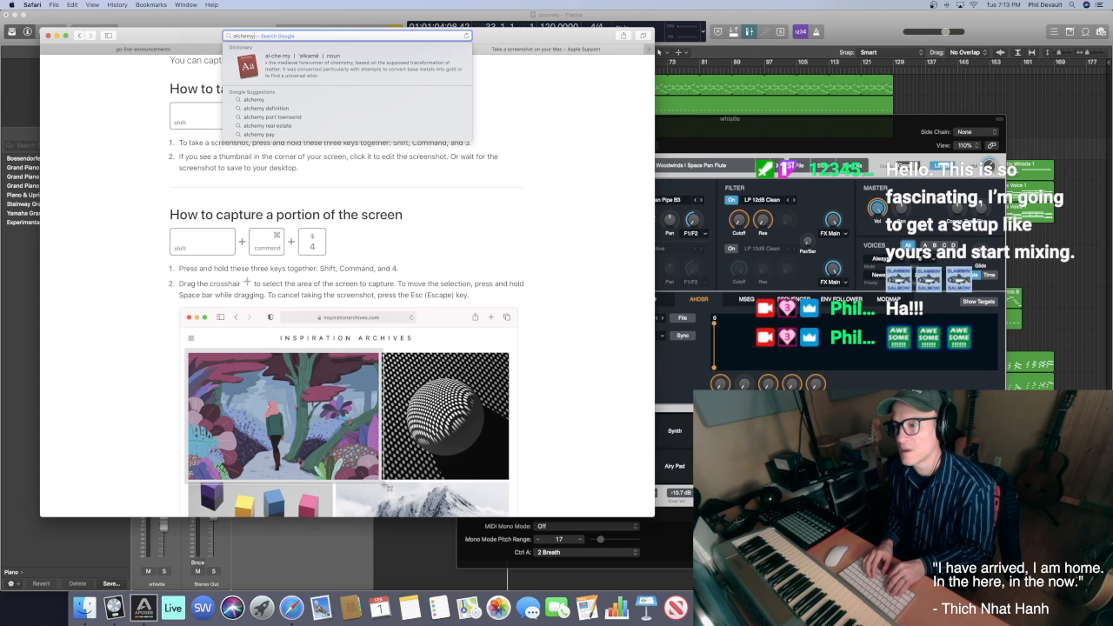
pyautogui.write(' lo')
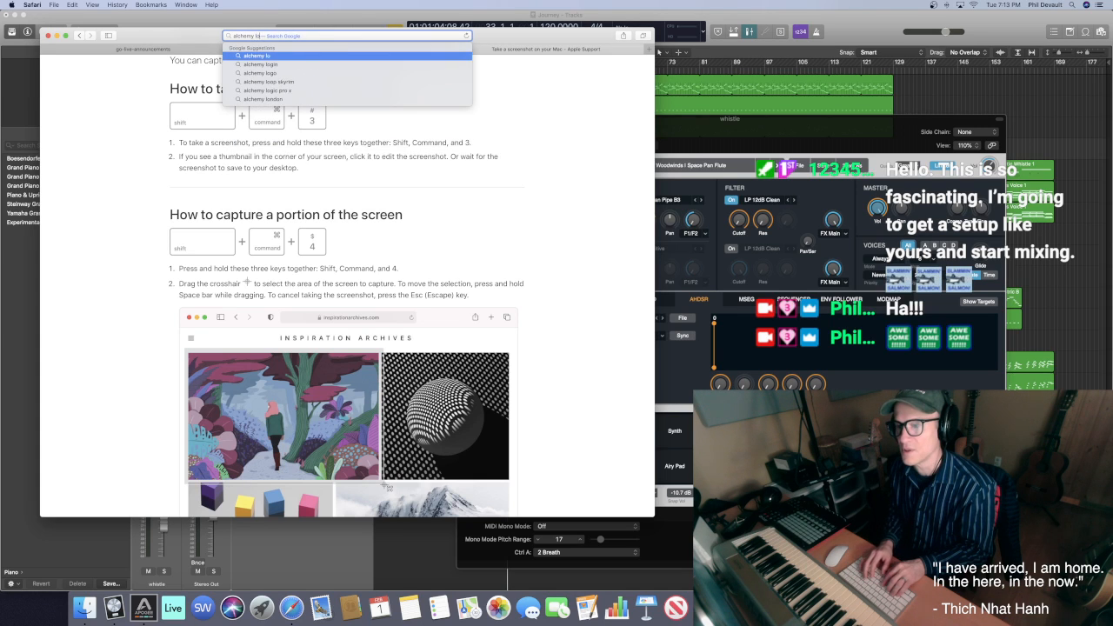
pyautogui.write('gic pitch')
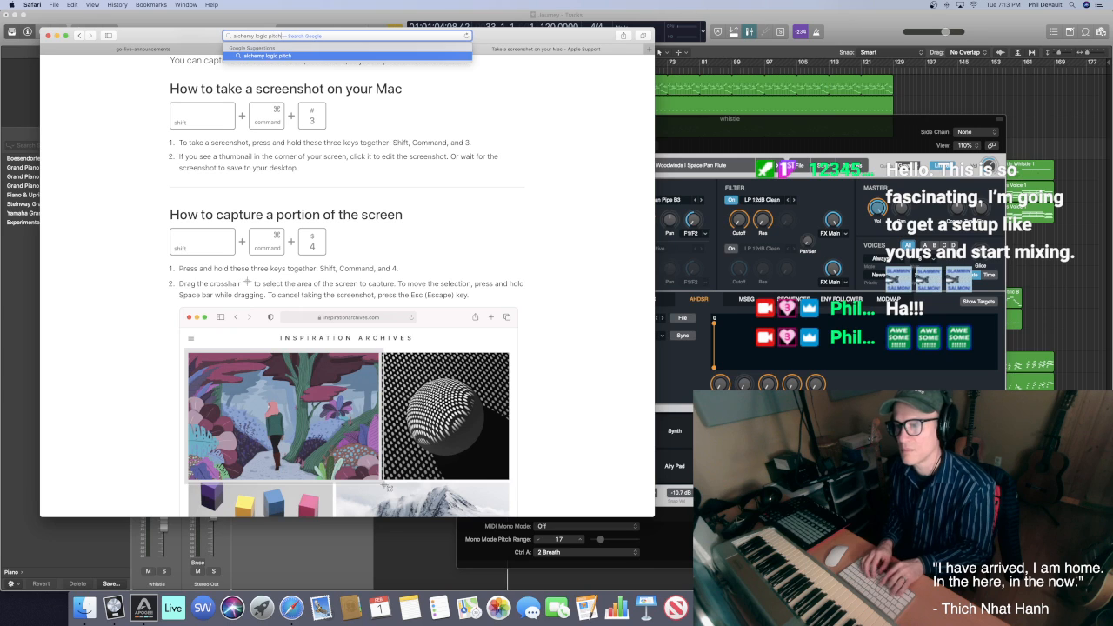
pyautogui.write(' bend depth')
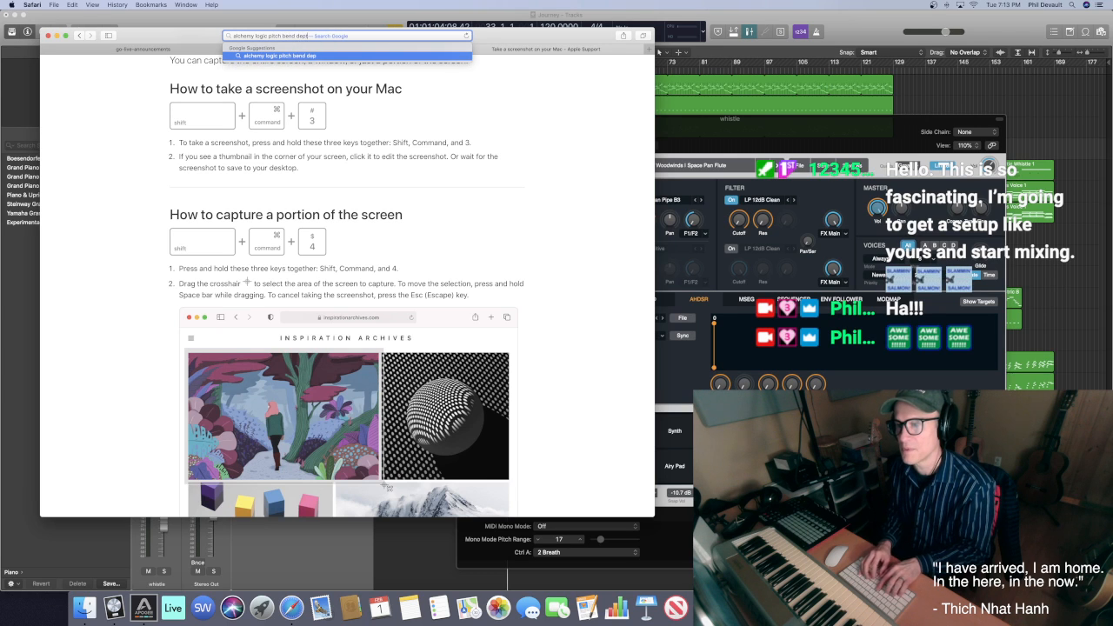
pyautogui.press('Return')
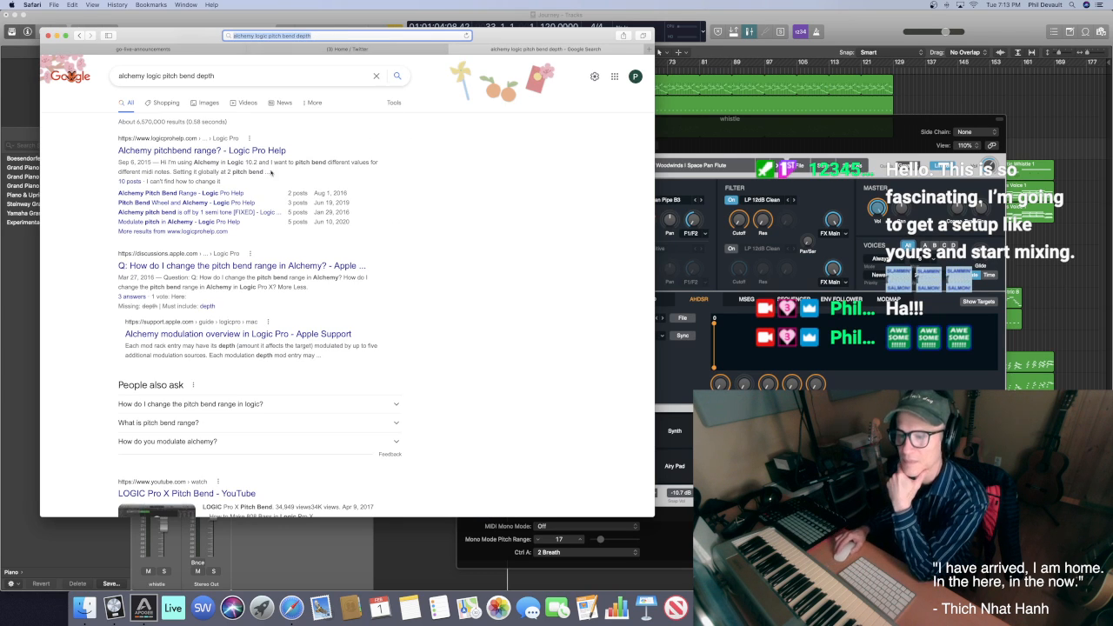
# Read the Logic Pro Help thread "Alchemy pitchbend range?" down to the annotated Voices picture, and minimize the browser to return to Logic Pro
pyautogui.click(247, 151)
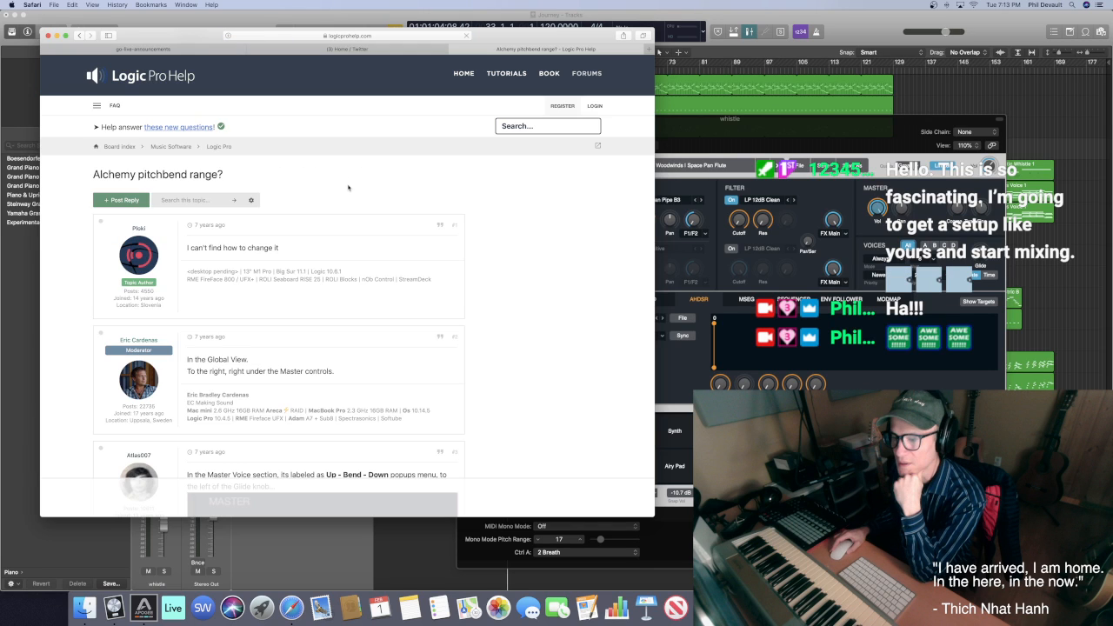
pyautogui.scroll(-2, 347, 187)
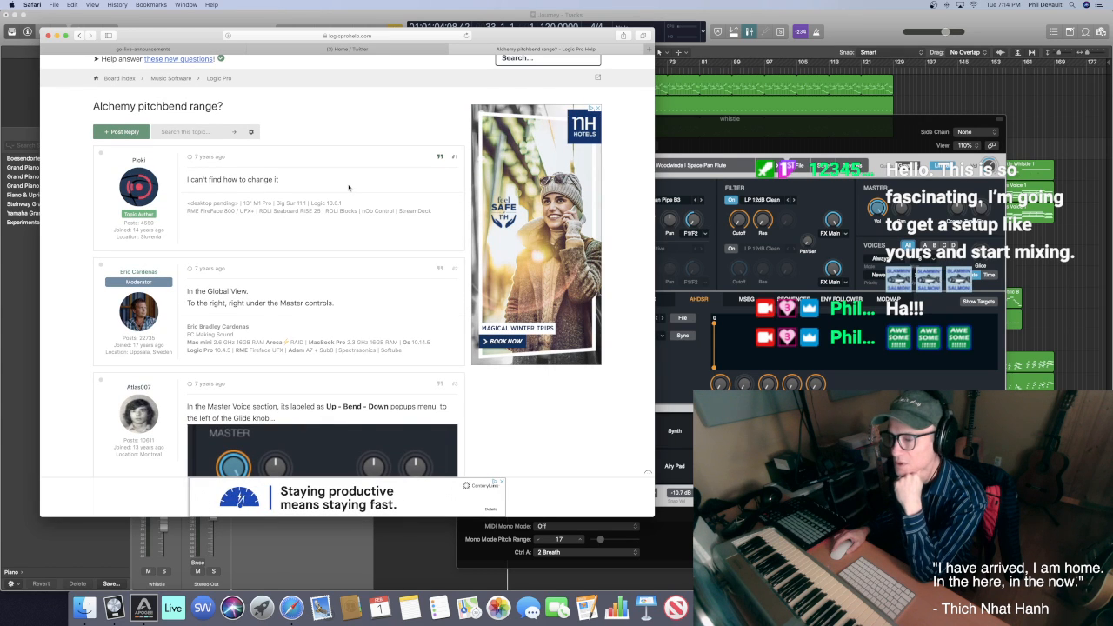
pyautogui.scroll(-1, 349, 187)
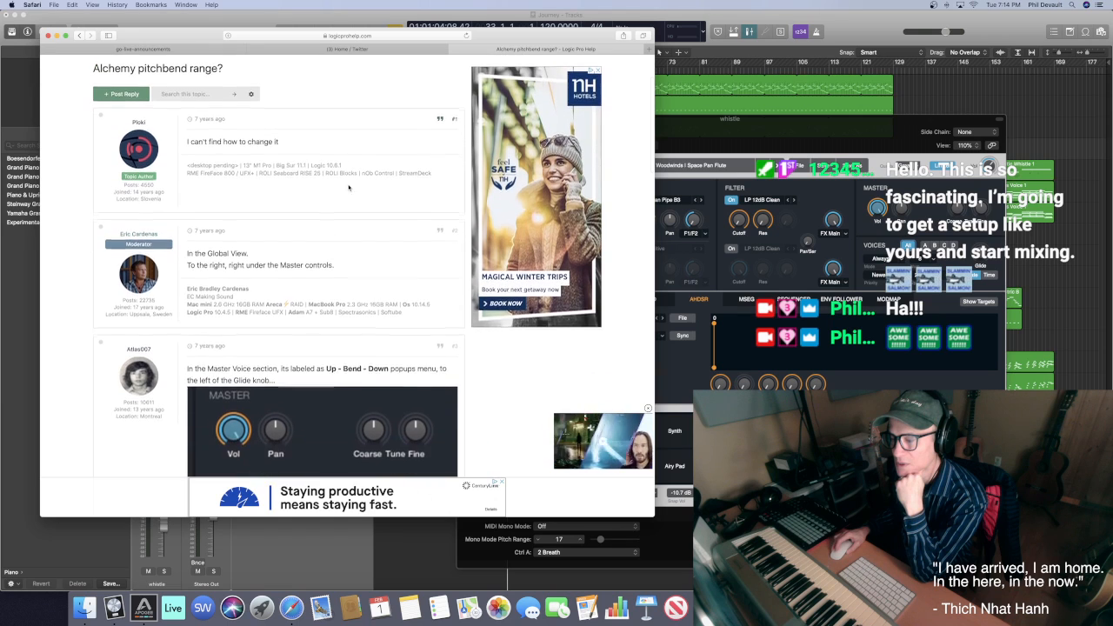
pyautogui.scroll(-2, 349, 187)
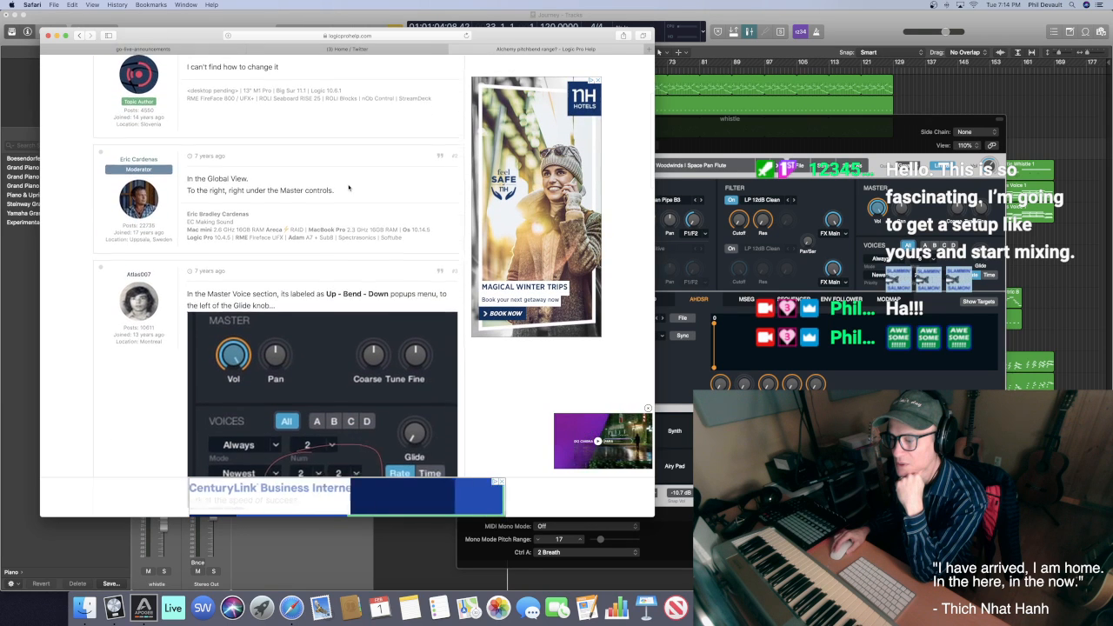
pyautogui.scroll(-2, 349, 186)
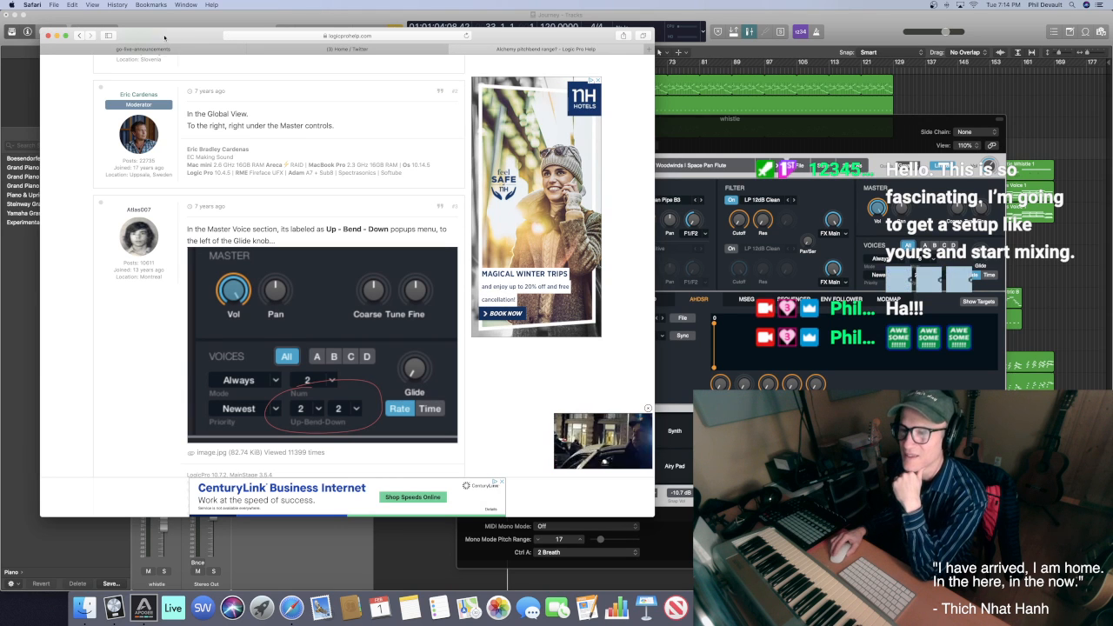
pyautogui.click(56, 36)
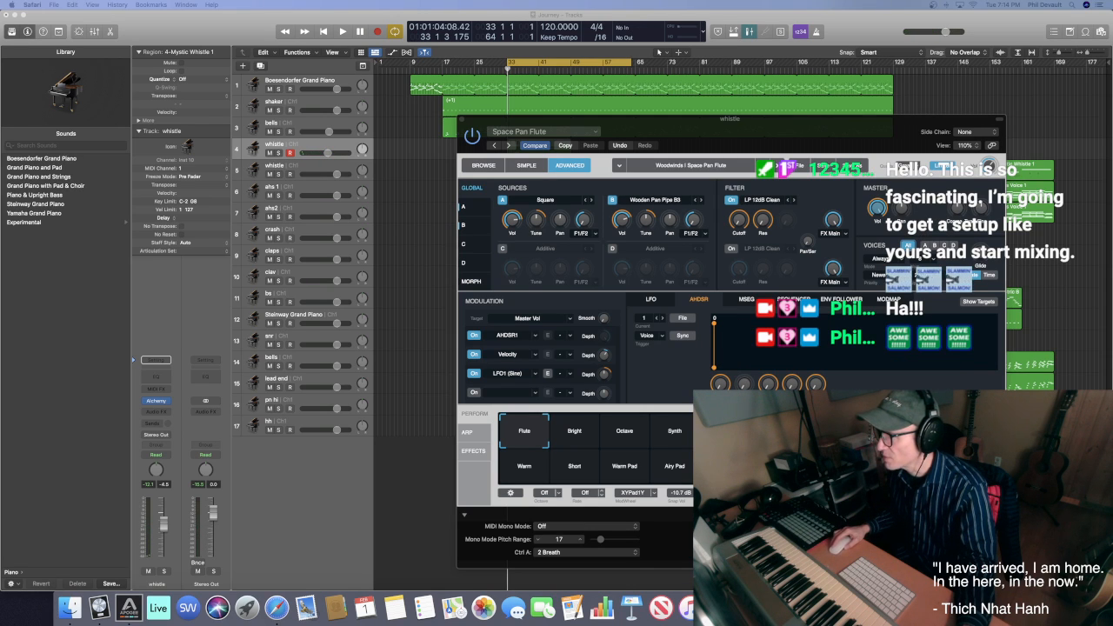
# Set the pitch bend range in Alchemy's Voices section to 3, start playback and move the plug-in window clear of the whistle region
pyautogui.click(944, 276)
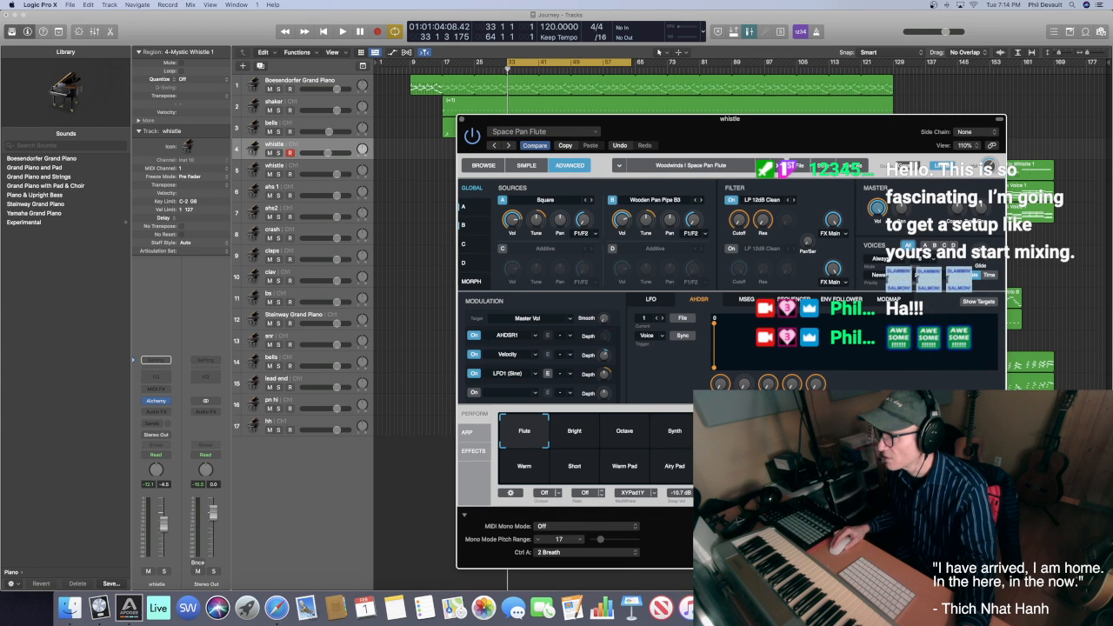
pyautogui.click(927, 313)
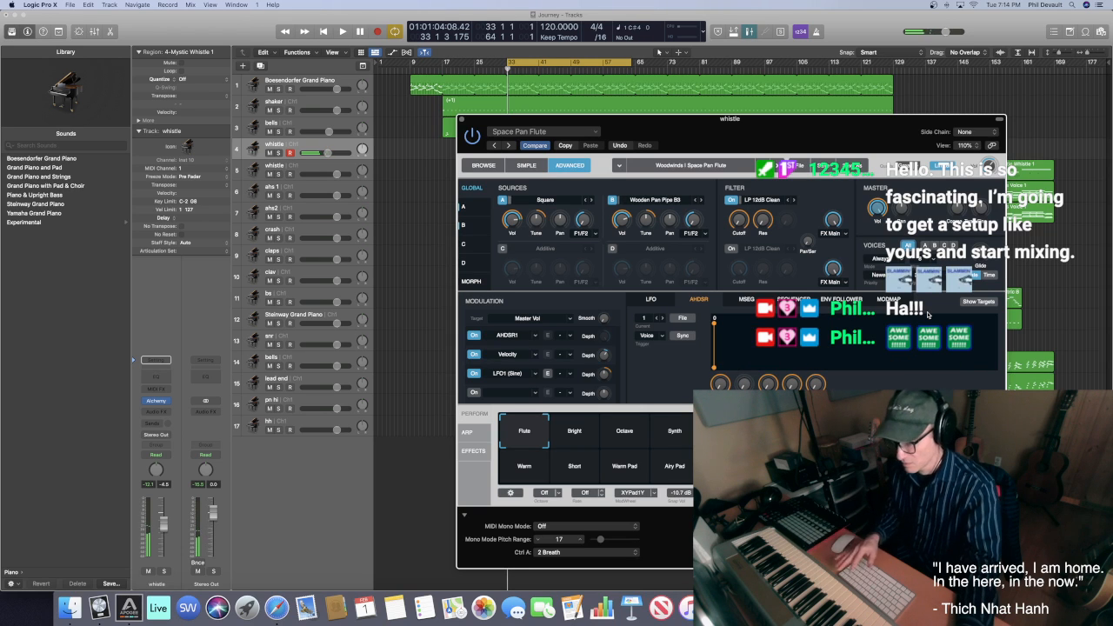
pyautogui.press('space')
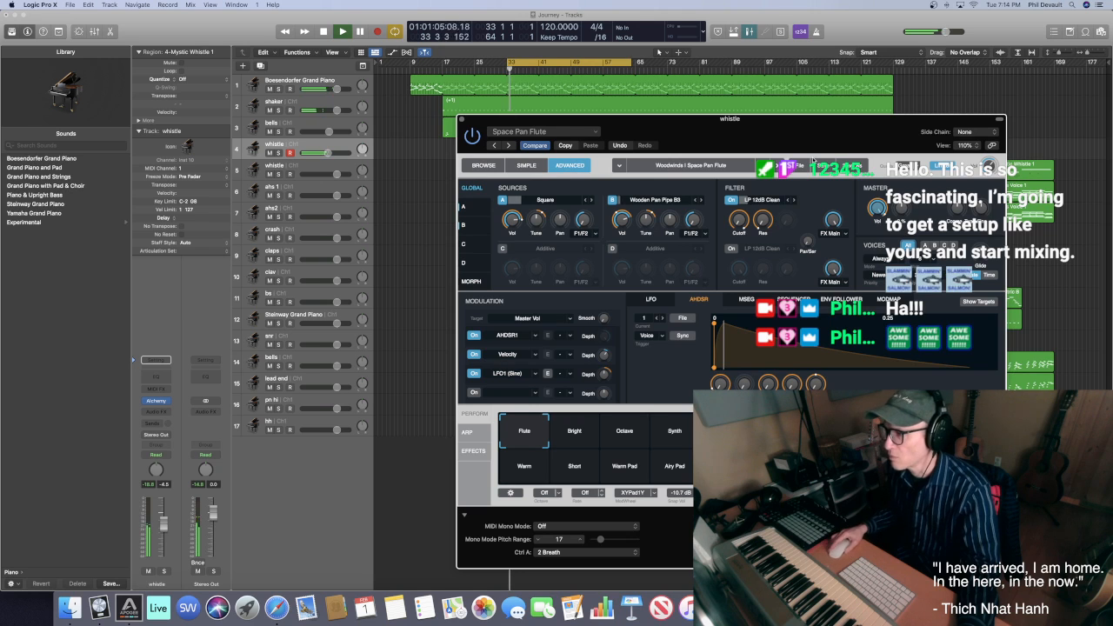
pyautogui.moveTo(759, 123); pyautogui.dragTo(843, 181)
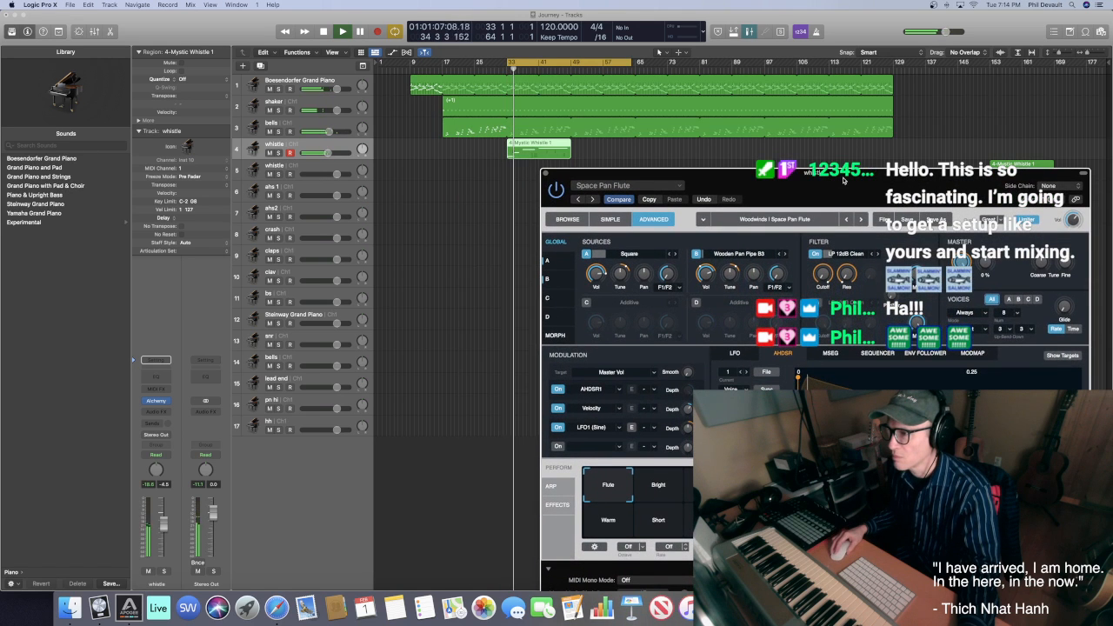
# Set Alchemy's upward pitch bend range to 4 and play the cycled whistle section
pyautogui.click(1011, 333)
pyautogui.click(1011, 366)
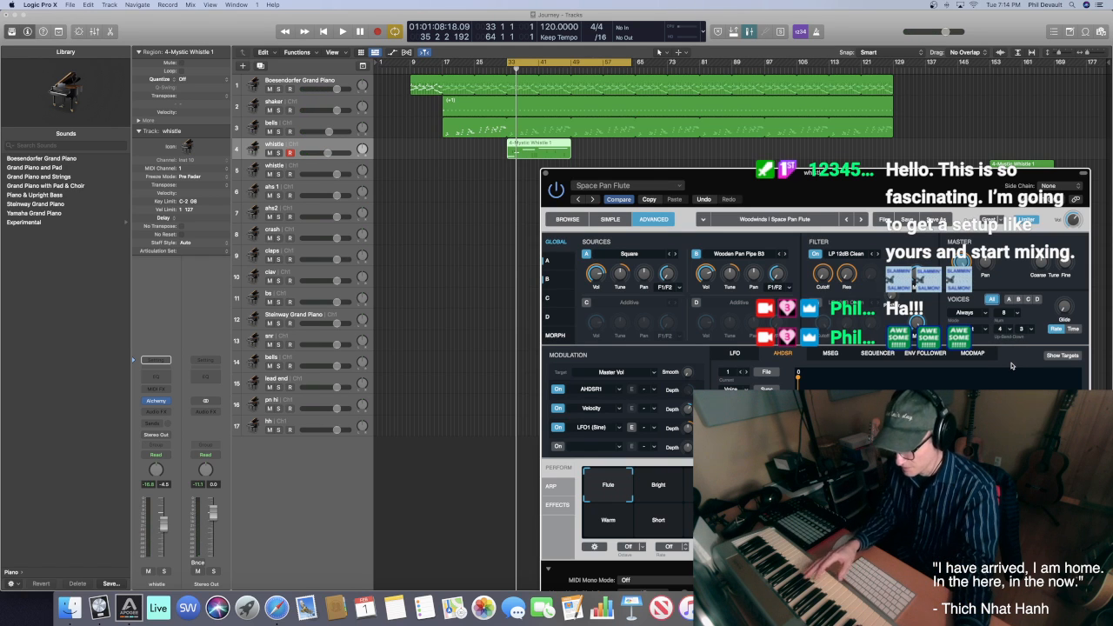
pyautogui.press('space')
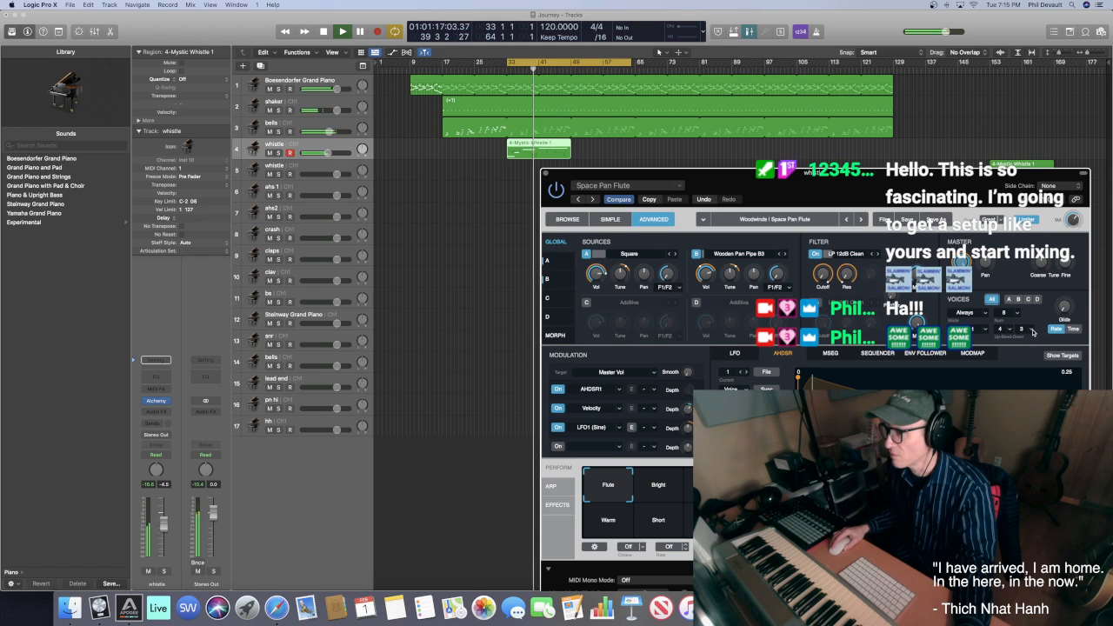
# Stop playback, set Alchemy's downward pitch bend range to 4 and play the cycled whistle section again
pyautogui.press('space')
pyautogui.click(1031, 331)
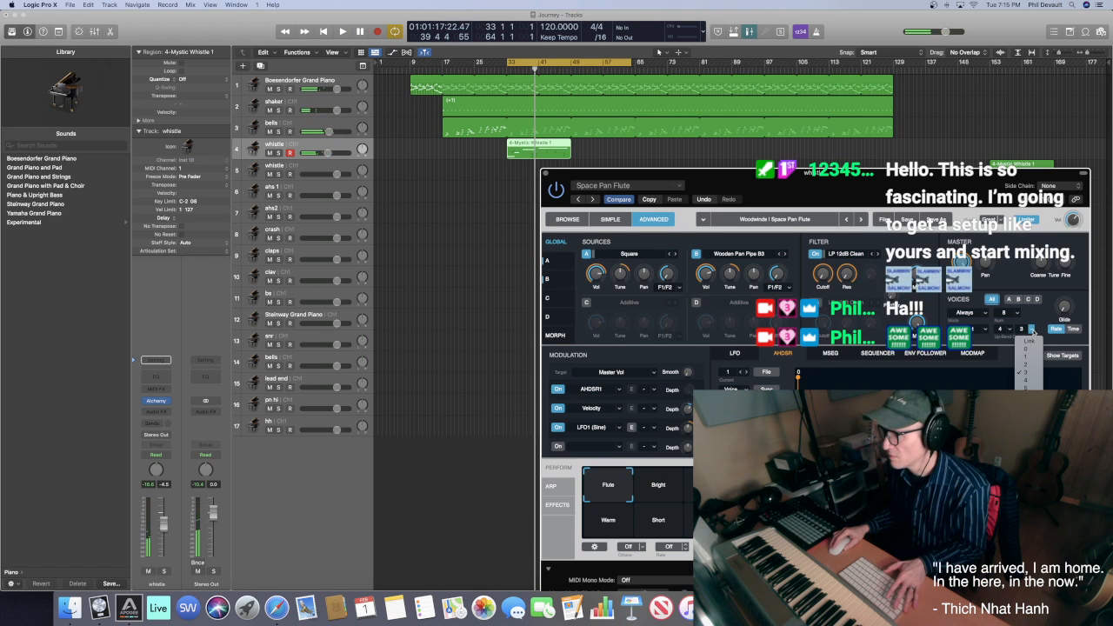
pyautogui.click(1025, 380)
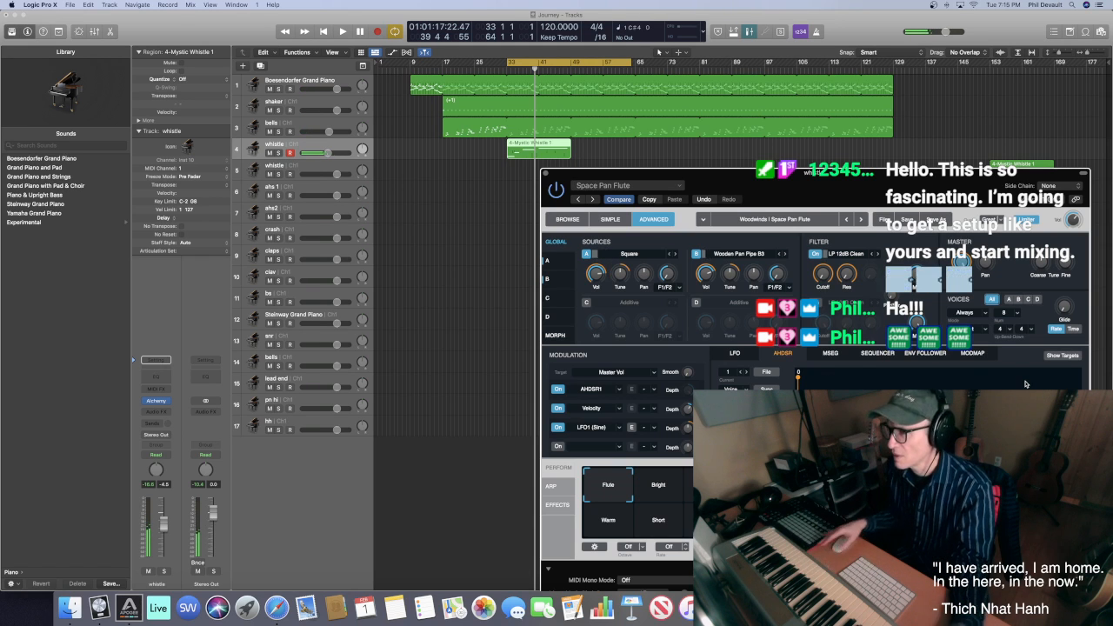
pyautogui.press('space')
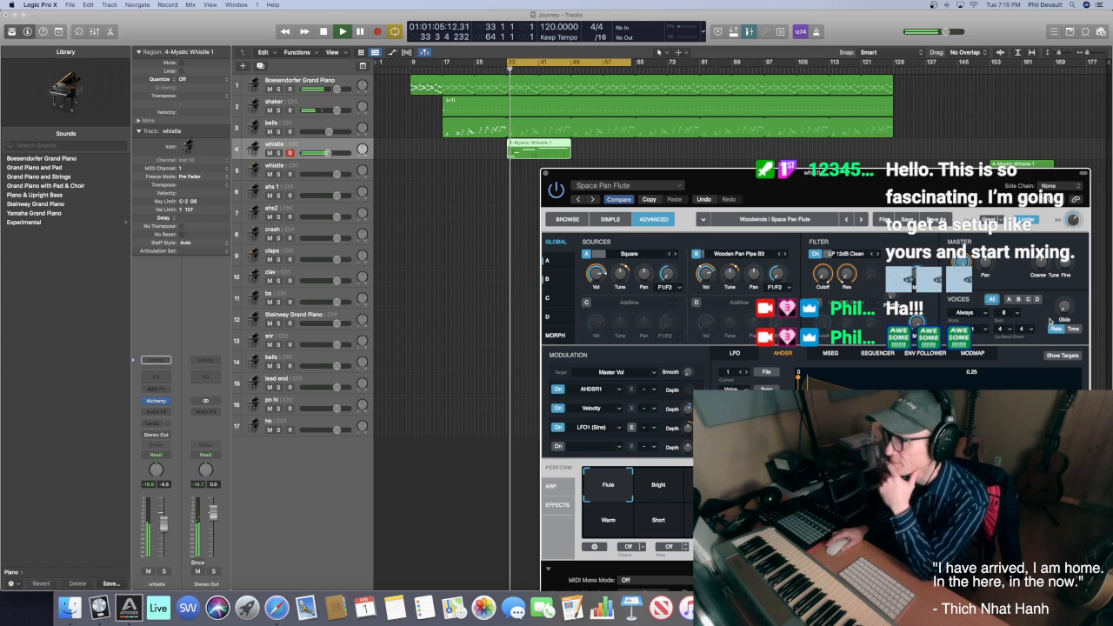
pyautogui.moveTo(1055, 307)
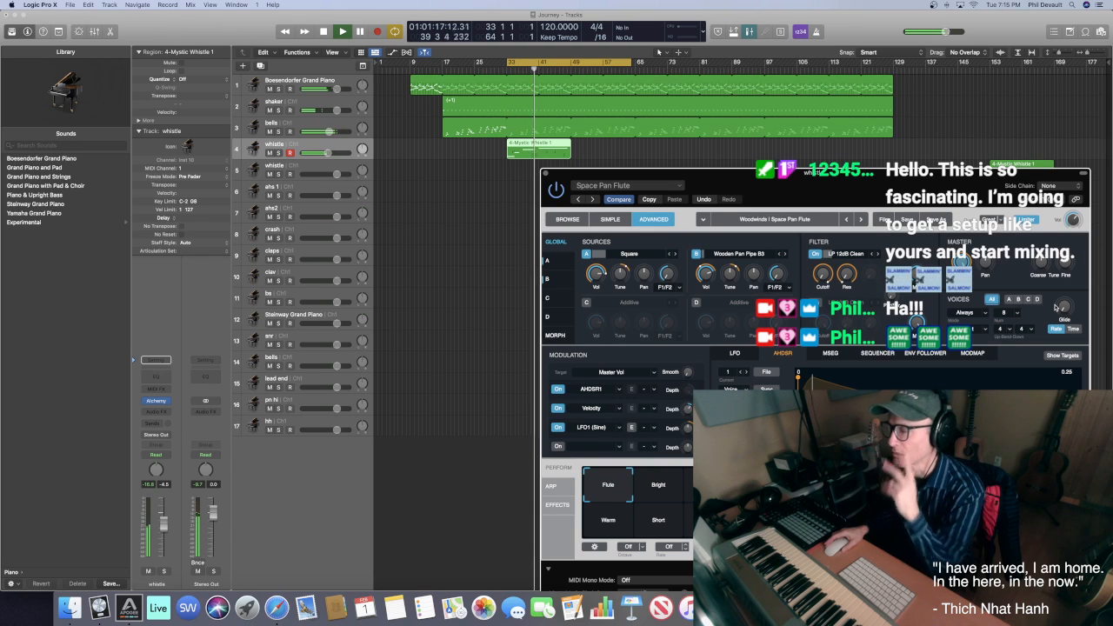
# Stop playback, set Alchemy's downward pitch bend range to 5 and play the cycled whistle section through
pyautogui.press('space')
pyautogui.click(1028, 330)
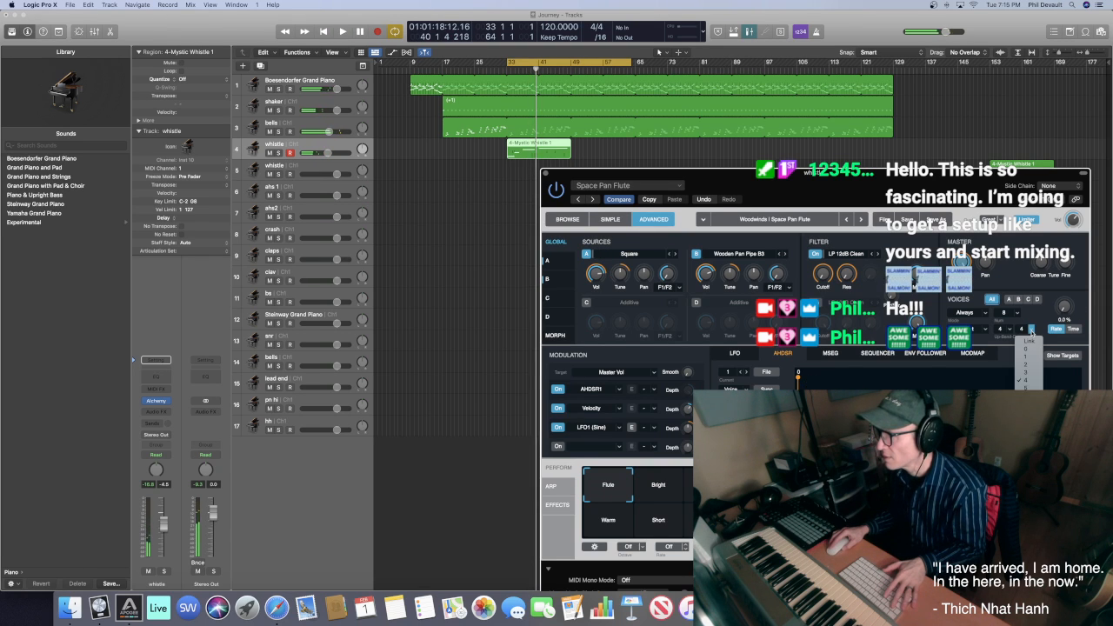
pyautogui.click(1030, 388)
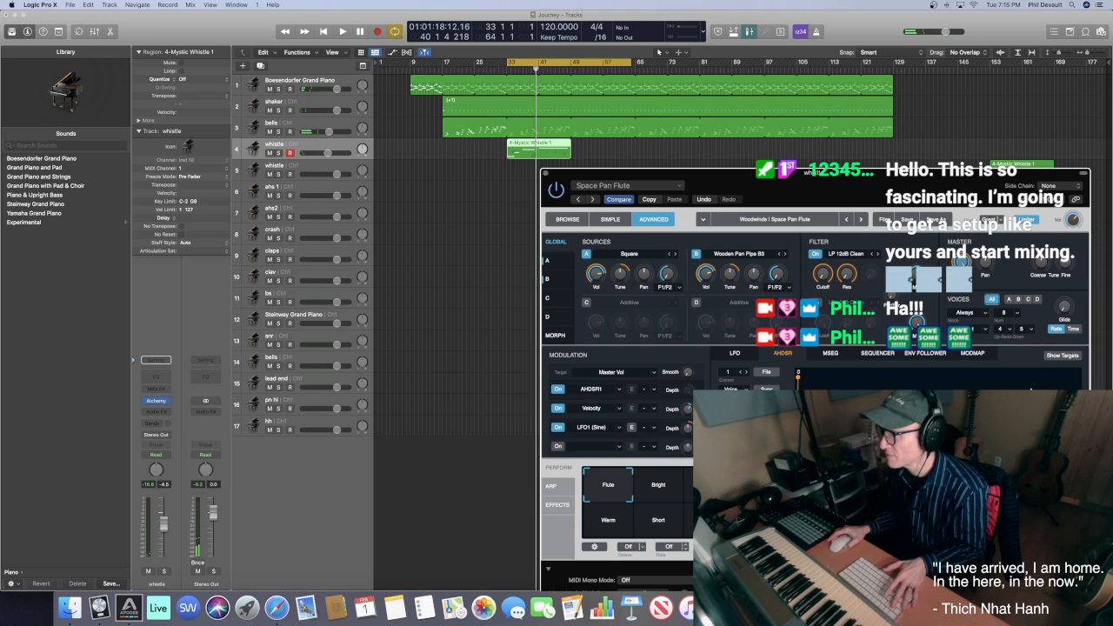
pyautogui.press('space')
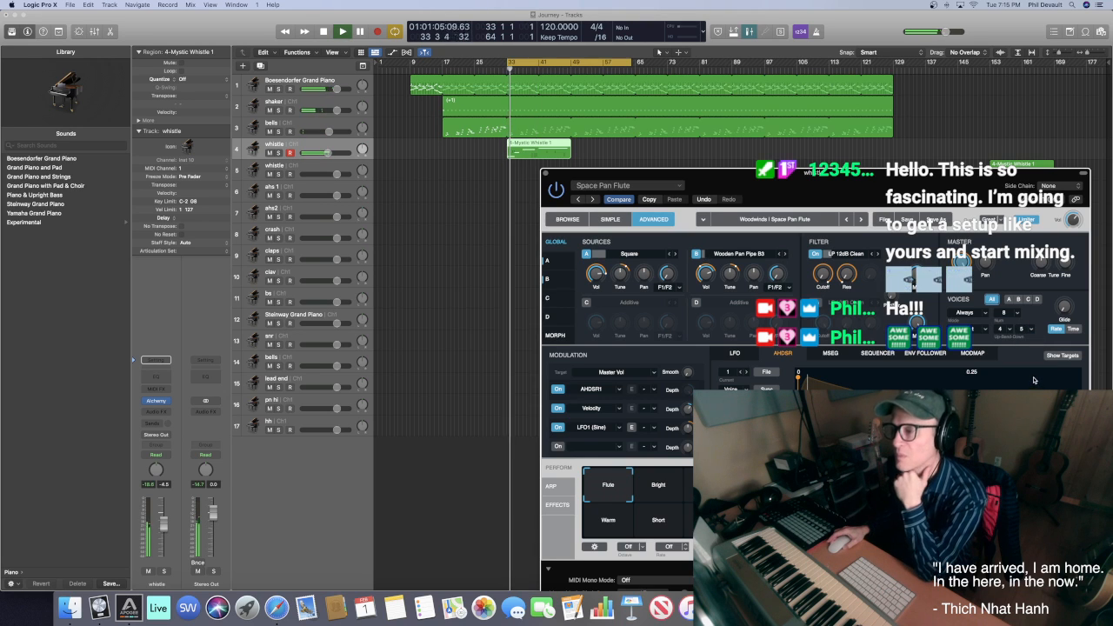
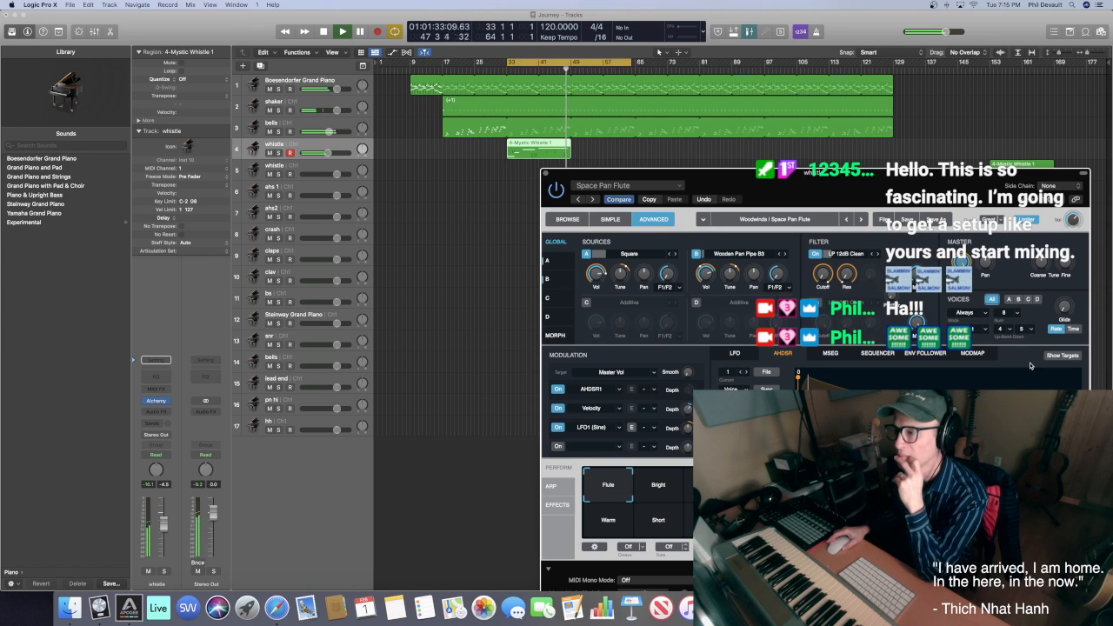
pyautogui.press('space')
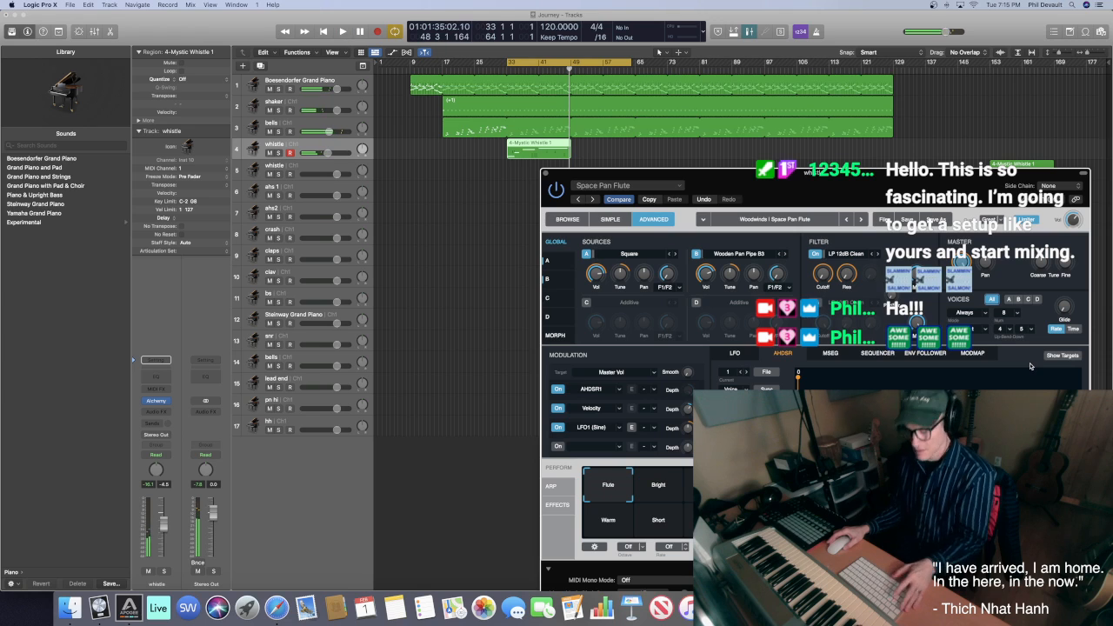
# Save the project and move the second whistle track's 4-Mystic Whistle 1 region to bar 49, where the first whistle region ends
pyautogui.press('super+s')
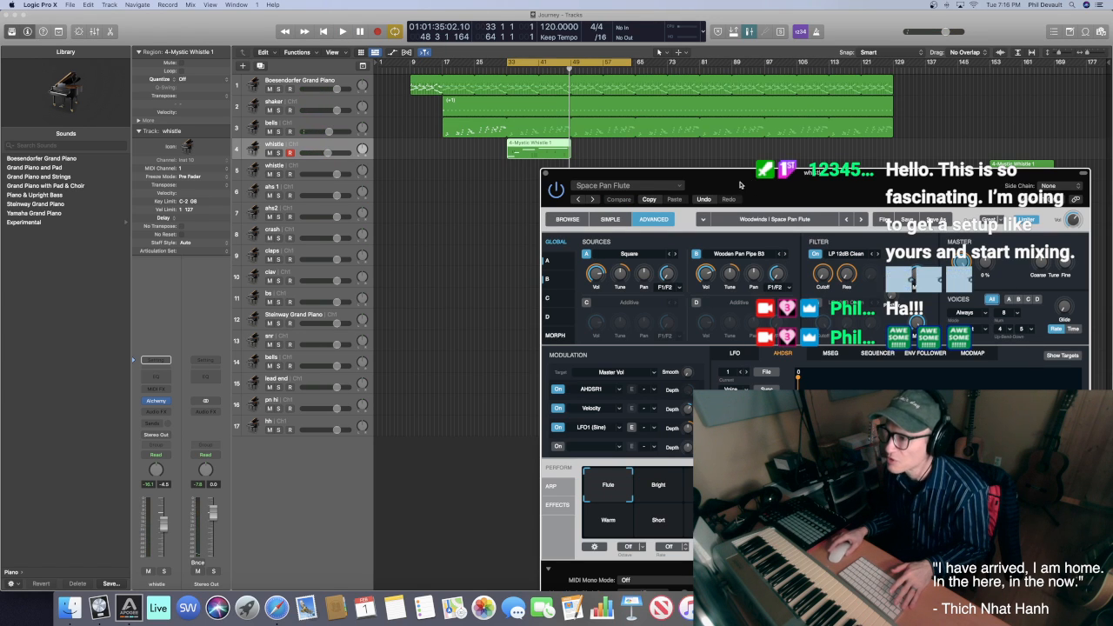
pyautogui.click(547, 174)
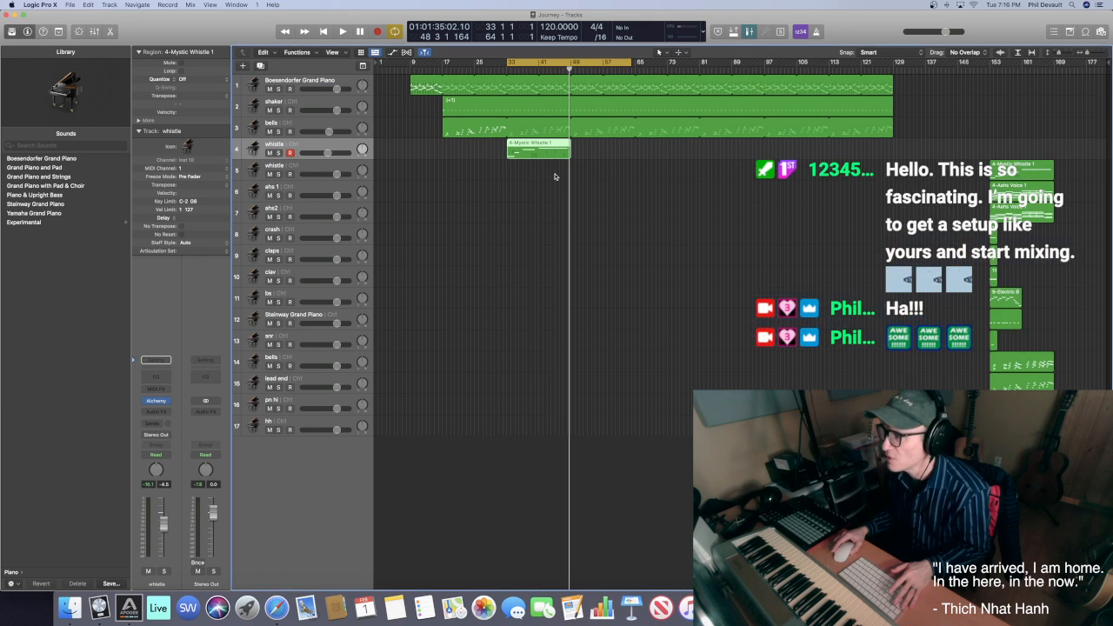
pyautogui.moveTo(539, 150); pyautogui.dragTo(603, 179)
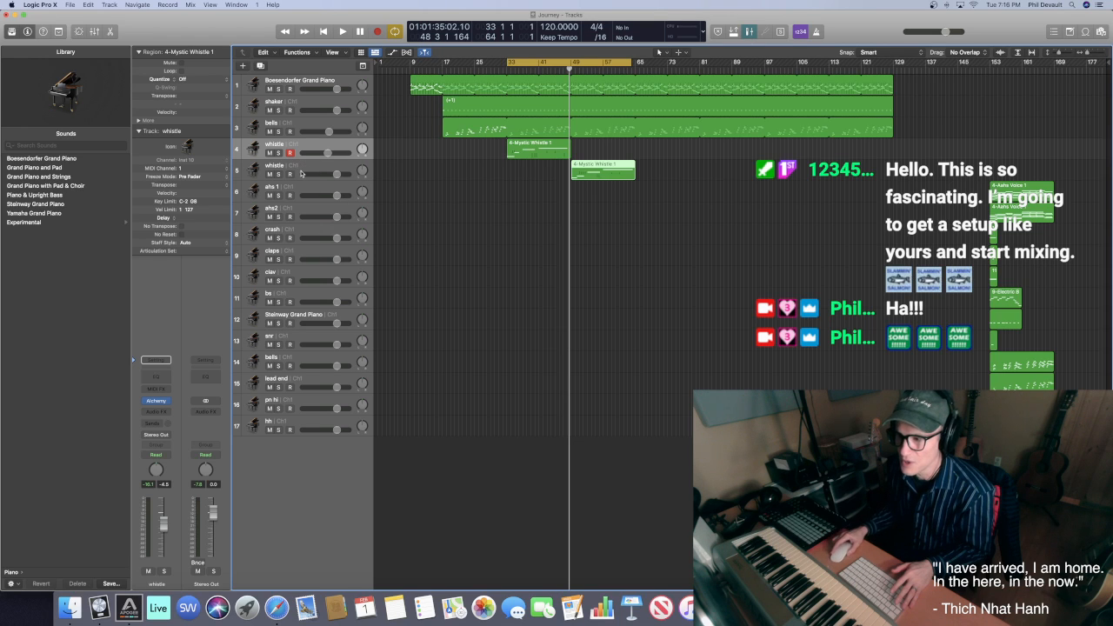
# Reopen Alchemy on the first whistle track and save its current setting as Space Pan Flute Journey
pyautogui.click(158, 402)
pyautogui.click(158, 403)
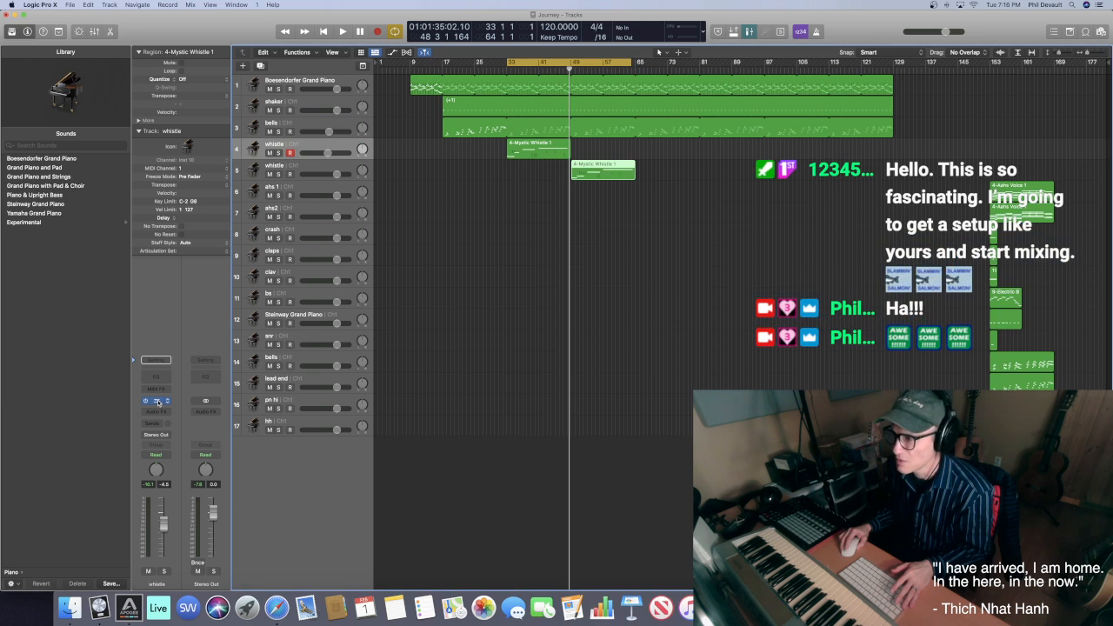
pyautogui.click(158, 402)
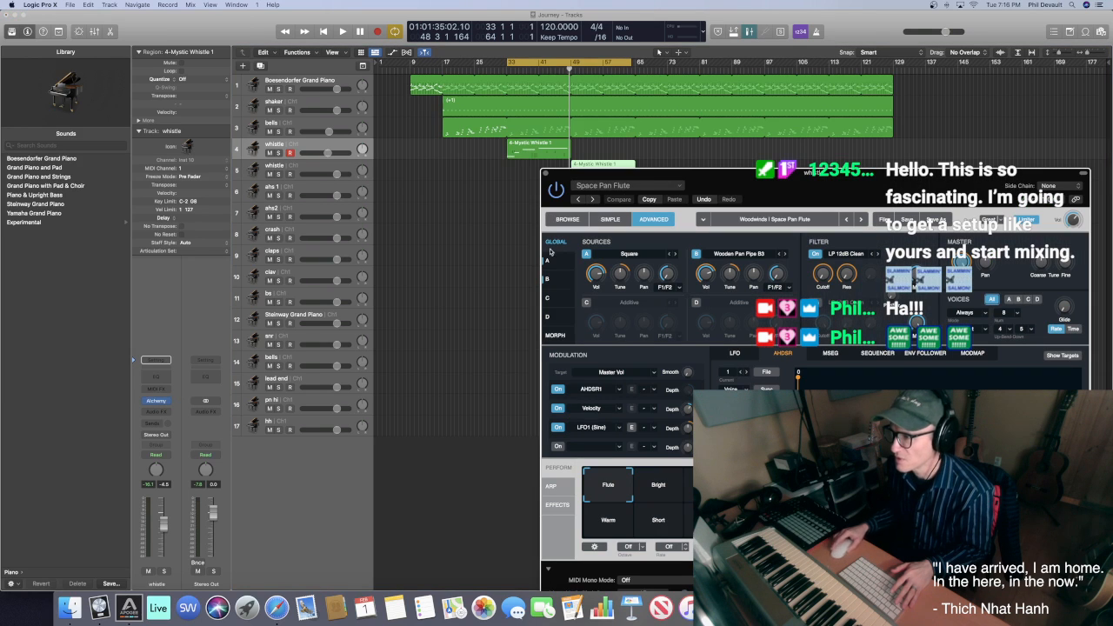
pyautogui.click(683, 186)
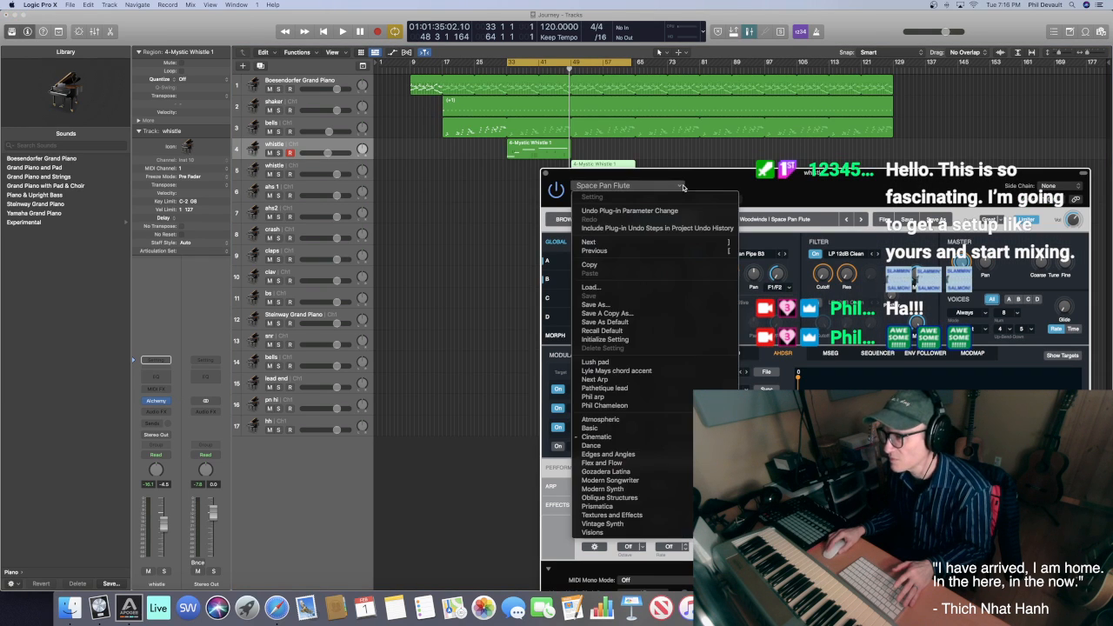
pyautogui.click(655, 307)
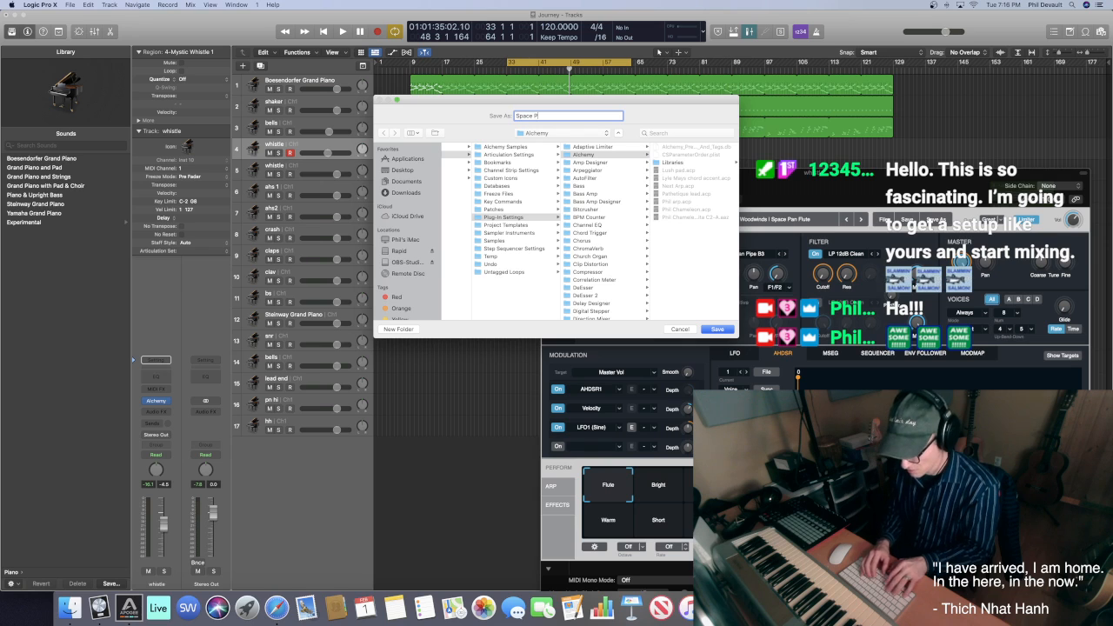
pyautogui.write('Pi')
pyautogui.press('BackSpace')
pyautogui.write('an')
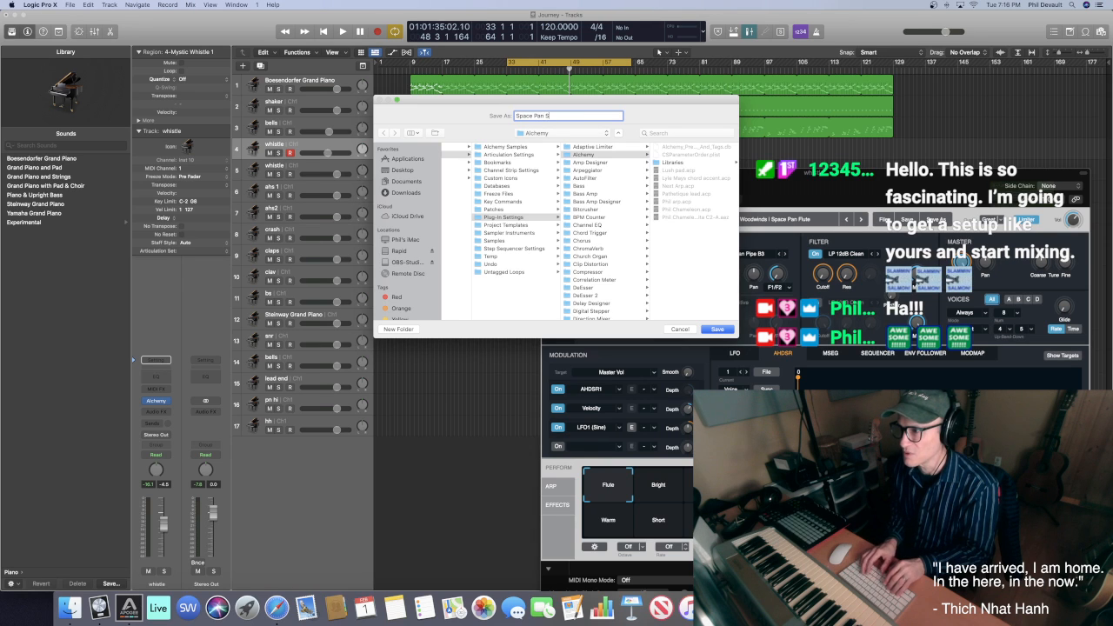
pyautogui.write(' Flut')
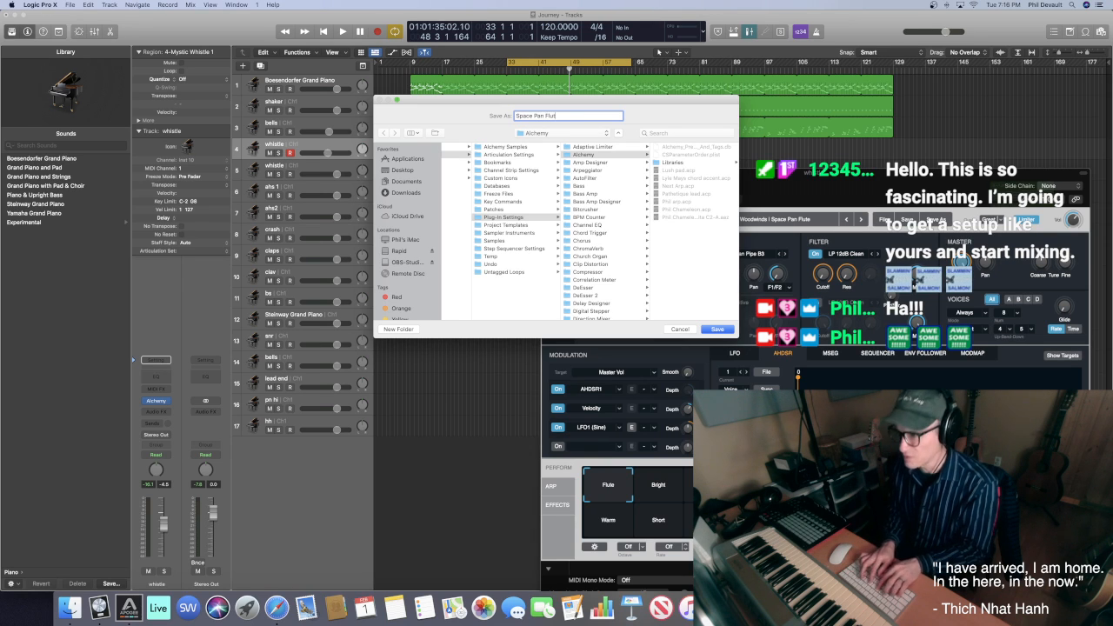
pyautogui.write('e Journey')
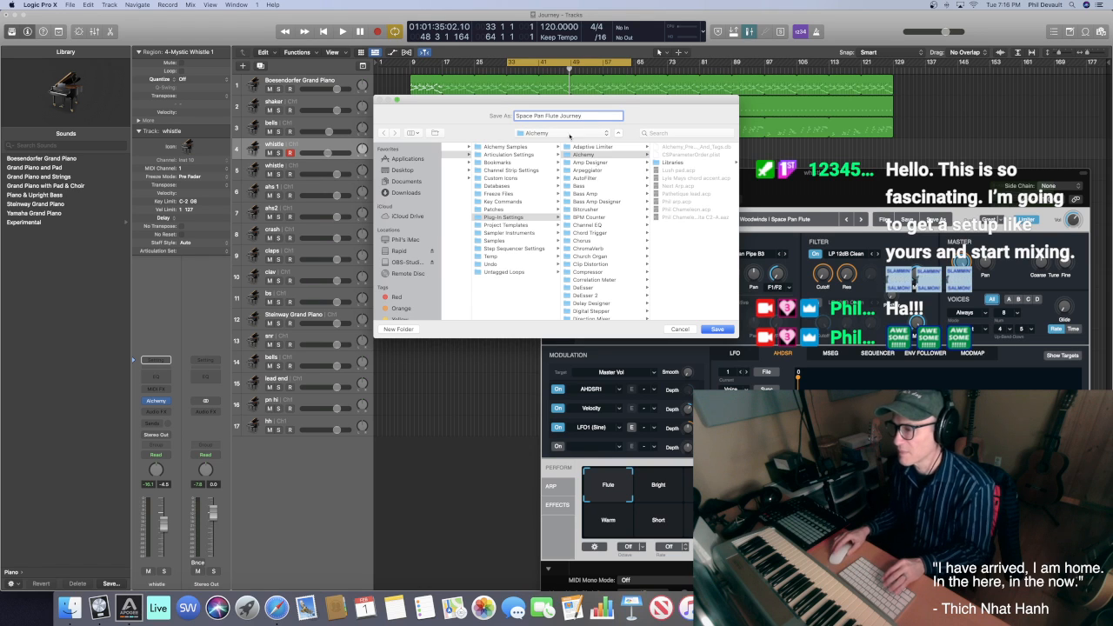
pyautogui.click(720, 330)
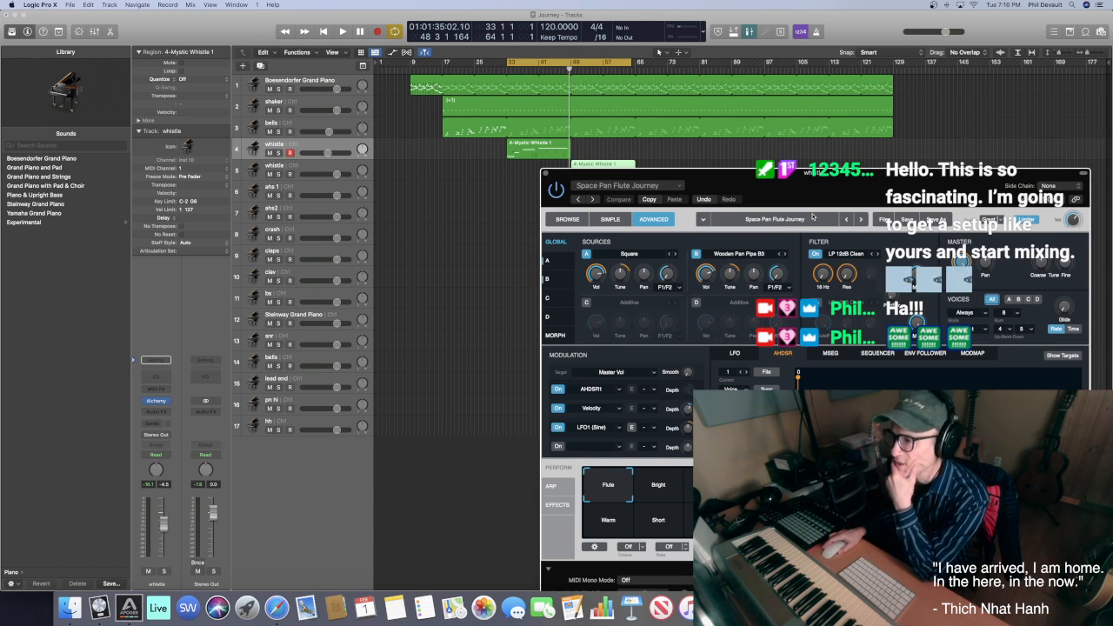
# Remove Channel EQ, Compressor and Tape Delay from the second whistle track and replace its Sampler instrument with Alchemy
pyautogui.click(312, 169)
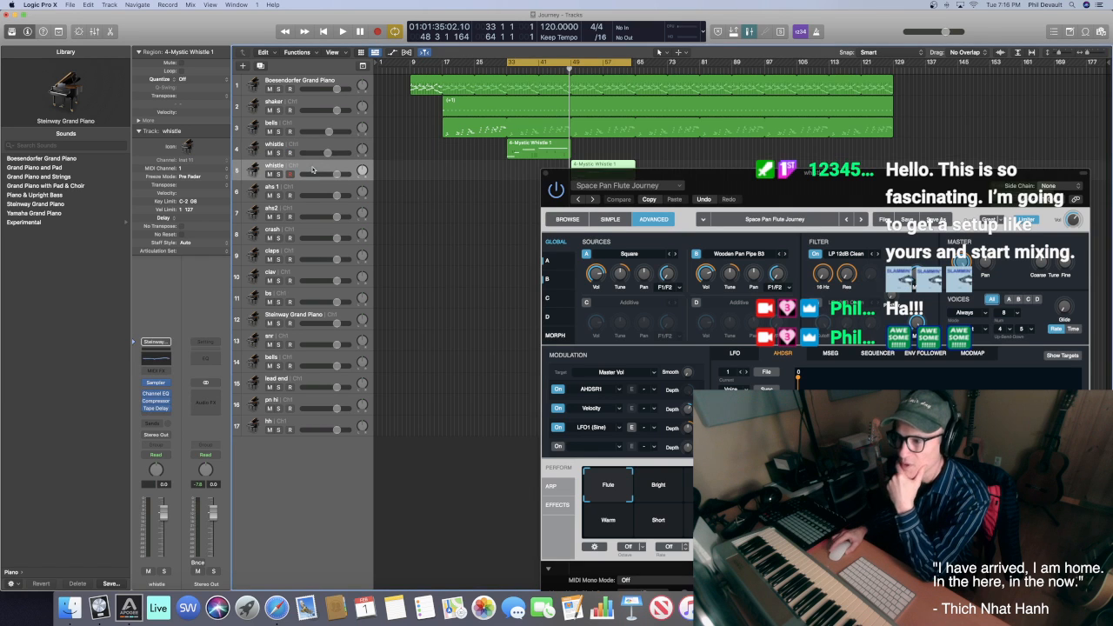
pyautogui.click(168, 398)
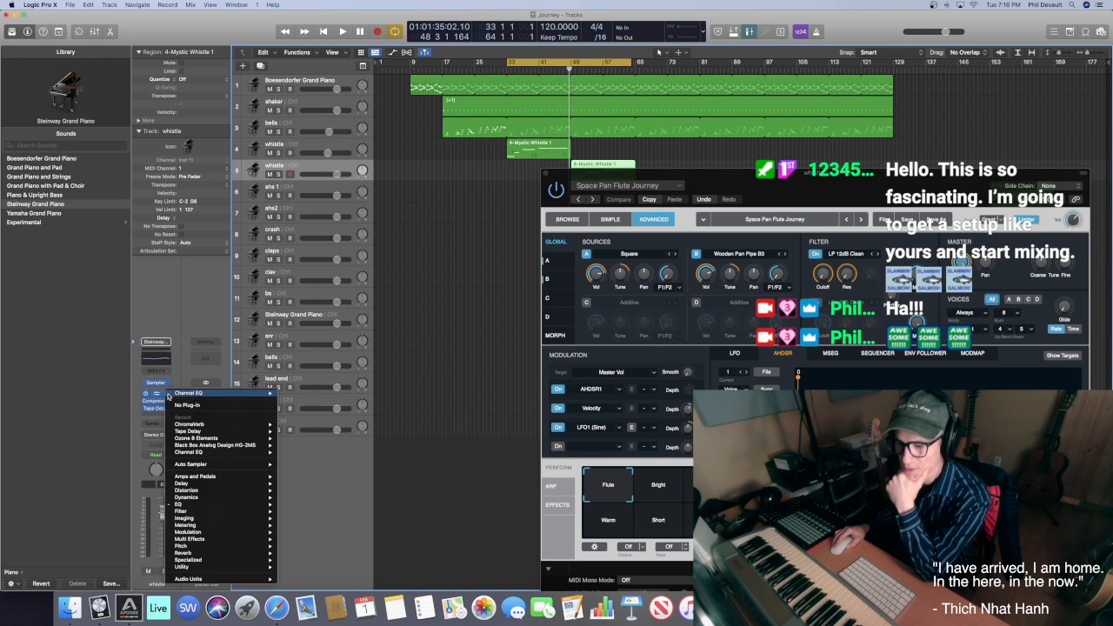
pyautogui.click(182, 406)
pyautogui.click(168, 402)
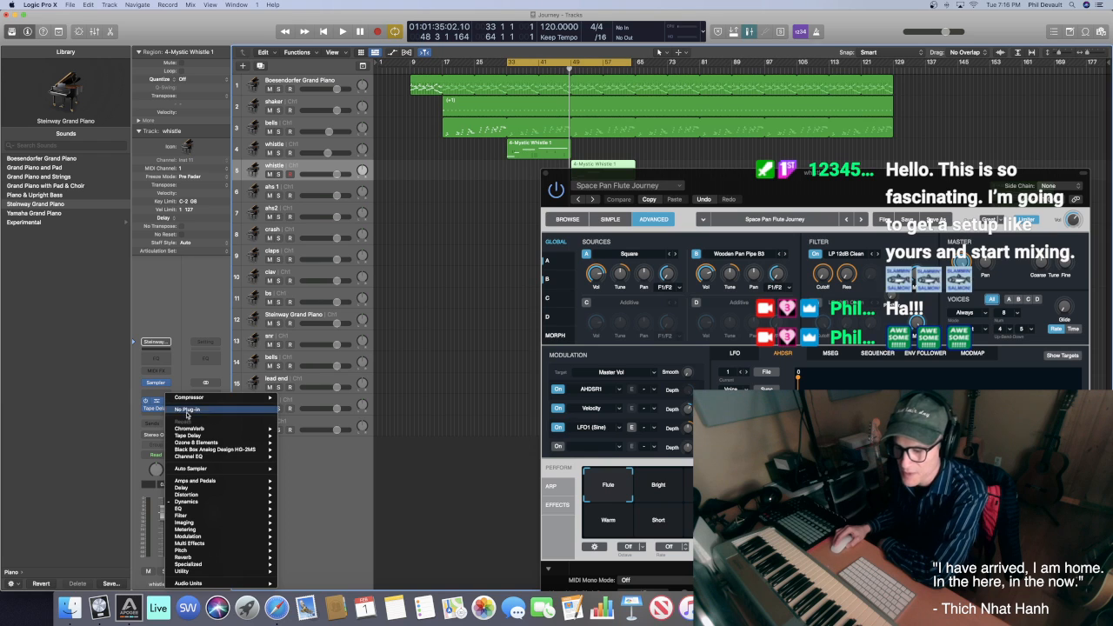
pyautogui.click(187, 409)
pyautogui.click(169, 402)
pyautogui.click(187, 410)
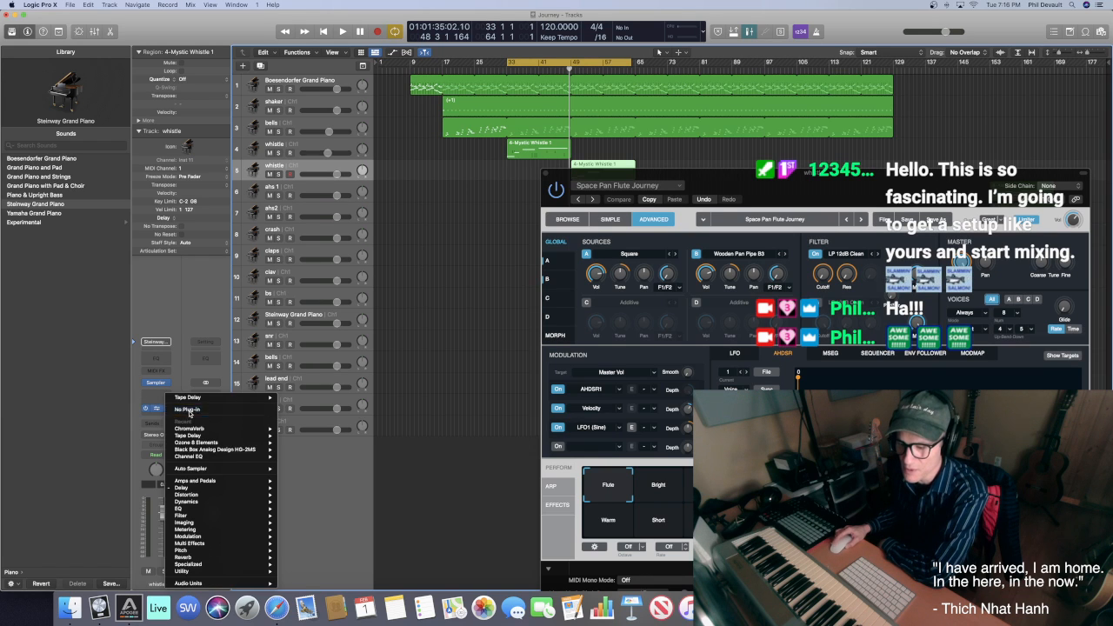
pyautogui.click(168, 403)
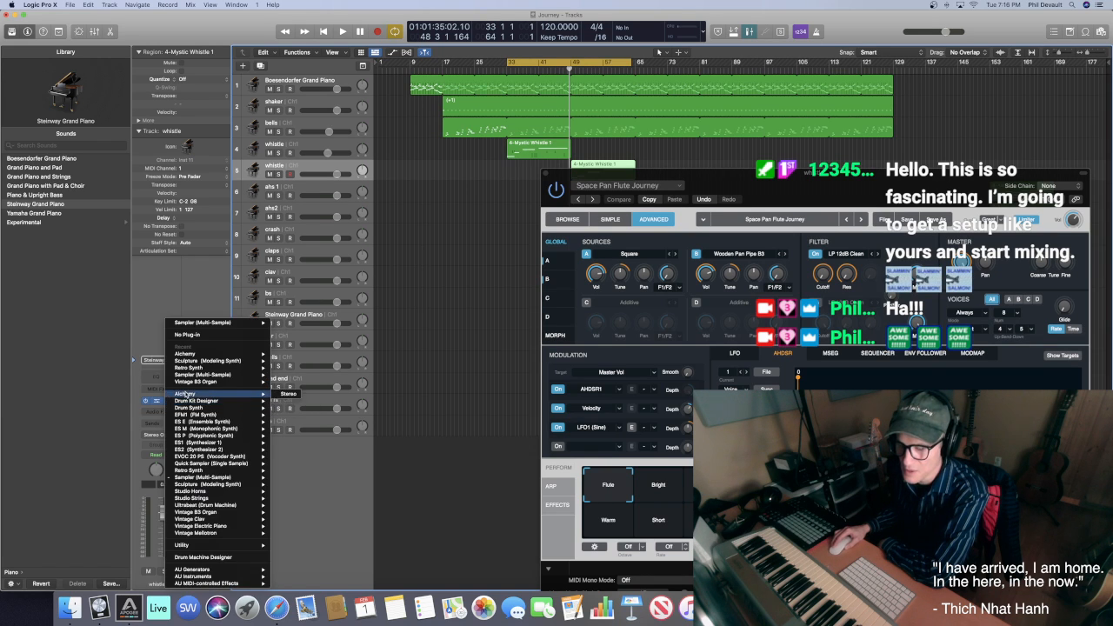
pyautogui.click(186, 397)
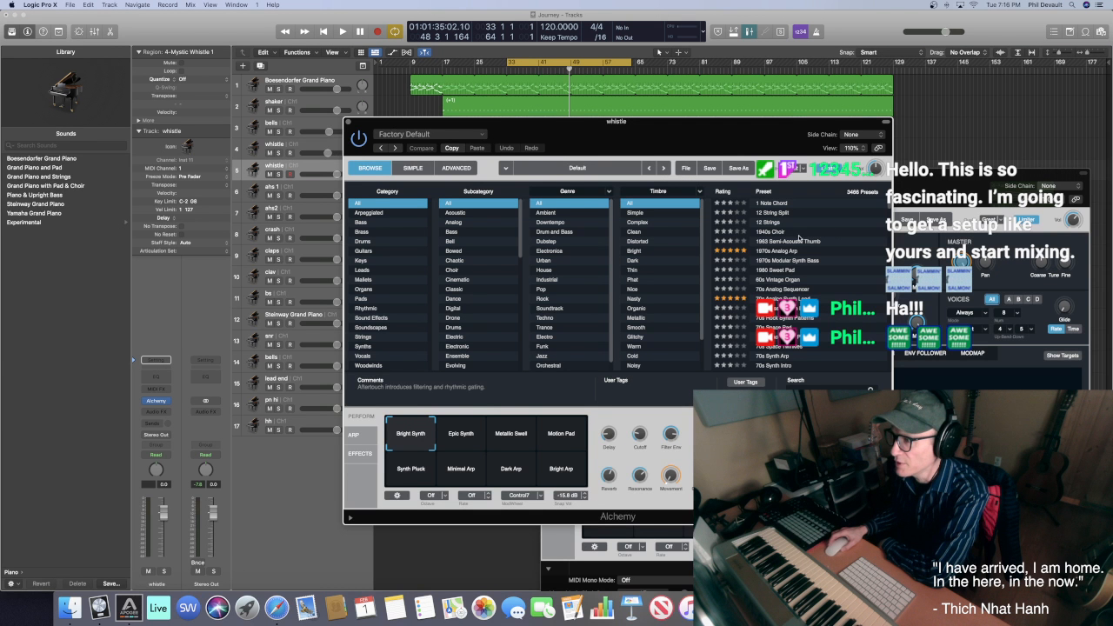
# Look through the new Alchemy instance's preset list and search it for "journey"
pyautogui.scroll(-2, 670, 226)
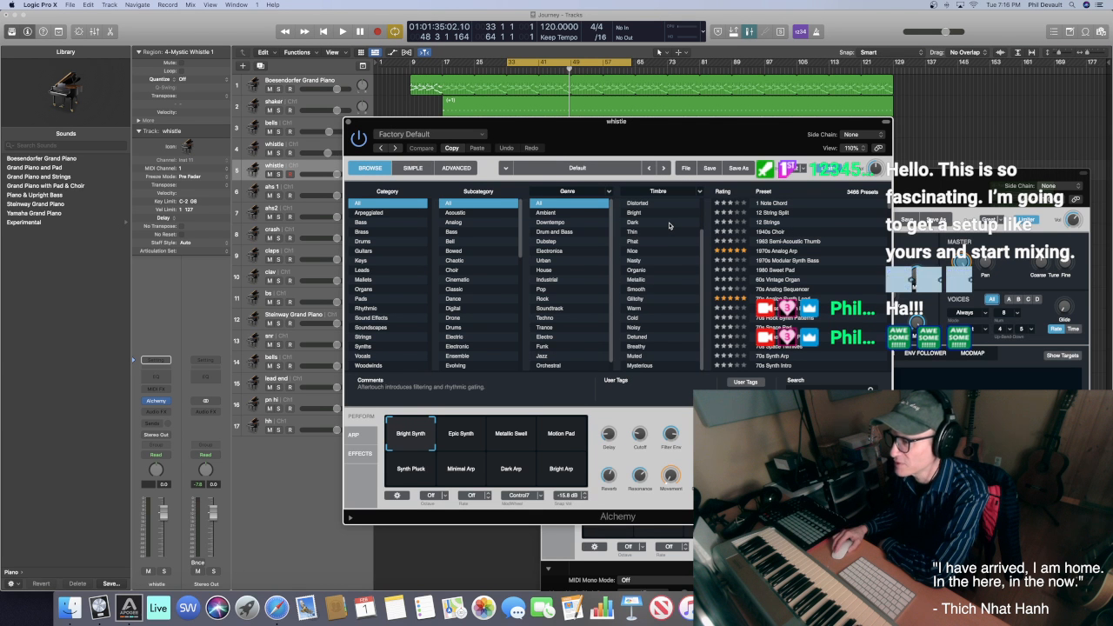
pyautogui.scroll(1, 669, 226)
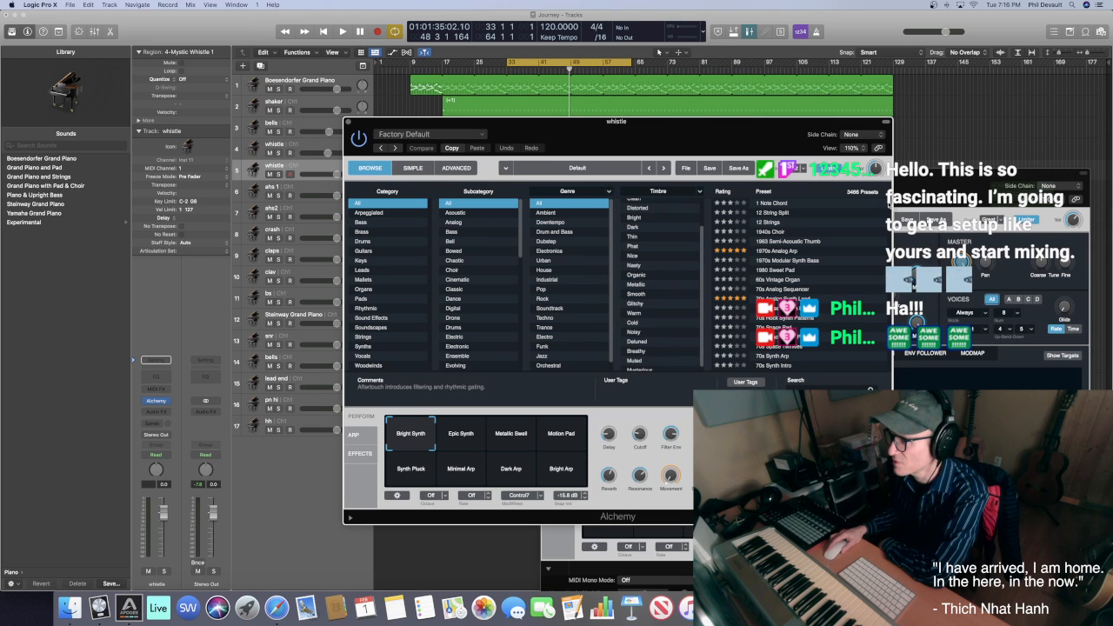
pyautogui.scroll(-20, 875, 342)
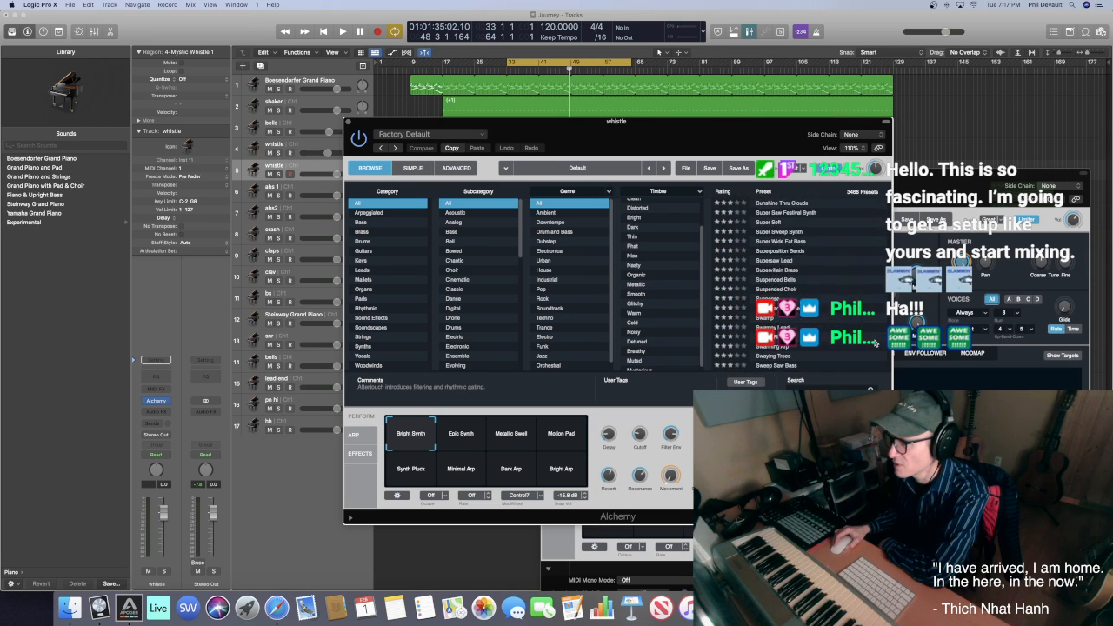
pyautogui.scroll(2, 875, 341)
pyautogui.click(822, 388)
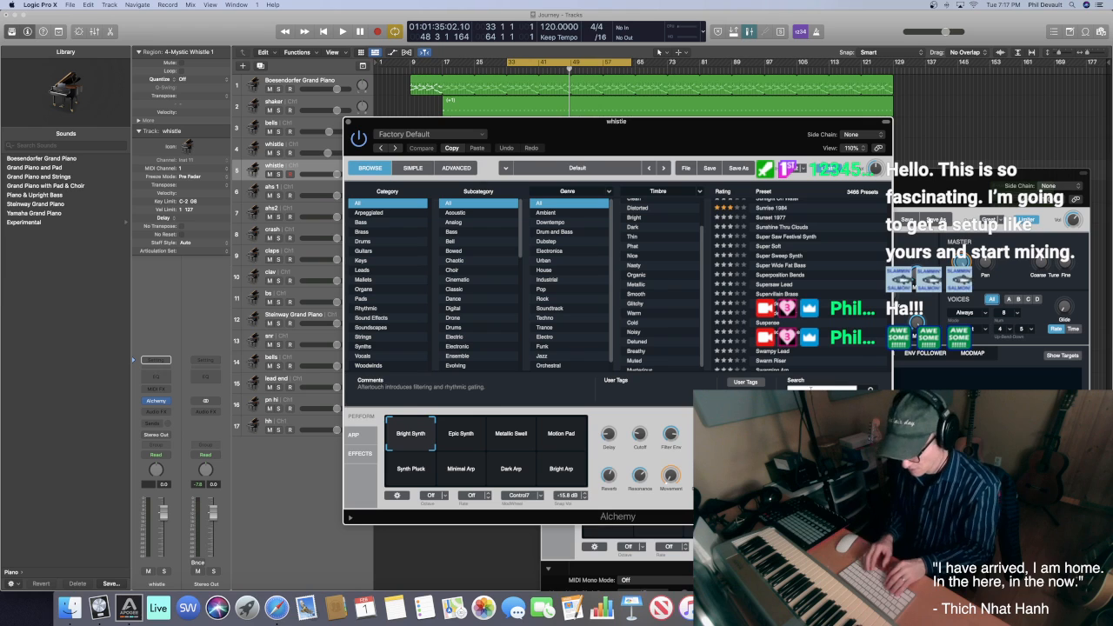
pyautogui.write('journey')
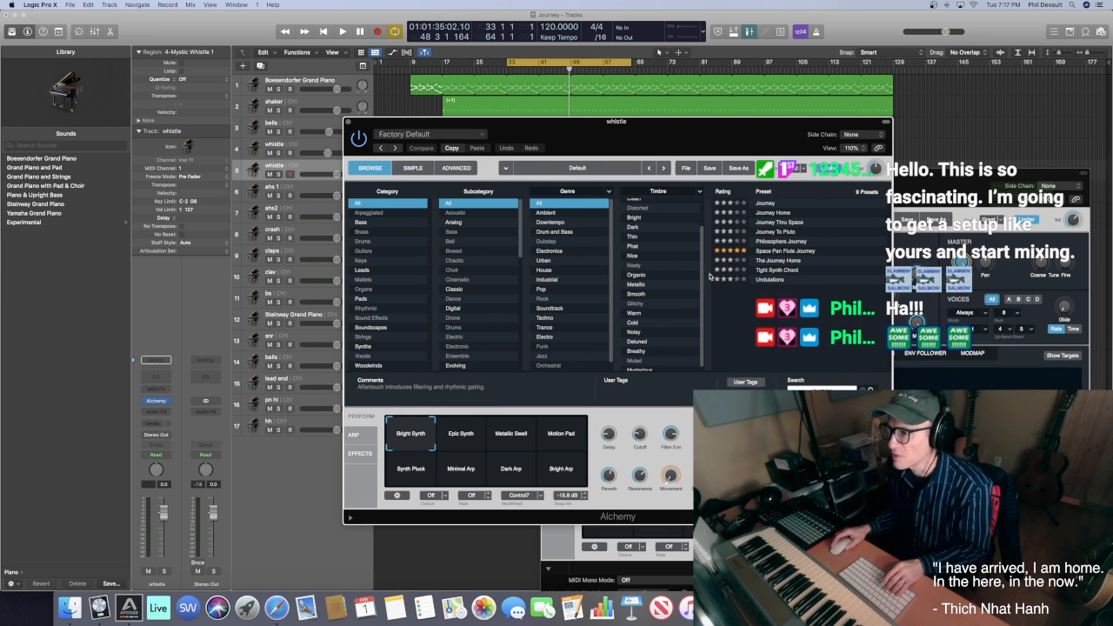
# Load the saved Space Pan Flute Journey setting into the second whistle track's Alchemy
pyautogui.click(506, 168)
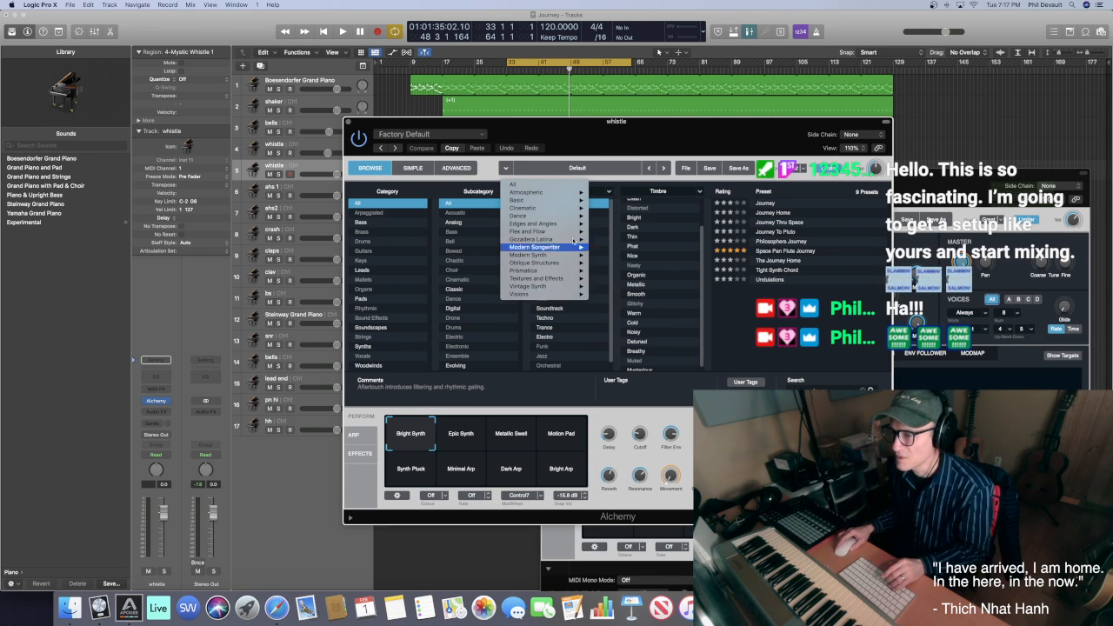
pyautogui.click(587, 136)
pyautogui.click(479, 135)
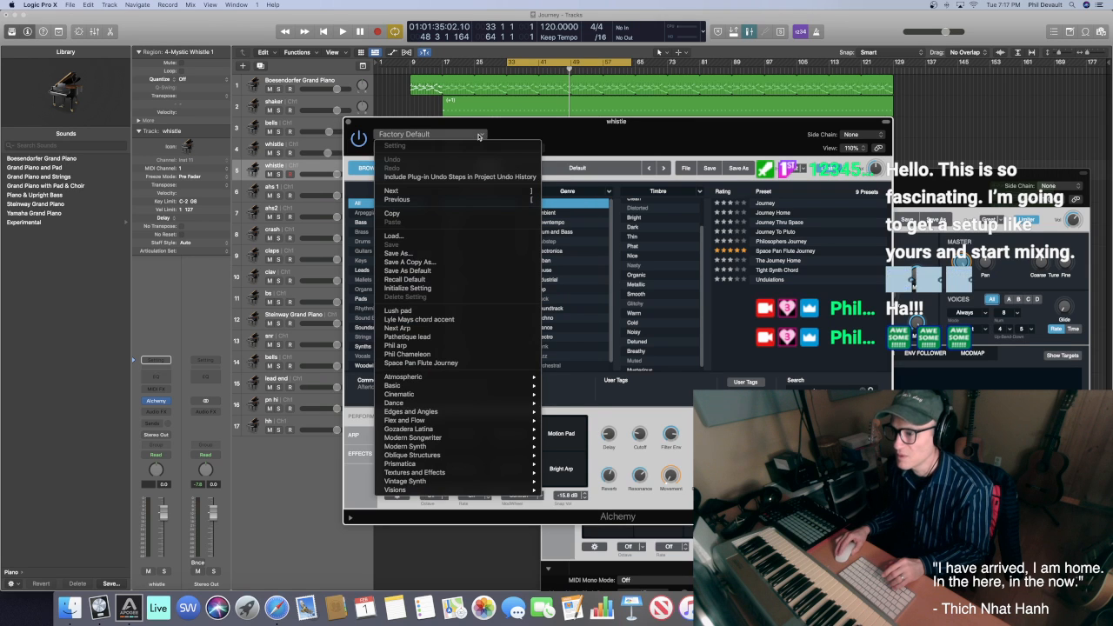
pyautogui.click(494, 364)
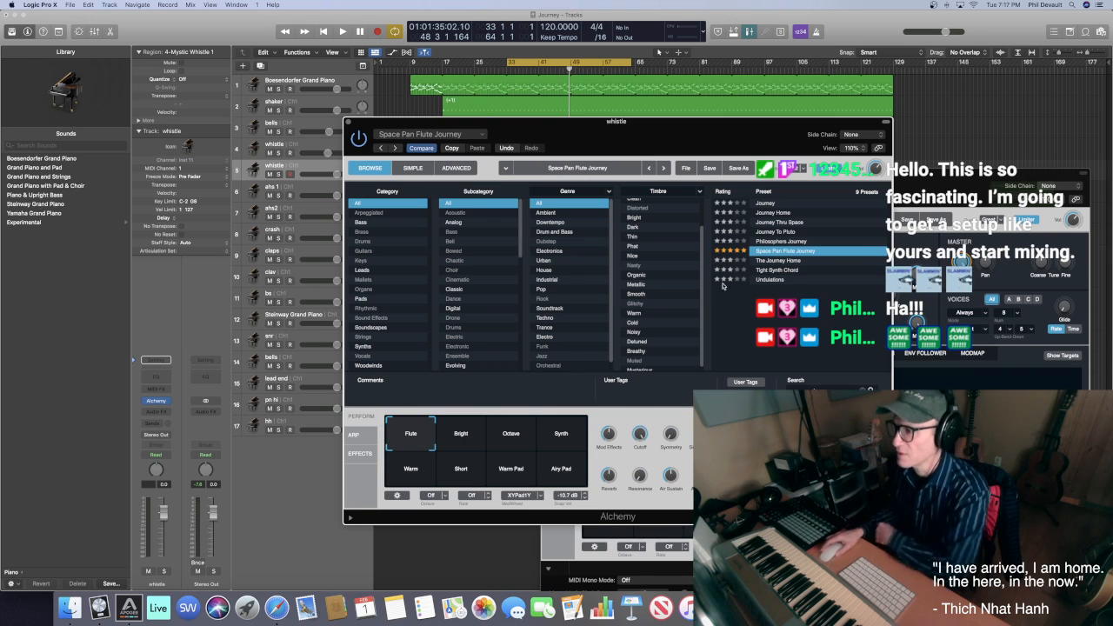
# Clear the plug-in windows from the whistle regions and pan the first whistle track left and the second right to about +63
pyautogui.click(349, 122)
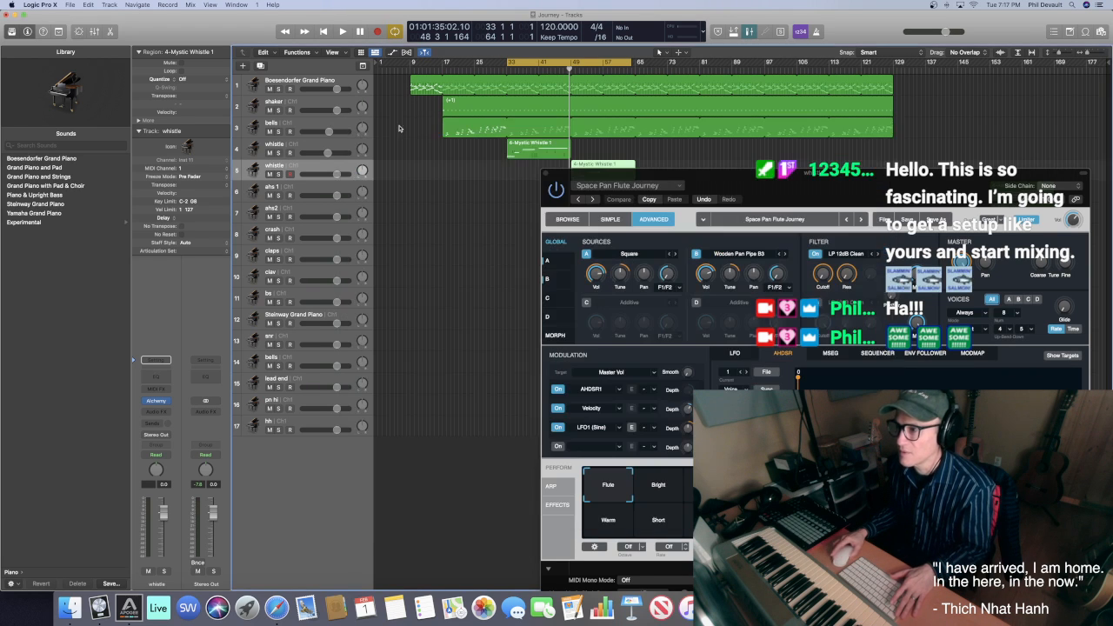
pyautogui.moveTo(559, 172); pyautogui.dragTo(541, 238)
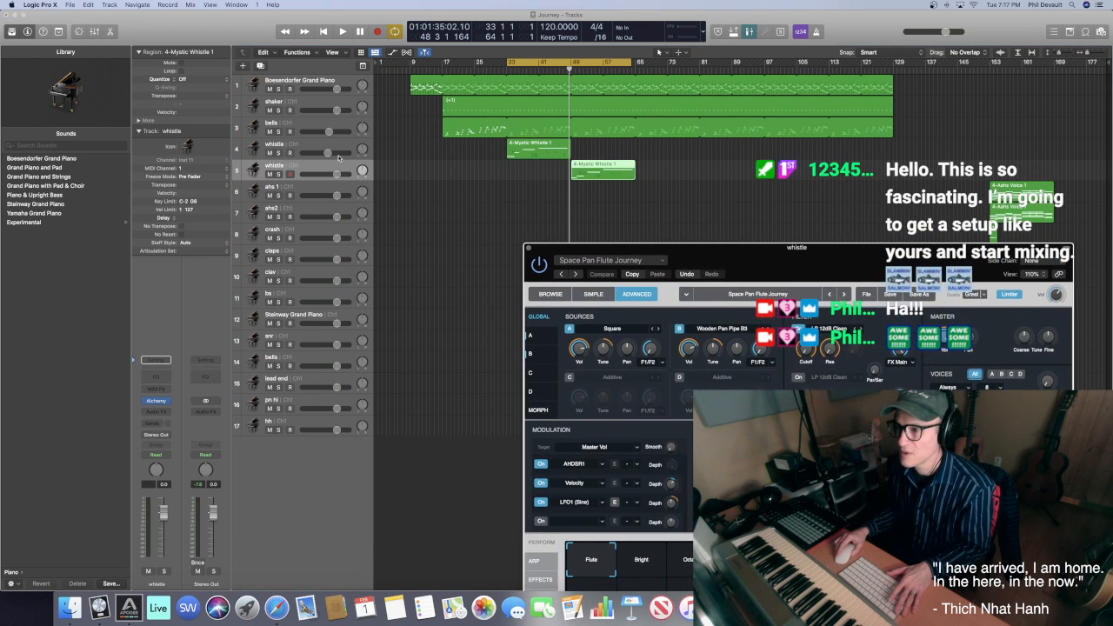
pyautogui.moveTo(362, 149); pyautogui.dragTo(371, 93)
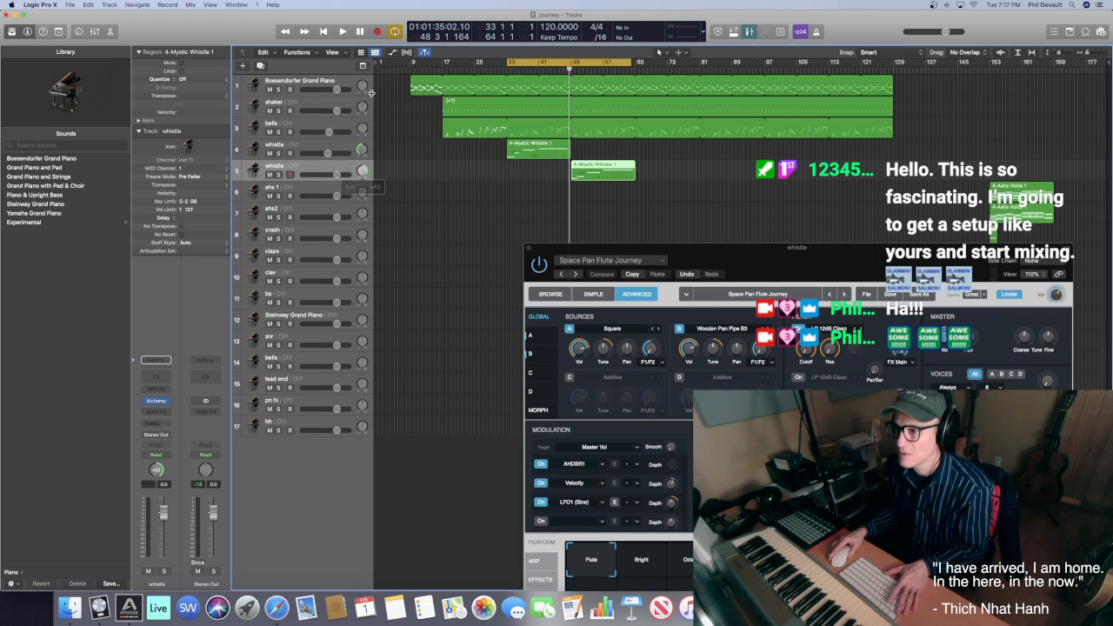
# Start playback and loop the first whistle region out to the end of the piano, shaker and bells parts
pyautogui.press('space')
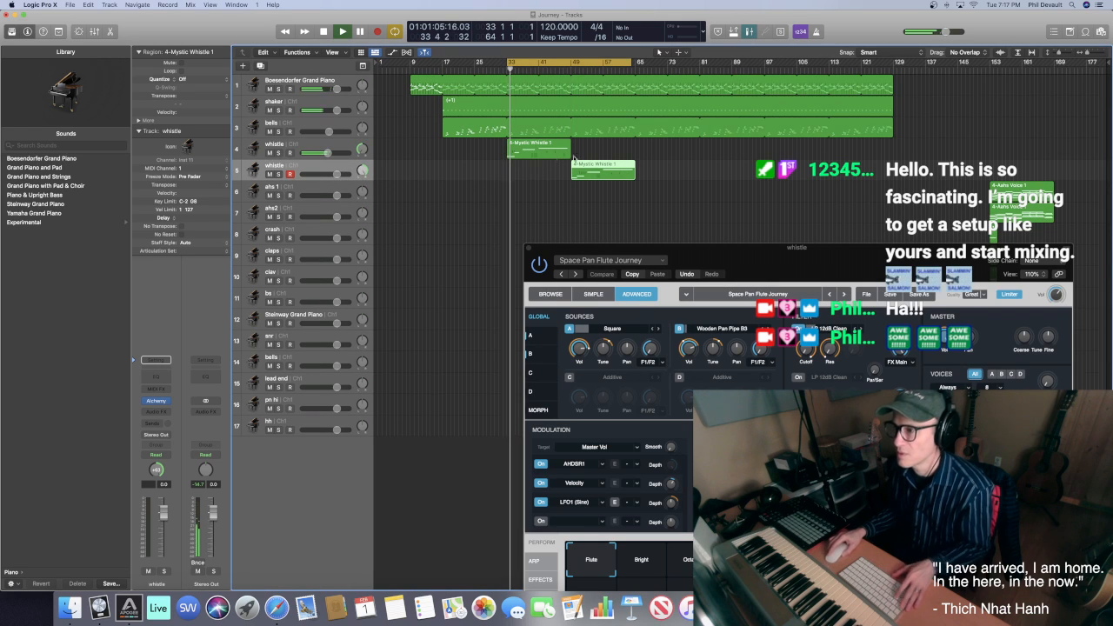
pyautogui.moveTo(571, 145); pyautogui.dragTo(893, 148)
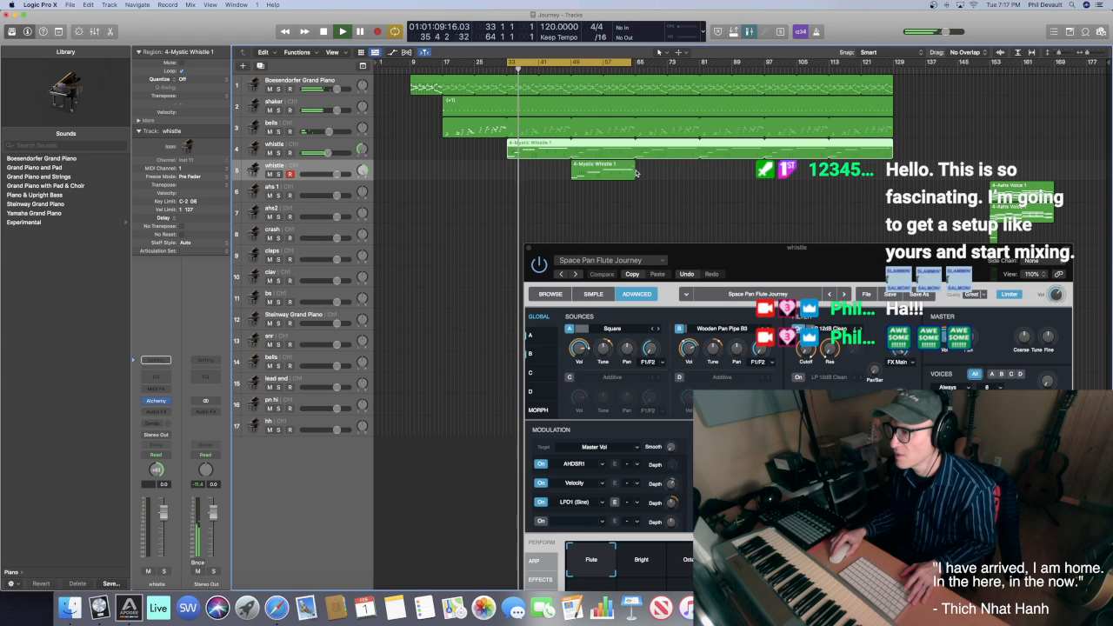
# Loop the second whistle region out to the end of the other parts and send its track to Bus 1 at about -10 dB
pyautogui.moveTo(635, 172); pyautogui.dragTo(893, 172)
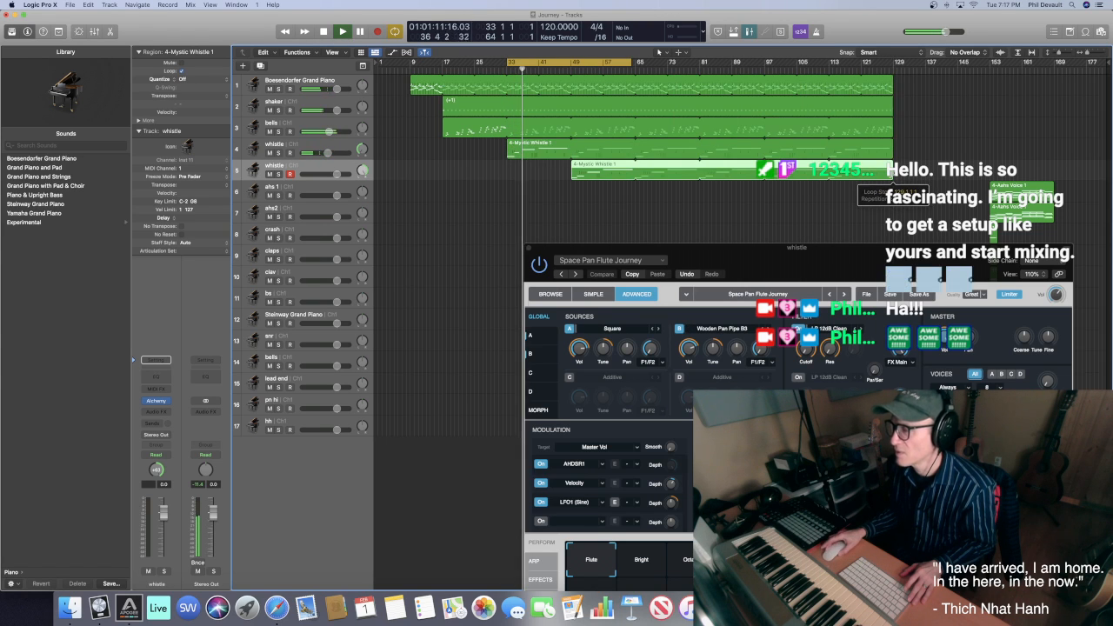
pyautogui.moveTo(826, 259); pyautogui.dragTo(819, 223)
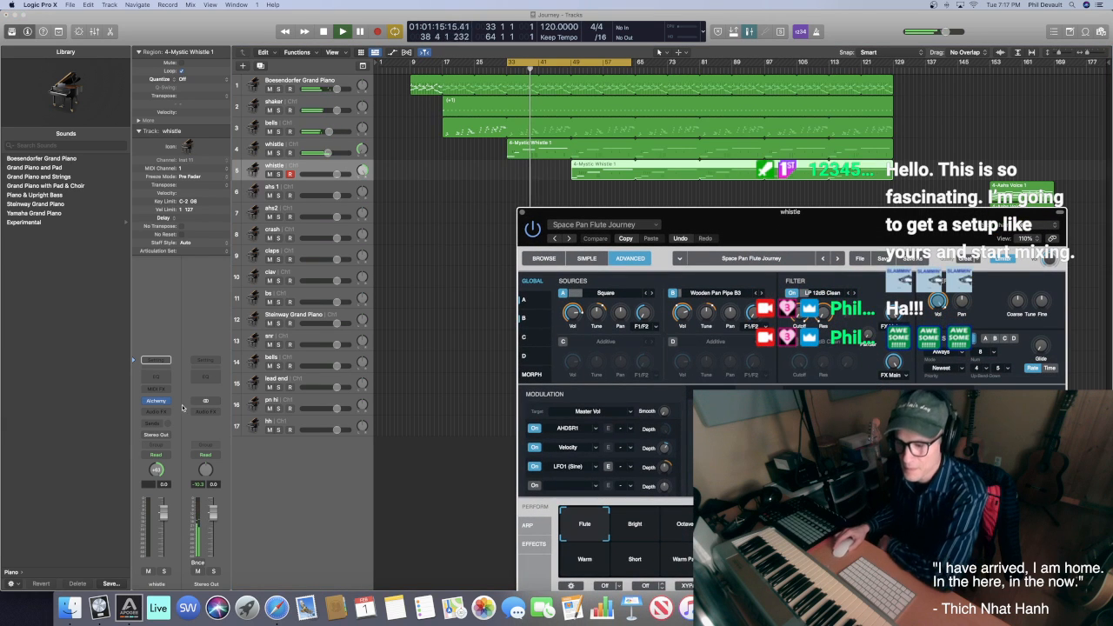
pyautogui.click(157, 423)
pyautogui.moveTo(157, 434)
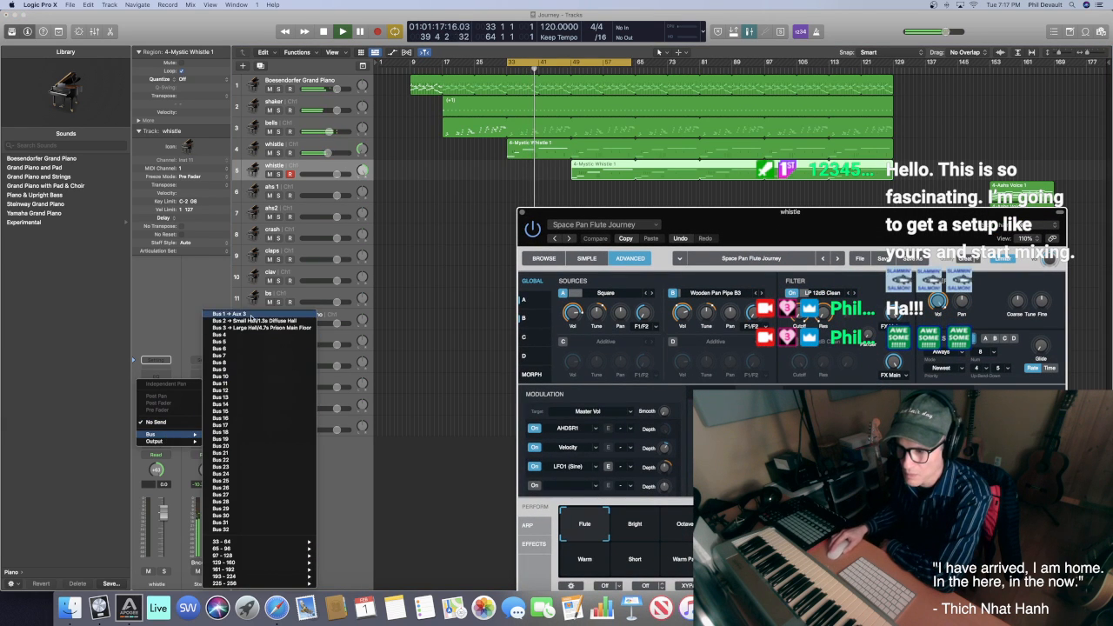
pyautogui.click(251, 317)
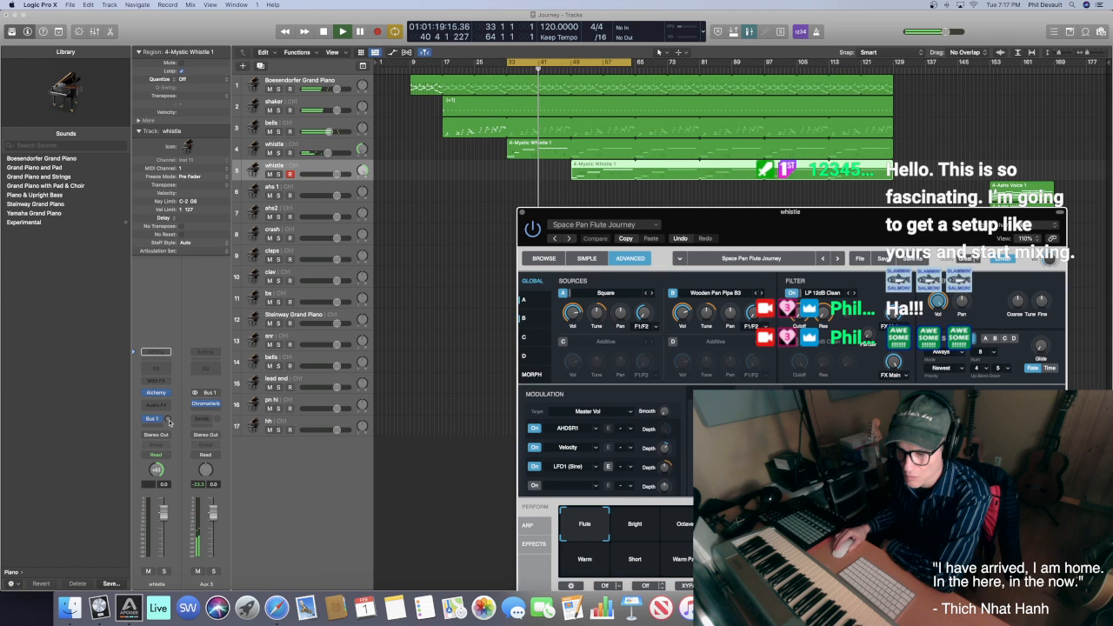
pyautogui.moveTo(156, 419); pyautogui.dragTo(157, 415)
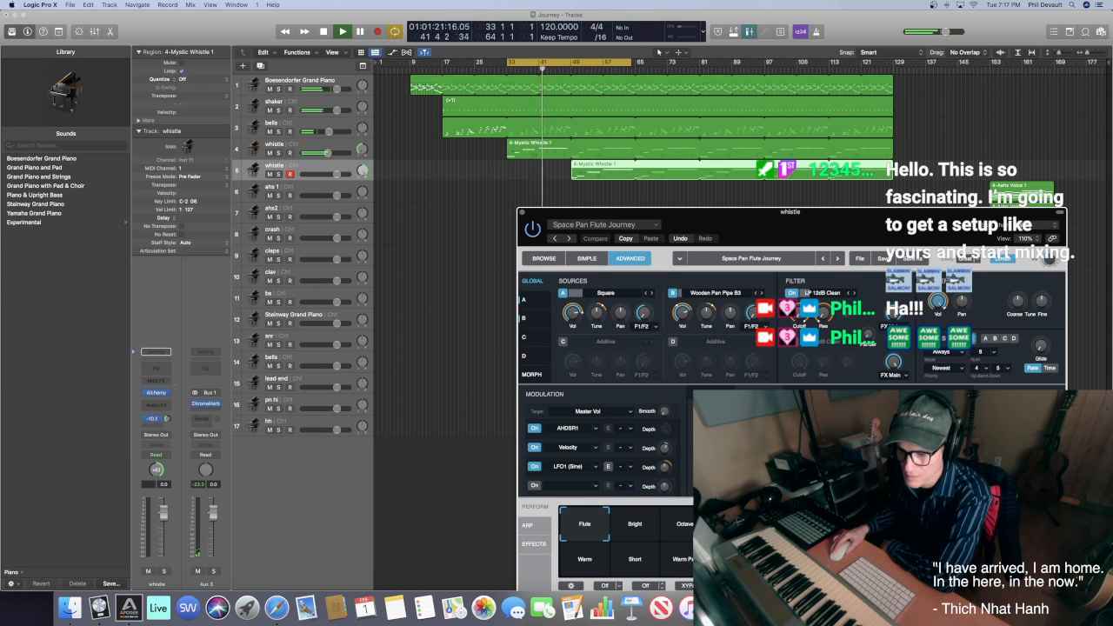
# Add a Bus 1 send to the first whistle track and raise its send level
pyautogui.click(294, 150)
pyautogui.click(159, 426)
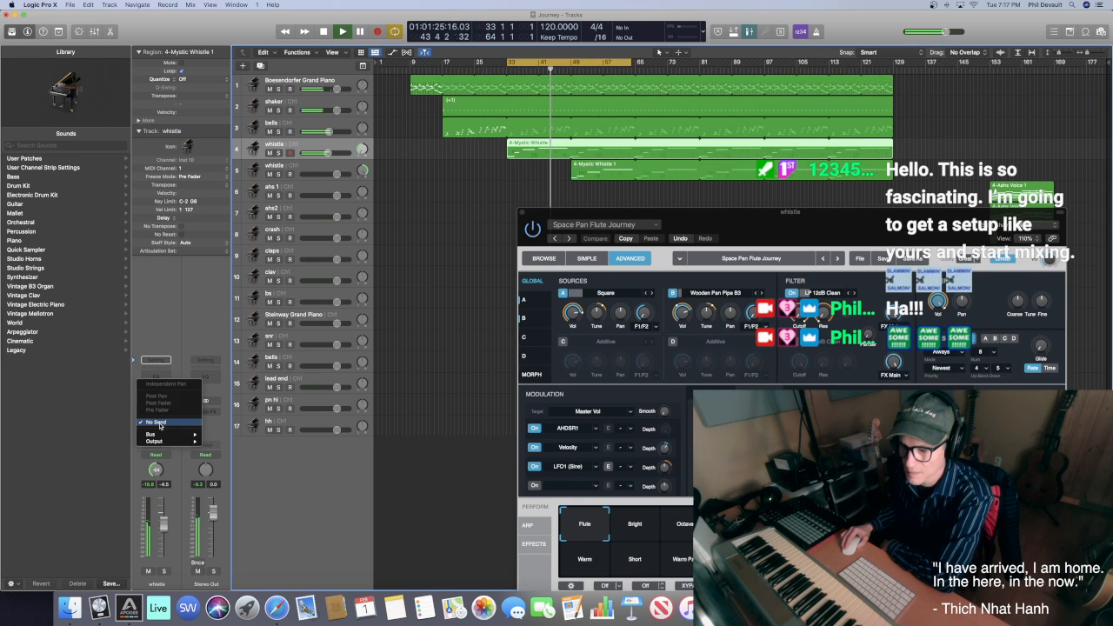
pyautogui.moveTo(174, 434)
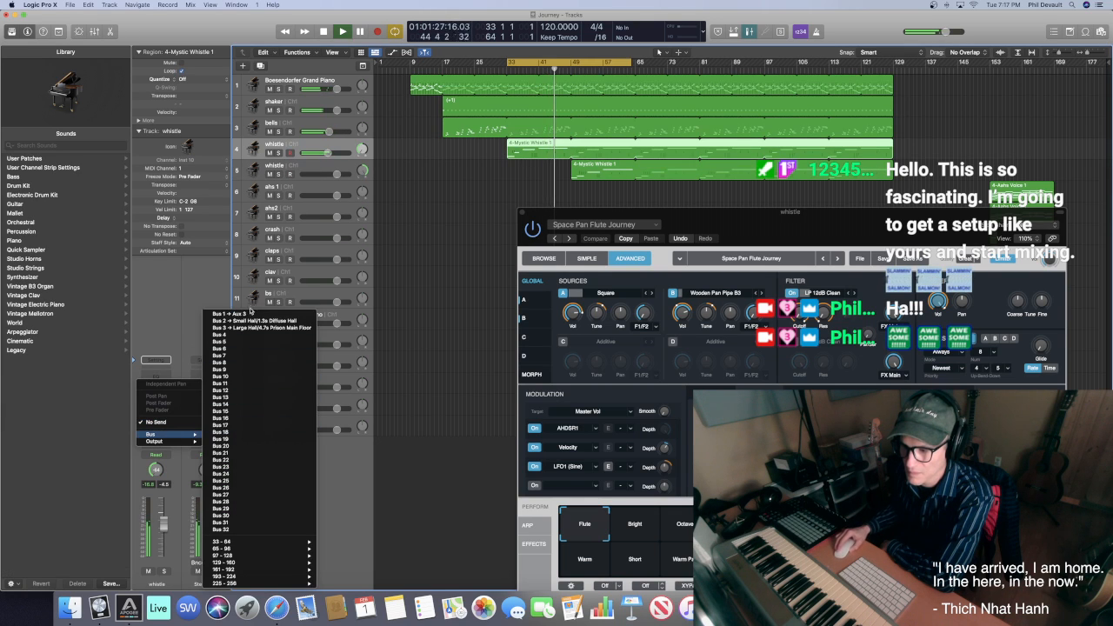
pyautogui.click(233, 314)
pyautogui.moveTo(167, 420); pyautogui.dragTo(169, 382)
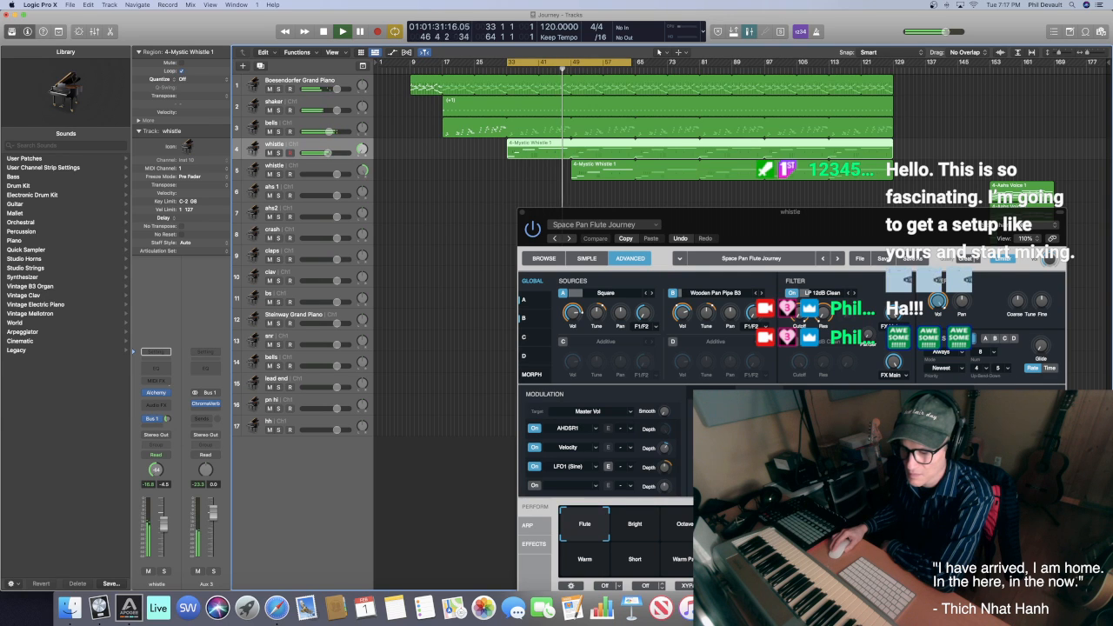
# Rename the Bus 1 aux channel as "mod verb"
pyautogui.doubleClick(207, 582)
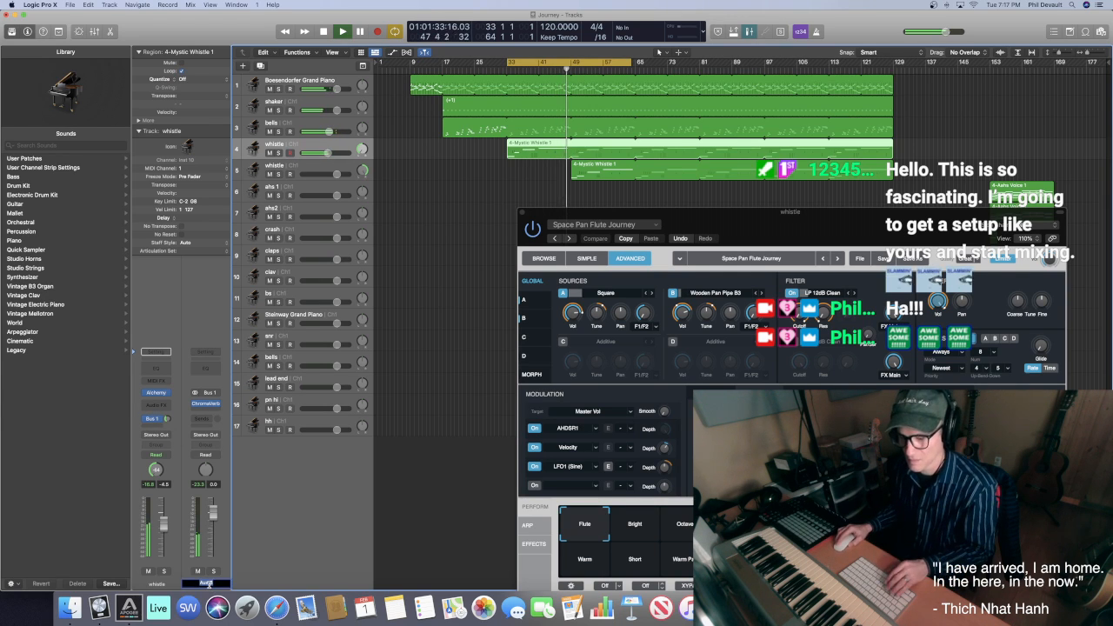
pyautogui.write('mod ver')
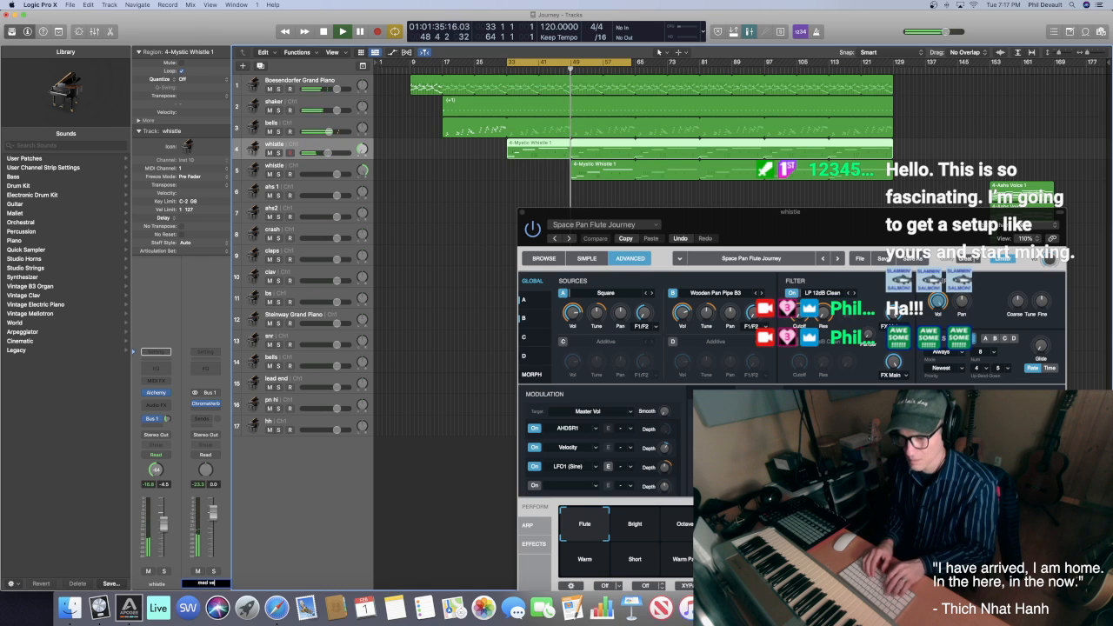
pyautogui.write('b')
pyautogui.press('Return')
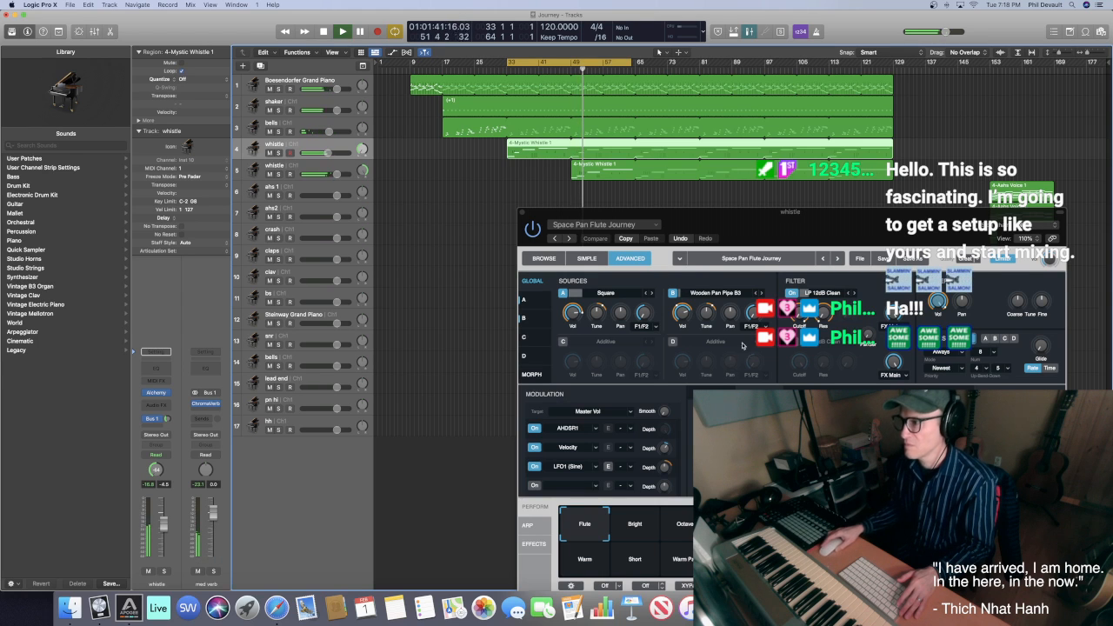
# Close the whistle's Alchemy window and transpose both whistle regions by -12 semitones
pyautogui.moveTo(747, 225); pyautogui.dragTo(675, 208)
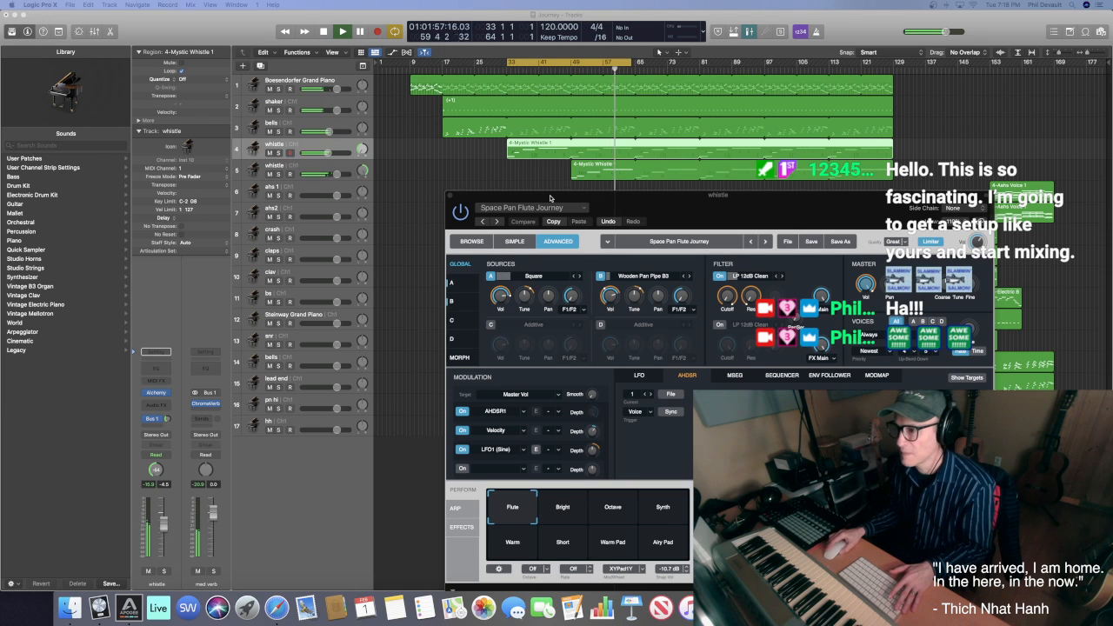
pyautogui.click(467, 199)
pyautogui.click(450, 196)
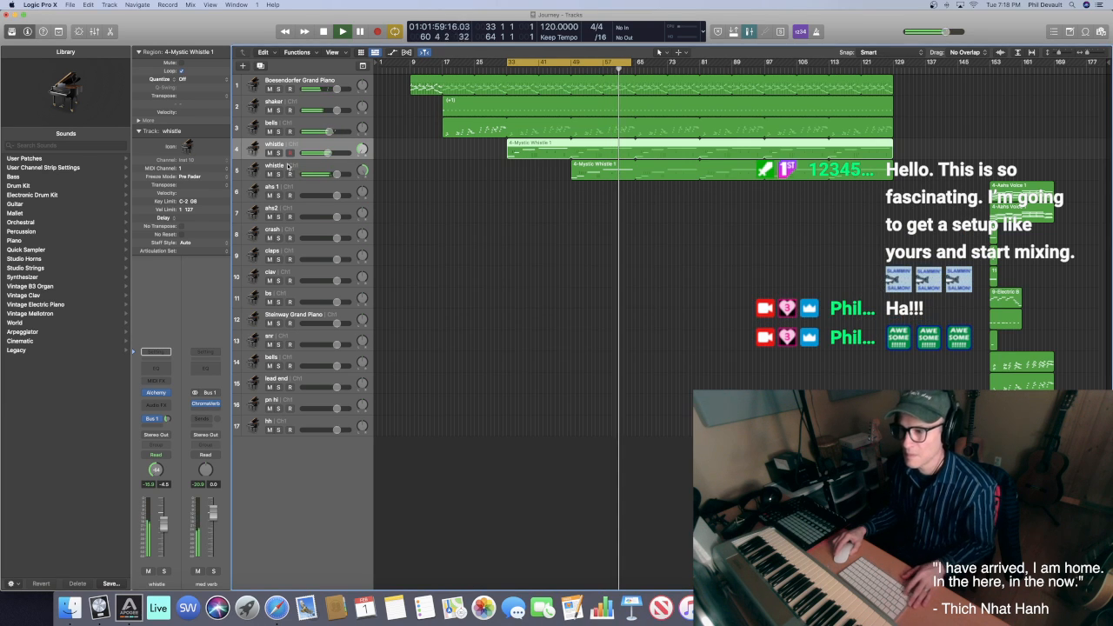
pyautogui.click(225, 96)
pyautogui.click(200, 103)
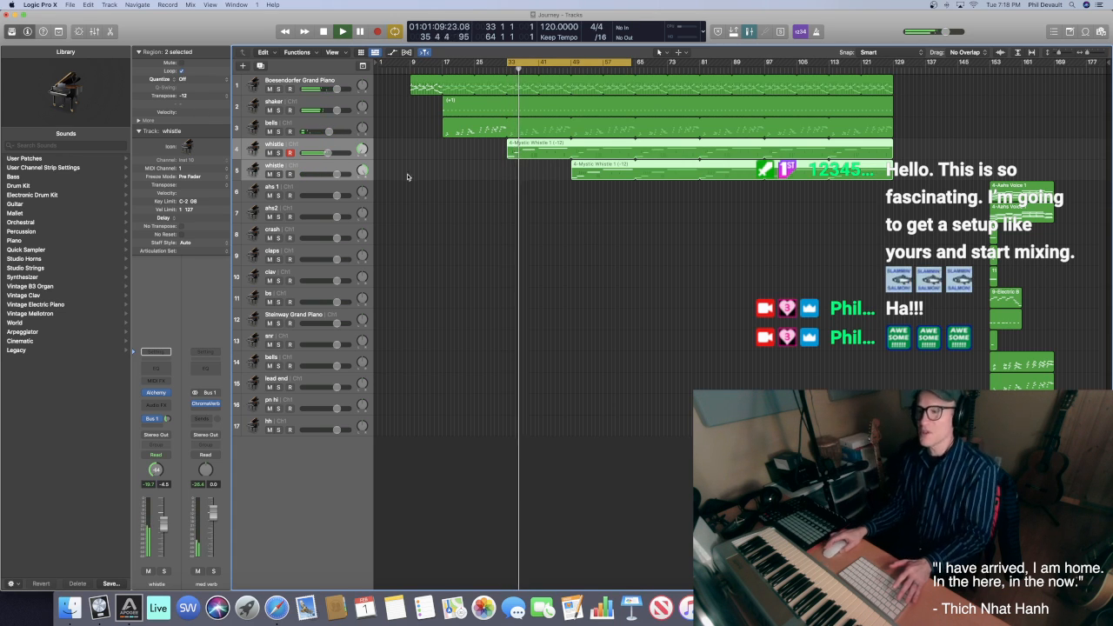
# Rebalance the mix by setting the second whistle to about -1.4 dB, lowering the piano slightly and setting the upper bells track to -6.0 dB
pyautogui.click(339, 171)
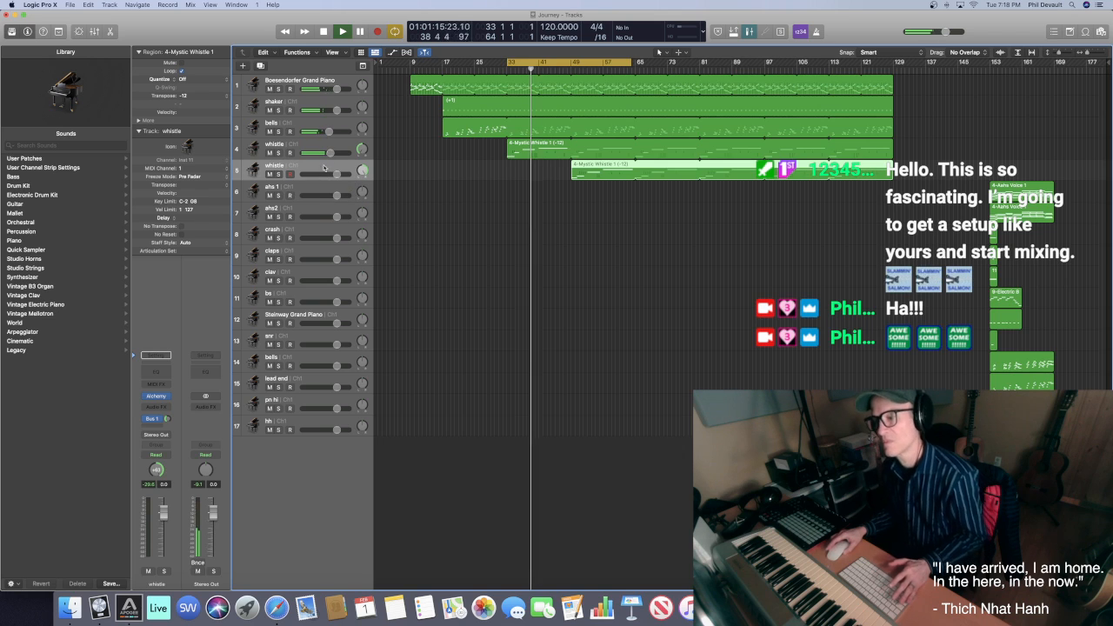
pyautogui.click(333, 182)
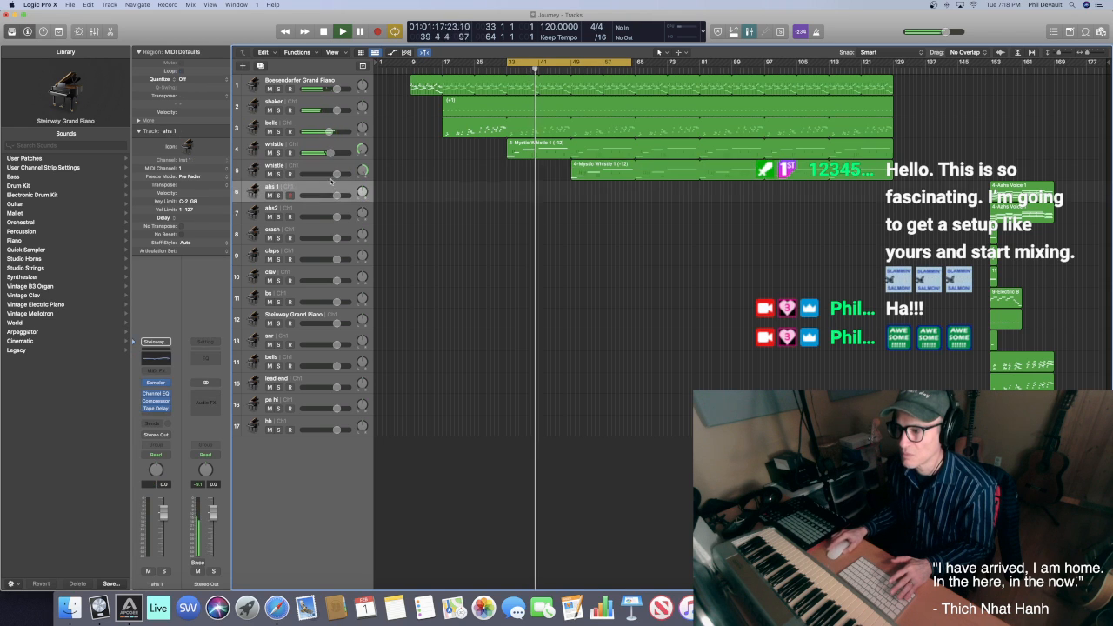
pyautogui.click(331, 177)
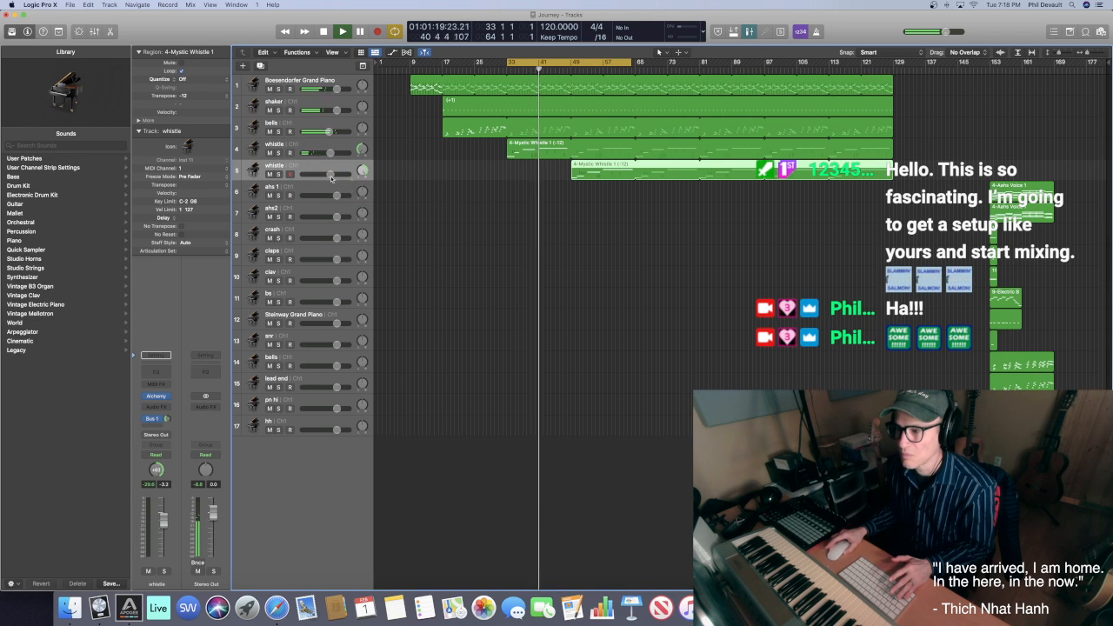
pyautogui.moveTo(330, 174); pyautogui.dragTo(332, 184)
pyautogui.moveTo(327, 89); pyautogui.dragTo(322, 132)
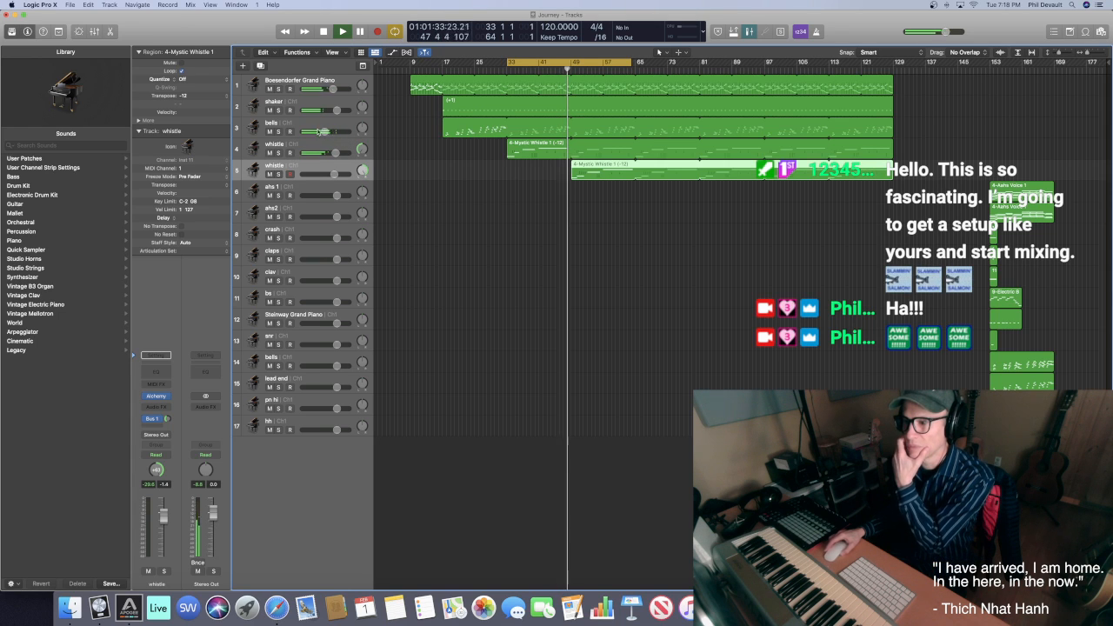
# Rename the bells track above the whistles as "ld"
pyautogui.doubleClick(274, 125)
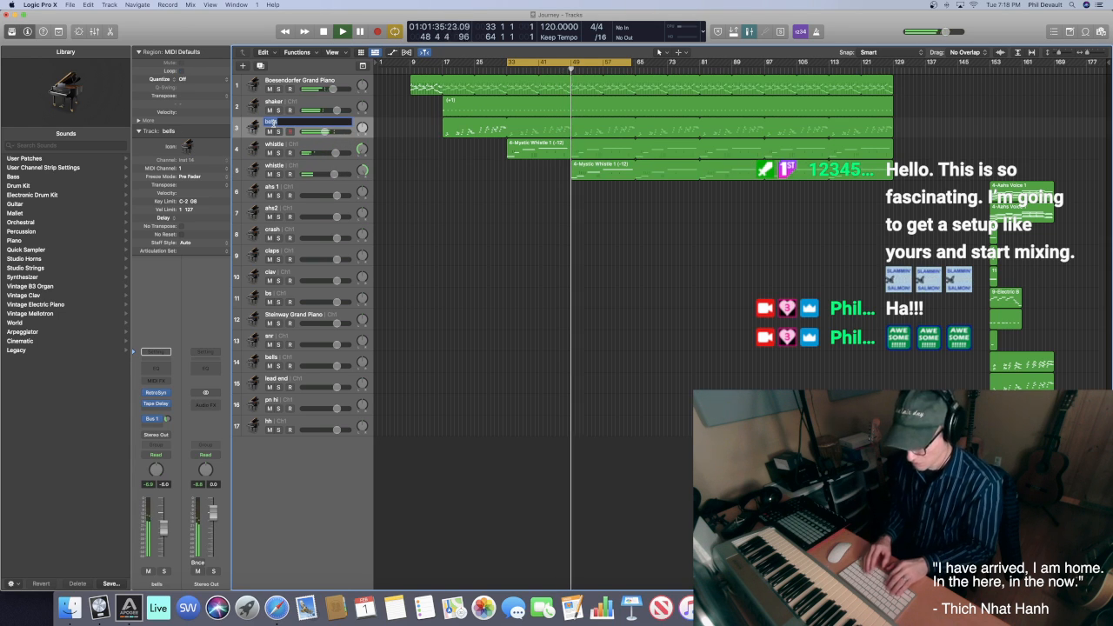
pyautogui.write('ld')
pyautogui.press('Return')
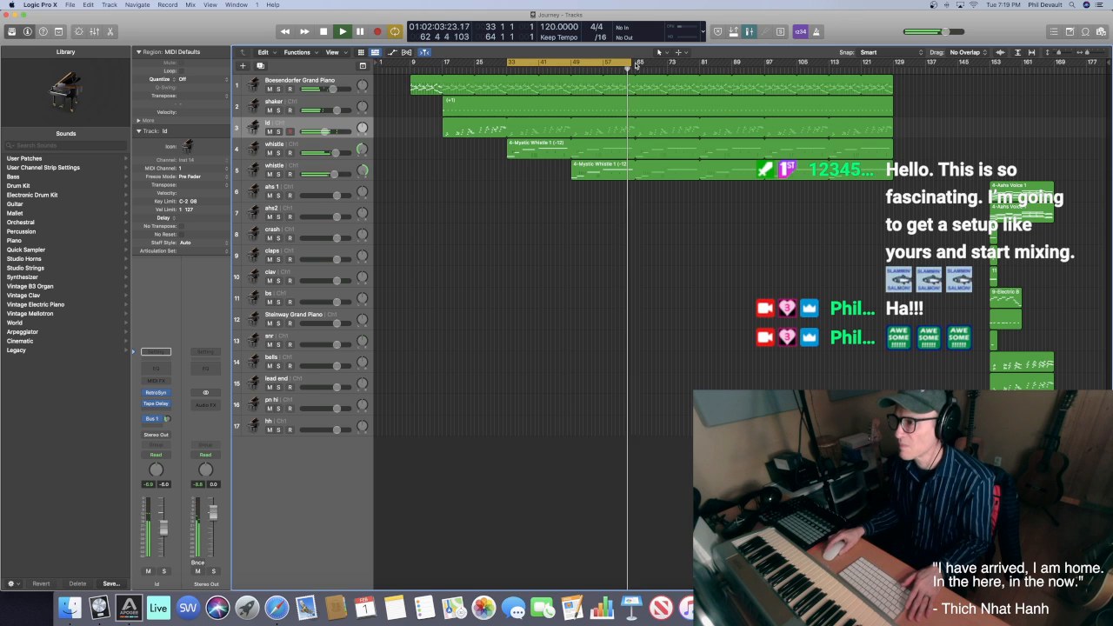
pyautogui.moveTo(631, 62); pyautogui.dragTo(634, 62)
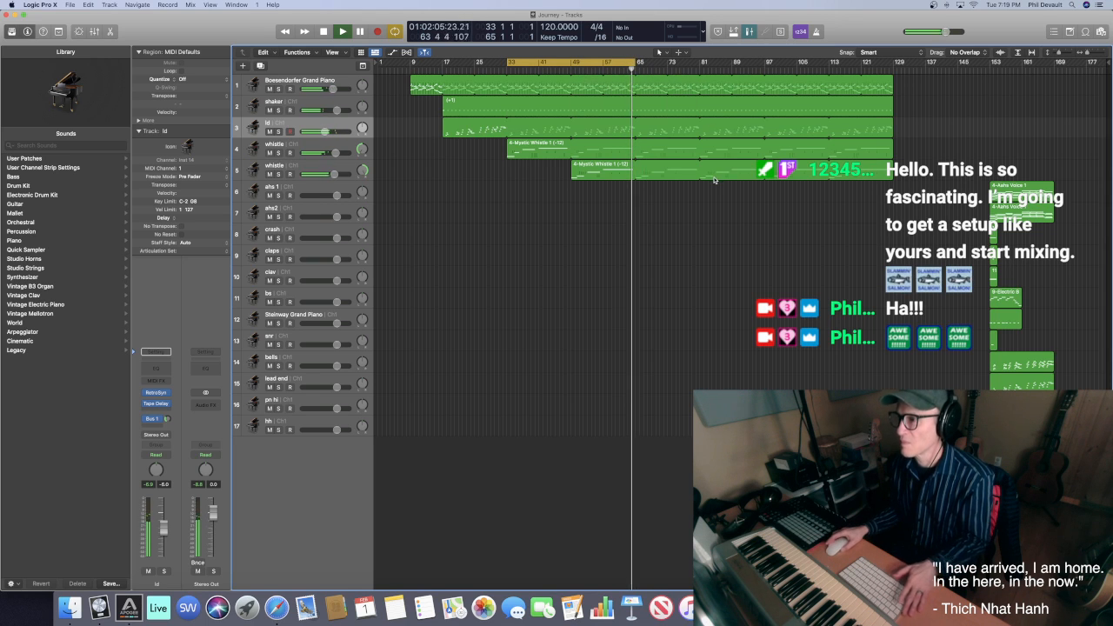